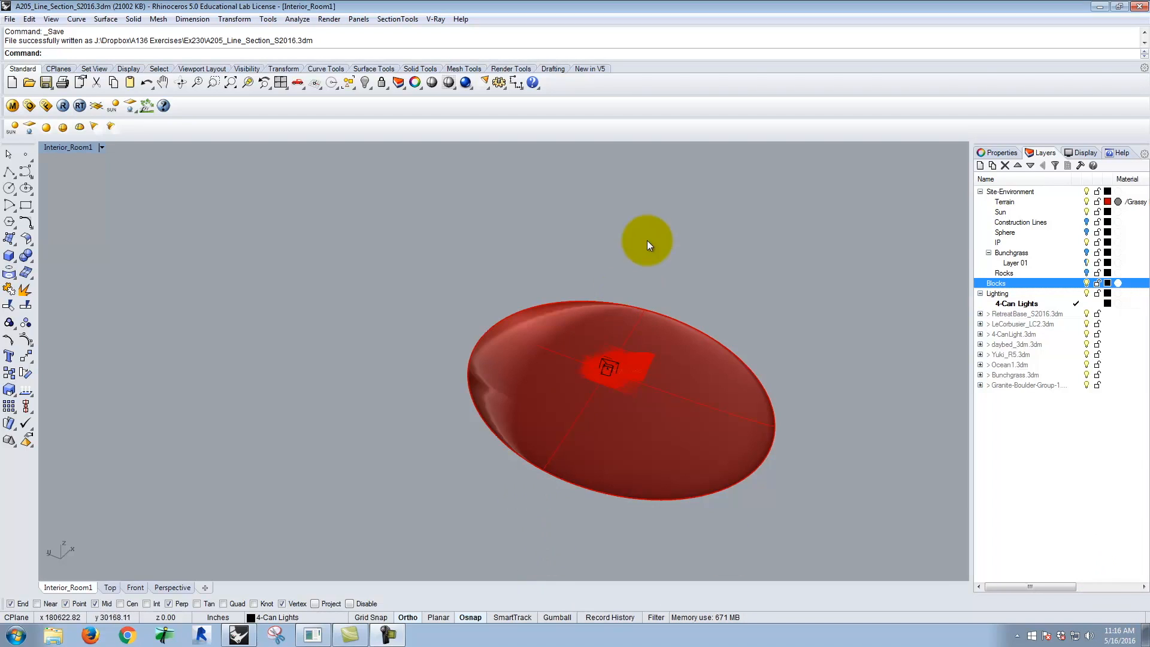
Examine the building on its terrain and the surrounding circular site surface from close up, far out and above.
click(767, 294)
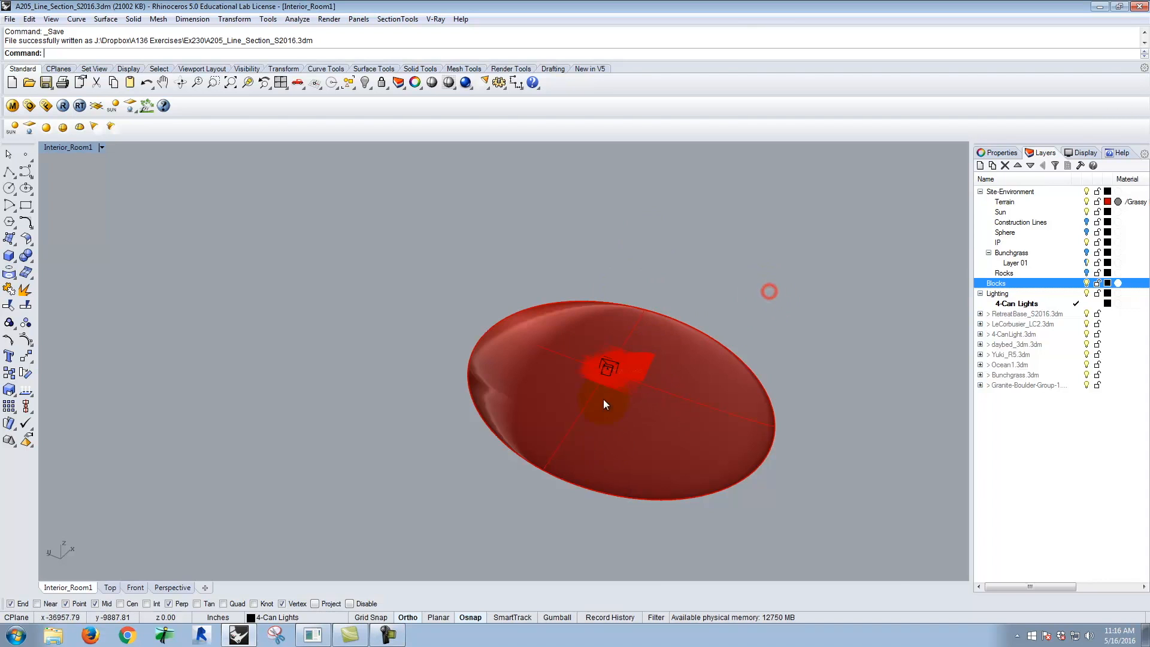
scroll(614, 379, up, 9)
scroll(619, 332, up, 9)
scroll(599, 377, up, 5)
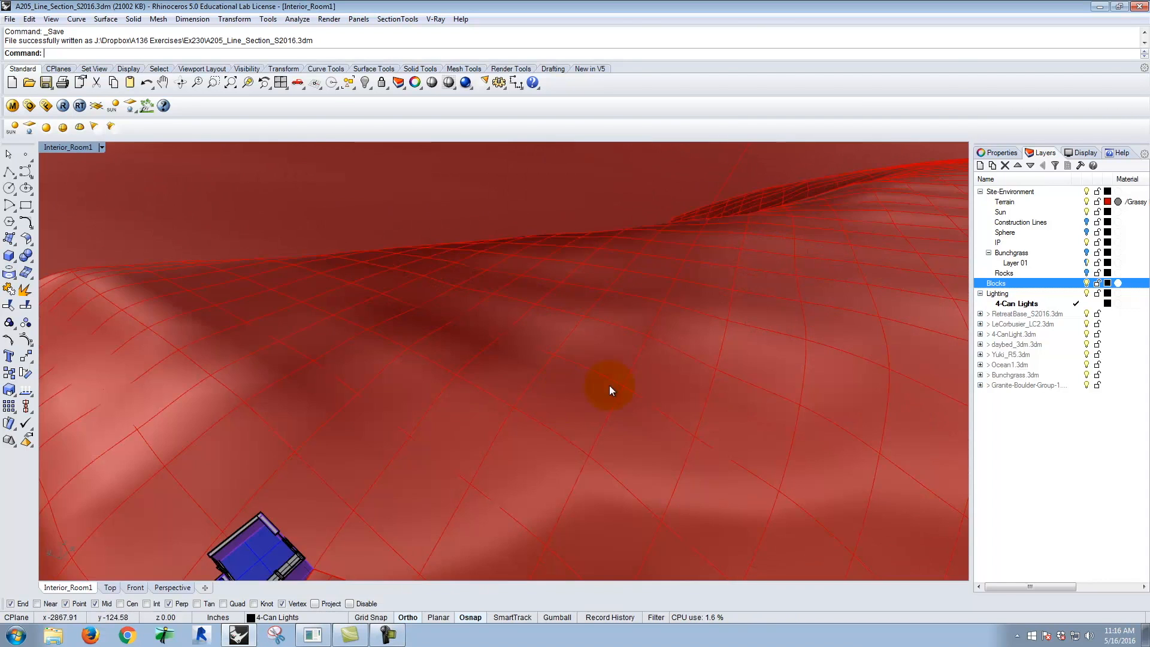
scroll(475, 462, down, 5)
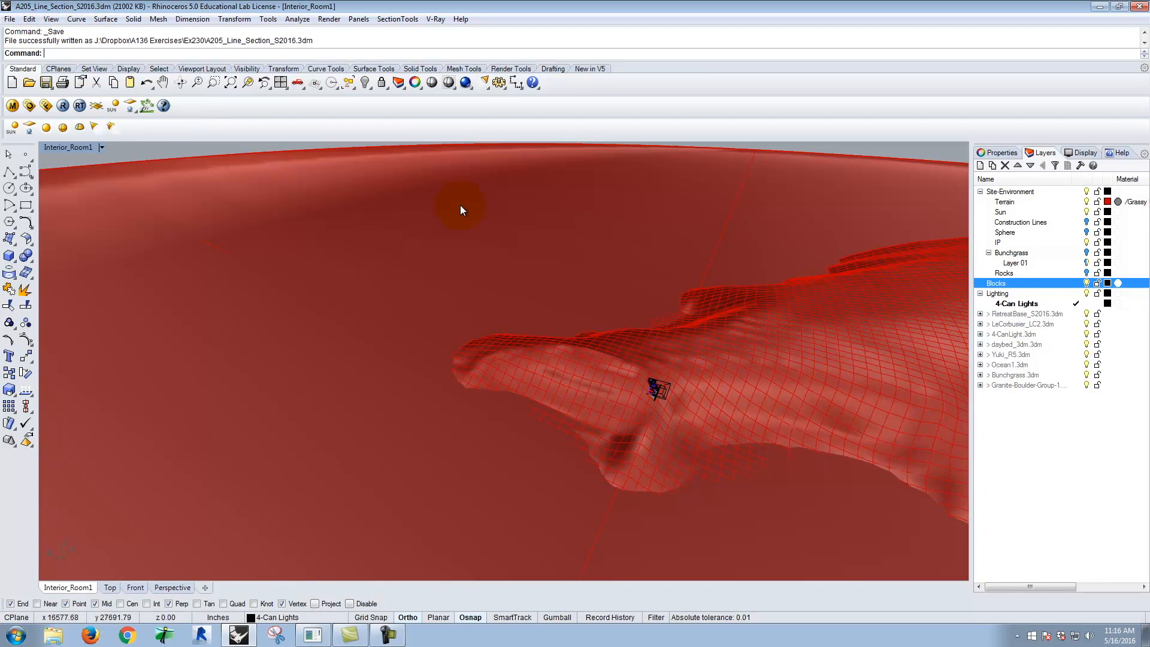
scroll(491, 281, down, 3)
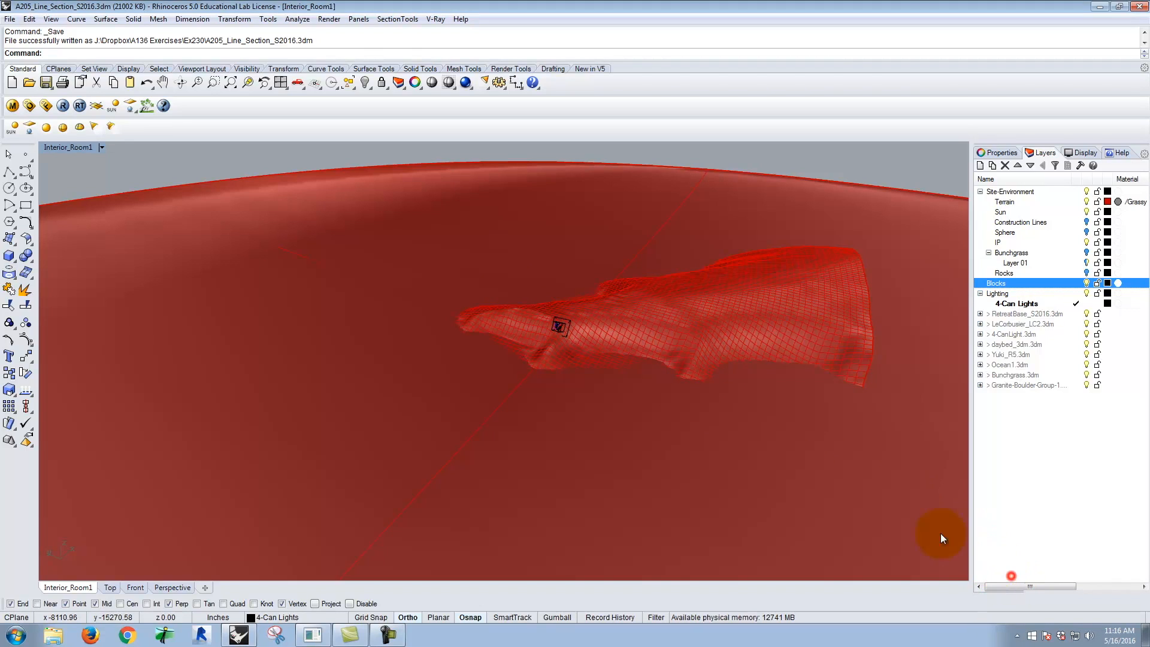
right_drag(475, 297, 576, 450)
scroll(576, 447, up, 5)
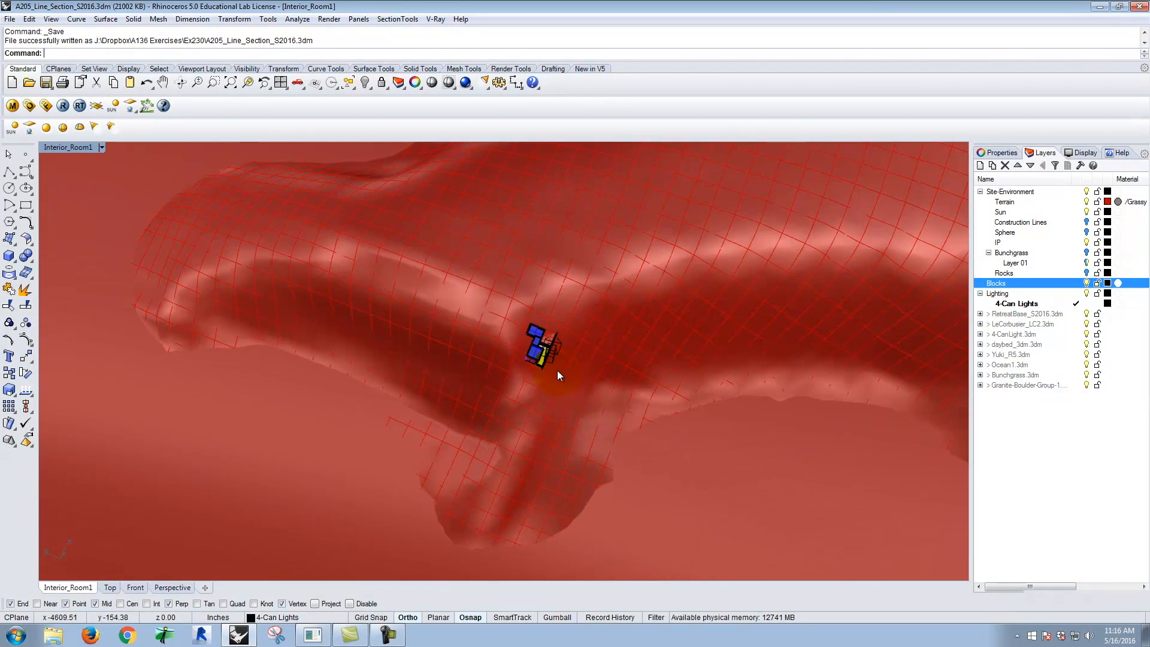
scroll(580, 377, up, 4)
right_drag(581, 380, 539, 346)
scroll(527, 325, up, 6)
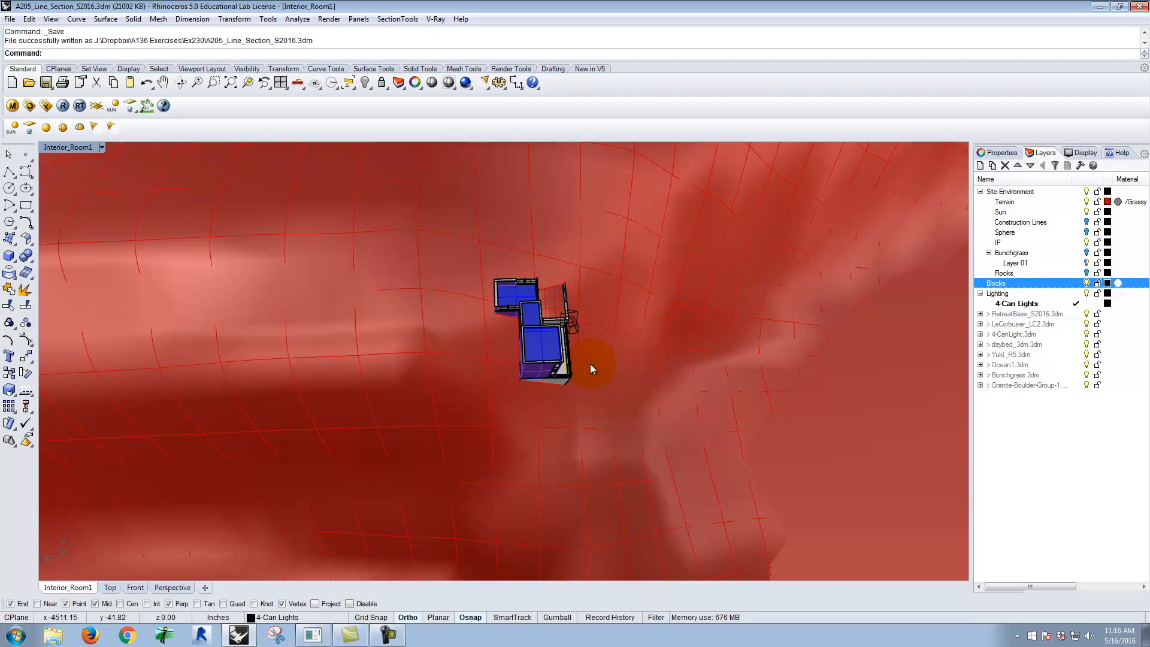
scroll(591, 364, down, 6)
scroll(533, 384, down, 8)
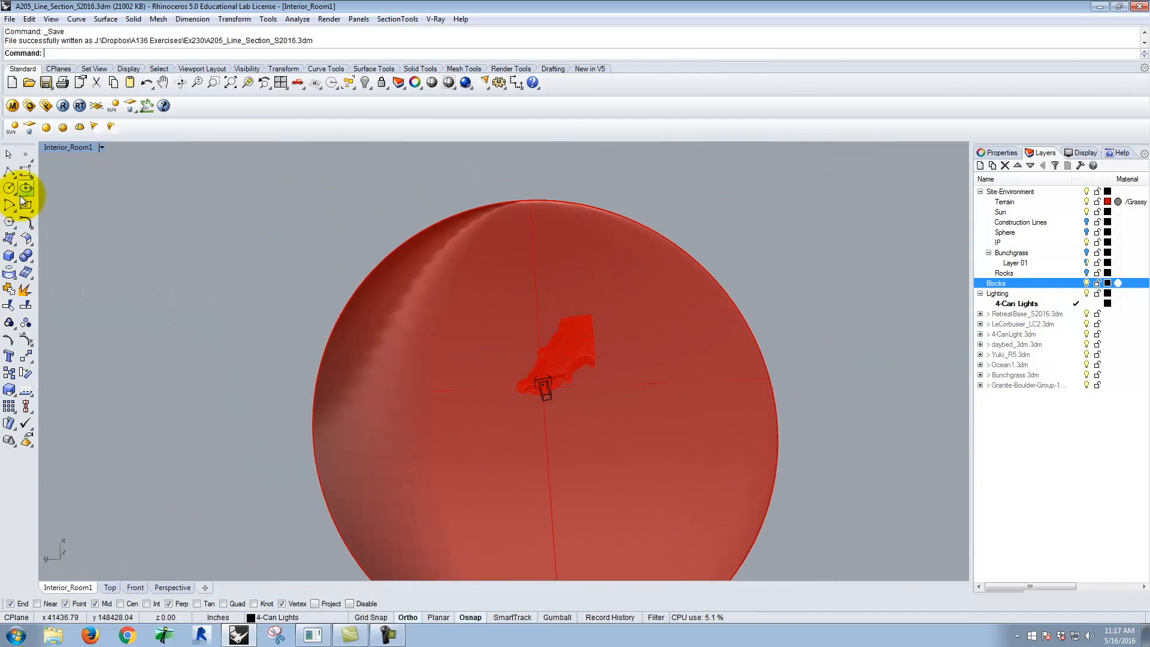
Create a vertical plane across the full width of the circular site surface, about 163,600 inches long and 13,542 inches high.
click(13, 242)
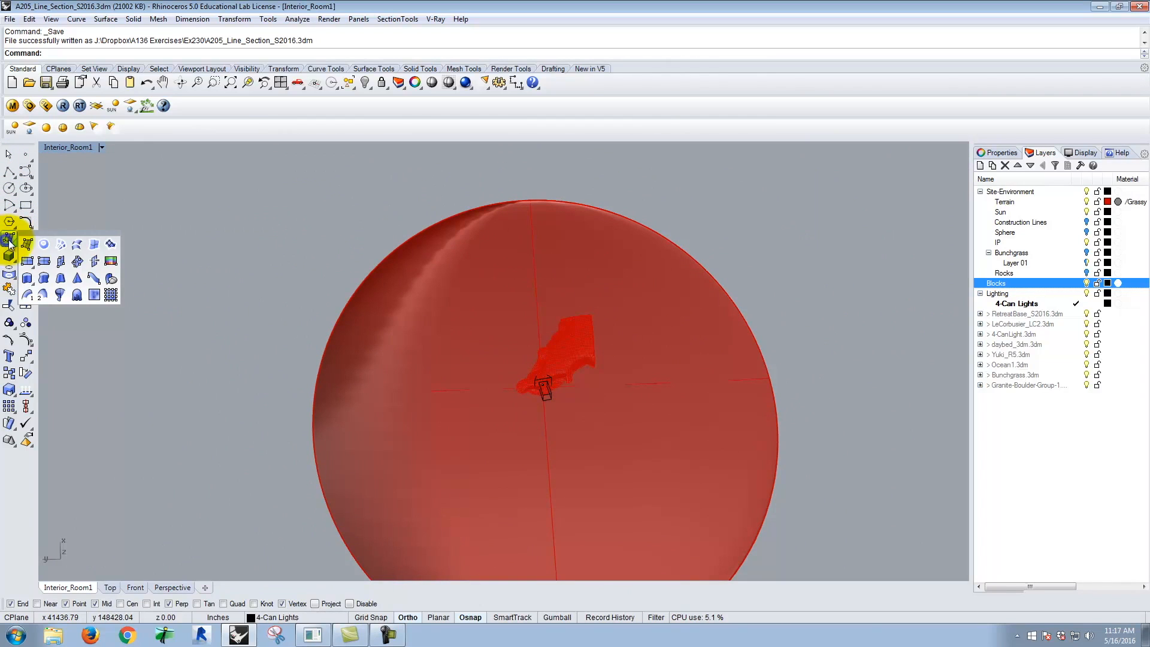
click(63, 265)
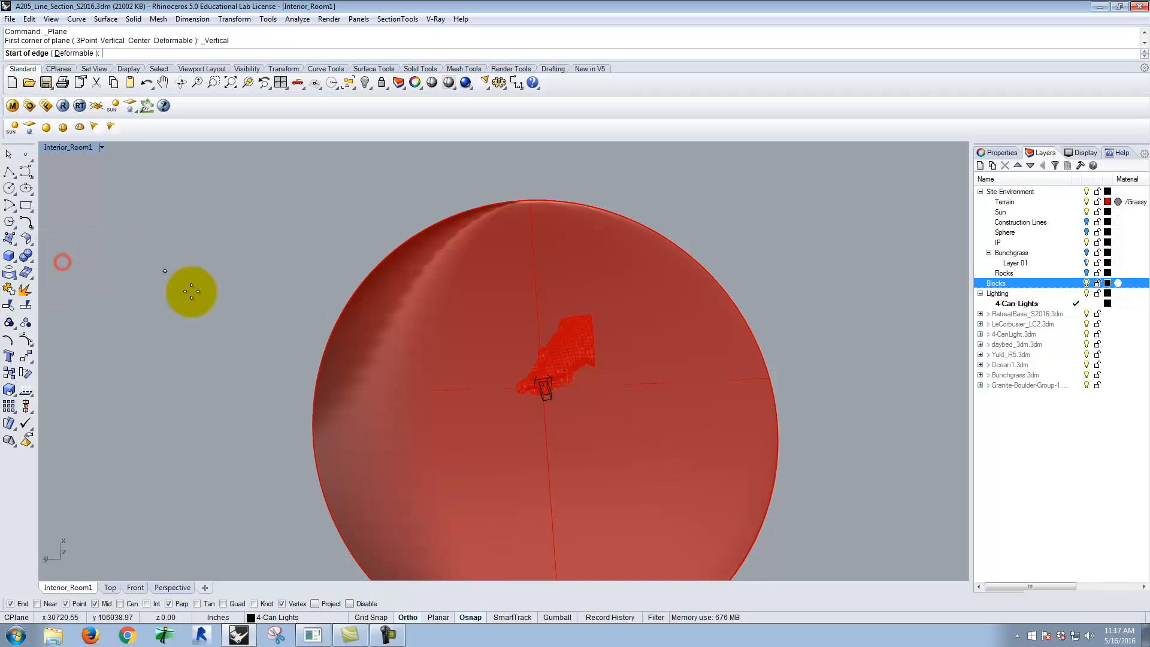
click(233, 415)
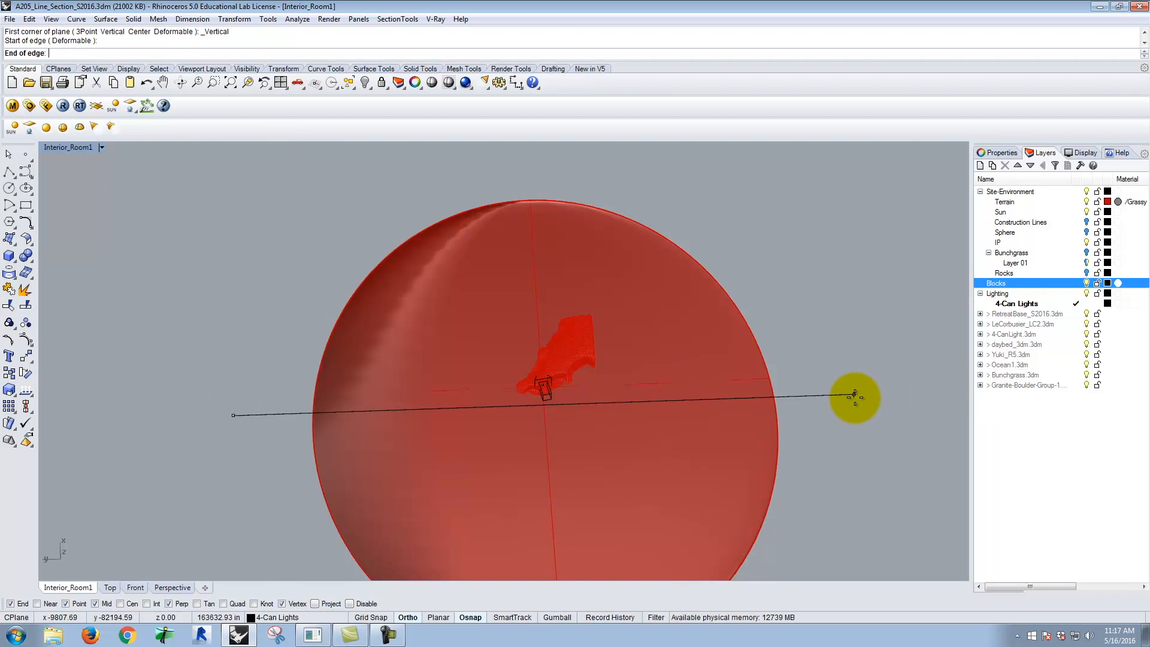
click(850, 394)
click(847, 303)
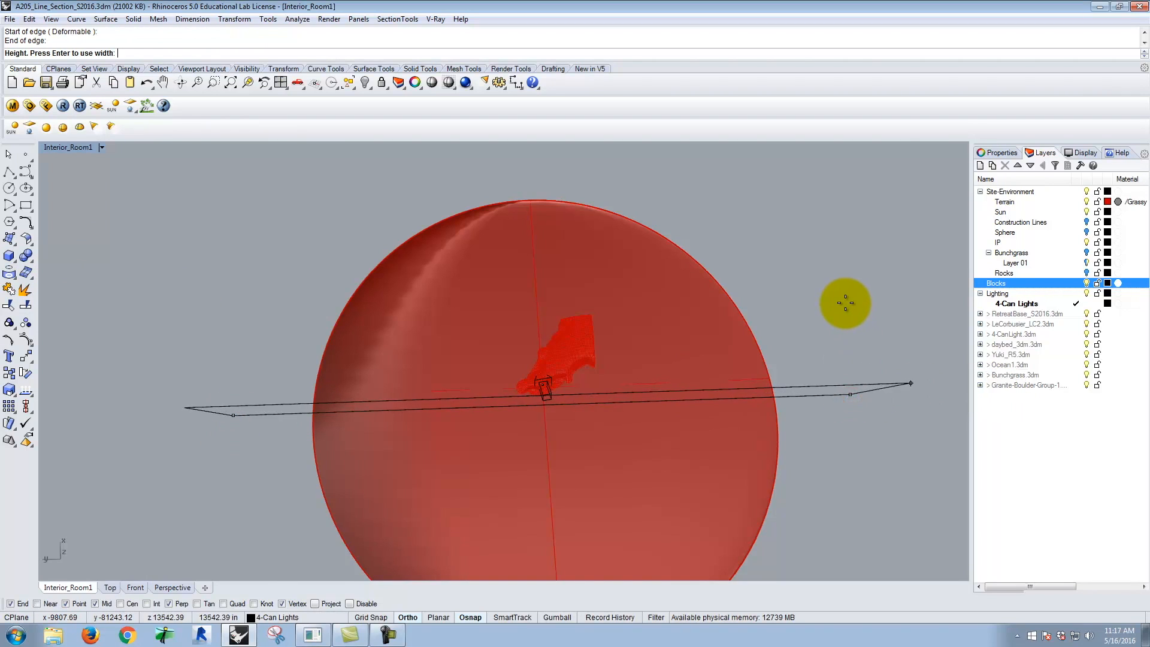
right_drag(841, 526, 795, 383)
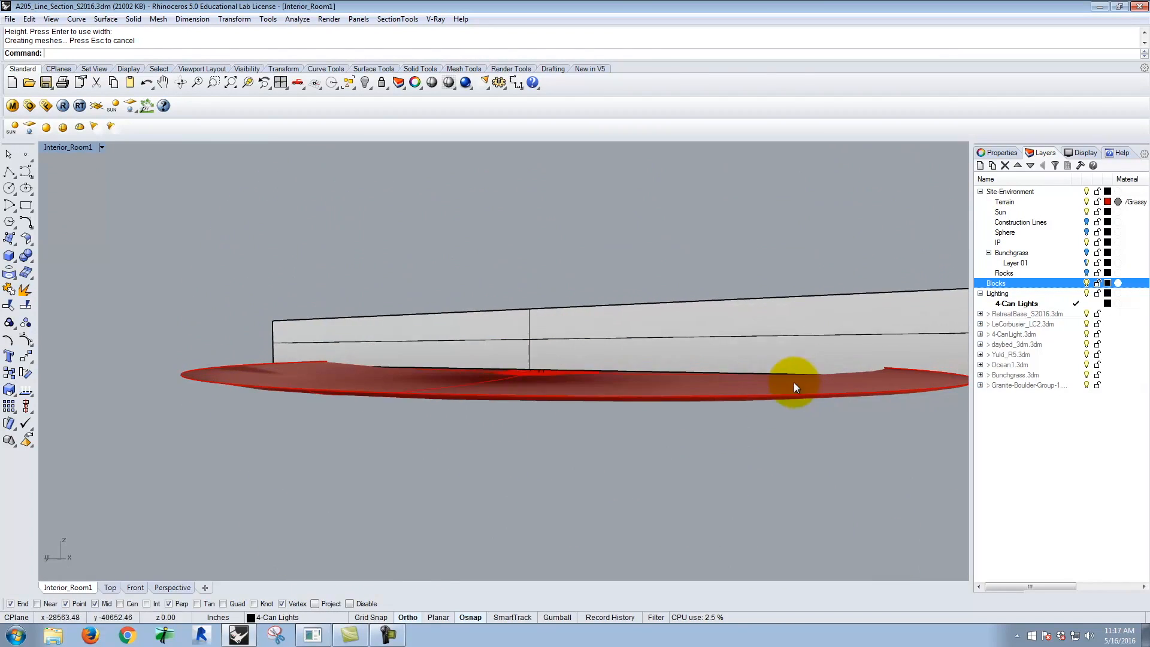
Move the plane down by half its height, from its upper end corner to the midpoint of that vertical edge.
scroll(692, 383, down, 4)
click(722, 360)
text(Move)
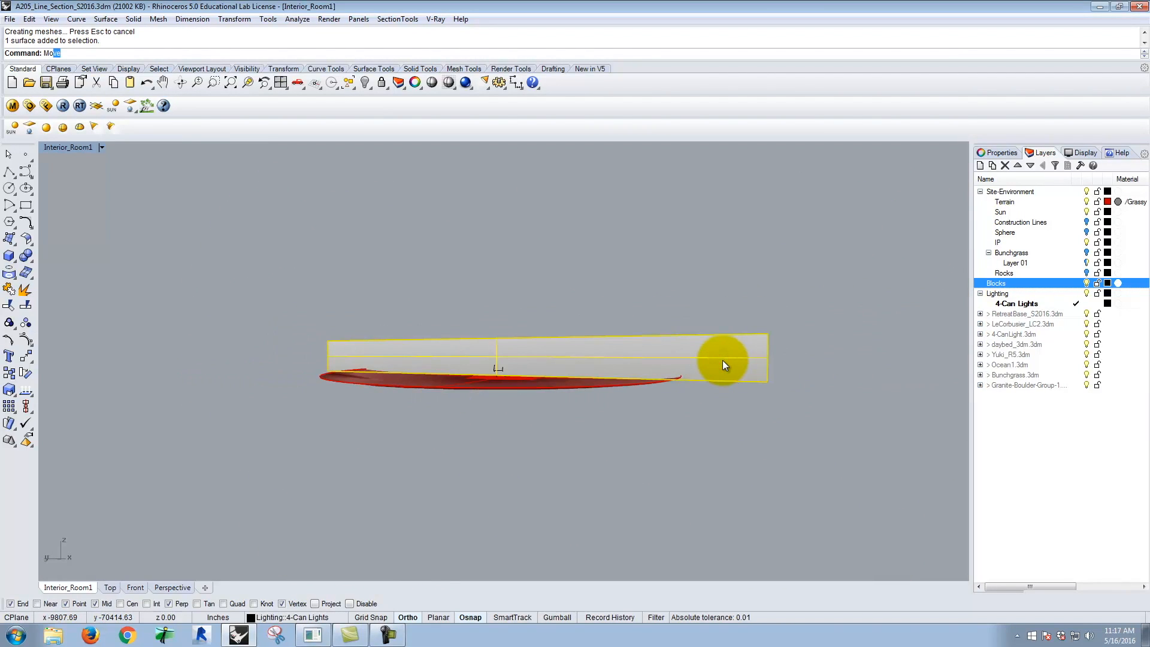
key(Return)
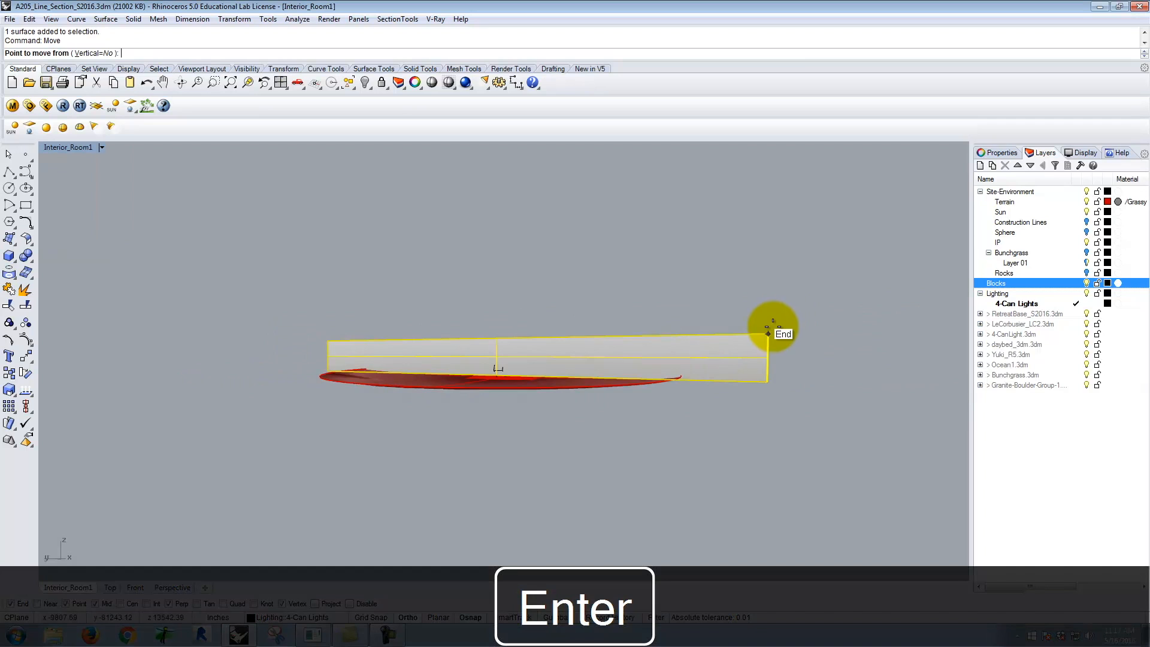
click(769, 332)
click(766, 356)
Show all four viewports and bring both the plane and the building into the Top view.
right_drag(537, 393, 457, 515)
scroll(482, 383, up, 7)
scroll(481, 387, up, 6)
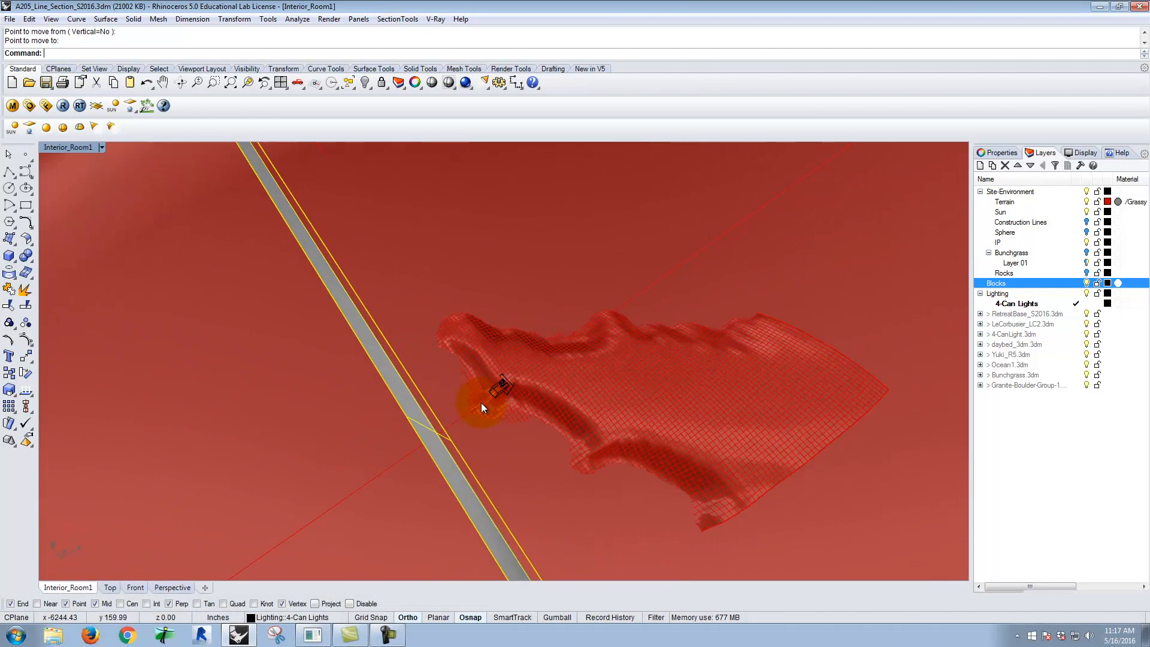
double_click(81, 148)
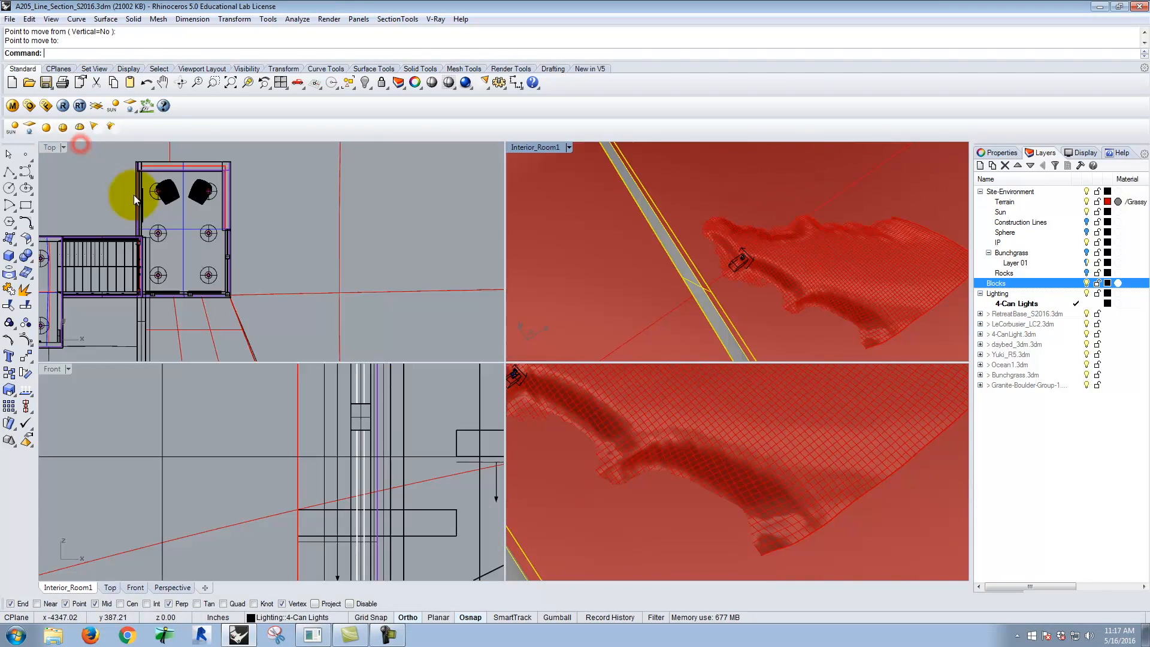
scroll(342, 264, down, 6)
scroll(240, 239, down, 5)
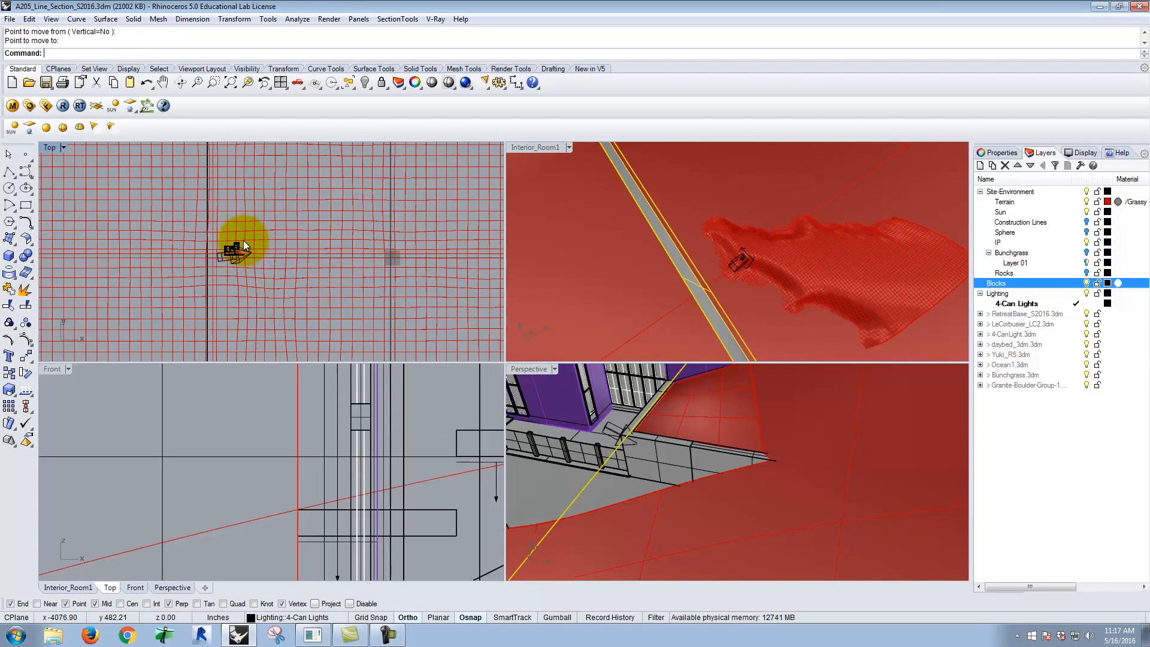
Try to move the plane horizontally toward the building in the Top view, and undo that move.
key(Return)
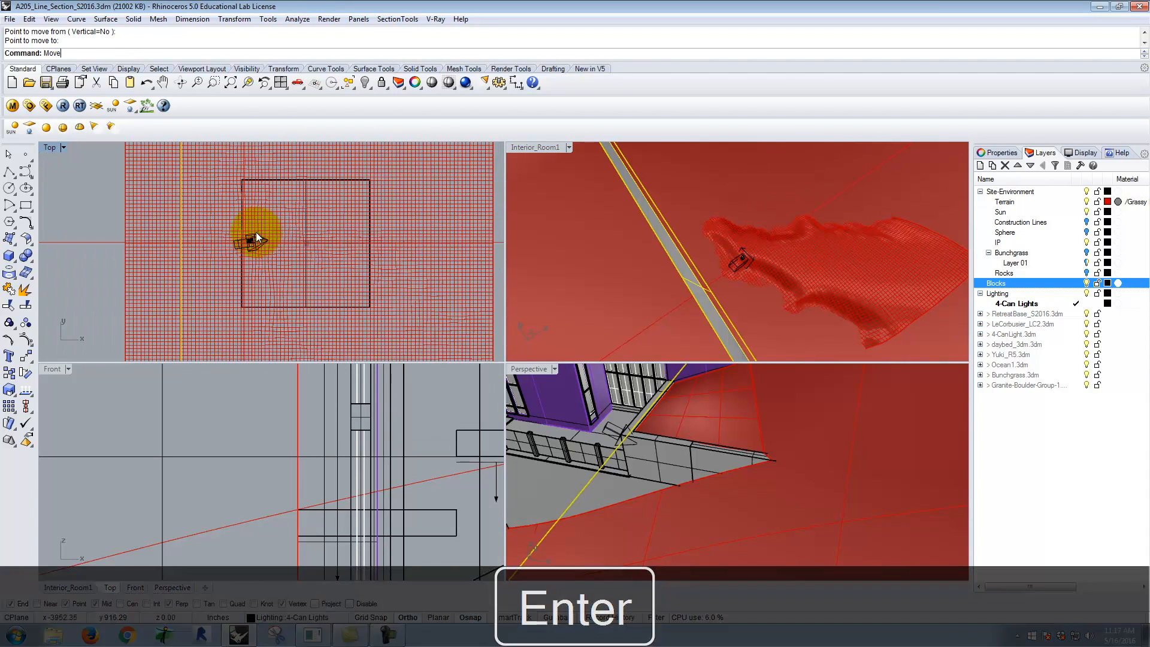
click(58, 205)
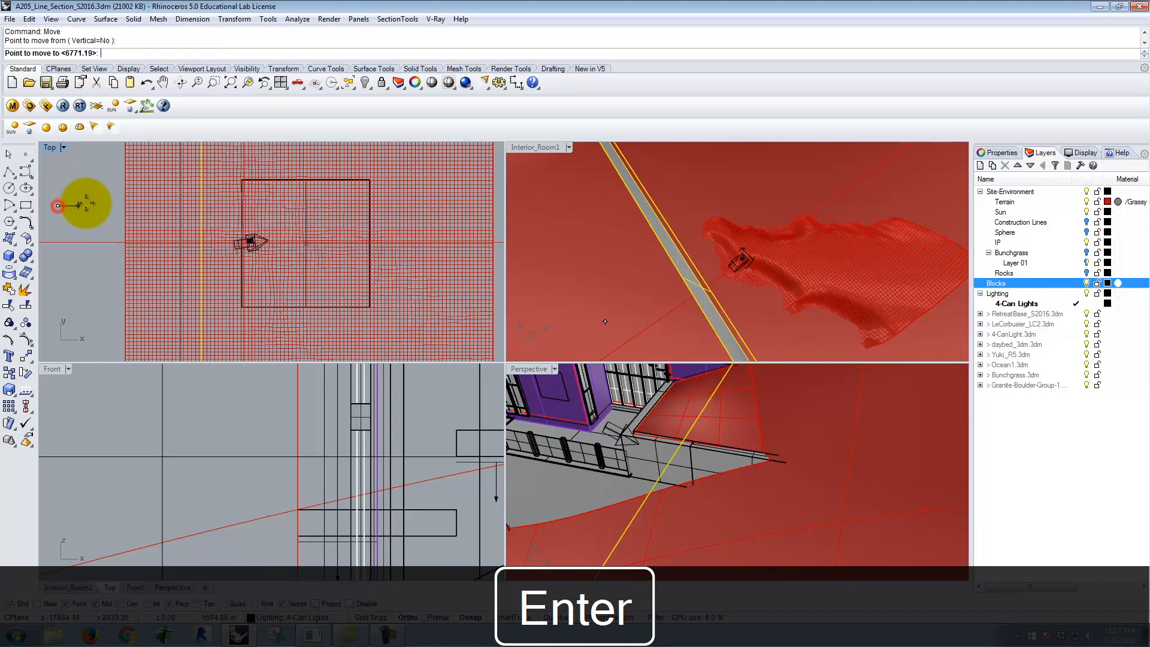
click(116, 205)
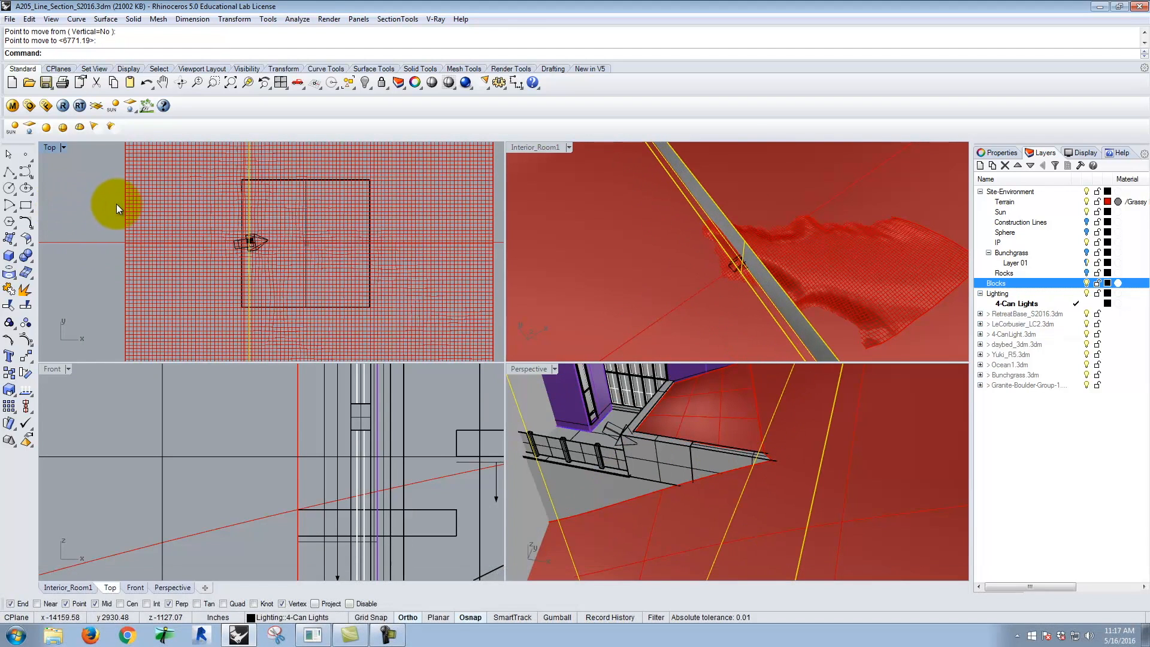
key(ctrl+z)
Move the plane horizontally toward the building in the Top view, in shifts of about 1,642 and 563 inches.
right_click(72, 187)
click(50, 204)
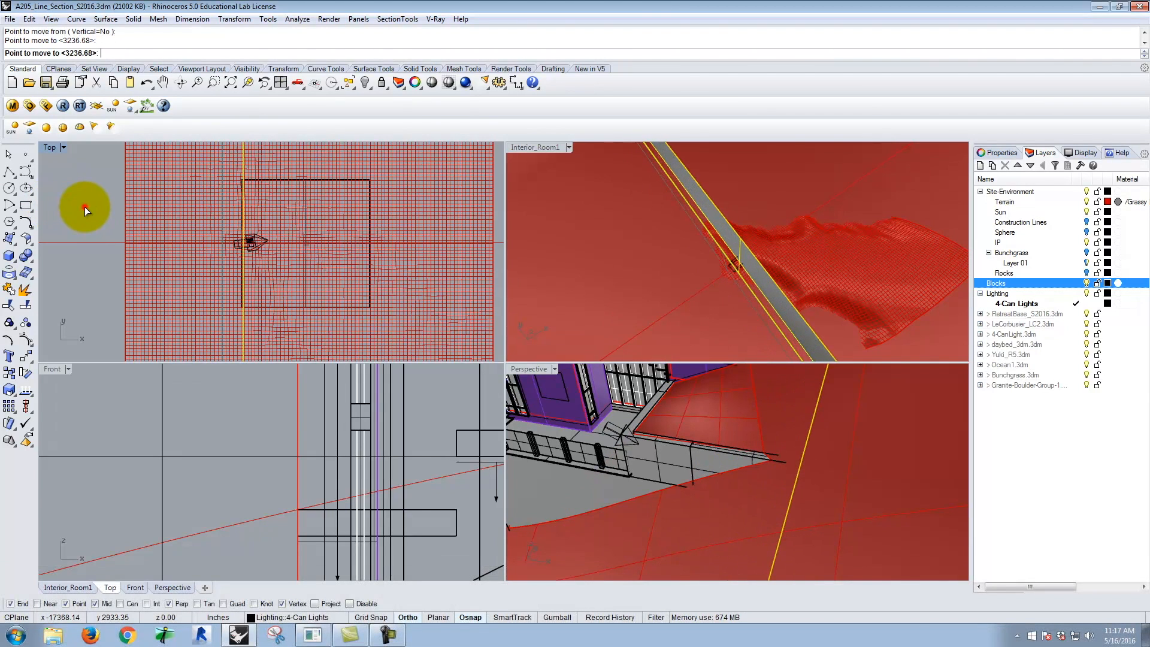
click(84, 206)
right_click(59, 210)
click(59, 210)
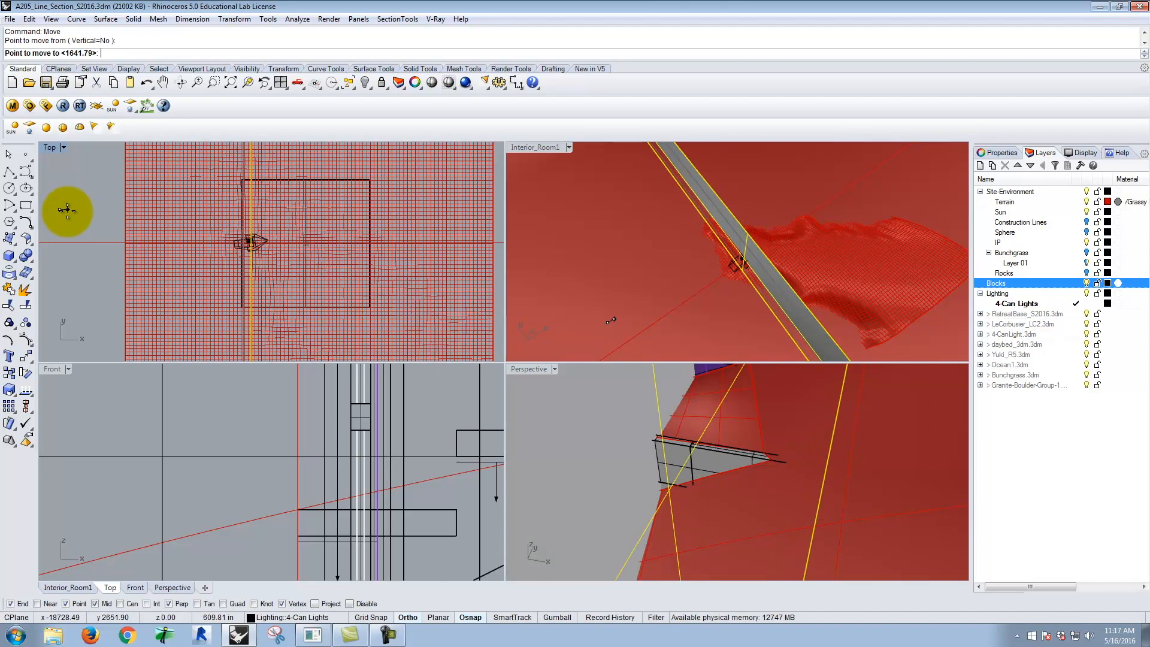
click(67, 211)
Move the plane about 156 inches back in the Top view so it cuts through the building's room beside the stair.
right_drag(586, 384, 633, 455)
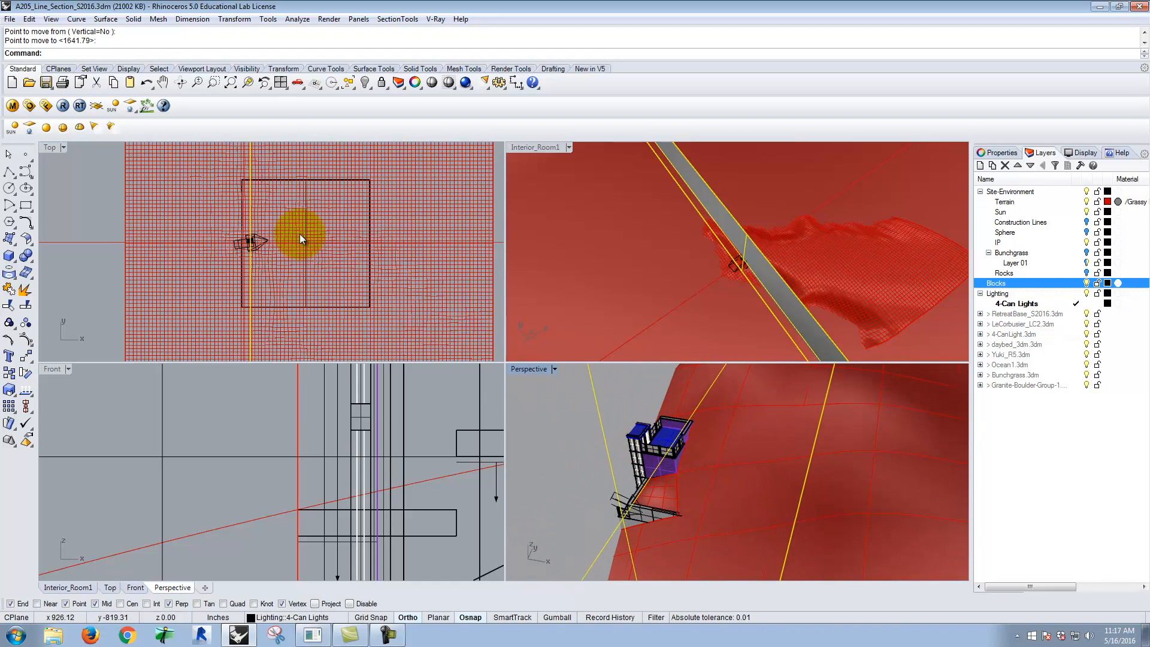
scroll(242, 241, up, 5)
scroll(281, 234, down, 5)
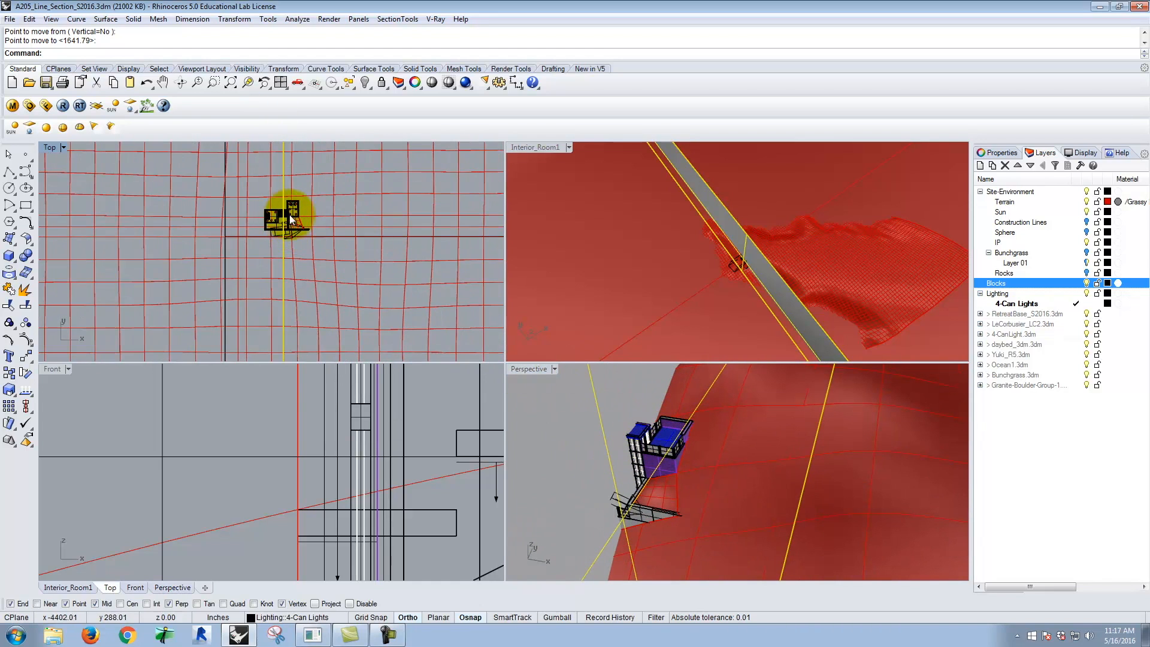
key(Return)
key(Return)
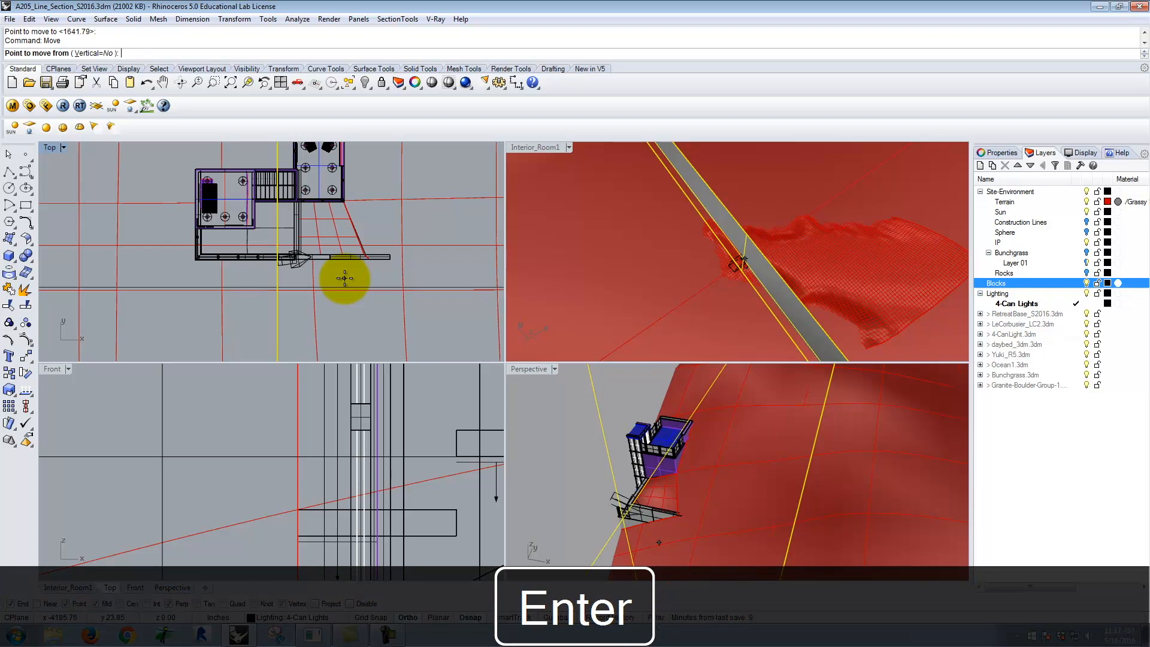
click(366, 313)
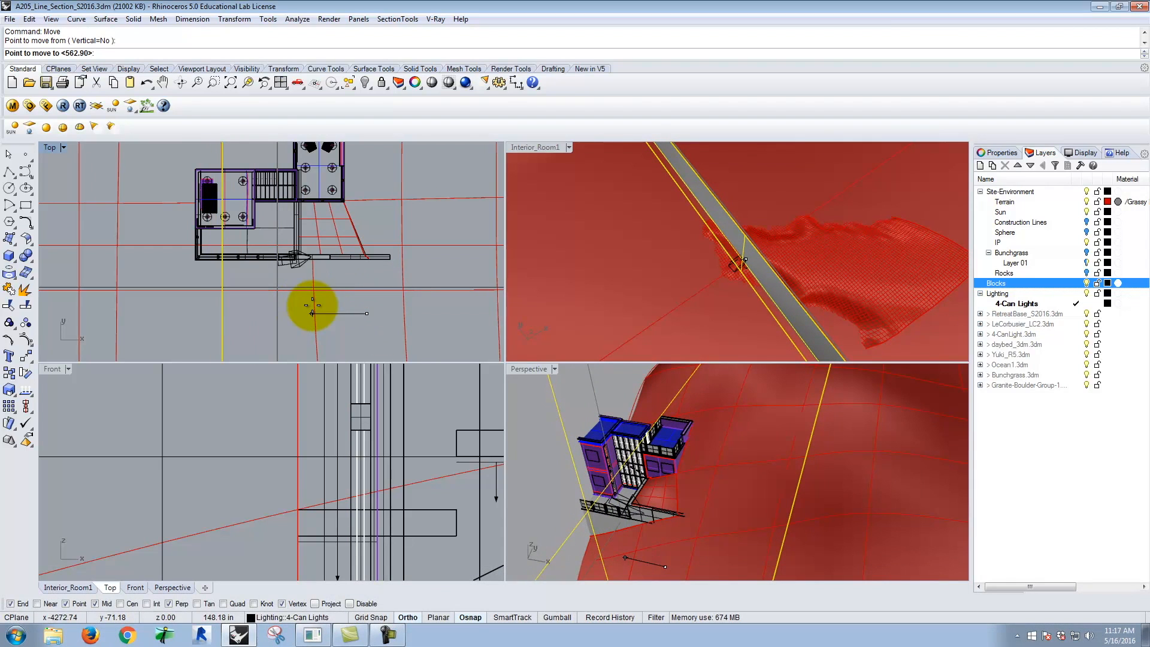
scroll(300, 305, up, 3)
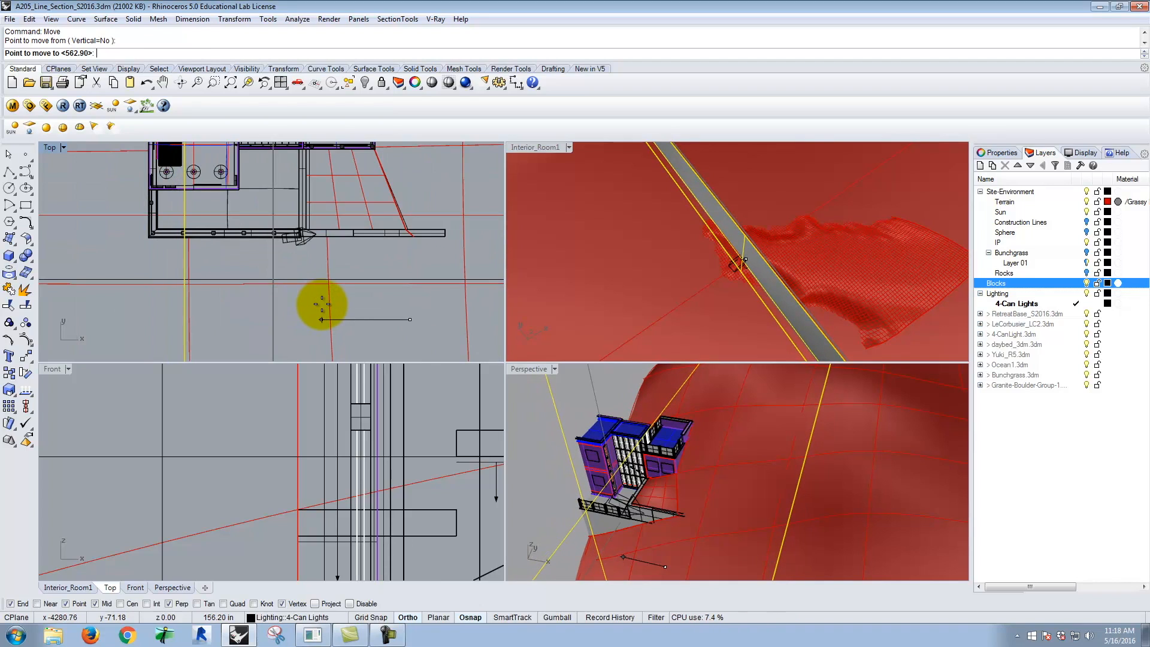
click(320, 303)
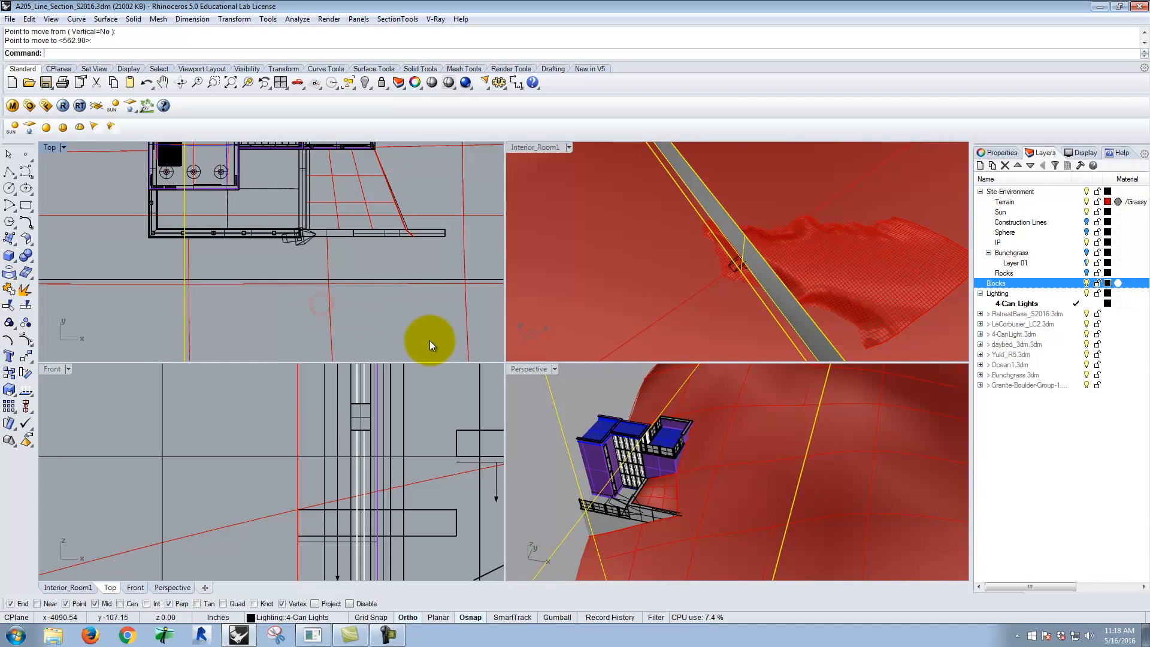
Start creating a section in the enlarged Interior_Room1 view, choosing the terrain and building but not the cutting plane as the objects.
scroll(293, 267, down, 4)
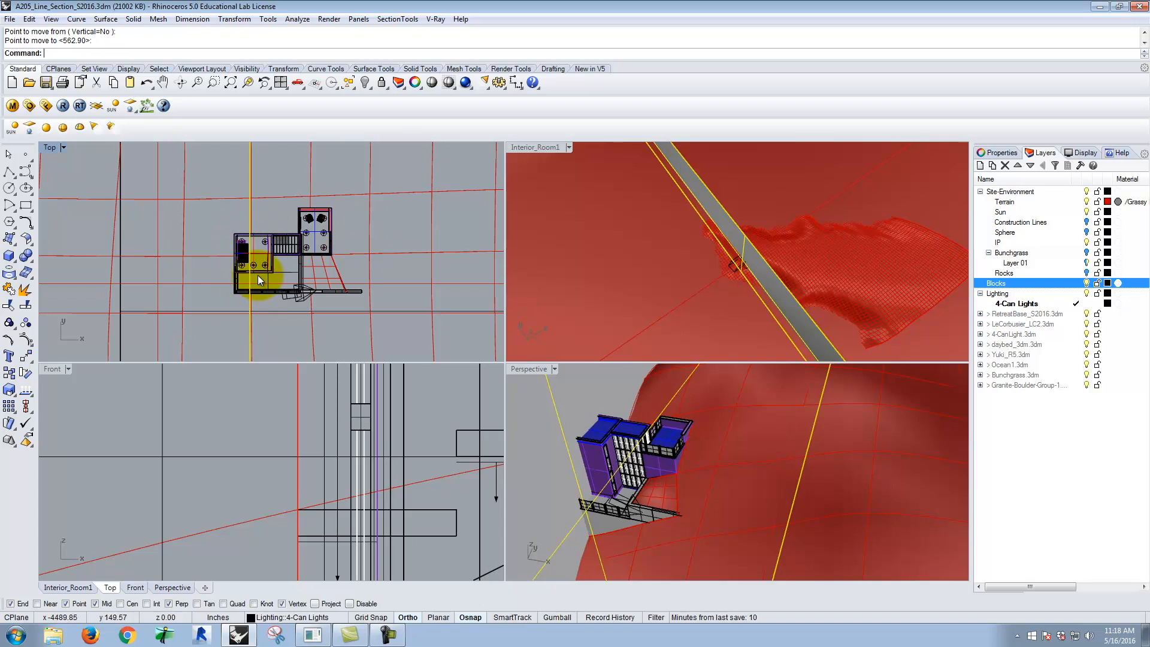
double_click(538, 146)
scroll(465, 296, down, 5)
right_drag(501, 365, 560, 290)
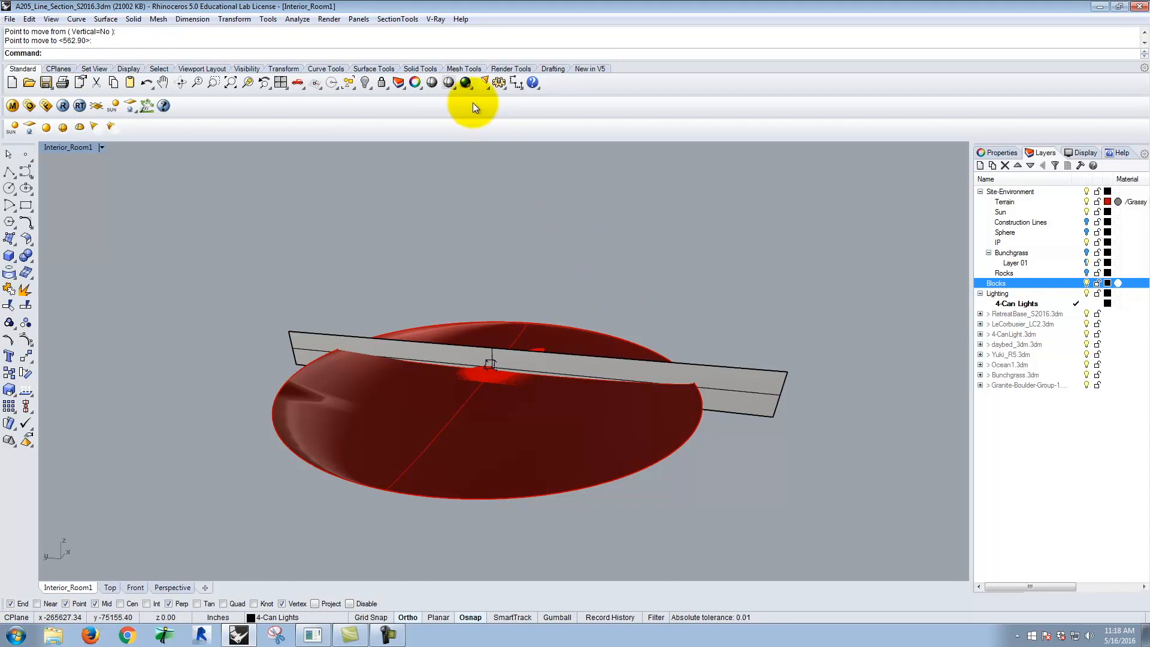
click(406, 20)
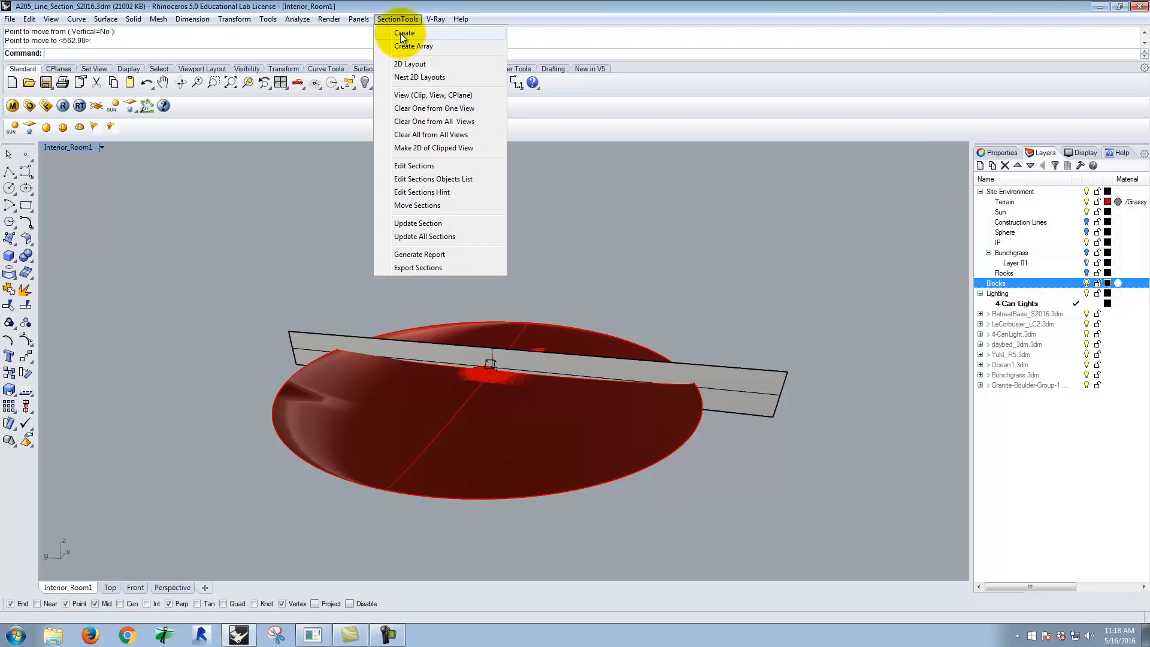
click(400, 34)
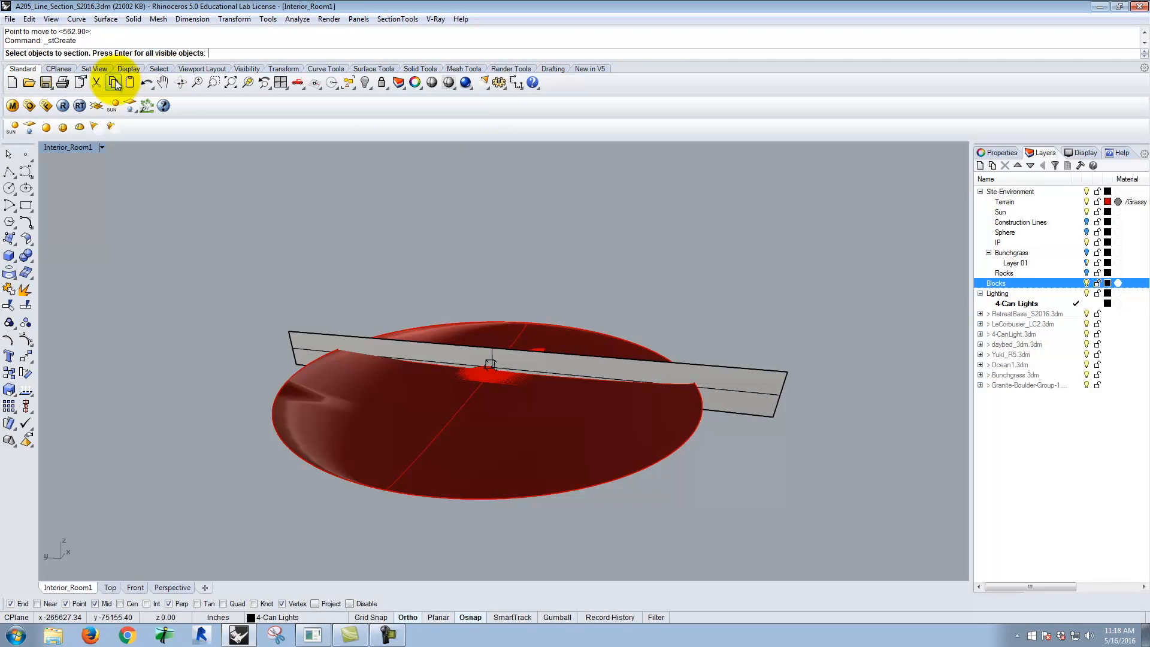
drag(196, 253, 713, 540)
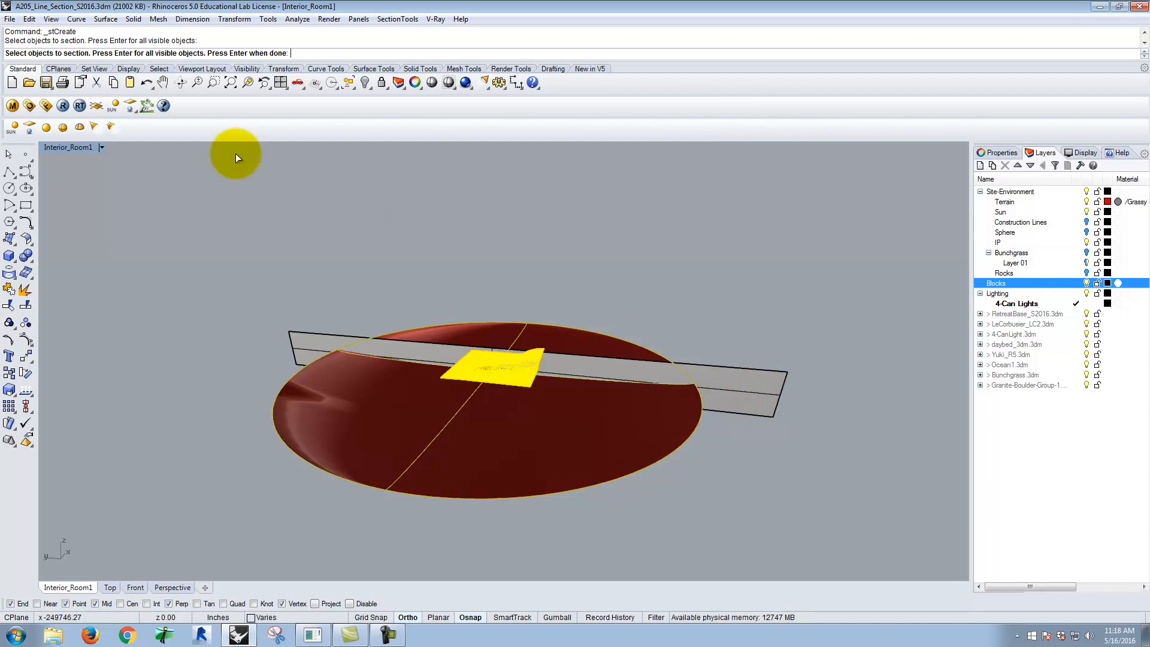
key(Return)
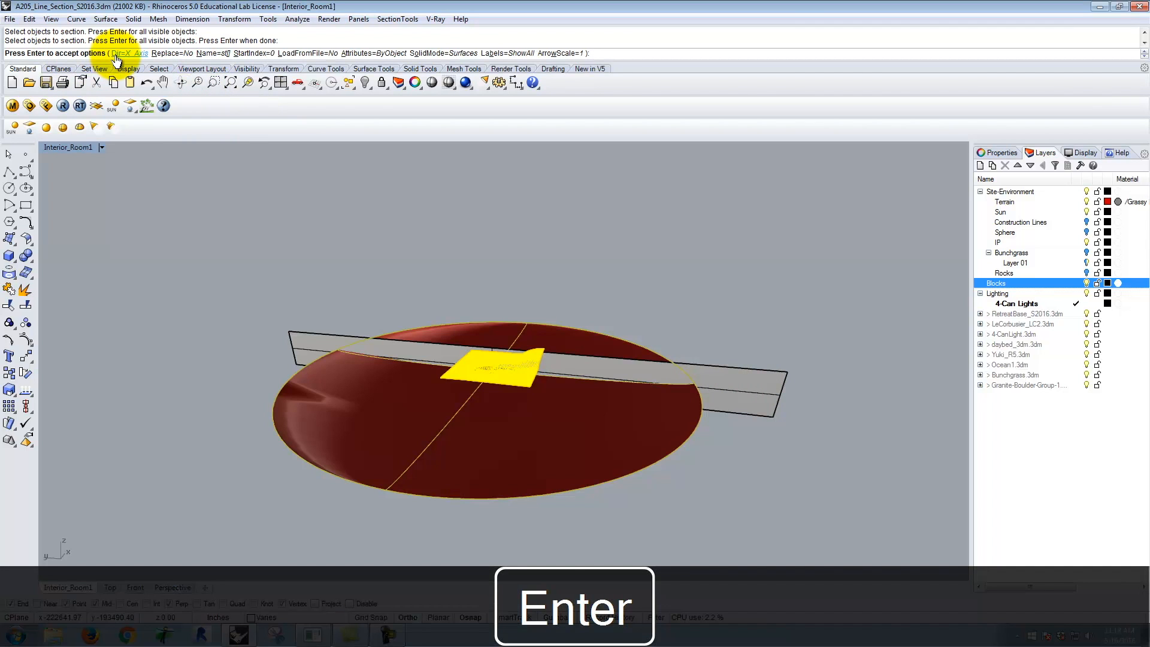
Set the section direction to Y_Axis and accept the remaining section options.
click(123, 54)
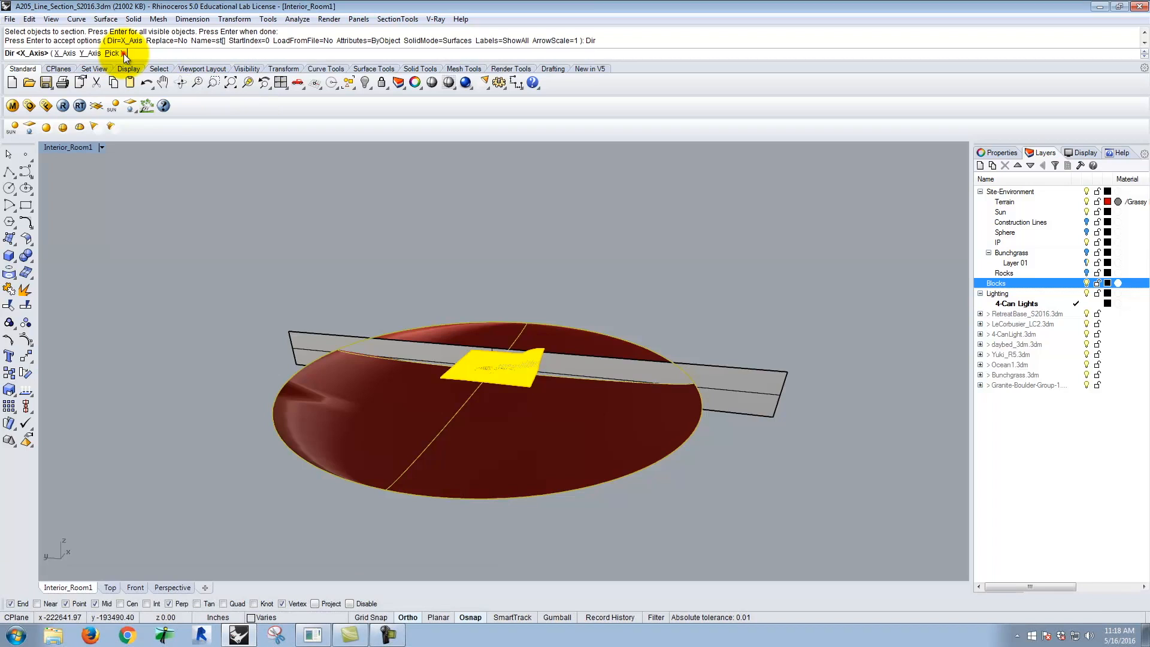
click(91, 53)
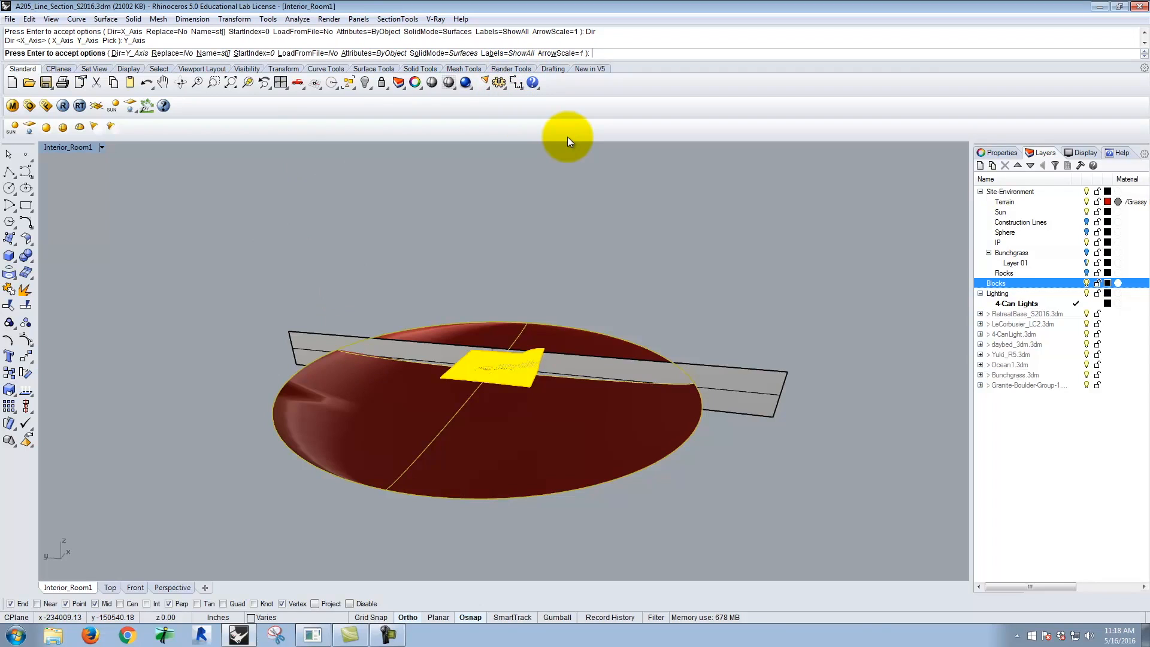
key(Return)
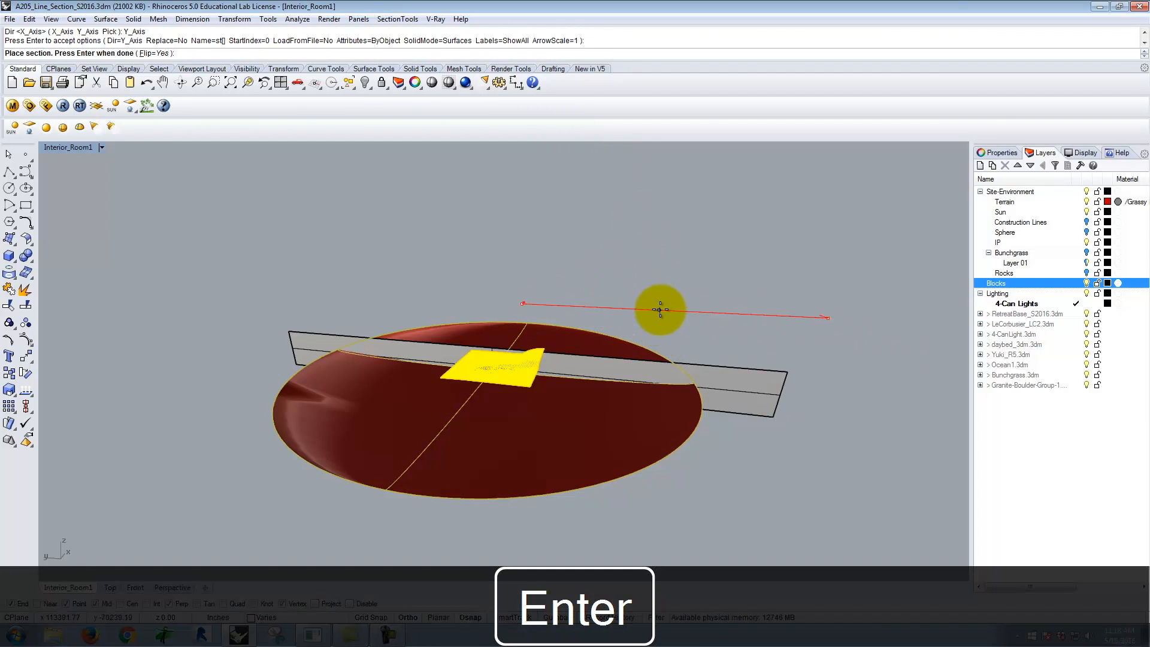
Place the section at the middle of the cutting plane's upper edge and finish creating it.
right_drag(663, 308, 645, 374)
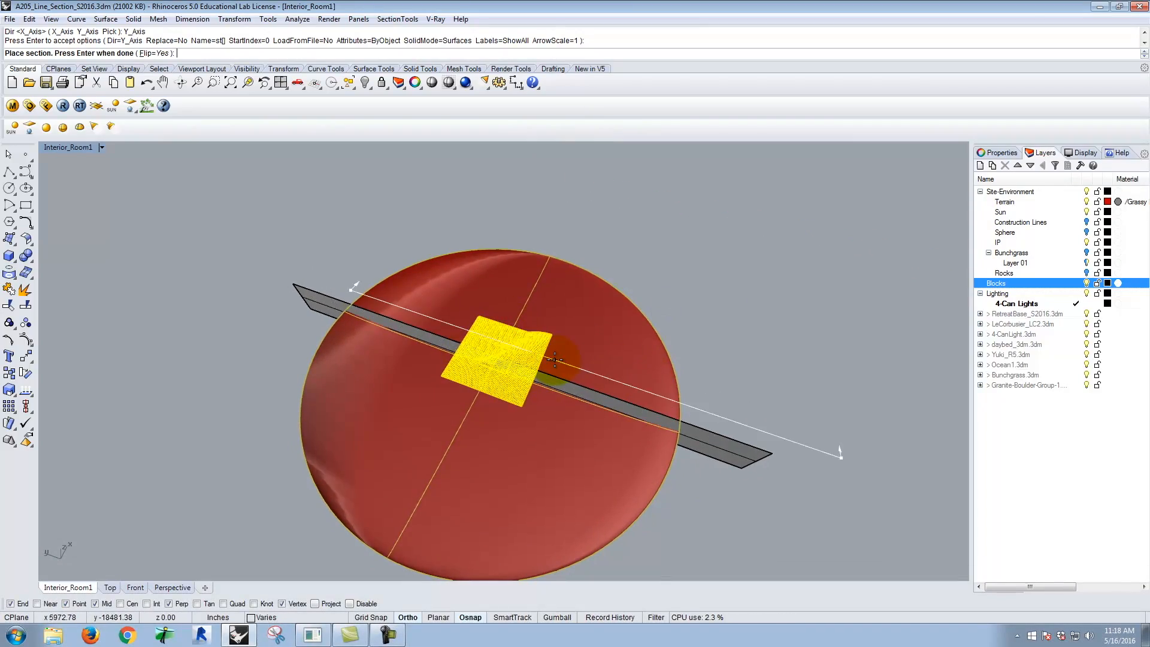
scroll(513, 357, up, 4)
scroll(412, 333, up, 7)
right_drag(444, 359, 456, 270)
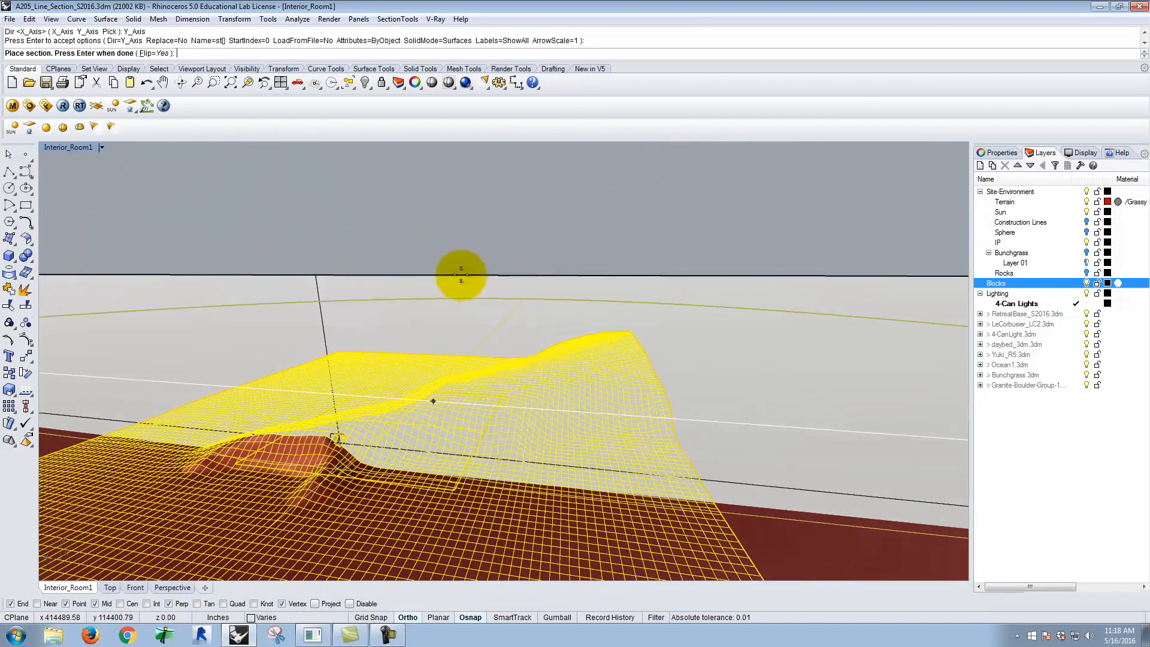
click(316, 273)
right_drag(592, 202, 579, 289)
key(Return)
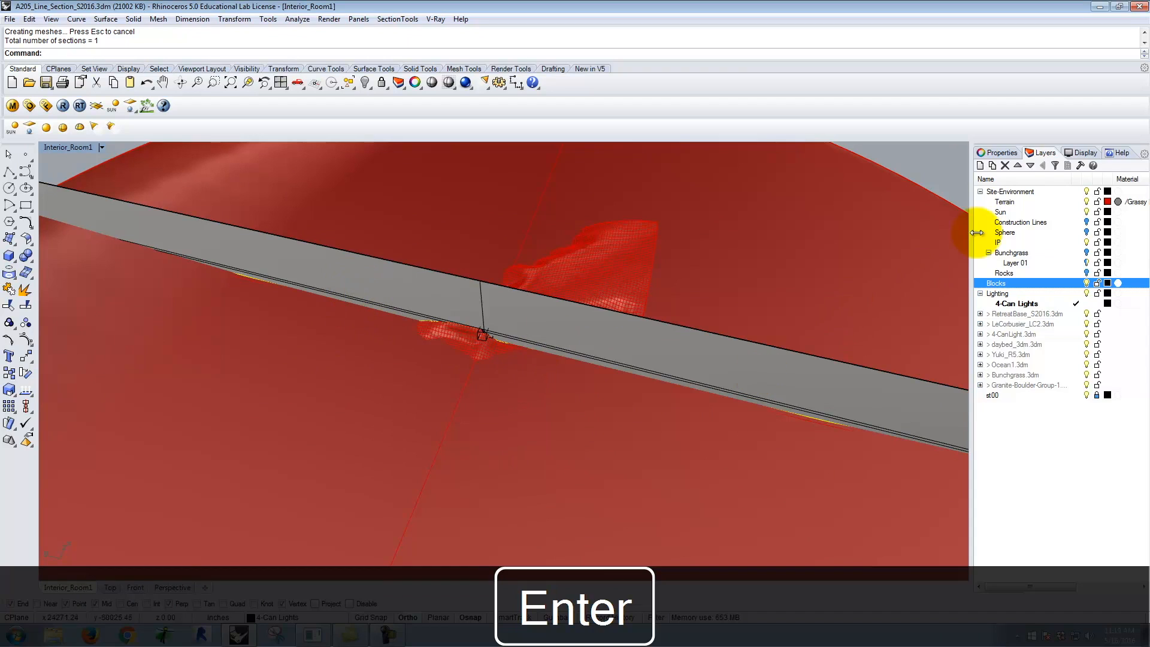
Add a new top-level layer named Section 00 below the st00 layer.
click(997, 398)
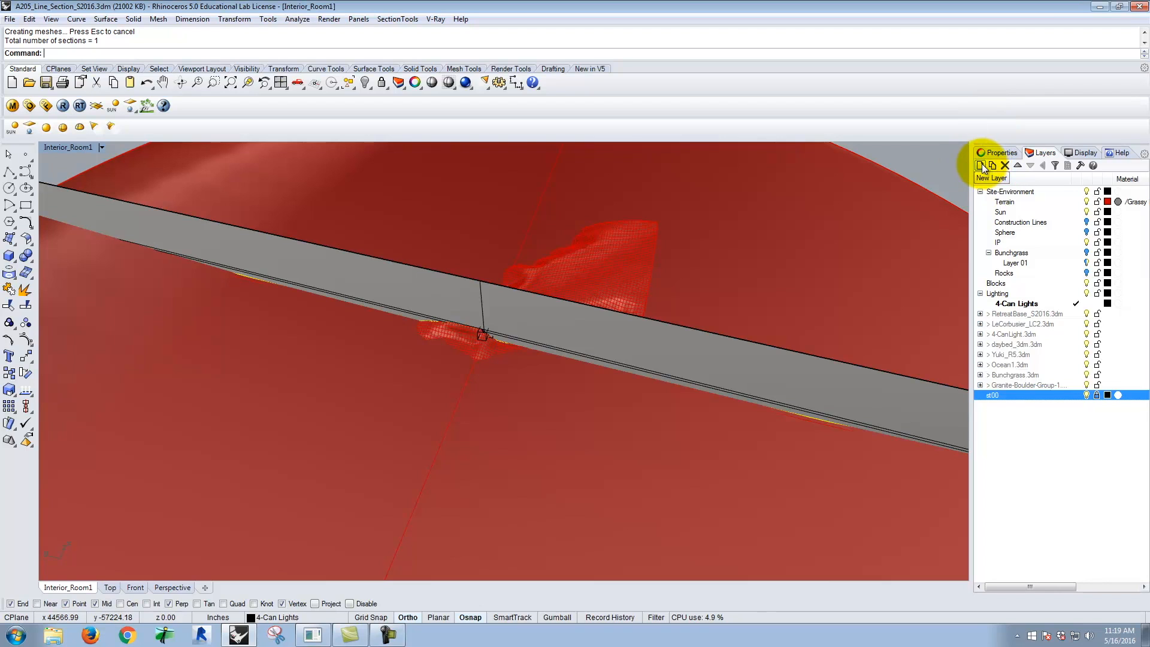
click(981, 165)
key(ctrl+z)
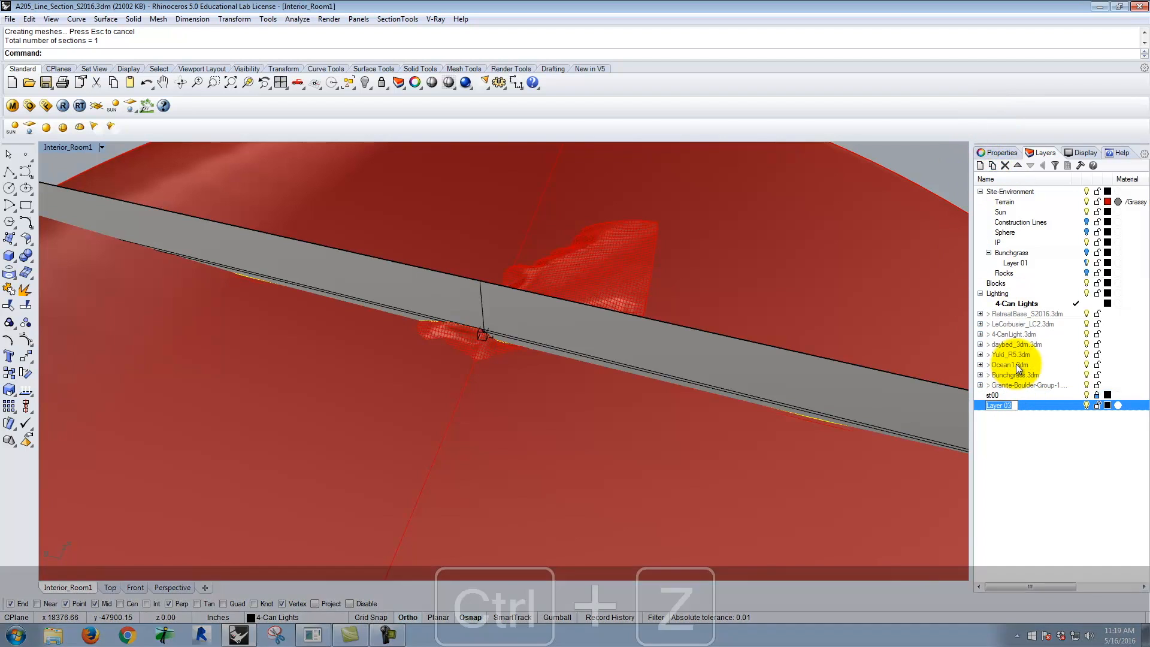
click(980, 166)
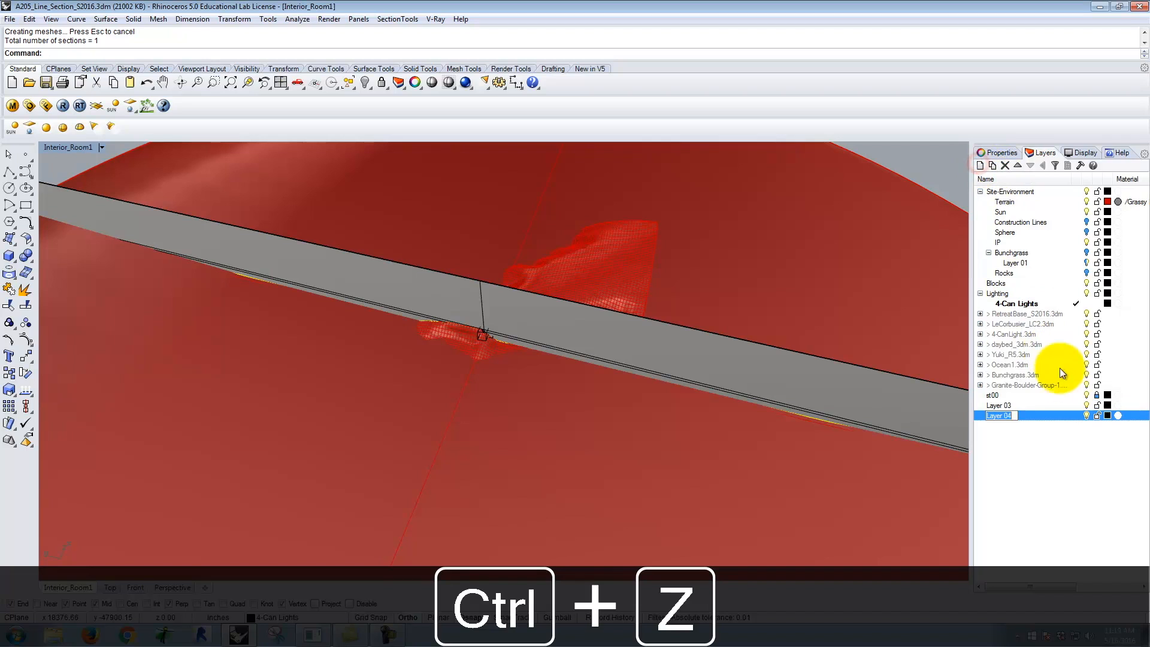
text(Sectopn)
key(BackSpace)
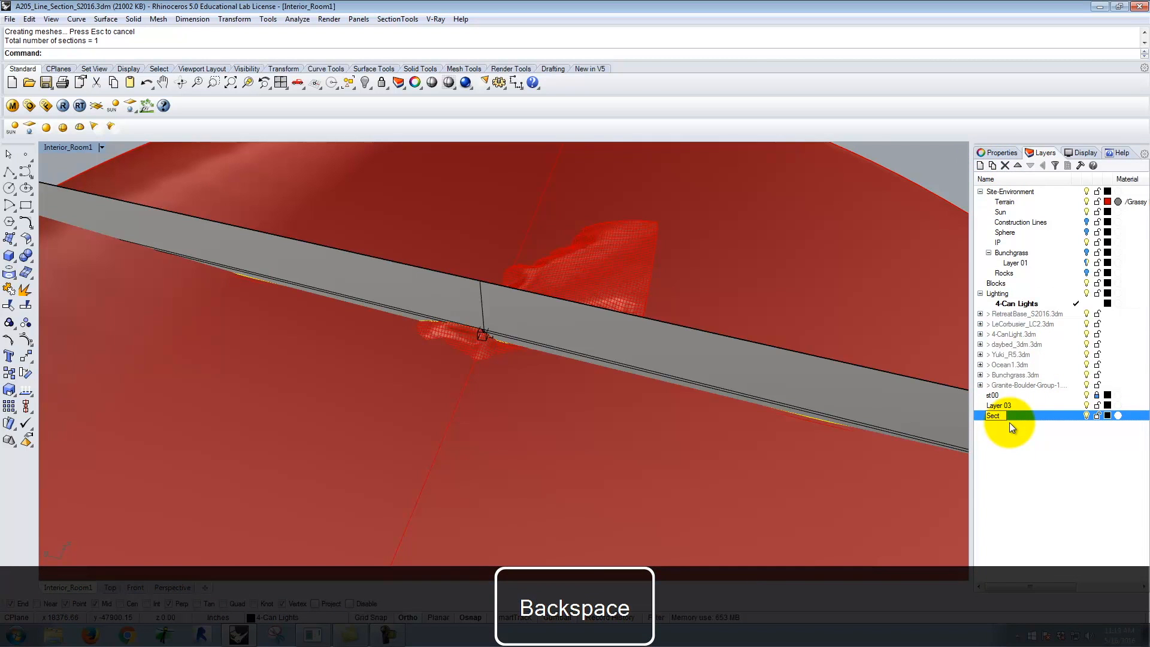
text(000)
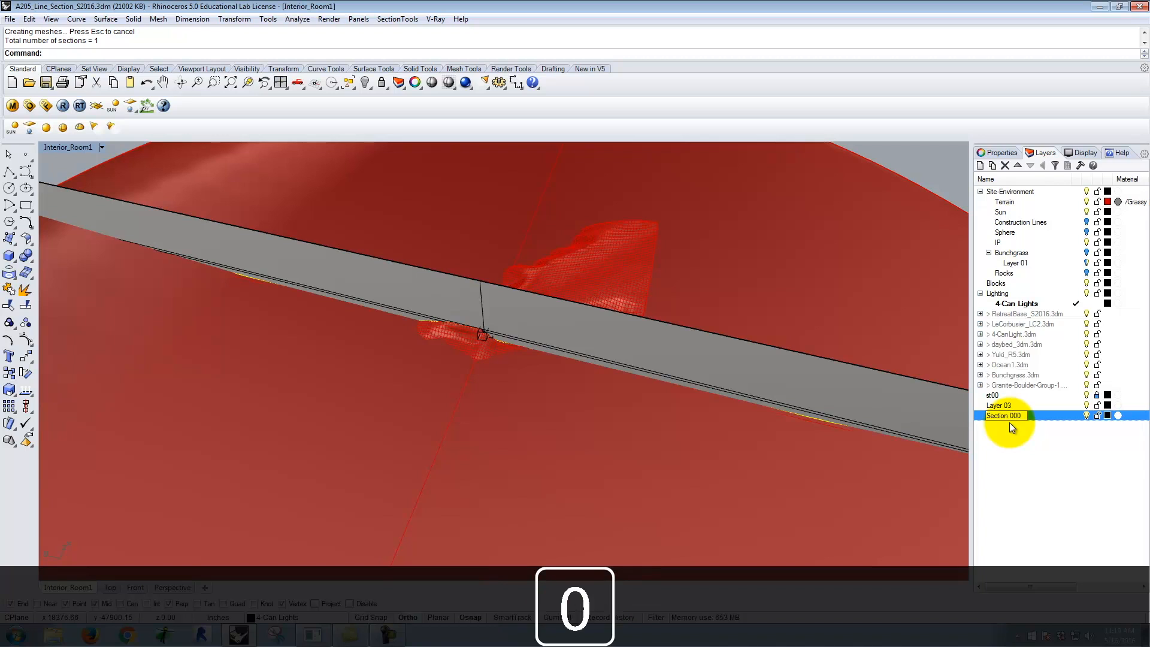
key(BackSpace)
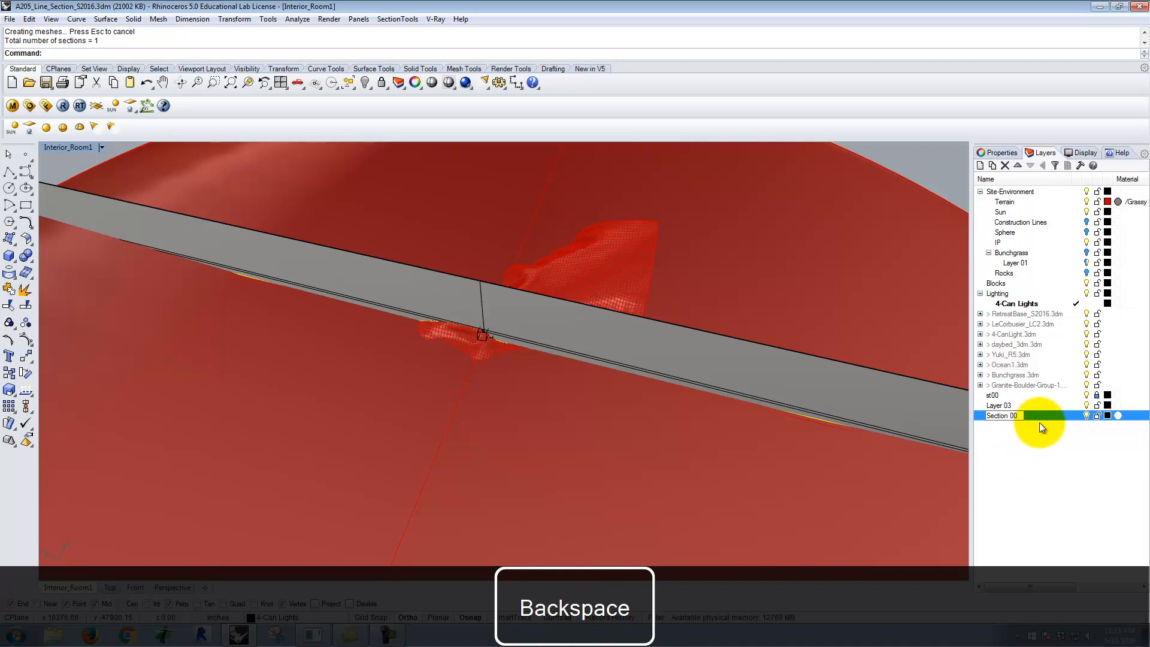
Add a sublayer named Plane under Section 00 and reassign the cutting plane to it.
click(991, 166)
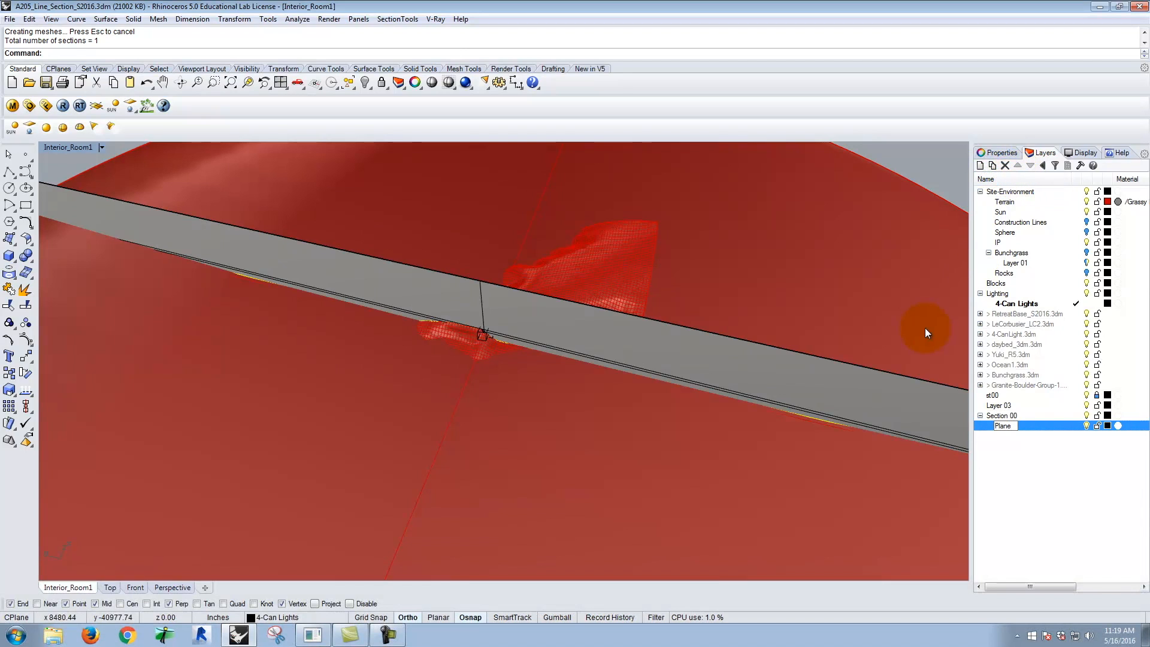
click(857, 391)
click(932, 424)
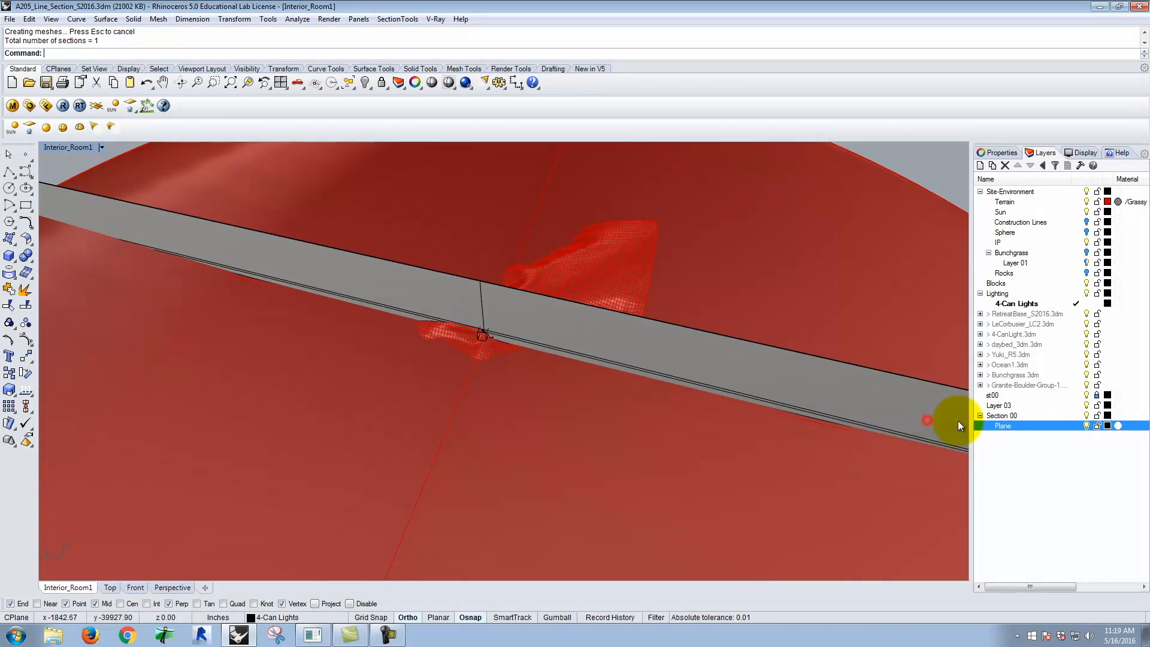
right_click(1015, 423)
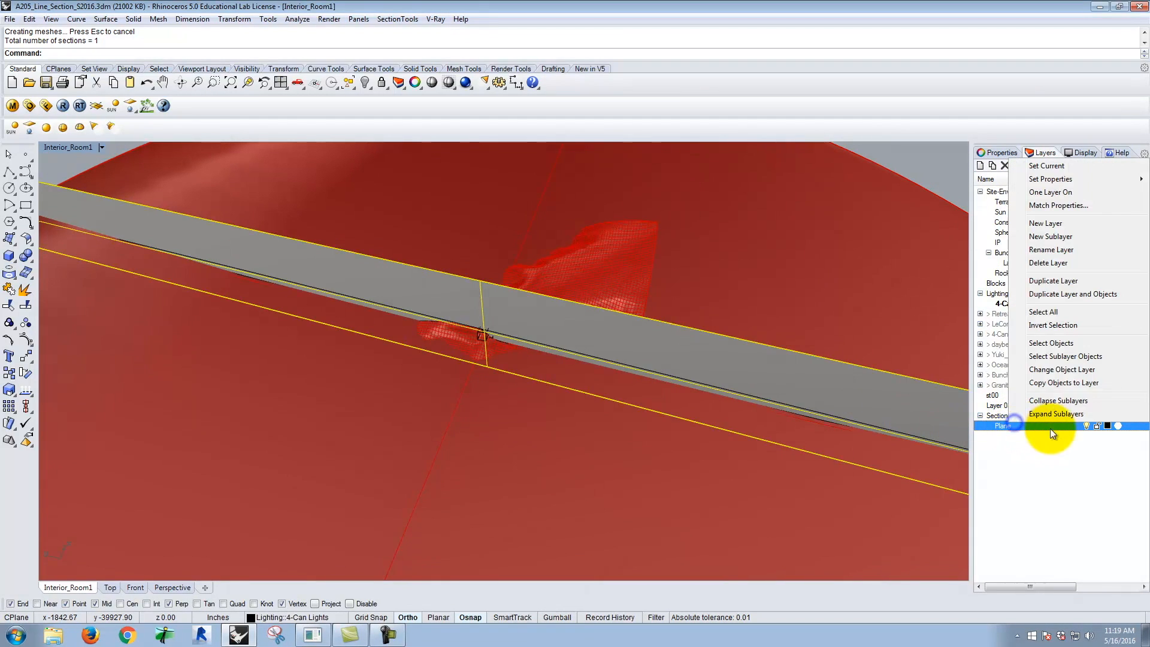
click(1072, 370)
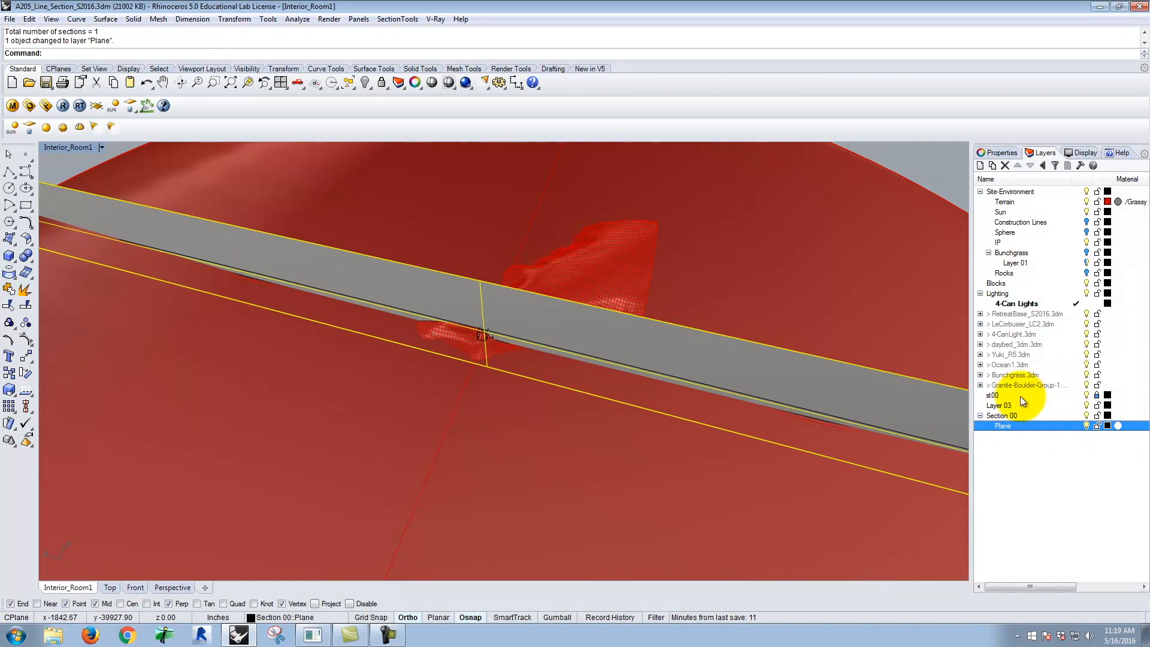
Nest the st00 layer under Section 00 and clear the cutting plane's selection.
click(1005, 394)
ctrl+click(1008, 416)
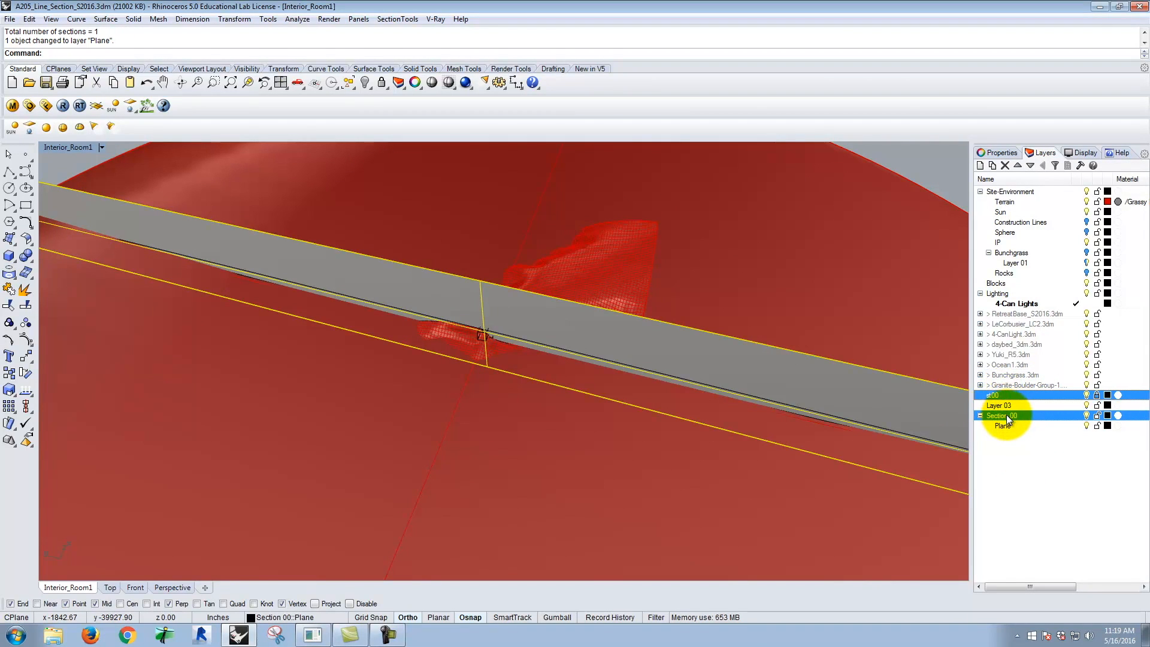
drag(1008, 417, 1006, 419)
ctrl+click(1085, 426)
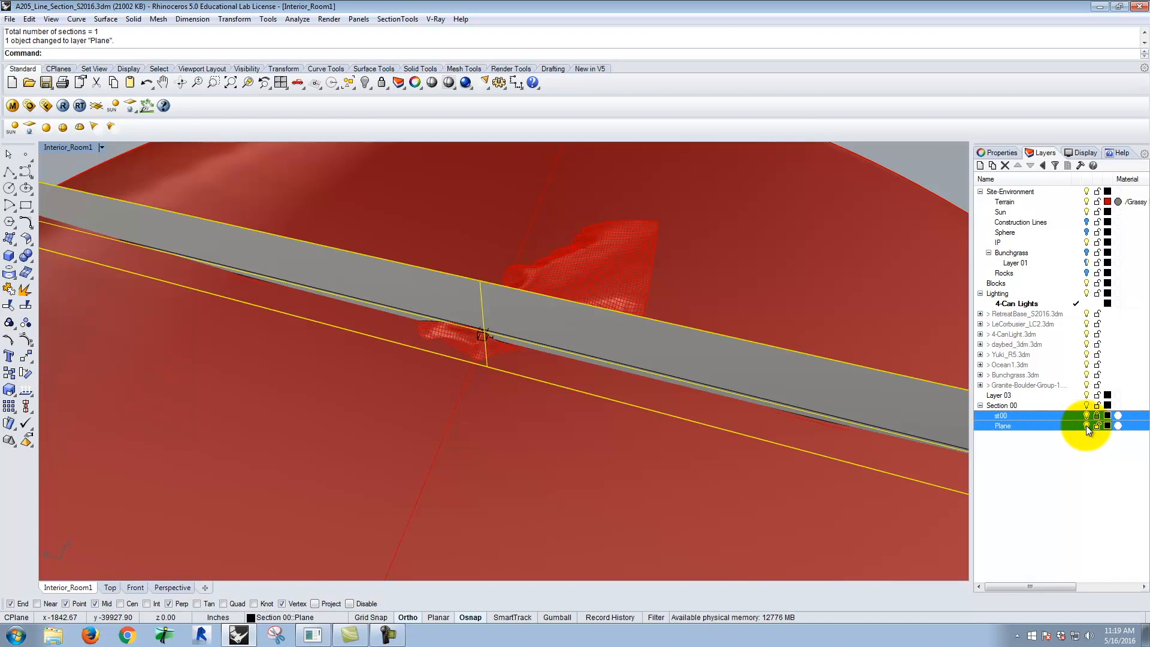
click(925, 177)
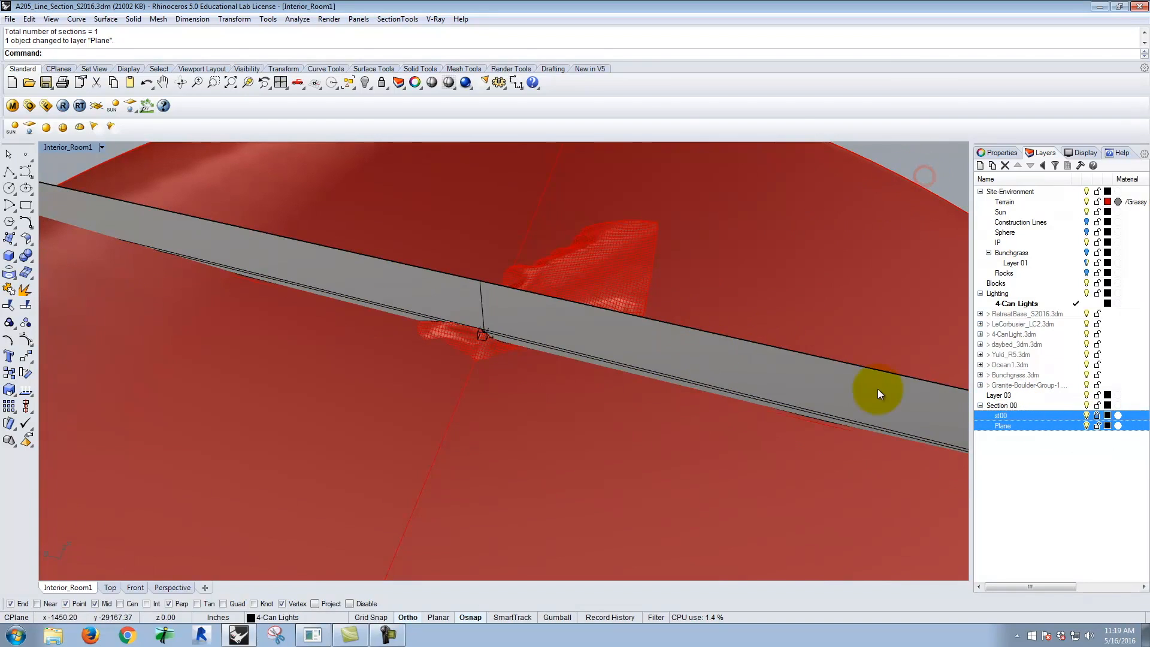
Hide the Plane layer to check the section curves through the terrain, and show the layer again.
click(1086, 425)
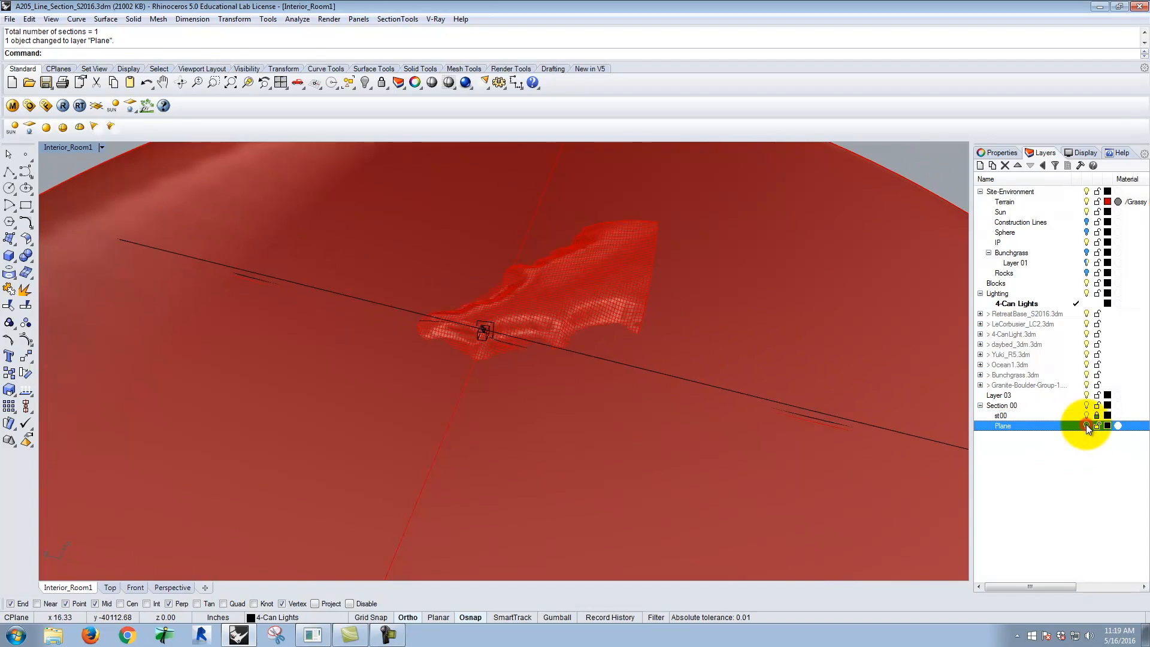
click(1086, 425)
key(Escape)
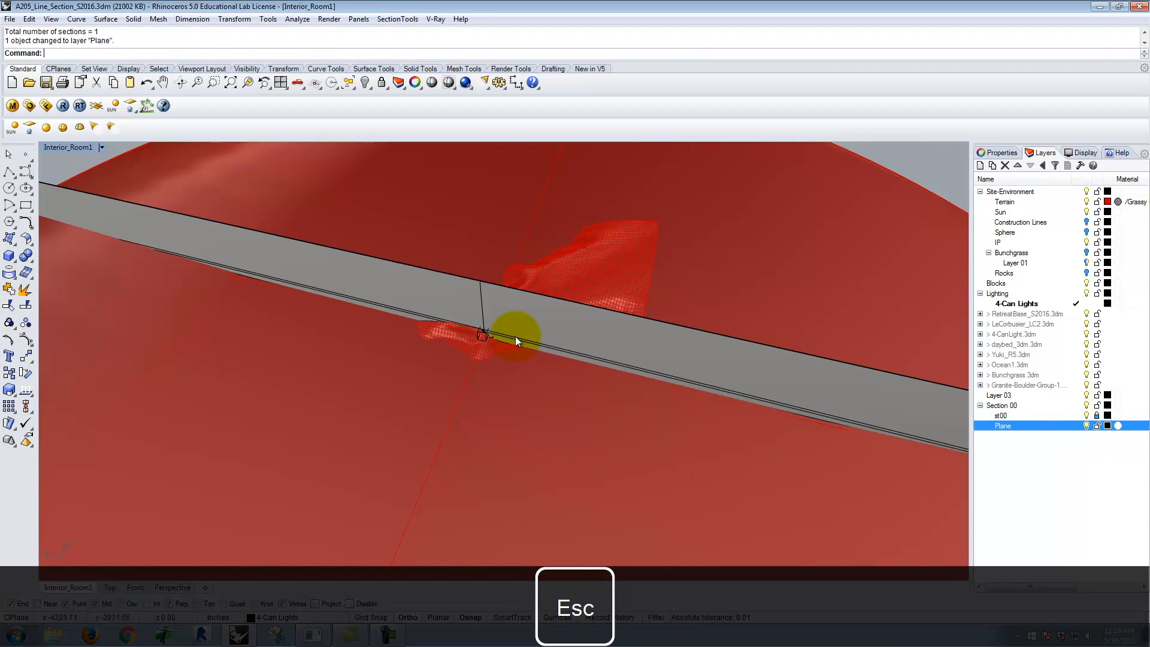
Run stViewSections, choose st00 from the section list, and clip the Interior_Room1 viewport with SetView and SetCPlane left at No.
scroll(477, 325, up, 20)
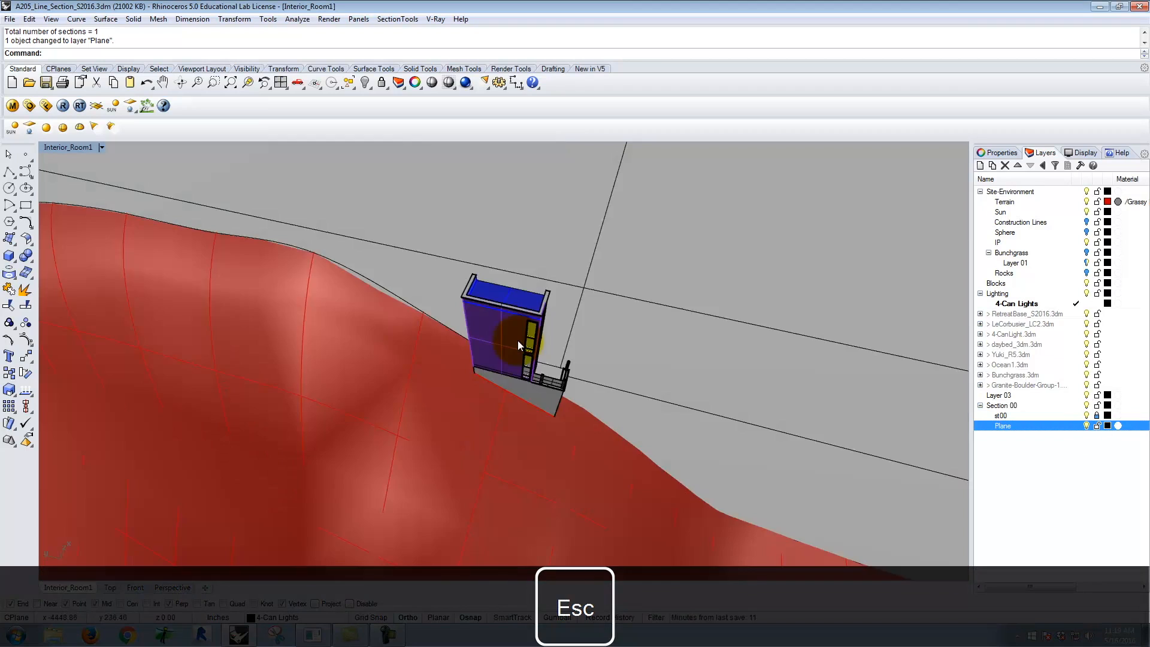
scroll(498, 359, down, 5)
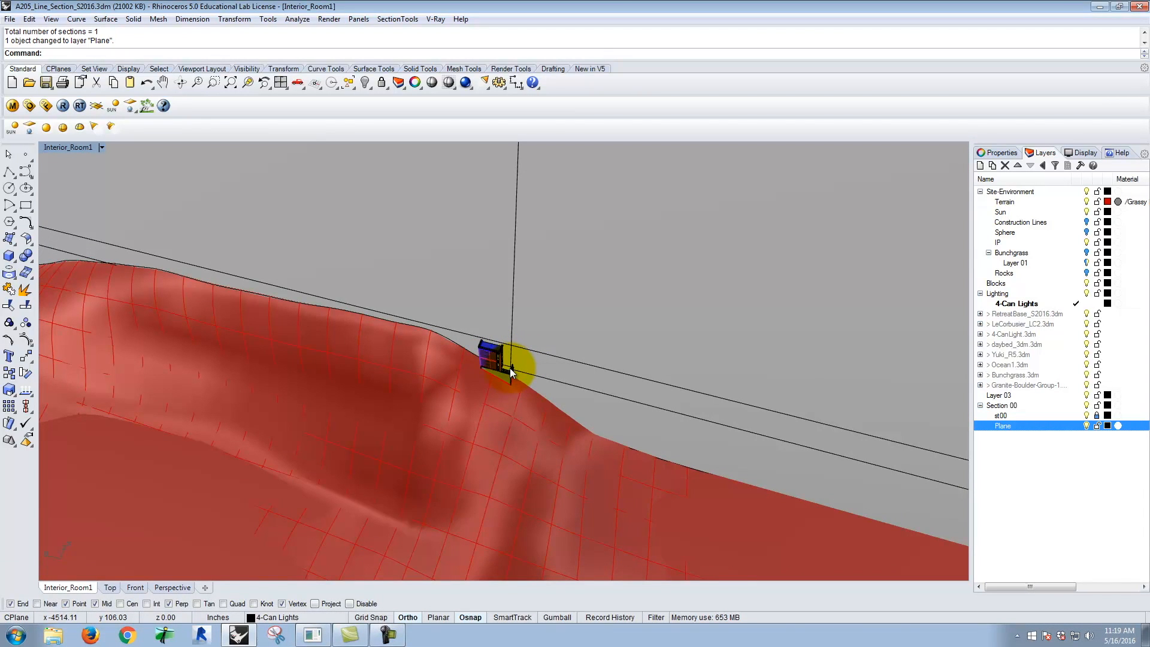
text(v)
key(Return)
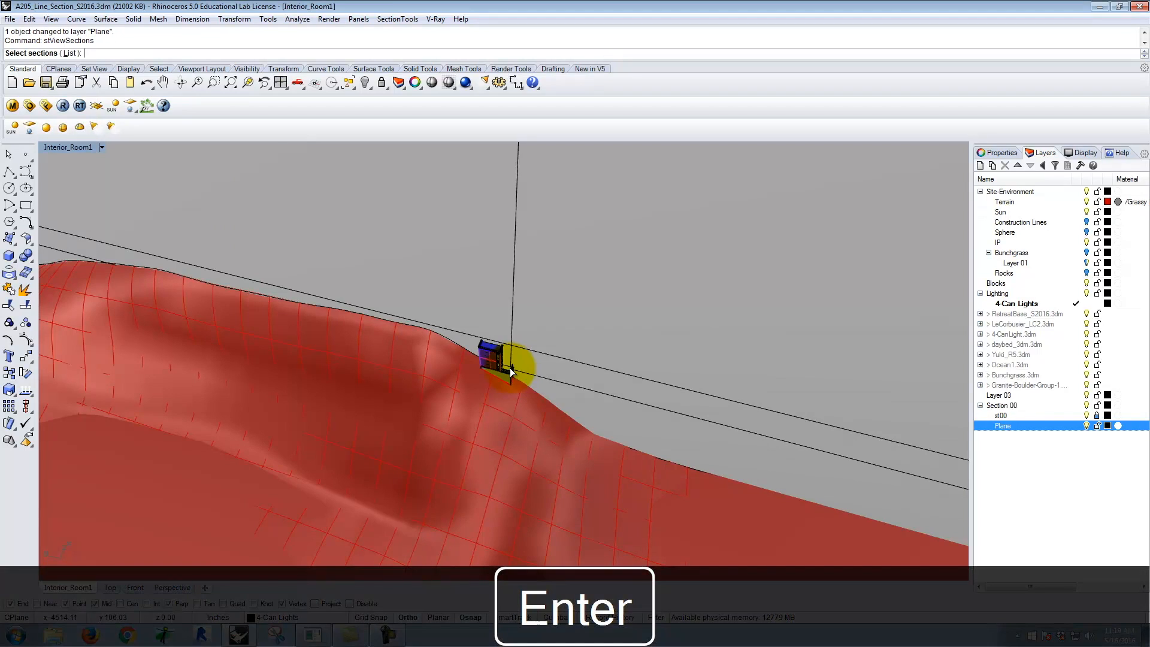
click(413, 20)
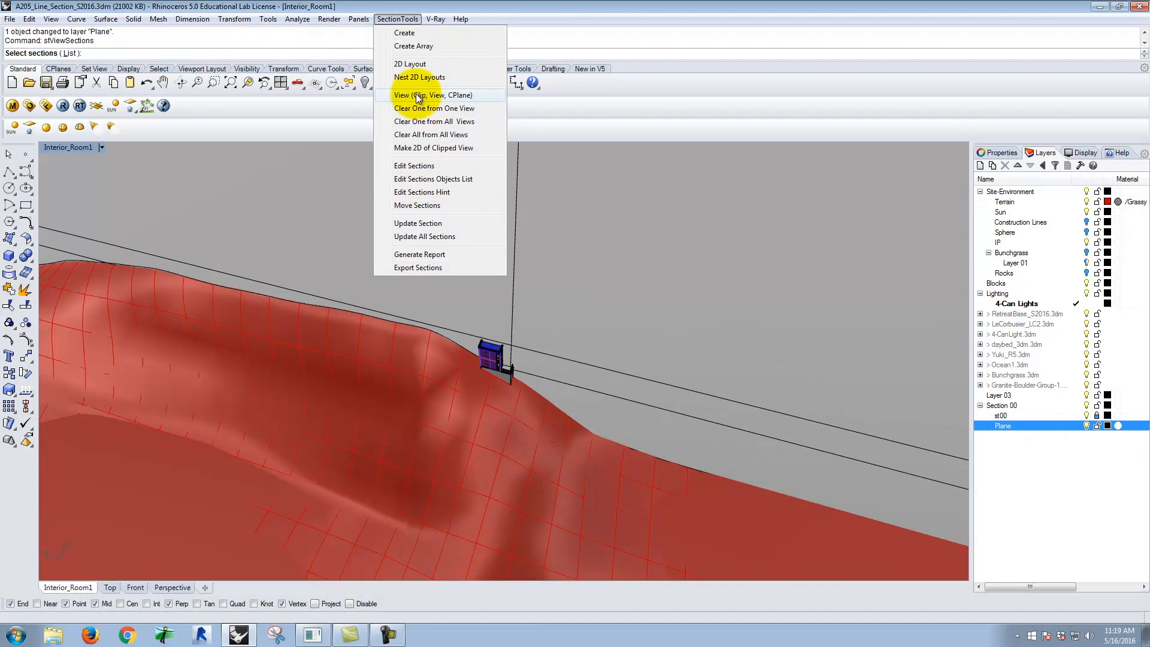
click(397, 18)
click(70, 54)
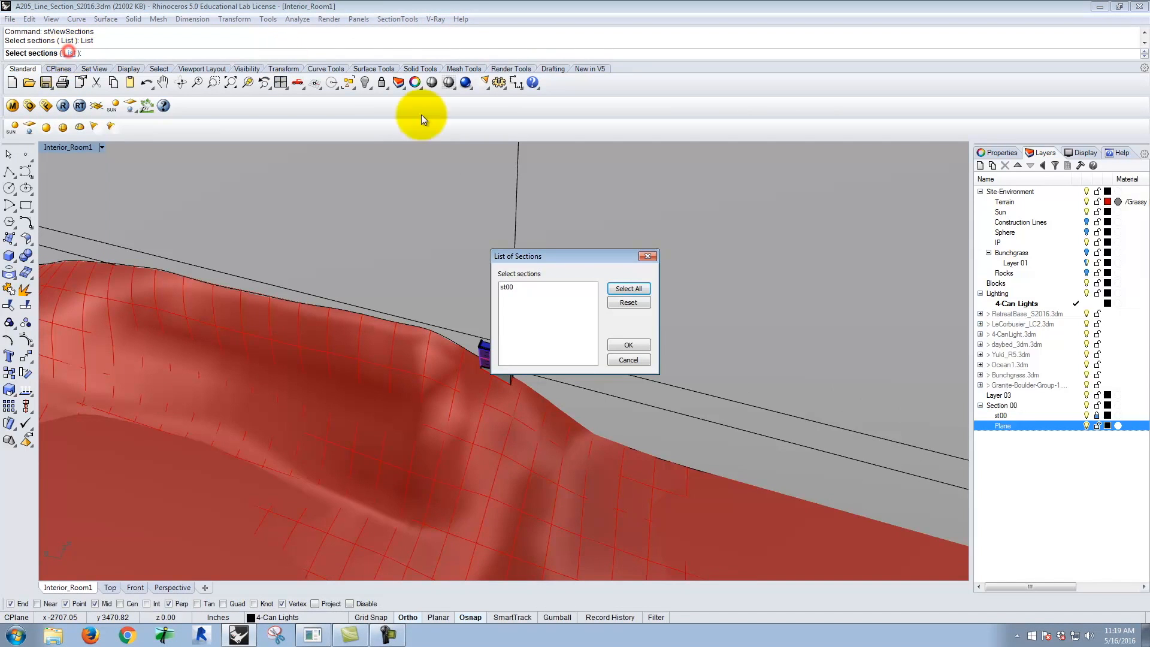
click(509, 287)
click(629, 344)
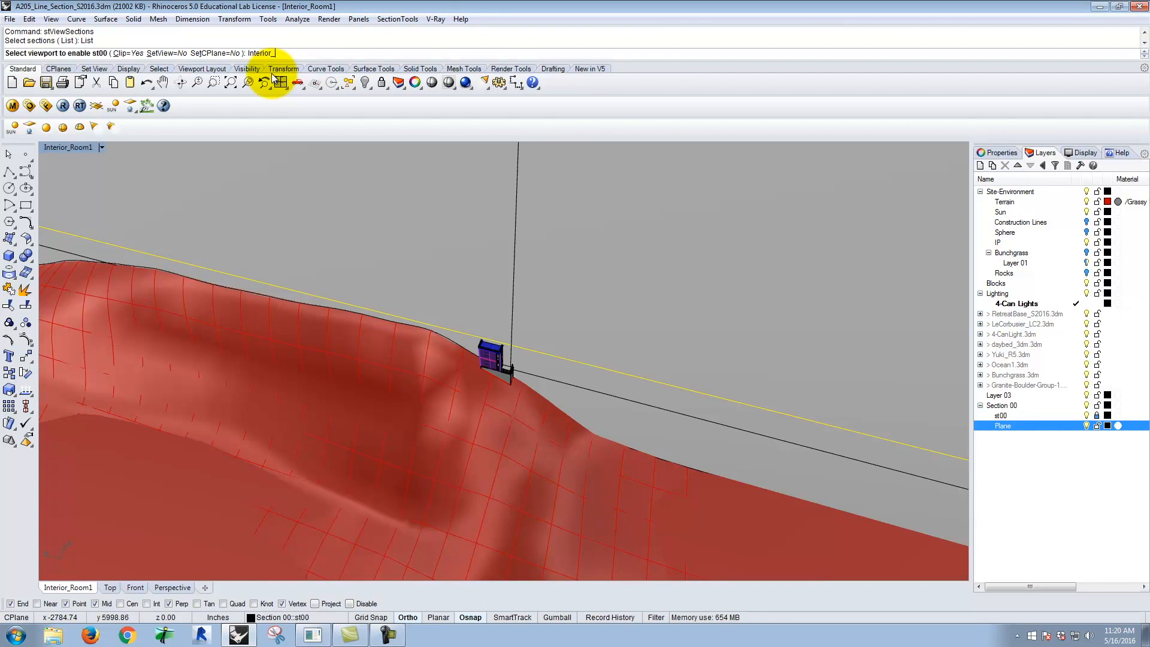
text(1)
key(Return)
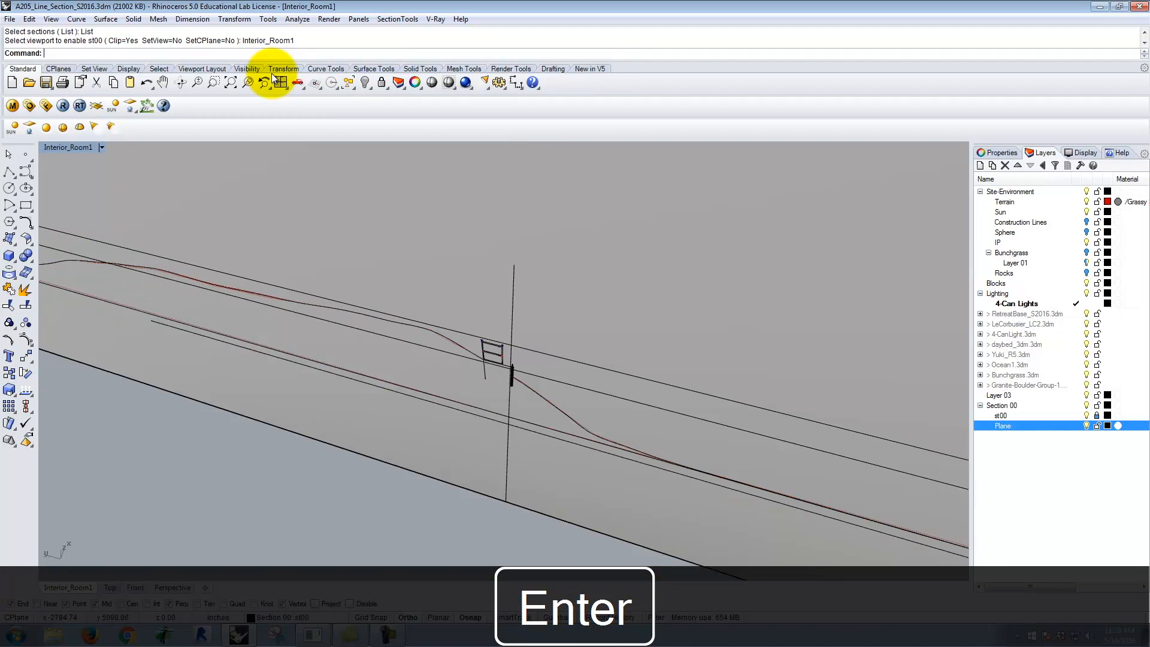
Hide the Plane layer to expose the clipped building and terrain.
click(1086, 425)
right_drag(520, 443, 524, 334)
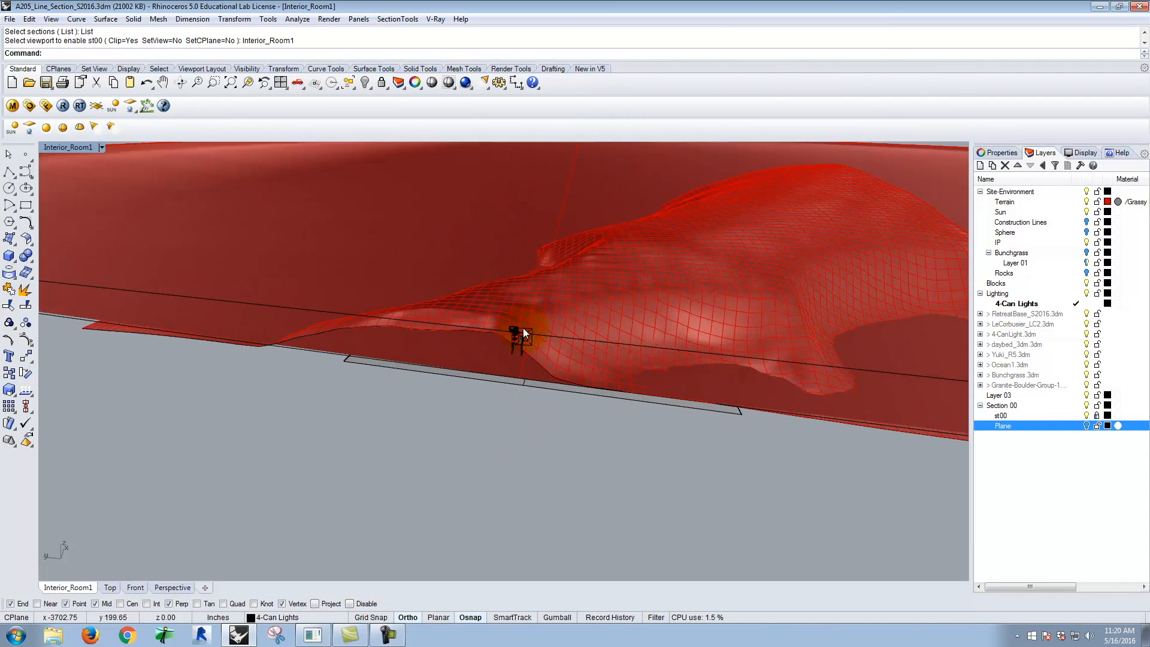
Zoom to the selected building and examine its clipped interior and the surrounding terrain cut from several angles.
click(524, 338)
text(zs)
key(Return)
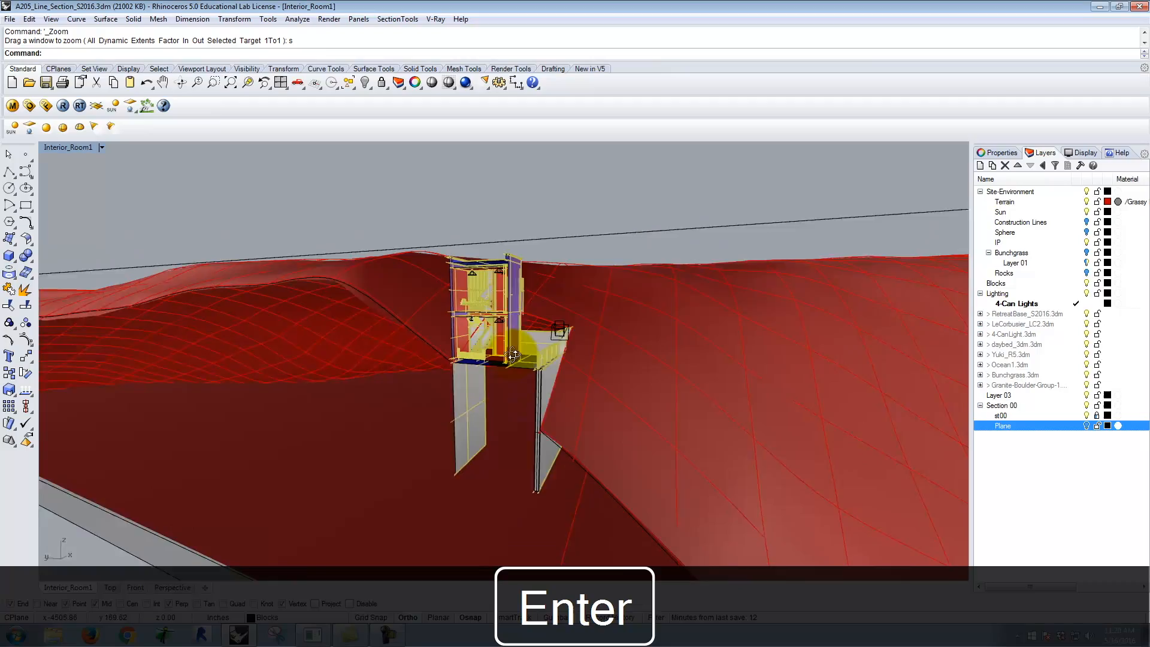
right_drag(552, 351, 580, 343)
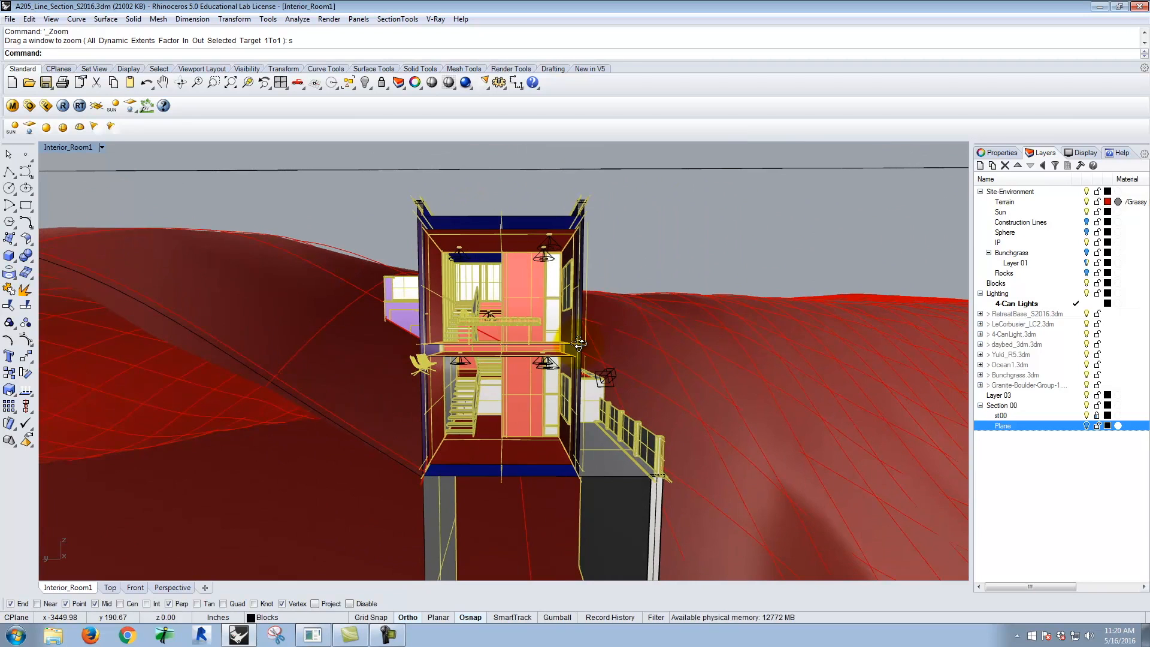
click(644, 222)
scroll(536, 326, up, 6)
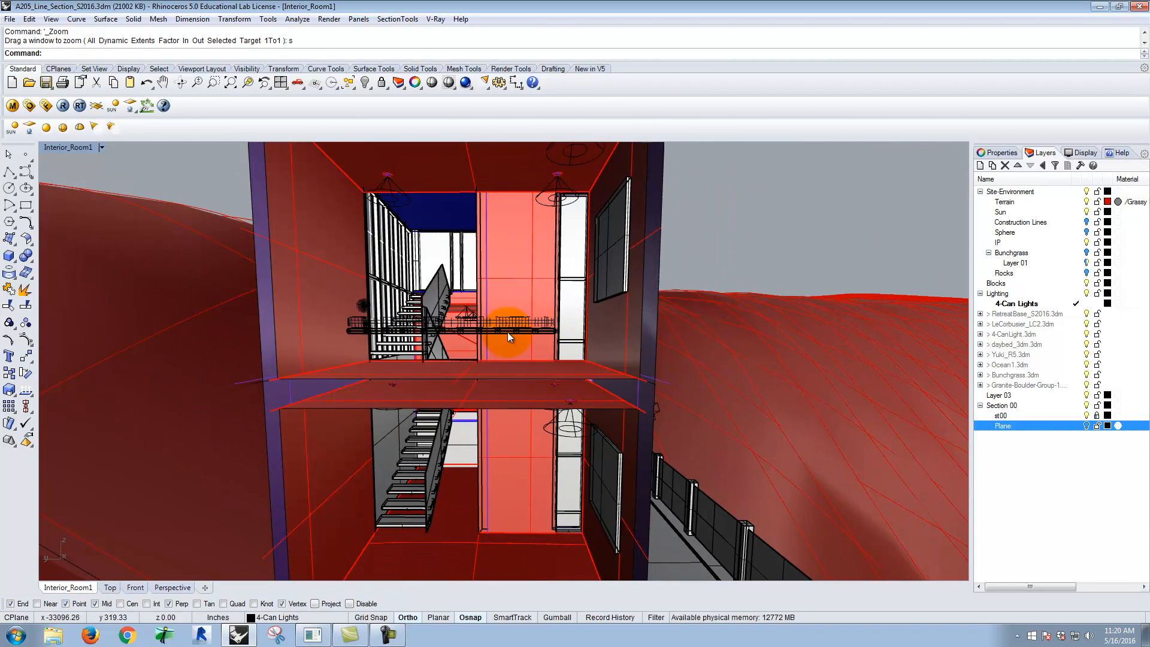
scroll(508, 335, down, 3)
mouse_move(567, 289)
right_down()
mouse_move(519, 310)
mouse_move(554, 293)
right_up()
scroll(524, 419, down, 3)
scroll(551, 472, up, 3)
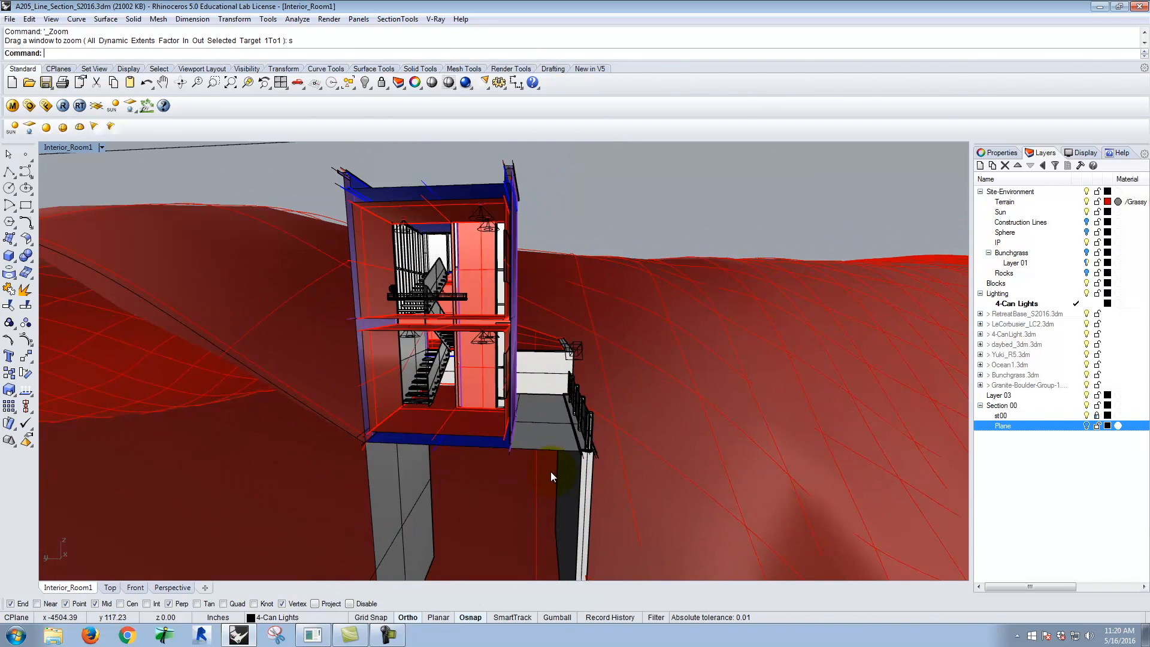
right_drag(508, 309, 585, 289)
Add a sublayer named Sec00_Fill under Section 00 and make it the current layer.
click(997, 406)
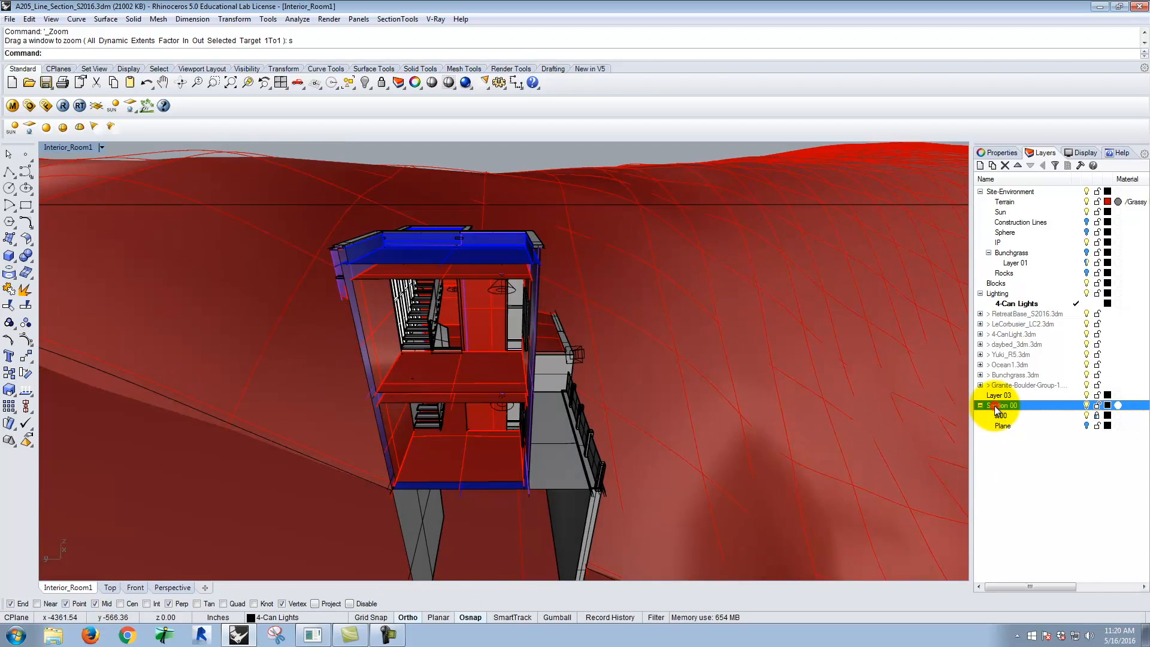
click(991, 167)
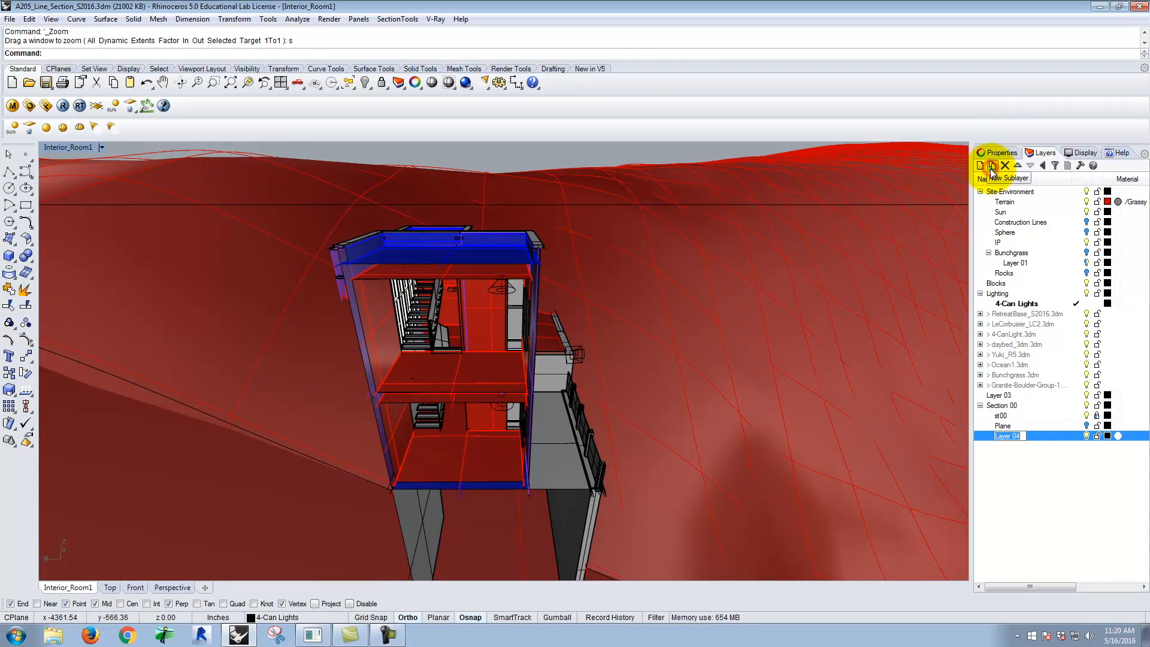
text(Sect)
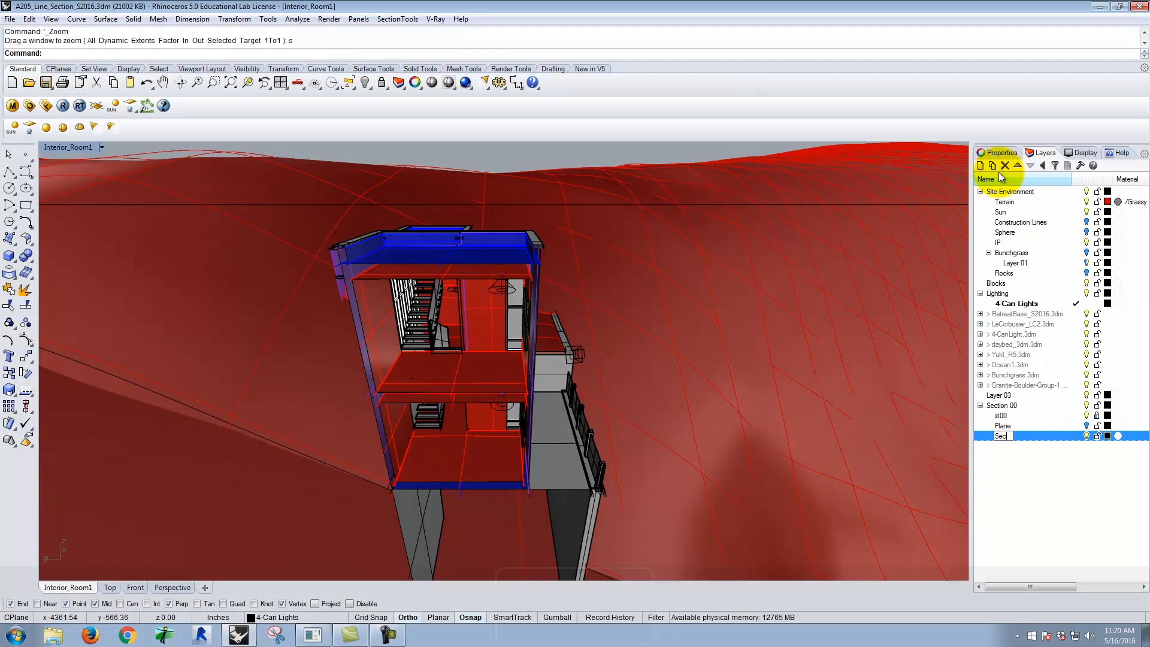
key(BackSpace)
text(00)
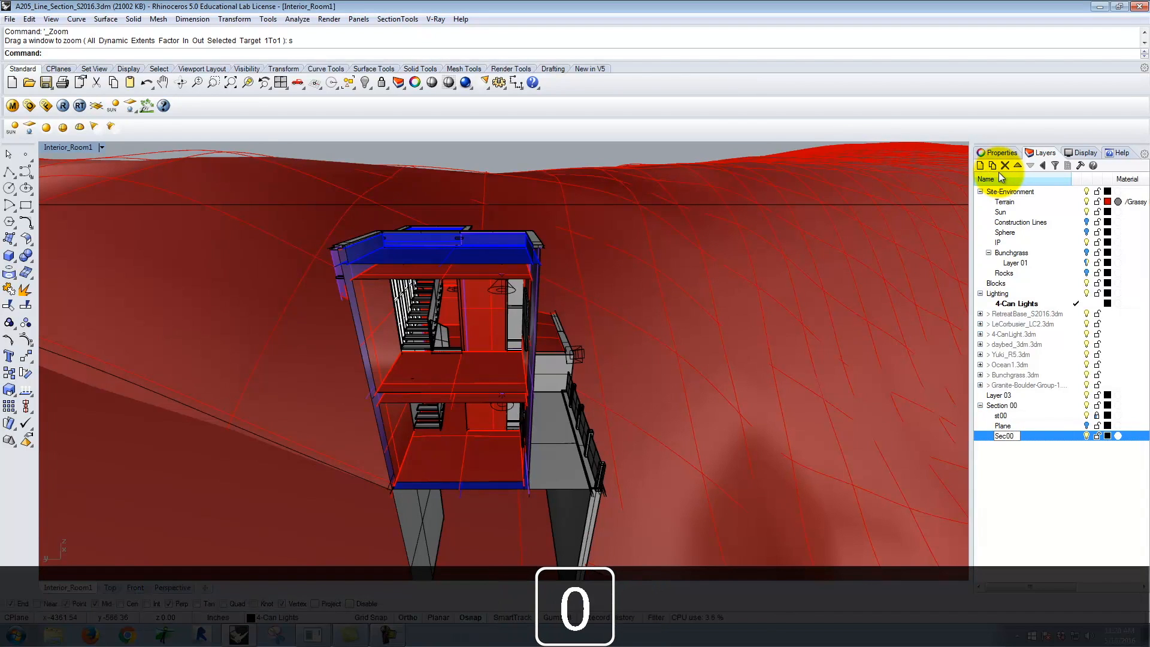
text(_Fill)
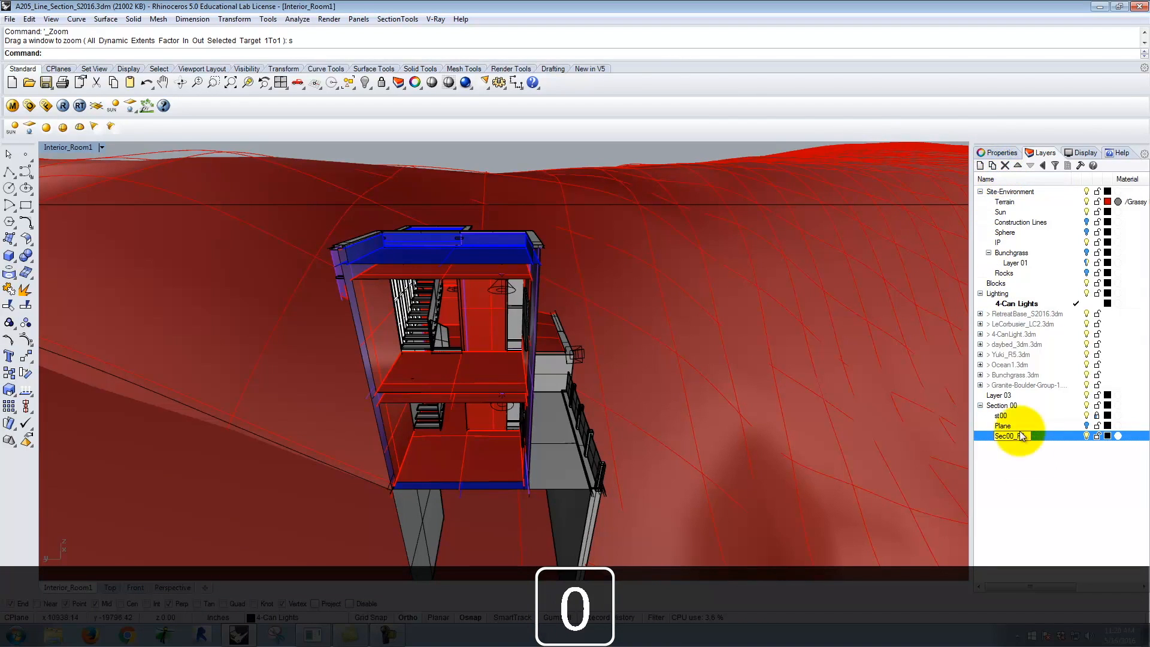
click(1072, 435)
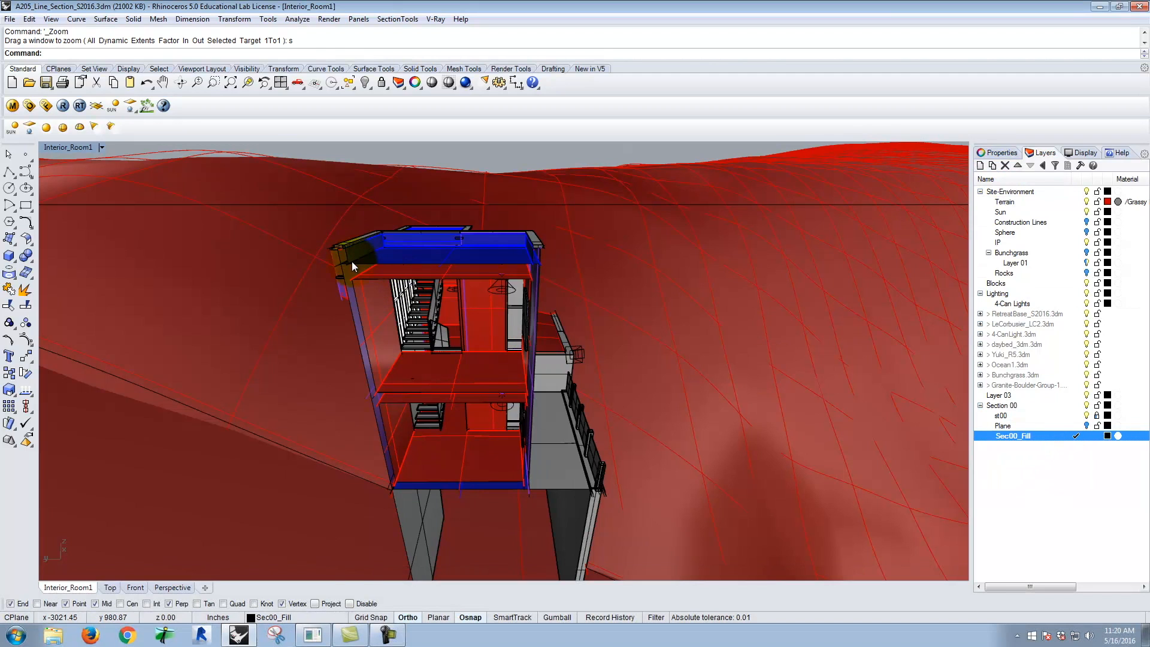
Fill the cut face of the parapet opposite the deck with a 3-point plane snapped to its corners.
scroll(351, 261, up, 3)
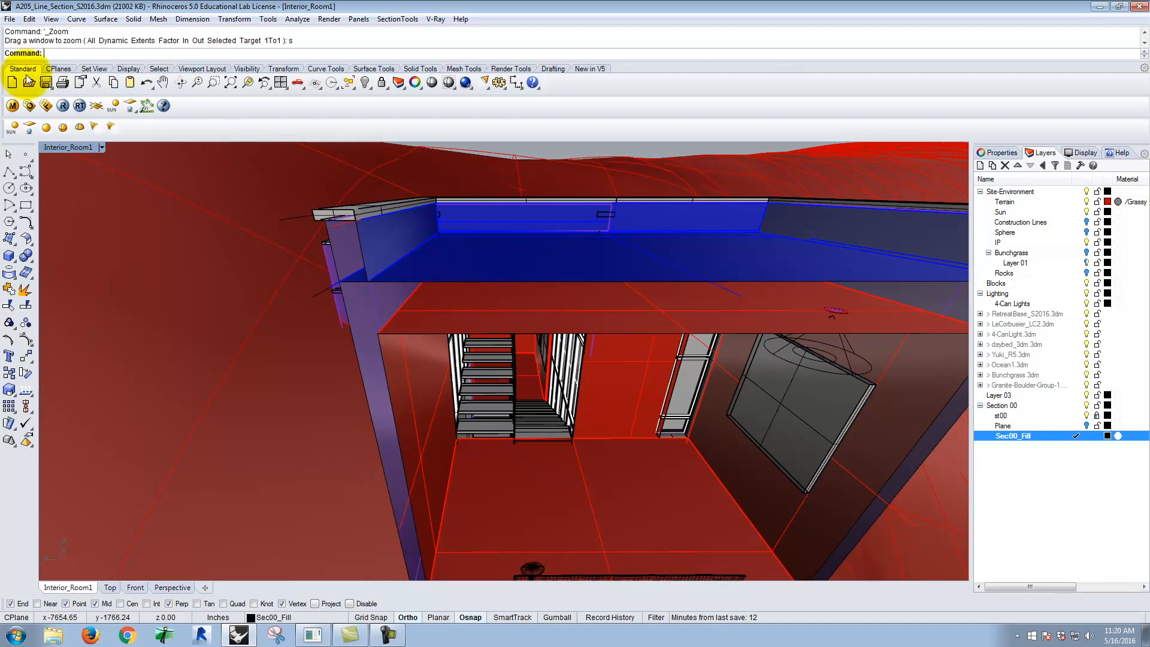
click(11, 240)
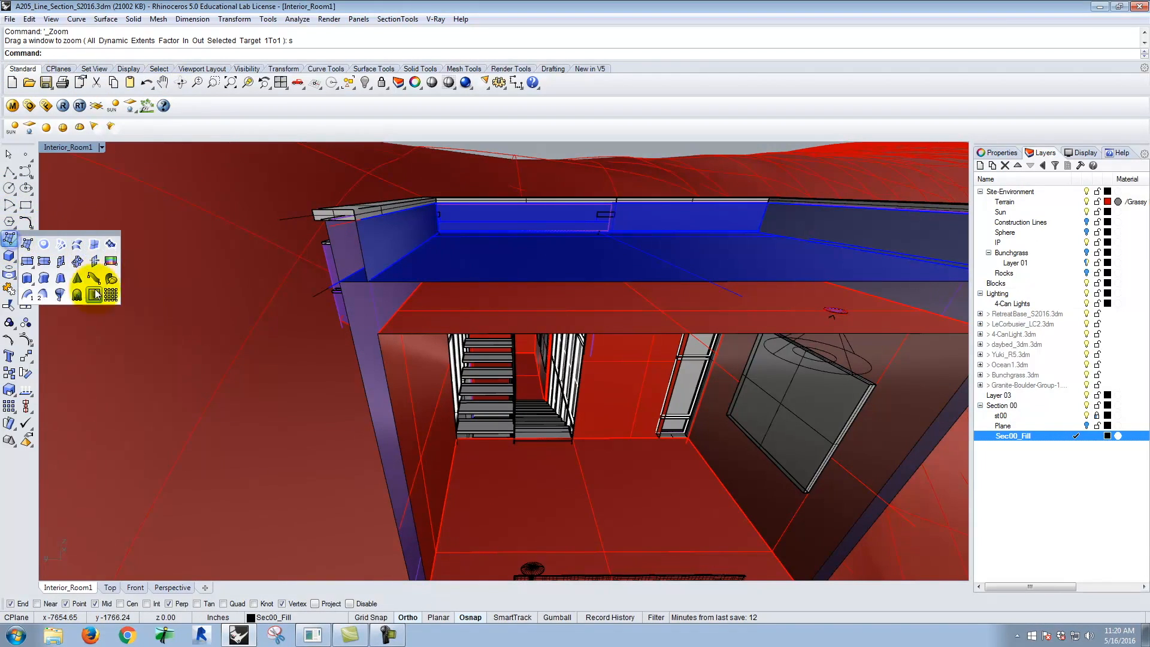
click(44, 264)
click(328, 216)
click(355, 220)
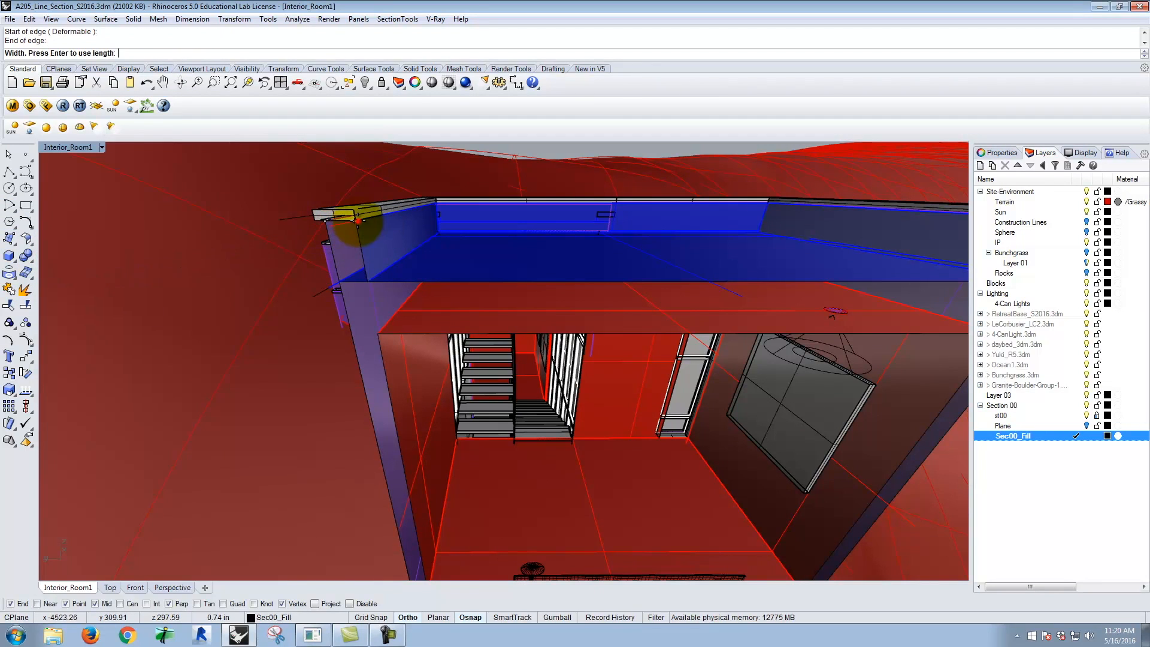
click(362, 280)
Fill the cut roof slab with a 3-point plane spanning 156 in between the outer wall faces.
key(Return)
click(339, 281)
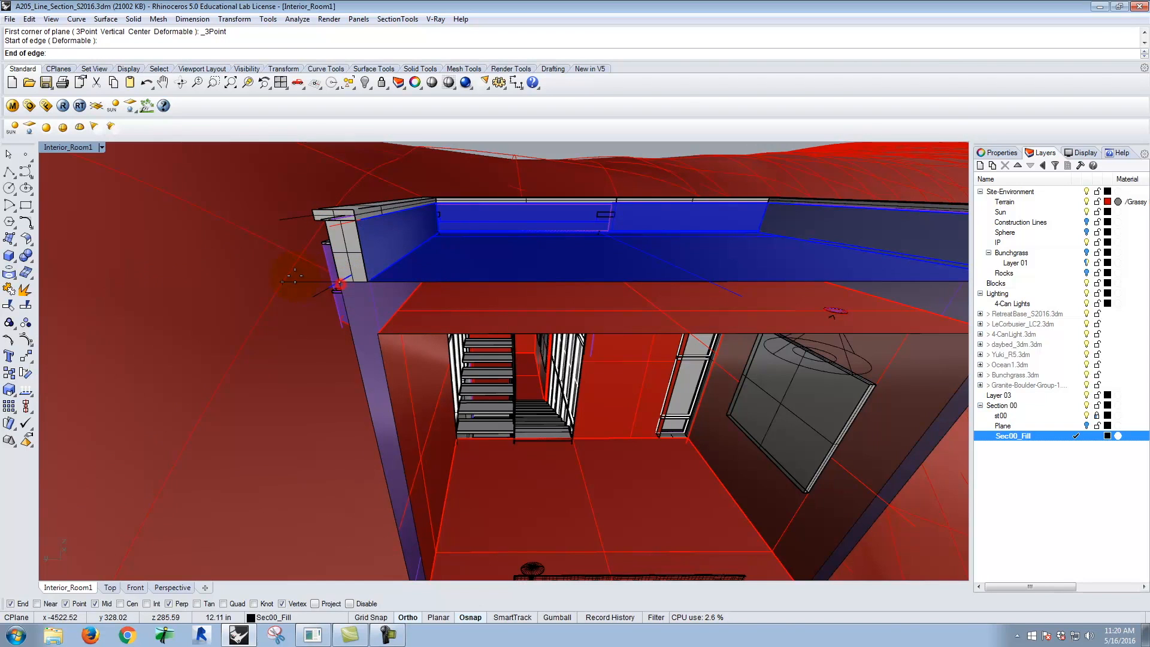
scroll(304, 278, down, 6)
scroll(392, 289, up, 4)
scroll(376, 281, up, 2)
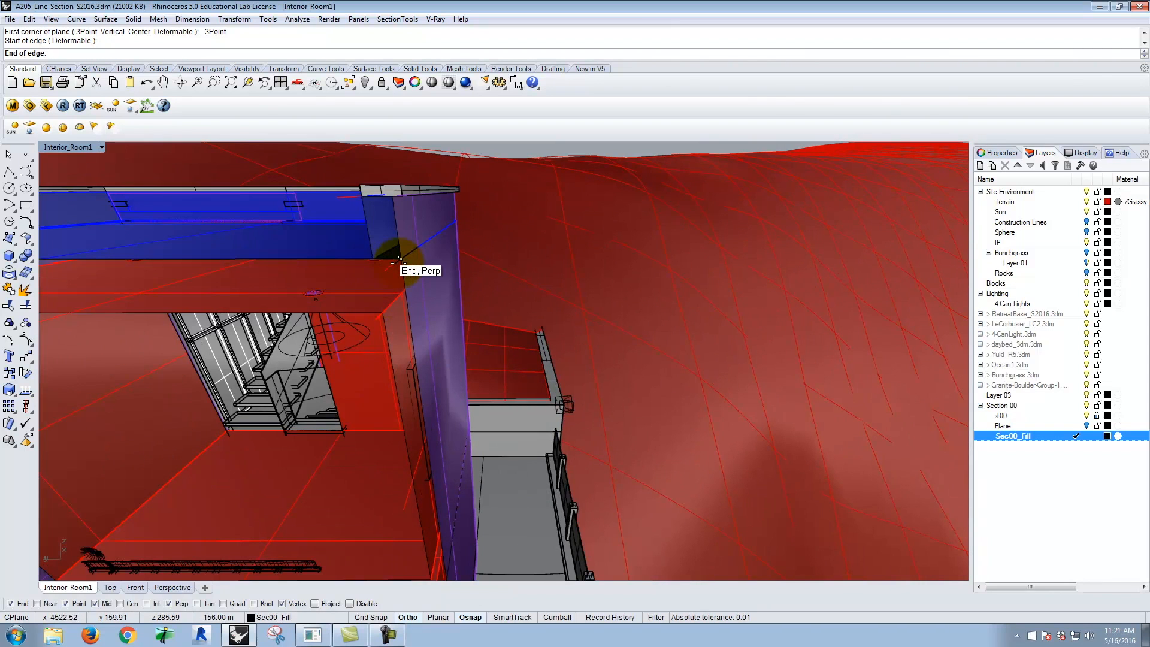
click(402, 262)
click(387, 308)
Fill the cut face of the deck-side parapet with a 3-point plane between its upper edge and the roof slab.
right_drag(362, 202, 368, 187)
right_click(369, 187)
click(363, 174)
click(392, 174)
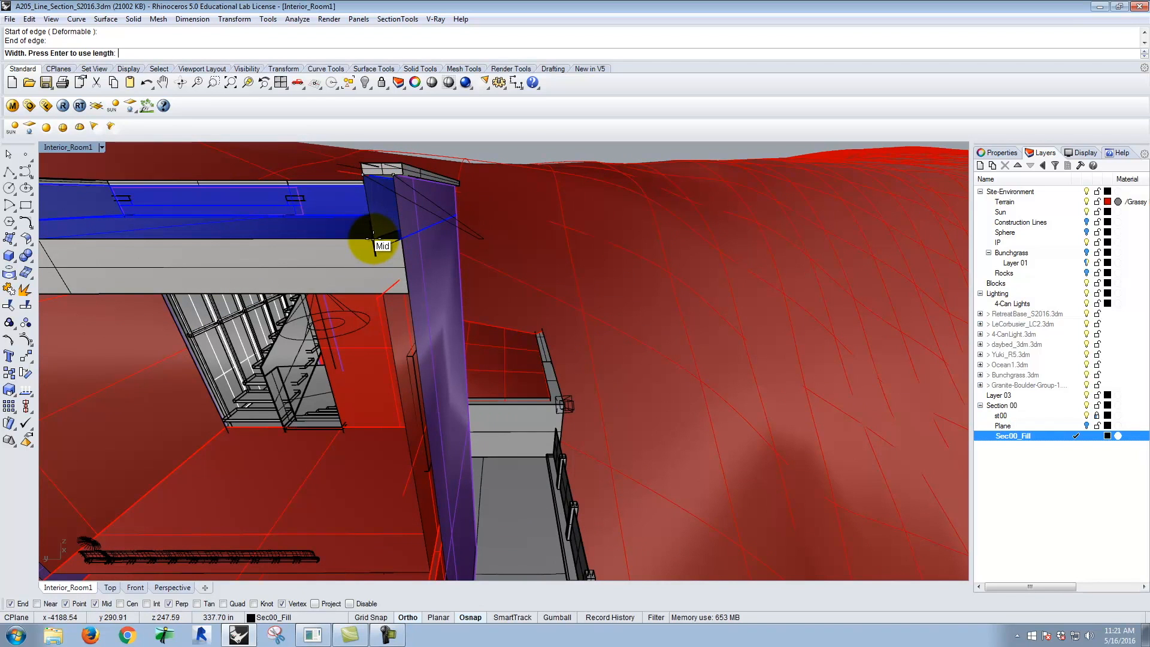
right_drag(364, 247, 380, 264)
scroll(619, 442, up, 3)
scroll(619, 442, down, 3)
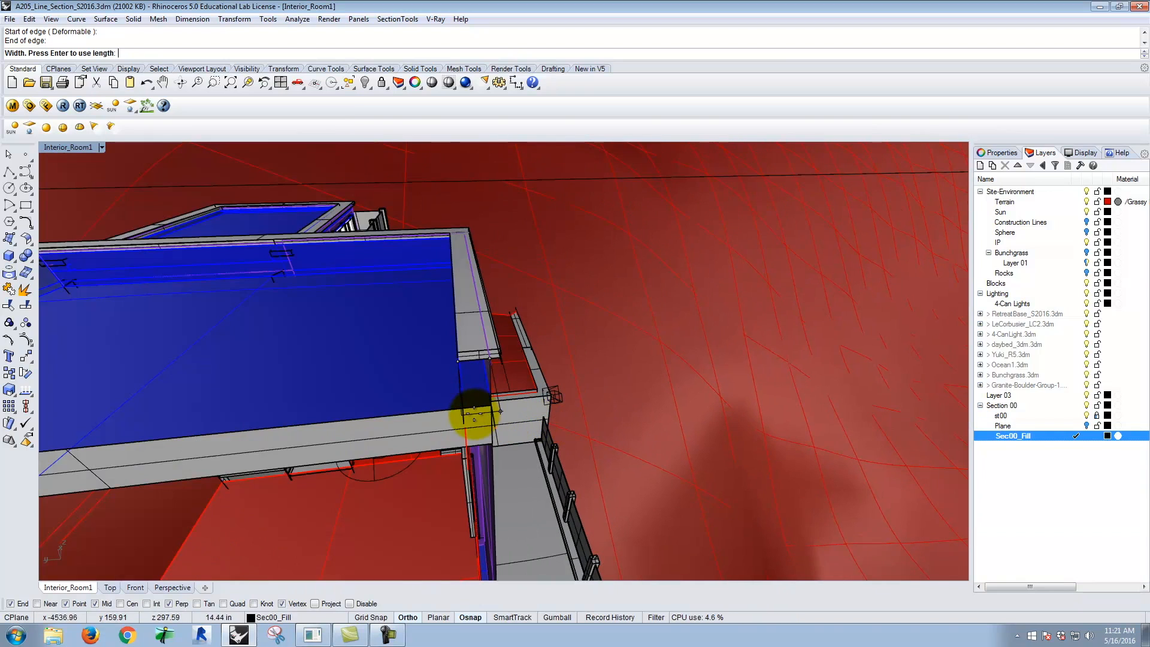
click(488, 395)
Fill the cut deck-side wall with a 3-point plane running 240 in from the roof slab's underside to the wall's base.
right_drag(502, 363, 506, 397)
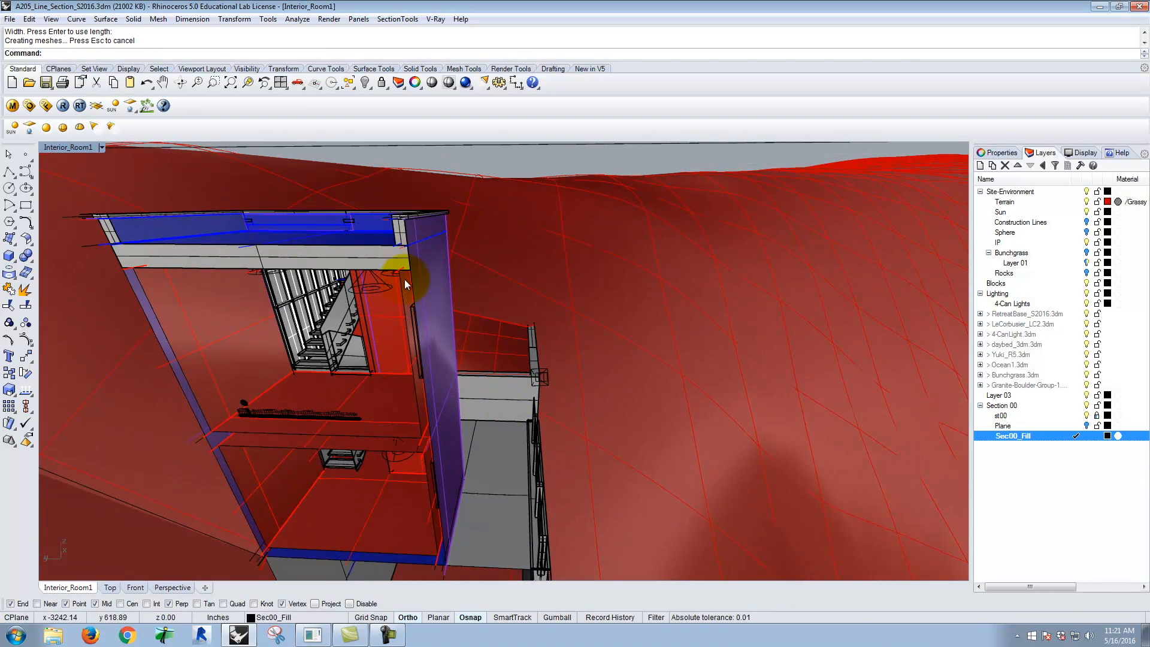
scroll(404, 265, up, 4)
scroll(405, 263, down, 2)
key(Return)
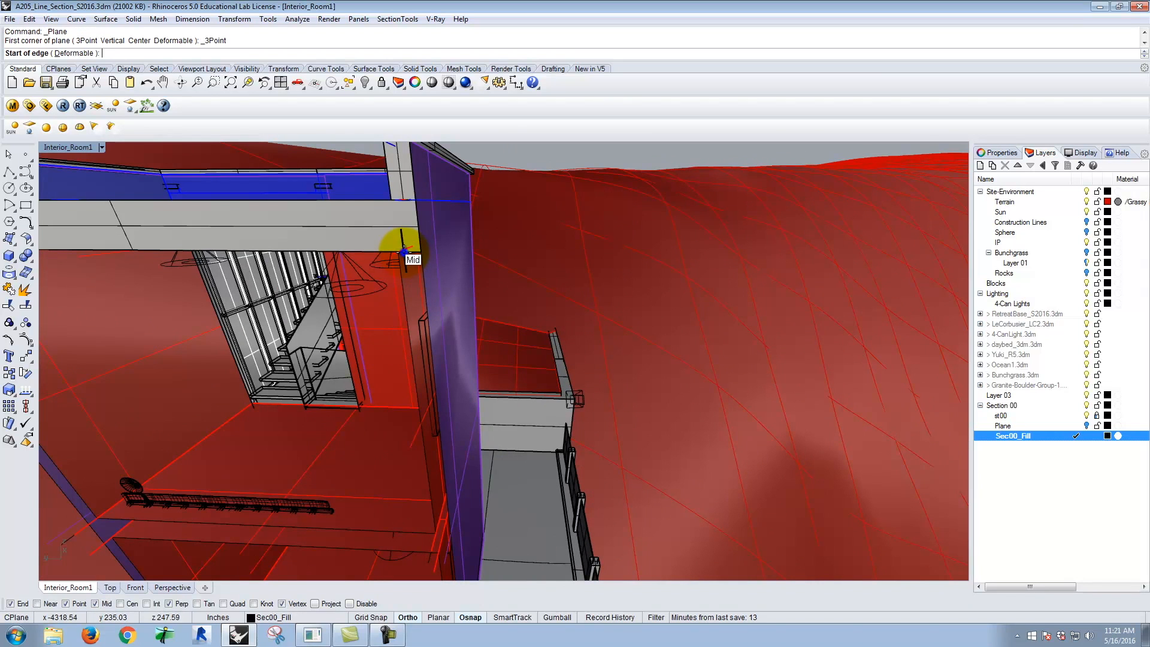
click(401, 250)
scroll(407, 245, down, 3)
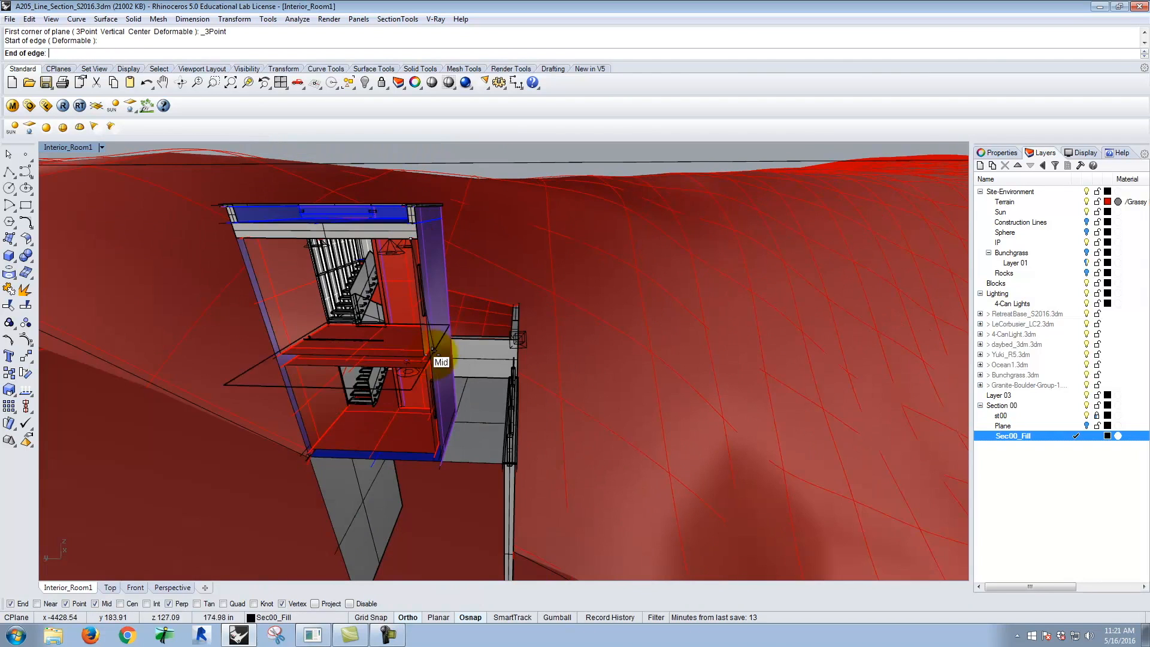
scroll(449, 448, up, 4)
scroll(449, 448, down, 4)
scroll(416, 233, up, 5)
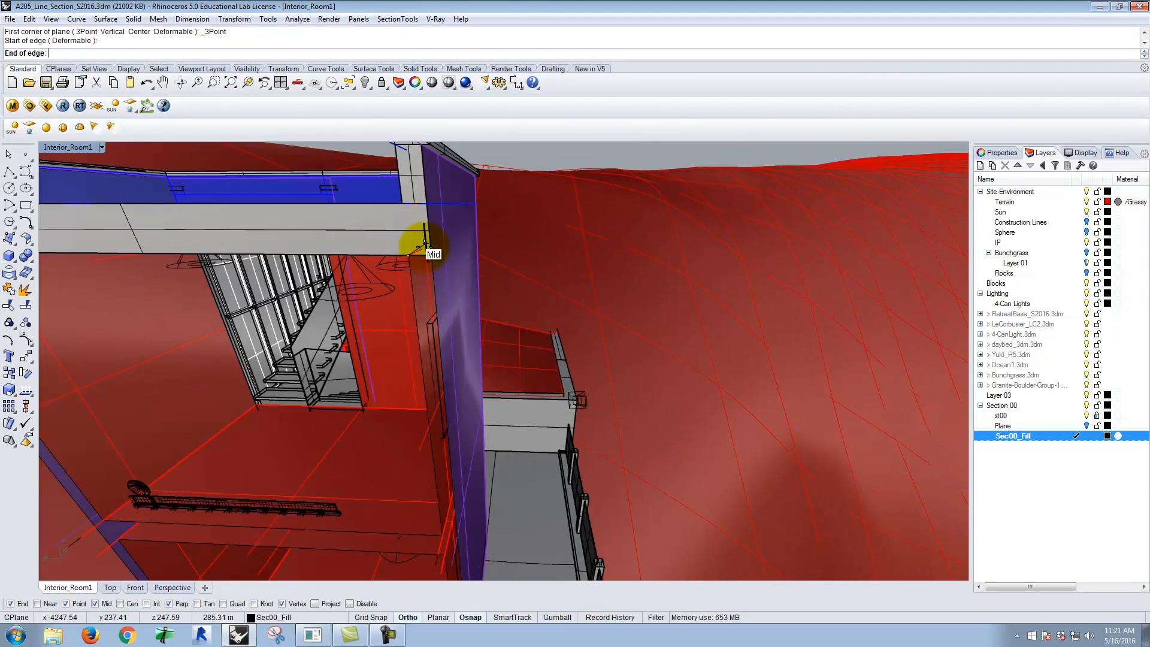
scroll(447, 282, down, 2)
click(447, 284)
scroll(456, 245, down, 3)
scroll(465, 463, up, 3)
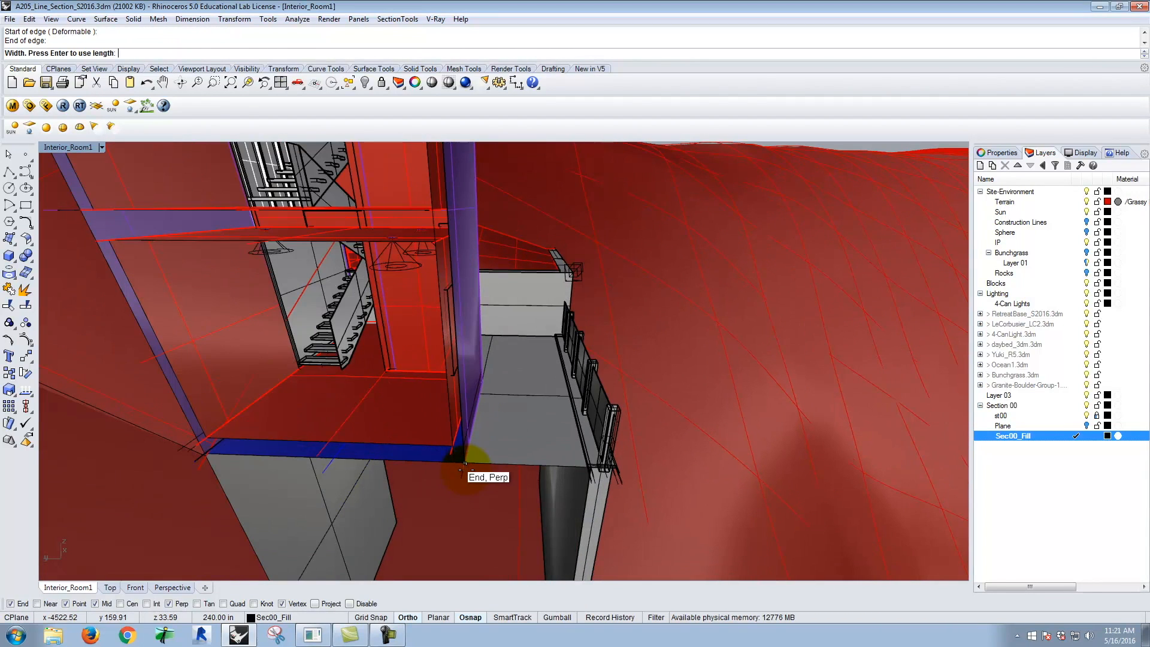
click(464, 463)
Fill the cut wall opposite the deck with a 6 in wide 3-point plane from the roof slab down to the base.
scroll(519, 442, down, 3)
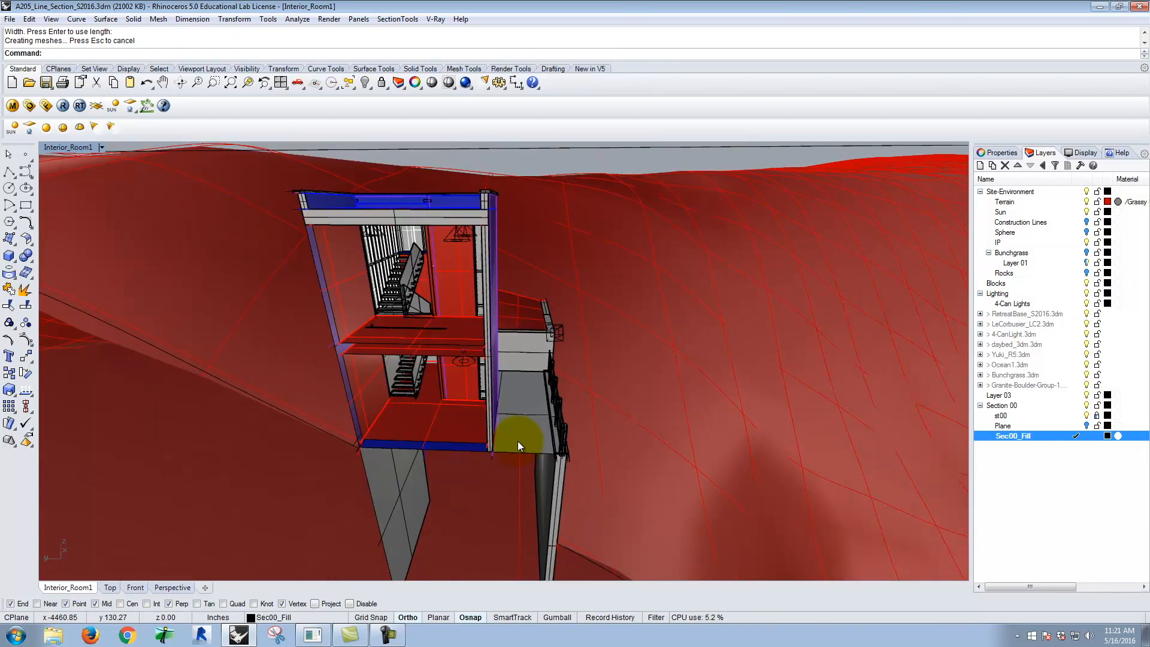
scroll(372, 292, up, 5)
scroll(430, 316, down, 3)
key(Return)
click(415, 317)
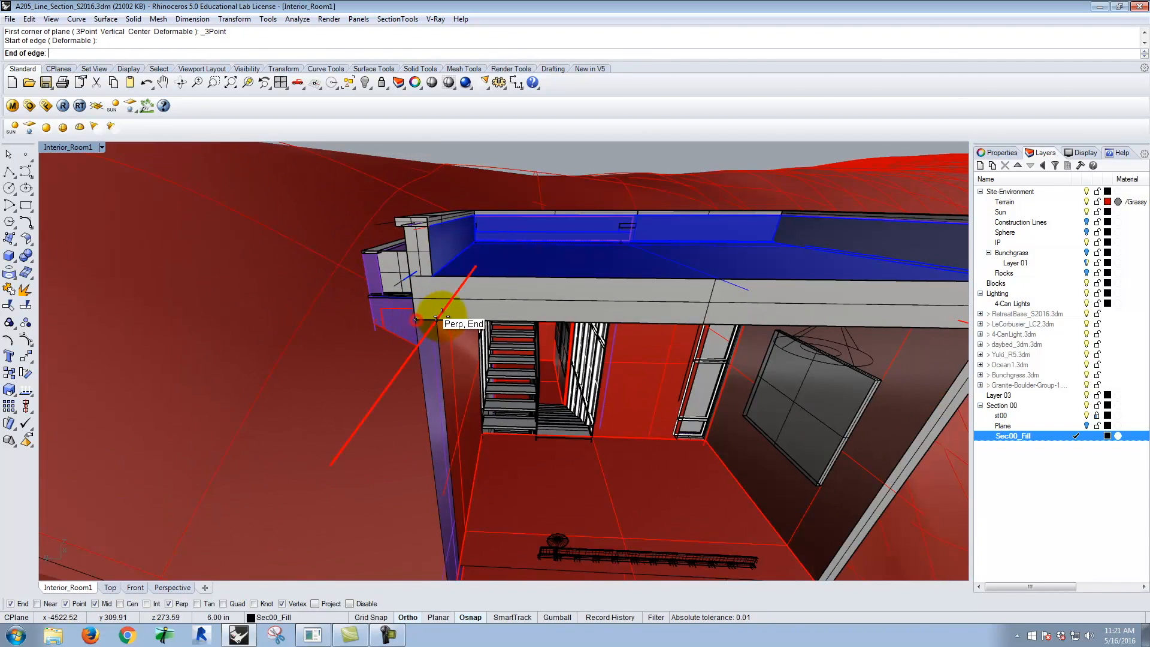
click(435, 317)
scroll(419, 288, down, 5)
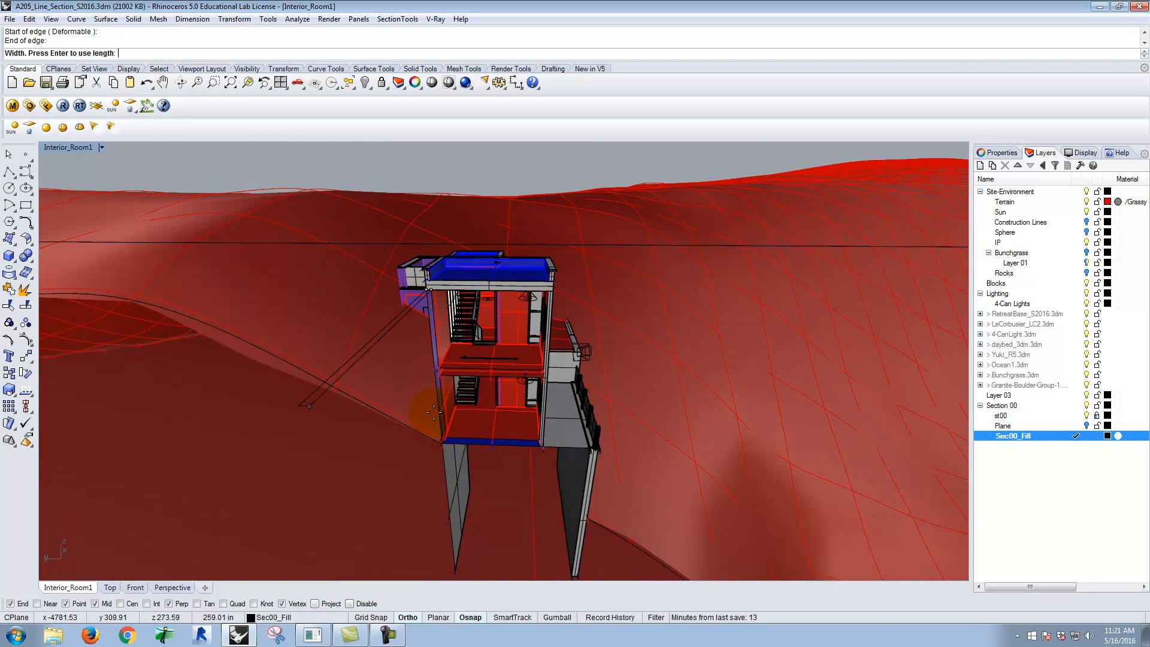
scroll(443, 443, up, 5)
scroll(443, 446, up, 5)
click(439, 431)
Fill the cut lowest floor slab with a 3-point plane spanning 144 in between the two wall fills.
key(Return)
click(461, 380)
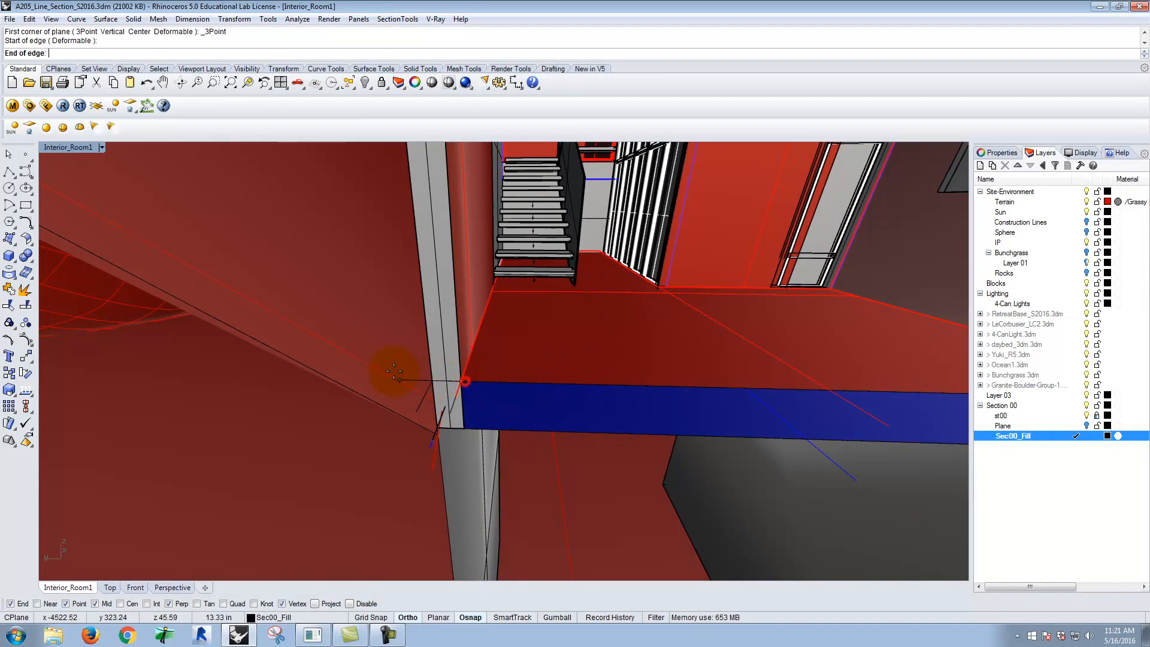
scroll(389, 368, down, 5)
scroll(659, 380, up, 5)
click(623, 376)
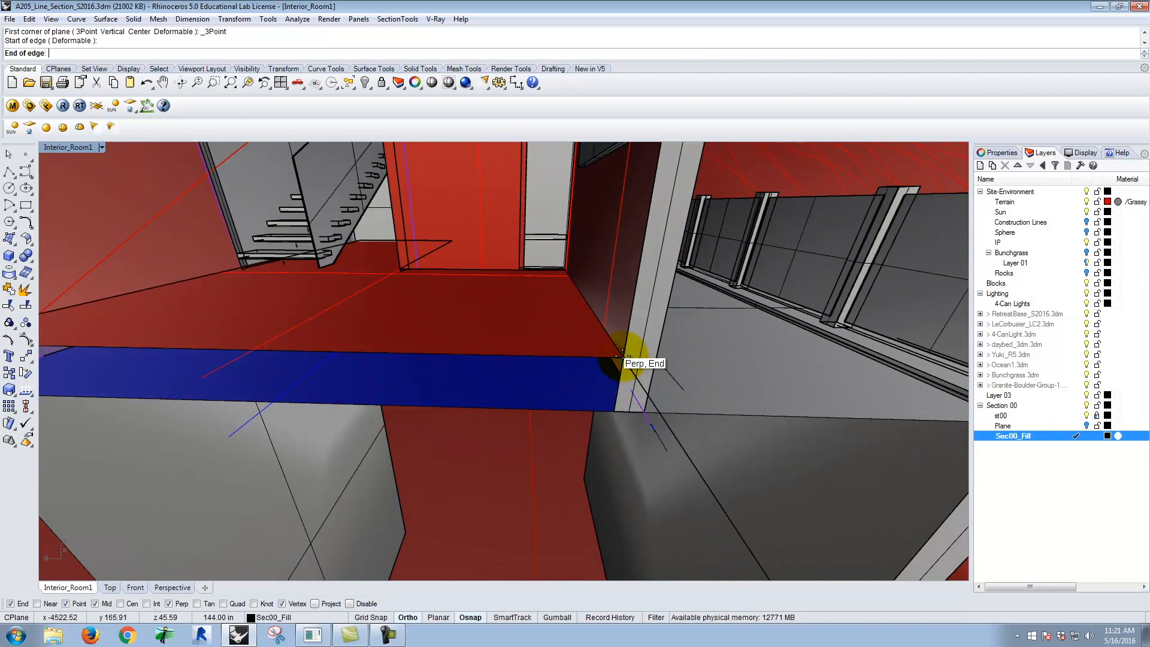
click(610, 413)
Fill the cut intermediate floor slab between the walls with a 3-point plane 12 in deep.
key(Return)
scroll(623, 431, down, 6)
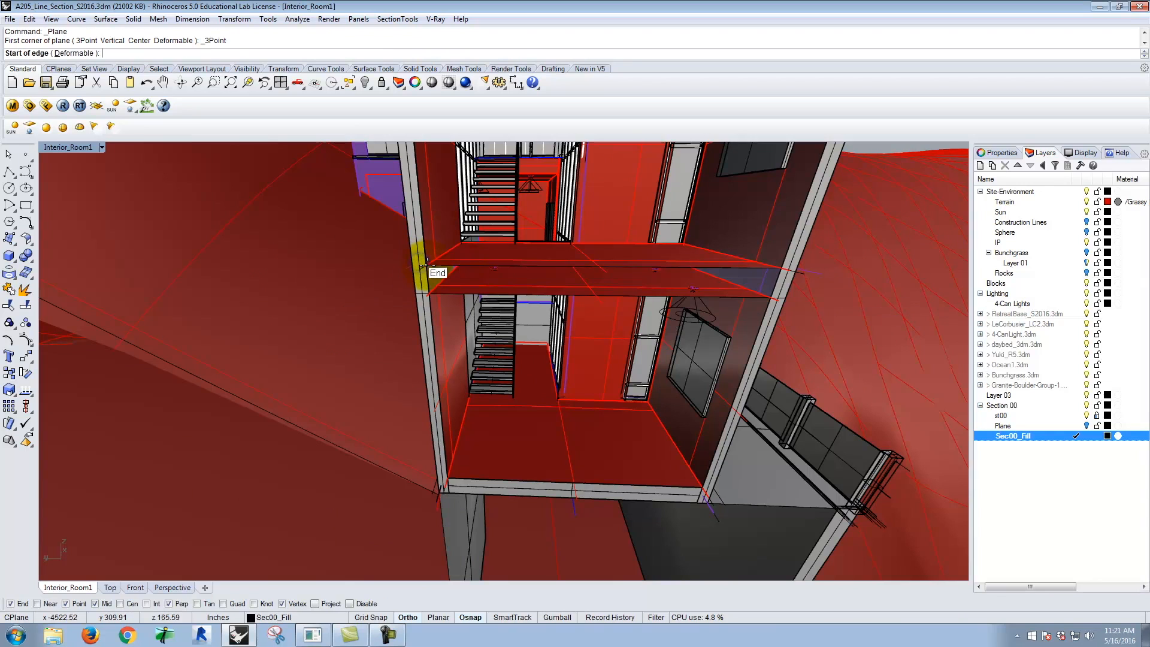
click(419, 263)
click(780, 267)
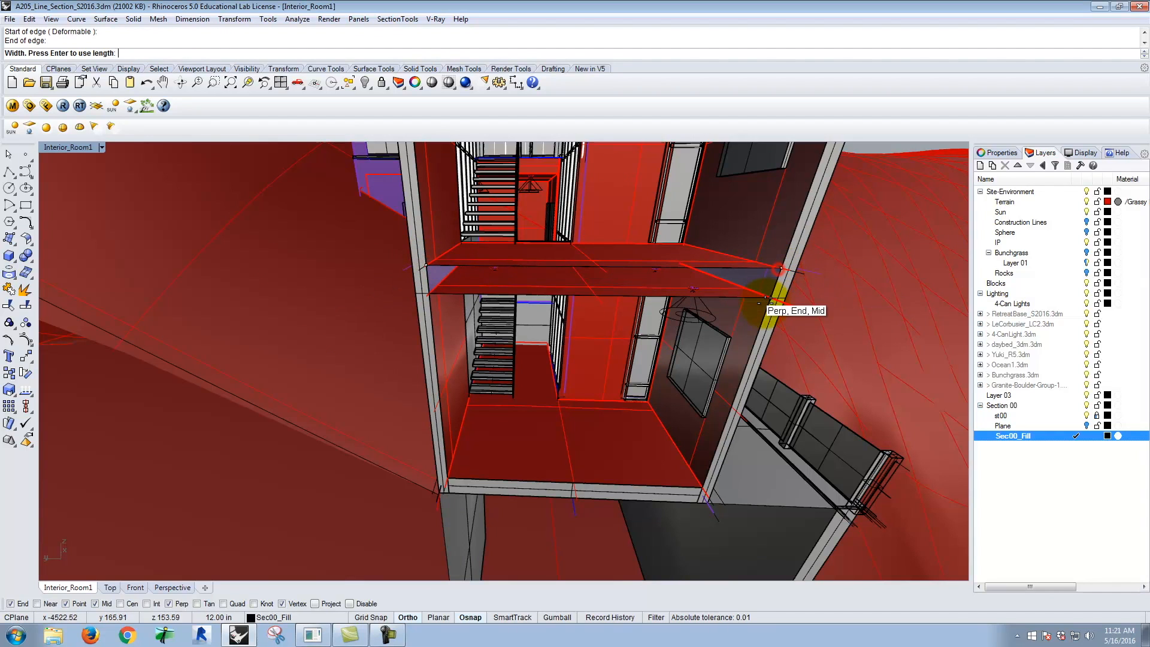
key(Return)
Examine the building's section fills, the support walls below and the terrain's cut edge, leaving nothing selected.
scroll(440, 325, down, 2)
scroll(439, 324, down, 3)
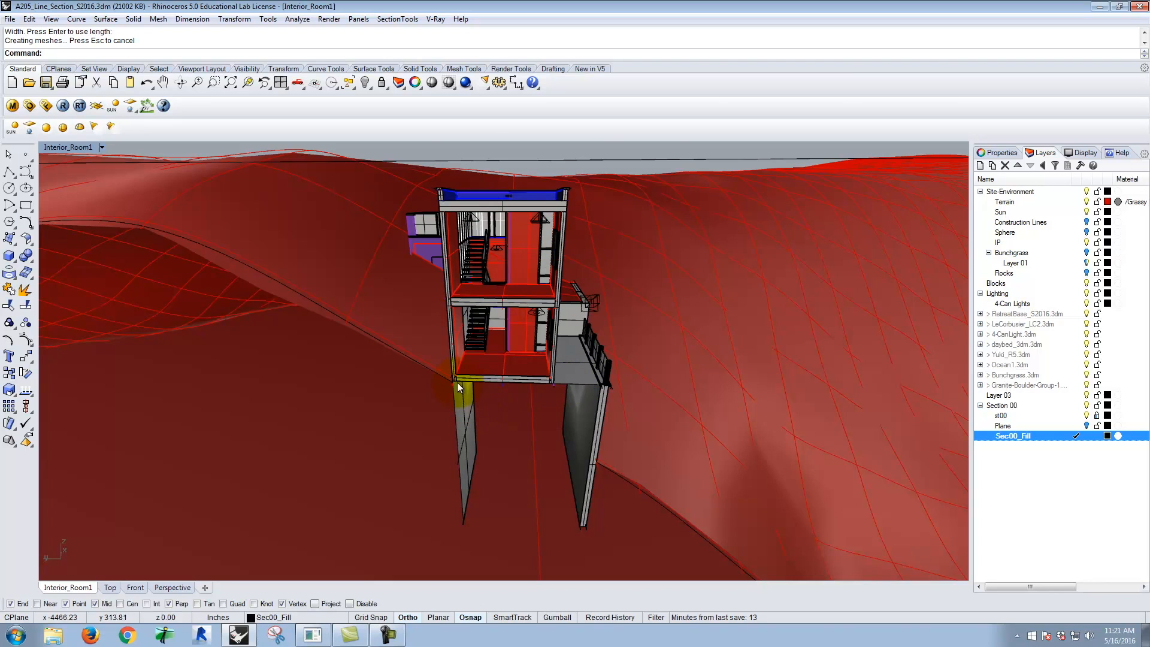
scroll(457, 383, up, 2)
scroll(444, 379, up, 2)
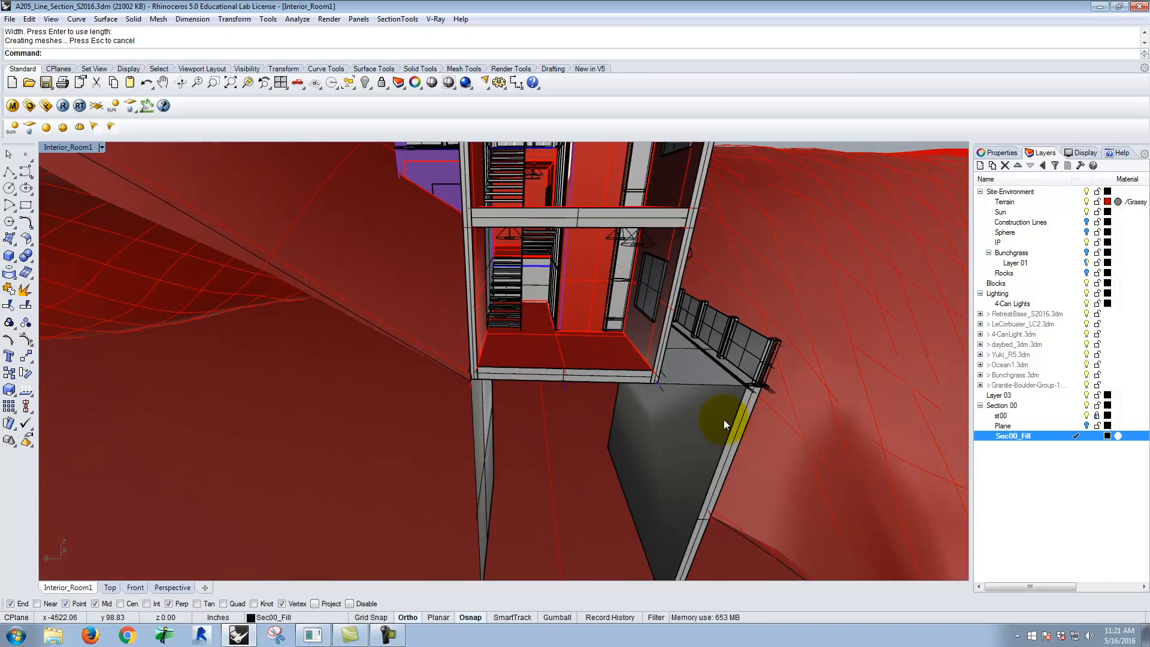
scroll(629, 350, down, 2)
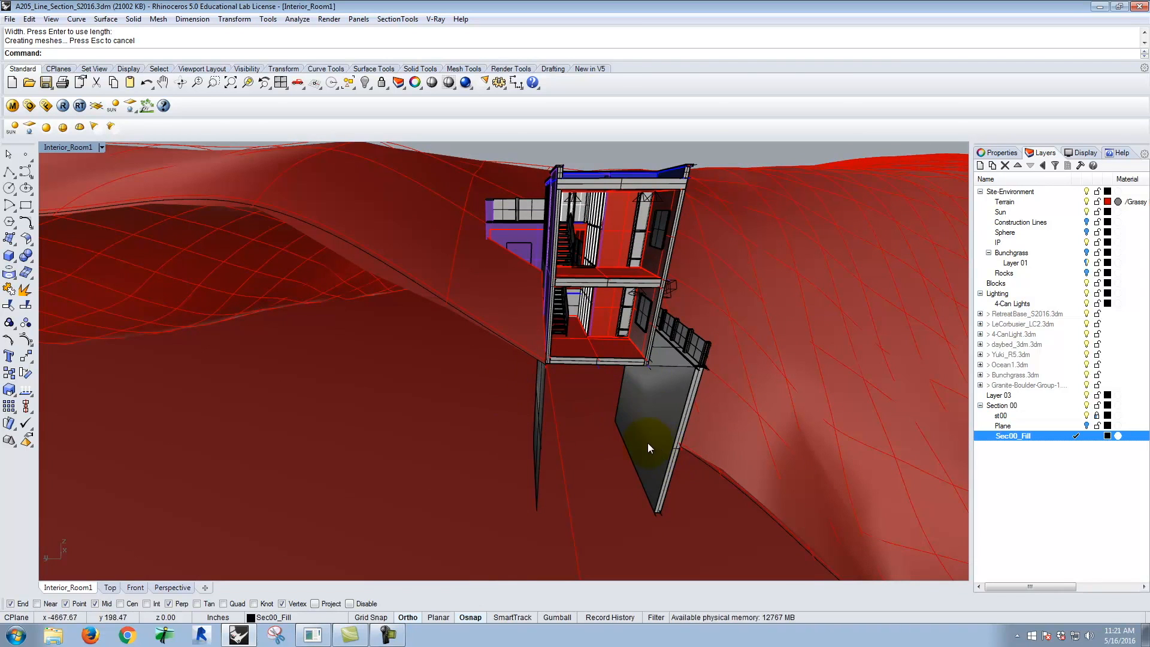
scroll(557, 376, up, 1)
scroll(395, 335, down, 3)
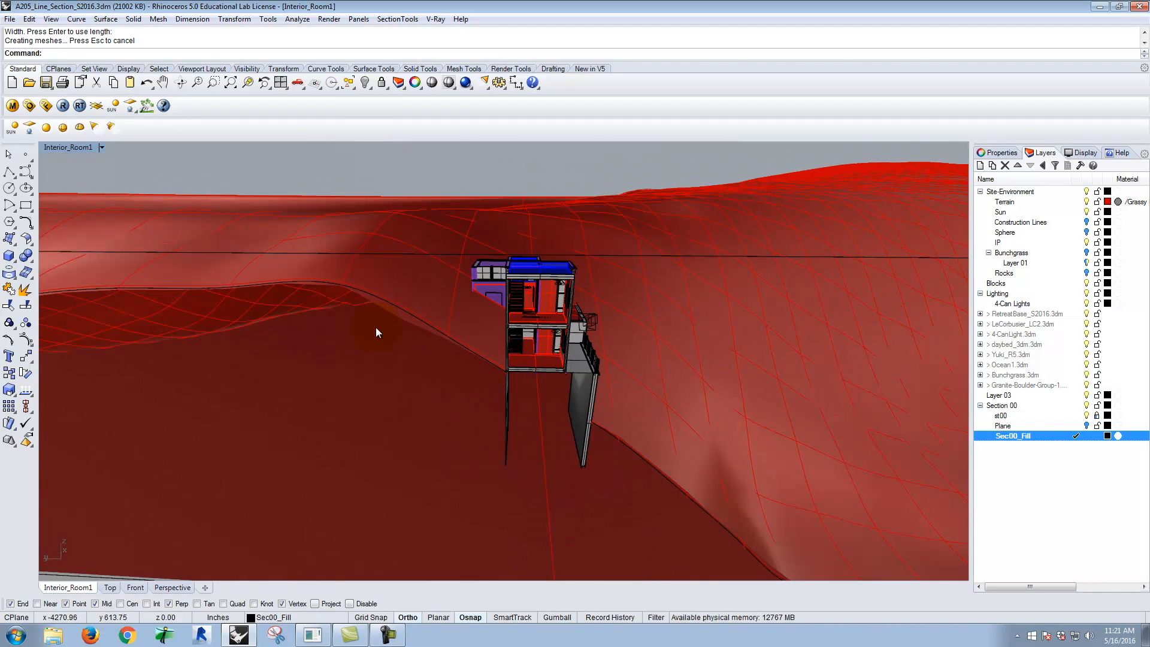
scroll(133, 323, down, 3)
right_drag(565, 390, 524, 351)
key(Escape)
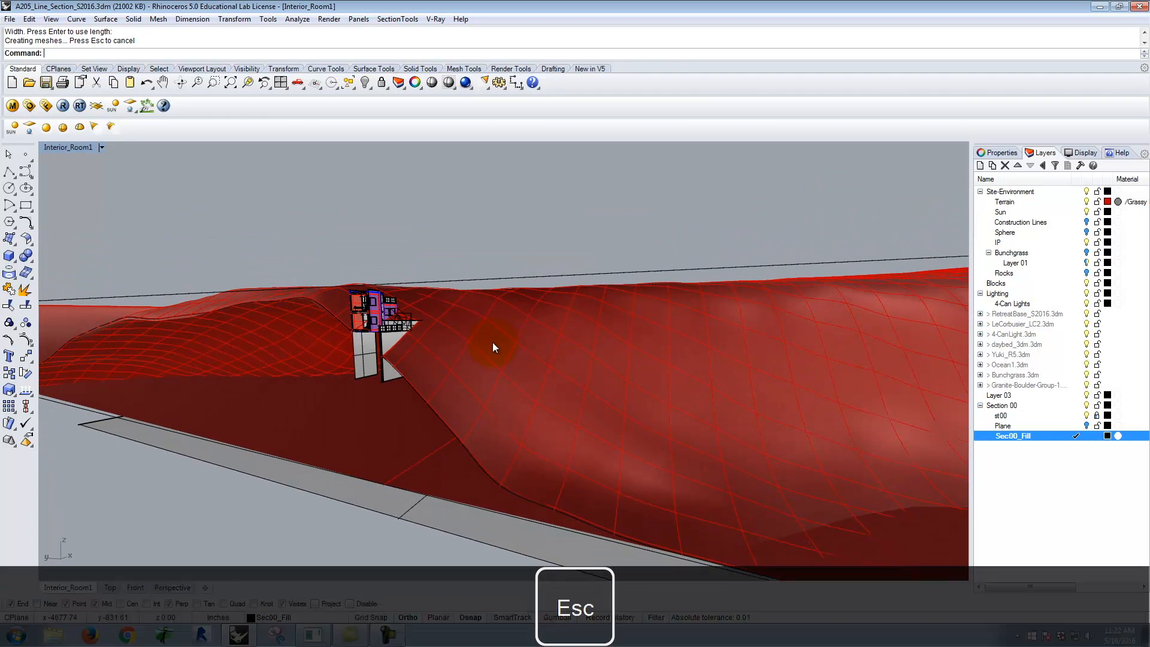
click(303, 297)
click(313, 237)
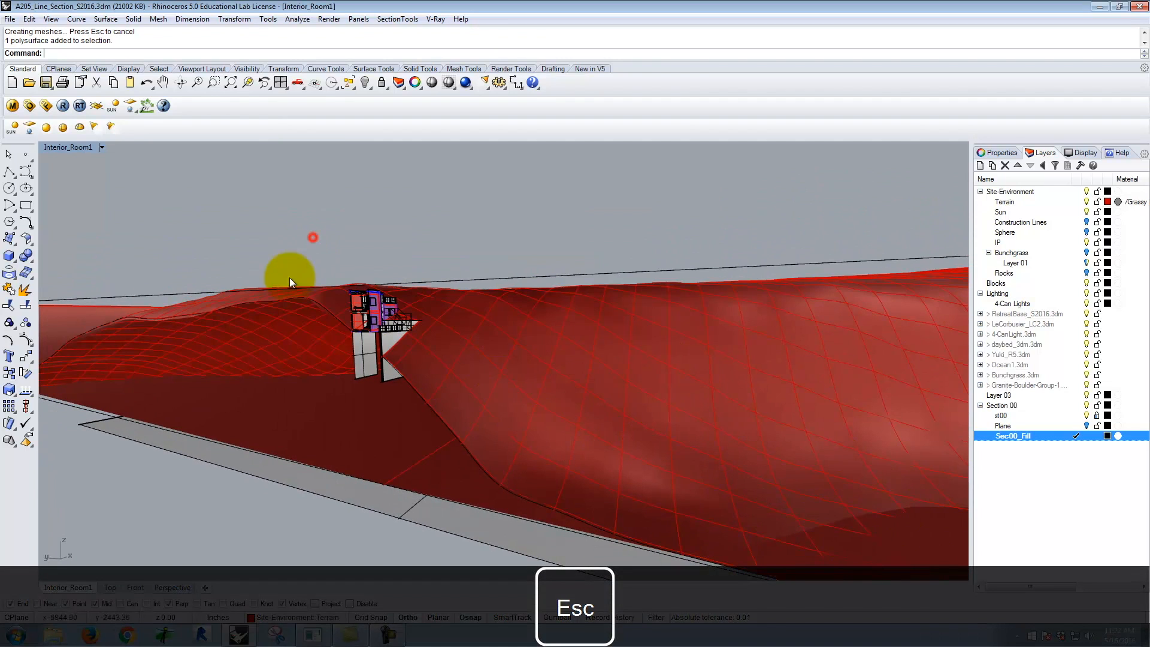
right_drag(479, 383, 526, 384)
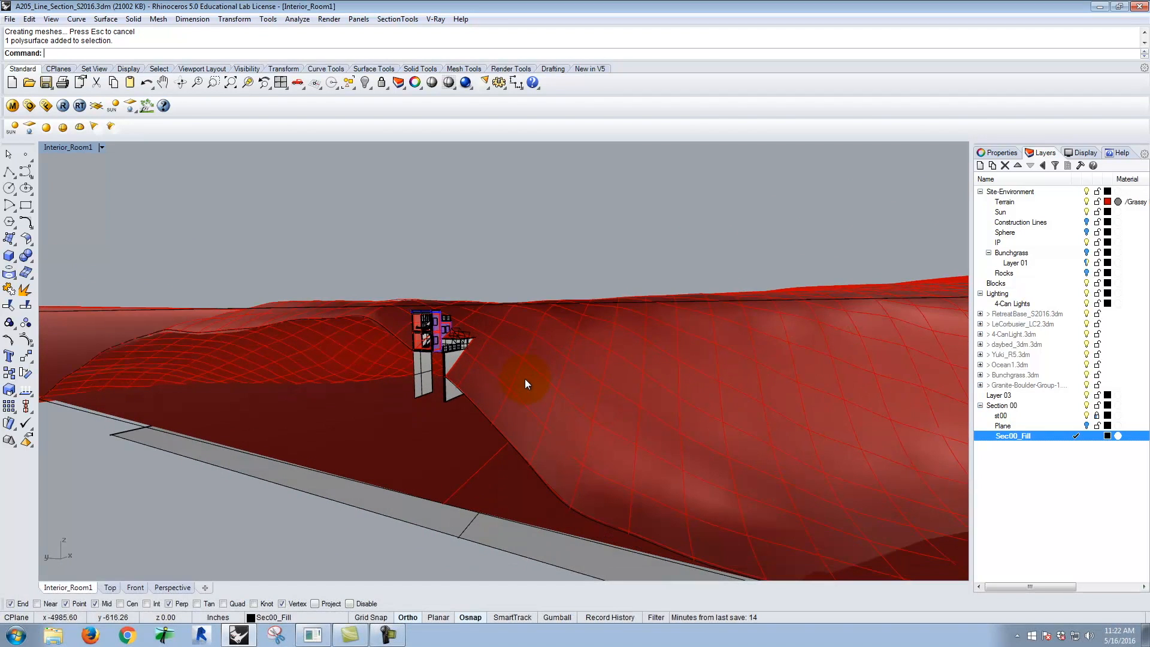
text(upEdge)
key(Return)
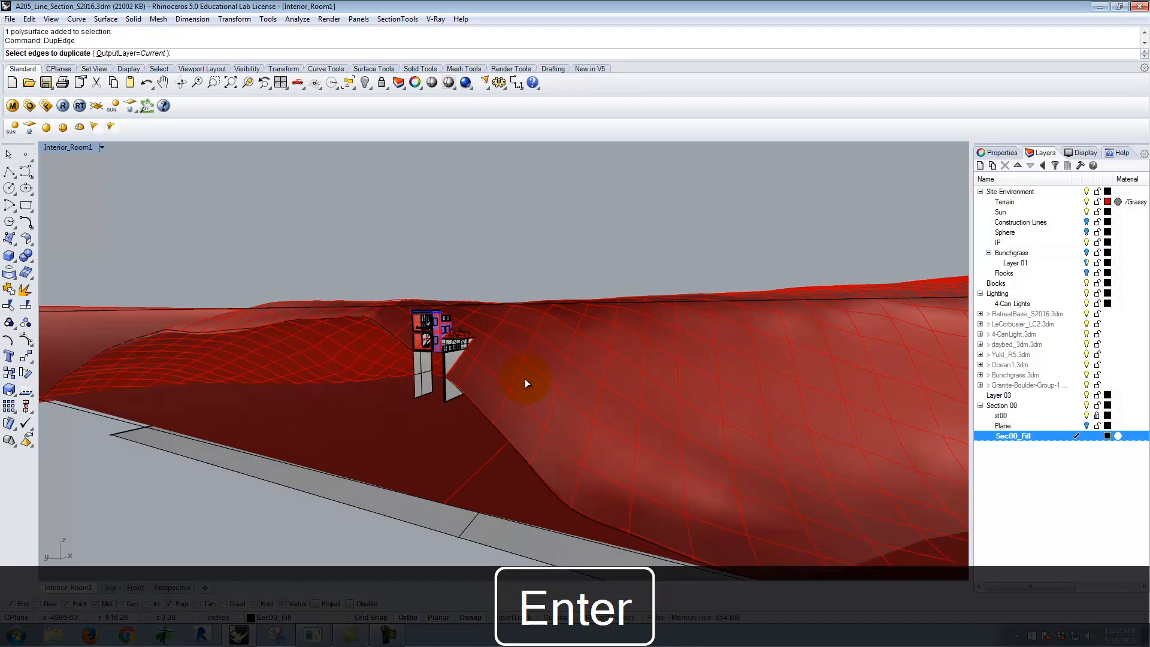
right_drag(382, 290, 580, 374)
key(Escape)
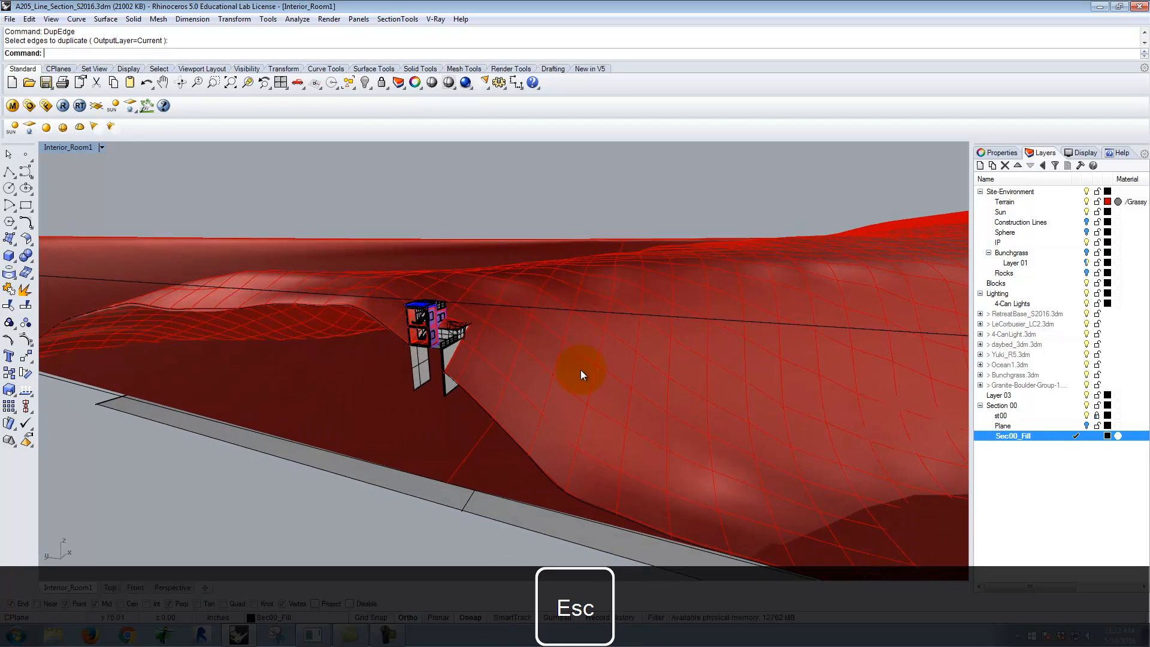
Unlock the st00 layer and select the terrain section curve on the side of the building opposite the deck.
click(1098, 417)
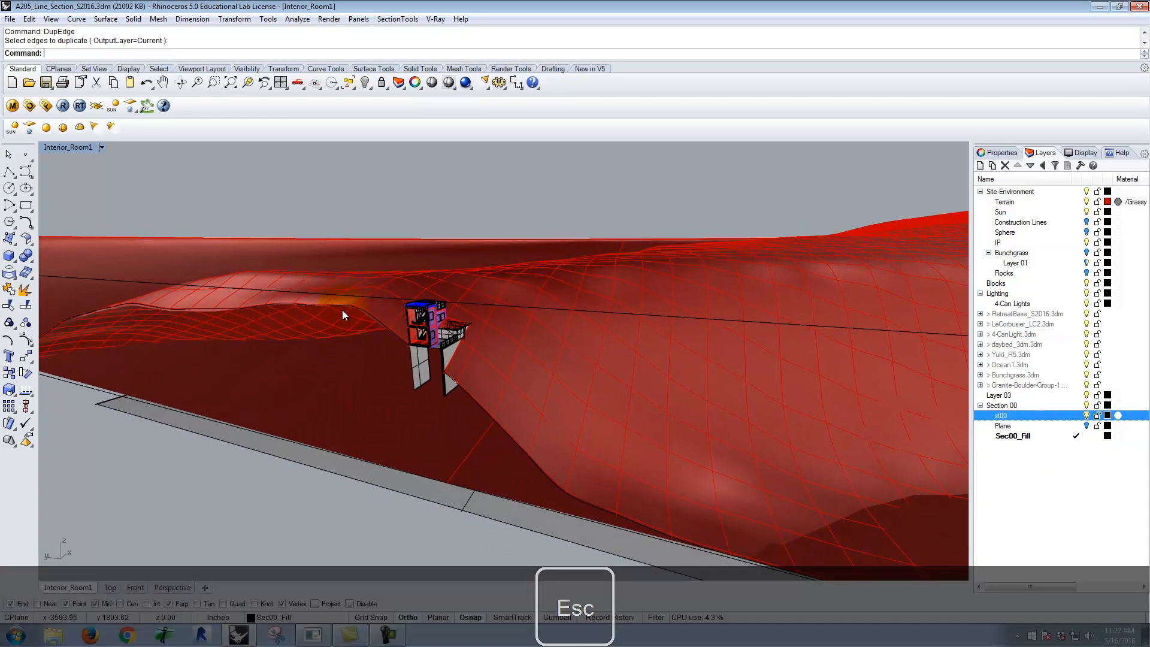
click(342, 308)
click(381, 339)
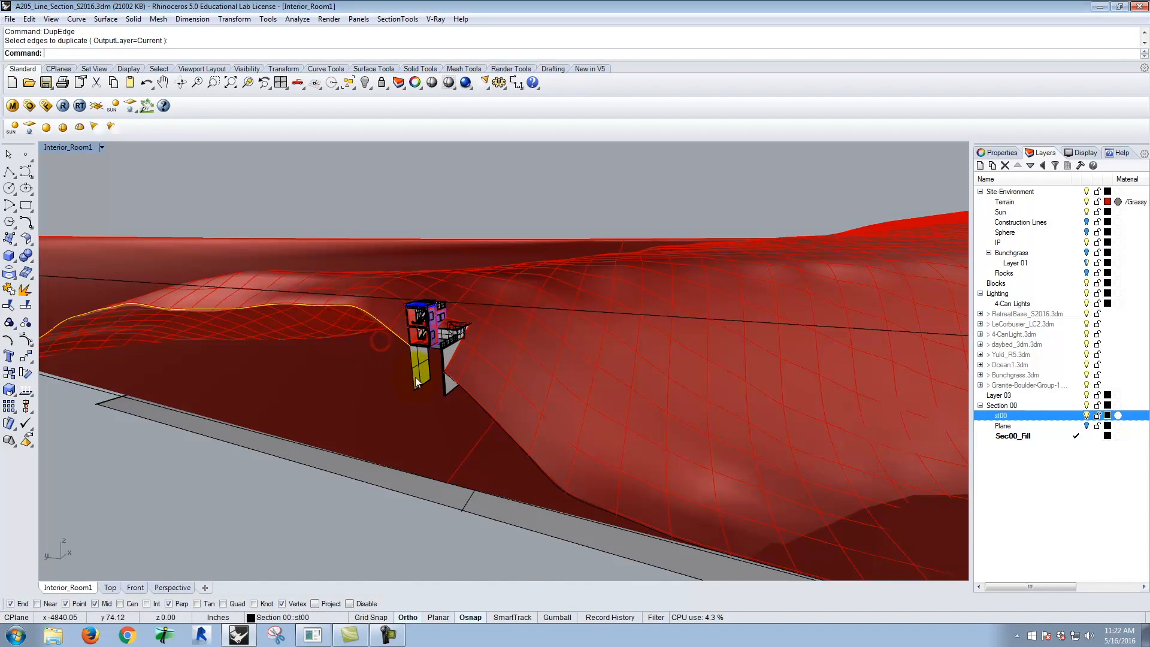
Offset the selected terrain section curve 100' downward, using a four-viewport layout with the Perspective viewport set to the Right view.
text(offset)
key(Return)
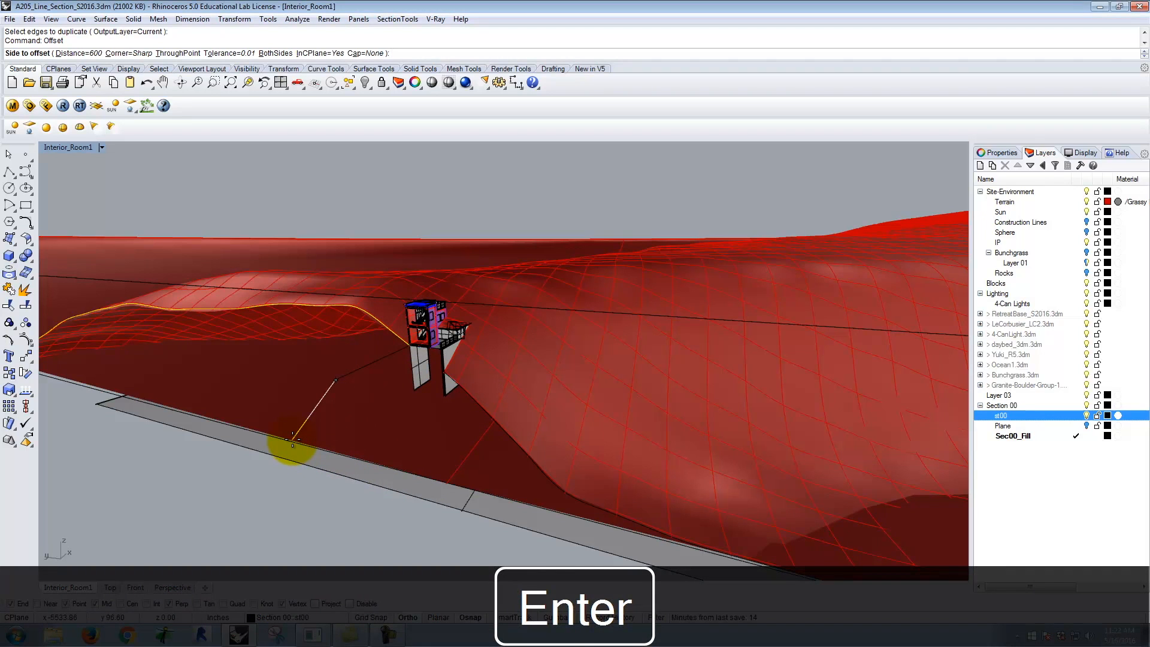
text(100')
key(Return)
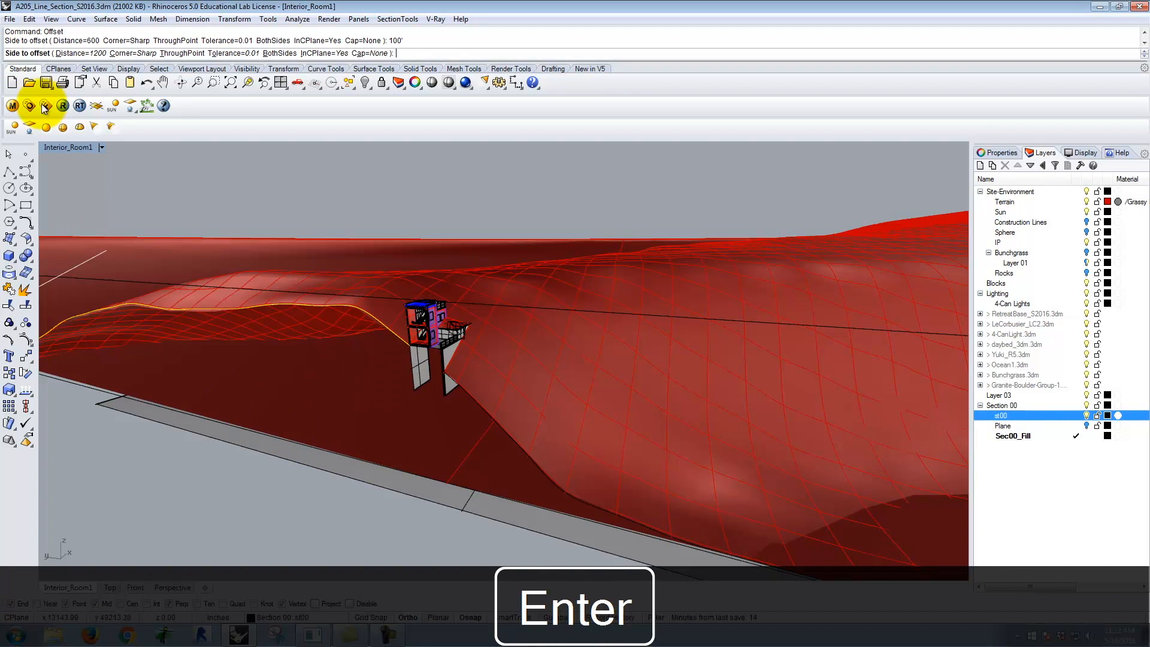
click(79, 147)
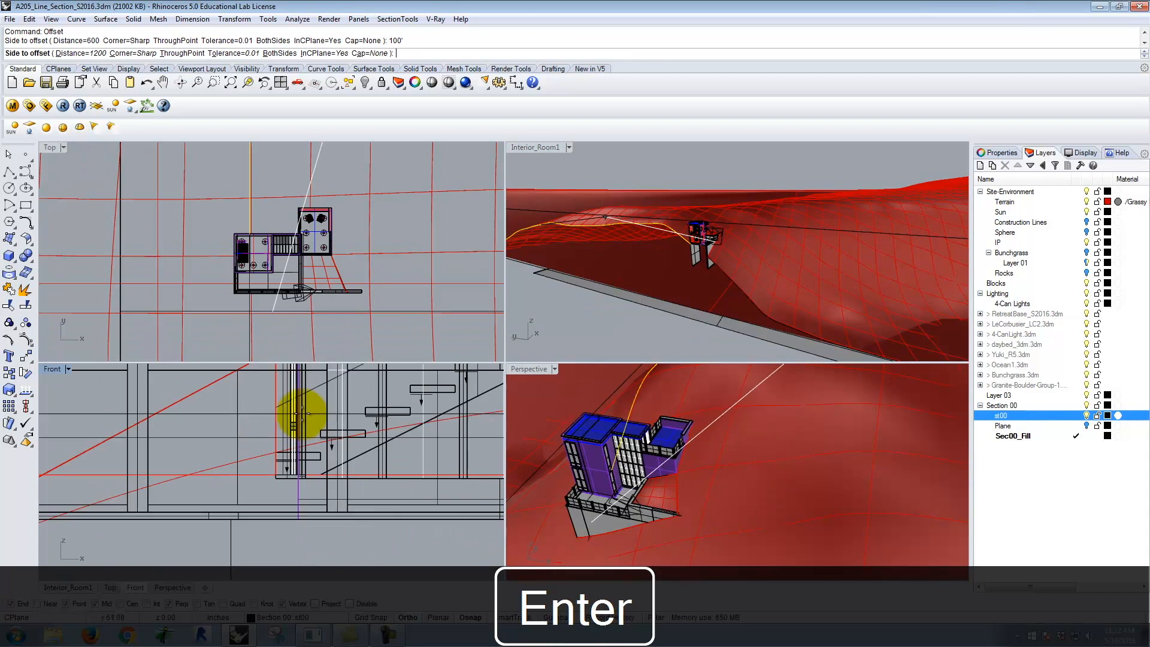
scroll(708, 467, down, 10)
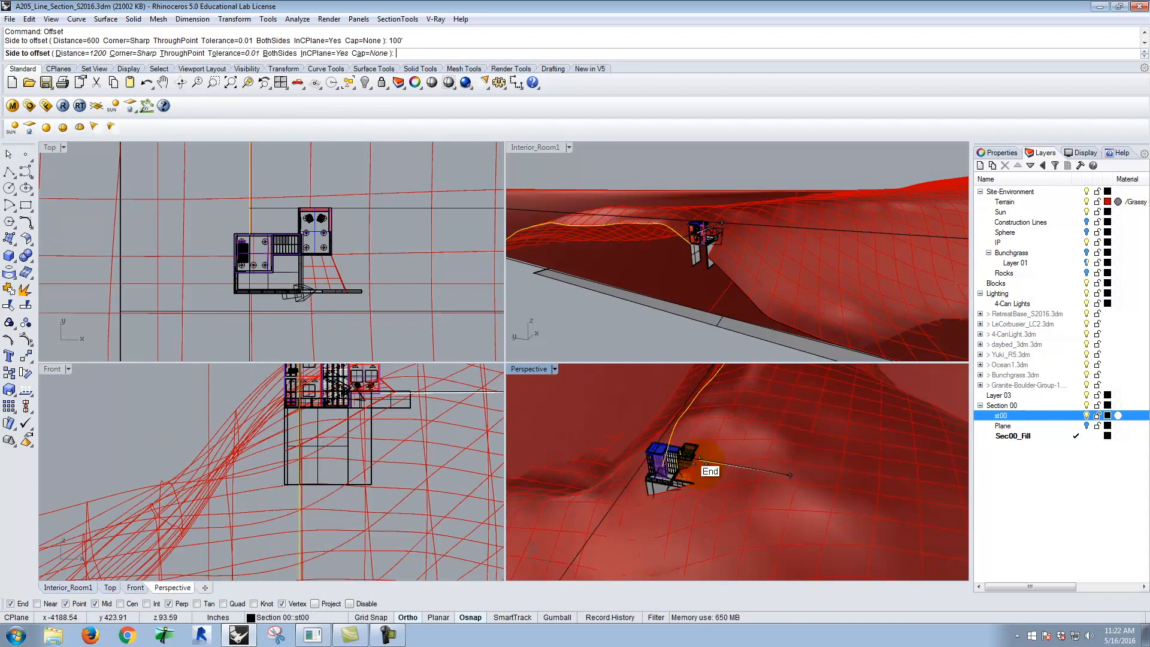
click(555, 369)
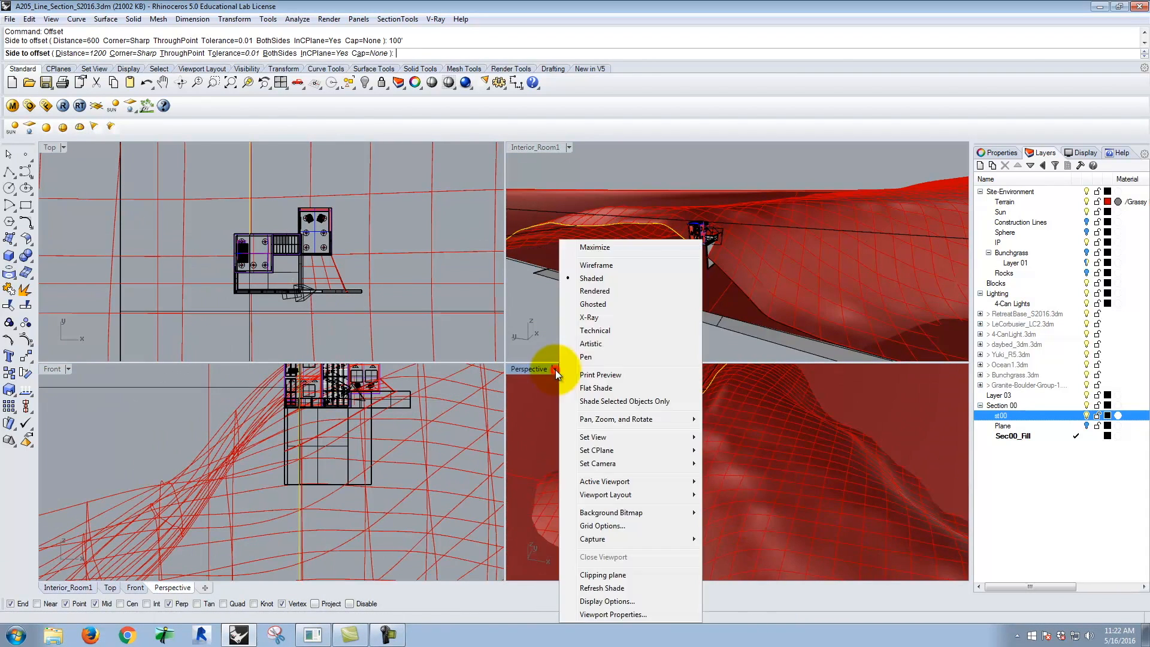
mouse_move(640, 440)
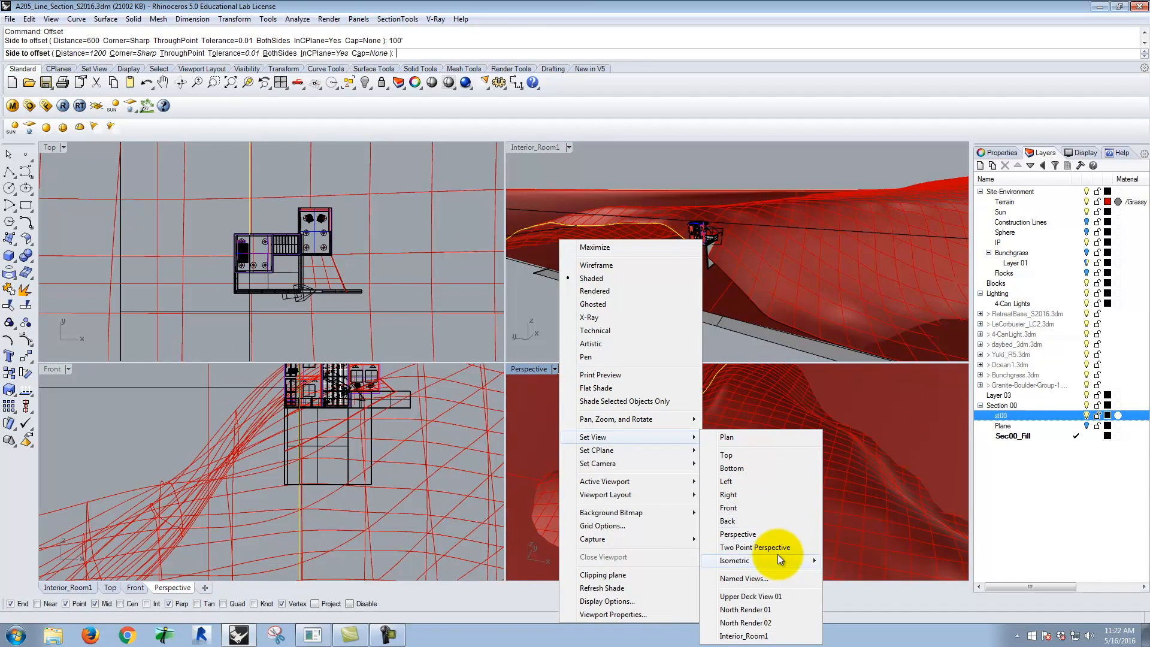
click(756, 491)
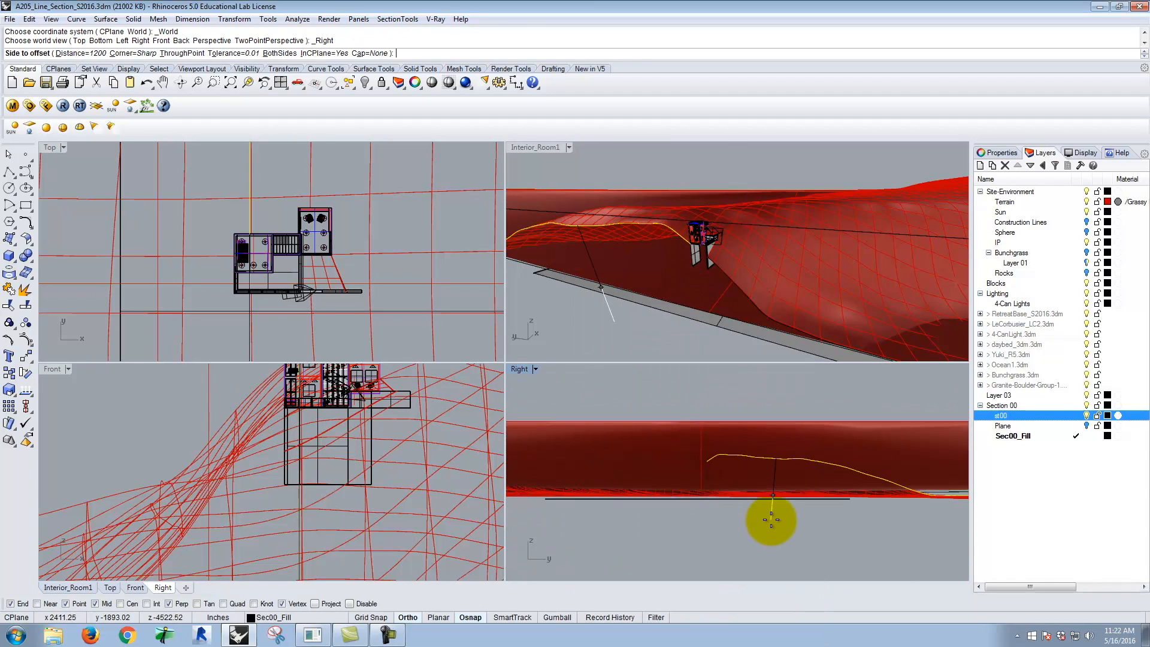
click(772, 520)
Loft a surface between the terrain section curve and its offset copy with the Normal style and no simplification.
click(892, 518)
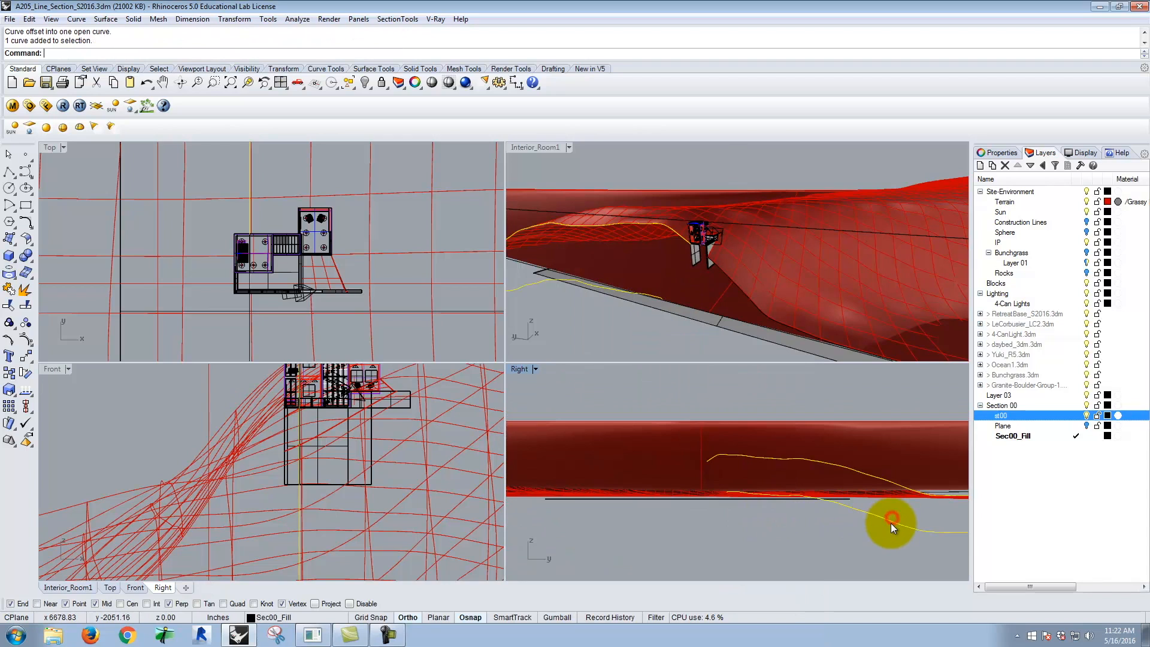
text(loft)
key(Return)
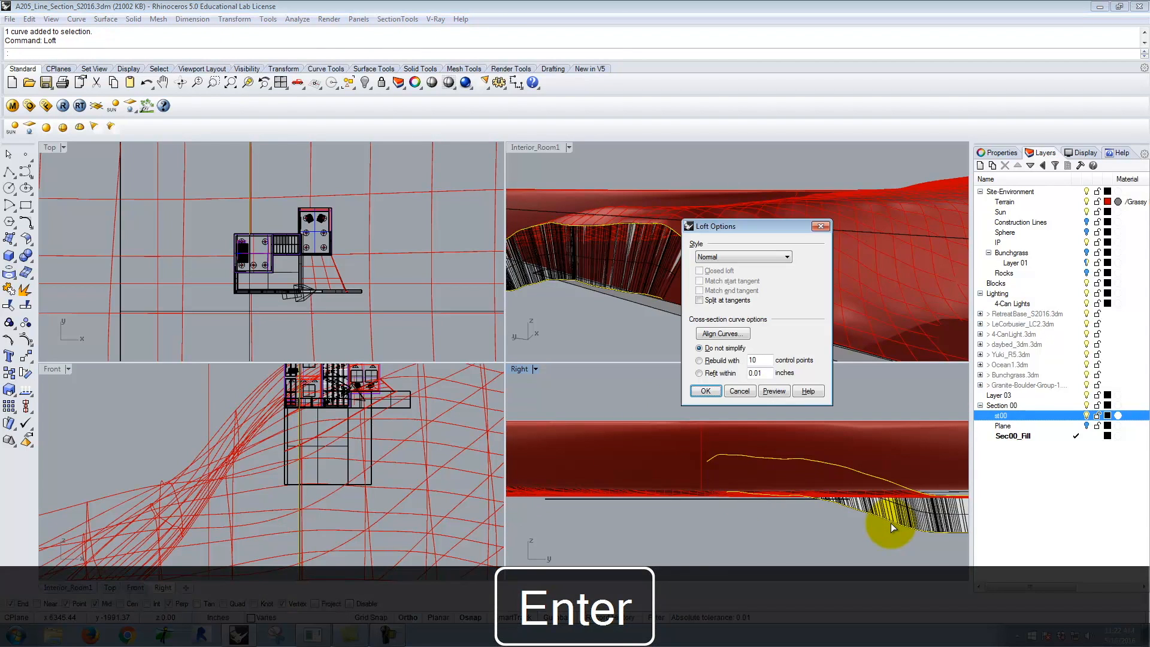
click(706, 389)
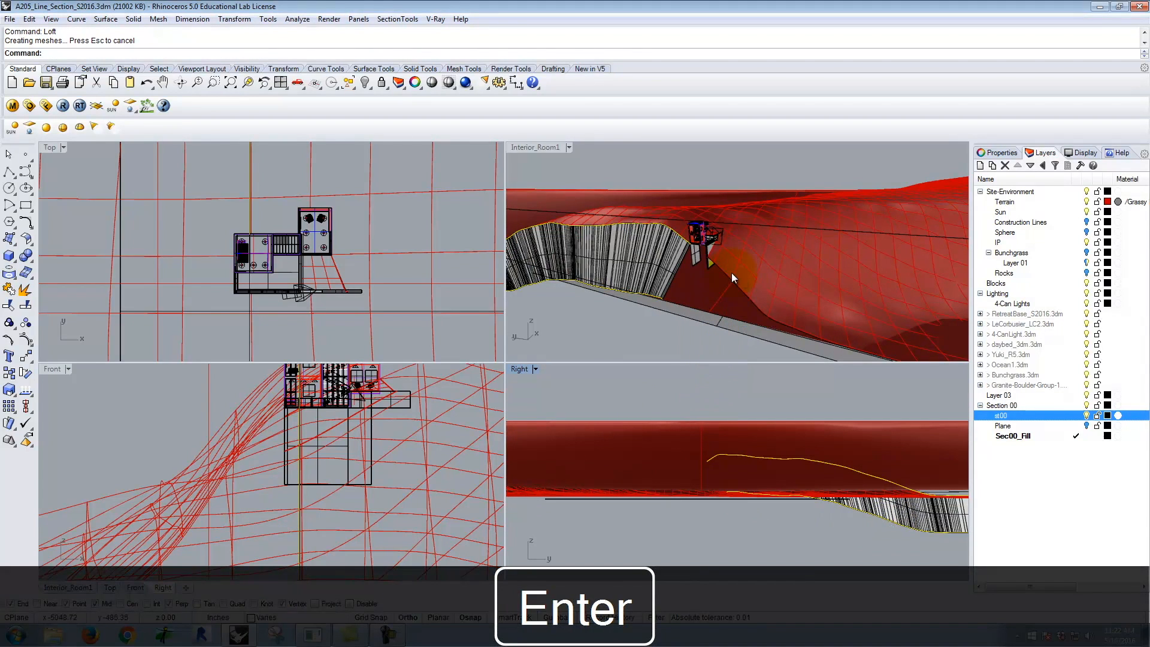
Select the terrain section curve on the deck side and turn off the Mid and Point object snaps.
click(716, 265)
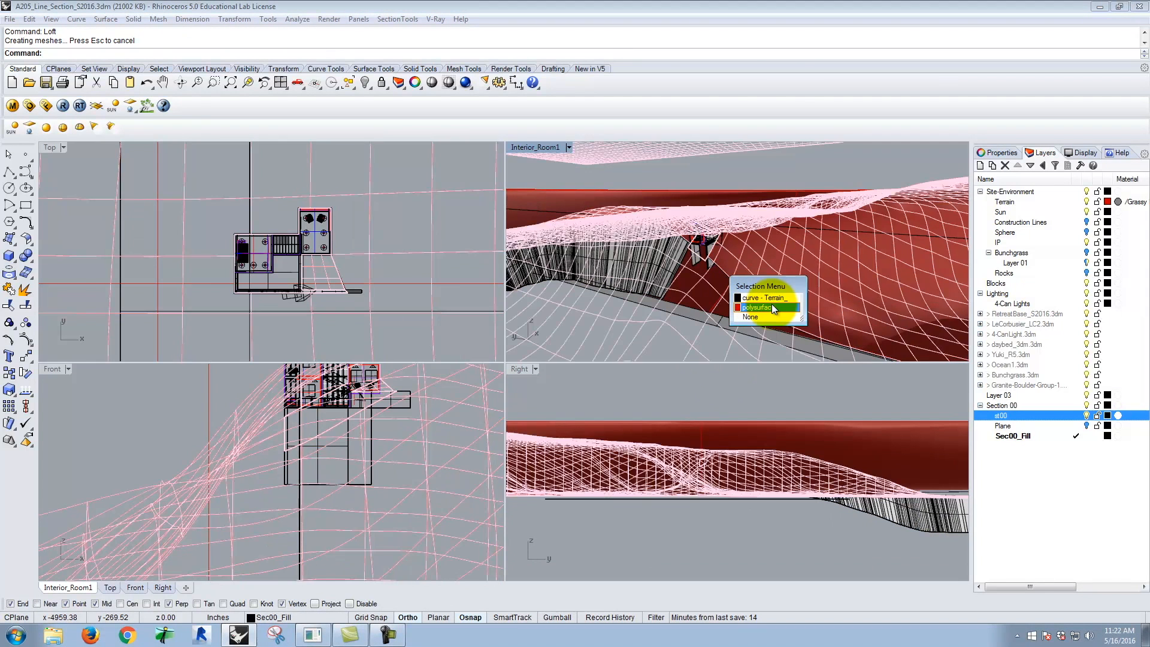
click(767, 299)
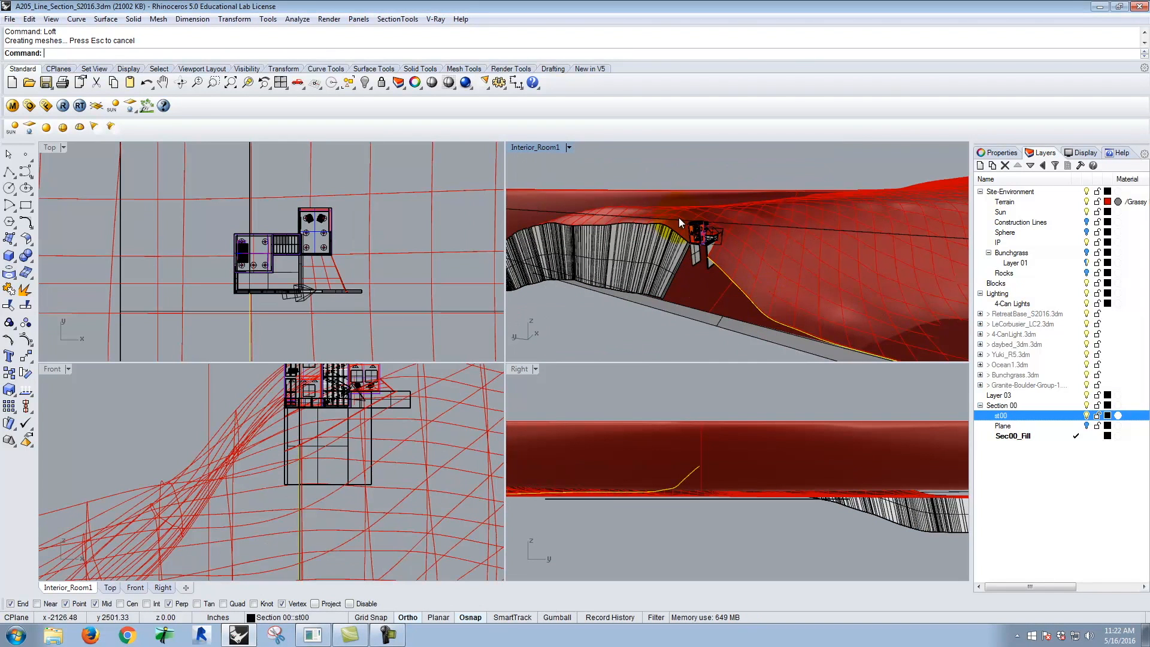
scroll(718, 244, up, 10)
right_drag(724, 295, 771, 300)
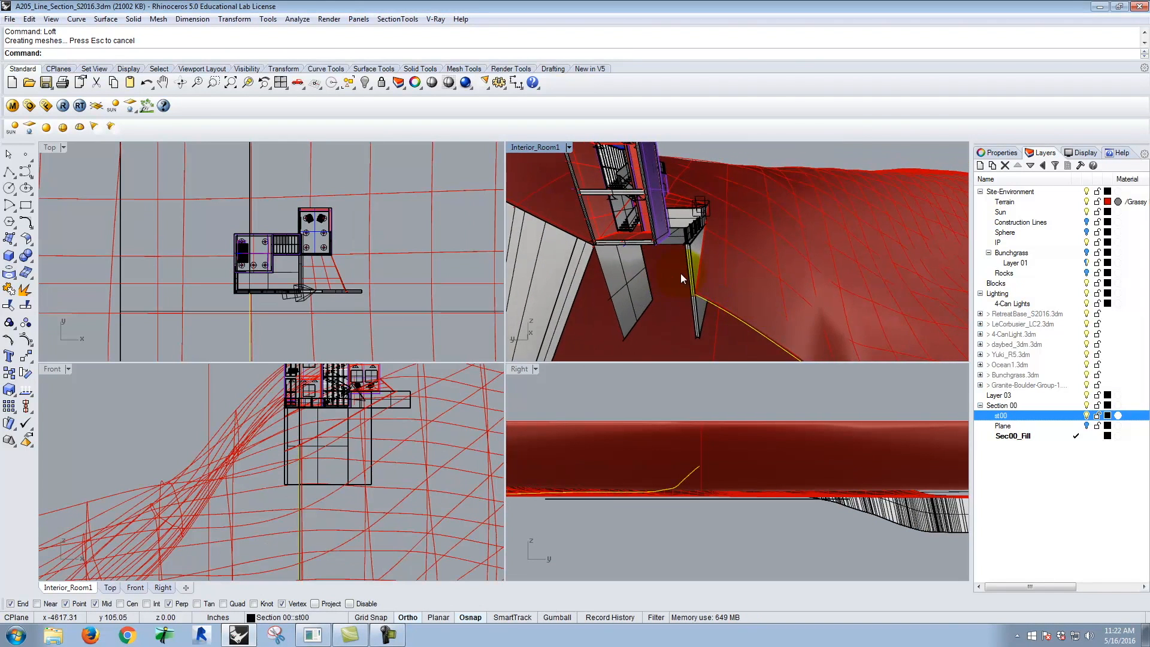
scroll(704, 311, up, 5)
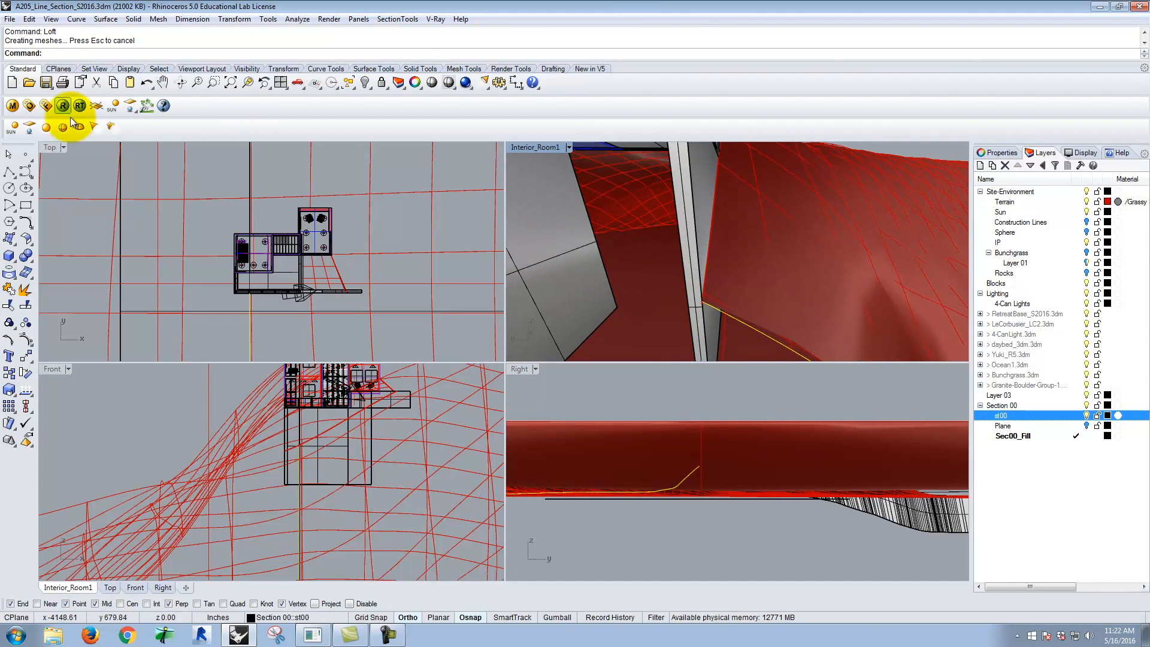
click(9, 172)
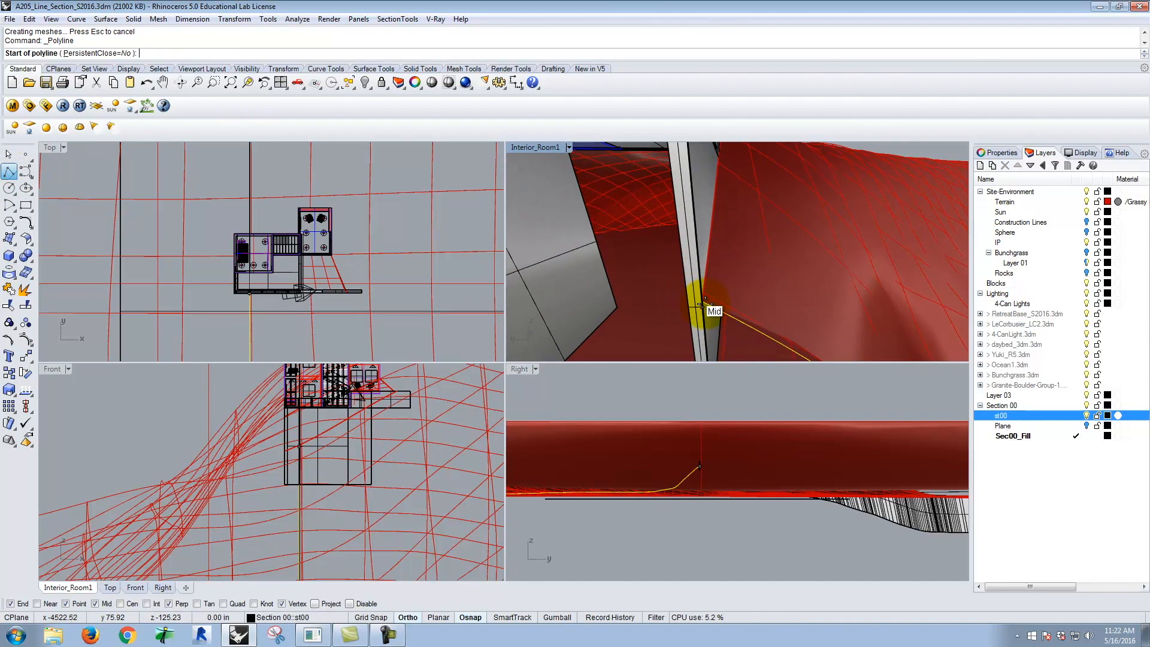
scroll(732, 305, up, 4)
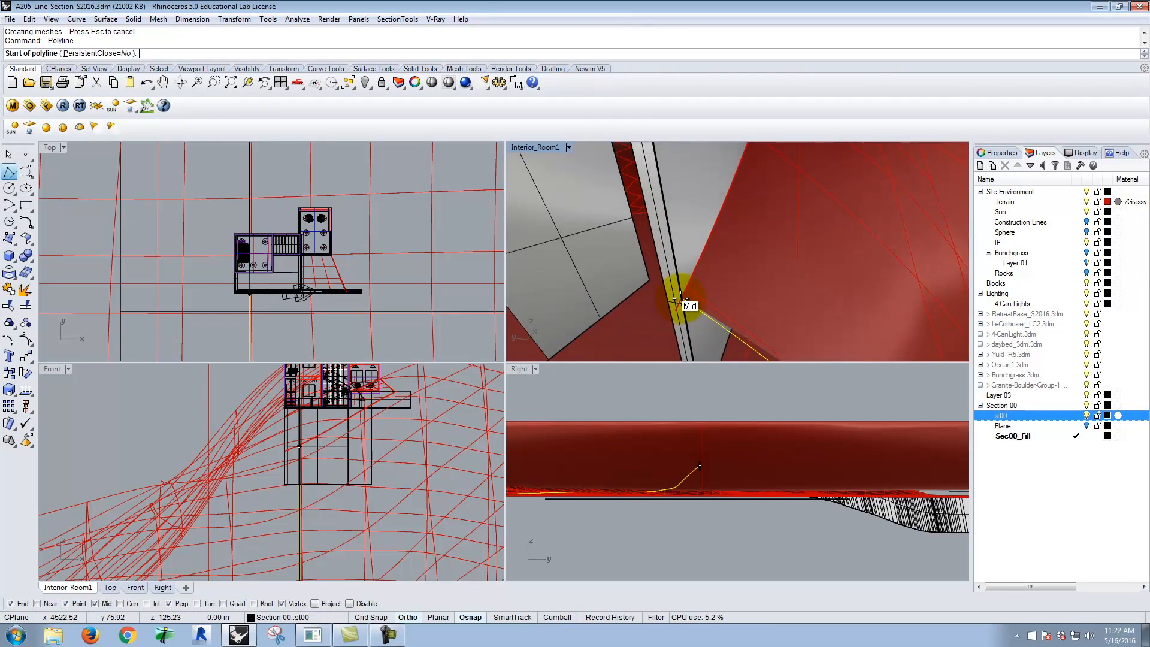
scroll(683, 295, up, 3)
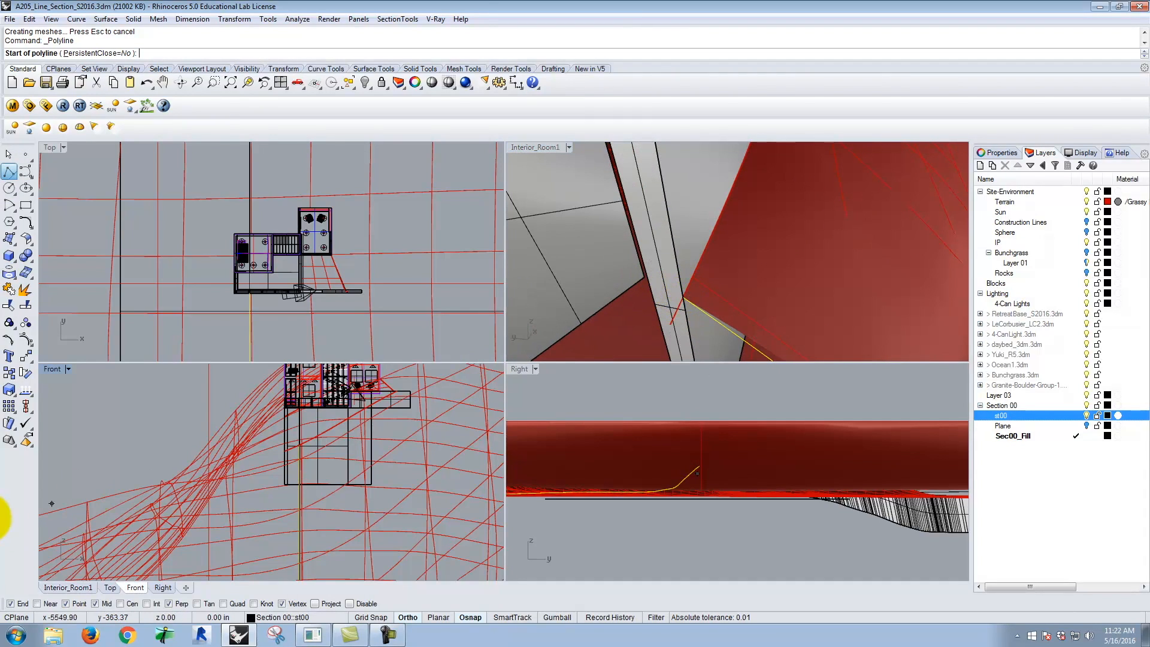
click(95, 603)
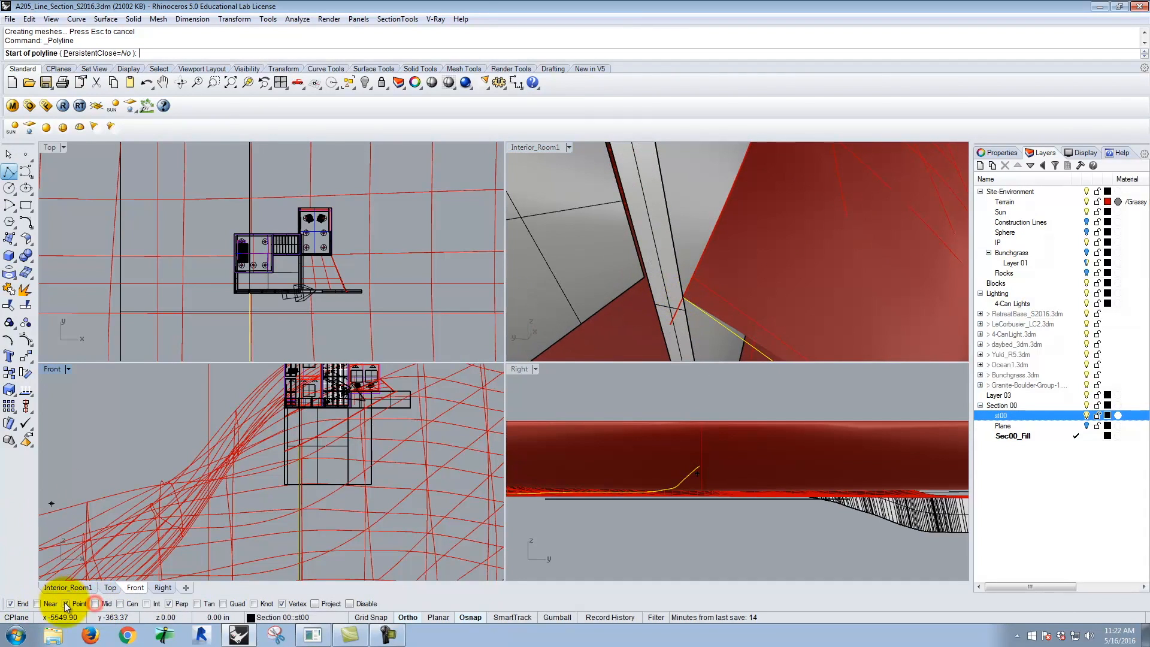
click(65, 603)
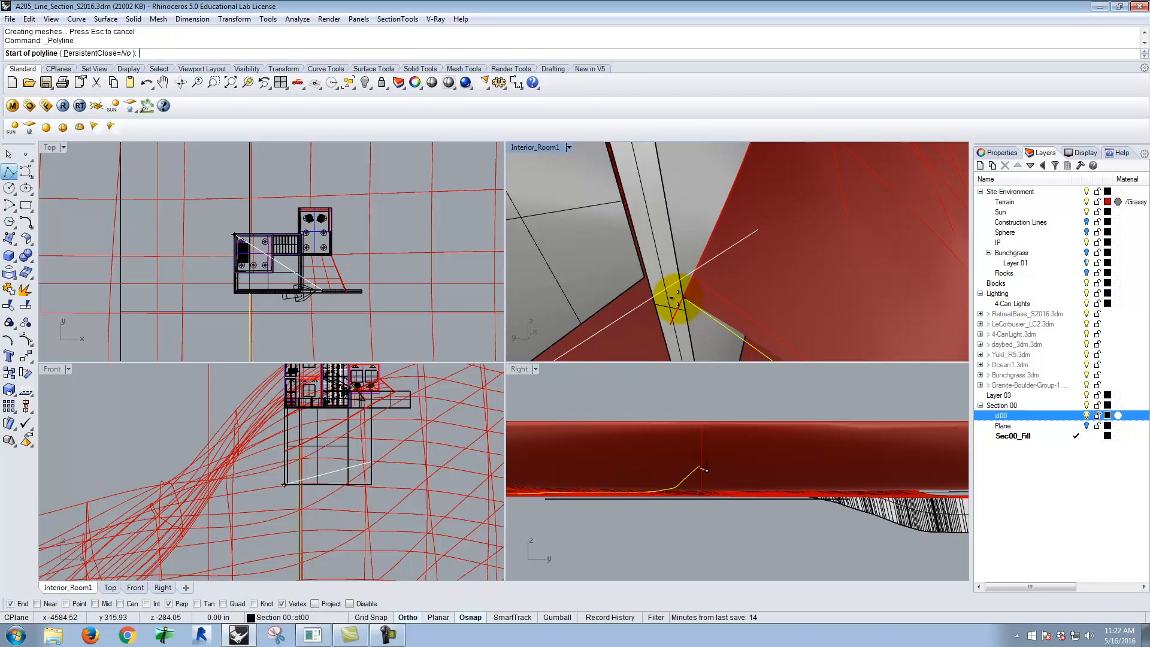
right_drag(694, 247, 683, 272)
key(Escape)
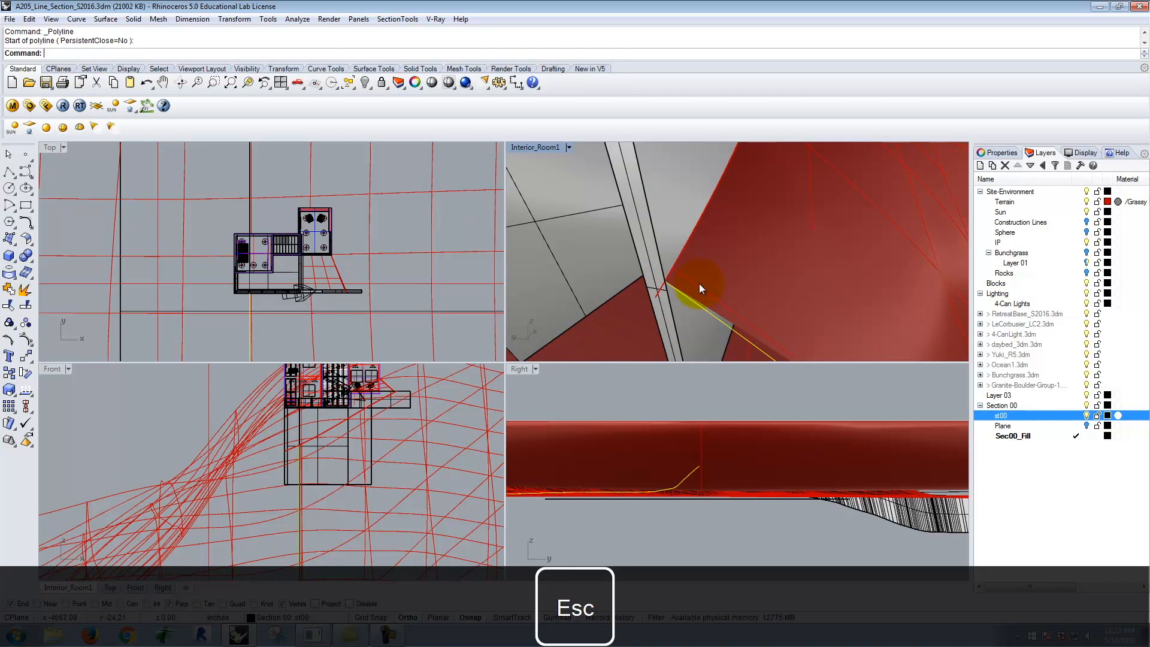
right_click(677, 287)
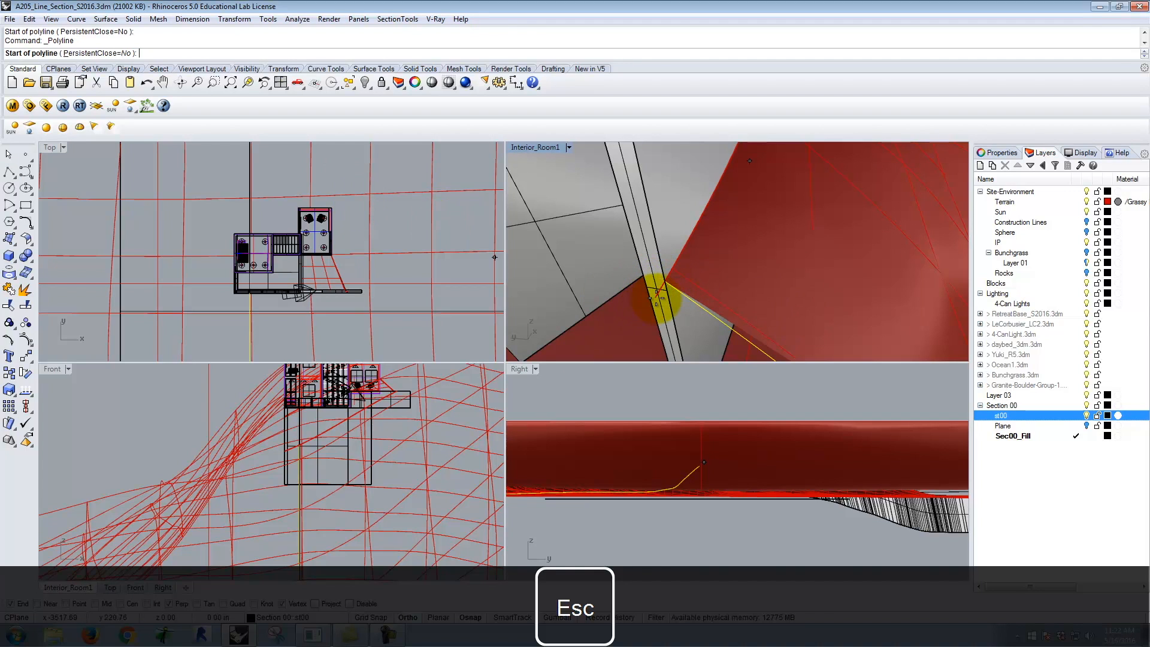
key(Escape)
right_drag(702, 243, 661, 263)
scroll(600, 279, down, 5)
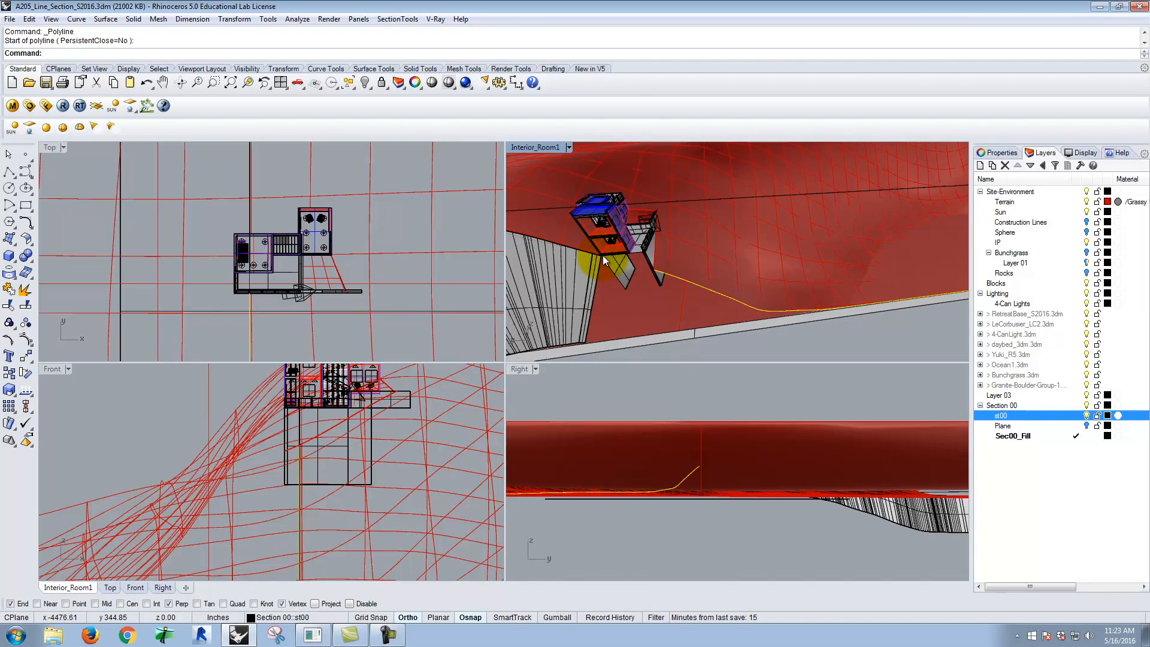
Try to duplicate the lower edge of the lowest floor slab between the support walls.
scroll(605, 259, up, 5)
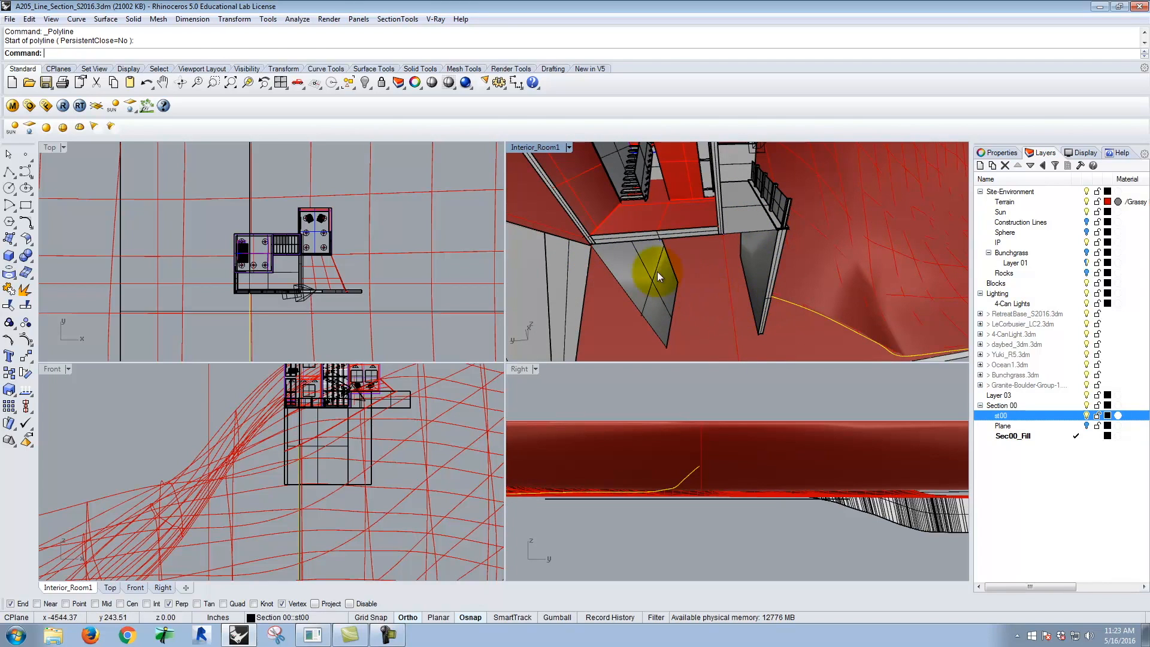
text(DupEdge)
key(Return)
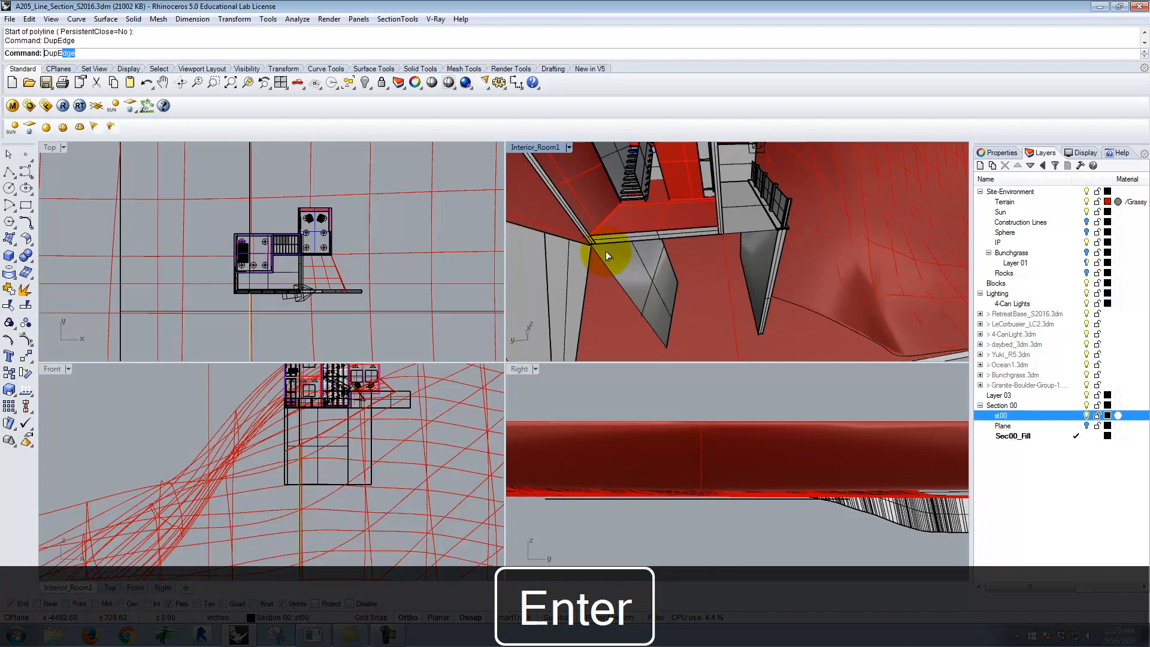
click(667, 238)
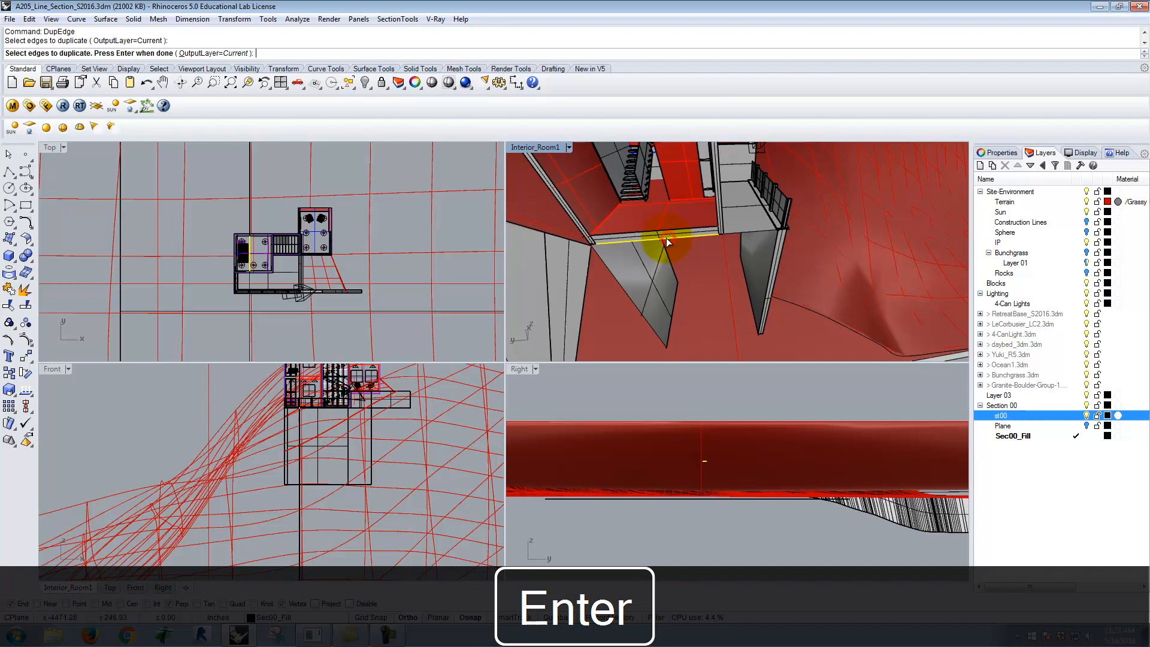
click(594, 250)
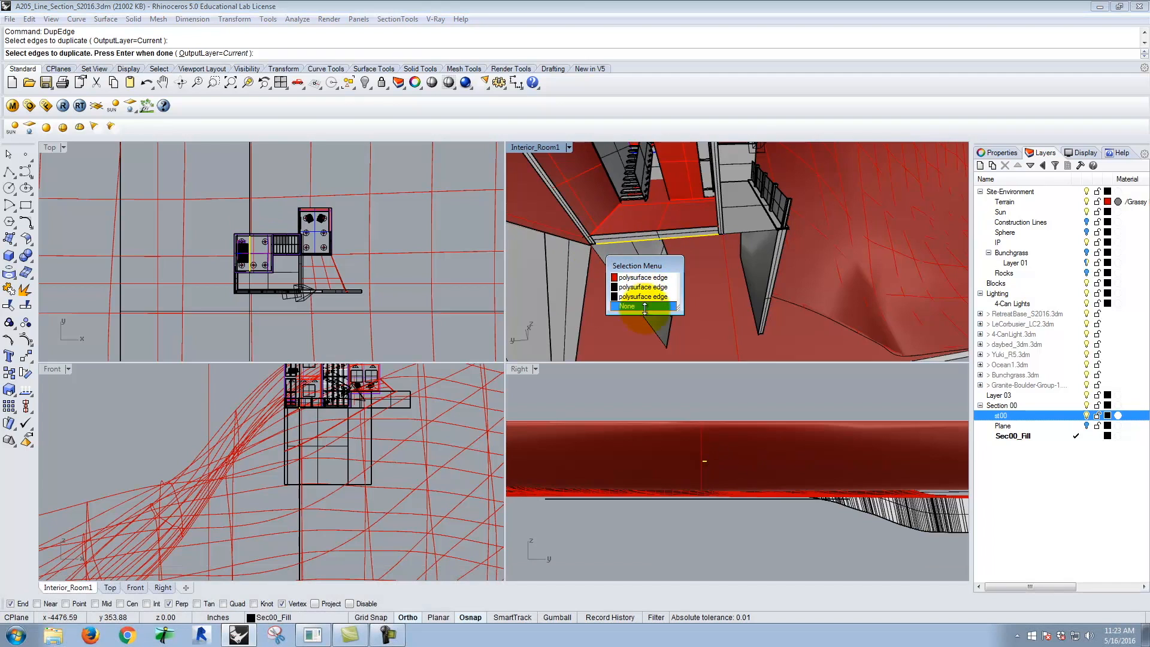
key(Escape)
key(Escape)
right_click(741, 228)
key(Escape)
key(Return)
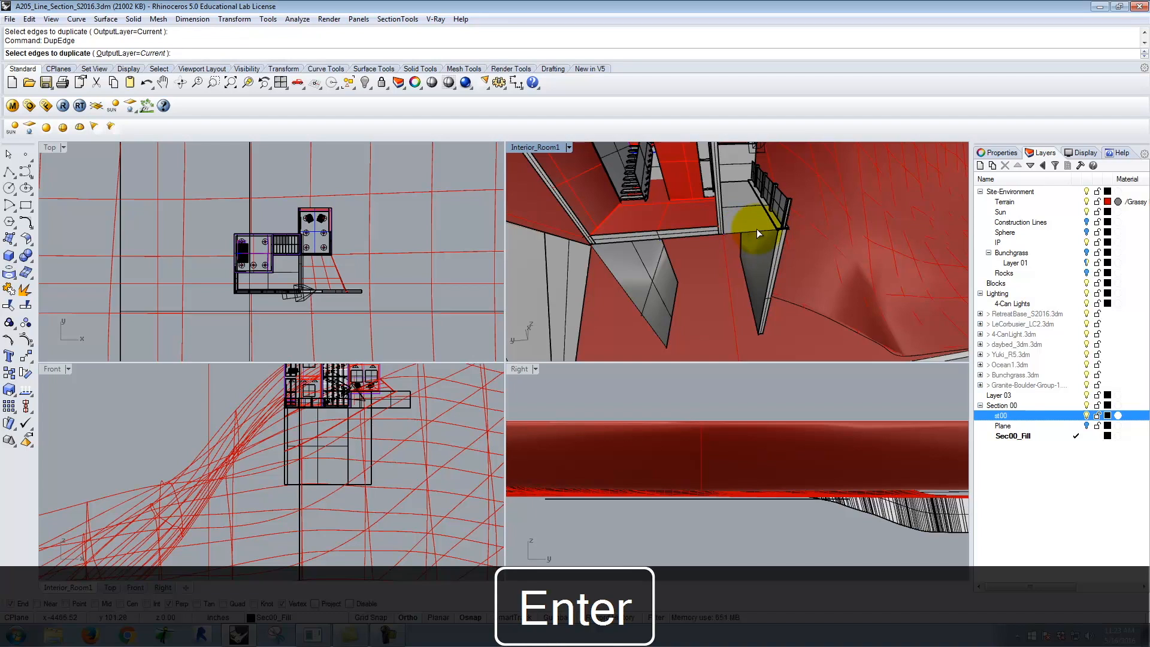
key(Escape)
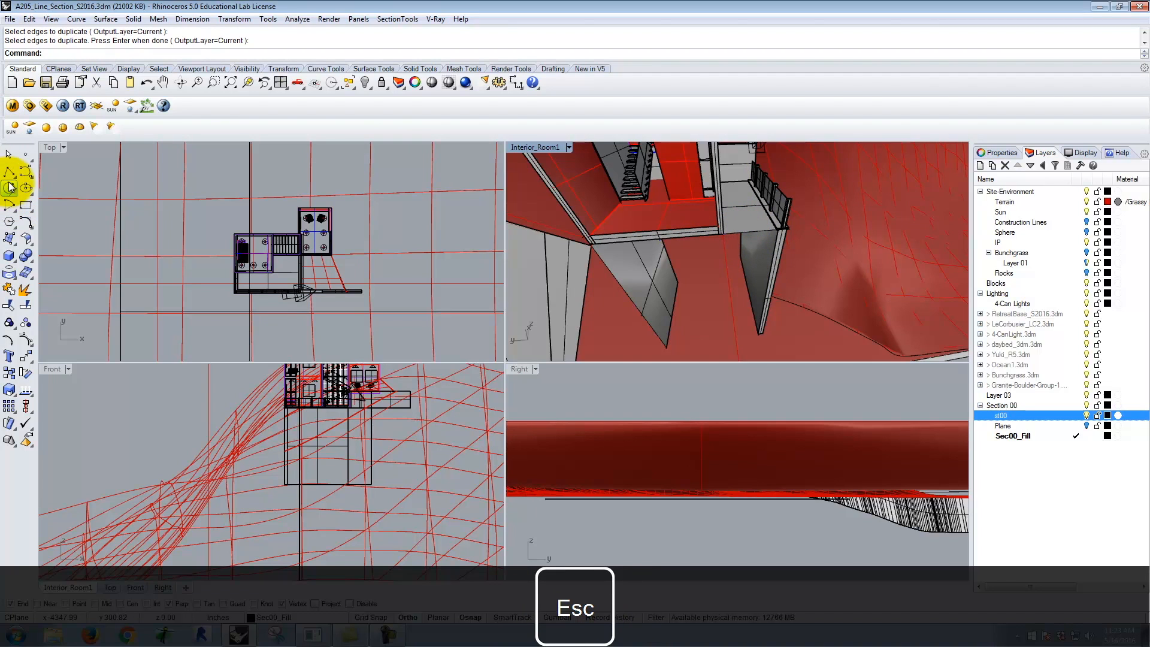
Start a polyline at the terrain-side corner of the lowest floor slab and run it along the slab's underside to the deck-side support wall.
click(10, 173)
scroll(621, 226, up, 4)
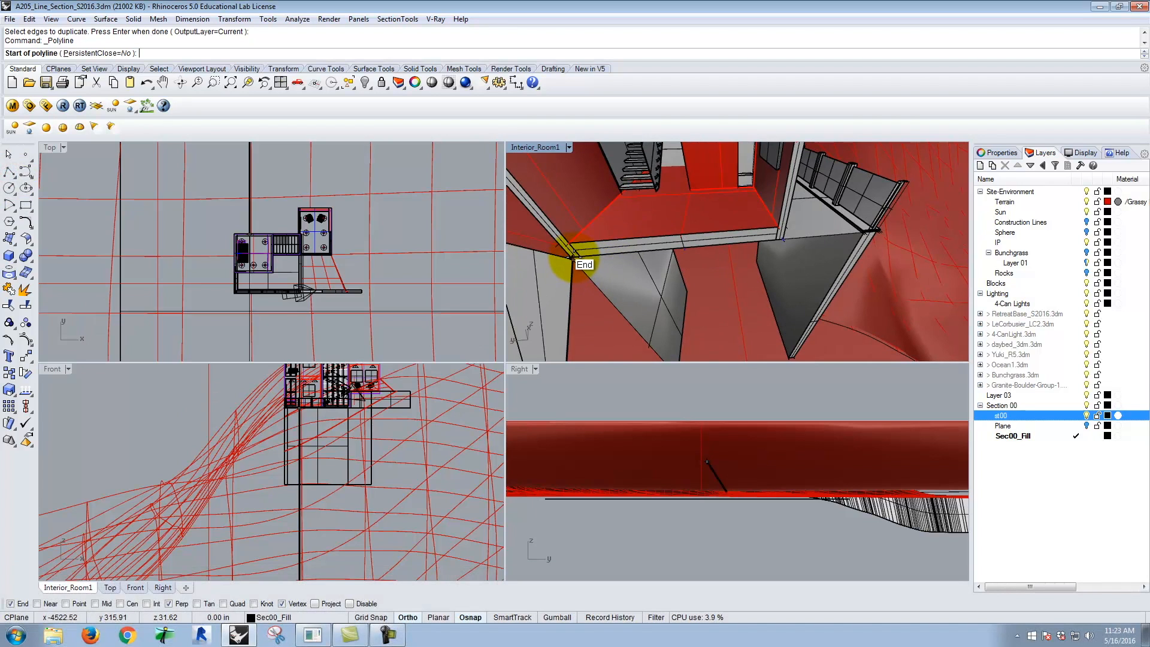
click(574, 256)
scroll(578, 254, up, 3)
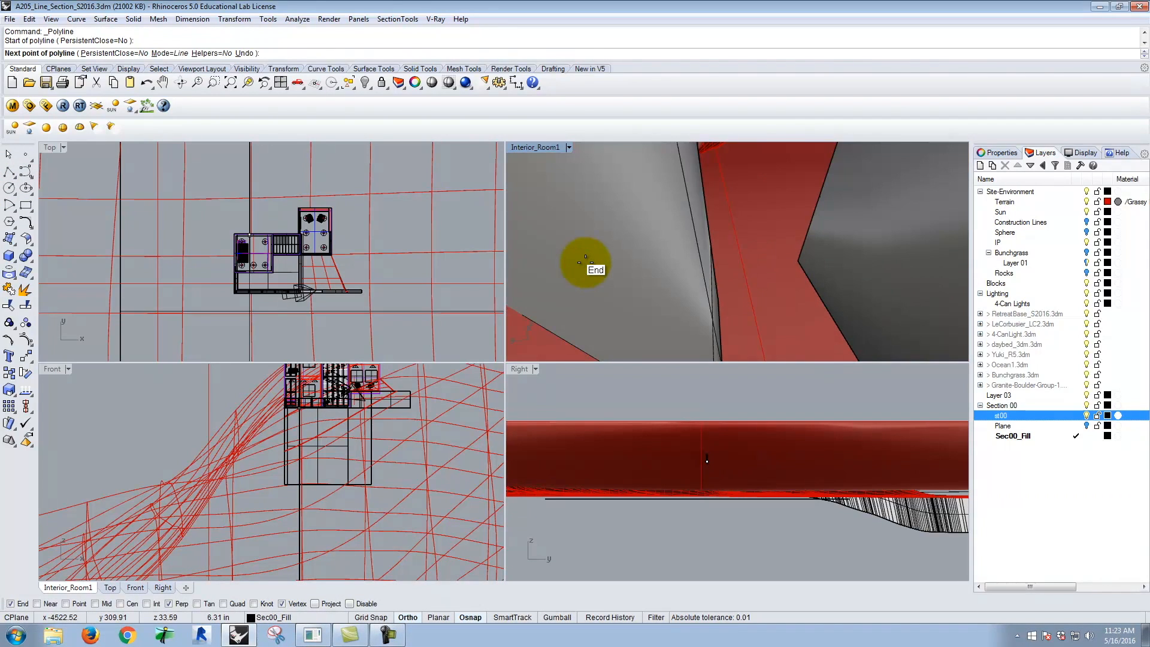
click(555, 252)
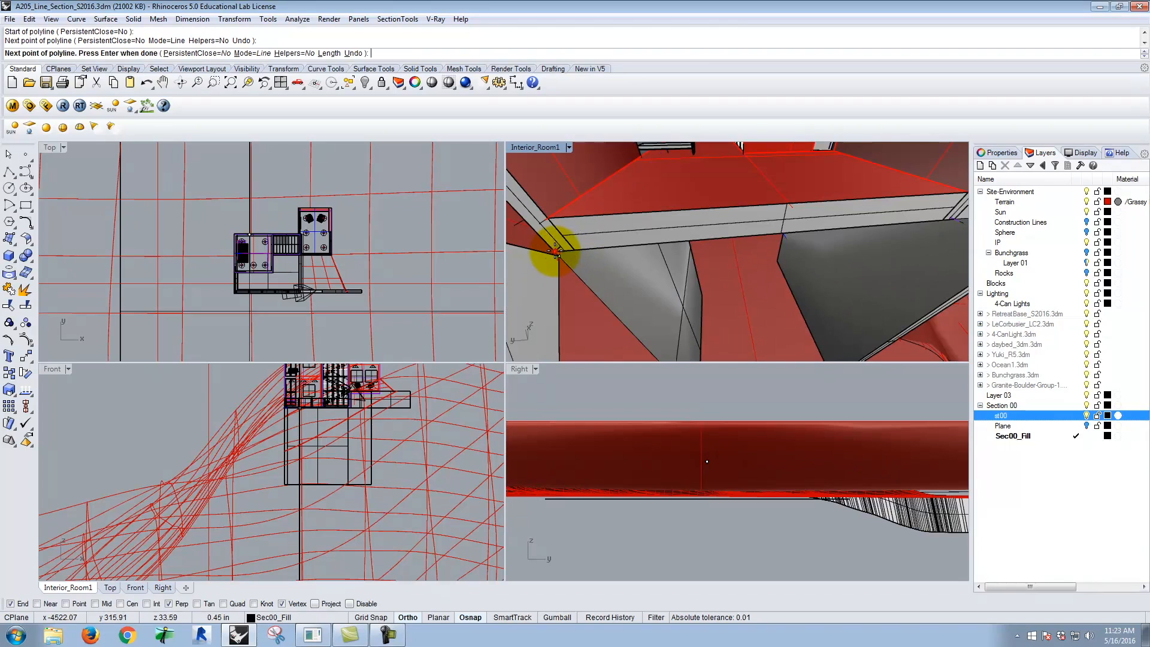
scroll(527, 250, down, 5)
scroll(685, 221, up, 5)
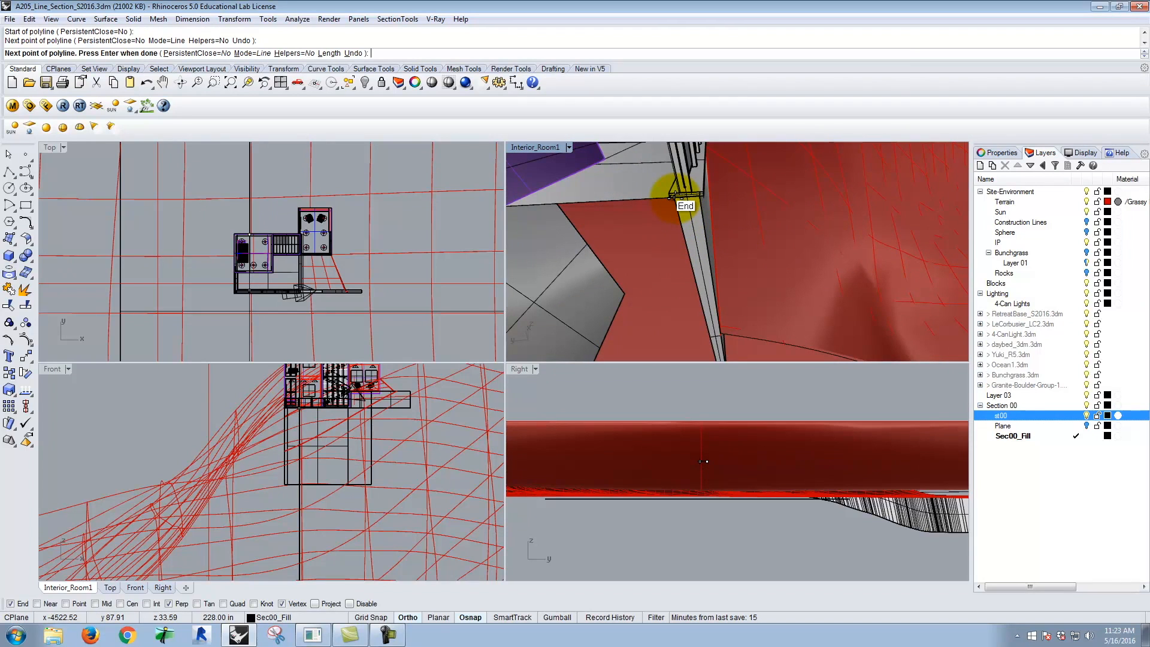
click(682, 217)
Continue the polyline down the deck-side support wall to its lower end and finish it there.
scroll(683, 240, down, 3)
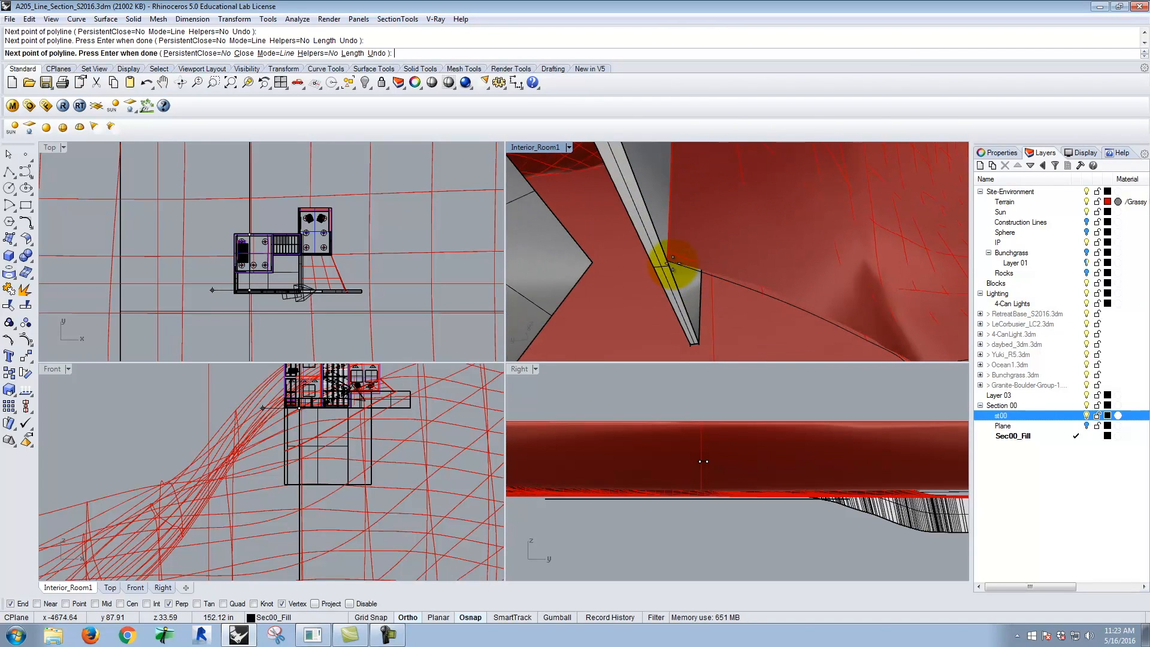
scroll(666, 254, down, 2)
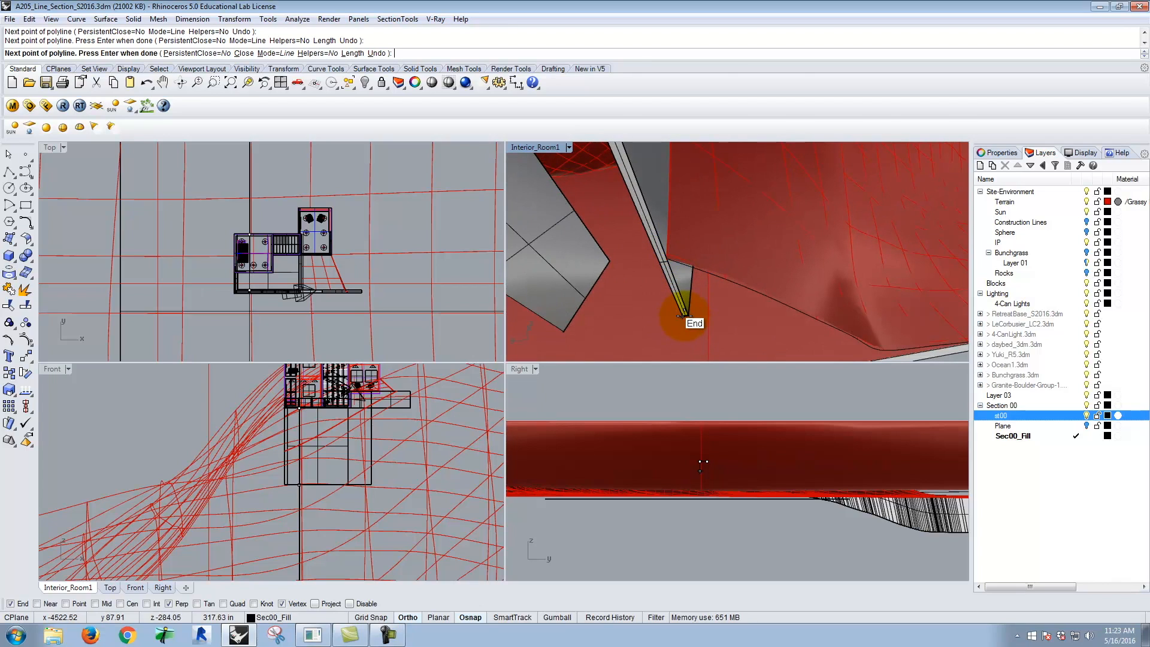
click(683, 315)
click(686, 313)
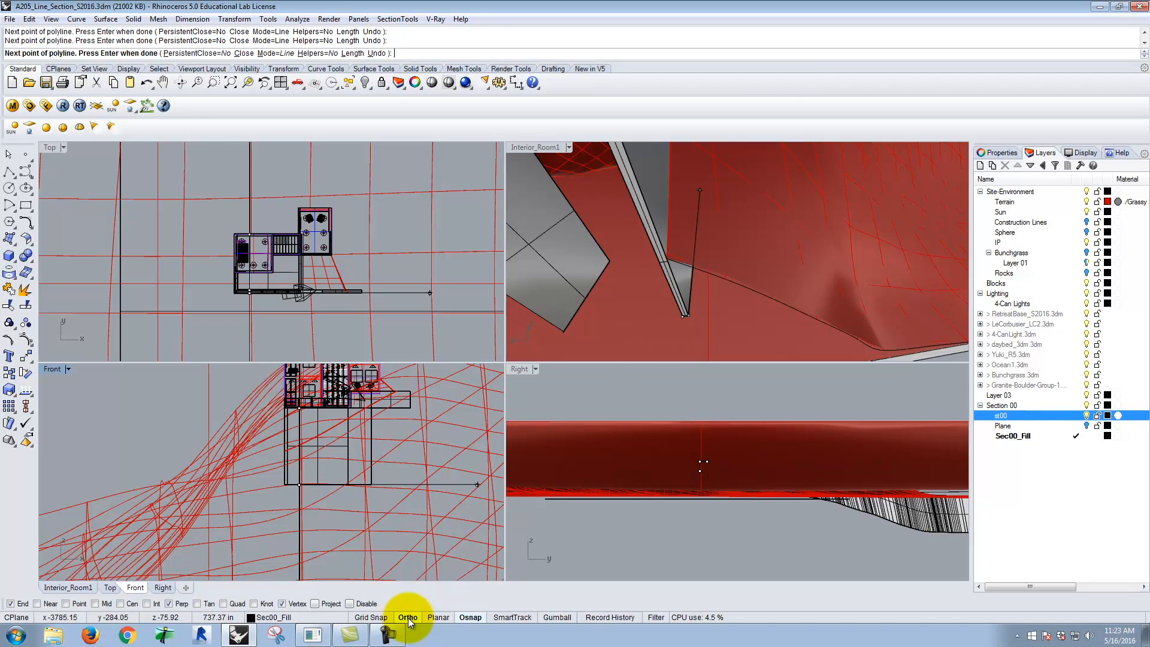
scroll(732, 244, up, 2)
right_drag(745, 270, 664, 238)
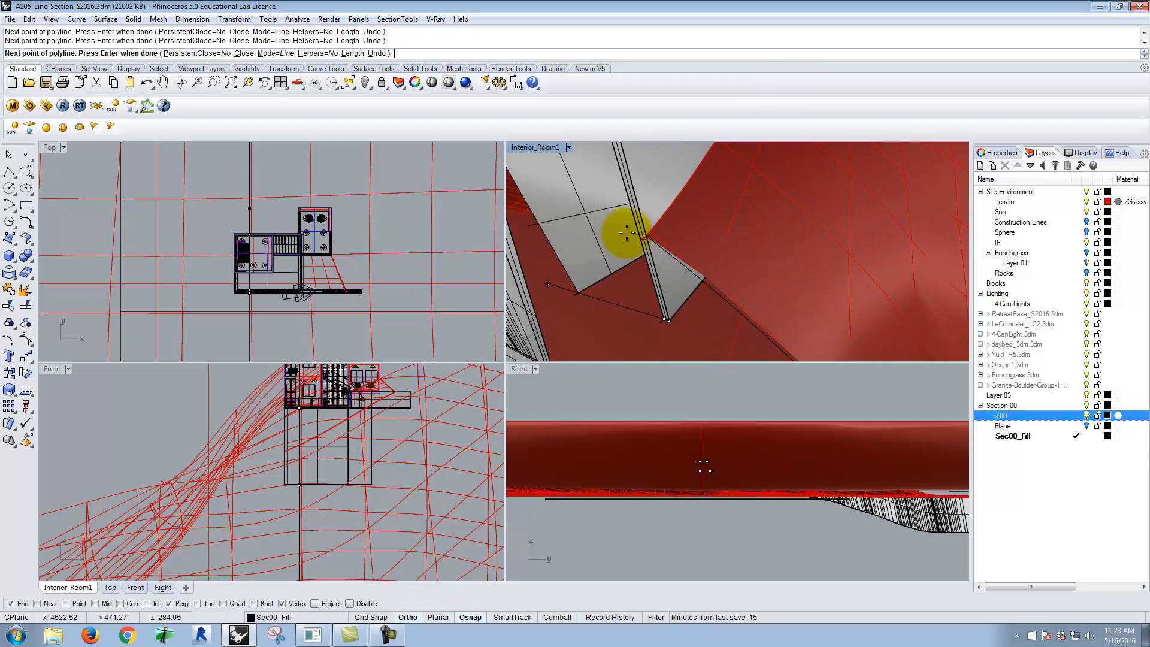
key(Return)
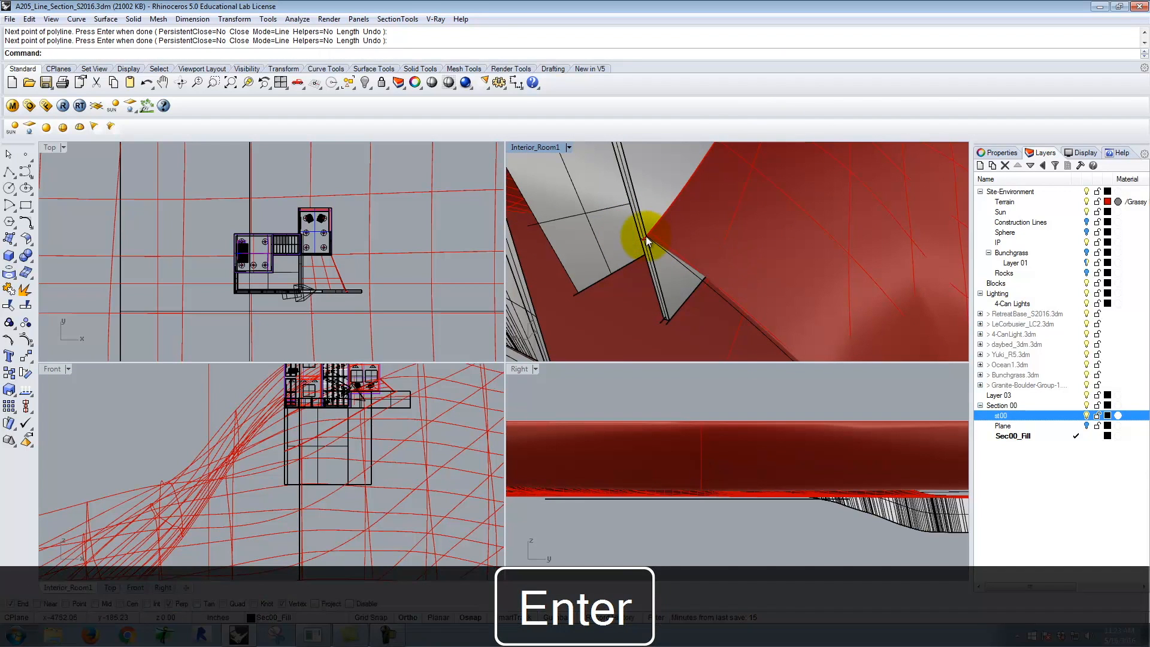
scroll(646, 236, up, 2)
click(672, 255)
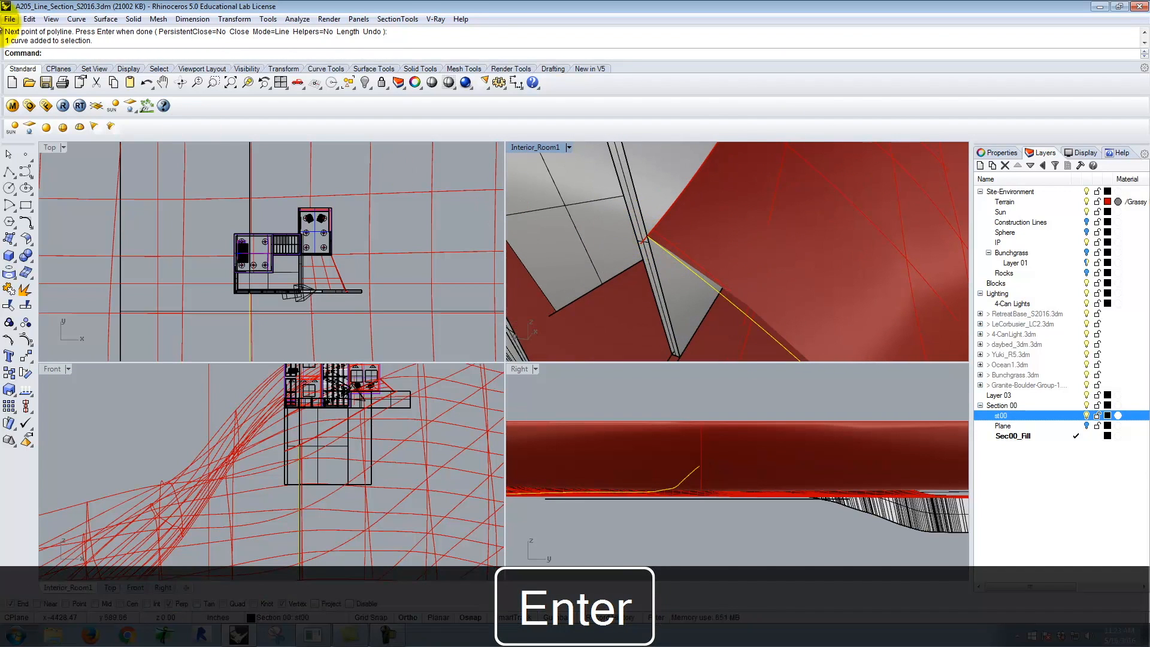
click(9, 172)
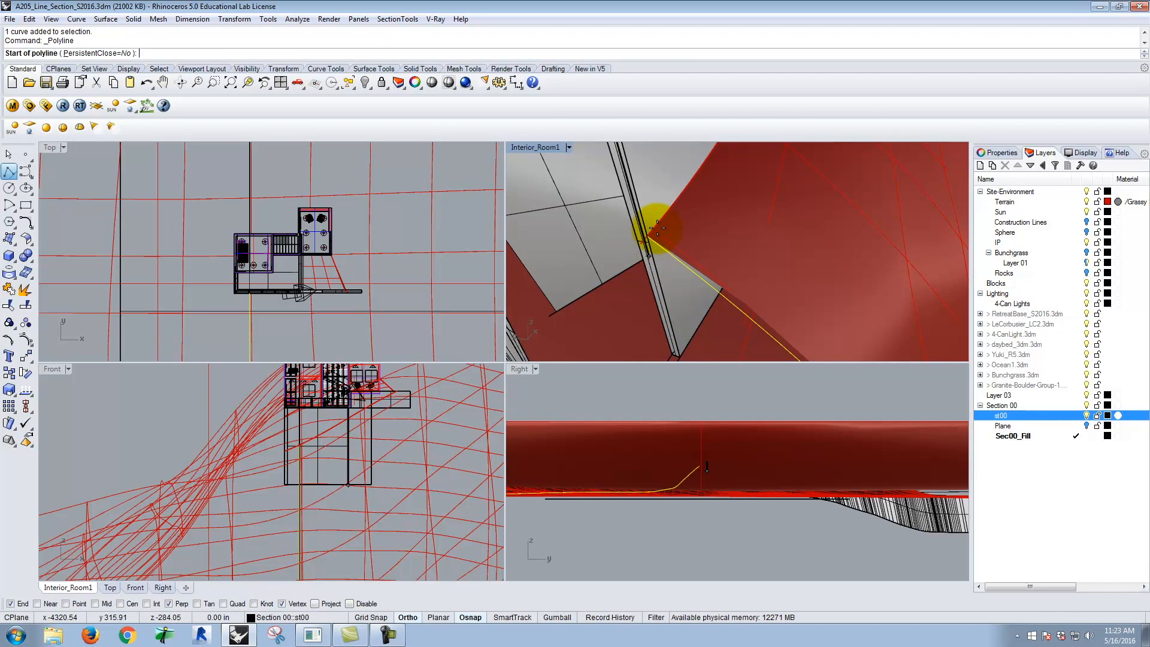
scroll(656, 227, up, 3)
scroll(624, 268, down, 1)
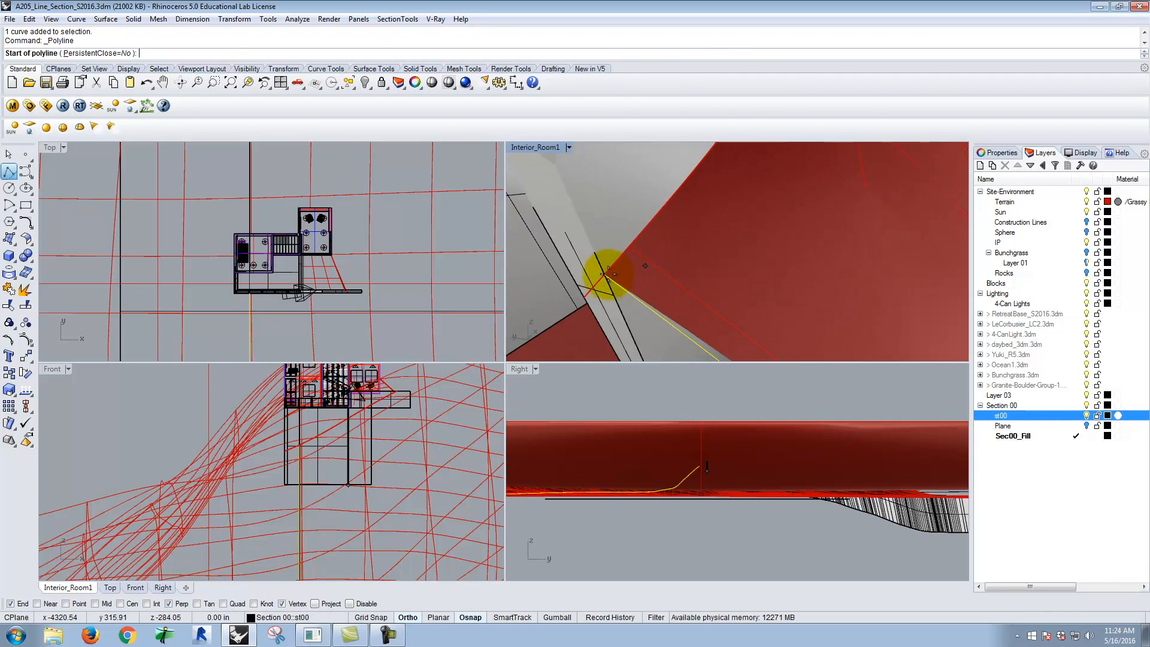
scroll(608, 274, down, 6)
key(Escape)
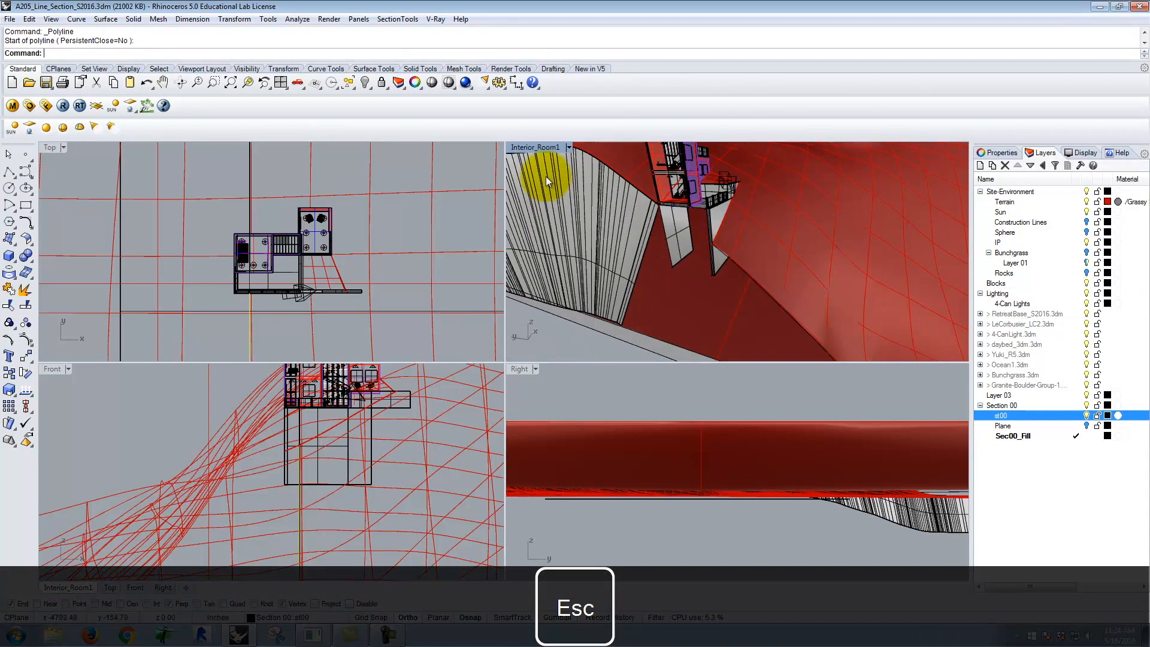
key(Escape)
scroll(499, 173, down, 8)
click(751, 277)
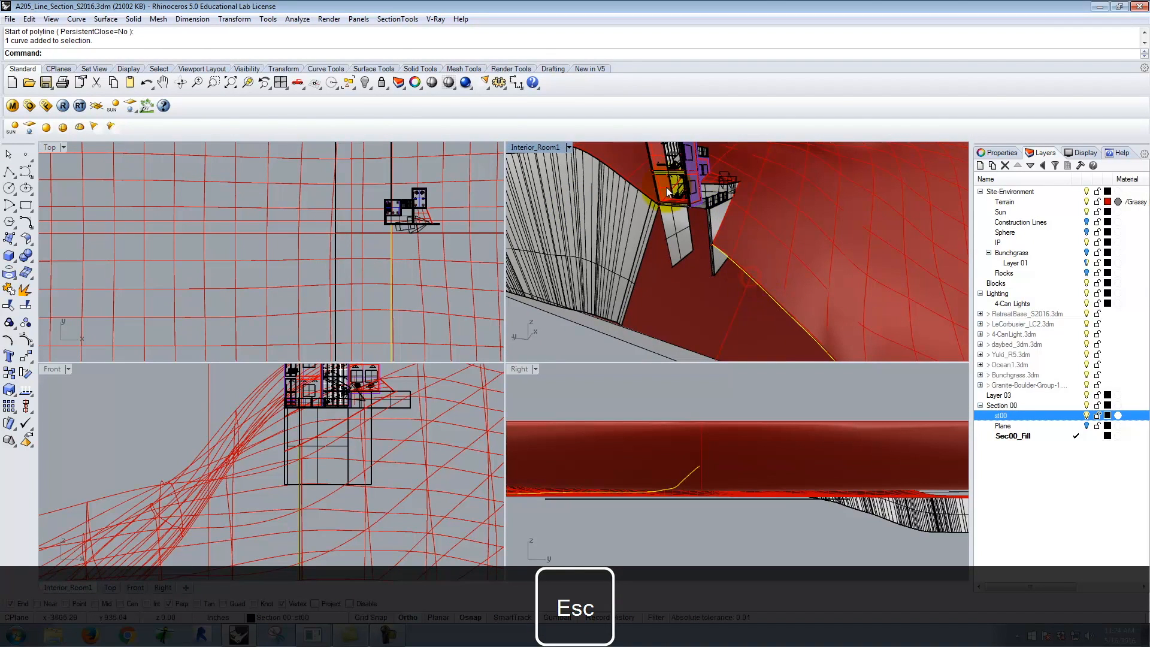
scroll(746, 278, down, 1)
scroll(670, 200, up, 4)
key(Escape)
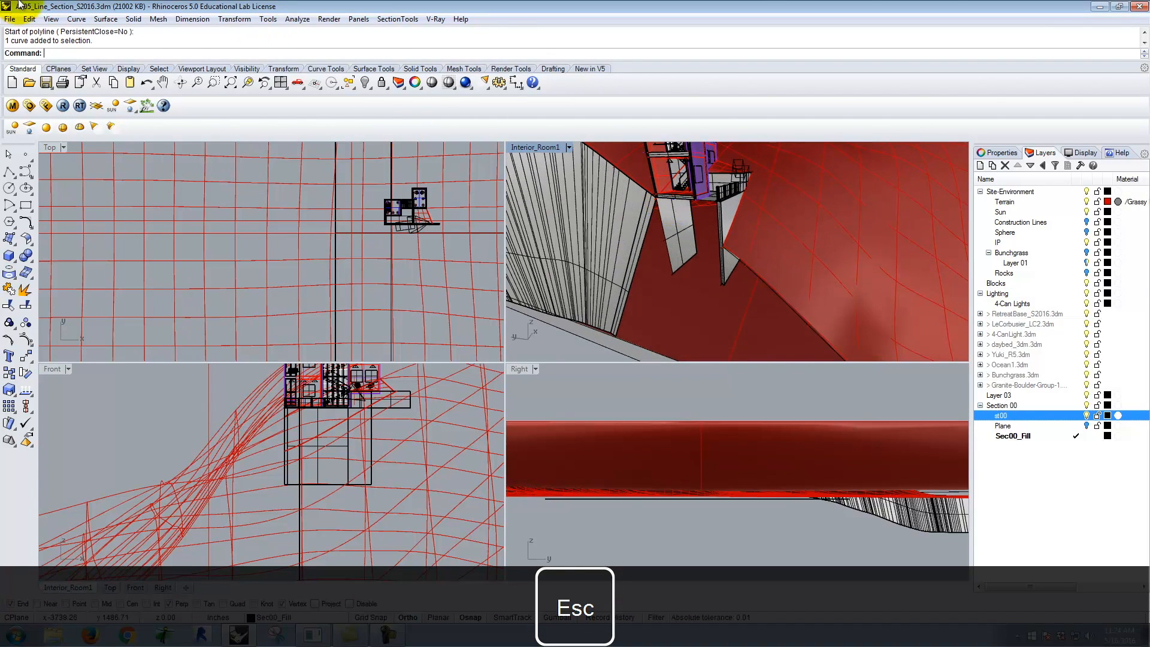
click(11, 235)
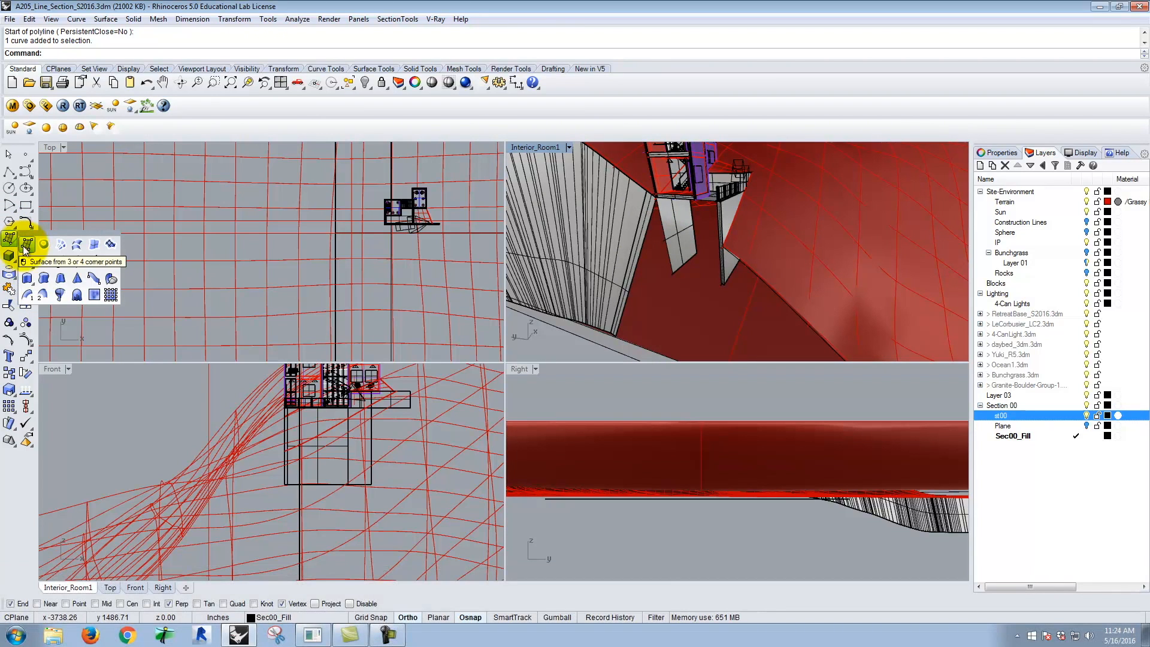
key(Escape)
Offset the deck-side terrain section curve downward by 1200 inches in the Right view.
scroll(670, 213, down, 6)
scroll(710, 249, up, 2)
click(713, 247)
scroll(278, 397, down, 8)
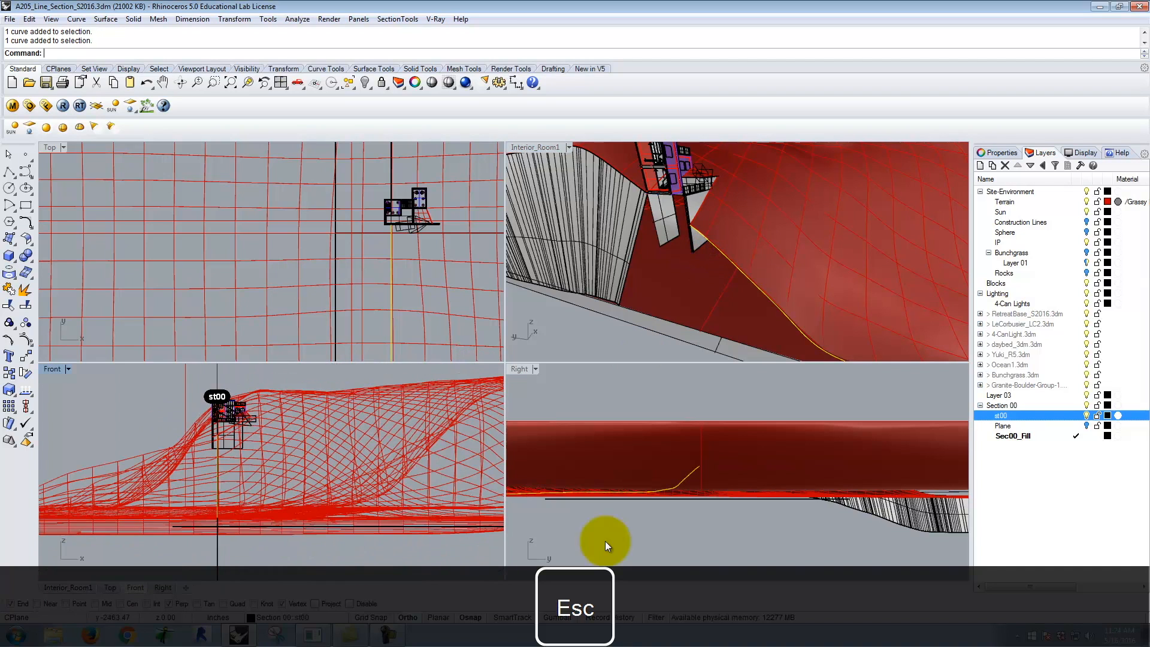
scroll(655, 552, down, 2)
text(offset)
key(Return)
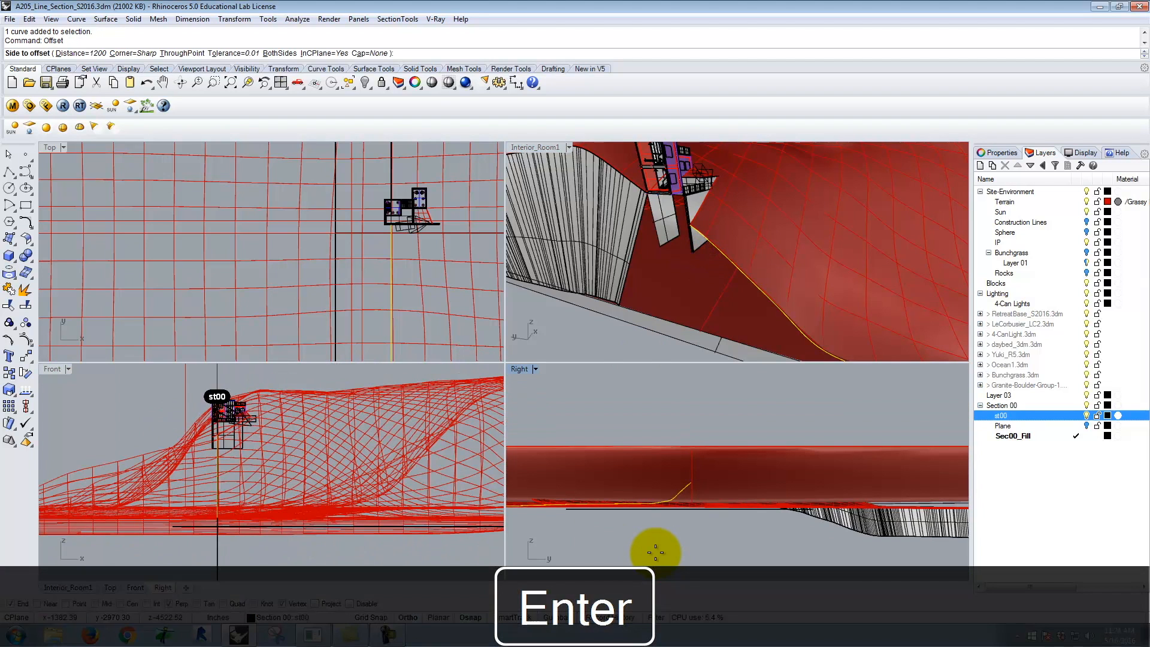
click(670, 532)
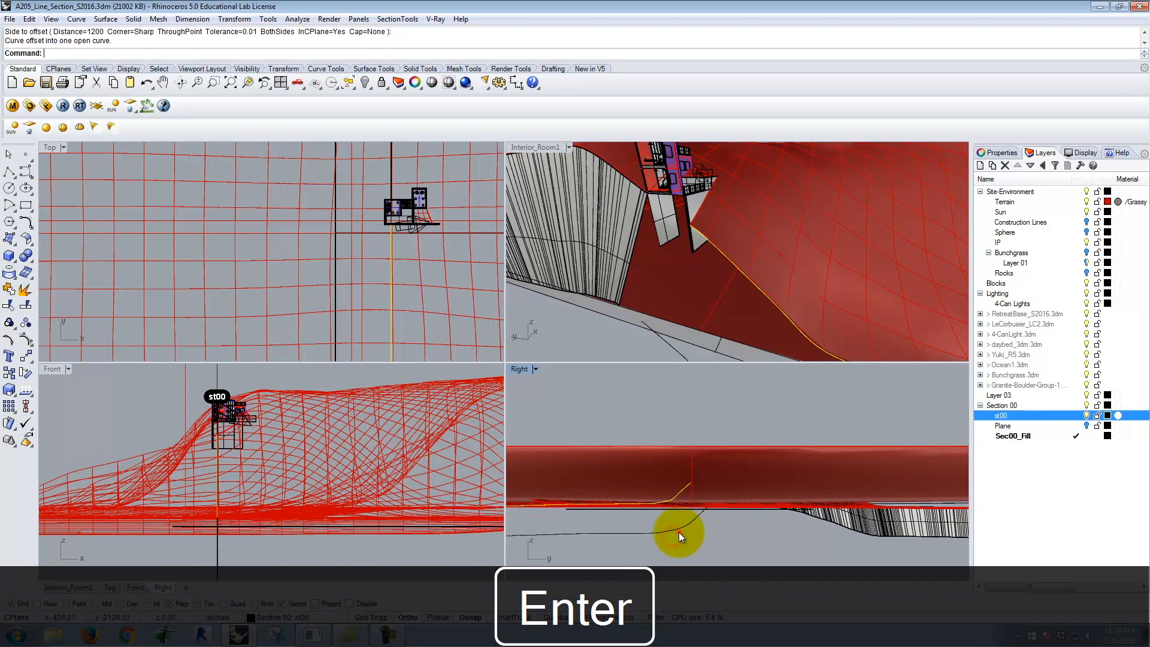
Loft a surface between the deck-side terrain curve and its offset copy, with the Normal style and no simplification.
text(Loft)
key(Return)
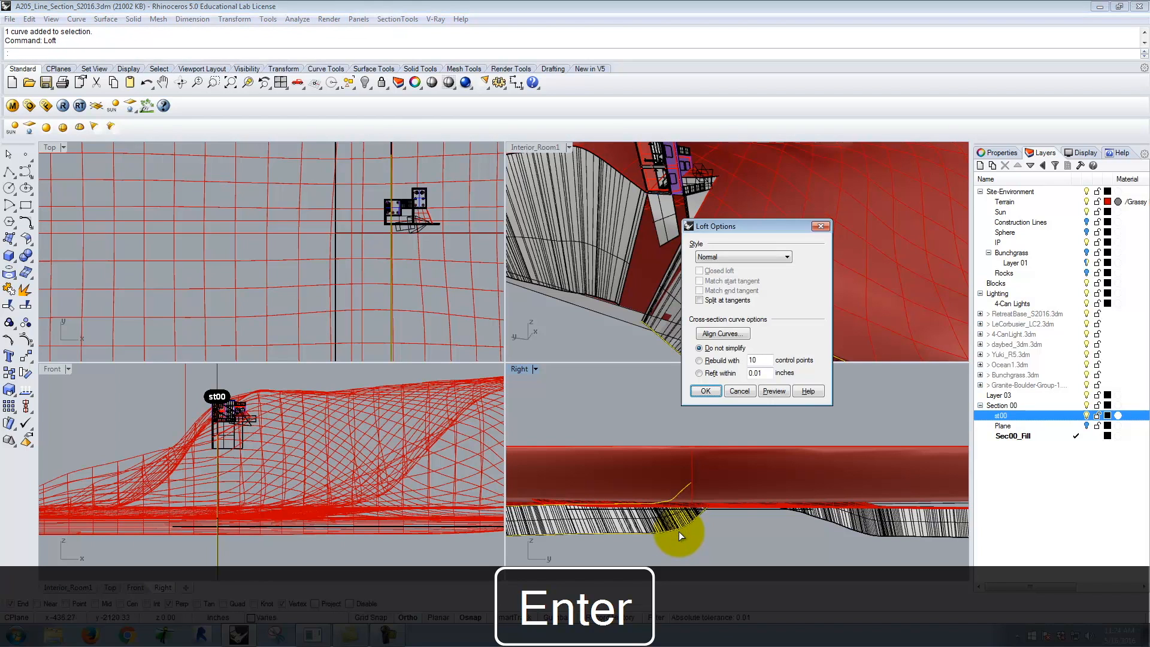
click(707, 390)
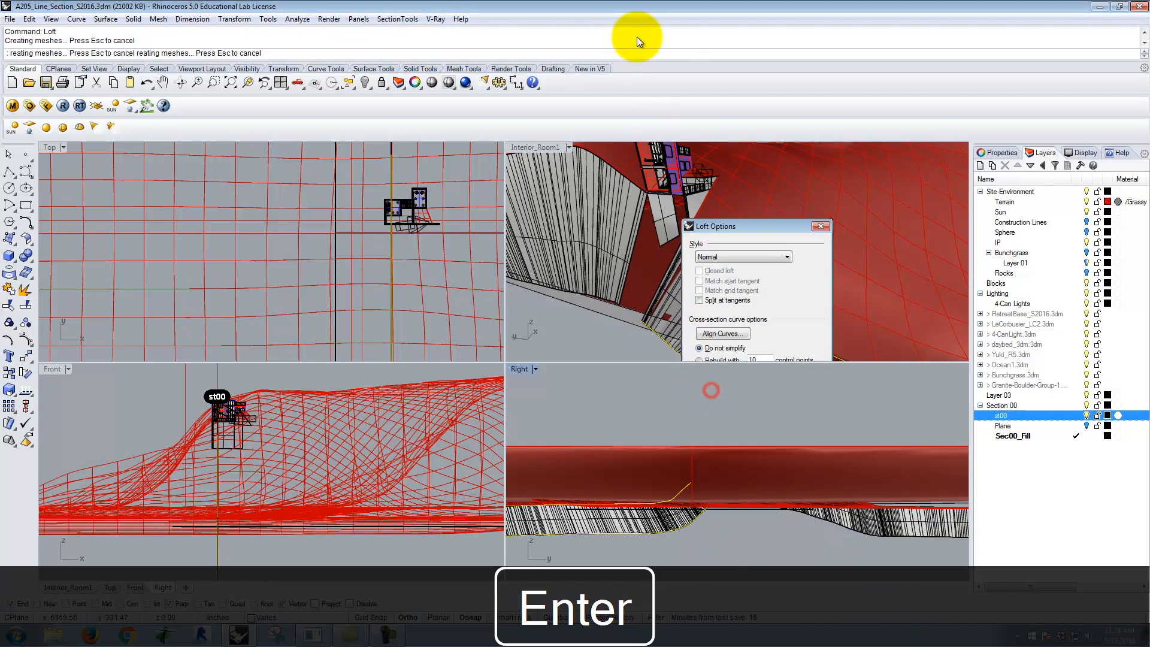
click(9, 238)
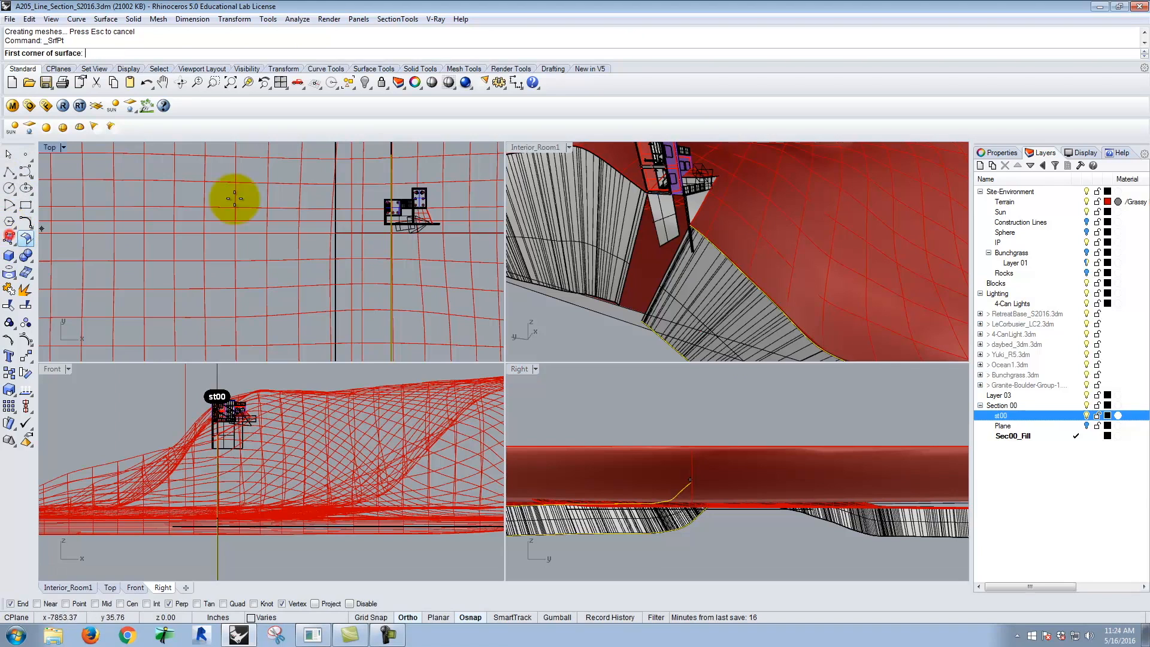
scroll(699, 229, up, 2)
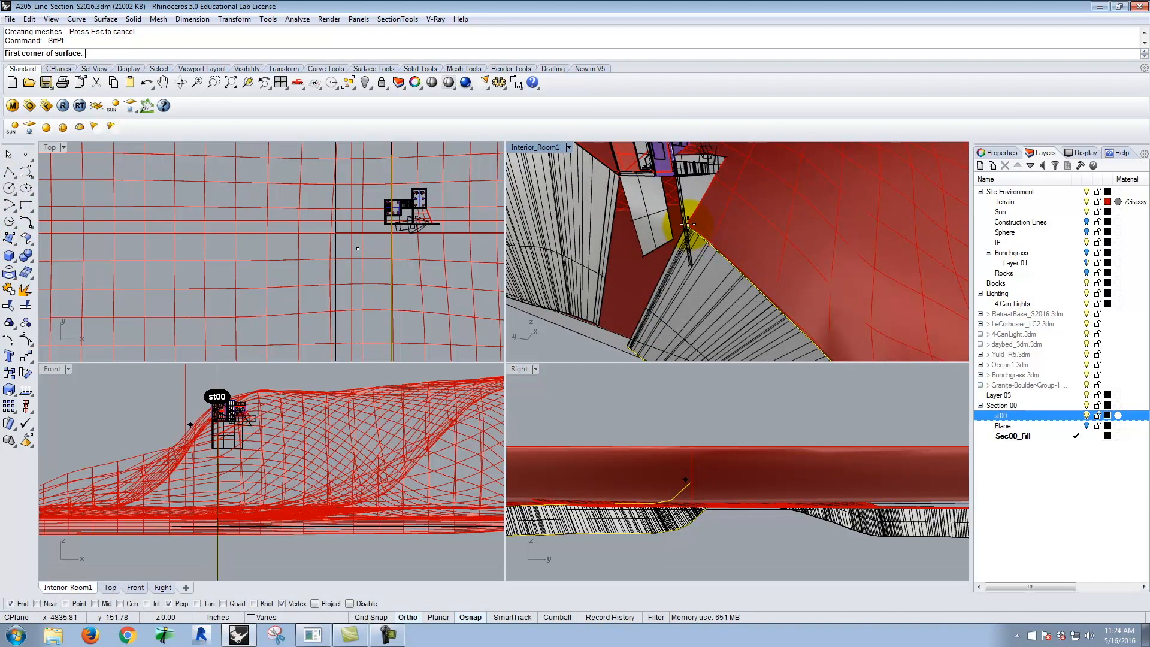
scroll(689, 224, up, 4)
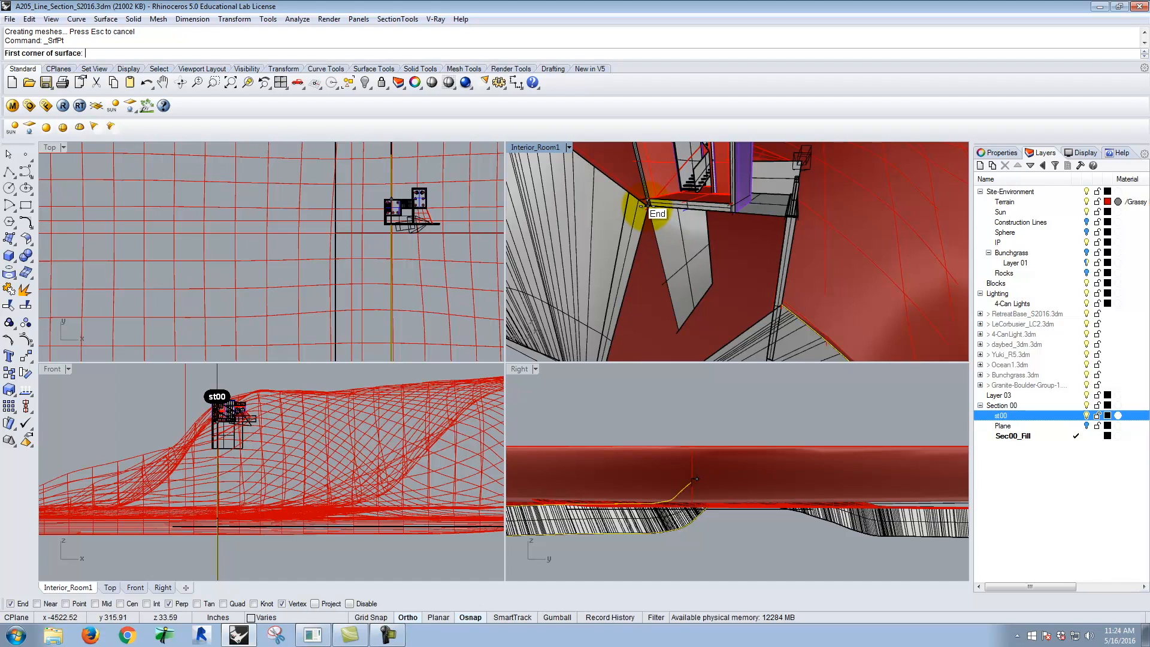
click(647, 206)
scroll(797, 276, up, 4)
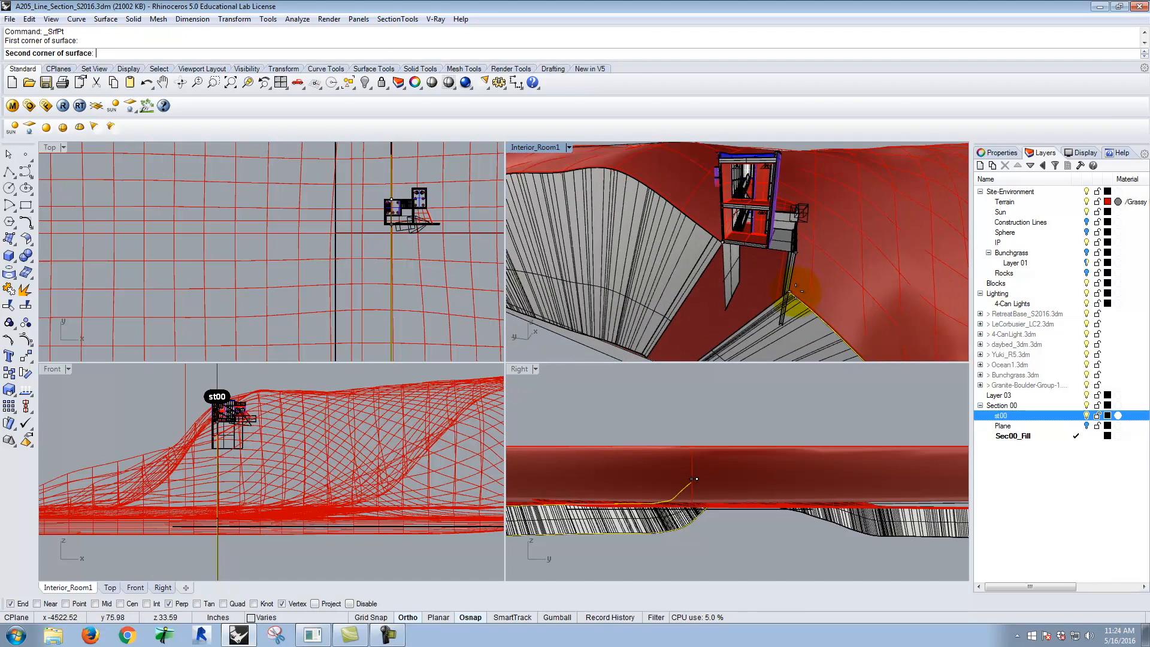
scroll(803, 240, up, 3)
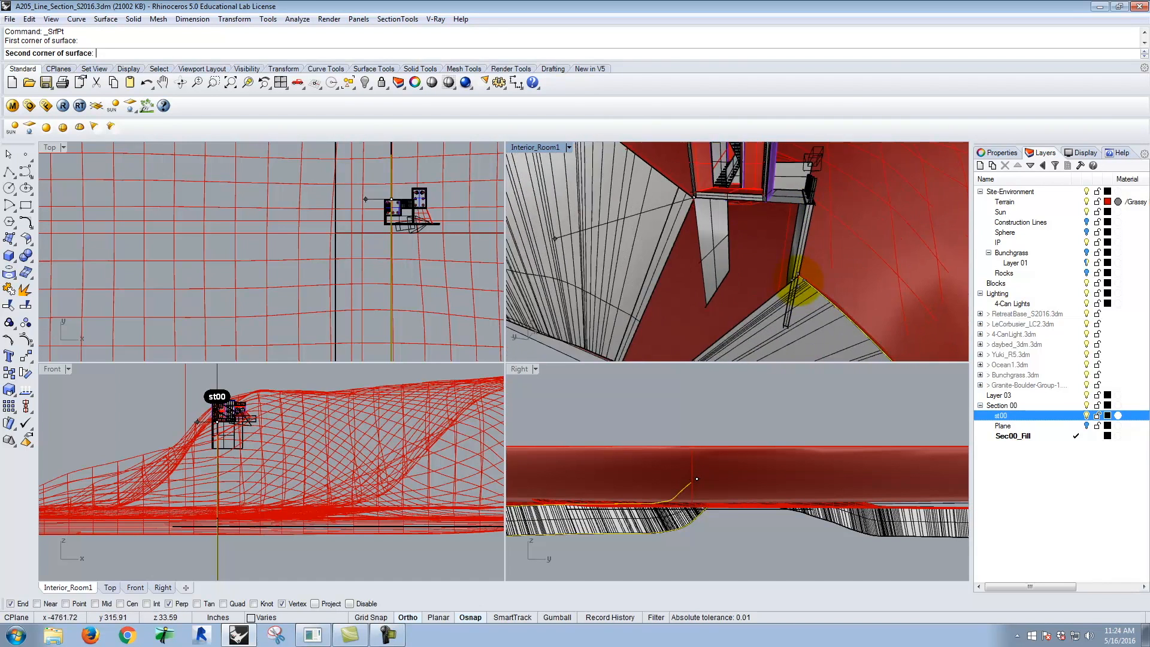
key(Escape)
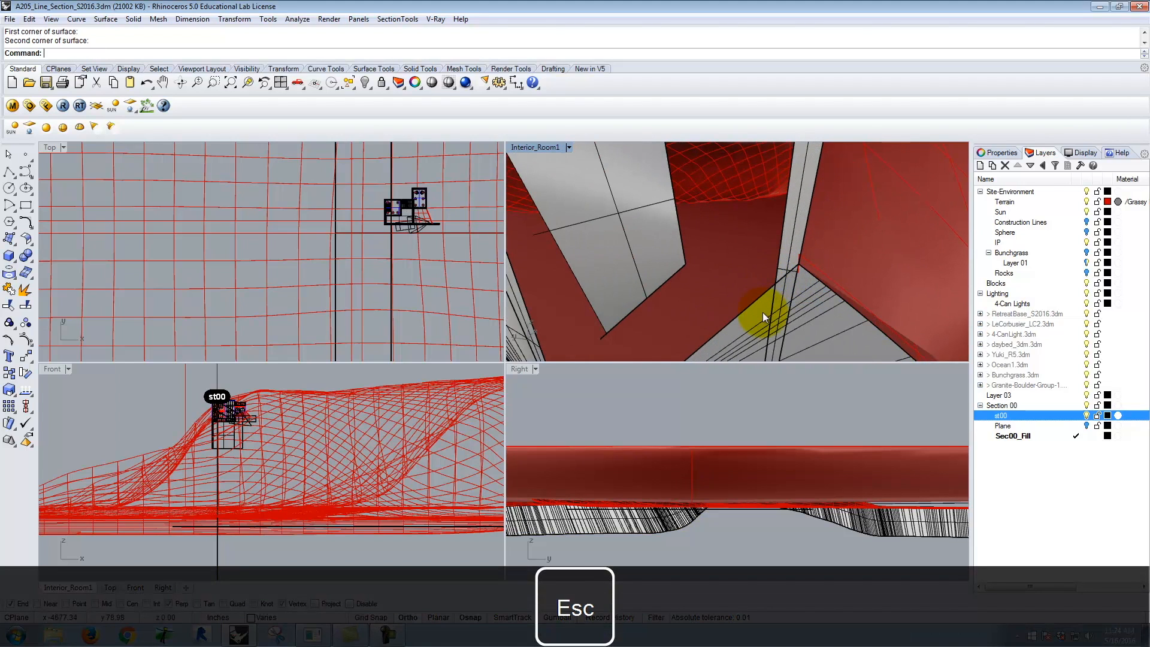
Duplicate the end edge of the deck-side terrain loft that faces the gap beneath the building.
click(763, 312)
text(DupEdge)
key(Return)
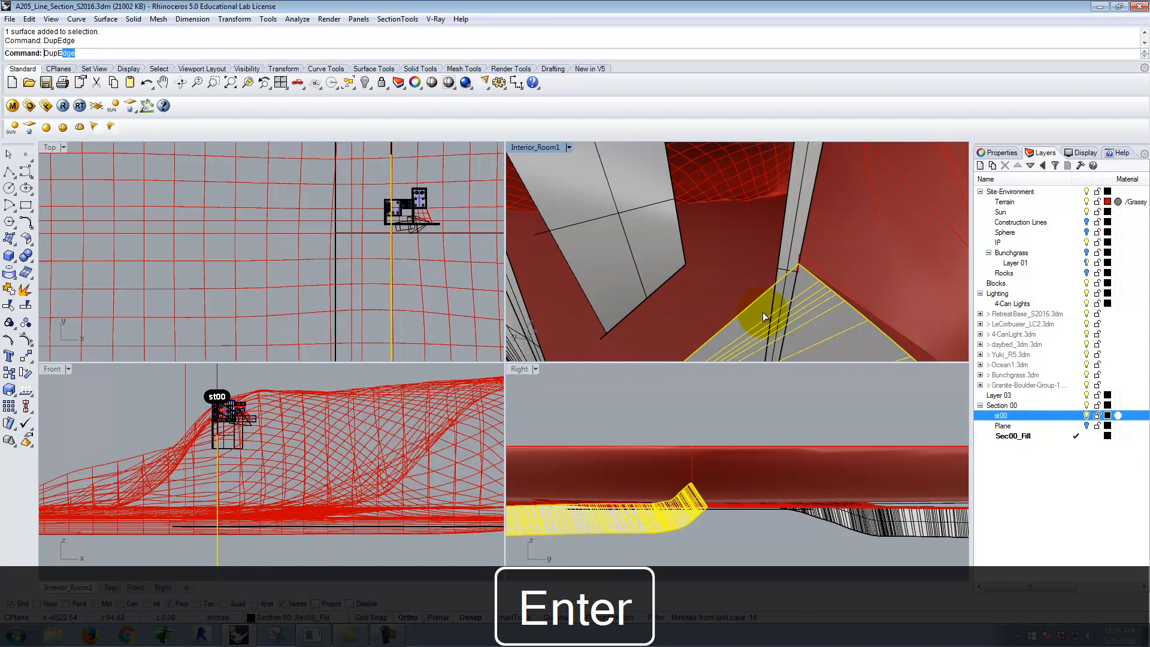
click(746, 305)
key(Return)
scroll(891, 291, down, 5)
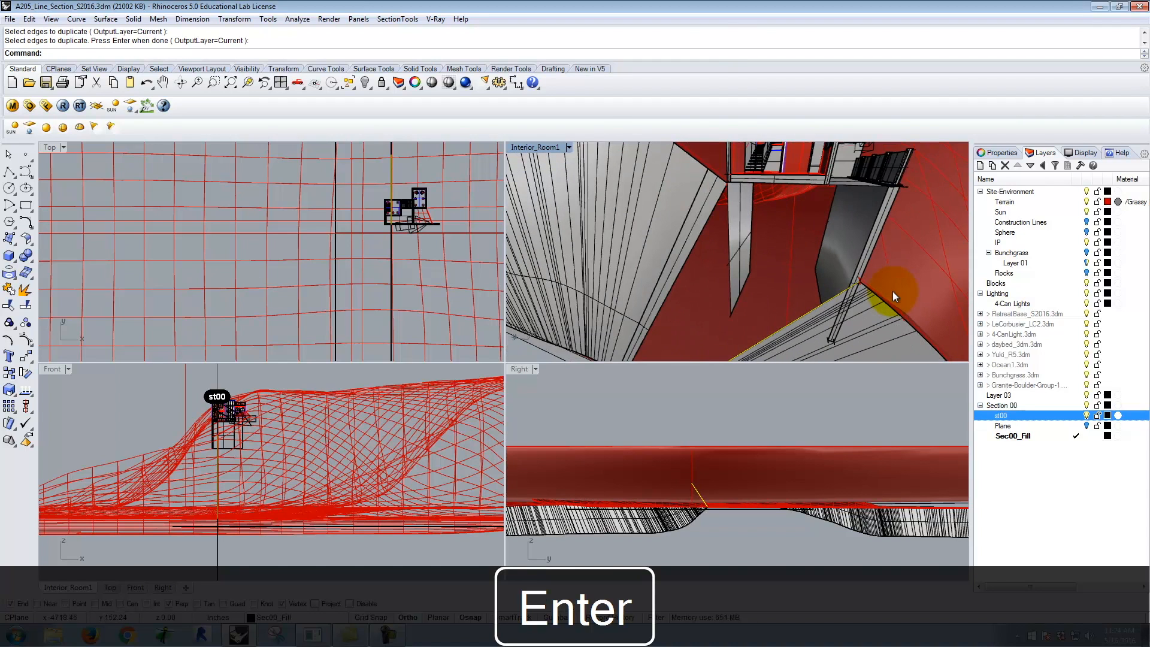
Duplicate the facing end edge of the terrain fill on the opposite side of the gap beneath the building.
click(718, 206)
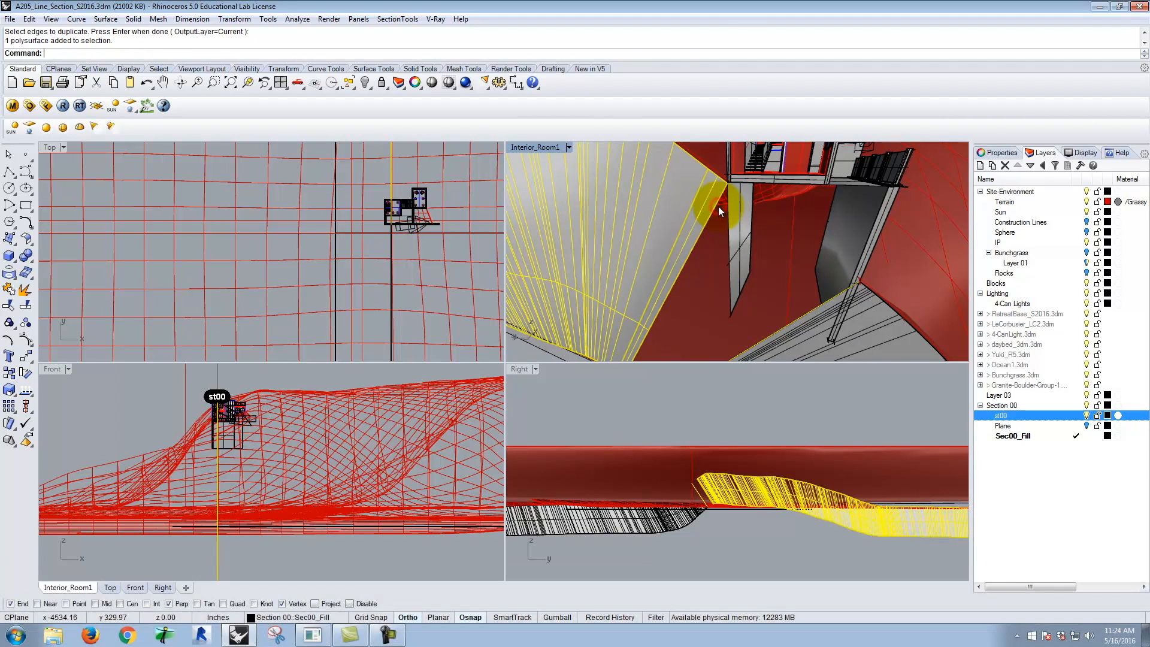
key(Return)
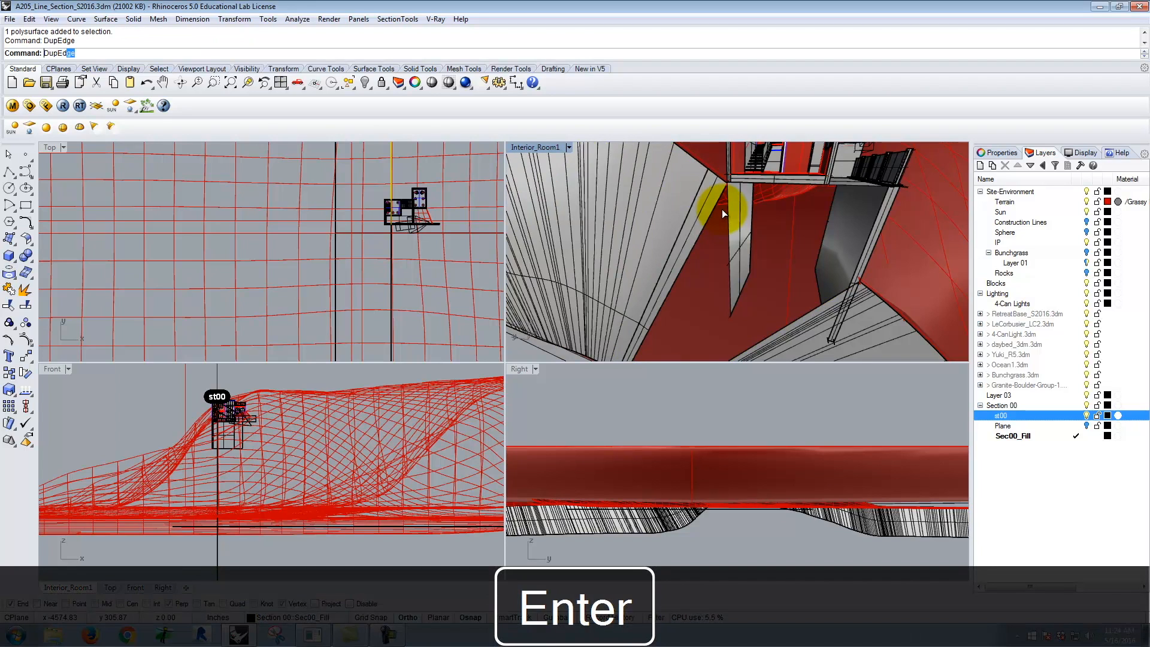
click(708, 233)
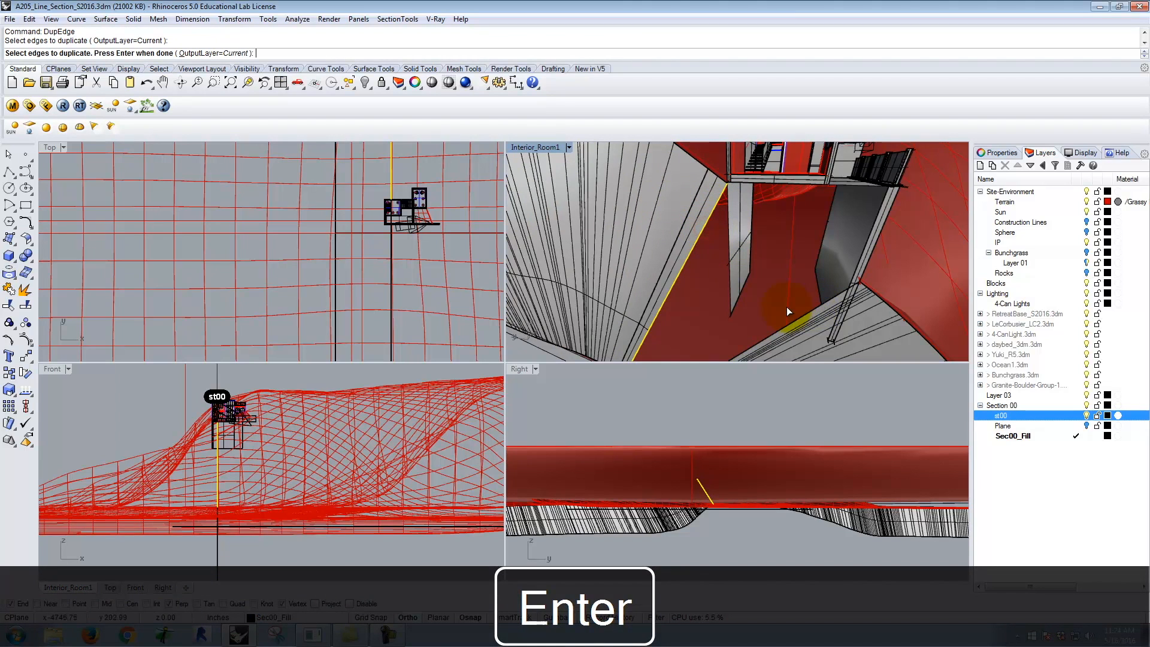
key(Return)
Loft a surface between the two duplicated edge curves across the gap beneath the building, with the Normal style and no simplification.
click(799, 317)
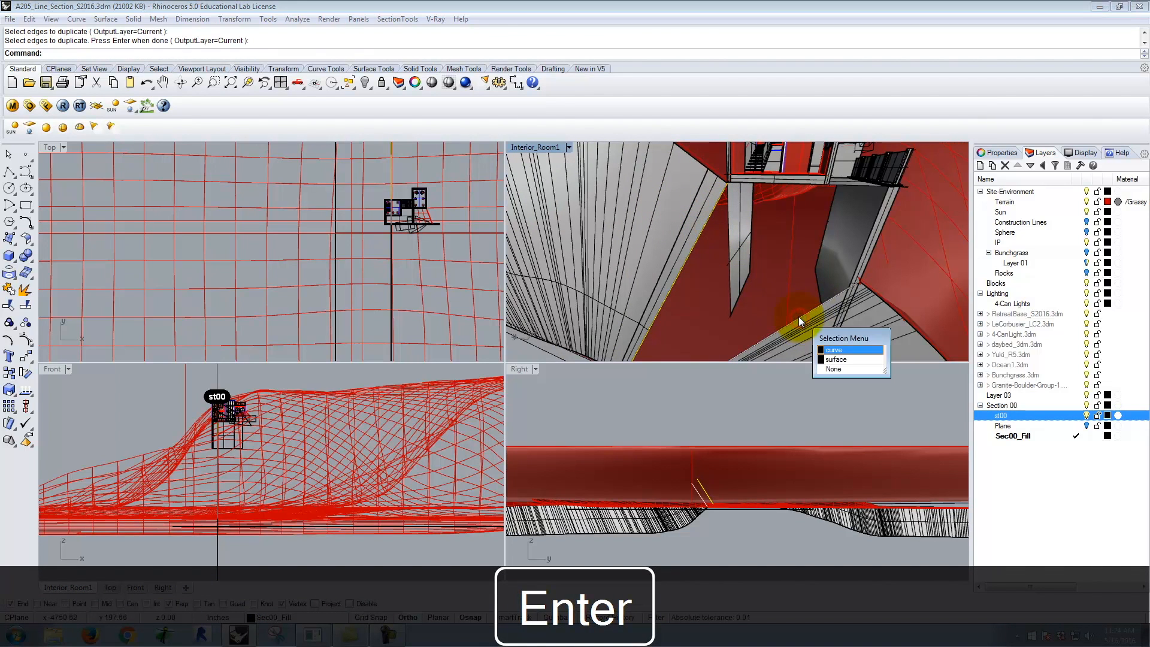
click(834, 350)
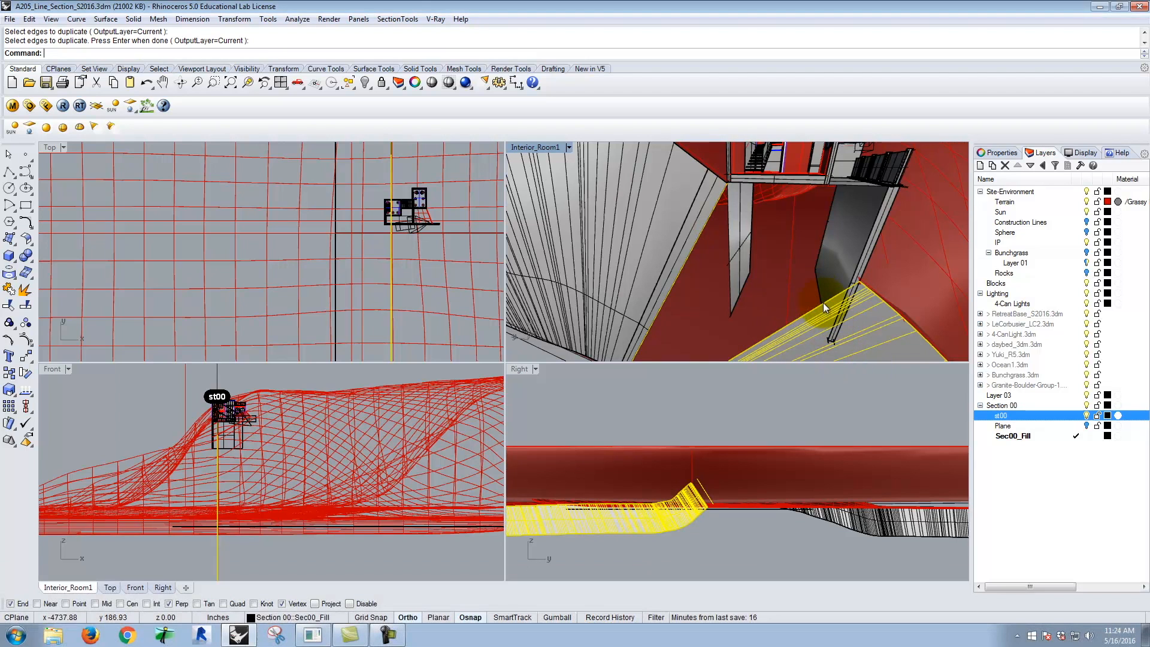
click(823, 303)
click(850, 332)
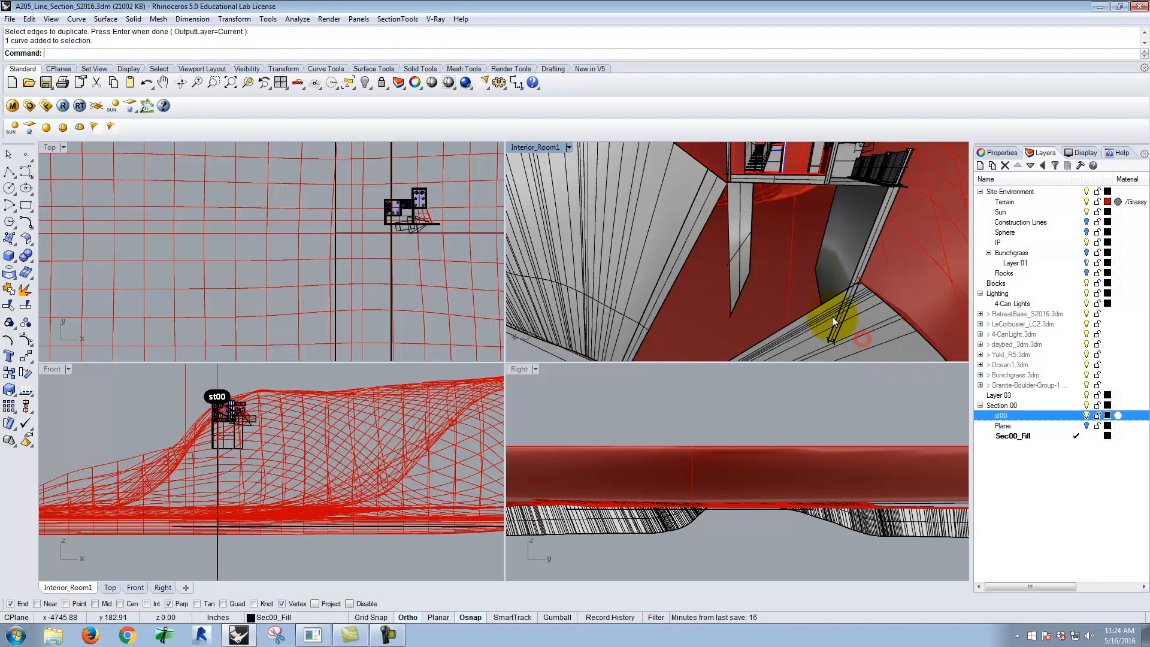
click(713, 217)
text(loft)
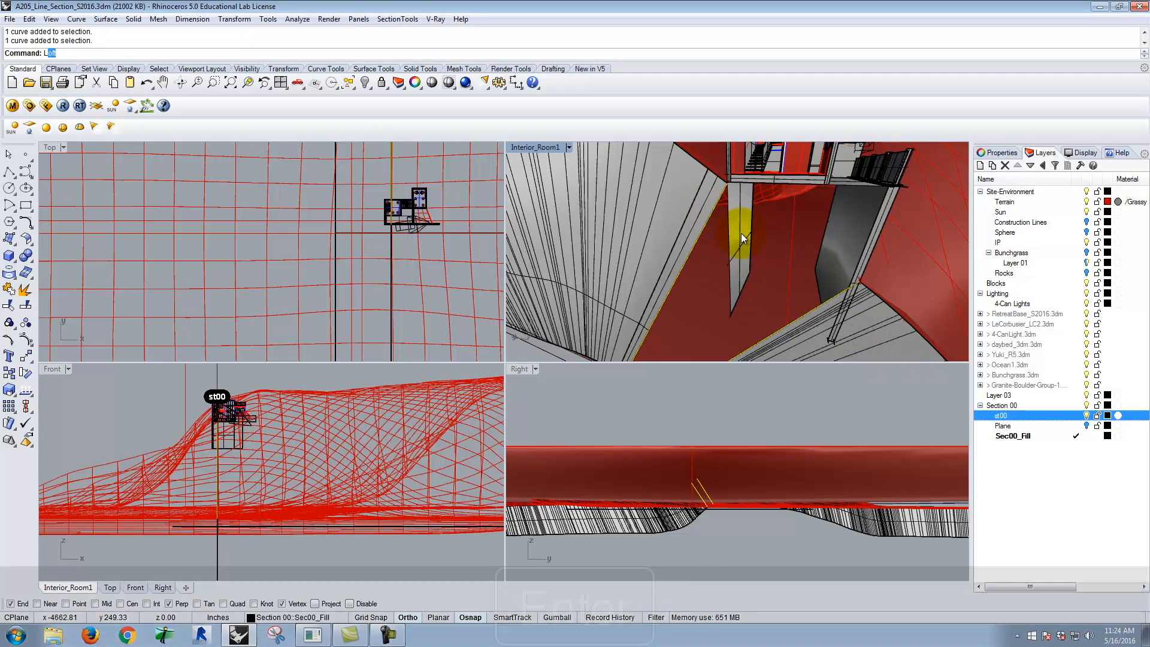
key(Return)
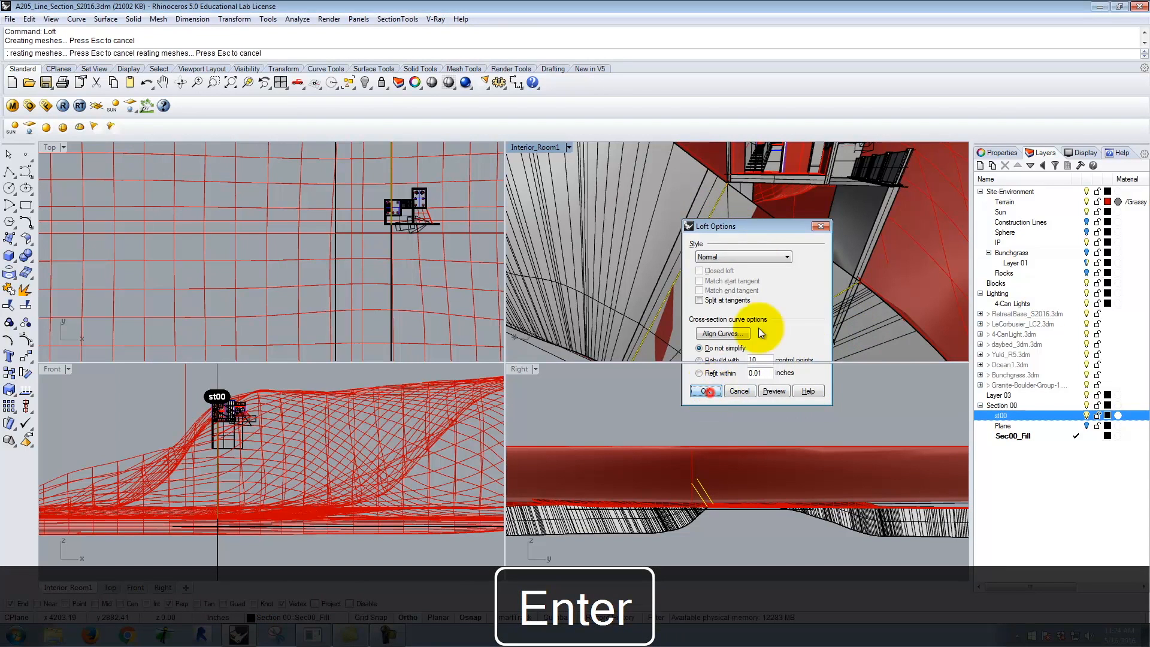
click(706, 391)
With intersection snapping enabled, create a surface from corner points to fill the remaining gap between the building's underside, deck edge and terrain fill.
scroll(879, 178, up, 3)
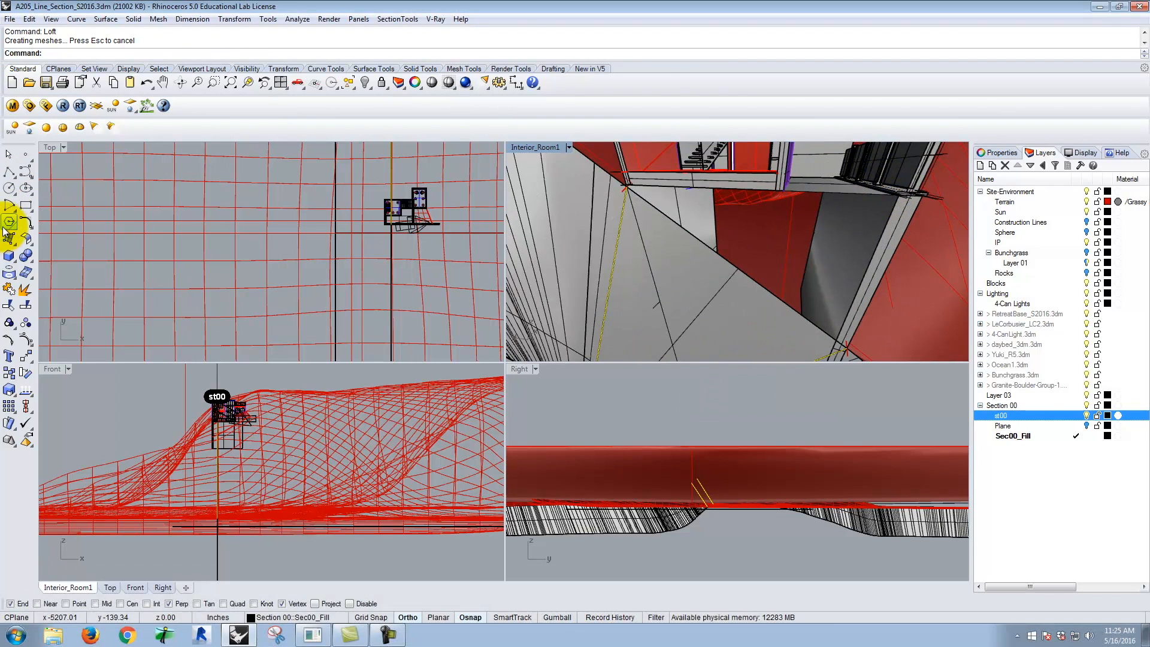
click(9, 239)
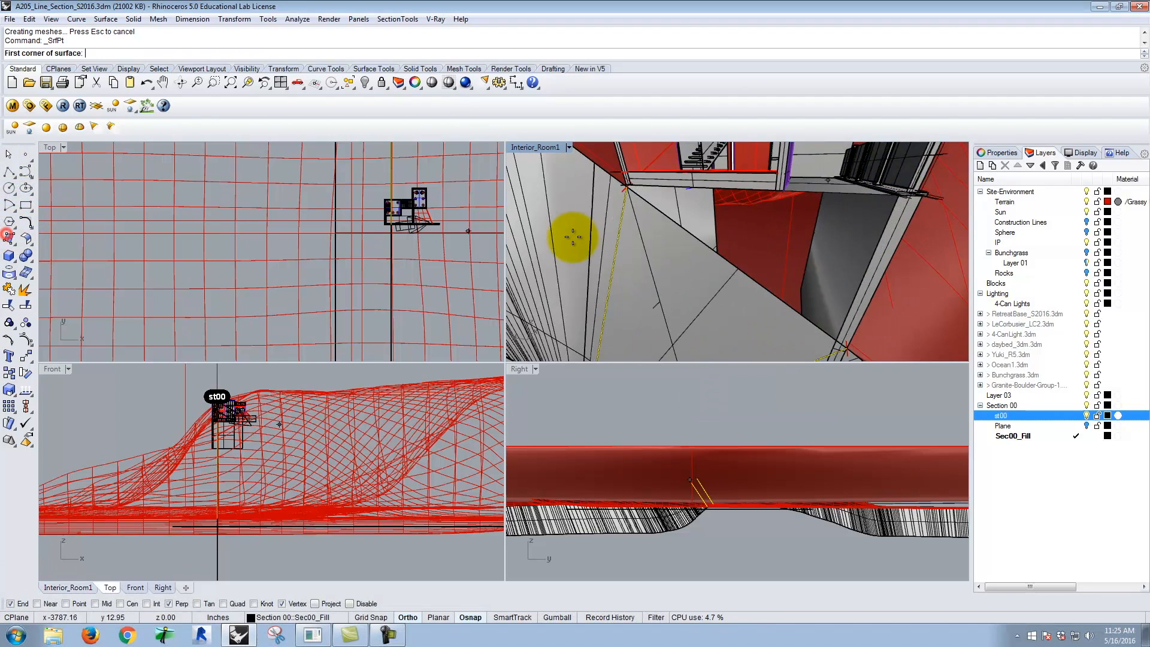
click(626, 186)
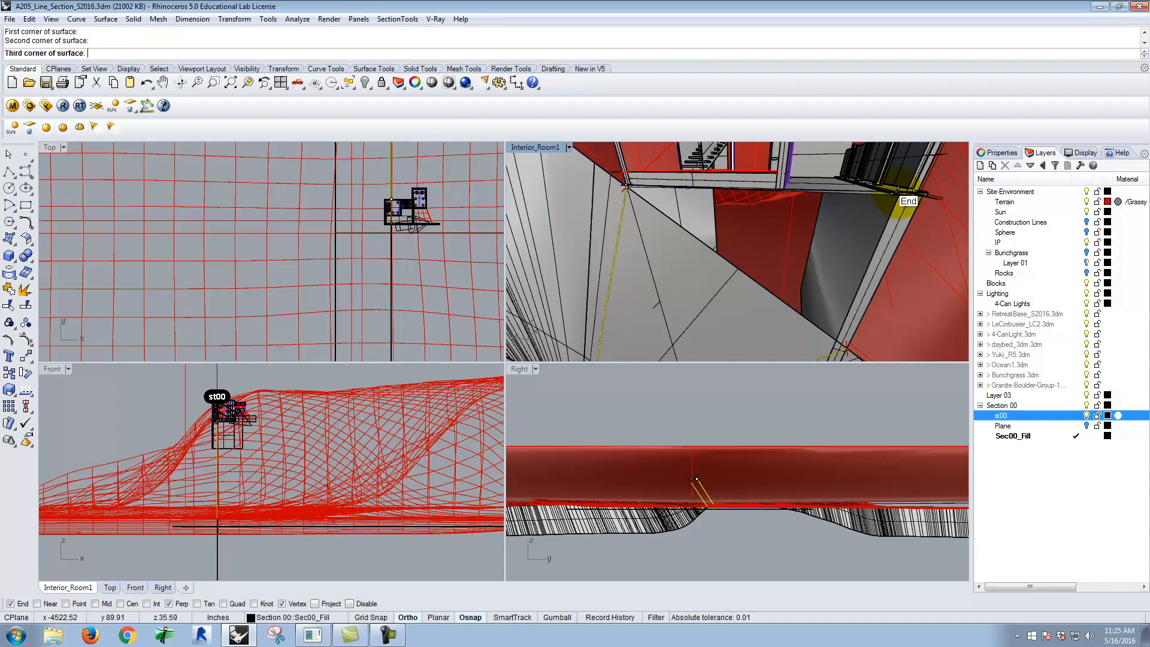
click(911, 193)
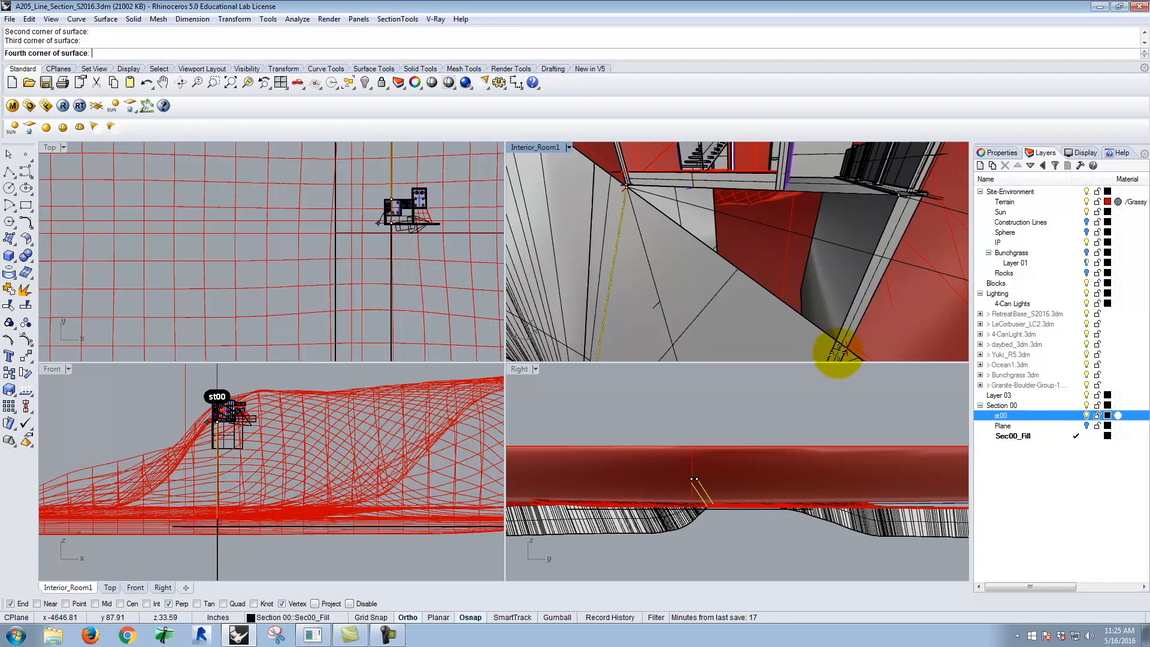
scroll(830, 270, down, 4)
scroll(850, 317, up, 3)
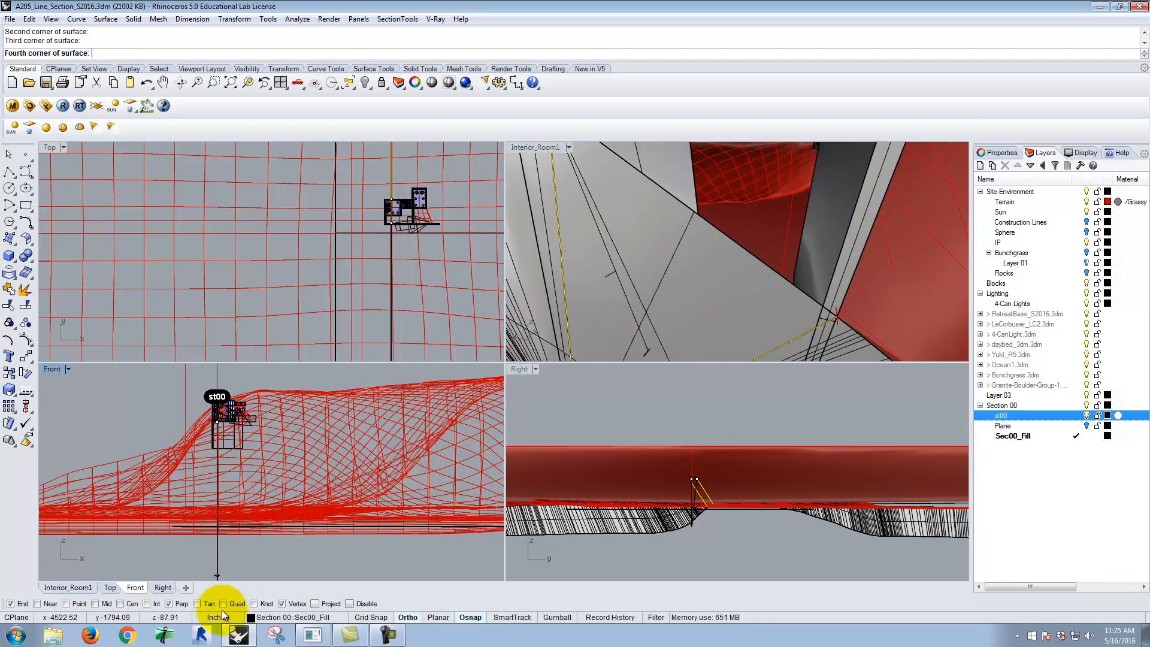
click(146, 604)
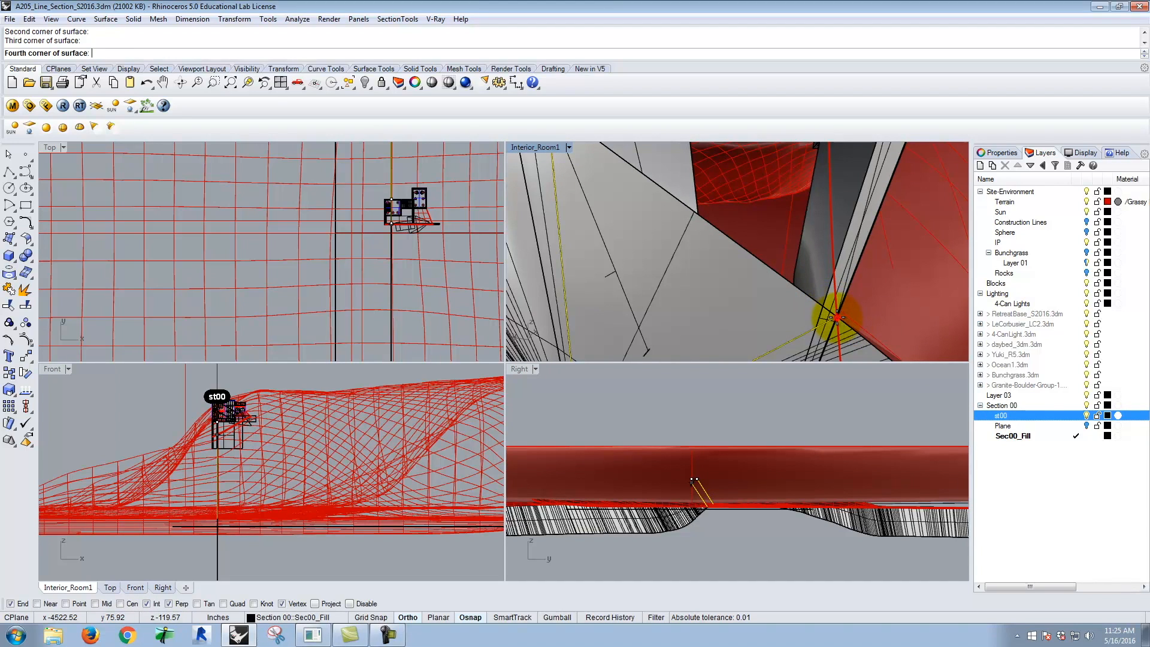
click(839, 318)
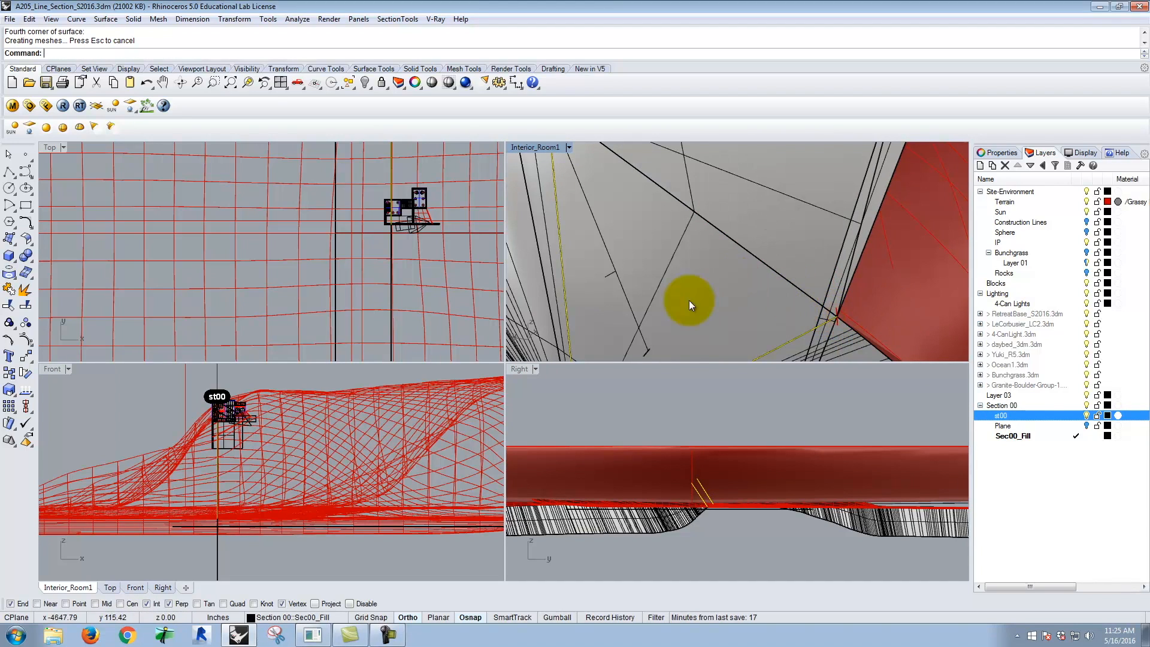
Examine the filled terrain cut and the area beneath the building from several angles for remaining gaps.
scroll(690, 301, down, 8)
mouse_move(811, 293)
right_down()
mouse_move(798, 284)
mouse_move(839, 301)
mouse_move(804, 243)
mouse_move(847, 246)
mouse_move(815, 275)
right_up()
key(Escape)
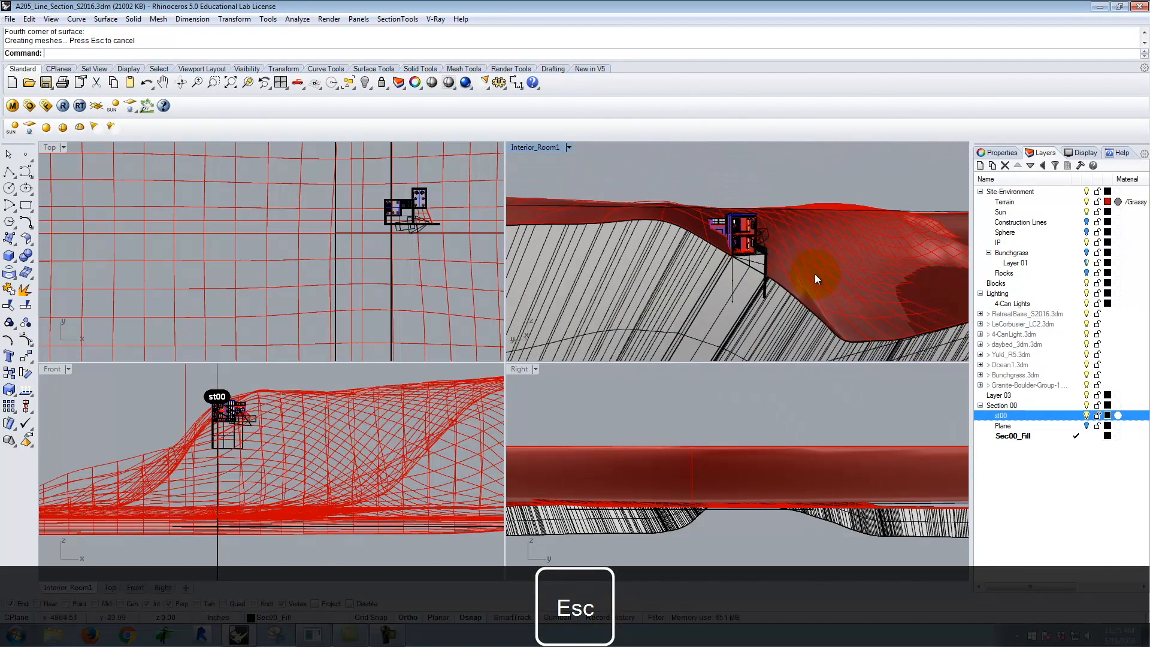
scroll(779, 287, up, 9)
scroll(739, 267, down, 5)
right_drag(818, 288, 721, 290)
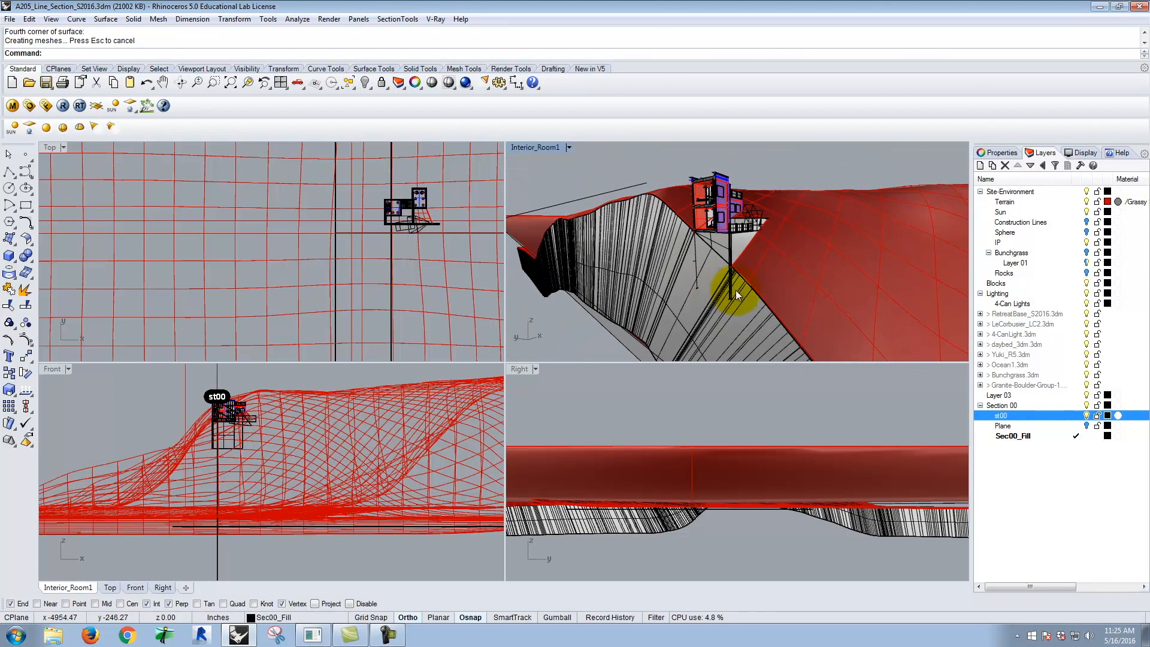
scroll(749, 271, up, 4)
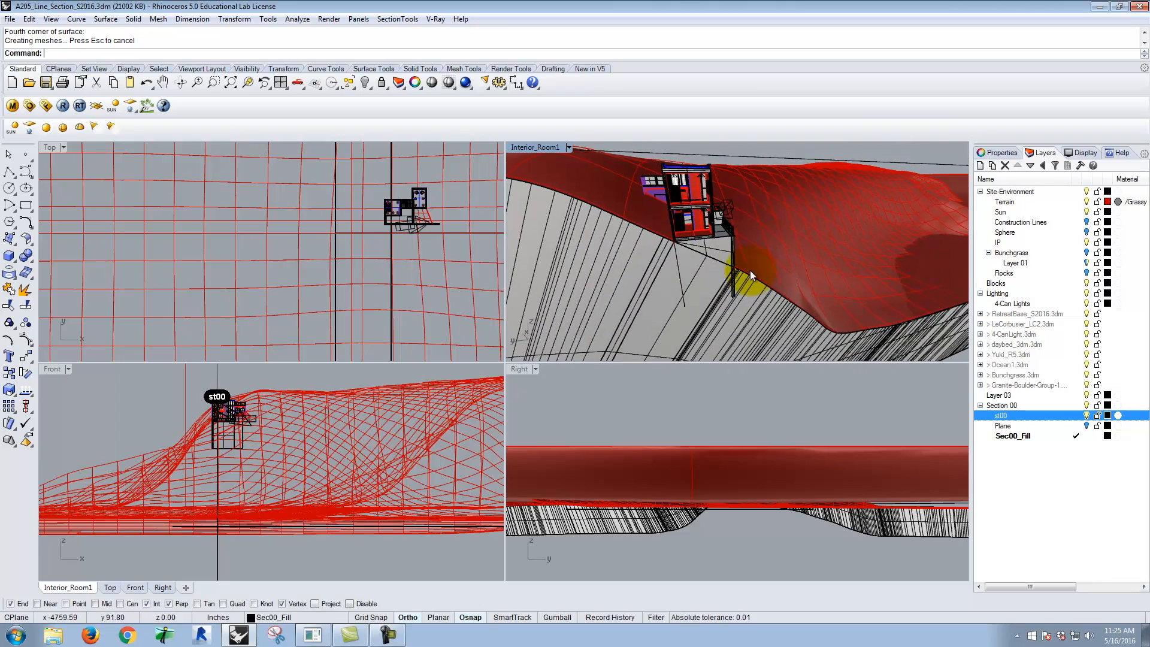
scroll(709, 224, up, 5)
Maximize the Interior_Room1 viewport and set it to the Left view, framed on the cut building and terrain.
double_click(545, 146)
scroll(541, 377, down, 6)
right_drag(596, 401, 567, 367)
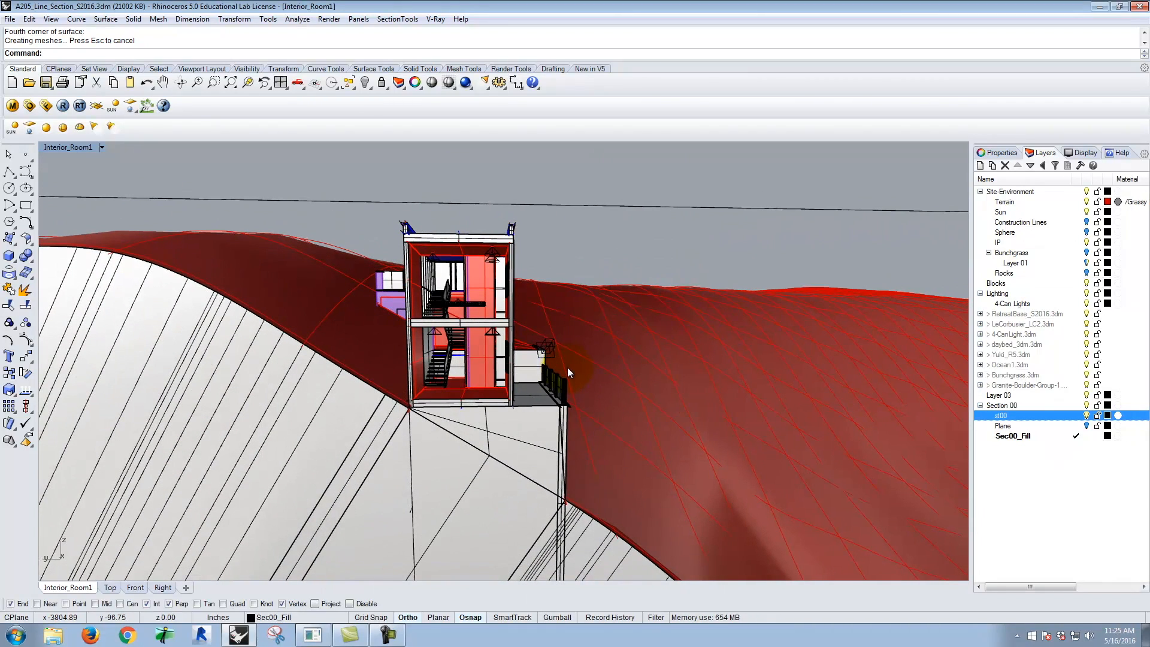
click(106, 148)
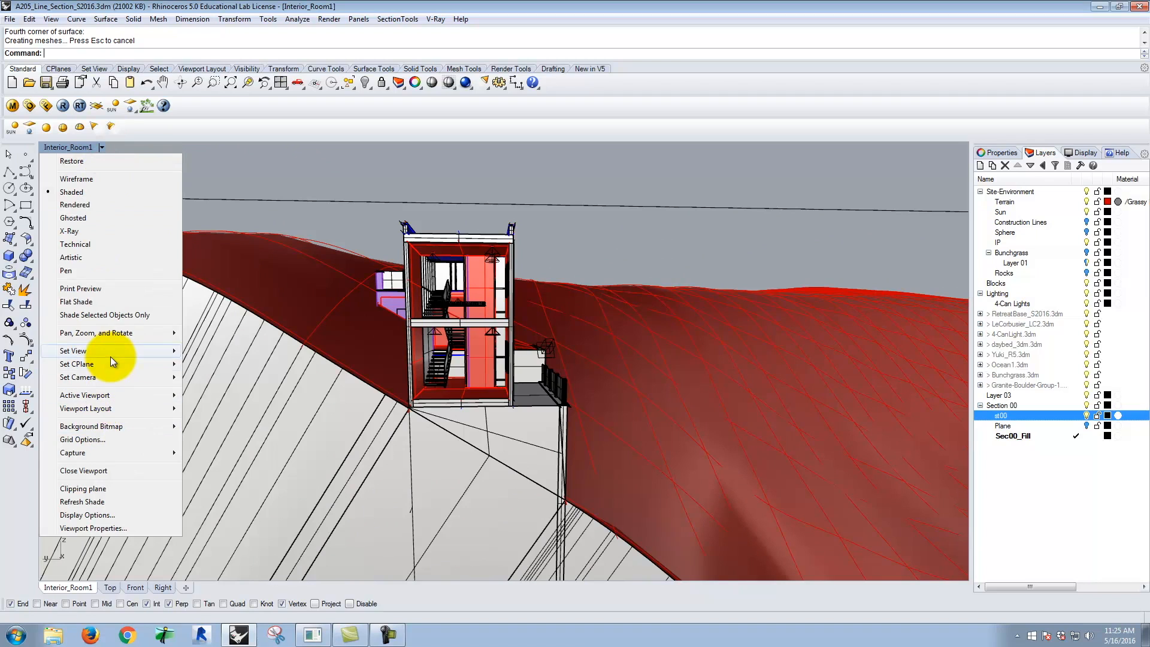
mouse_move(110, 352)
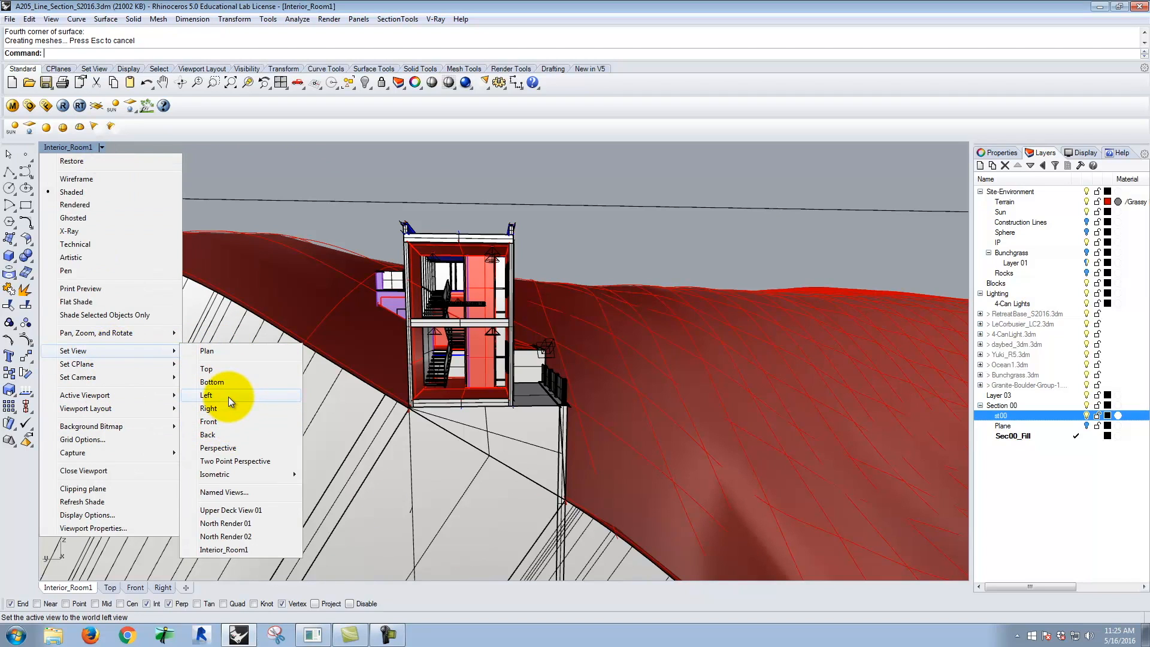
click(228, 397)
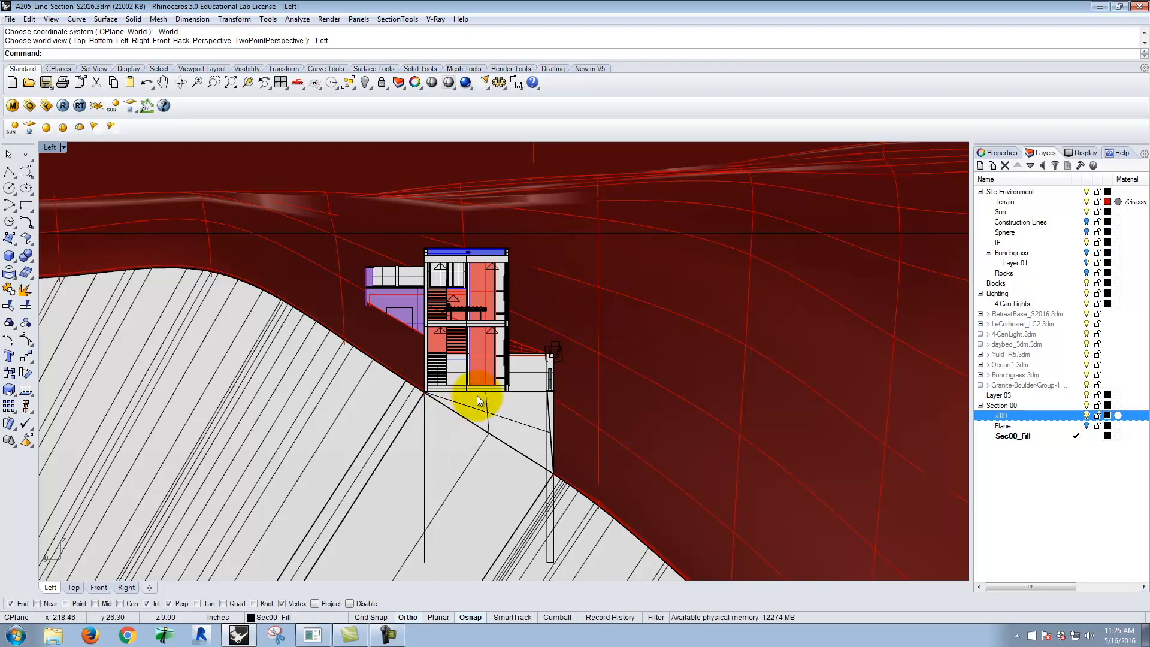
scroll(613, 440, down, 5)
scroll(562, 421, up, 4)
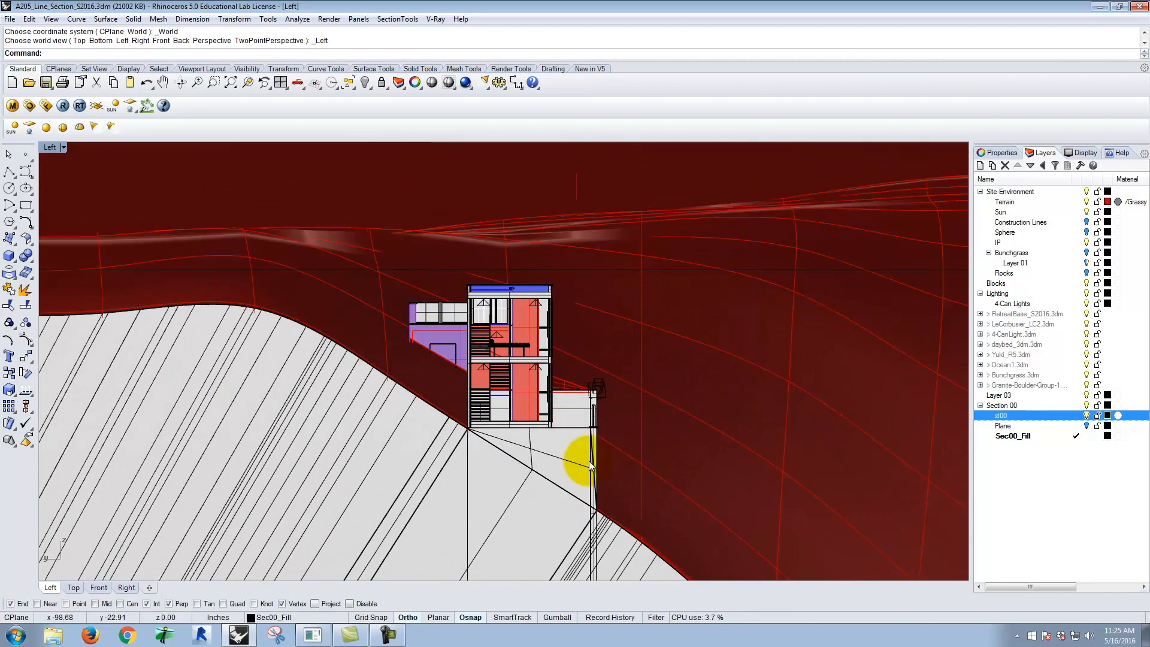
scroll(621, 508, down, 1)
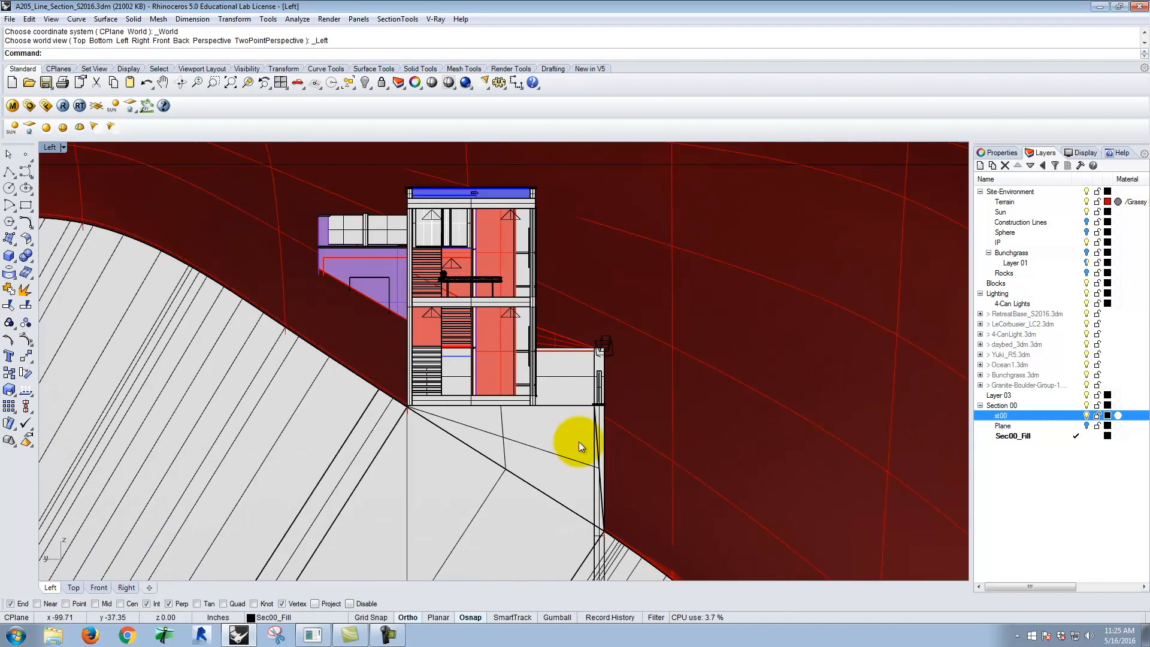
click(492, 279)
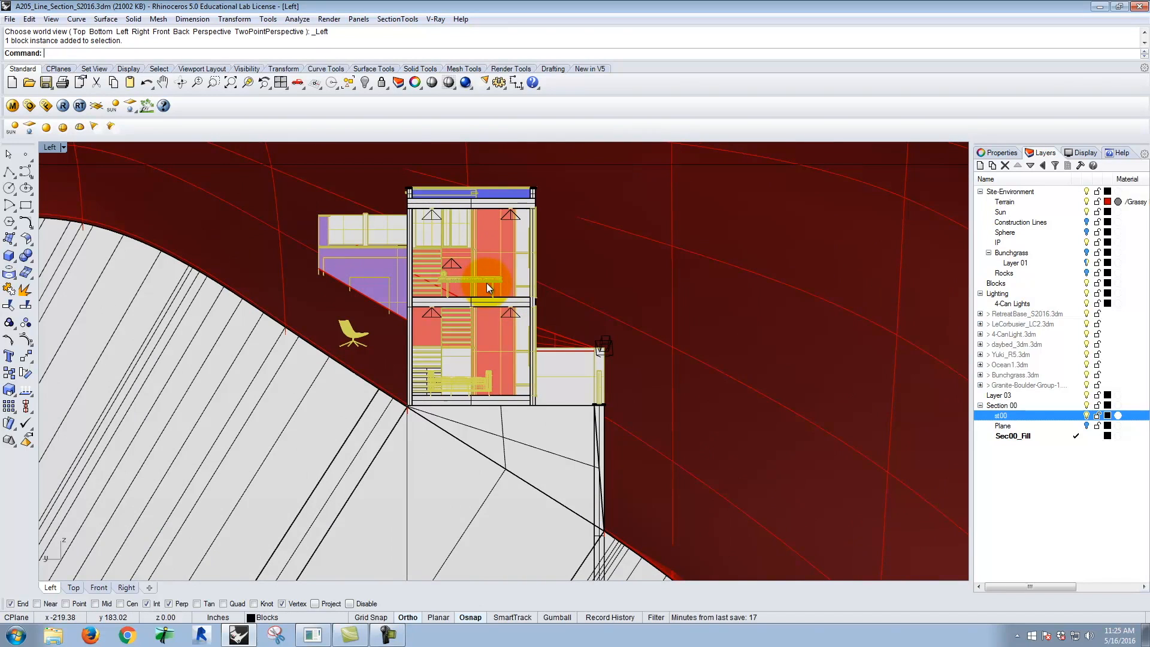
key(Escape)
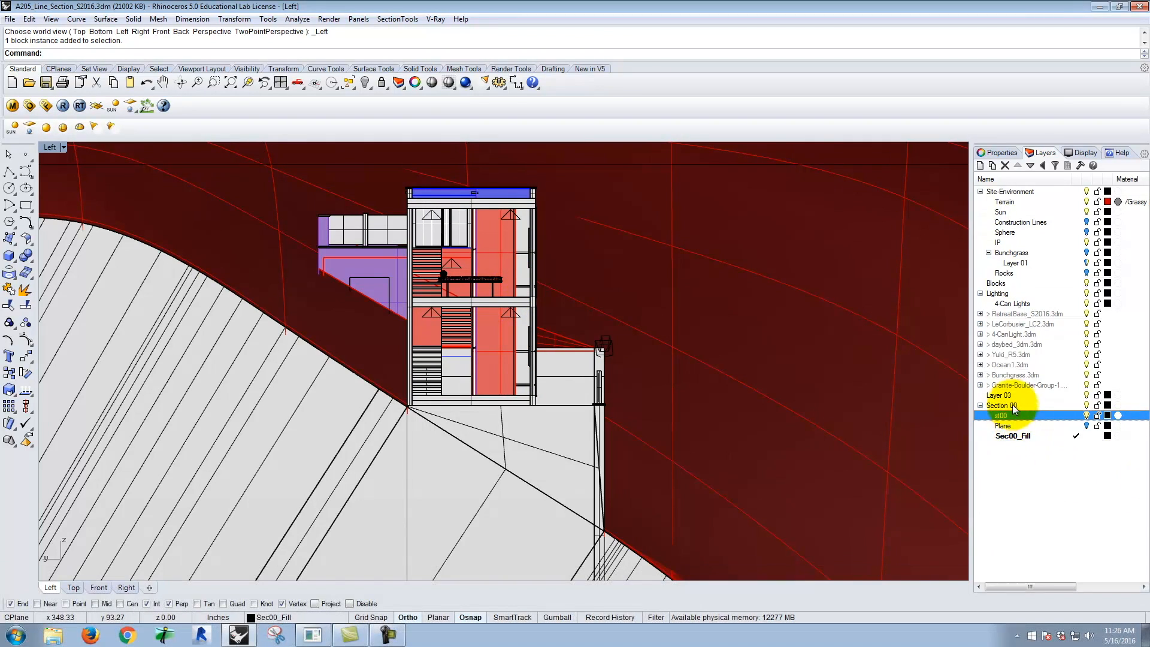
Frame the cut building with its surrounding terrain and save the current view as a named view called Section00.
scroll(471, 360, down, 3)
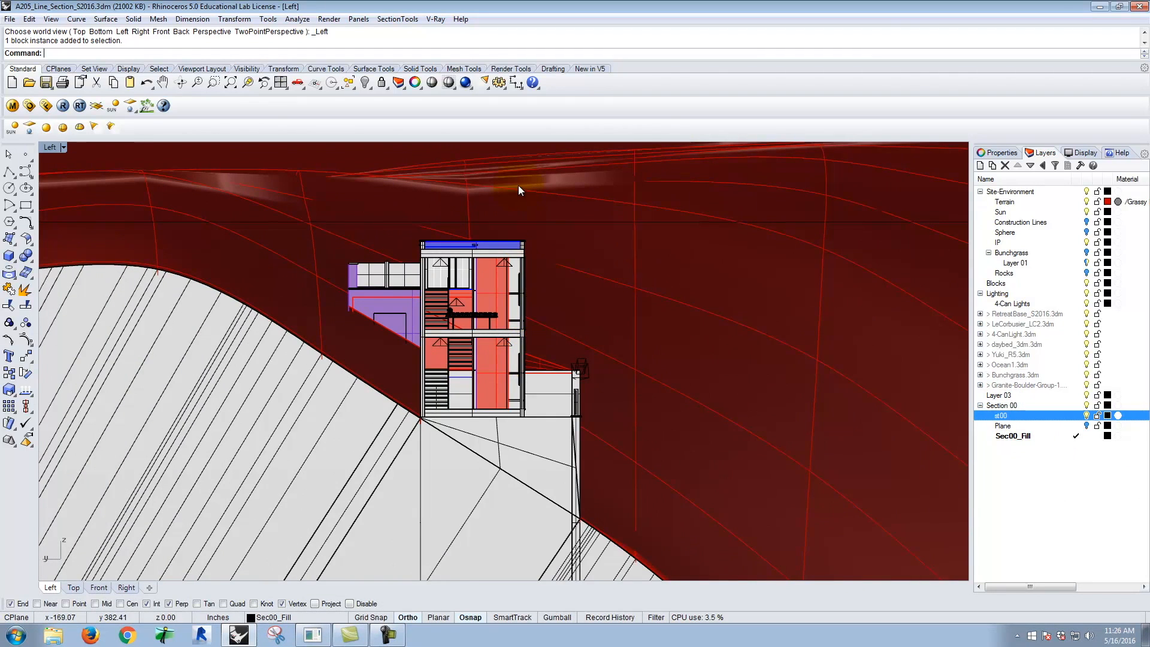
scroll(503, 359, up, 3)
scroll(512, 372, down, 2)
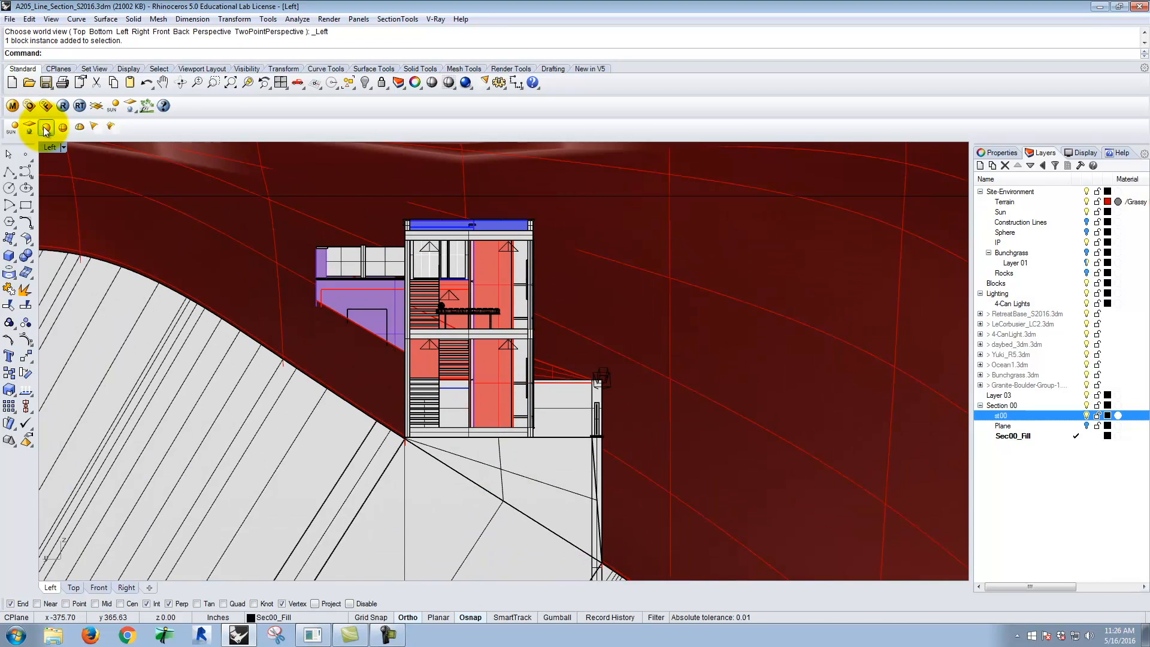
click(63, 147)
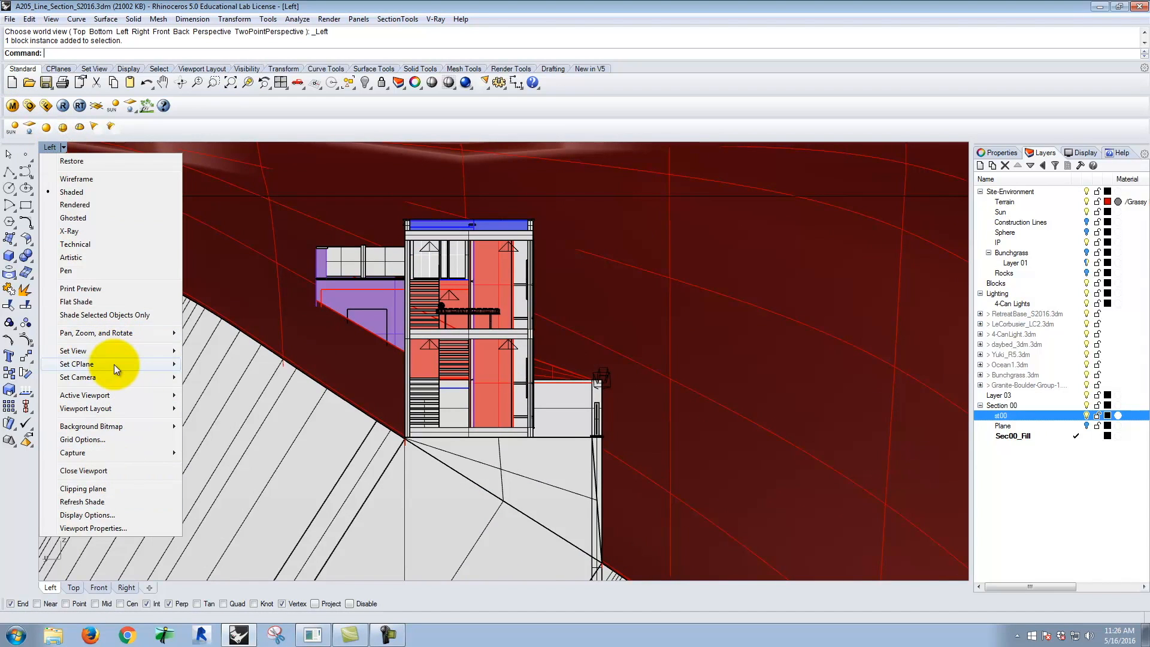
mouse_move(142, 350)
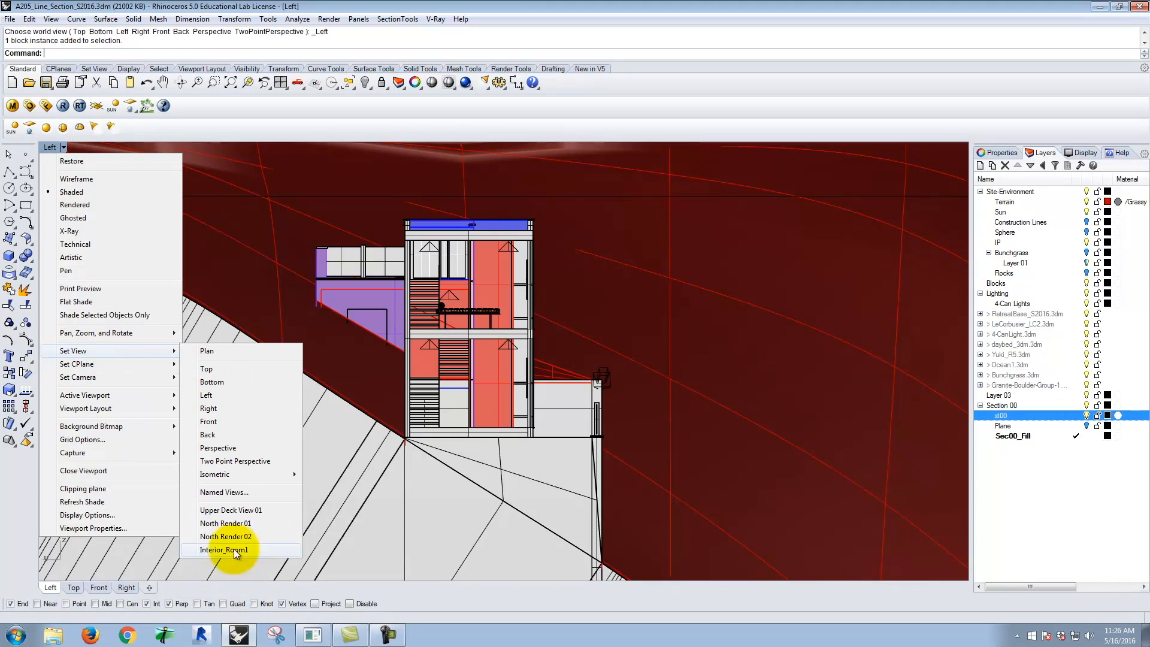
click(253, 492)
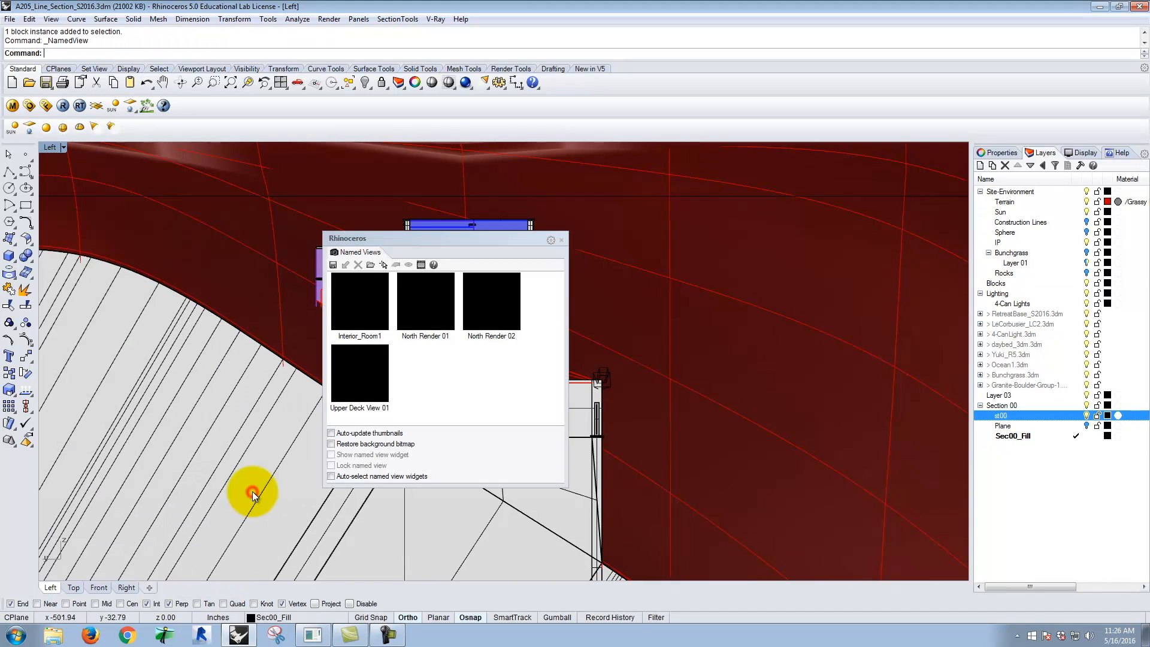
click(332, 264)
text(Section00)
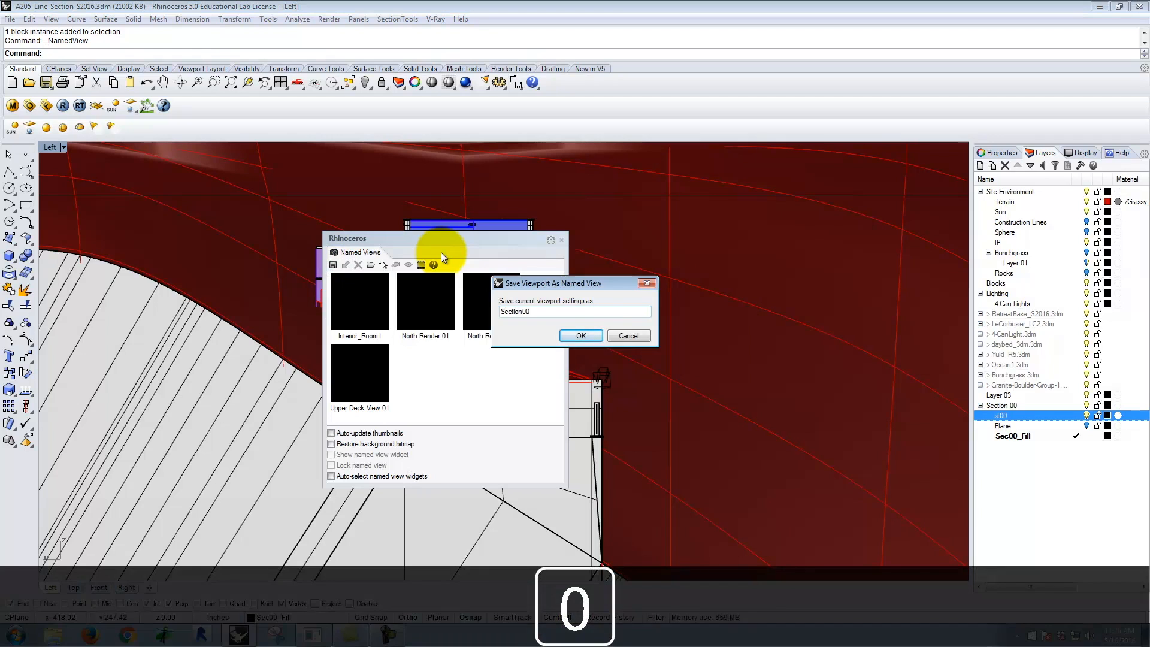
click(593, 334)
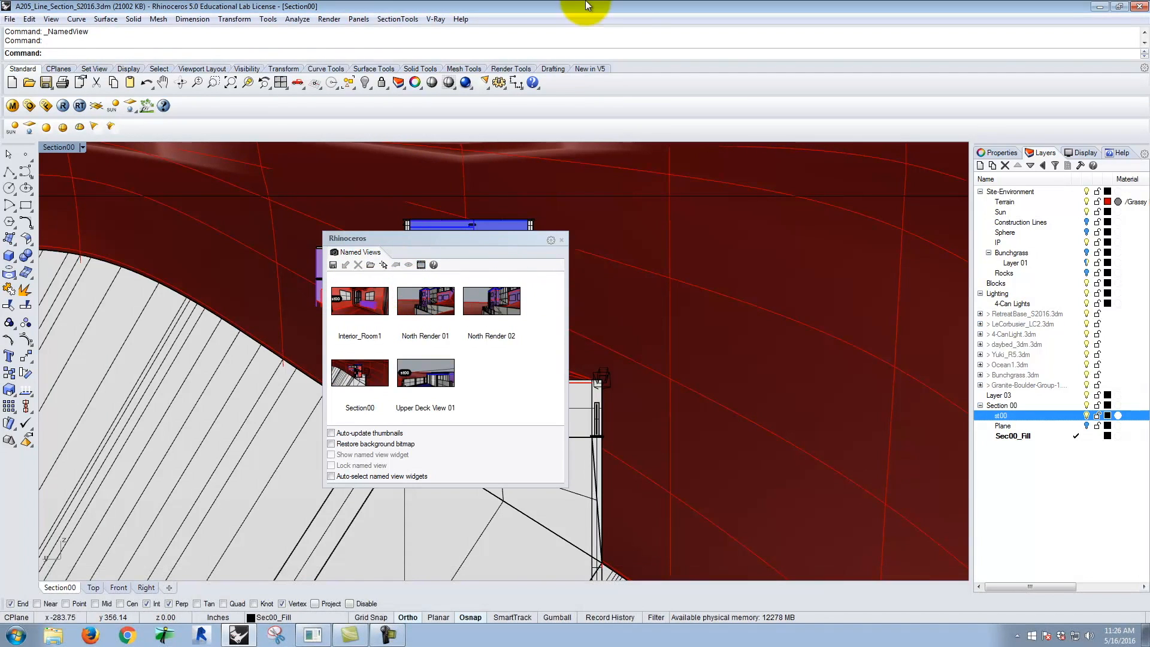
click(561, 240)
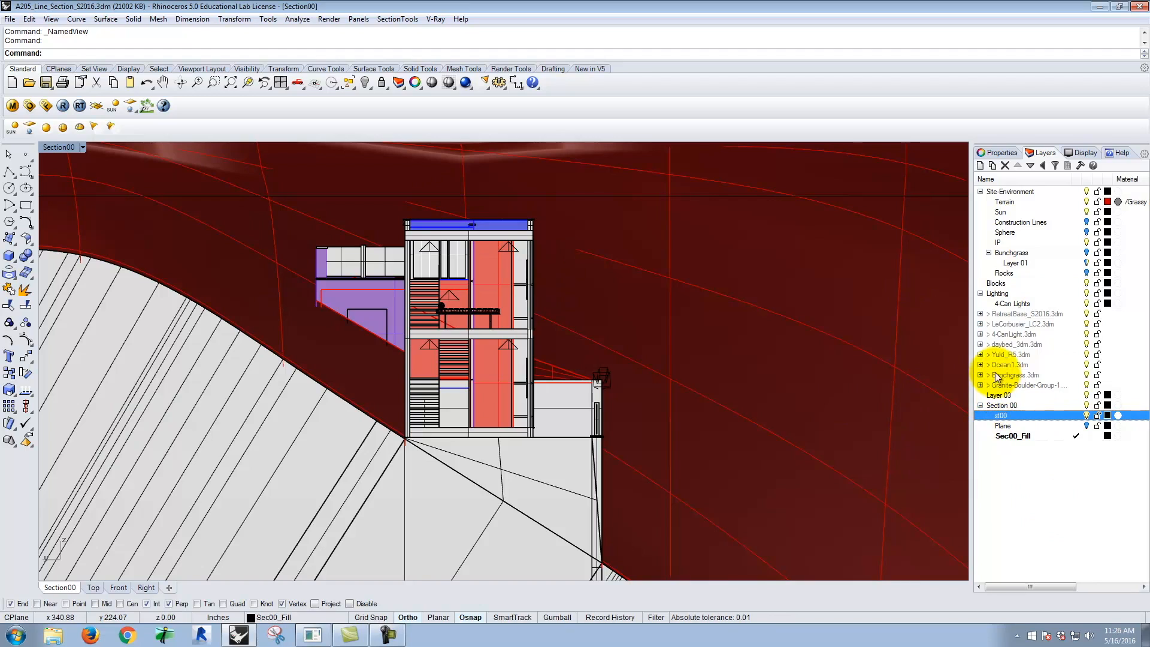
Hide the daybed_3dm.3dm layer.
click(1004, 346)
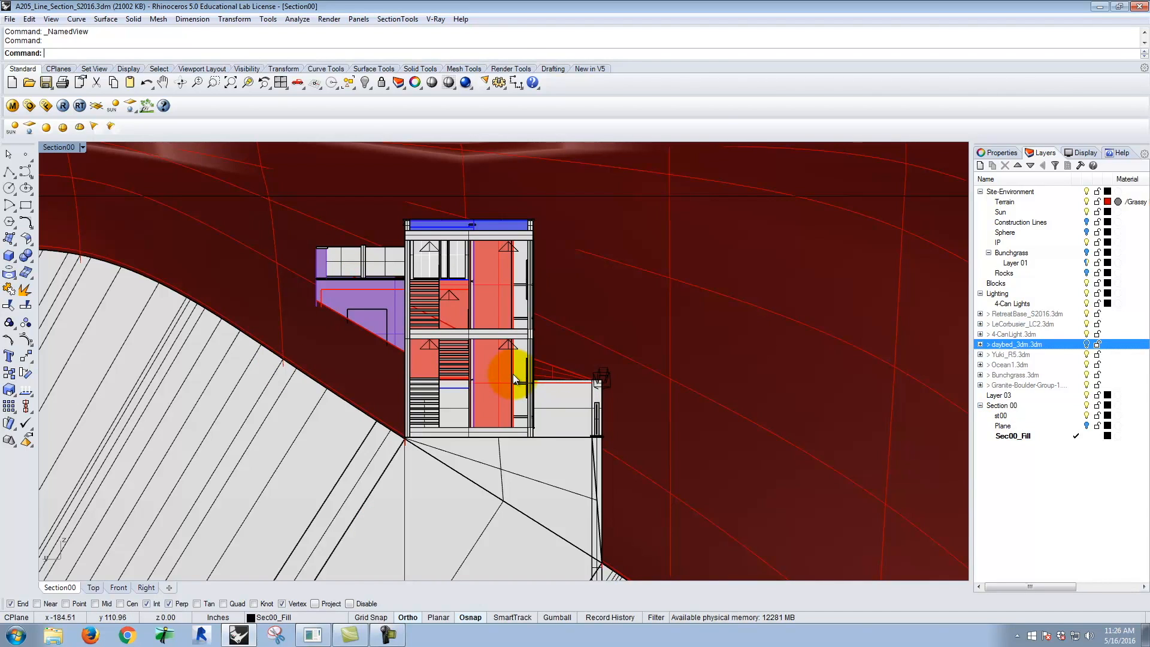
text(Make2D)
key(Return)
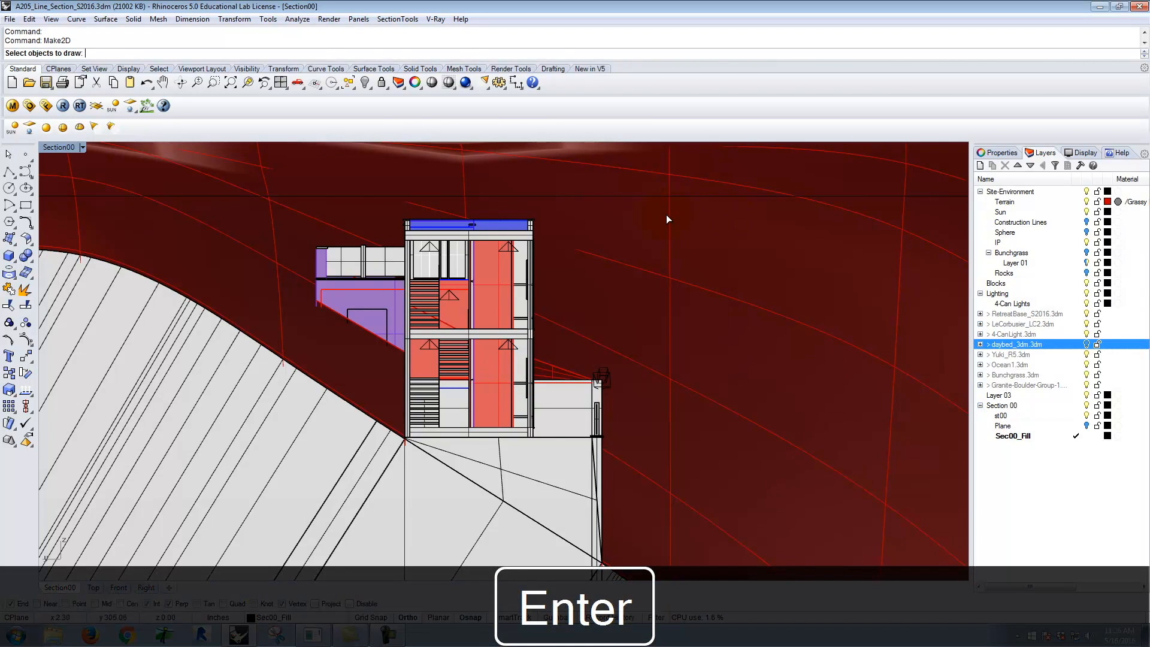
key(Escape)
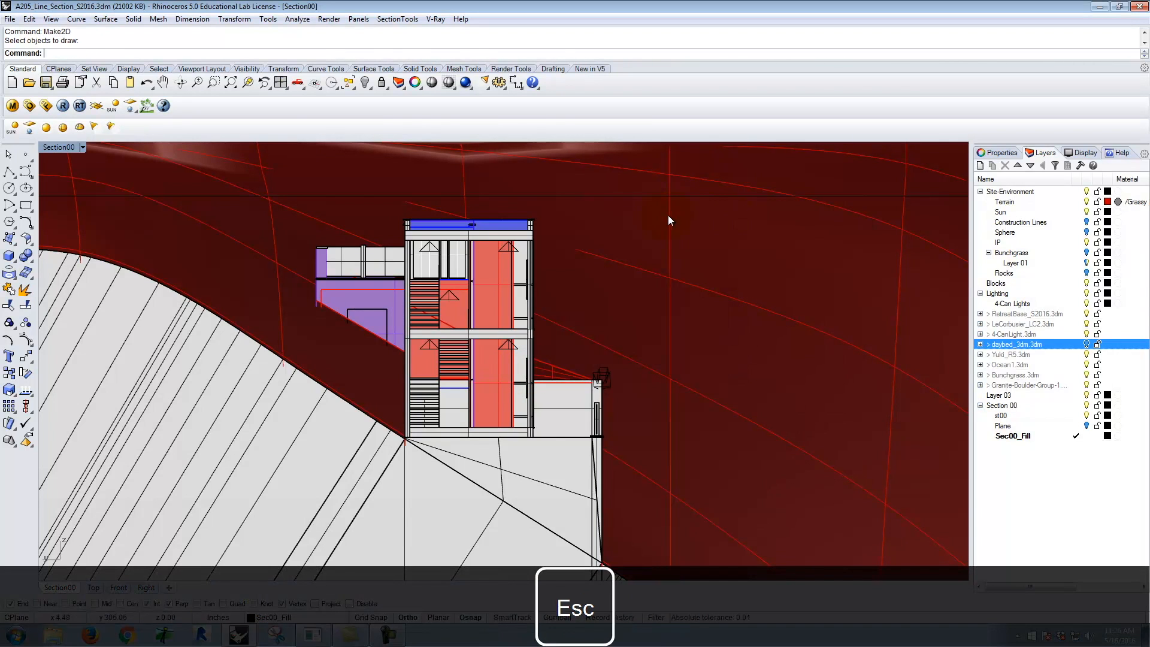
Show the Section00 viewport's camera and return to the four-viewport layout, framing the camera in the Top view.
click(82, 148)
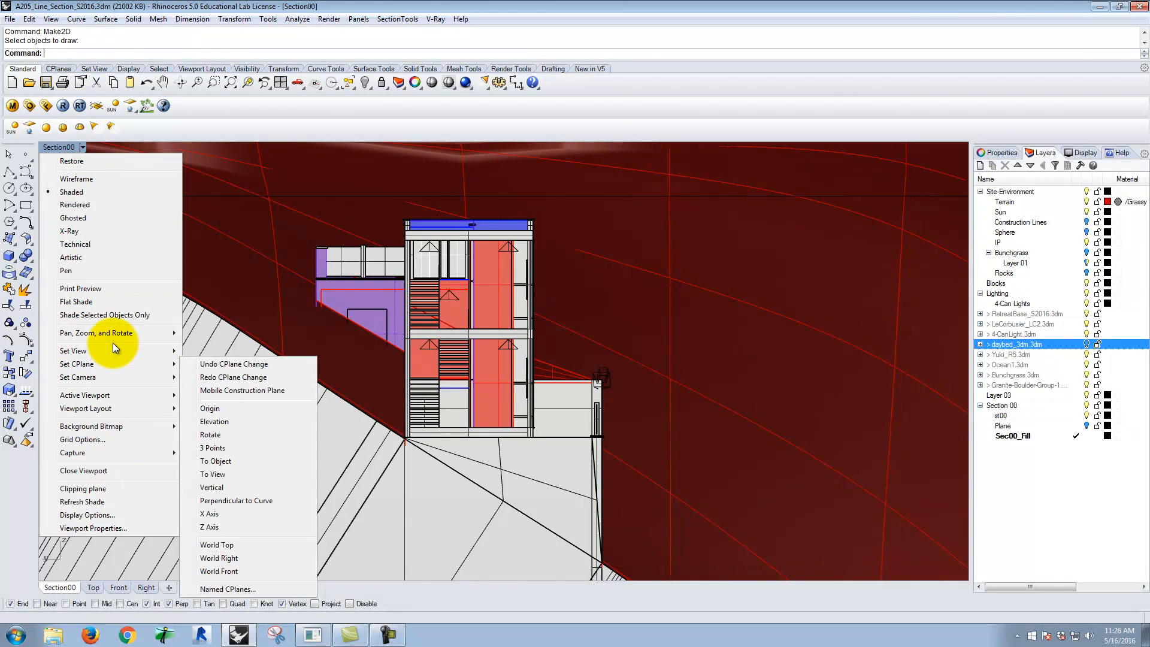
mouse_move(110, 377)
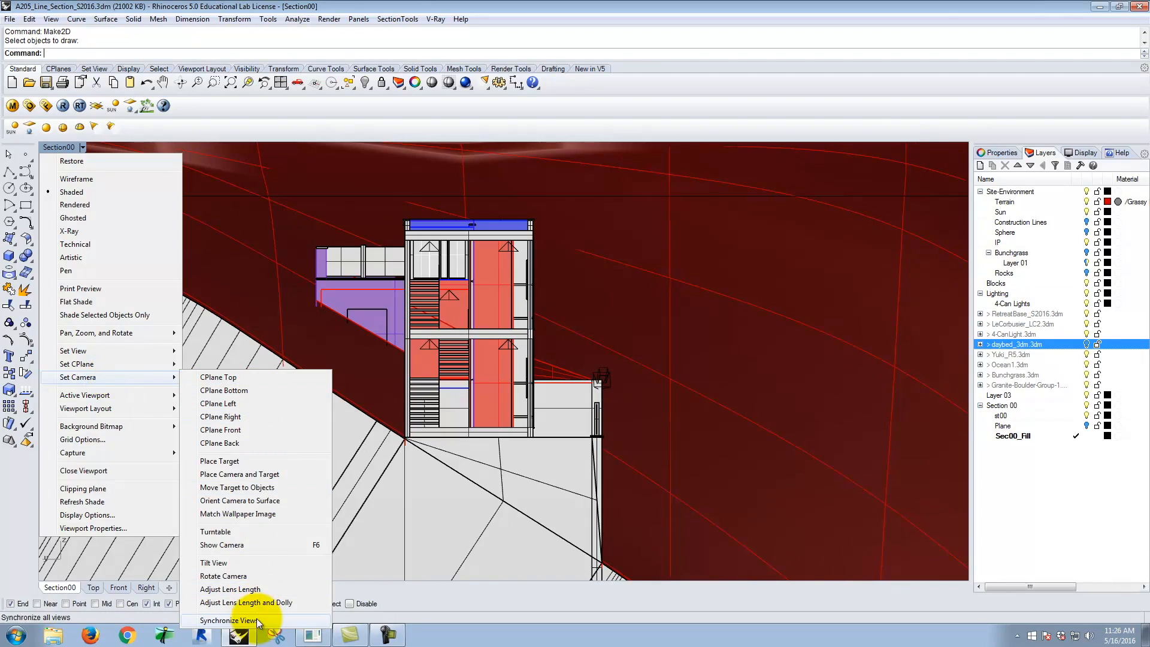
click(249, 547)
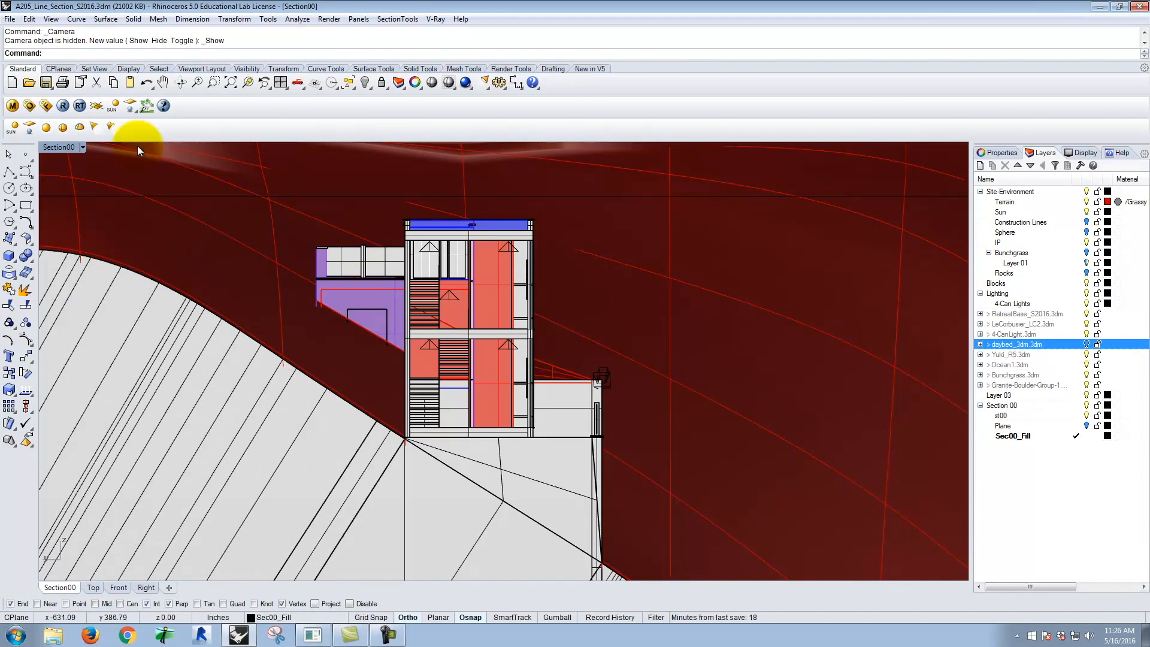
double_click(70, 148)
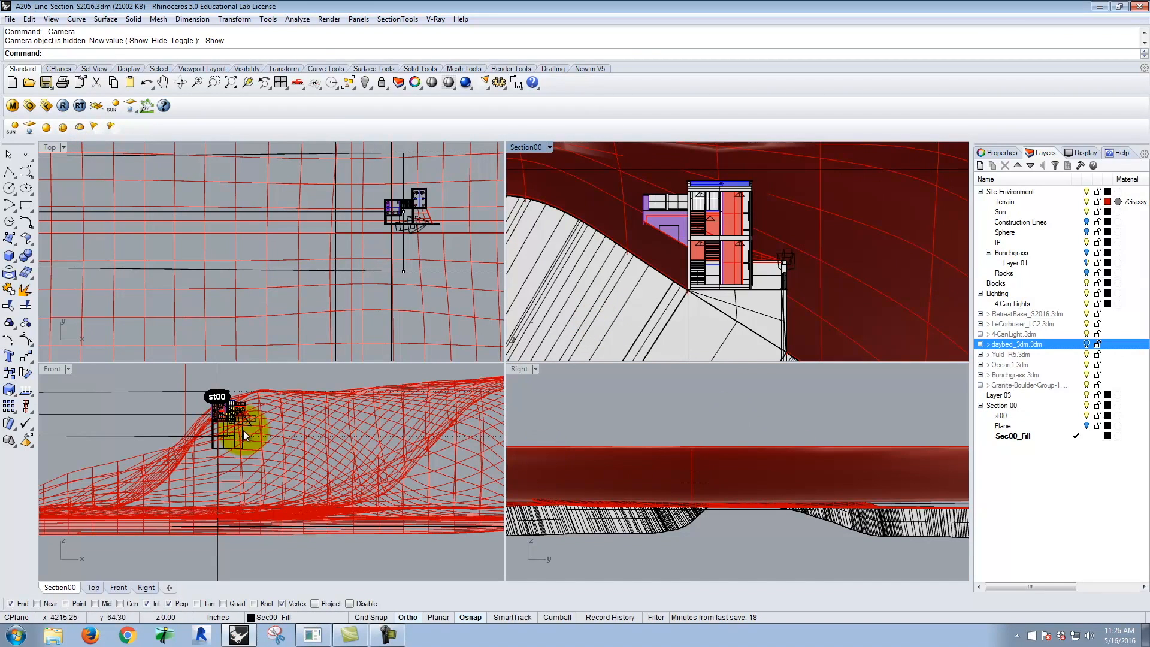
scroll(384, 267, down, 3)
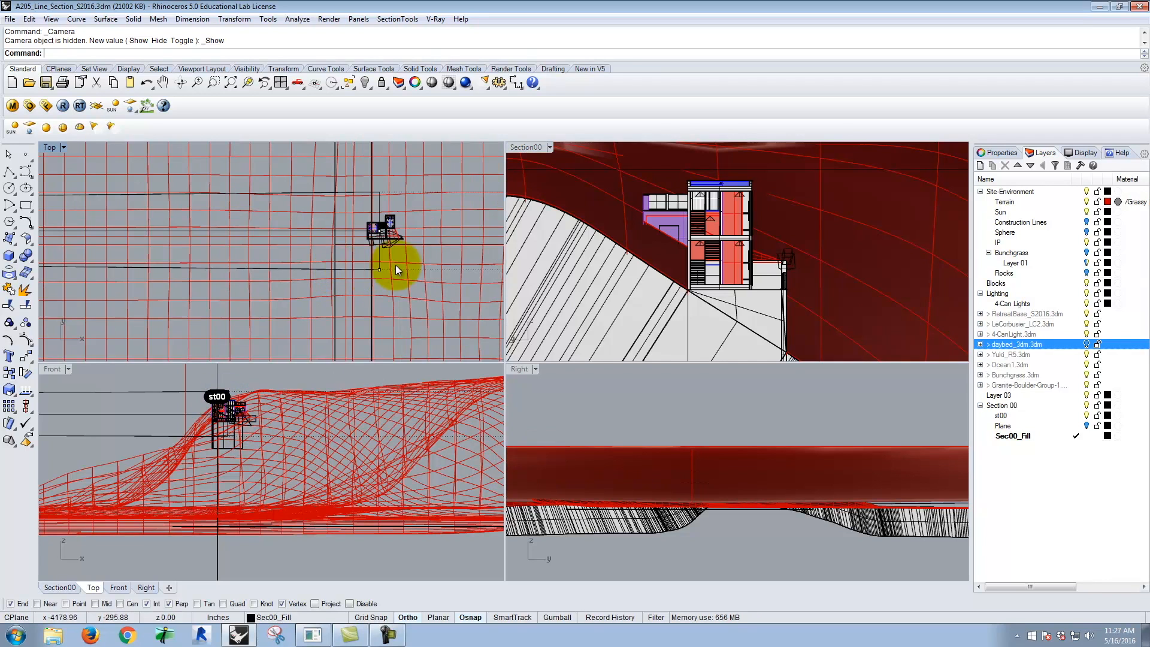
scroll(682, 446, down, 2)
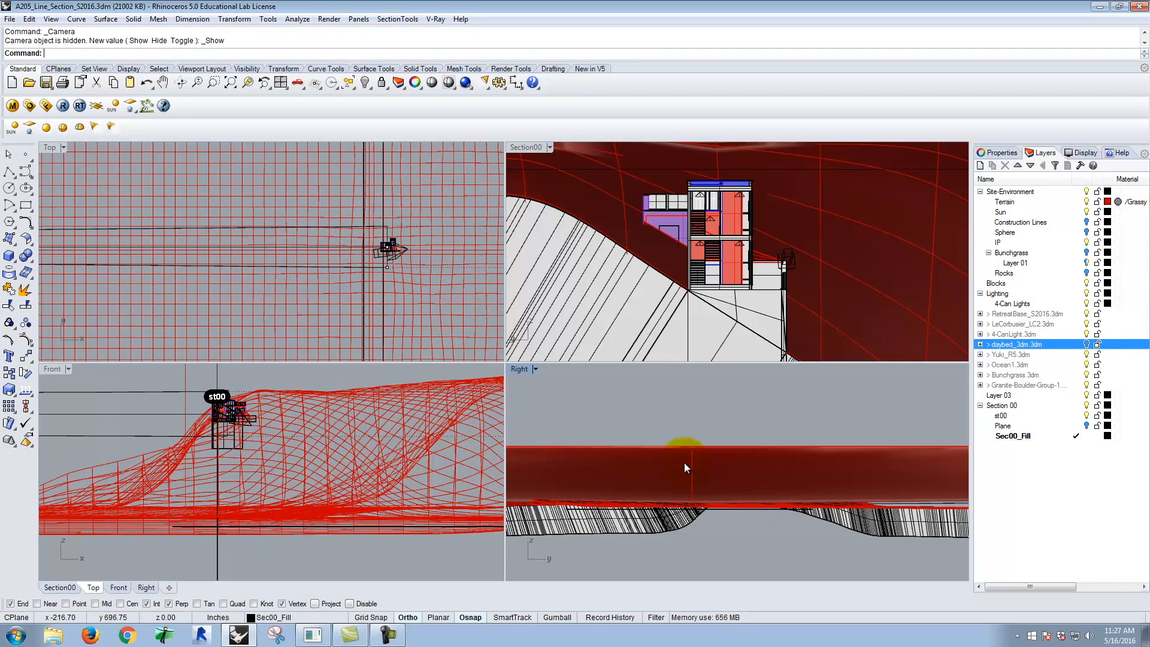
Set the Right viewport to a Perspective view and frame the building with the displayed camera frustum.
click(536, 369)
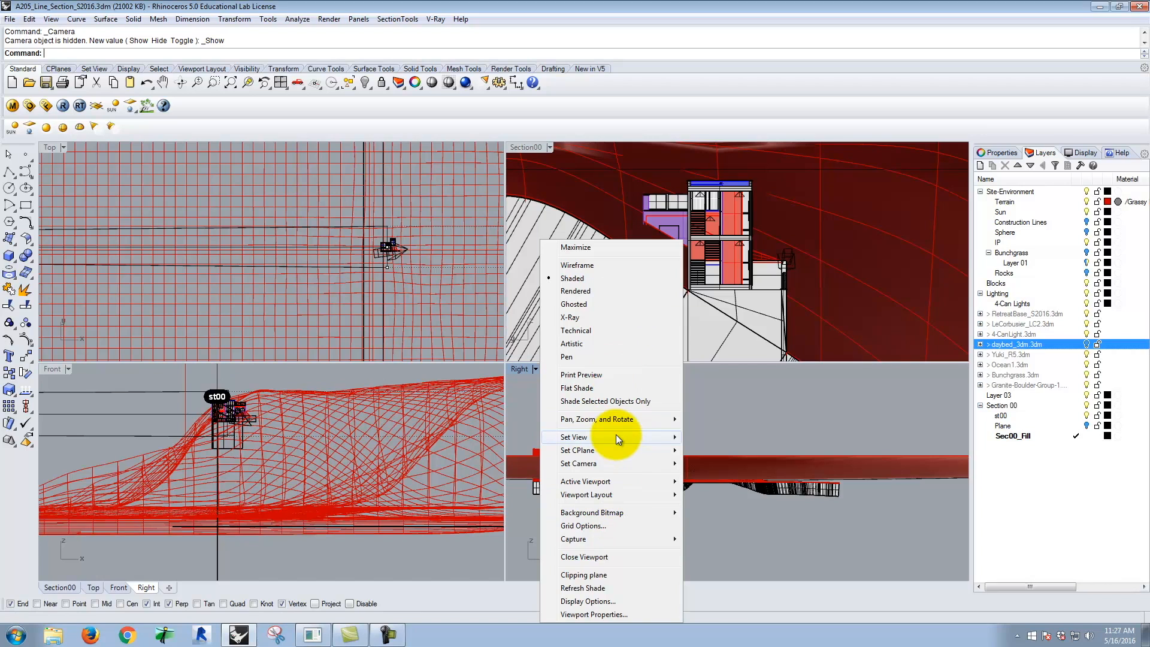
mouse_move(616, 436)
click(722, 322)
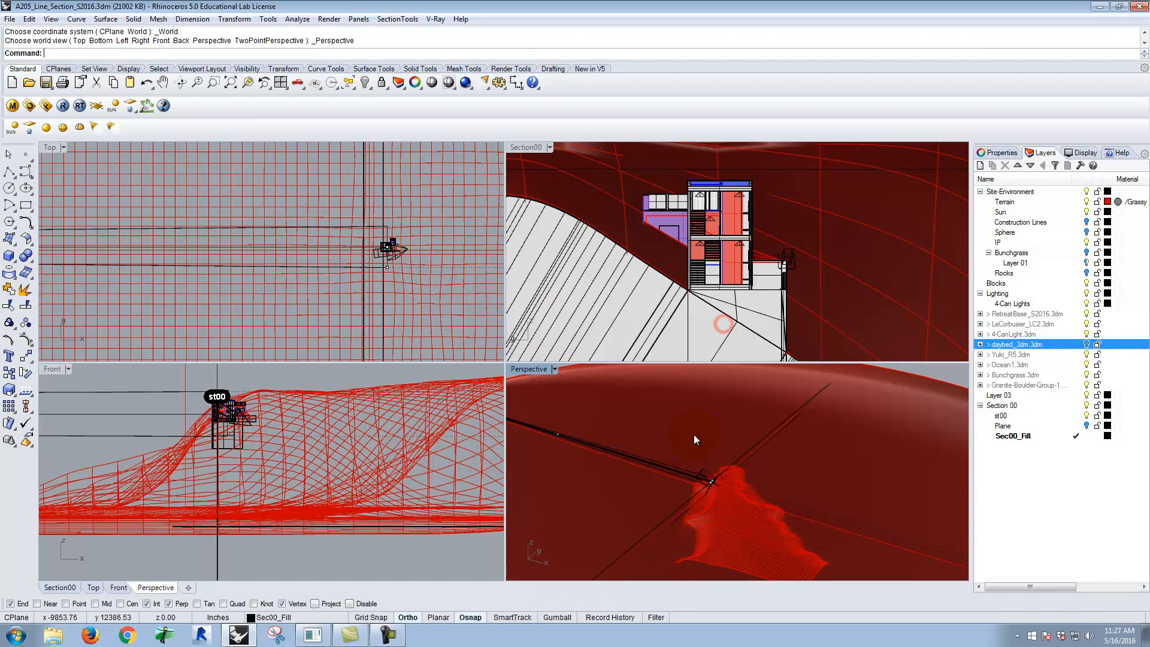
scroll(707, 487, up, 8)
scroll(748, 470, up, 5)
scroll(714, 418, up, 5)
mouse_move(772, 448)
right_down()
mouse_move(762, 448)
mouse_move(773, 448)
right_up()
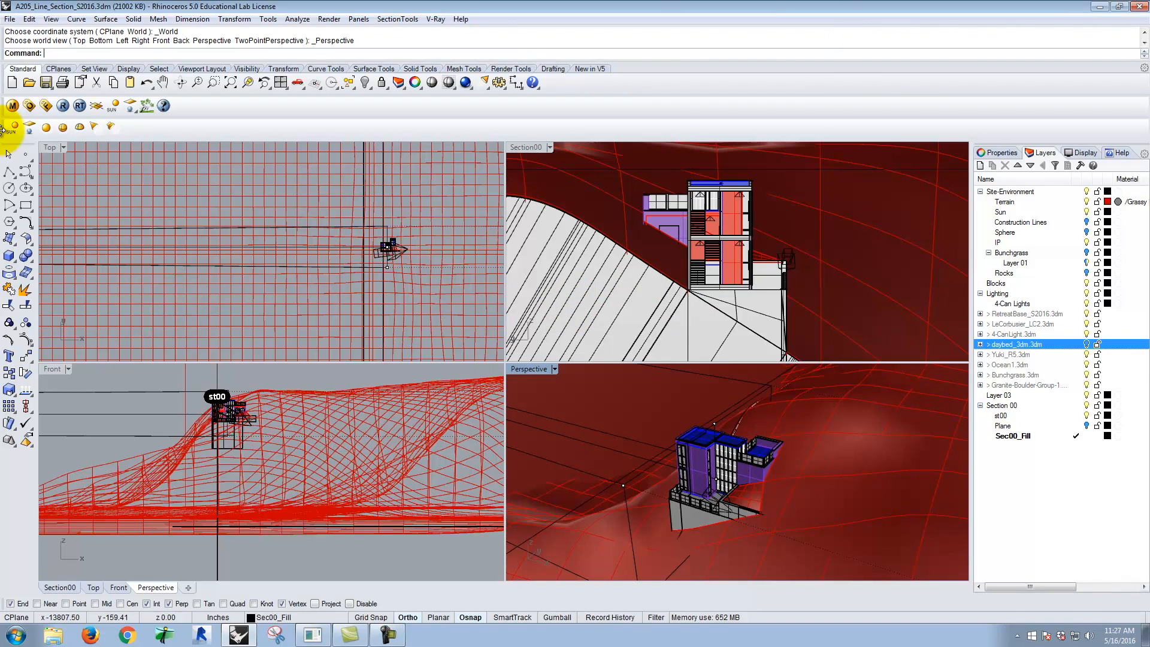
Draw a rectangle from the camera's target point to its frustum corner, with End and Int snaps off and Point snap on.
click(26, 206)
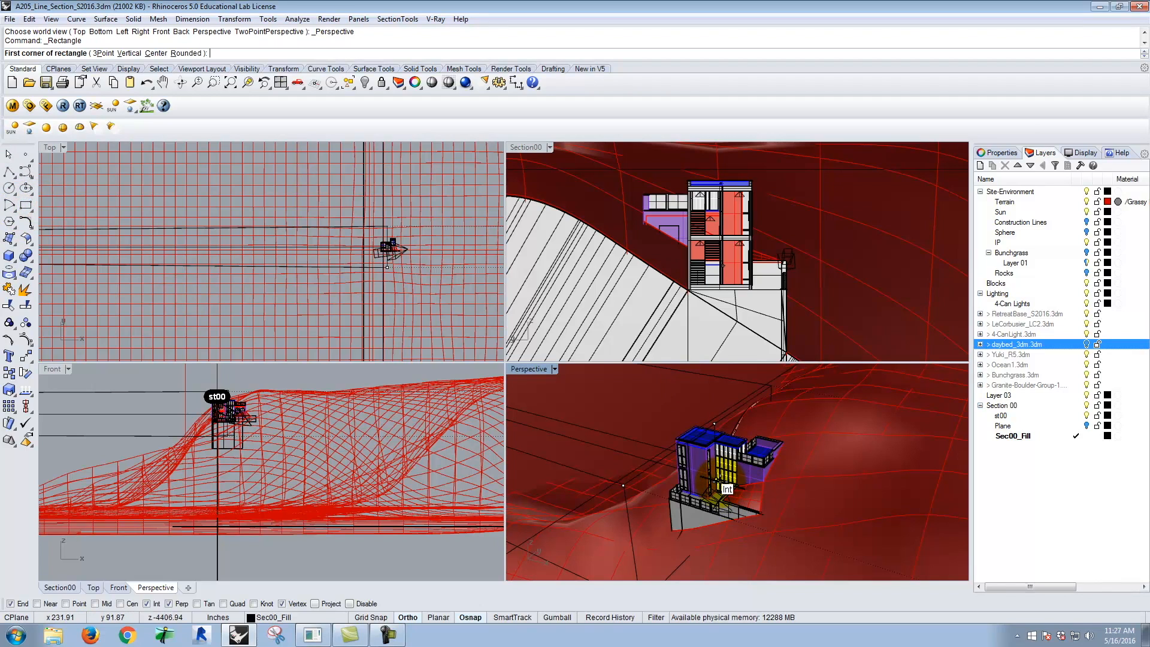
click(10, 604)
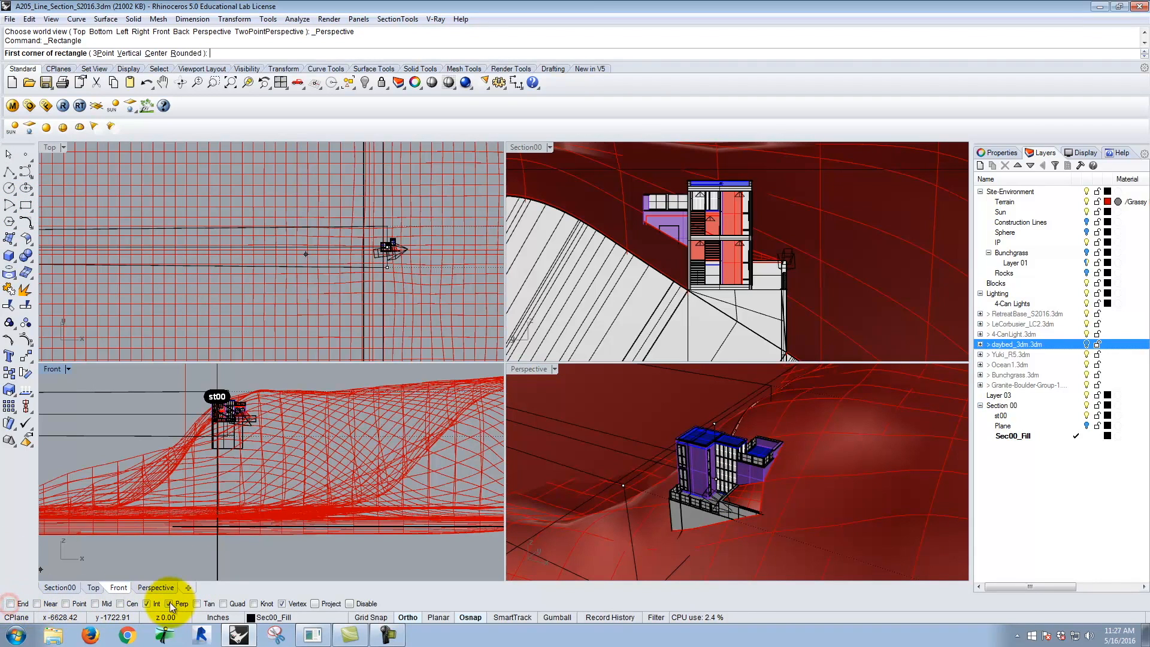
click(147, 603)
click(66, 604)
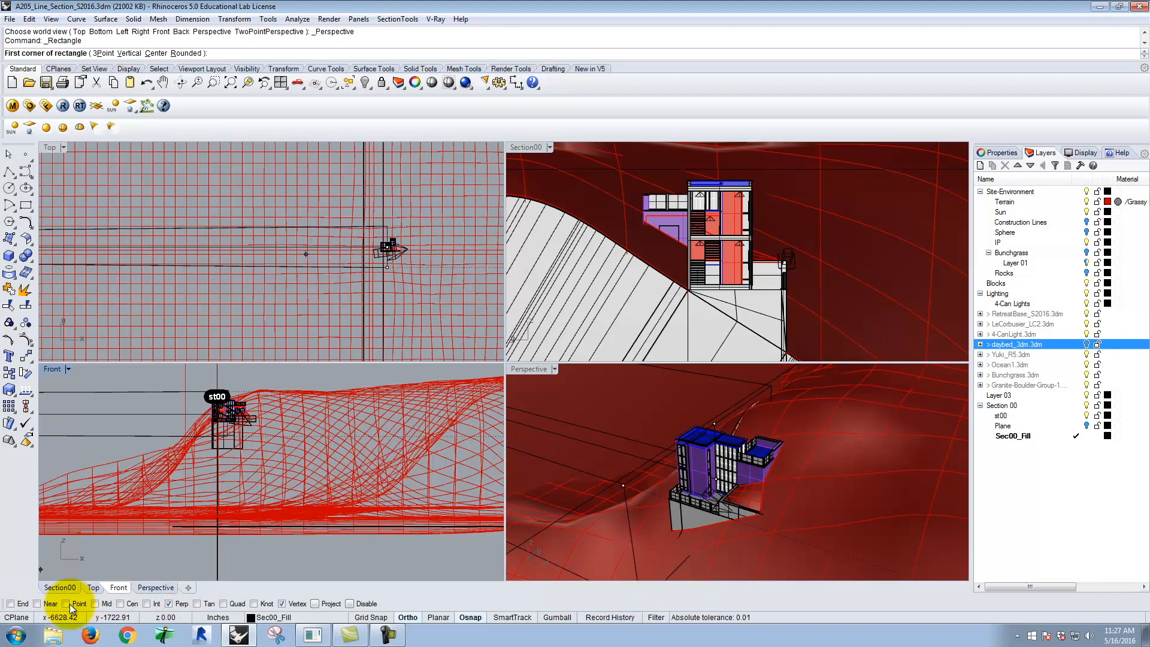
click(715, 480)
click(623, 484)
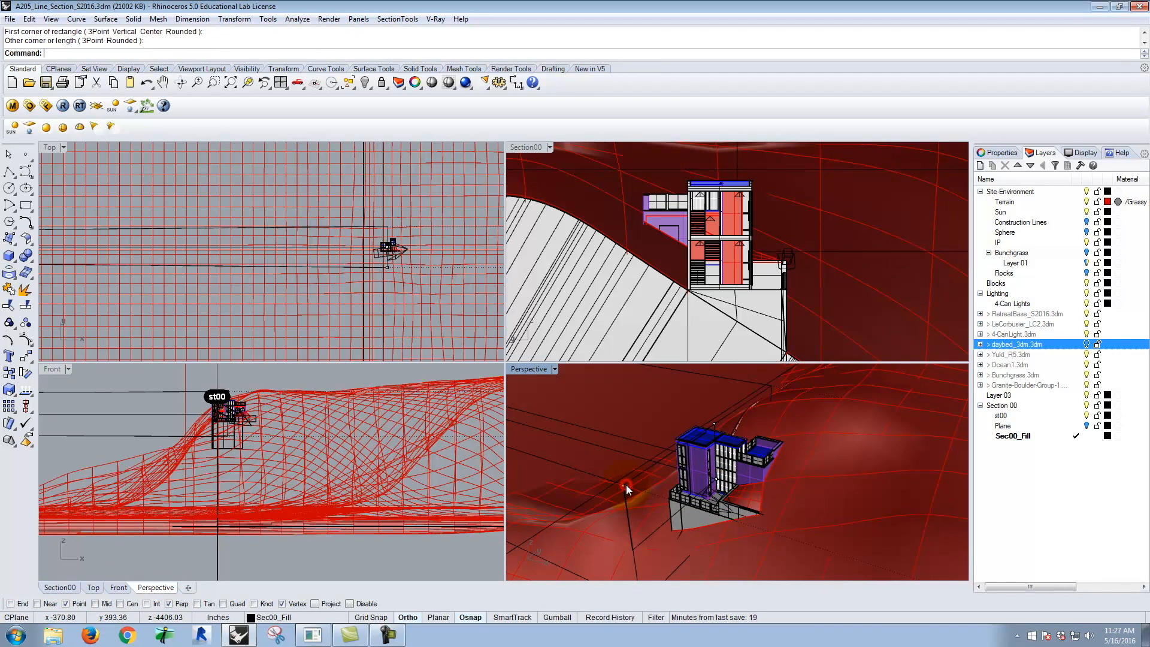
Scale the rectangle by a factor of 2 from its frustum corner point.
click(658, 530)
text(Scale)
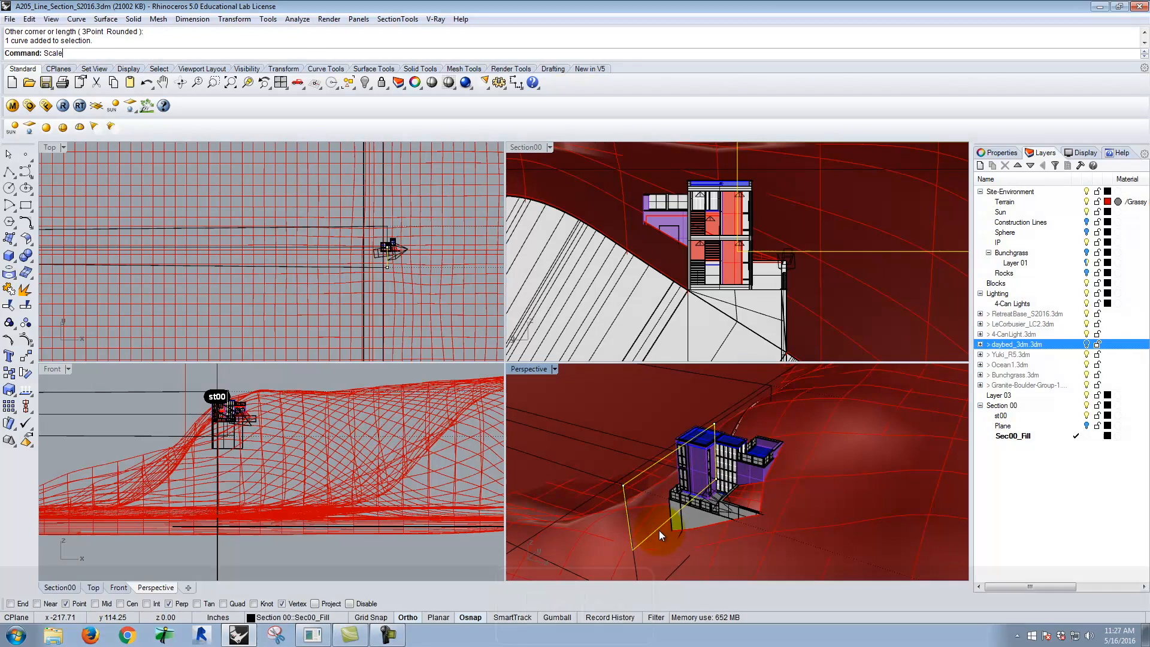
key(Return)
click(623, 484)
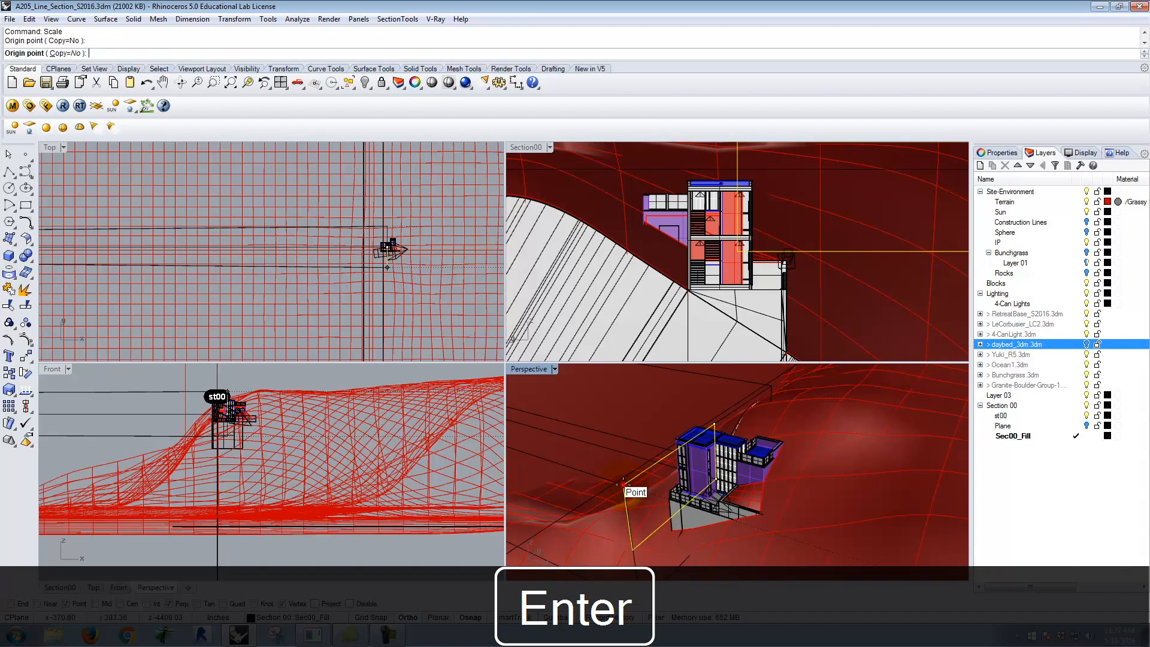
text(2)
key(Return)
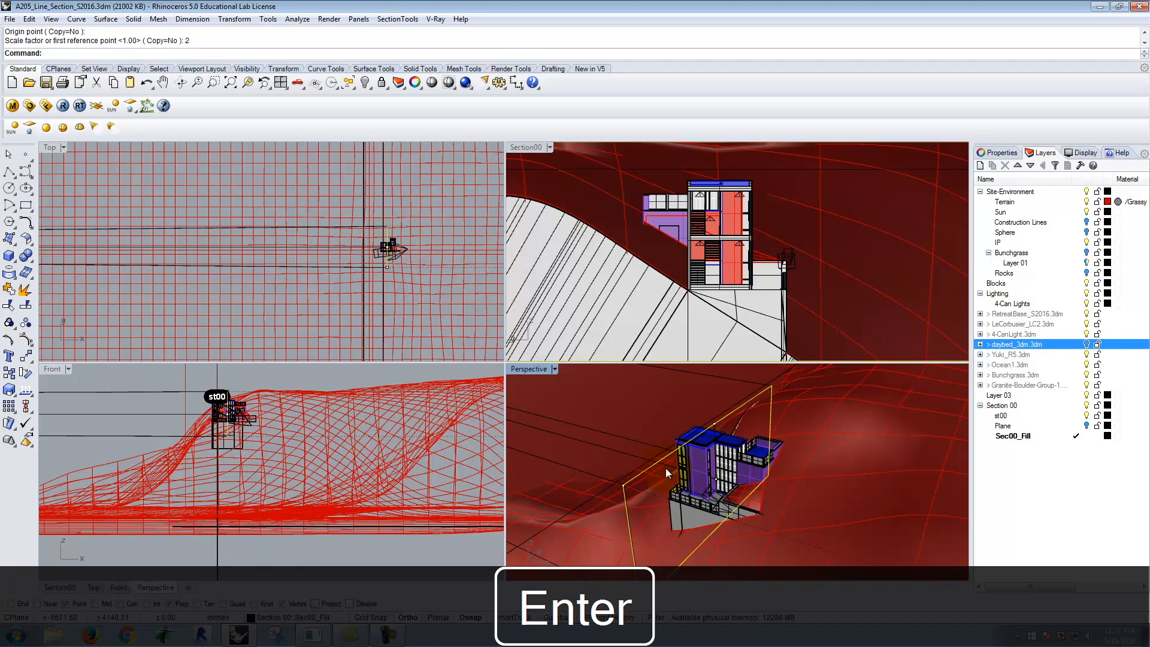
key(Escape)
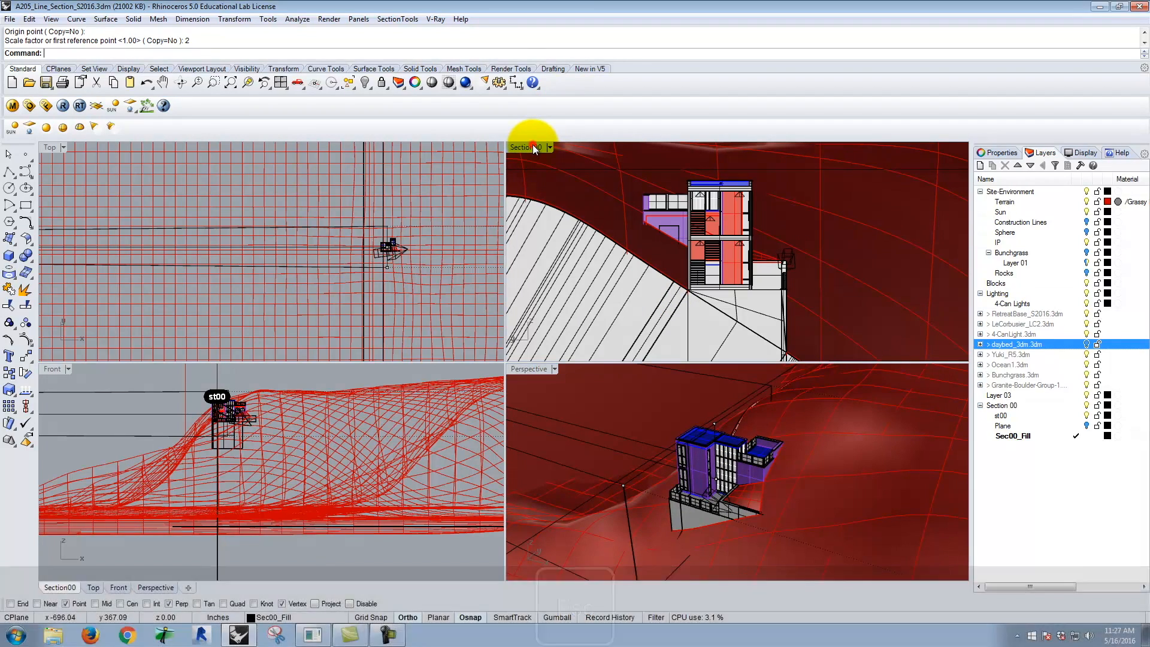
Maximize the Section00 viewport and restore the named view Section00.
double_click(533, 147)
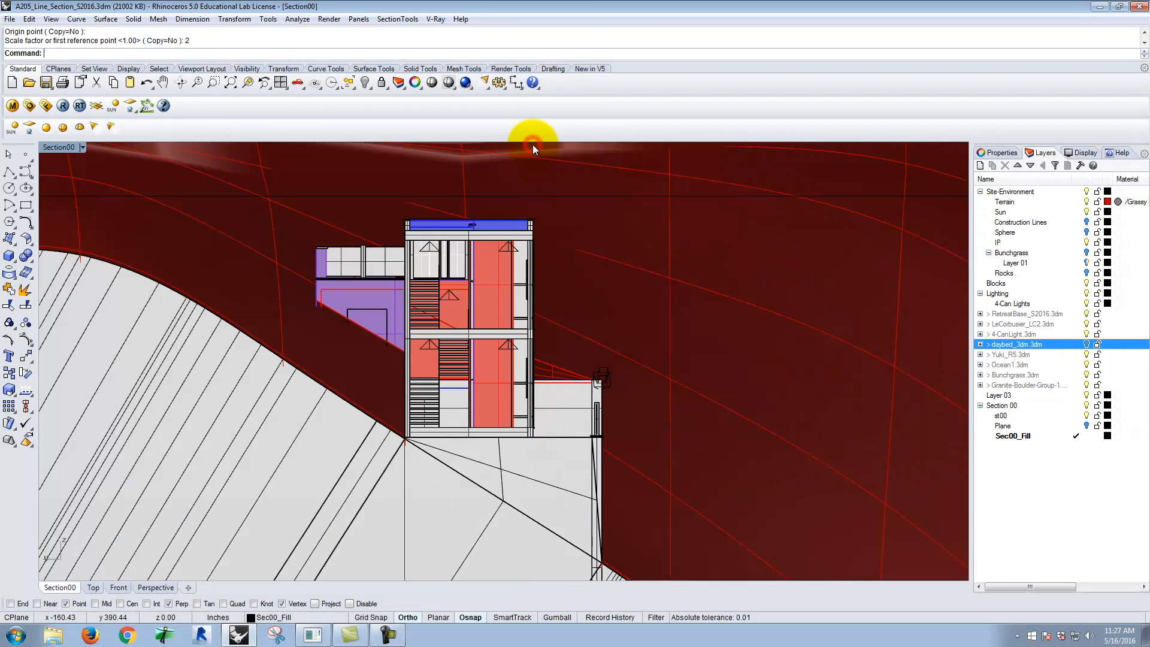
click(82, 148)
mouse_move(106, 350)
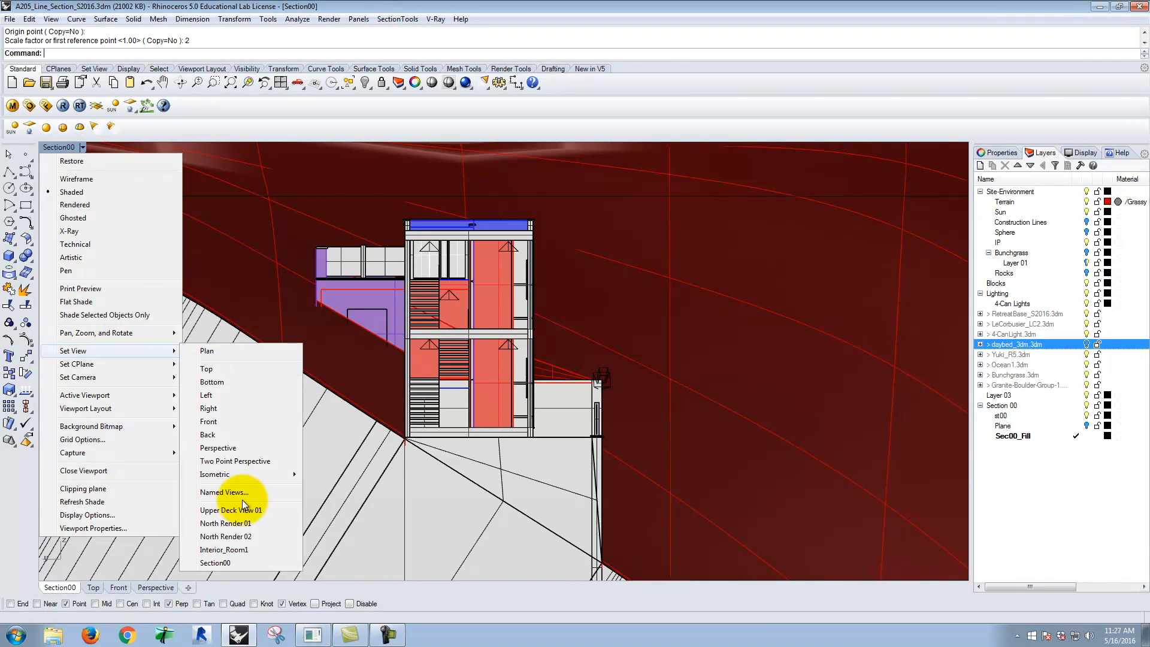
click(240, 563)
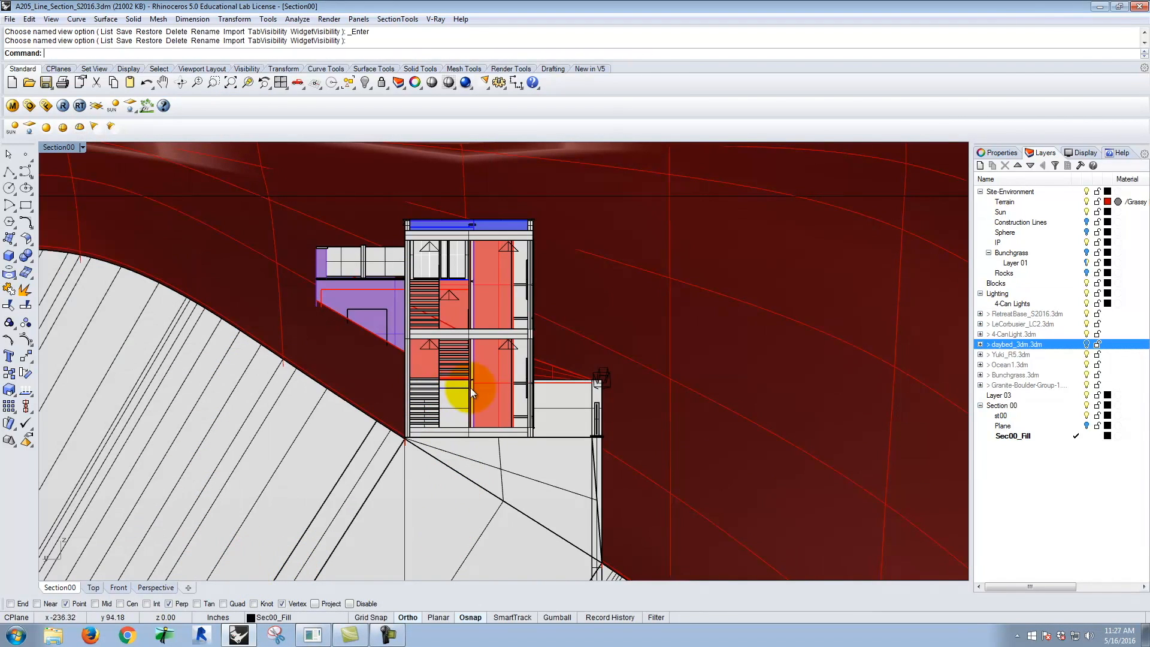
Run Make2D on all objects using the Current View layout, with hidden lines shown and source layers not maintained.
text(Make2D)
key(Return)
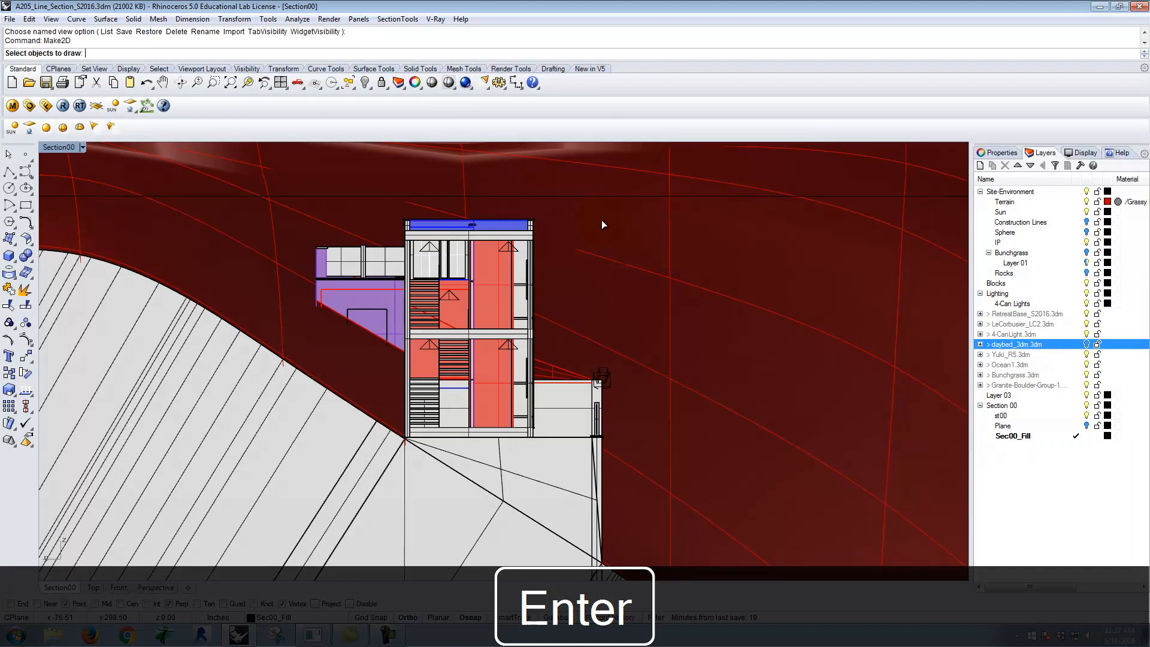
click(436, 96)
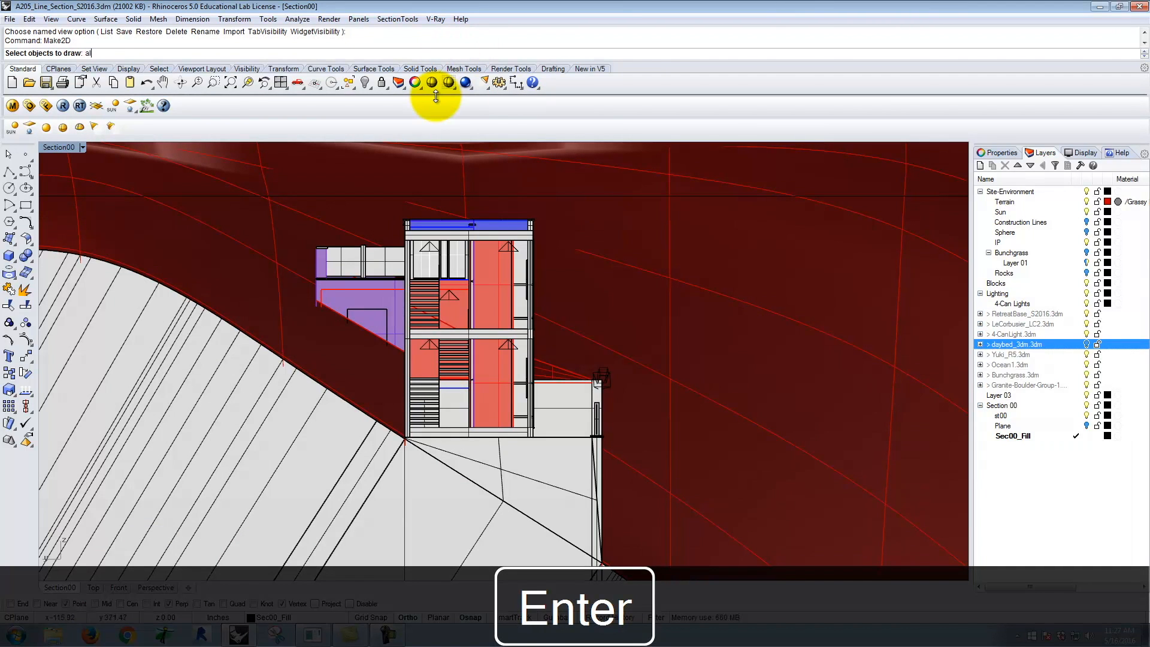
text(al)
key(Return)
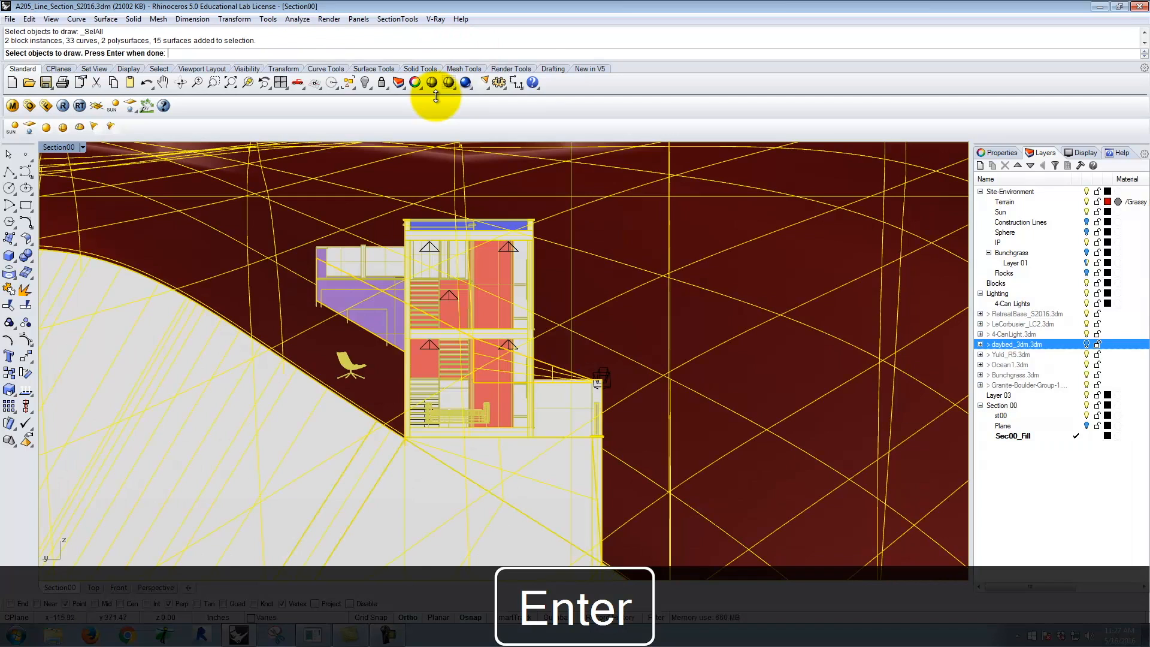
key(Return)
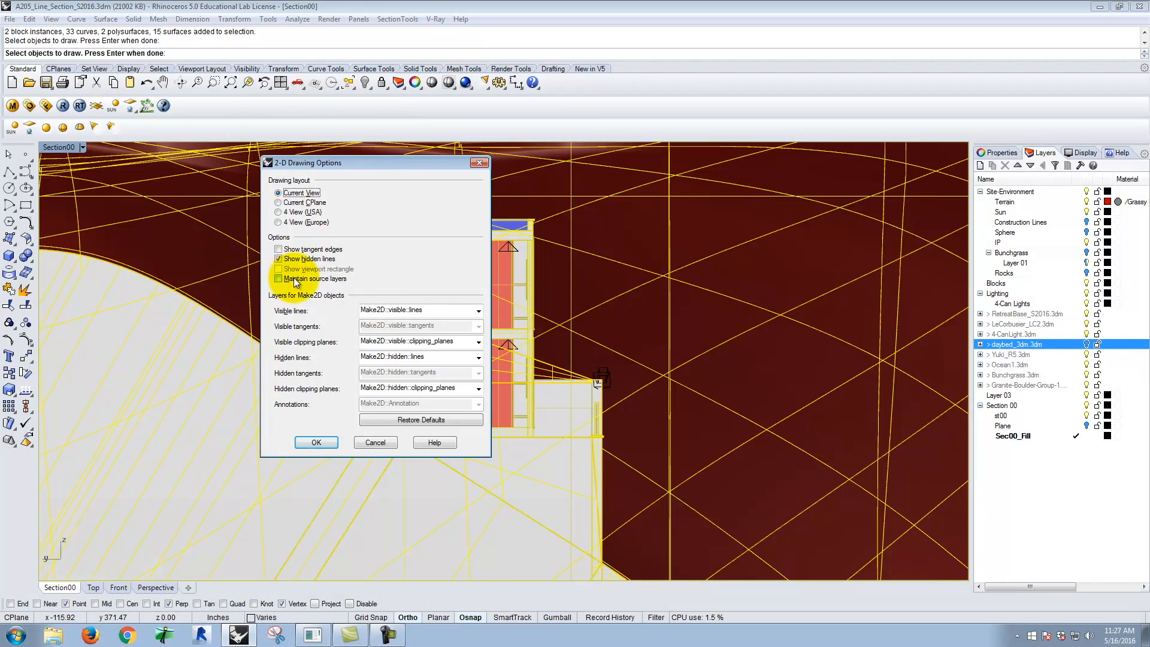
click(317, 442)
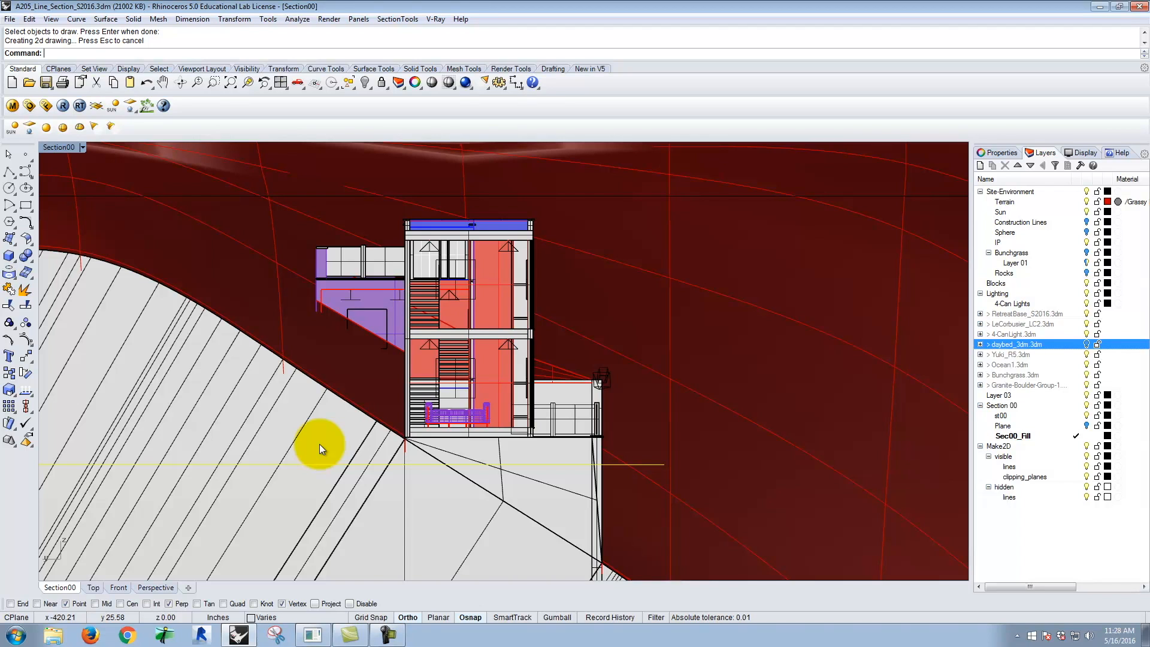
Maximize the Top viewport and frame the generated 2D section drawing with its bounding rectangle.
double_click(61, 149)
double_click(57, 149)
scroll(397, 363, down, 8)
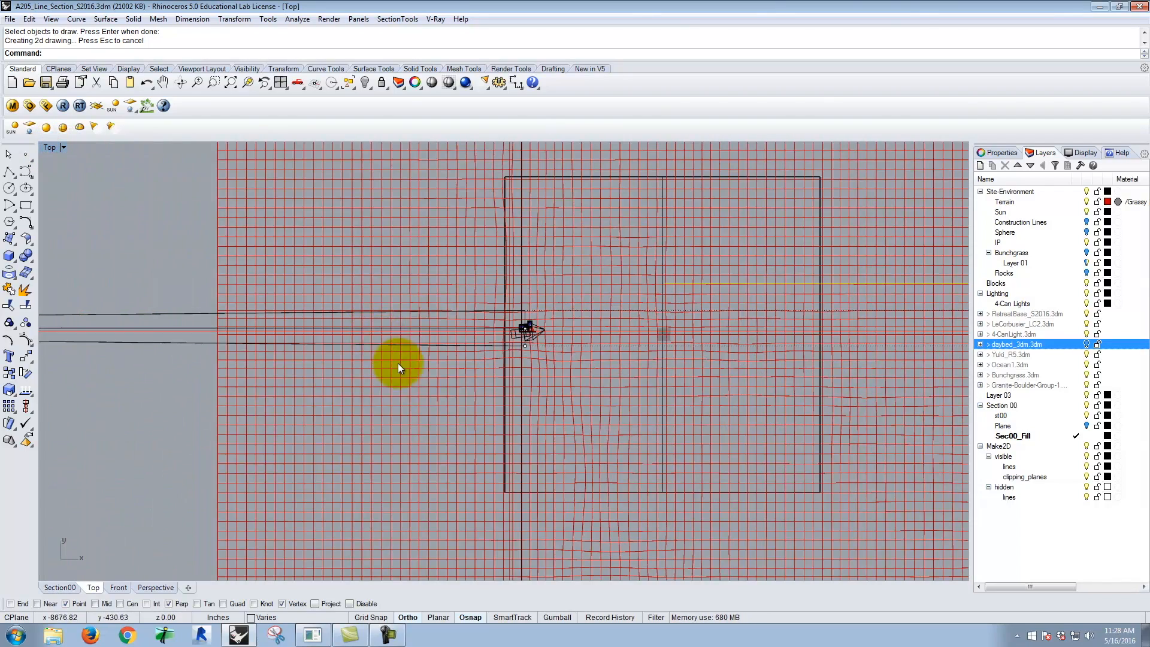
scroll(681, 373, up, 10)
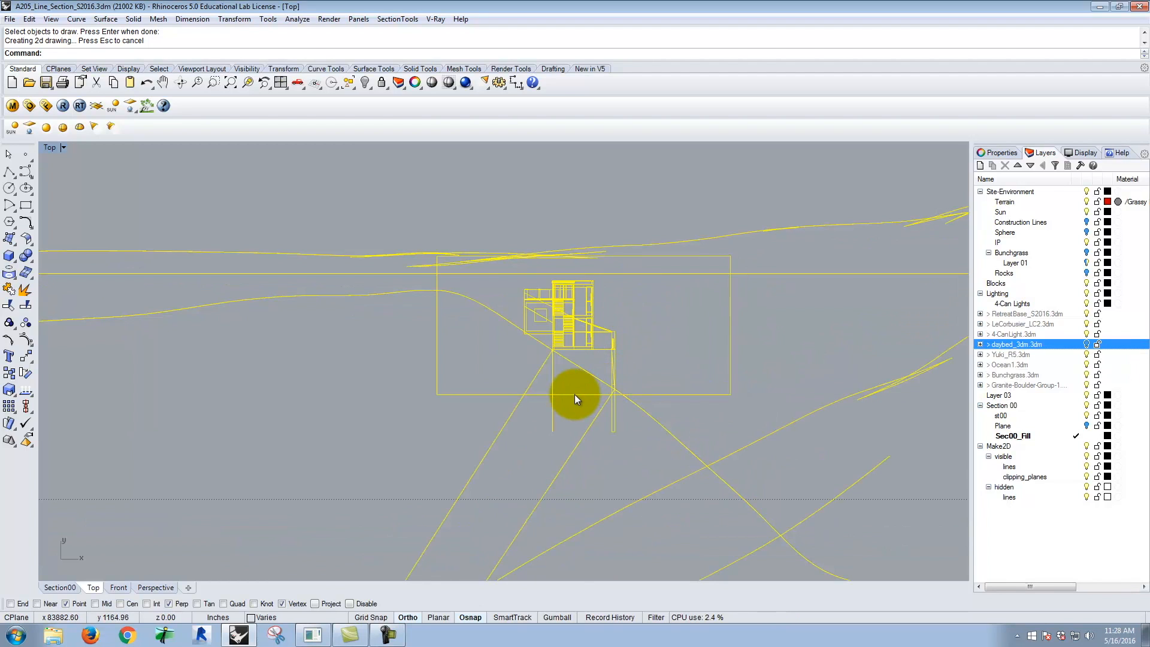
scroll(574, 394, down, 20)
scroll(569, 403, up, 10)
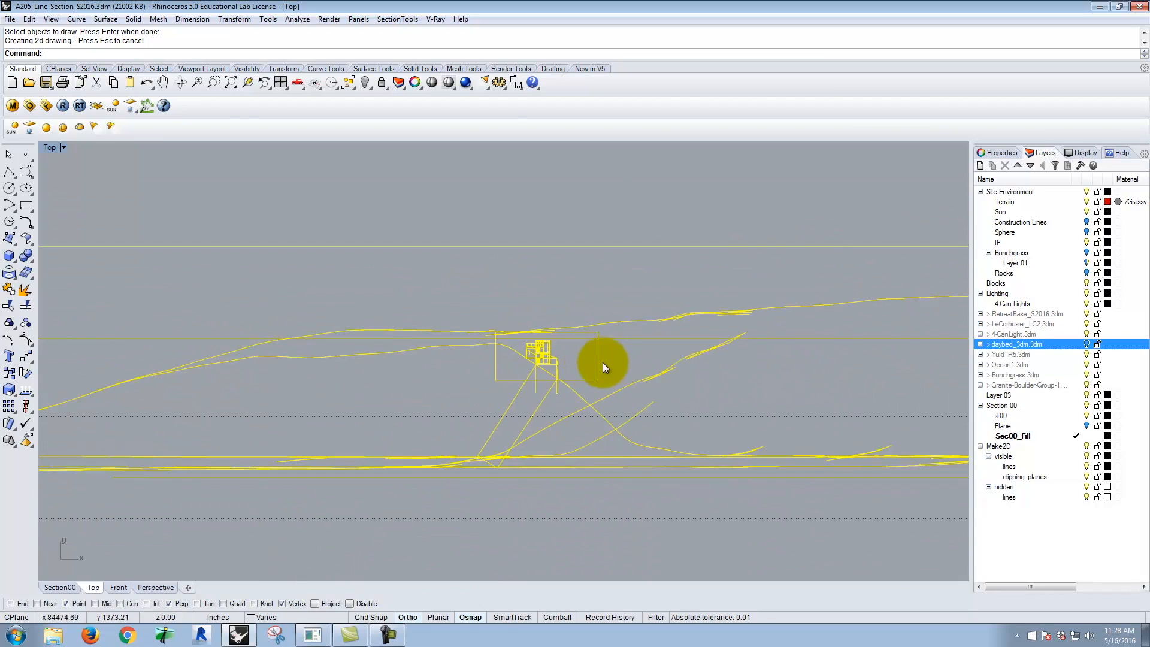
Trim the 2D drawing's curves where they extend outside the section rectangle.
key(Return)
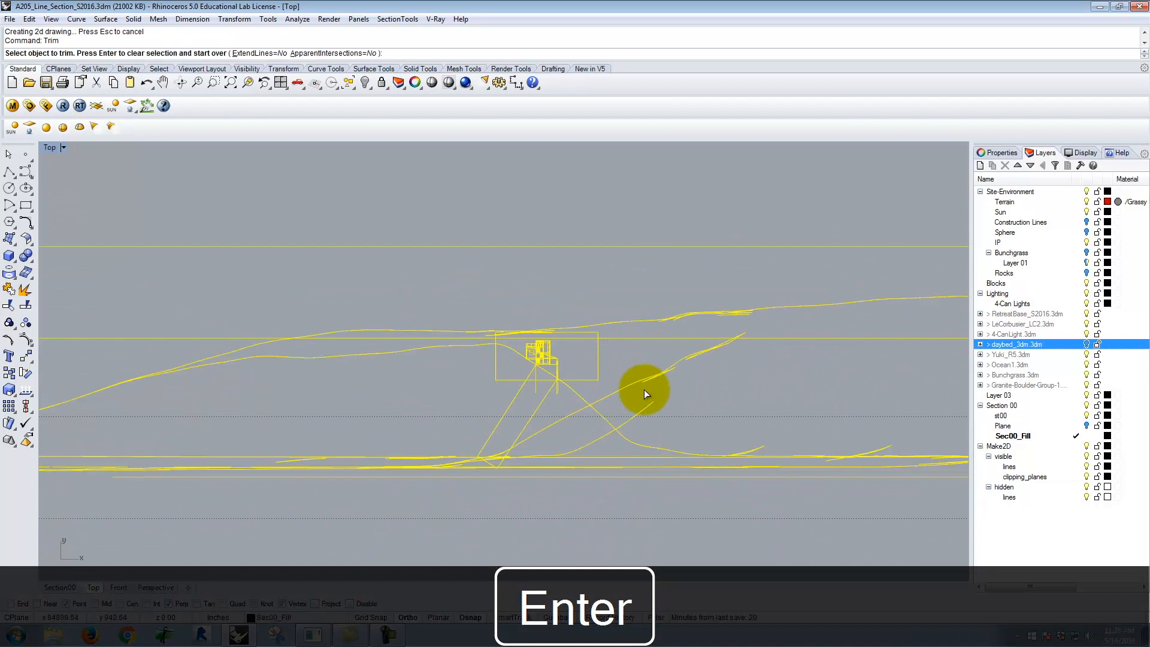
drag(655, 206, 606, 484)
drag(527, 408, 461, 293)
scroll(489, 346, up, 12)
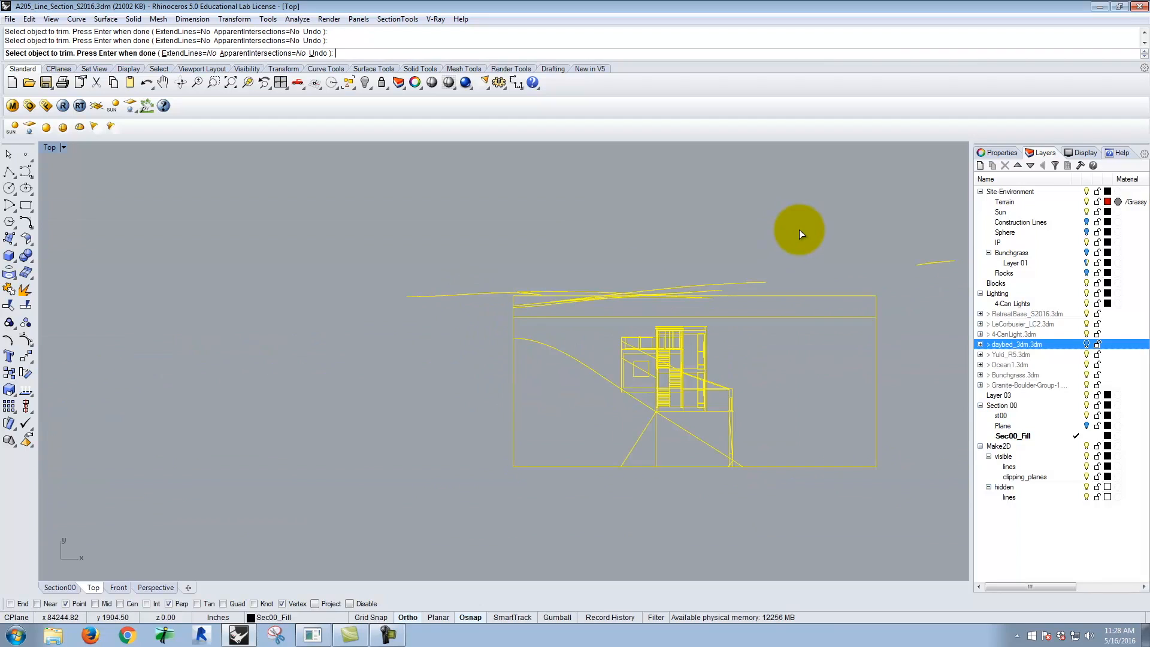
scroll(792, 239, up, 4)
drag(792, 239, 312, 324)
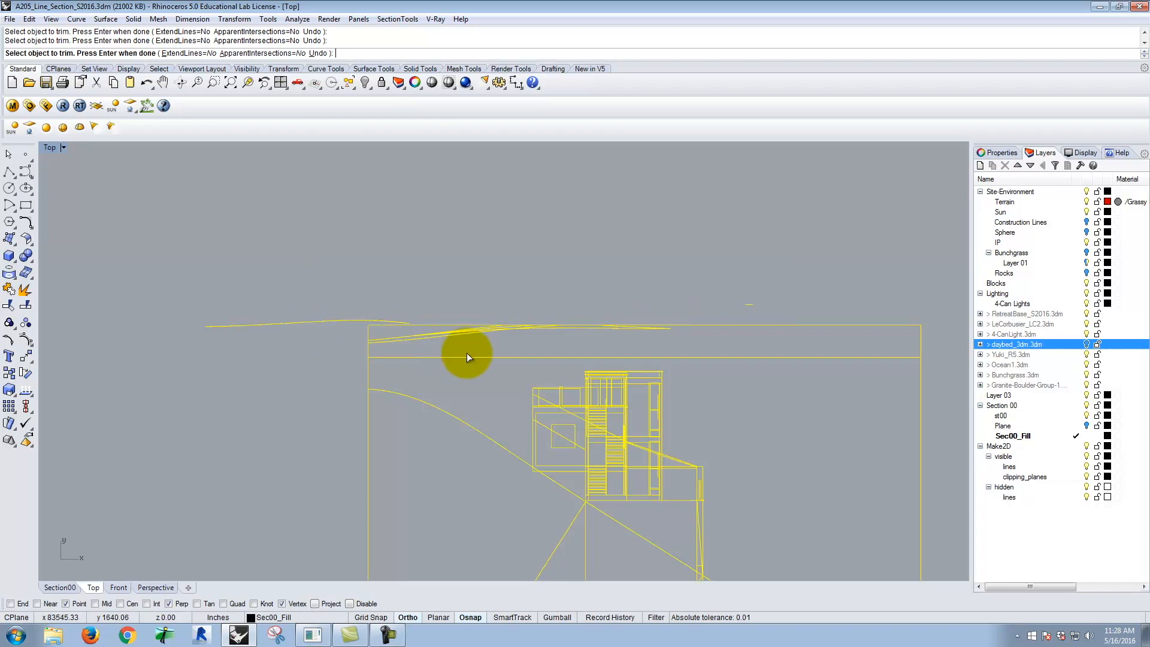
scroll(659, 300, down, 5)
key(Return)
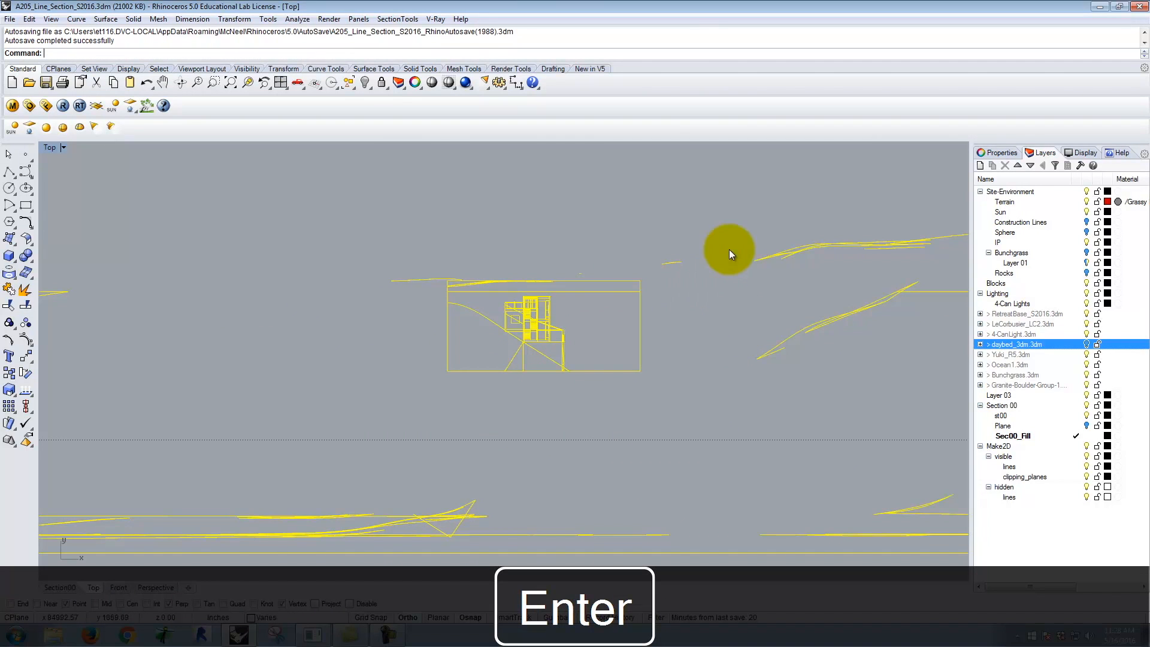
Clear the current selection and delete the stray Make2D curves to the right of the section rectangle.
scroll(647, 341, down, 3)
key(Escape)
scroll(551, 369, down, 3)
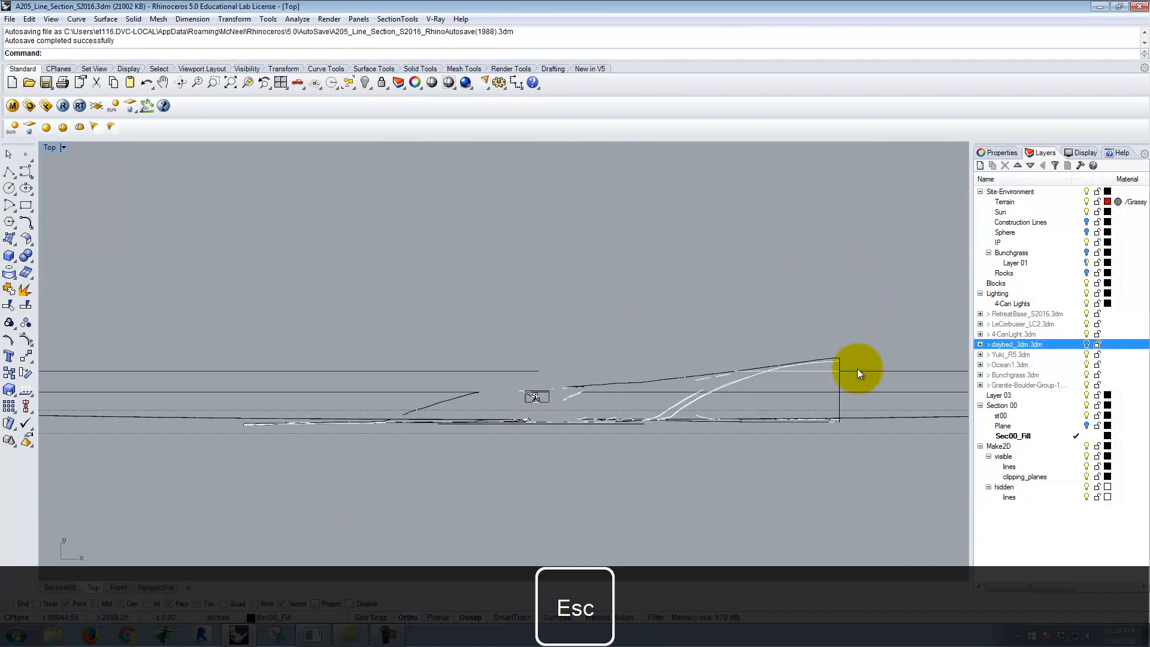
drag(877, 327, 552, 465)
key(Delete)
scroll(513, 429, up, 5)
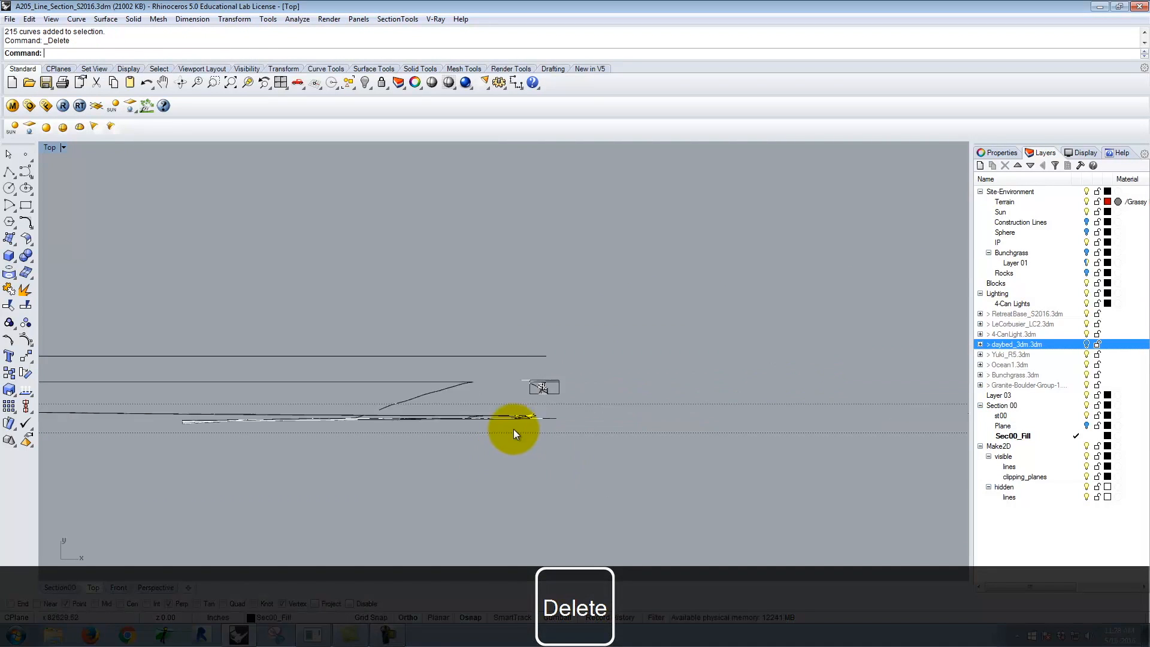
Delete all the stray Make2D curves extending to the left of the section rectangle, including the long outlying curve.
scroll(708, 531, down, 4)
drag(591, 525, 205, 303)
key(Delete)
scroll(576, 410, down, 2)
scroll(654, 461, down, 2)
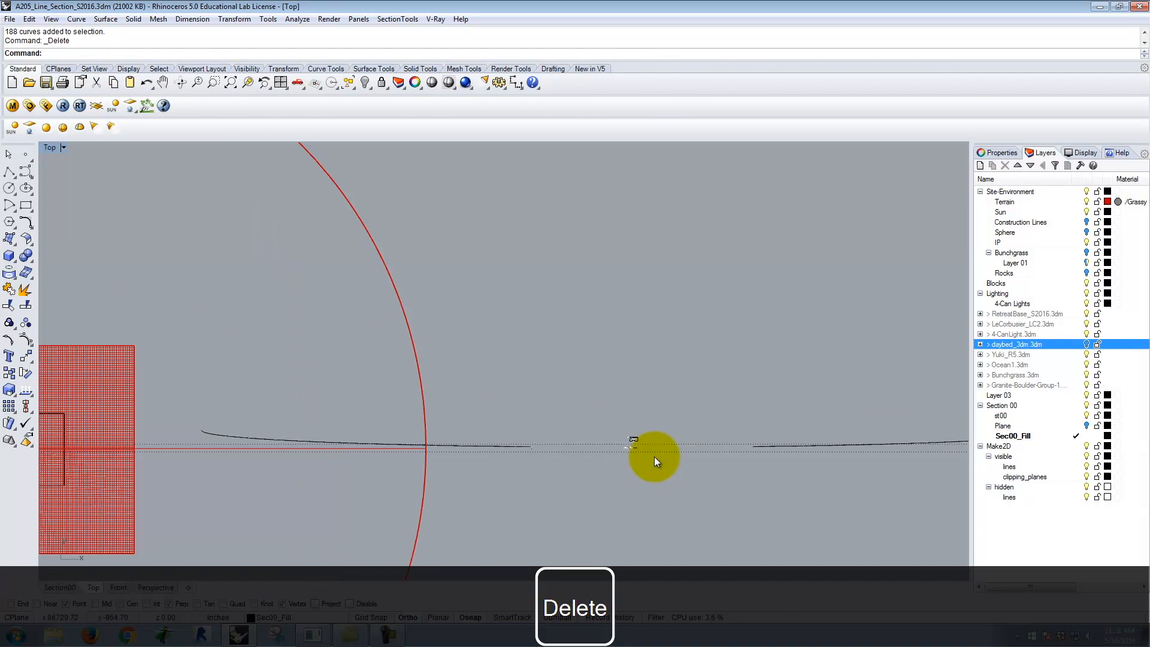
drag(559, 466, 475, 405)
key(Delete)
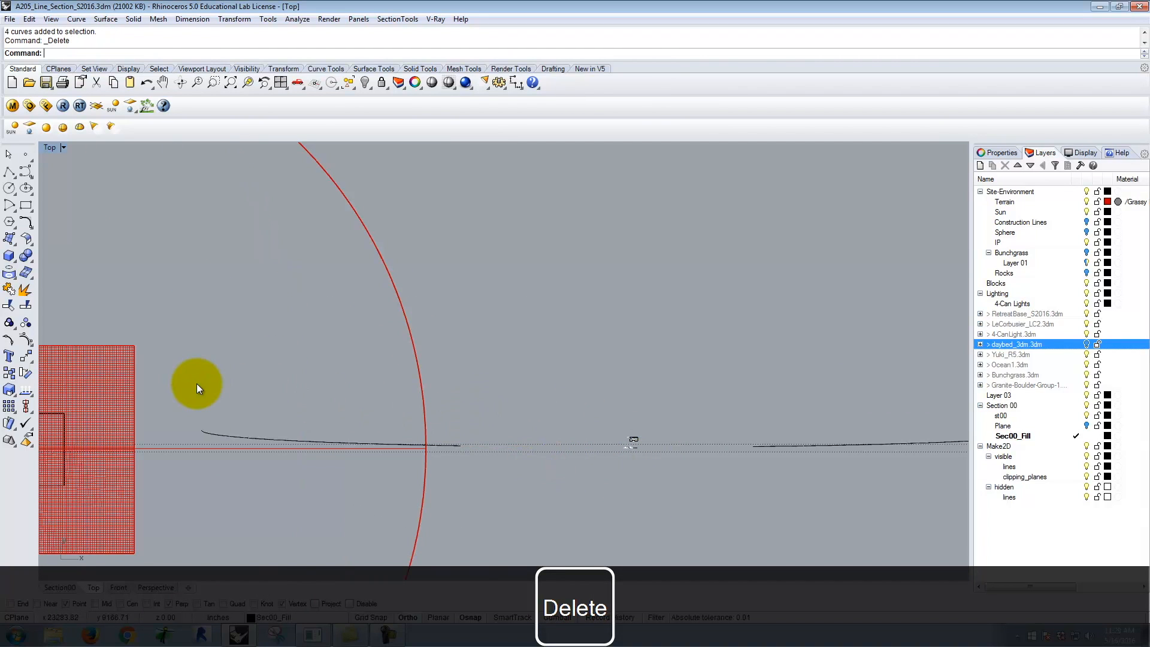
drag(152, 373, 558, 495)
key(Delete)
Delete the remaining stray curves far to the right of the section rectangle and those directly below it.
scroll(602, 443, down, 2)
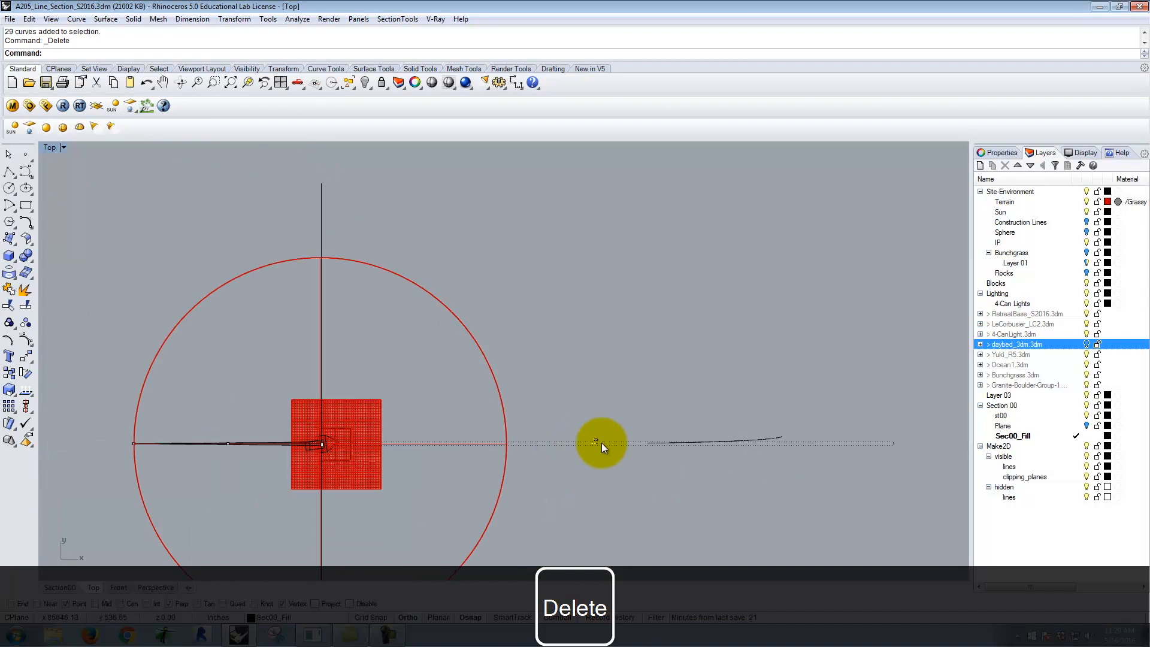
drag(637, 402, 814, 517)
key(Delete)
scroll(584, 435, up, 5)
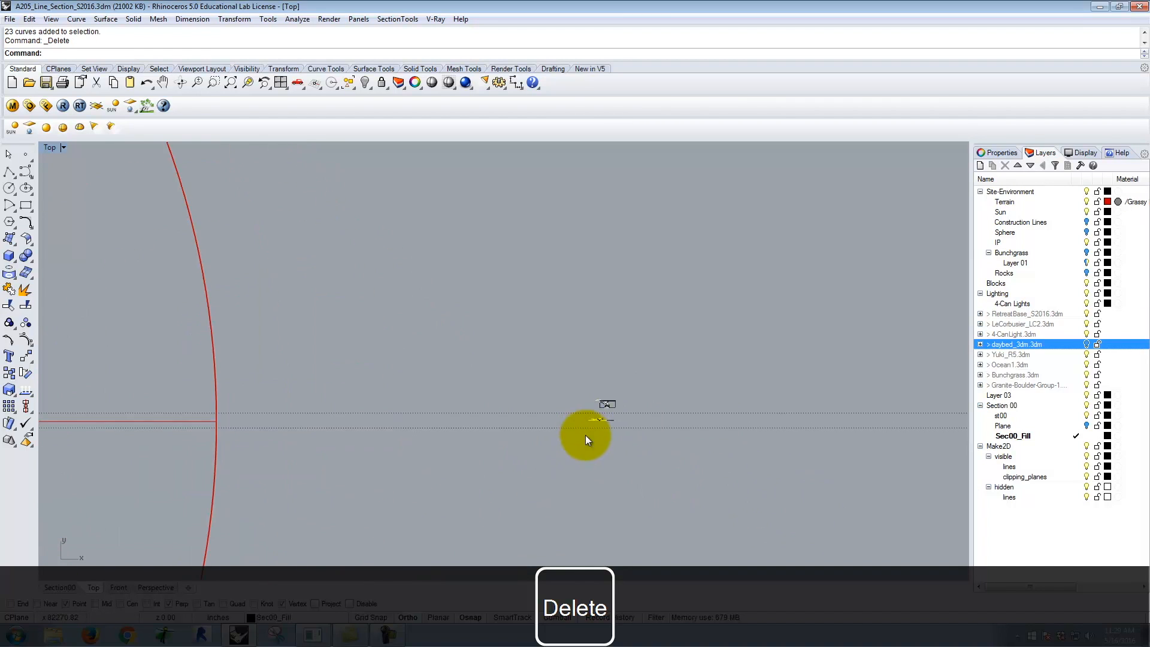
drag(562, 395, 783, 487)
key(Delete)
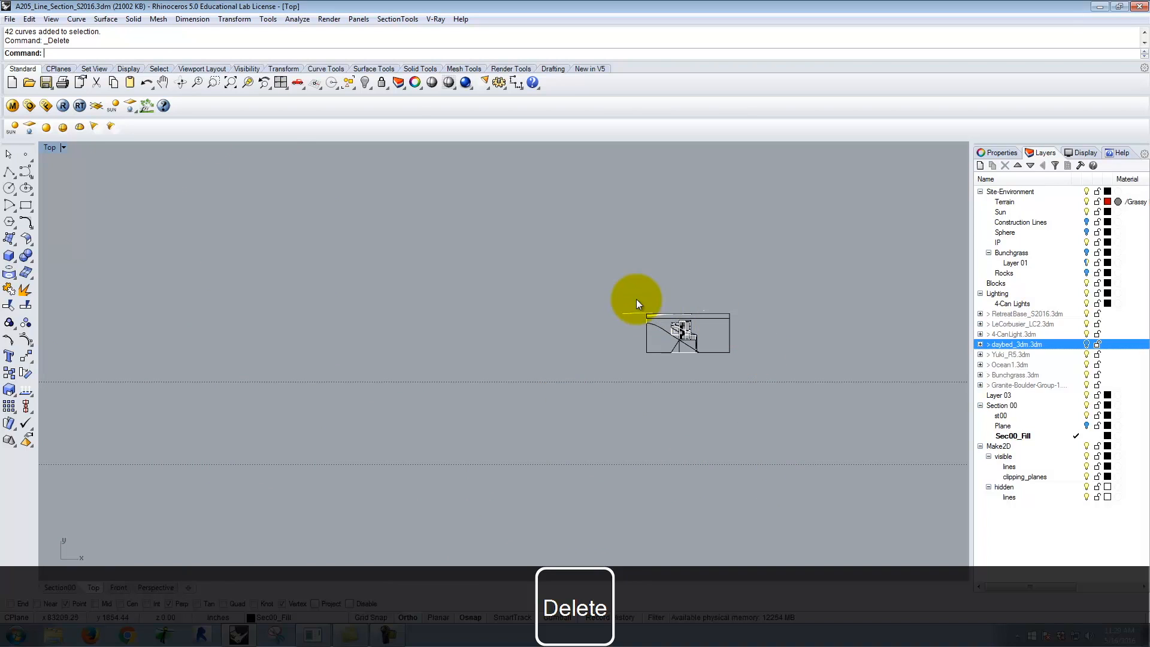
Delete the leftover curve pieces just outside the section rectangle's upper-left corner and above its top edge.
scroll(639, 323, up, 5)
scroll(638, 341, down, 1)
drag(641, 362, 588, 250)
key(Delete)
drag(798, 286, 897, 326)
key(Delete)
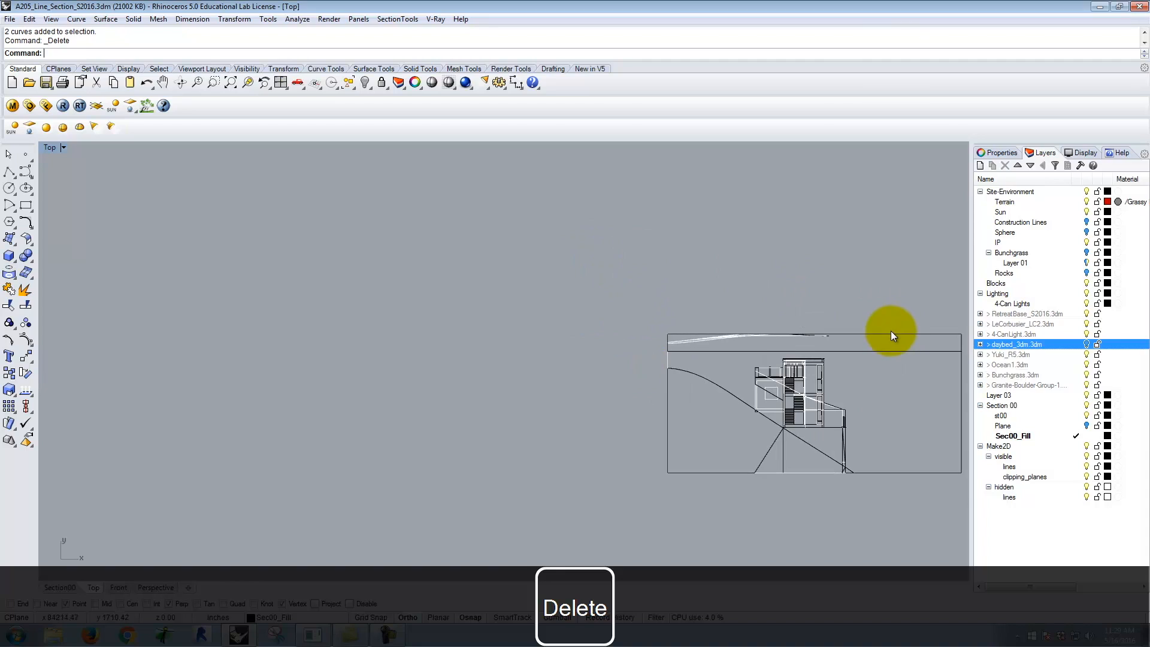
Move the entire 2D section drawing from its rectangle's lower-left corner to the origin at 0,0,0.
scroll(600, 337, down, 3)
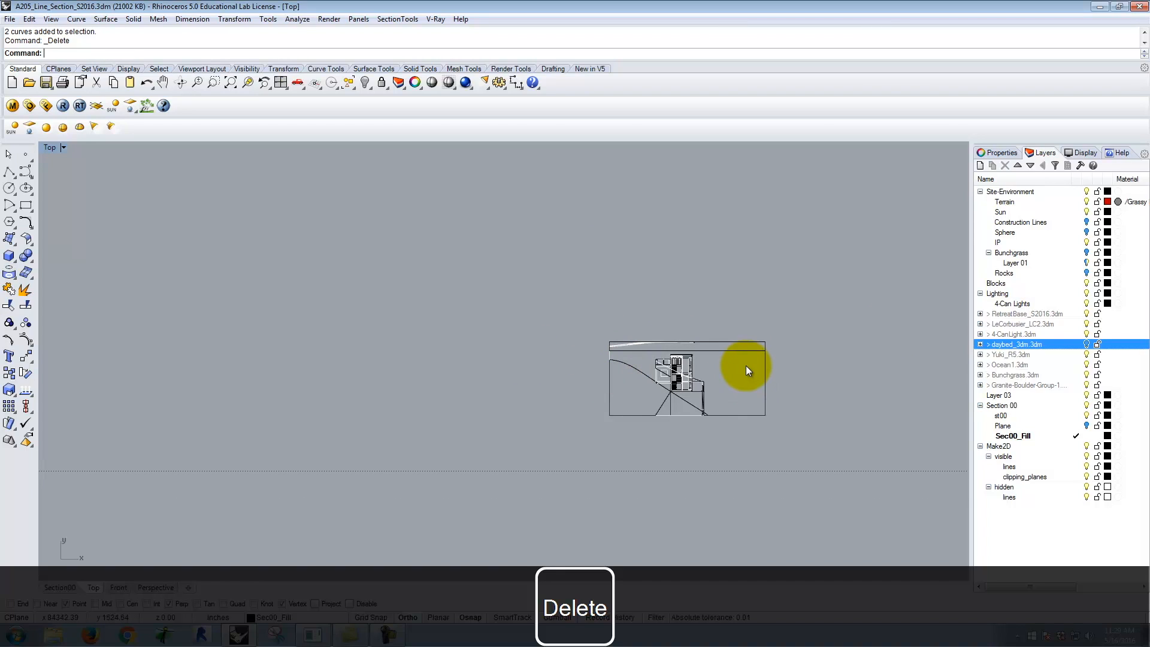
key(Escape)
mouse_move(579, 312)
mouse_down()
mouse_move(784, 457)
mouse_move(806, 445)
mouse_up()
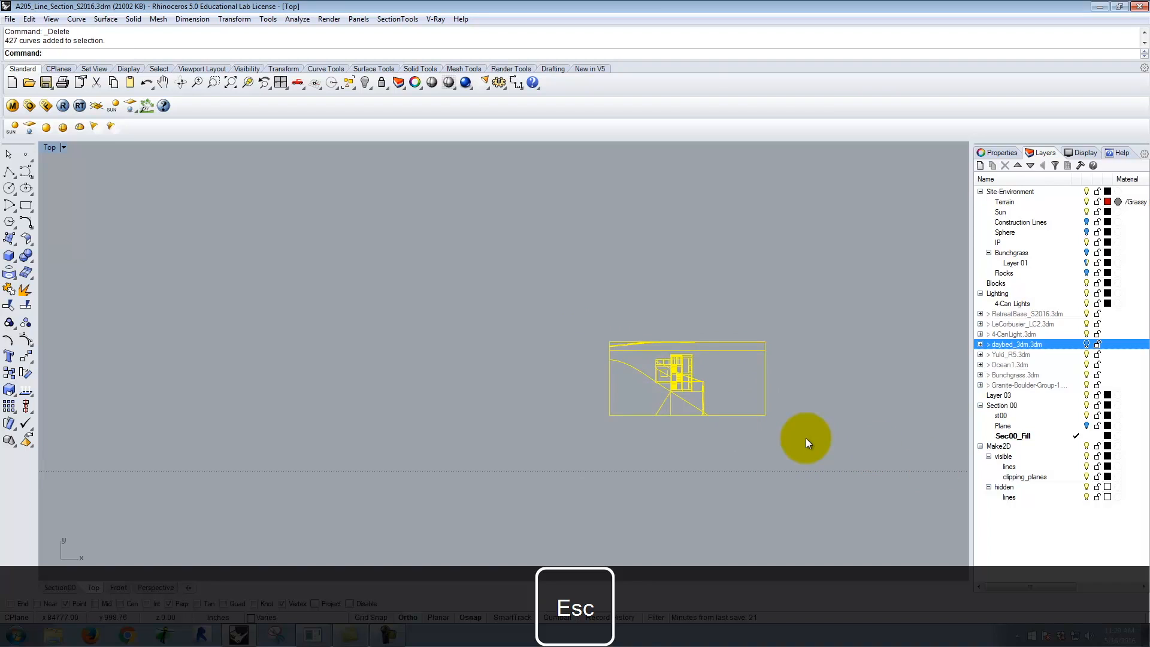
text(move)
key(Return)
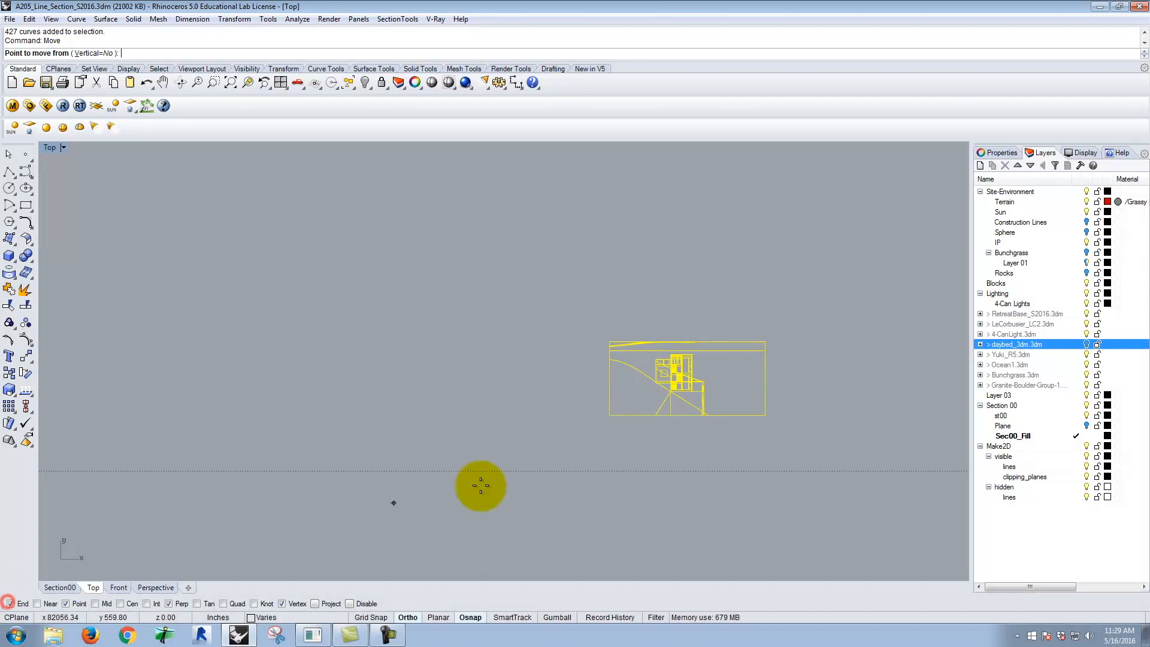
click(609, 415)
text(0,0,0)
key(Return)
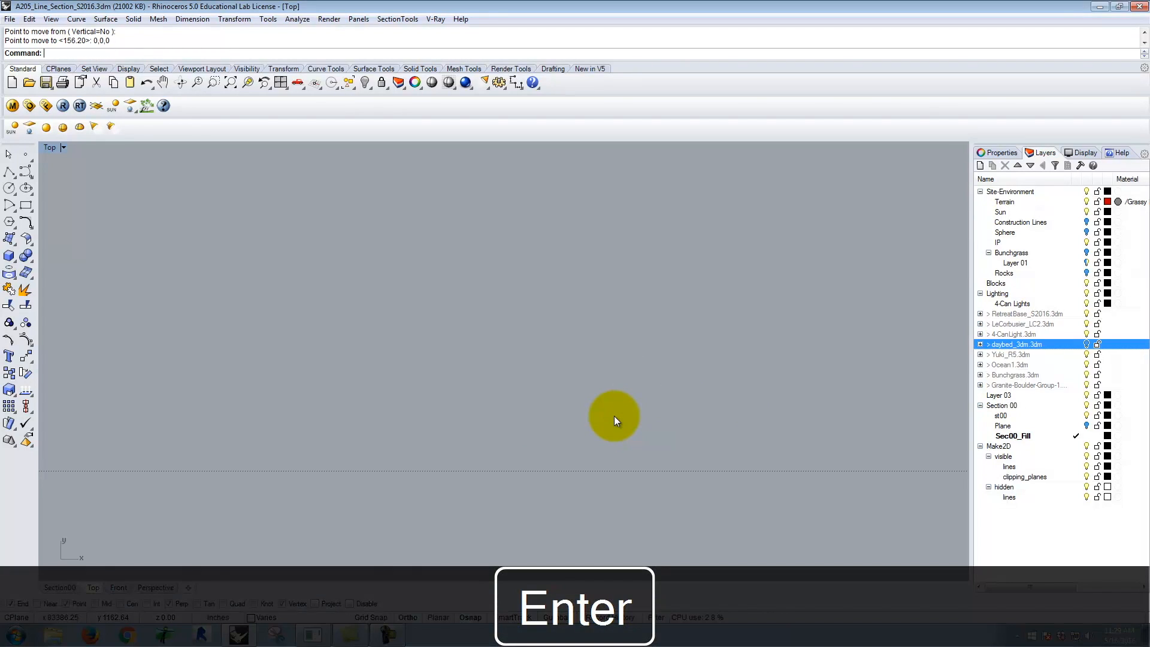
Start exporting the selected section drawing with Adobe Illustrator (*.ai) as the file type.
text(Z)
key(Return)
text(s)
key(Return)
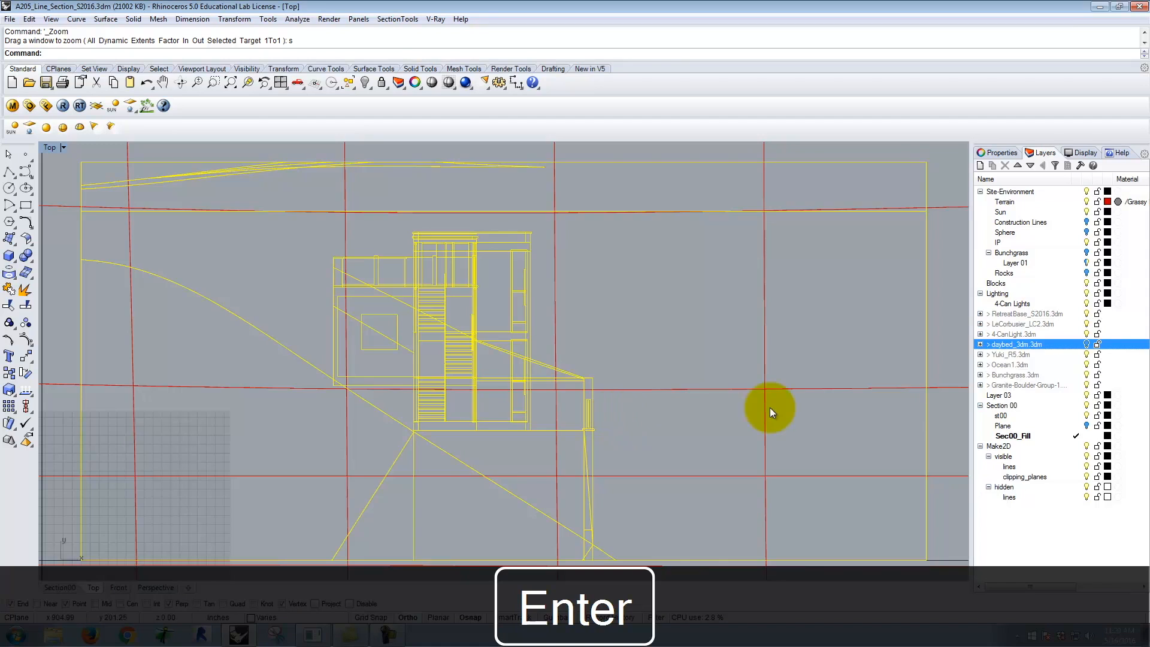
scroll(759, 383, down, 6)
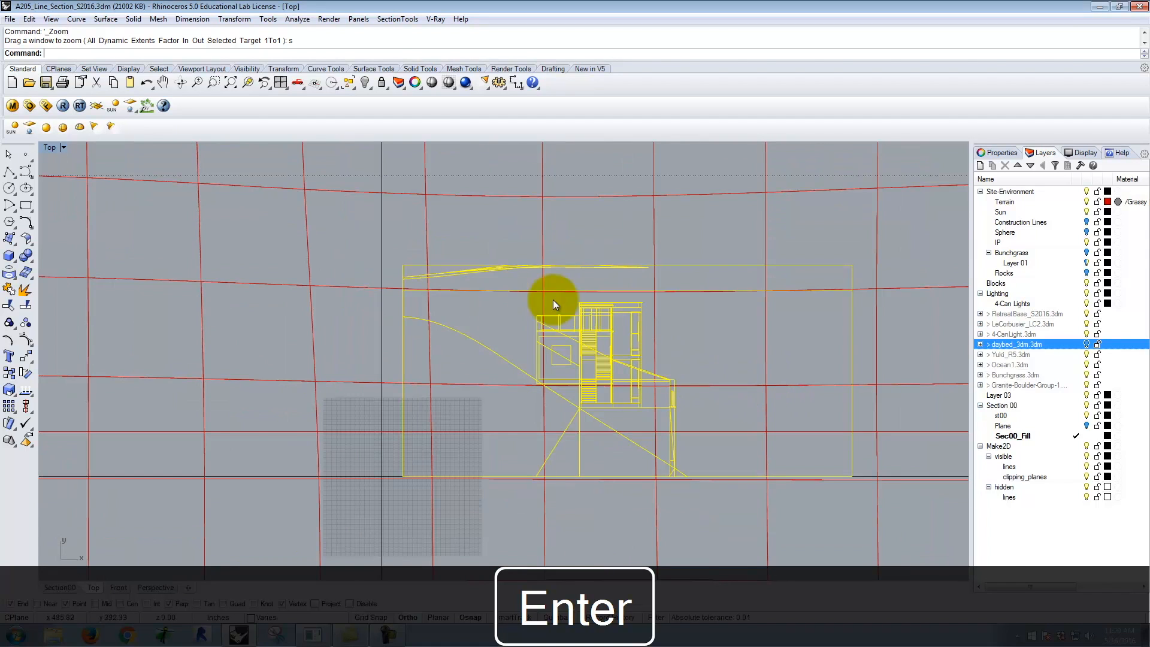
click(10, 18)
click(56, 174)
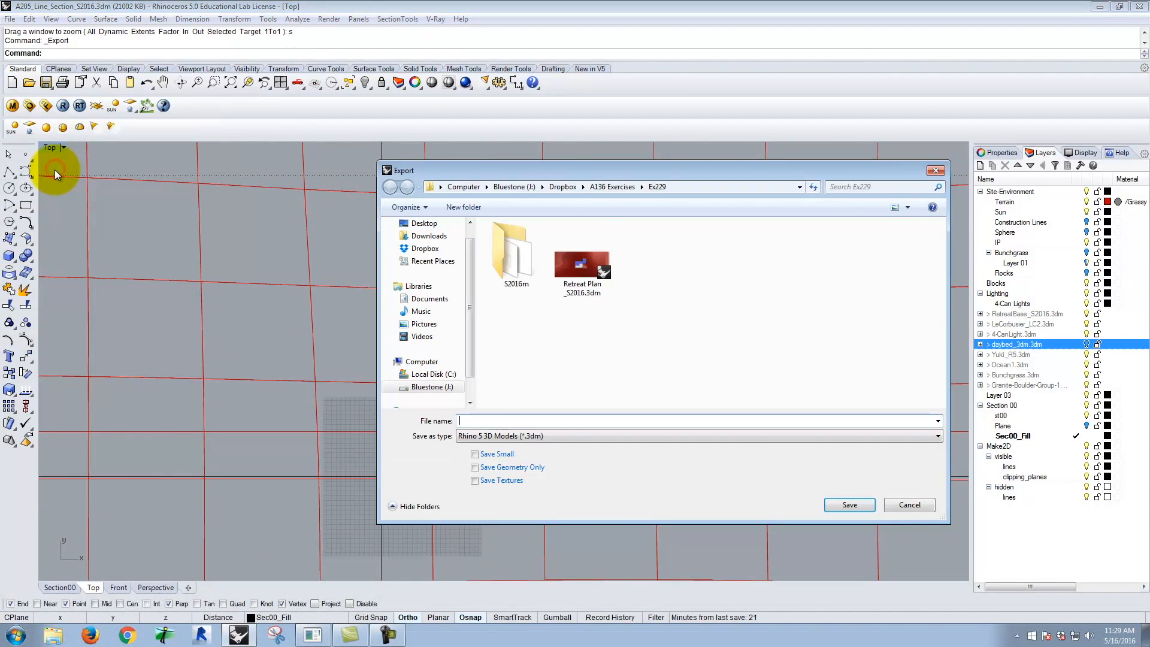
click(486, 435)
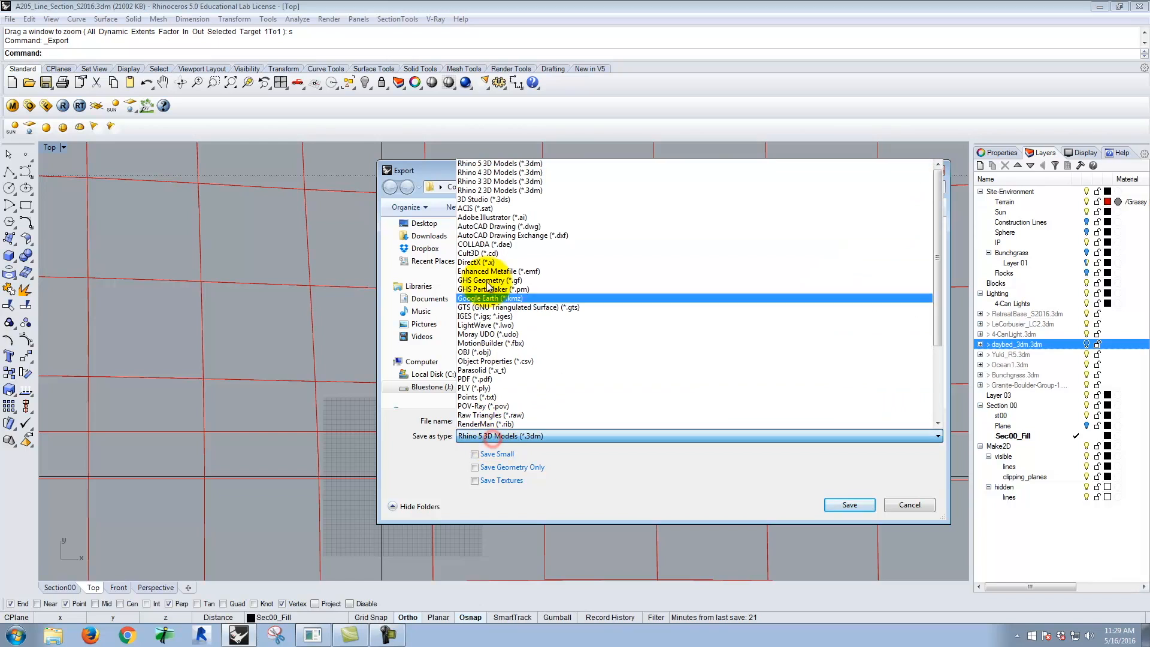
click(490, 217)
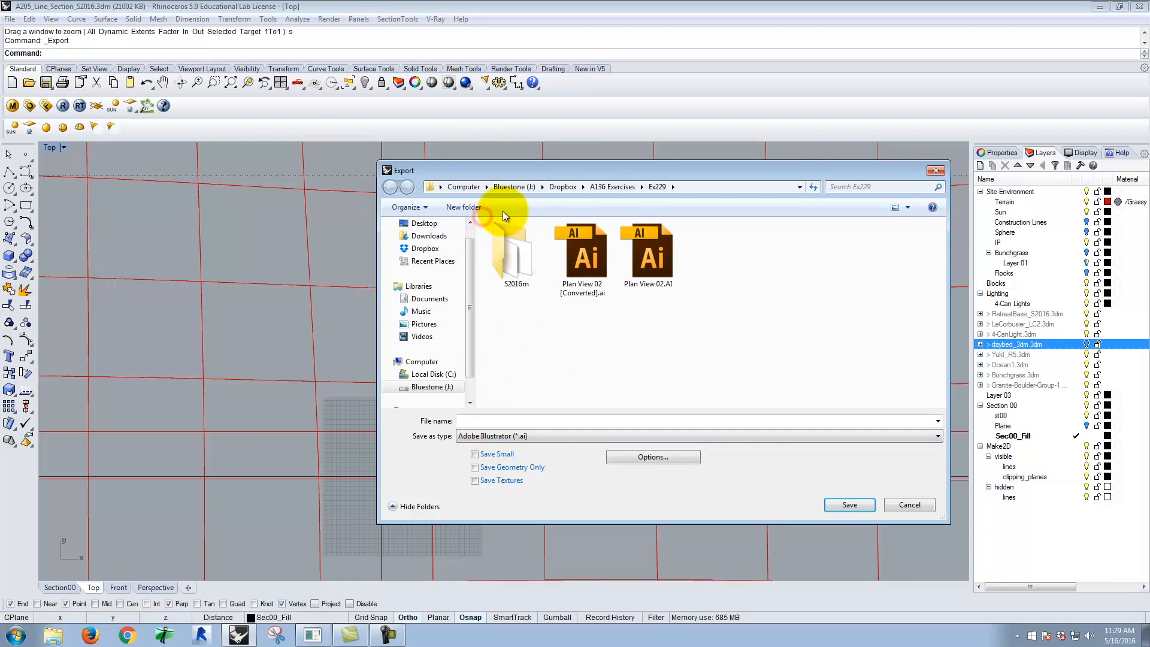
Choose the Ex230 folder inside A136 Exercises as the export location and name the file Section00.
click(612, 187)
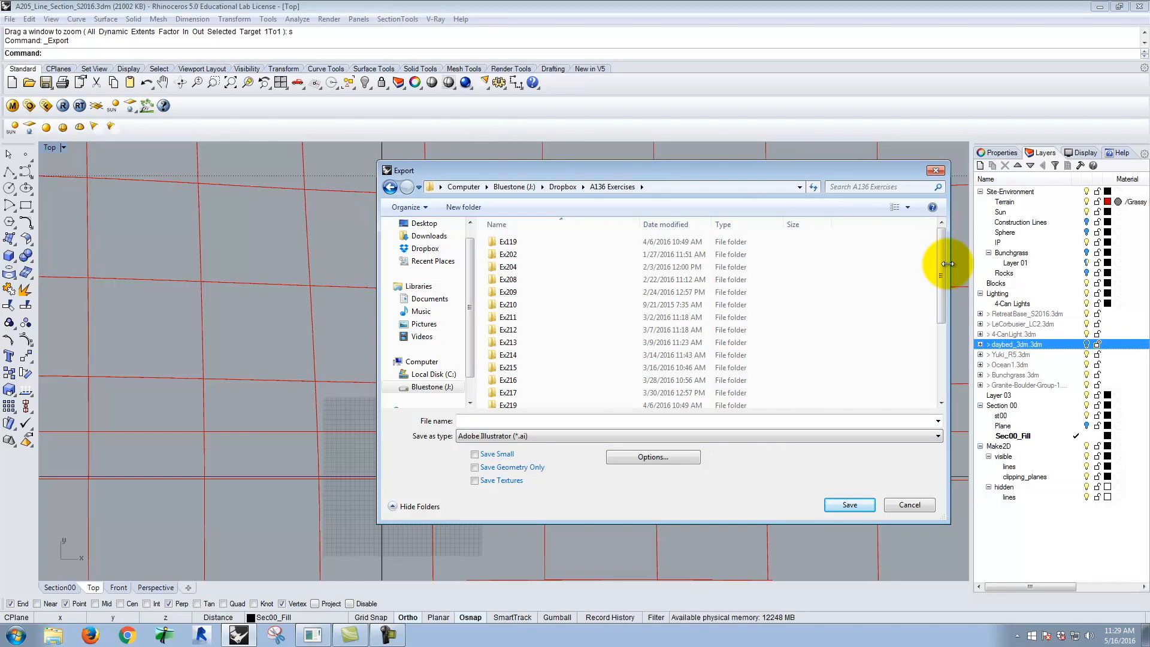
drag(944, 261, 946, 336)
double_click(505, 376)
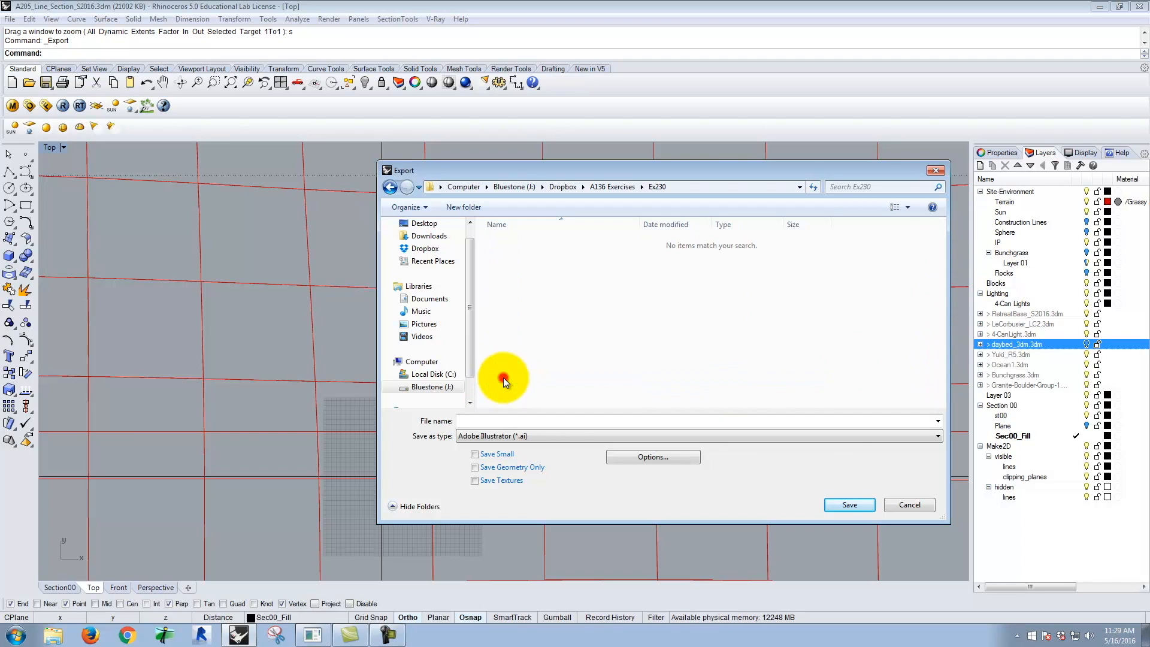
click(484, 418)
text(Section00)
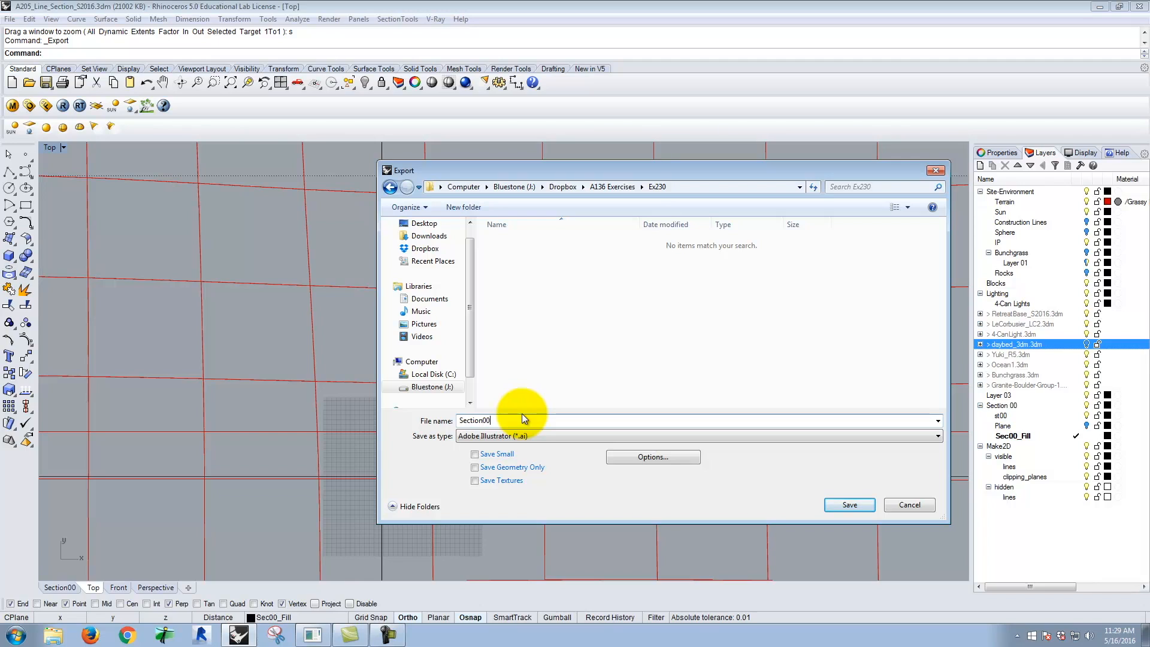
Save the Illustrator export with the model scale preserved at 48 inches = 1 inch and RGB color.
click(657, 457)
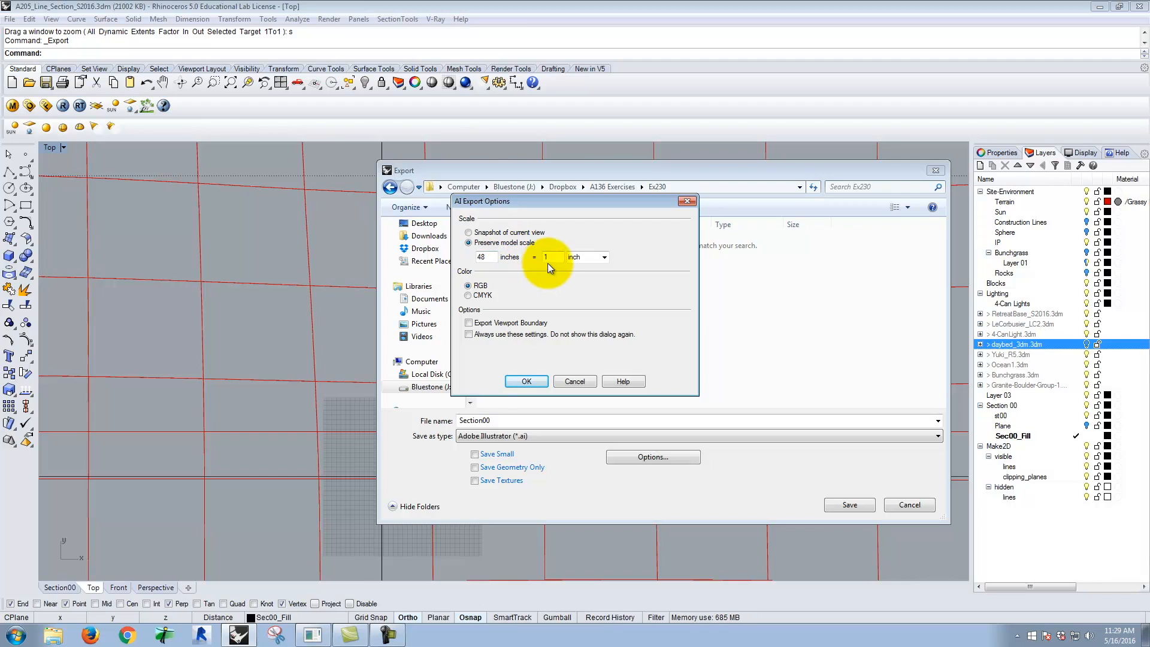
click(535, 381)
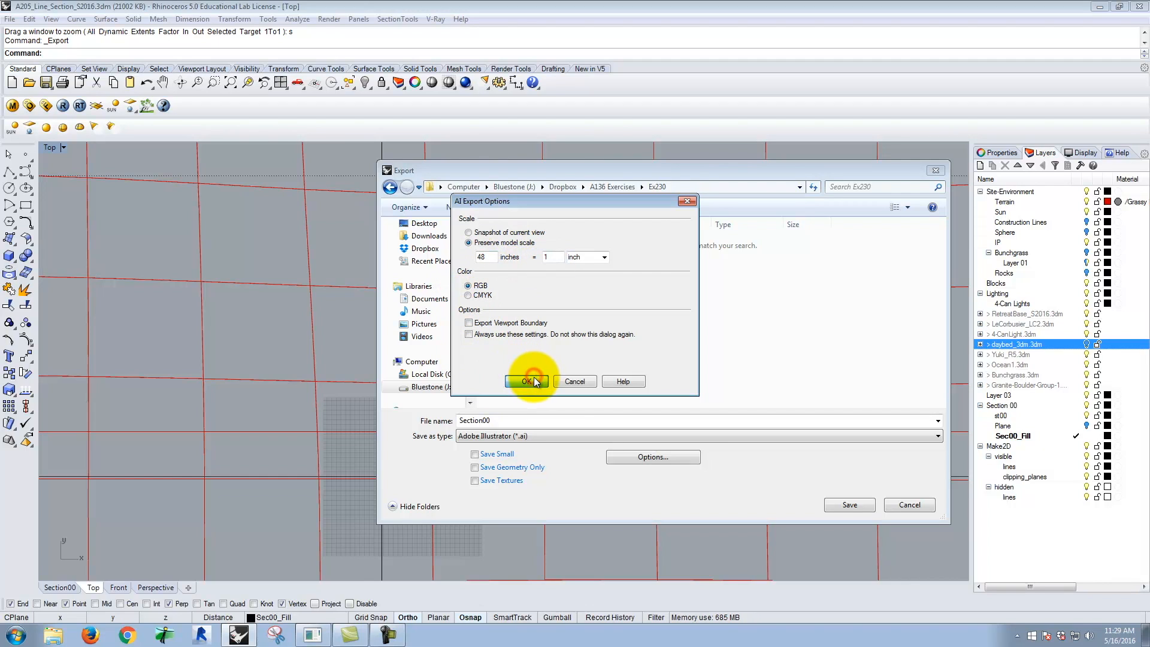
click(855, 506)
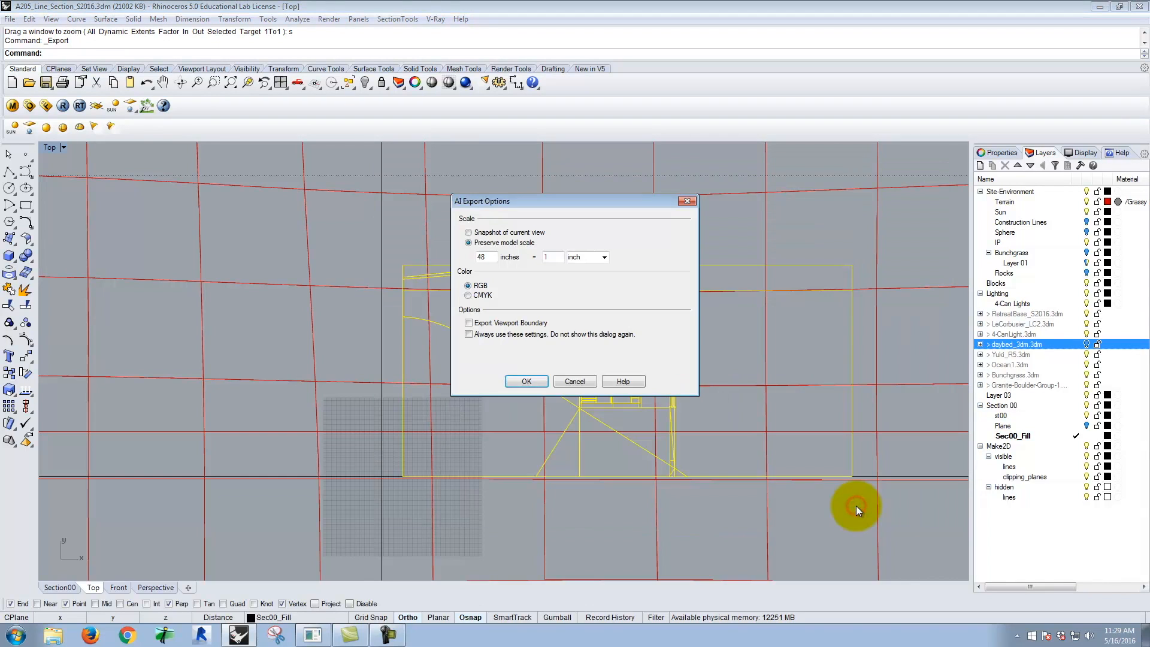
click(521, 382)
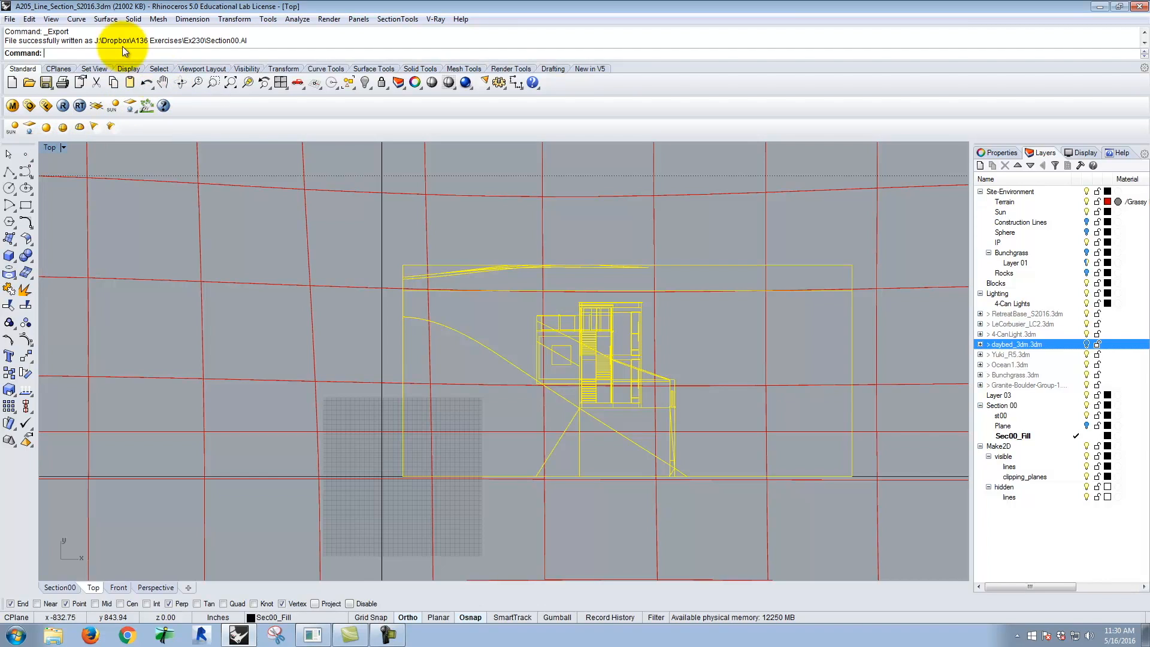
Maximize the Perspective viewport, clear the selection and frame the whole terrain with the section.
double_click(50, 150)
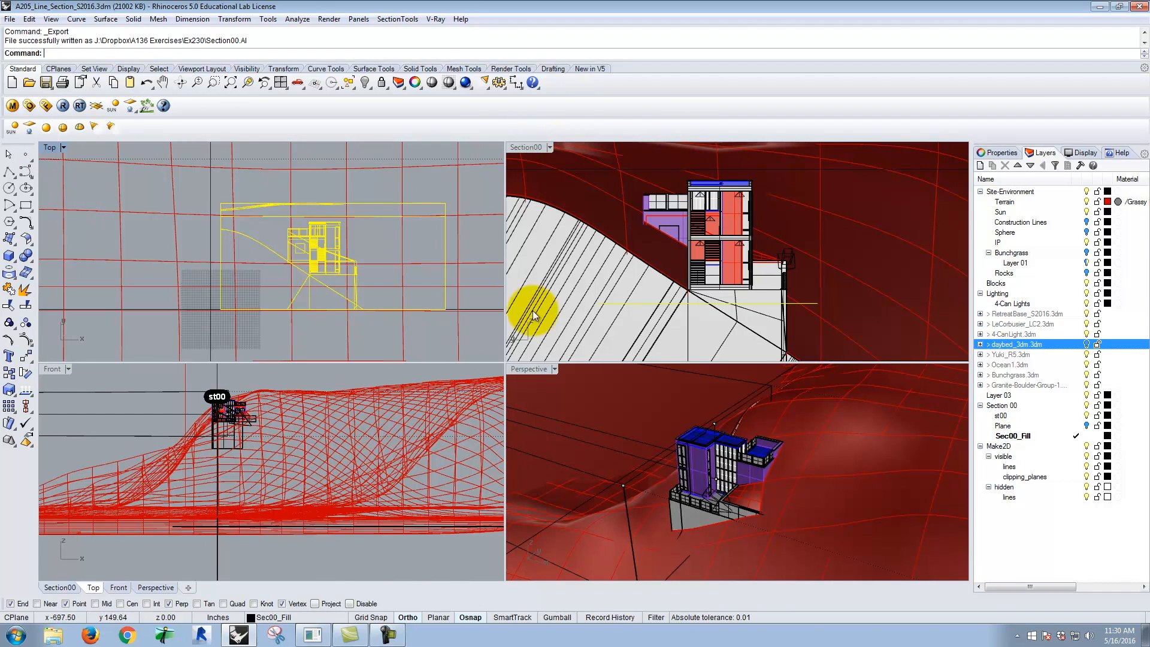
double_click(536, 370)
scroll(632, 492, down, 18)
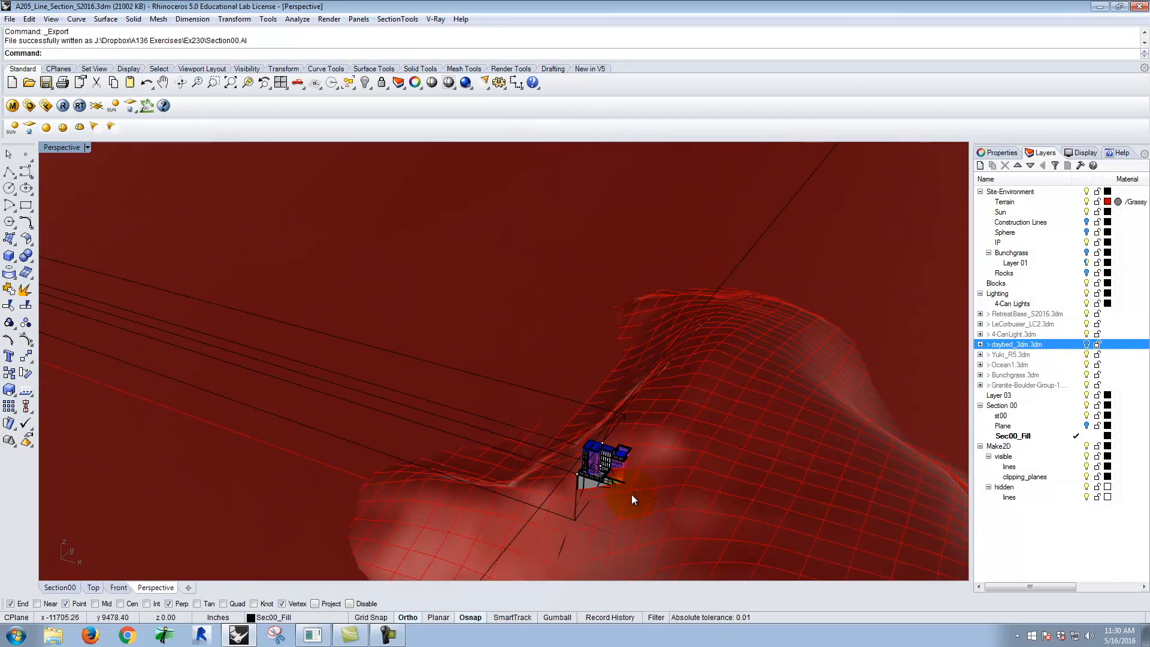
key(Escape)
scroll(540, 410, down, 2)
right_drag(540, 412, 546, 437)
scroll(545, 432, down, 3)
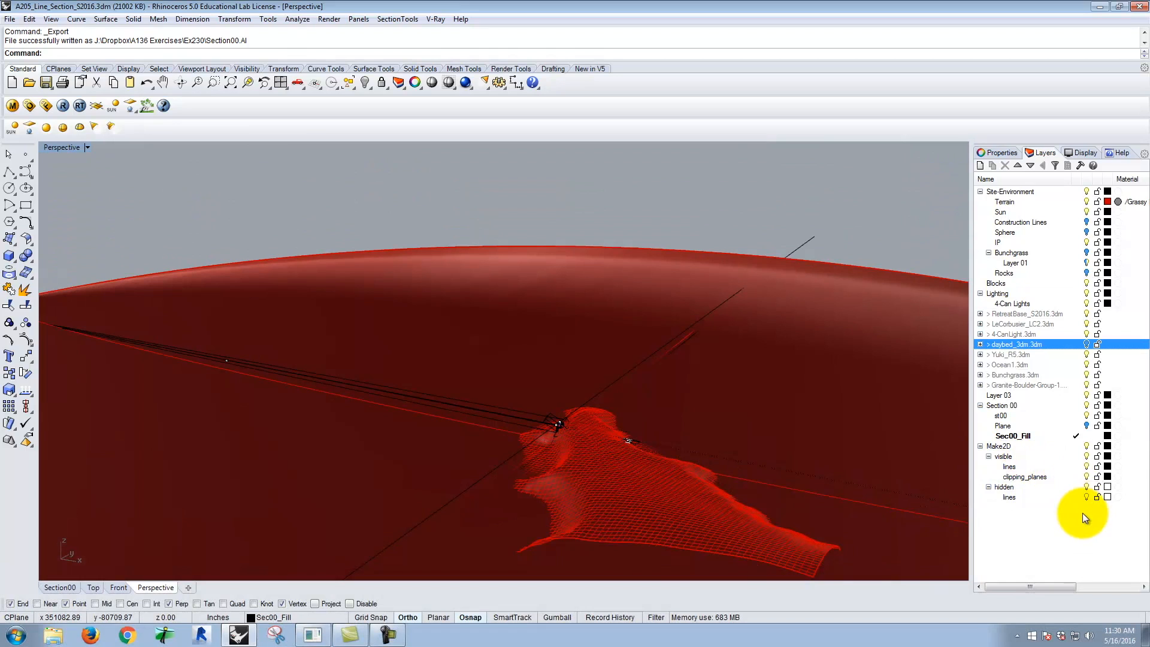
Turn on the Plane sublayer of Section 00 to show the section plane in the Perspective view.
click(1003, 406)
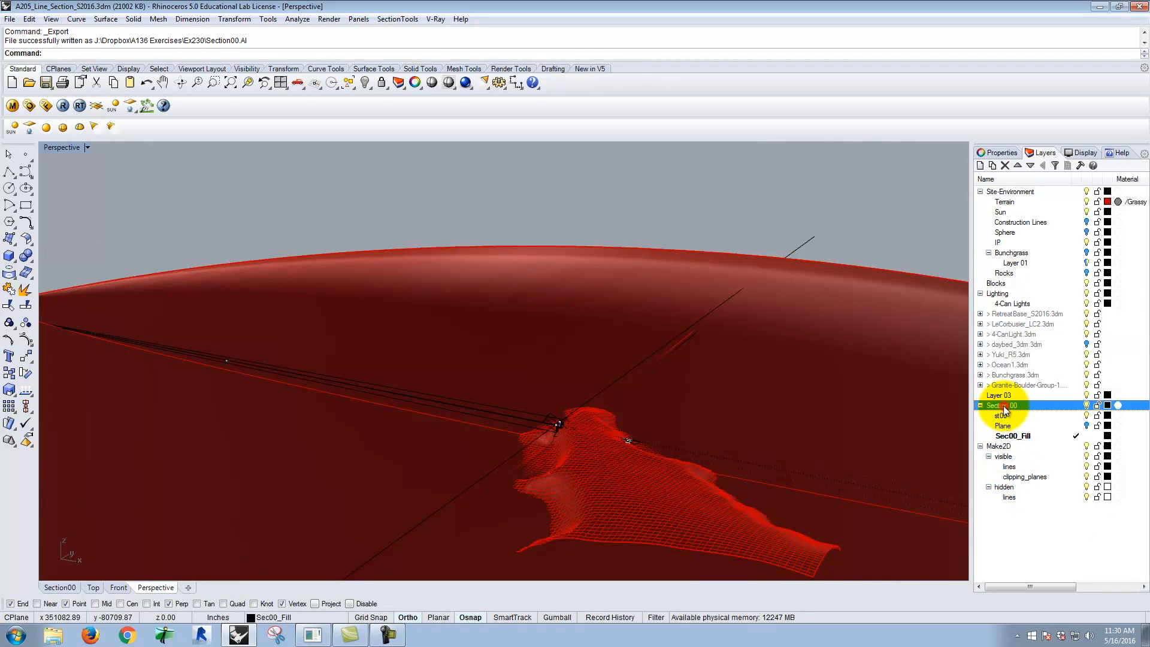
click(1086, 426)
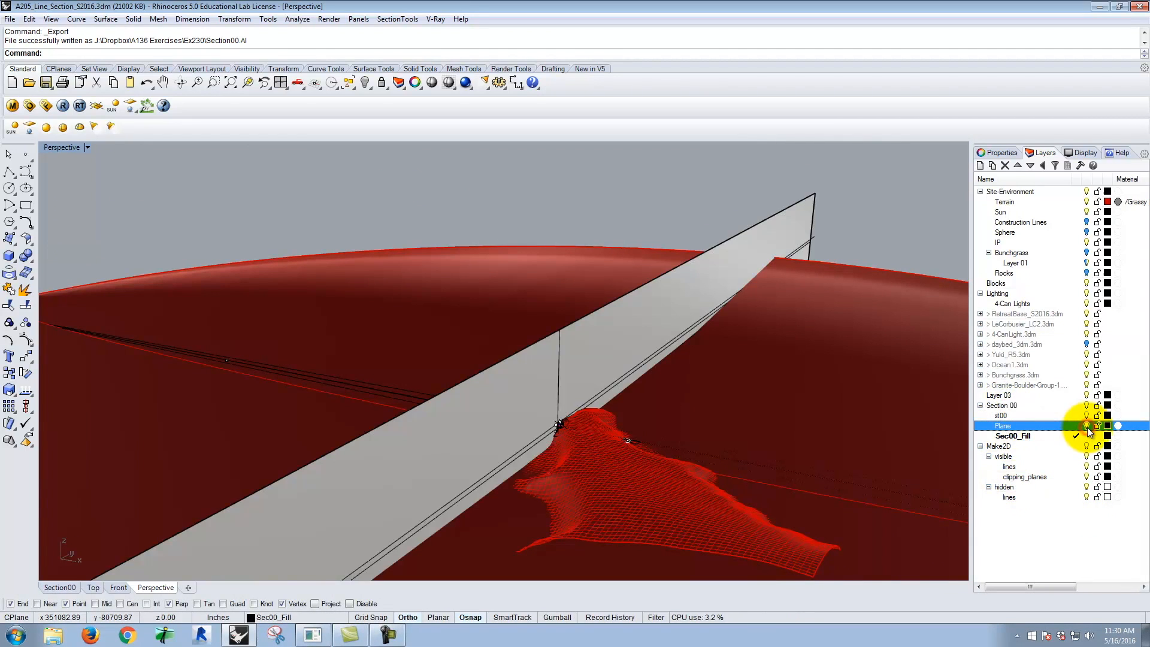
key(Escape)
scroll(613, 339, down, 3)
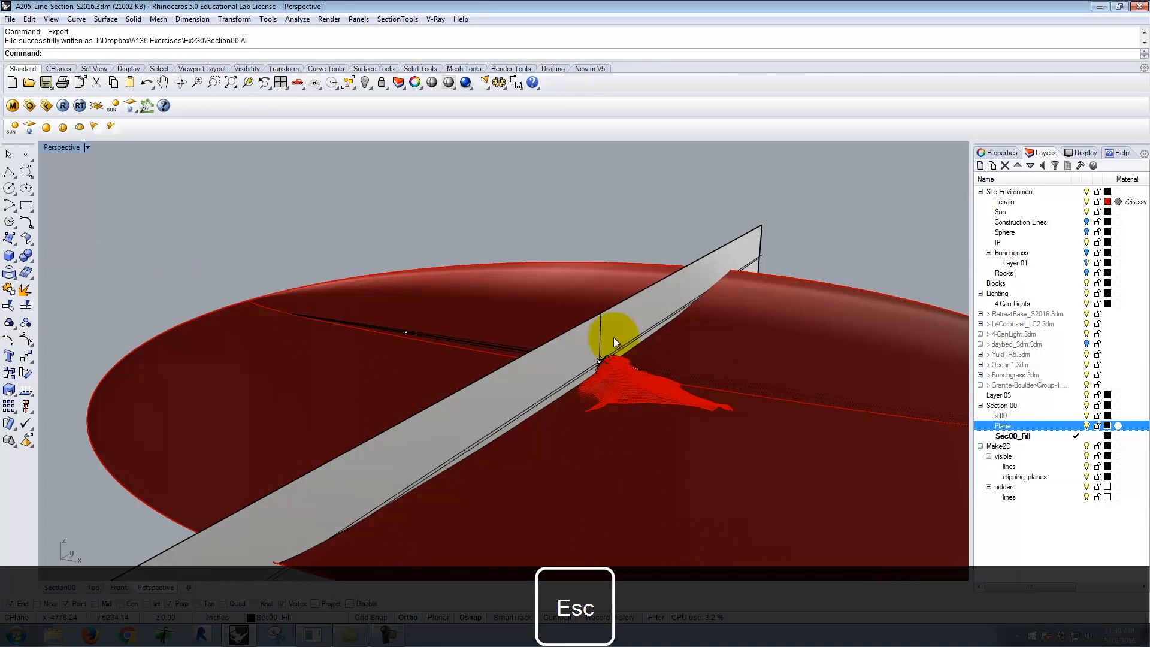
Explode the retreat building's block instance into its separate objects.
scroll(606, 376, up, 10)
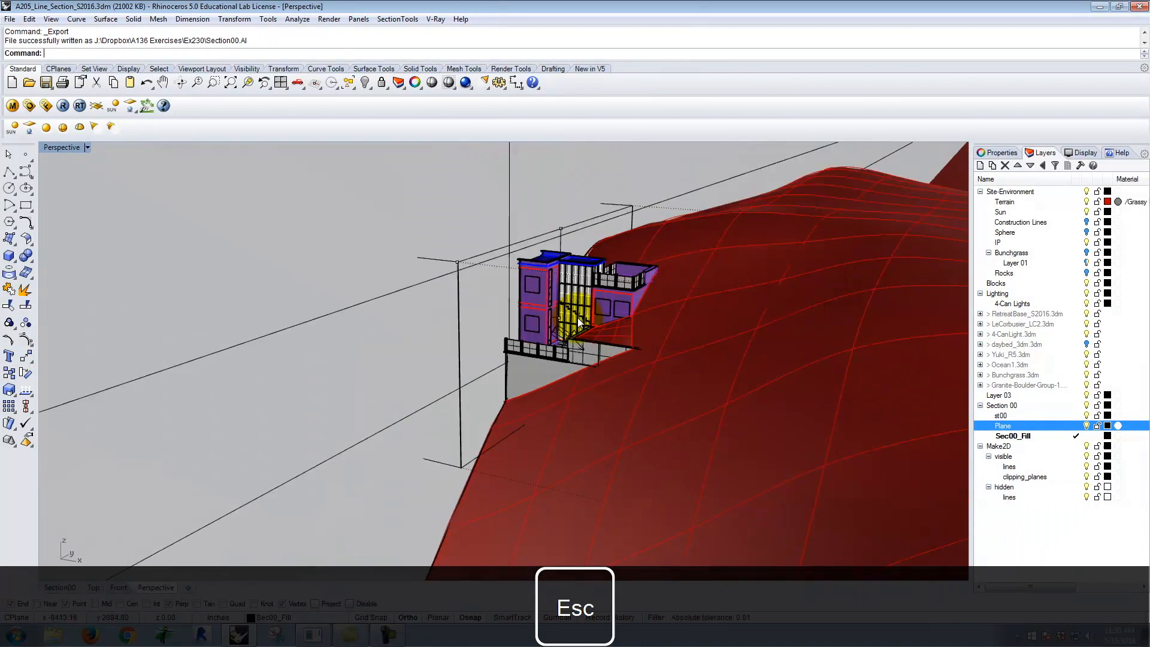
click(579, 267)
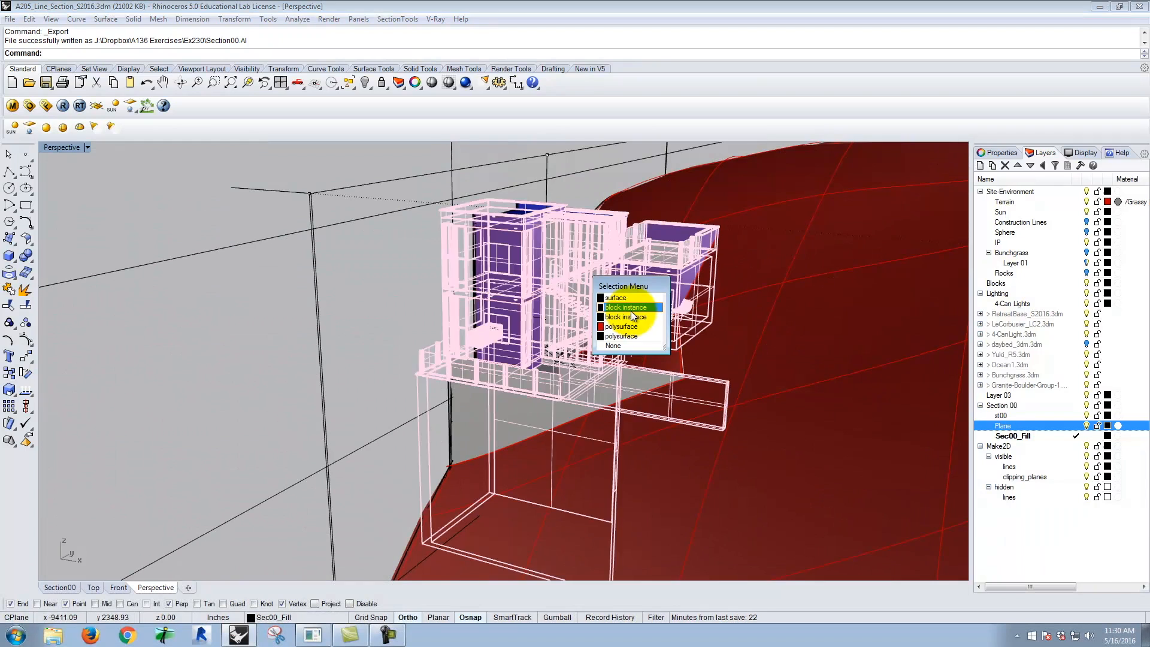
click(630, 307)
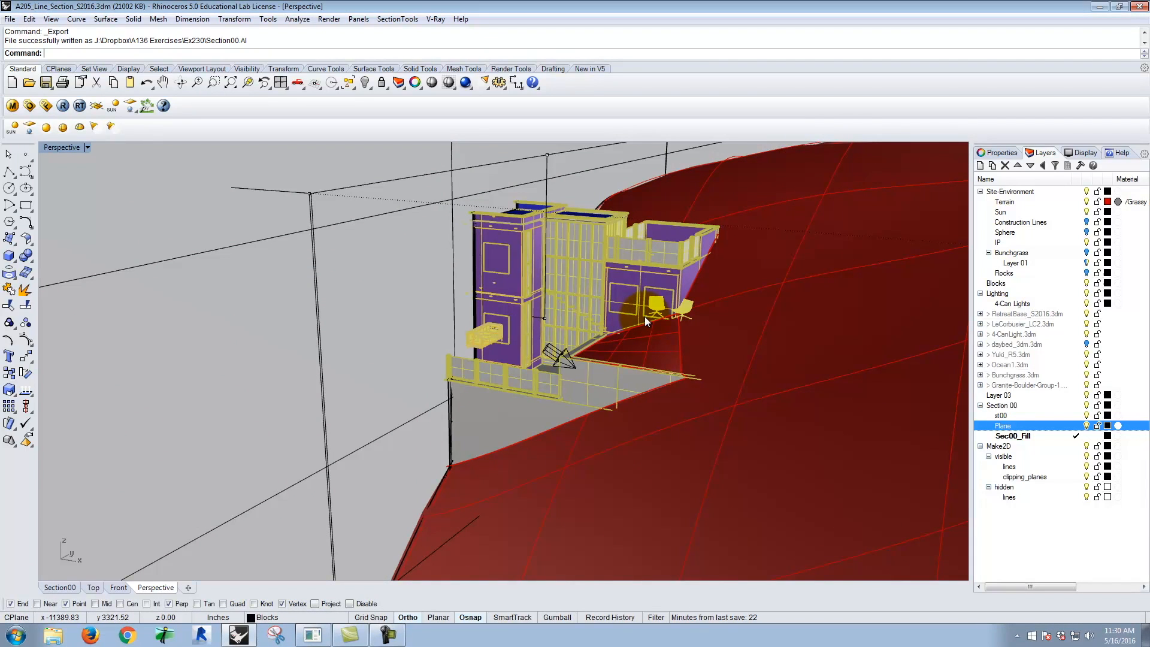
text(explode)
key(Return)
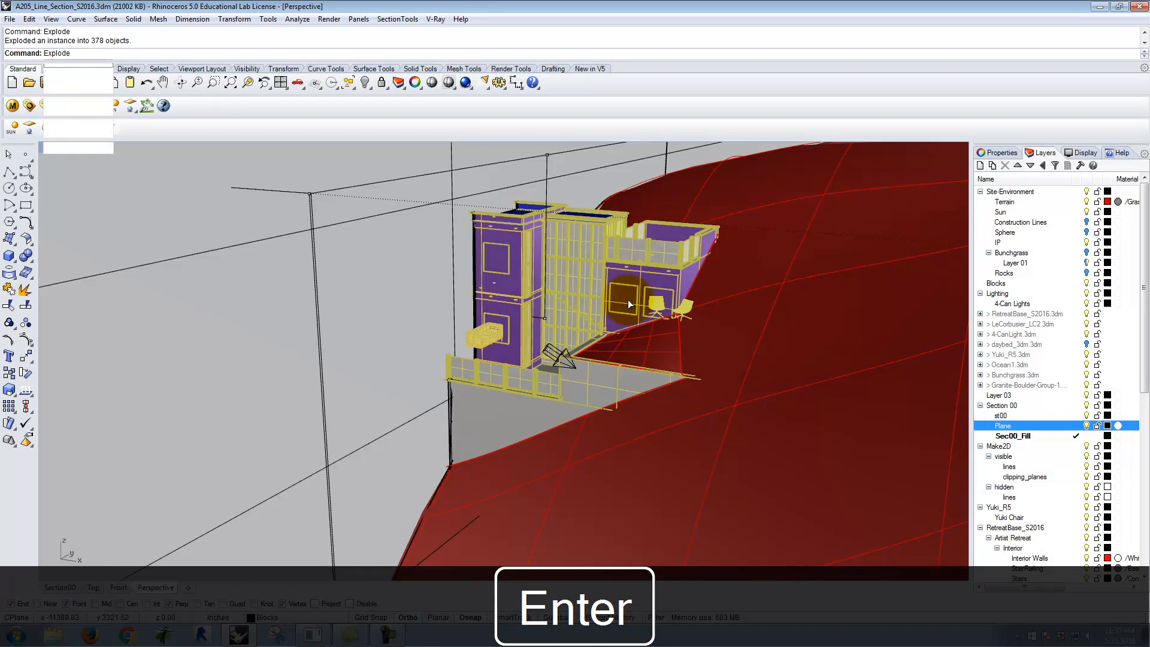
Select the block instance of the chair in front of the building's lower windows.
click(655, 304)
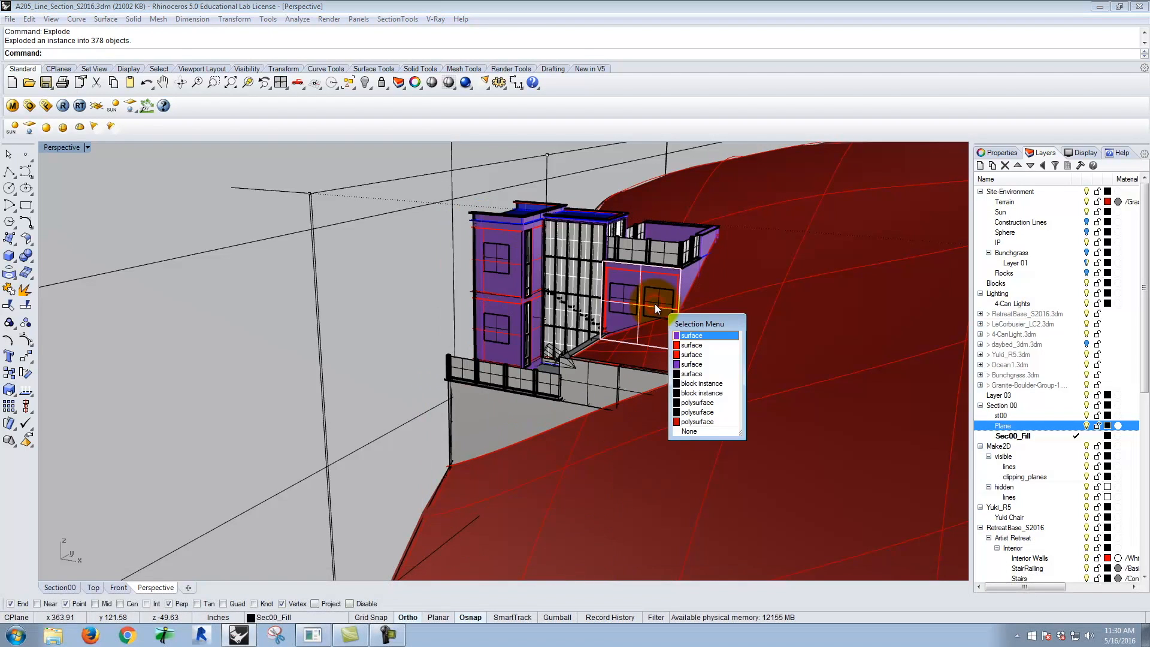
click(699, 384)
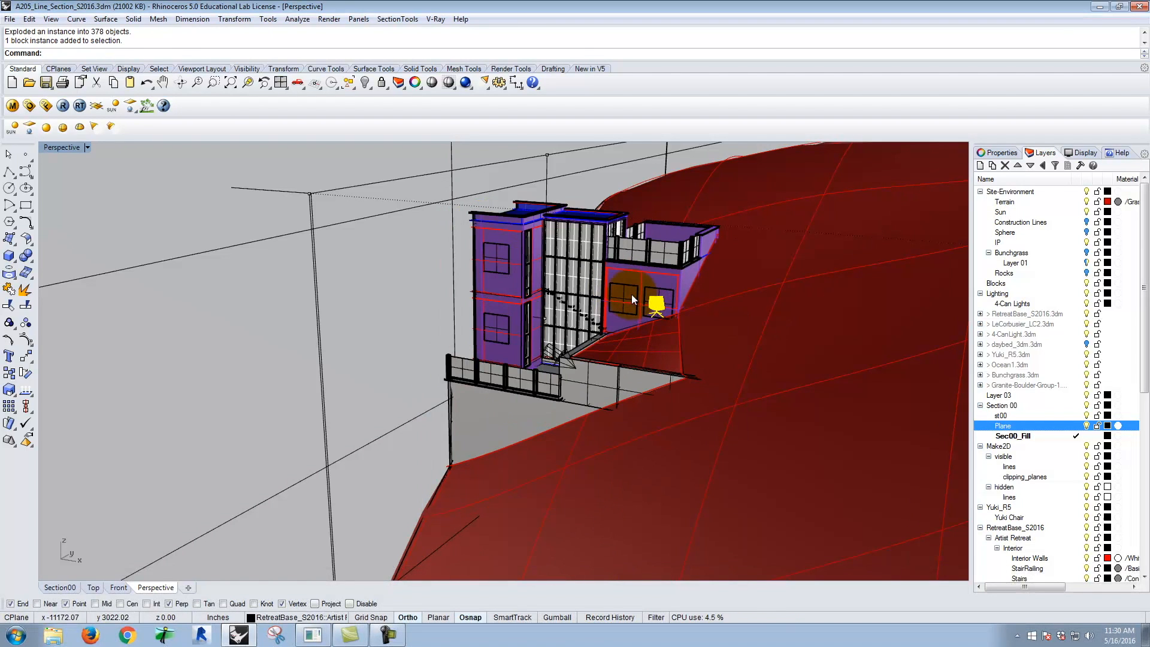
Select every block instance in the model and explode them all.
key(Escape)
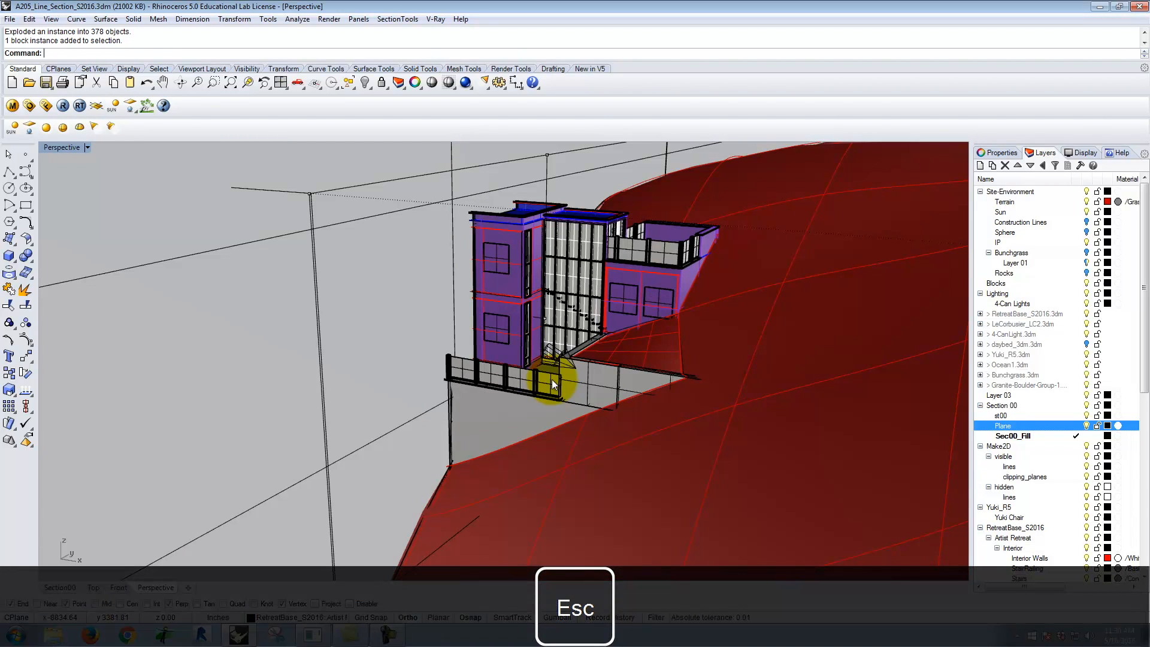
text(SelBlockInstance)
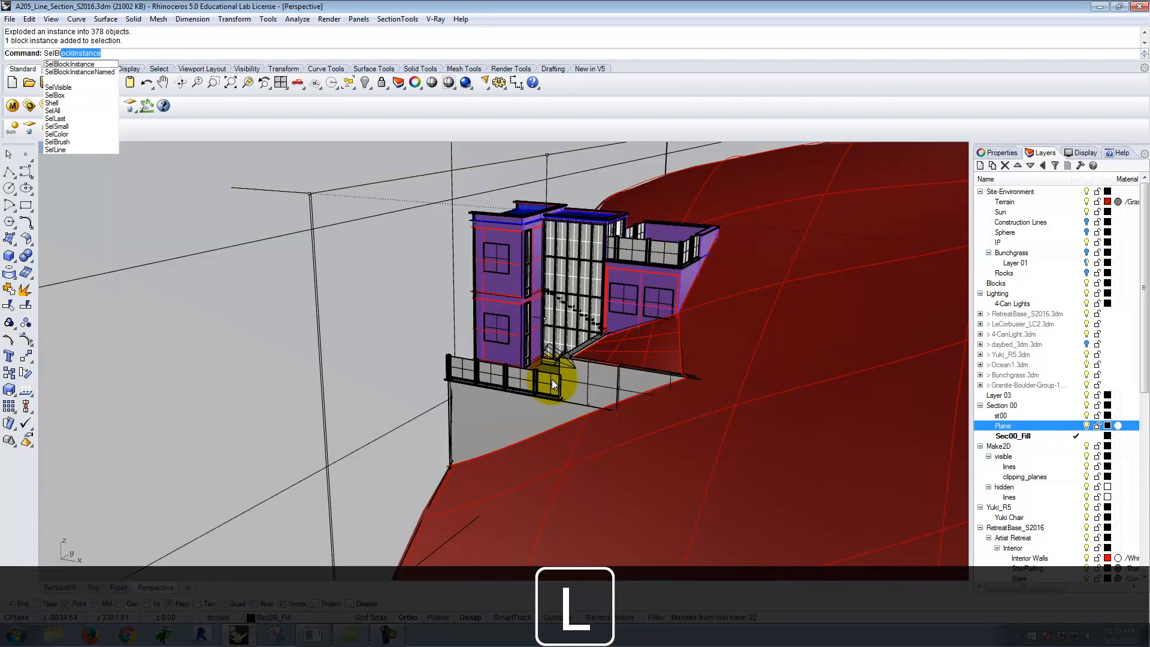
key(Return)
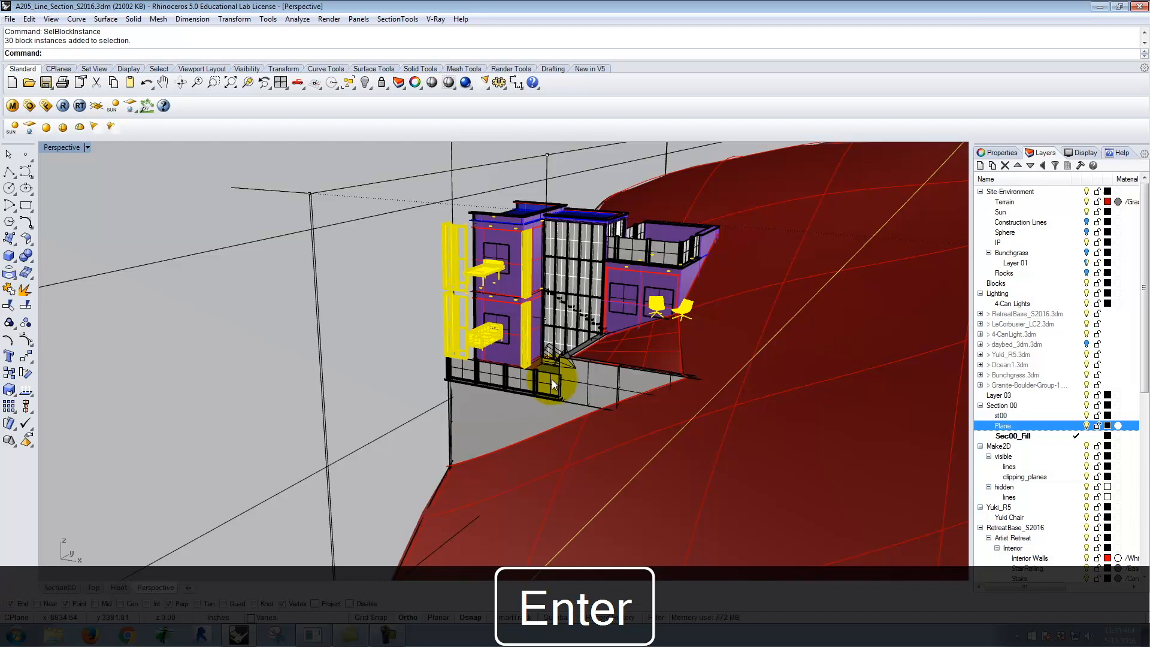
text(Explode)
key(Return)
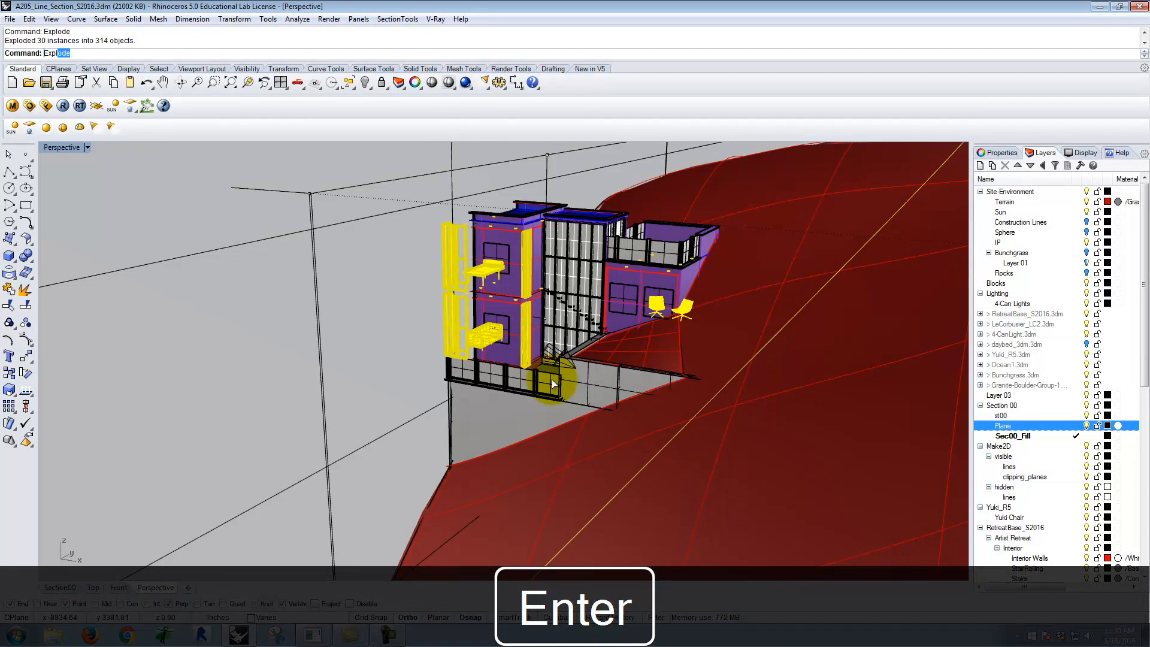
Select the nested block instances that remain after the first explode and explode them too.
key(Escape)
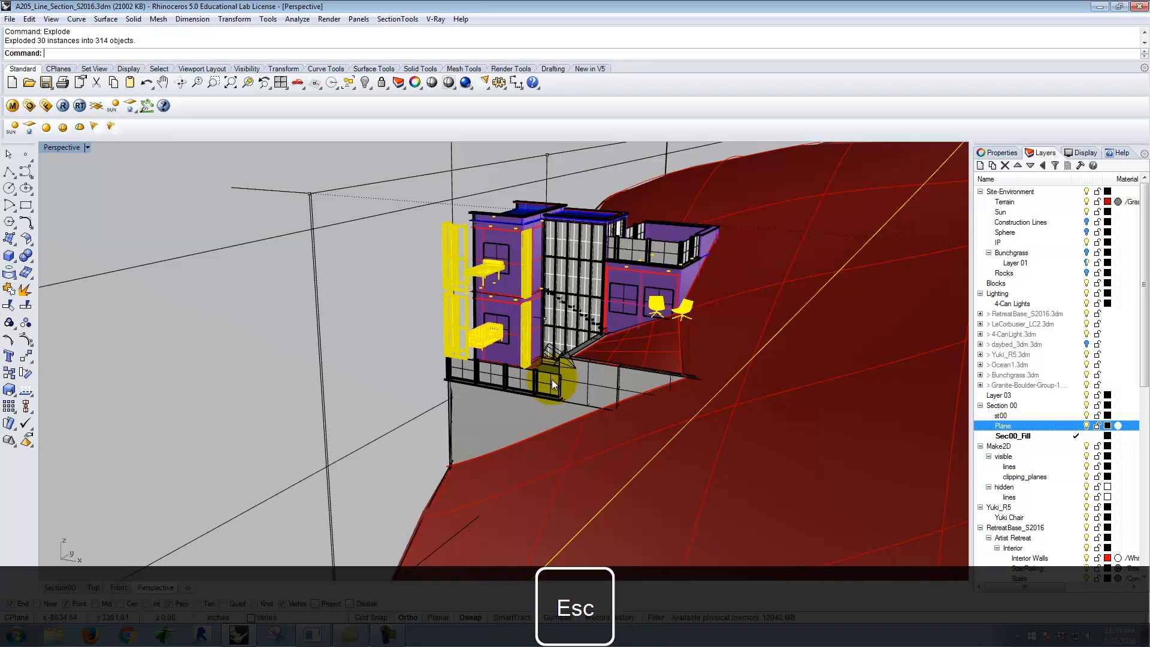
text(SelBo)
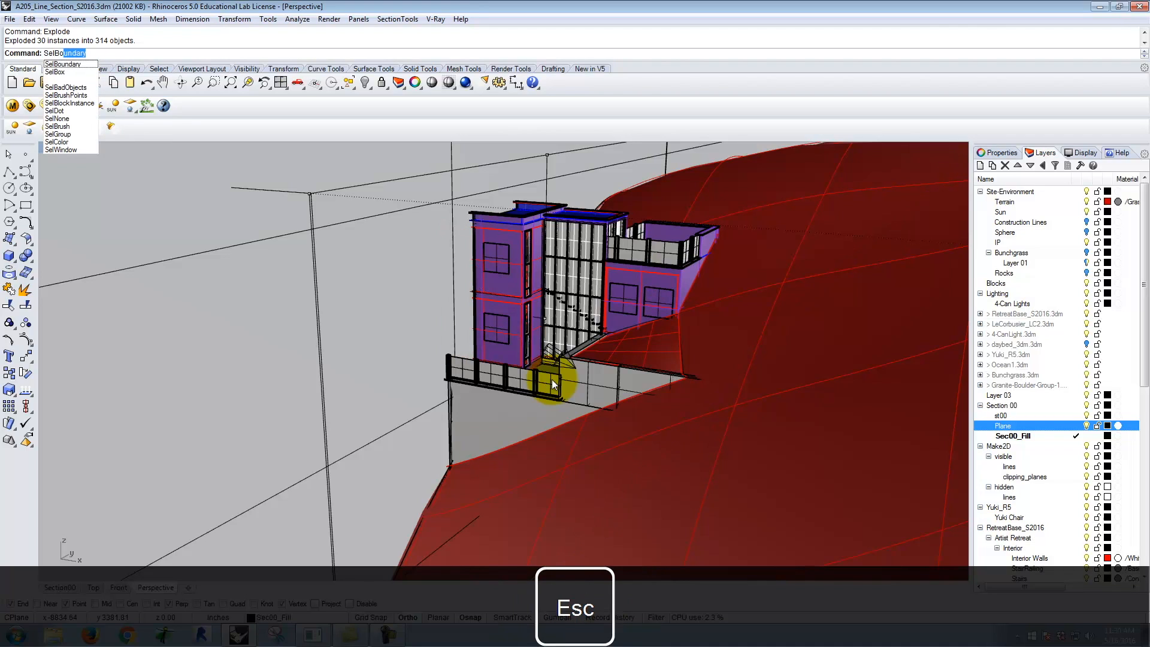
key(BackSpace)
text(lockInstance)
key(Return)
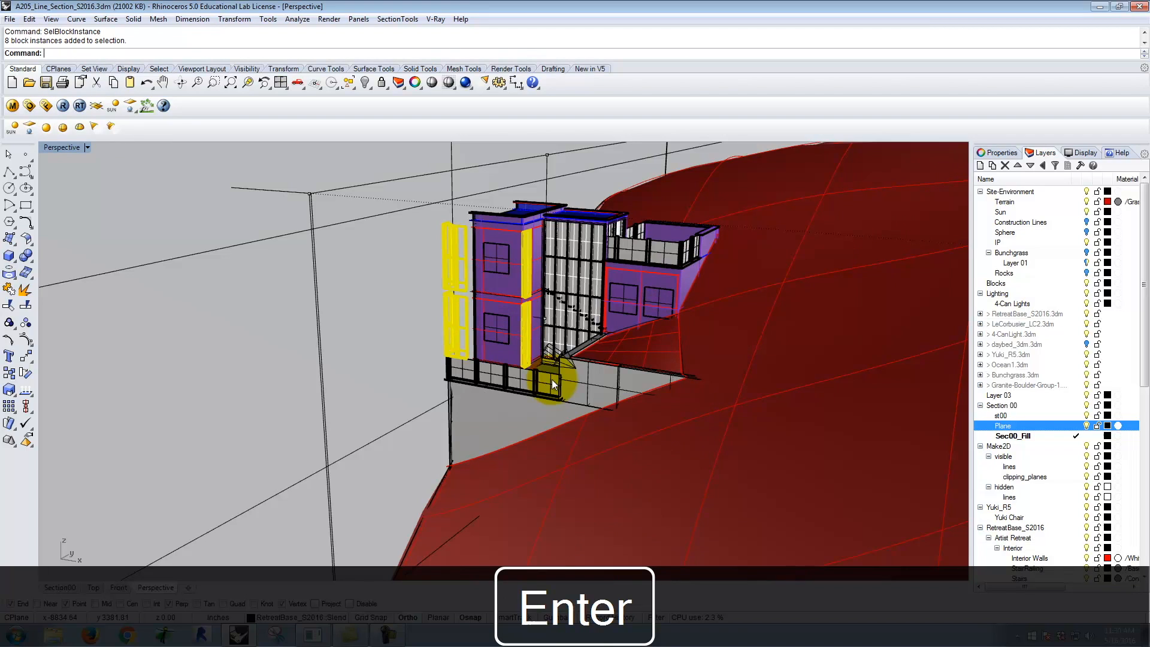
text(Explode)
key(Return)
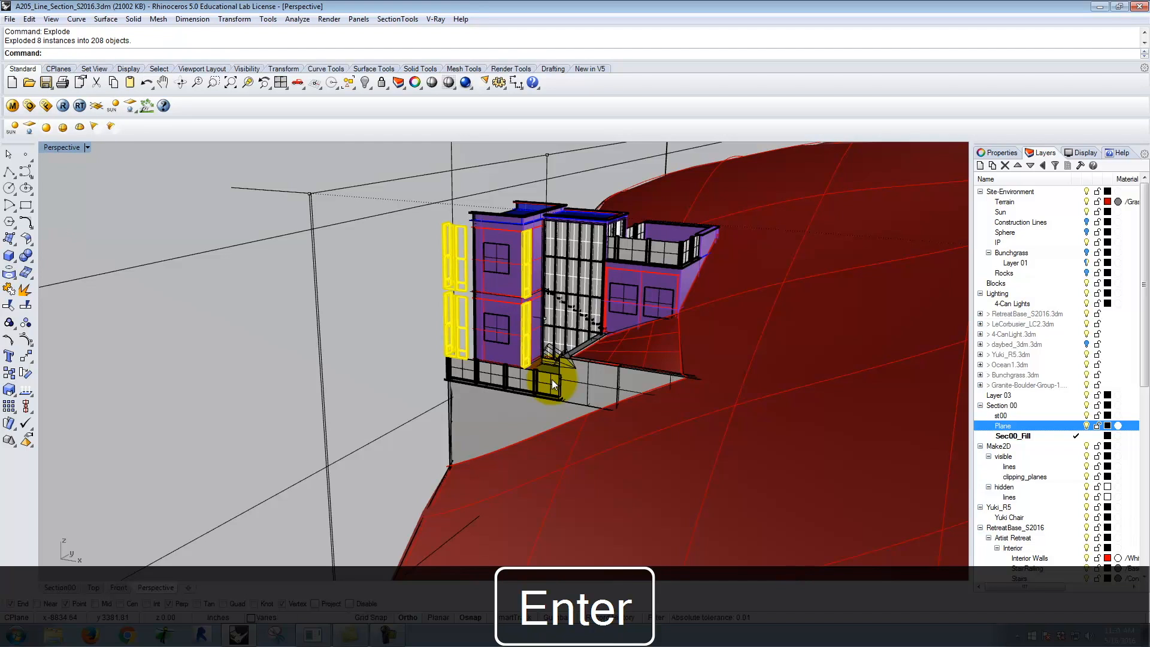
Check the model for any leftover block instances with SelBlockInstance.
key(Escape)
text(SelBoundary)
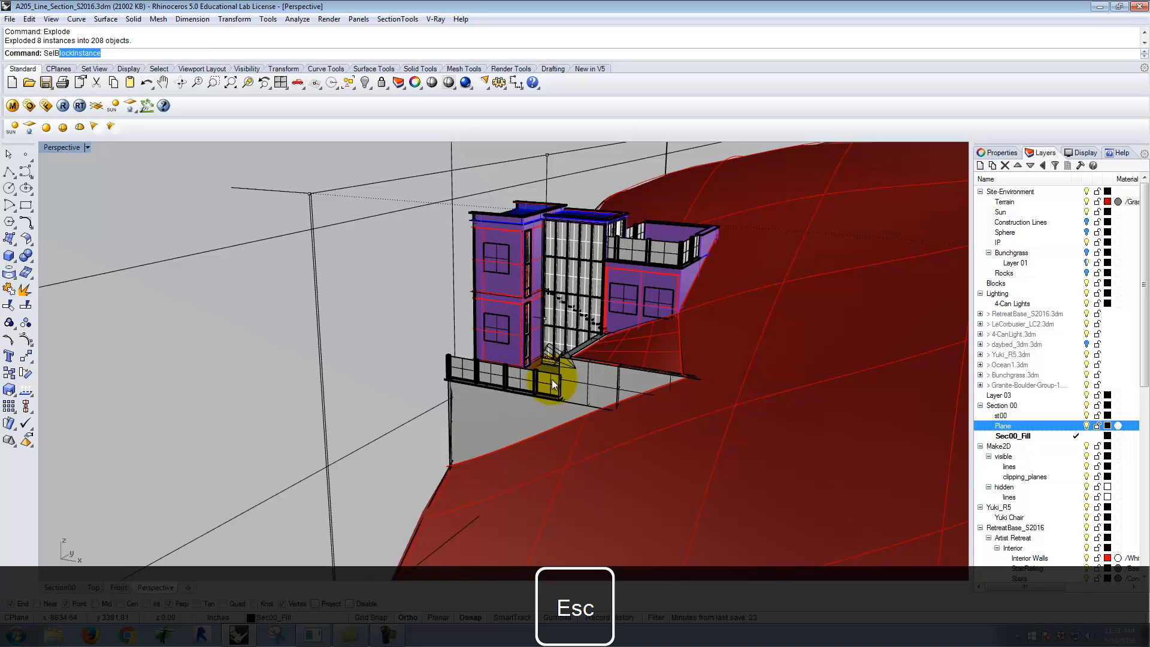
key(Return)
key(Escape)
text(SelBlockInstance)
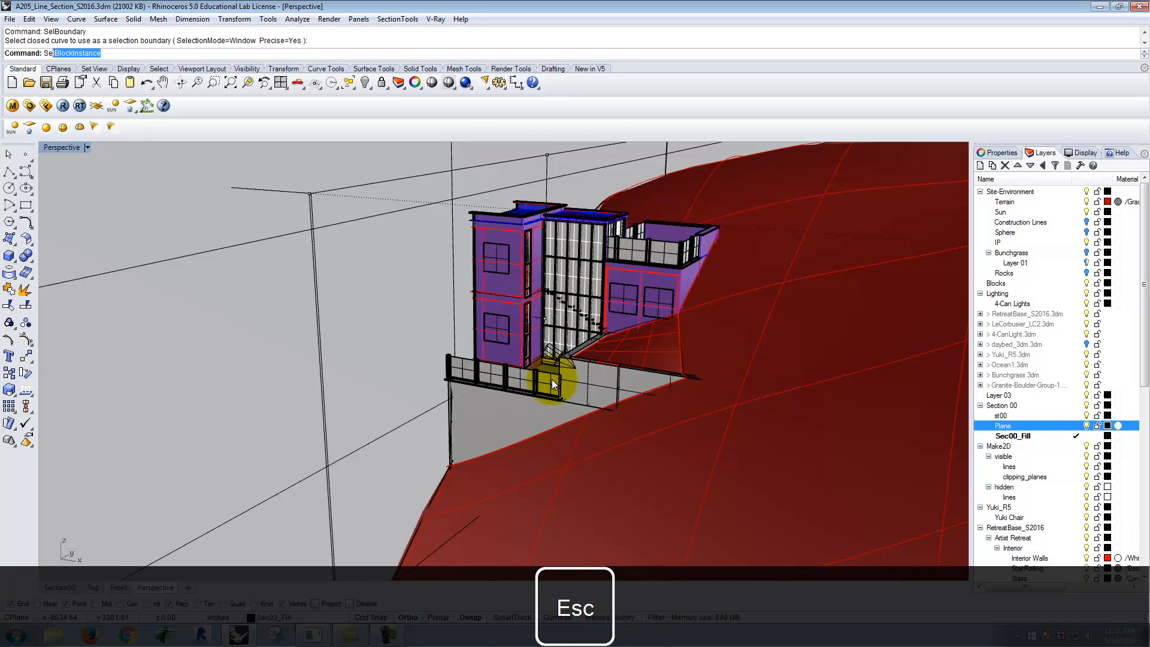
key(Return)
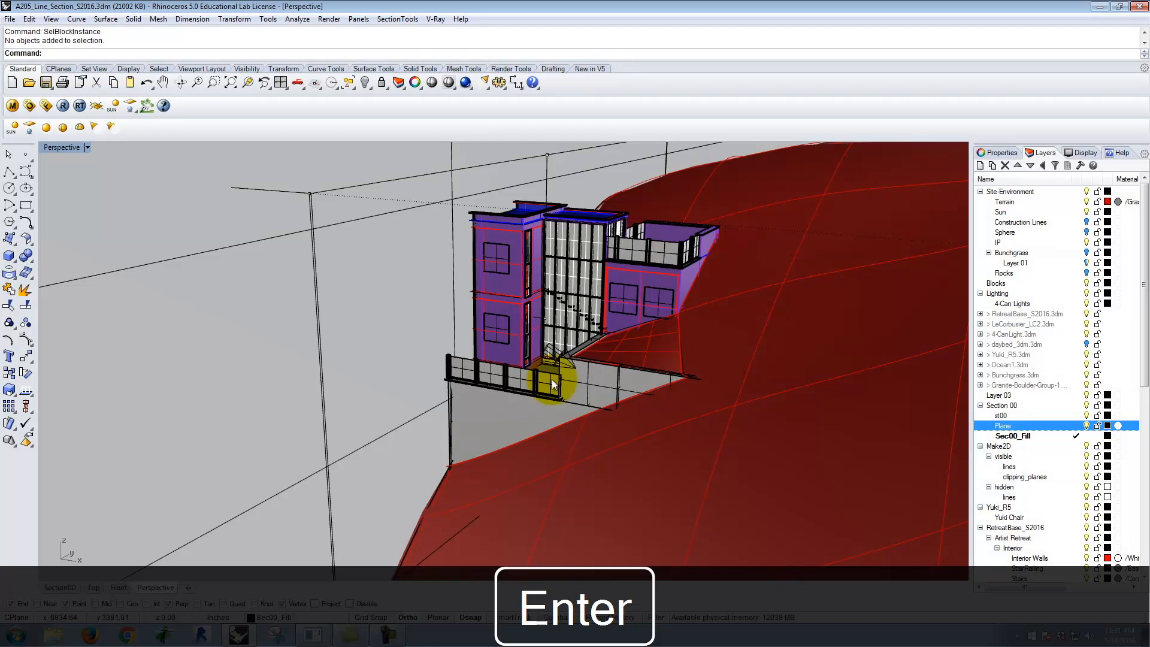
key(Escape)
Split all of the model's geometry, including building, terrain and ocean, using the st00 section plane as the cutting object.
scroll(506, 408, down, 5)
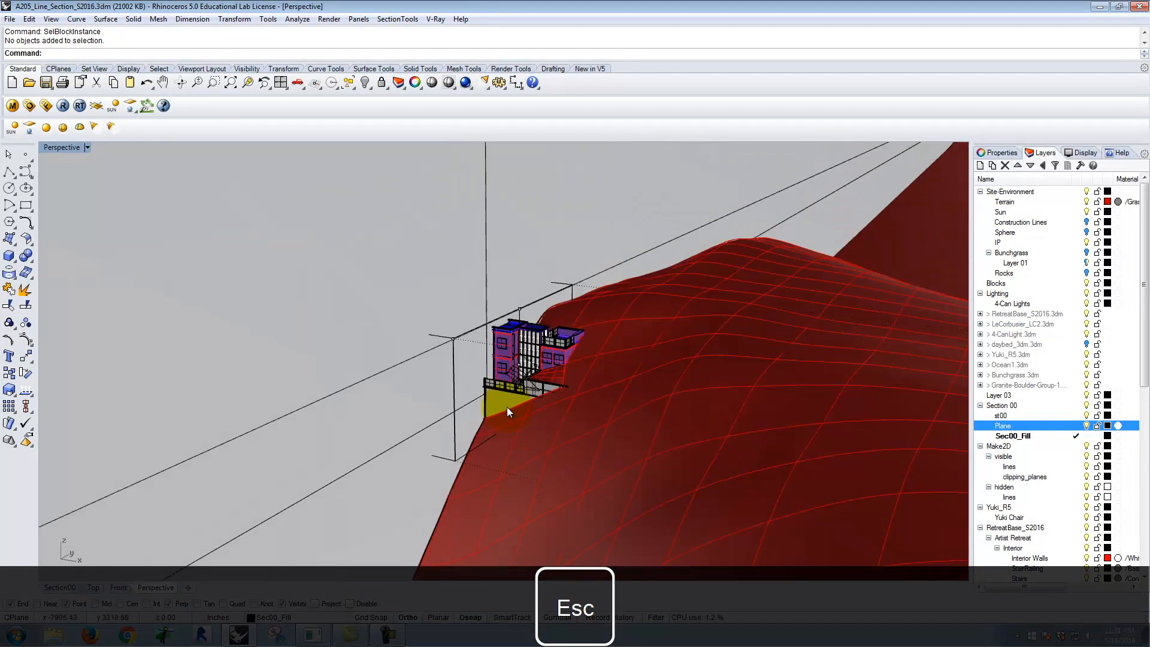
scroll(533, 343, down, 15)
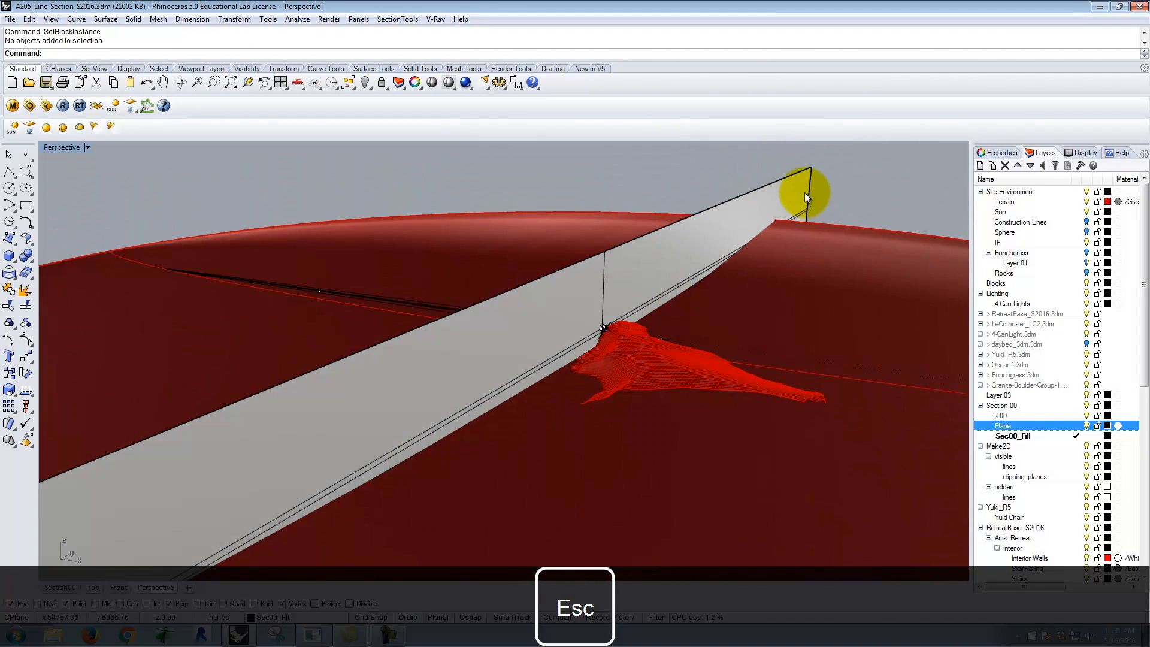
scroll(800, 189, down, 2)
text(Split)
key(Return)
scroll(549, 182, down, 1)
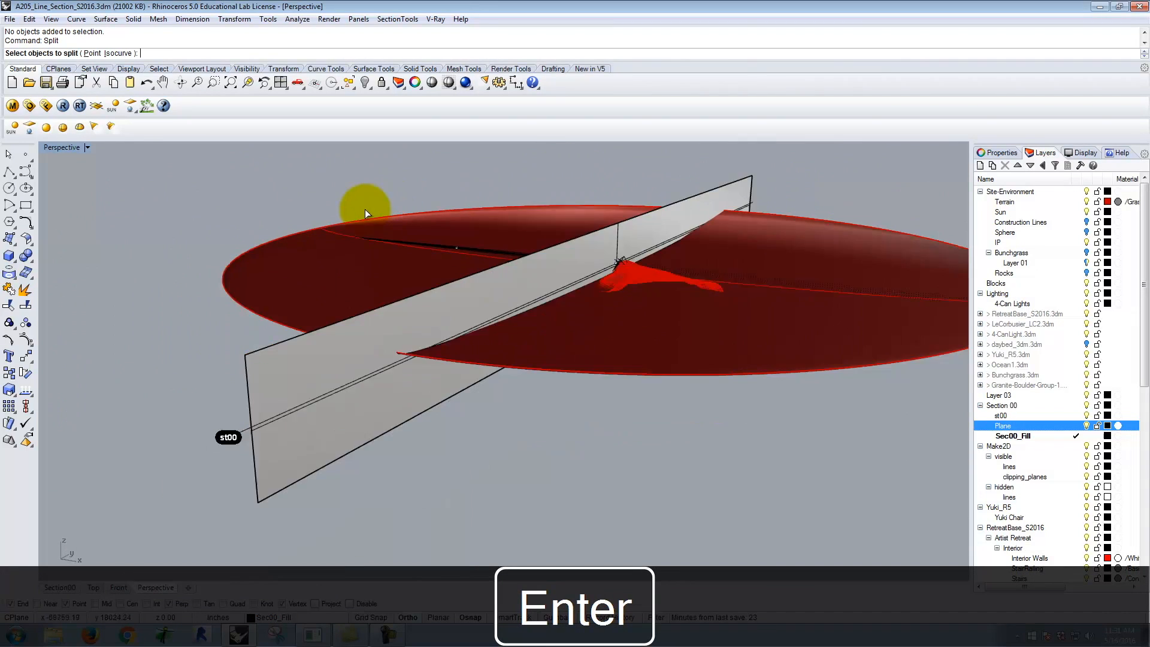
scroll(365, 210, down, 2)
drag(242, 181, 823, 312)
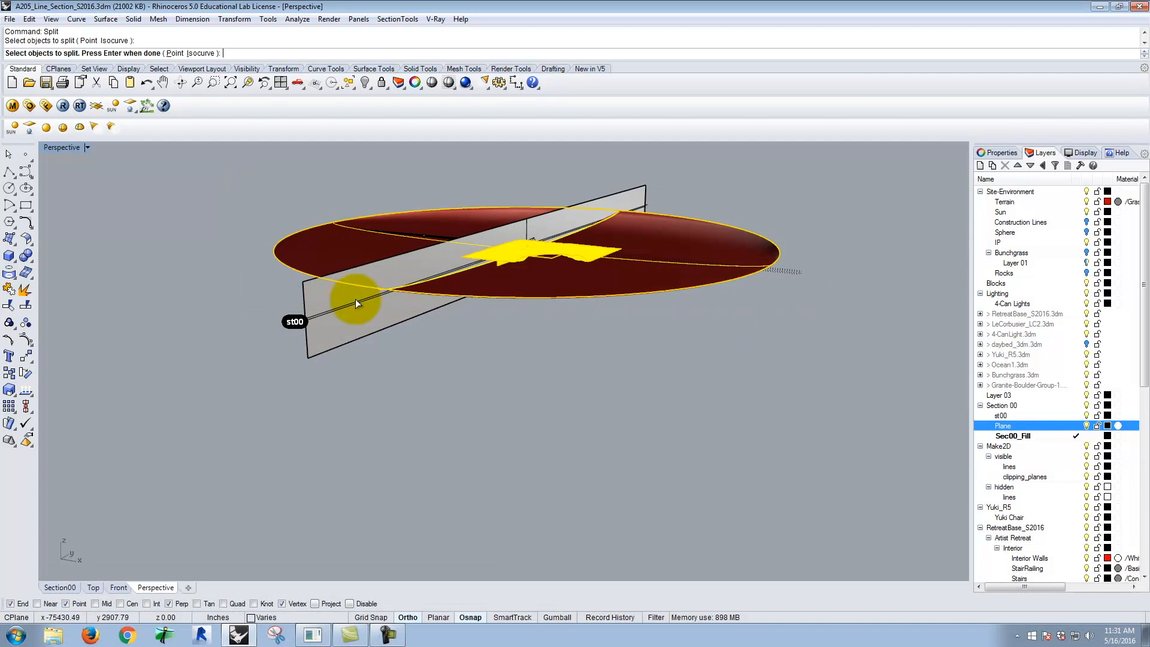
key(Return)
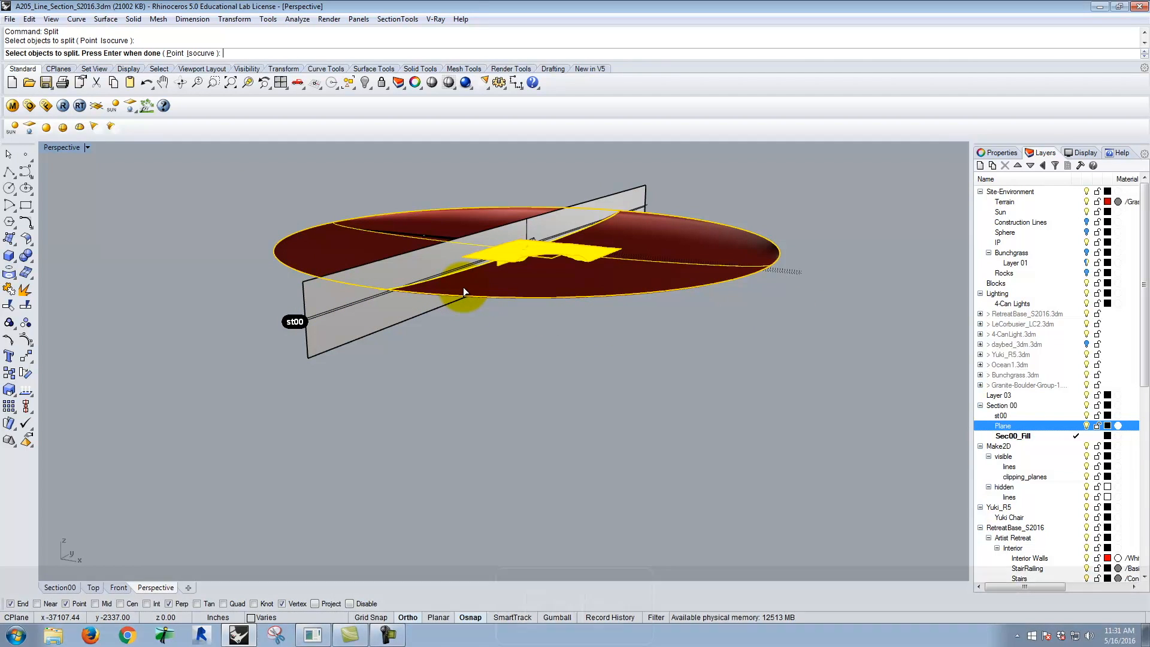
click(333, 330)
key(Return)
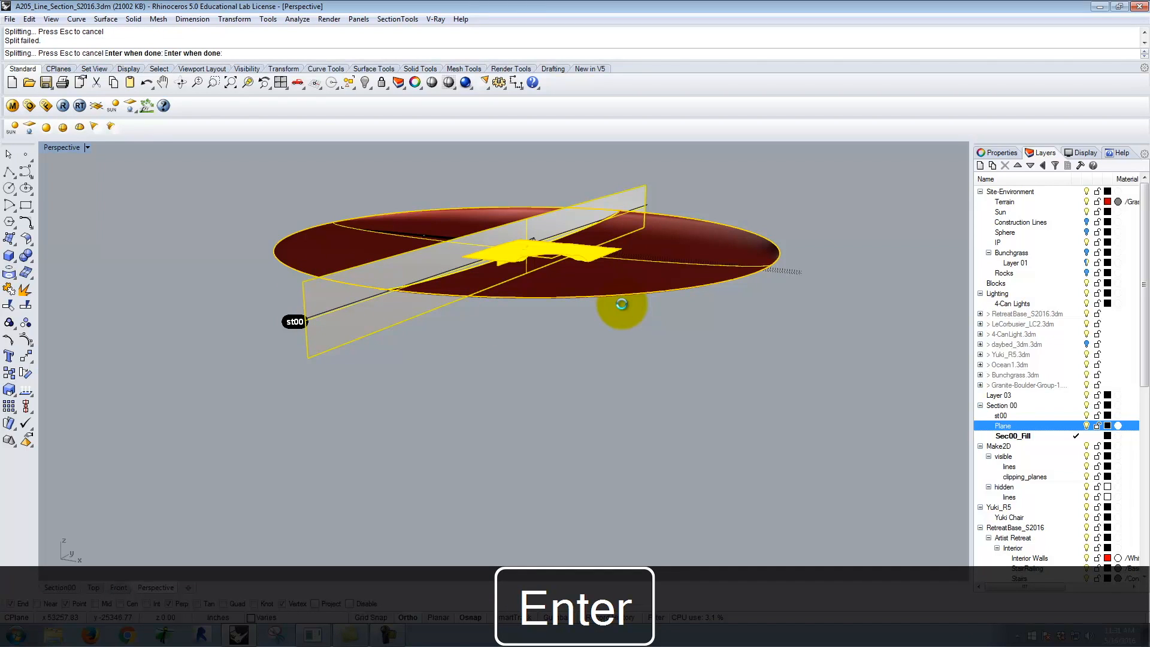
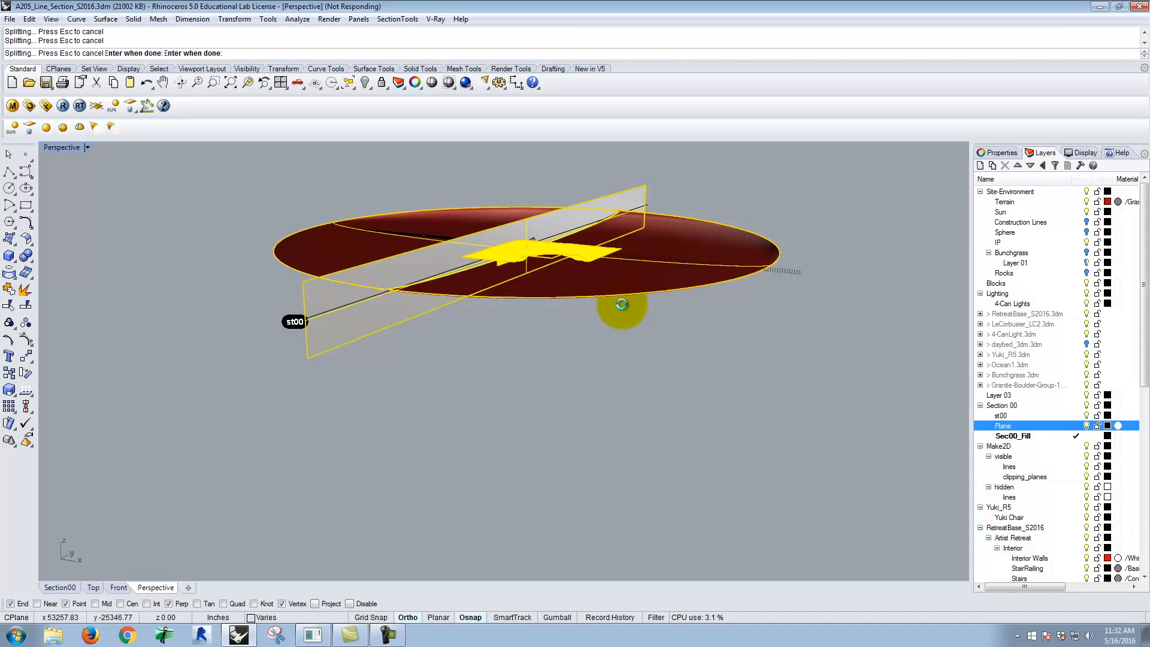
click(390, 637)
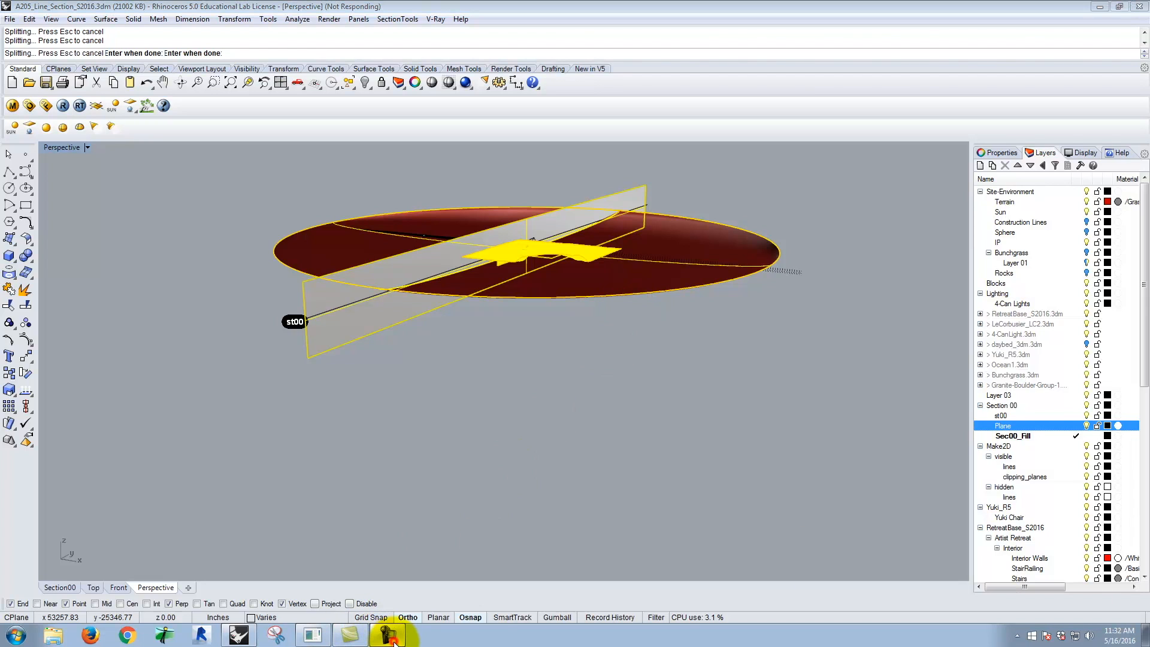
click(1090, 585)
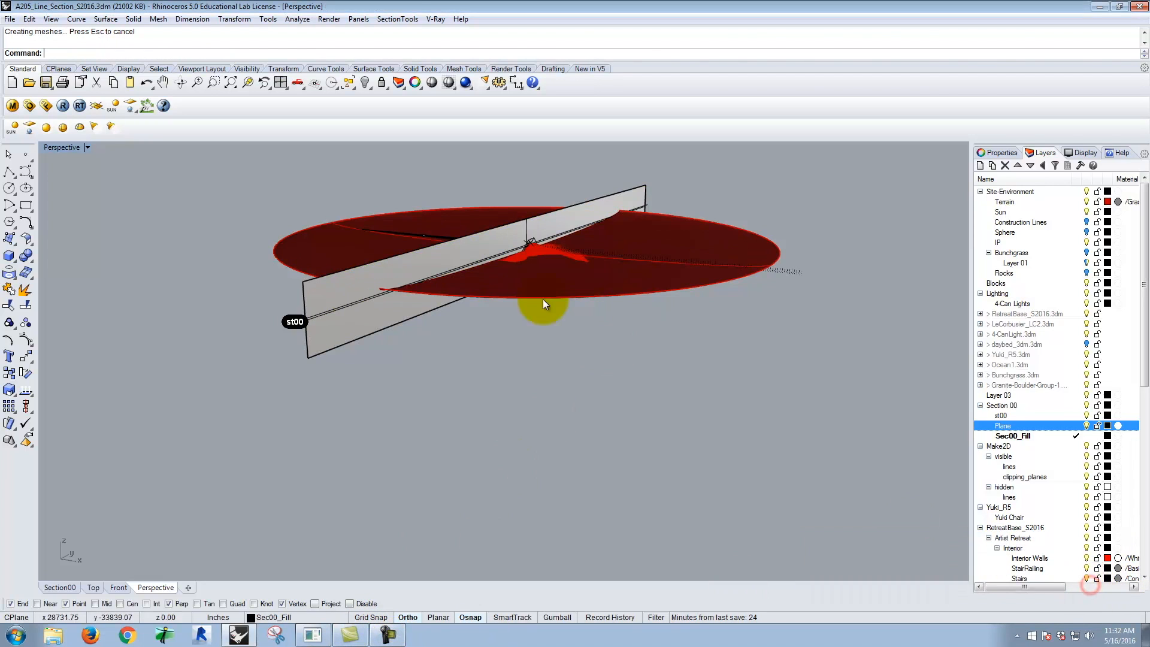
Check the split by selecting the ocean surface on each side of the section plane.
right_drag(457, 354, 493, 352)
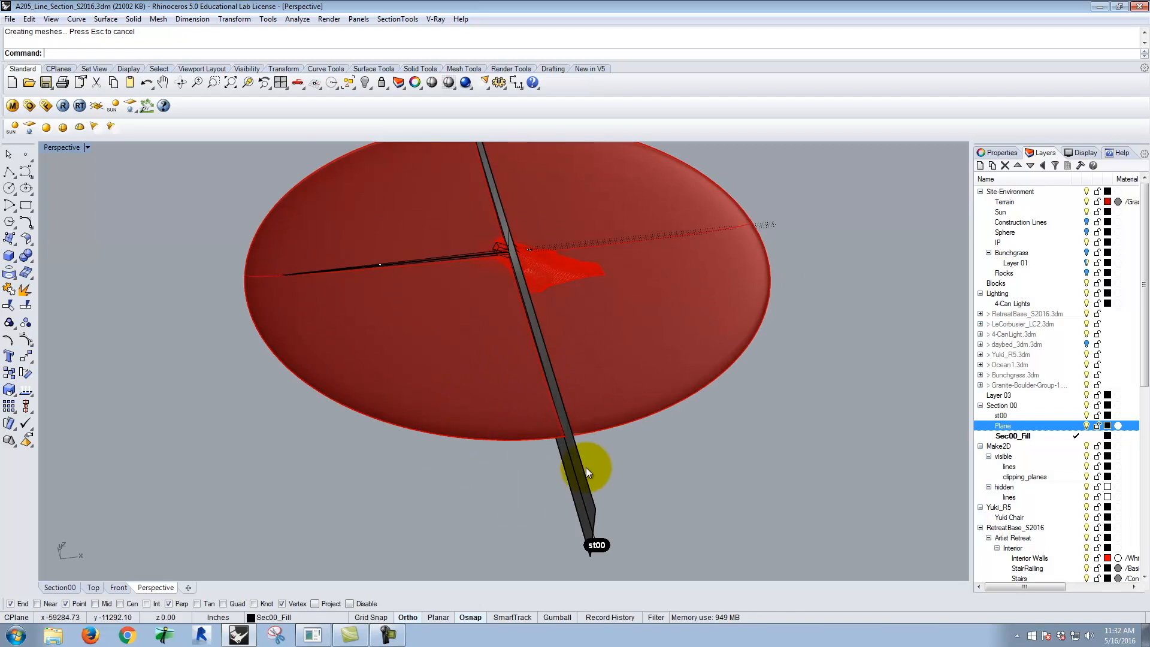
scroll(586, 467, up, 2)
click(405, 351)
click(674, 333)
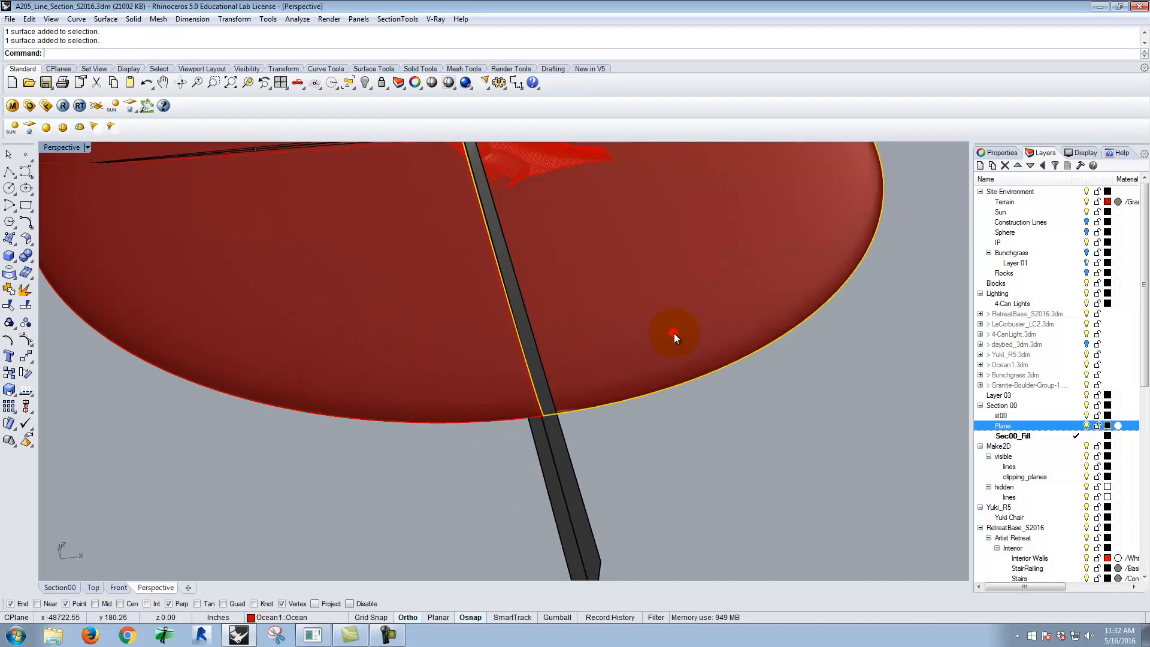
Restore the maximized Perspective viewport to the four-viewport layout.
click(87, 147)
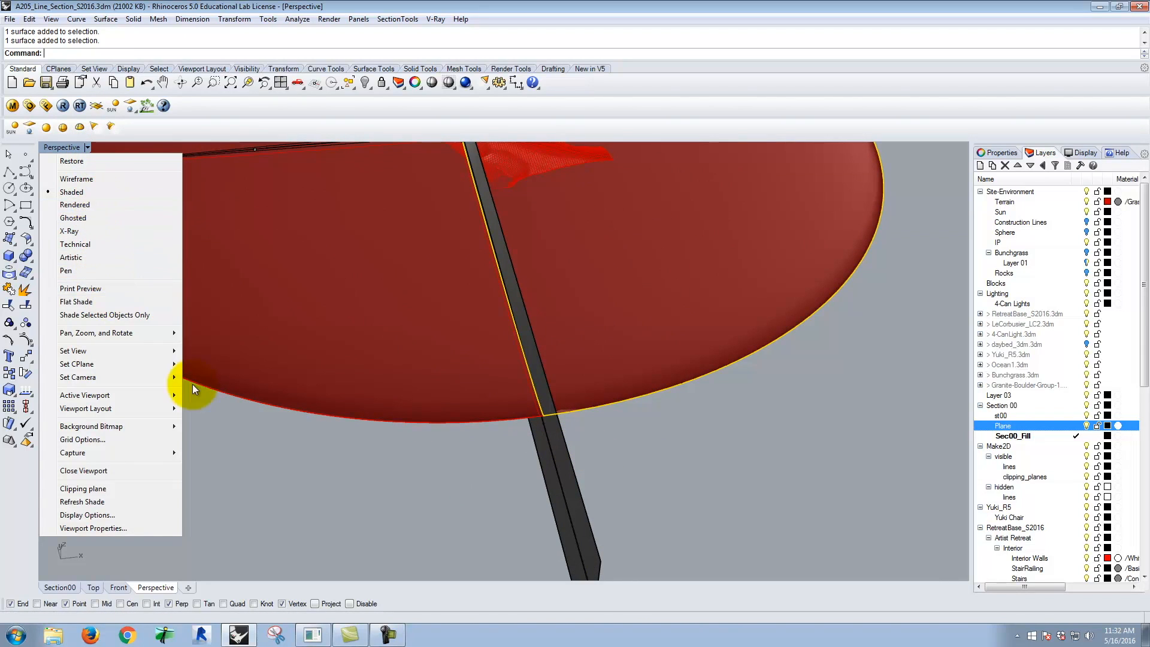
click(249, 470)
double_click(60, 148)
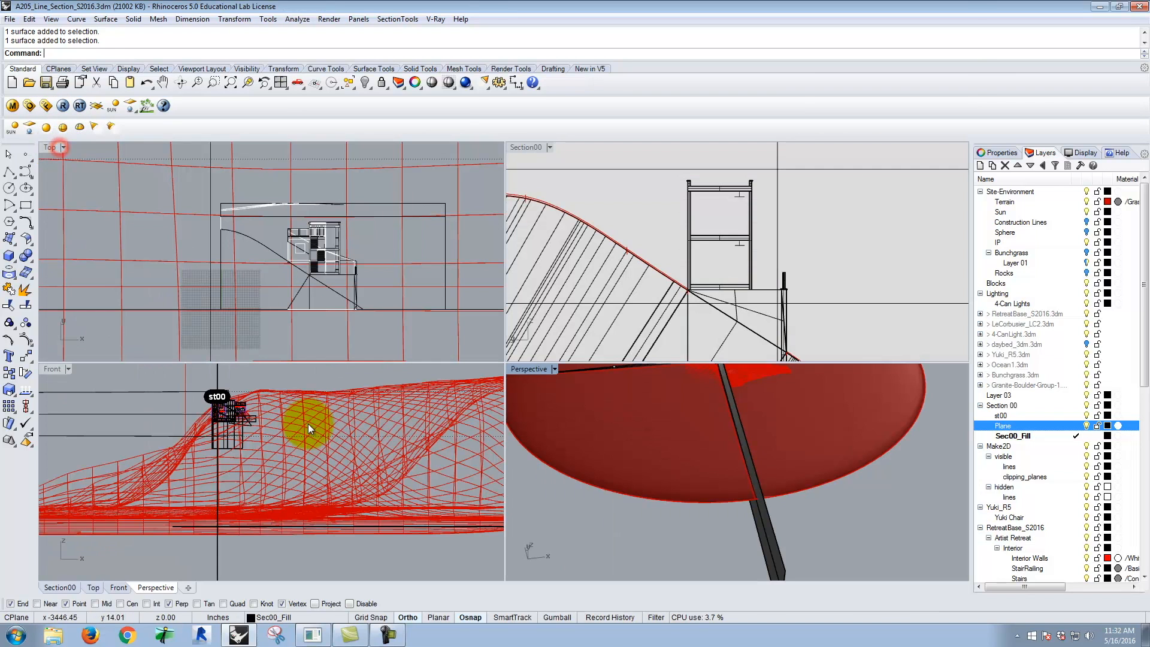
scroll(231, 390, up, 6)
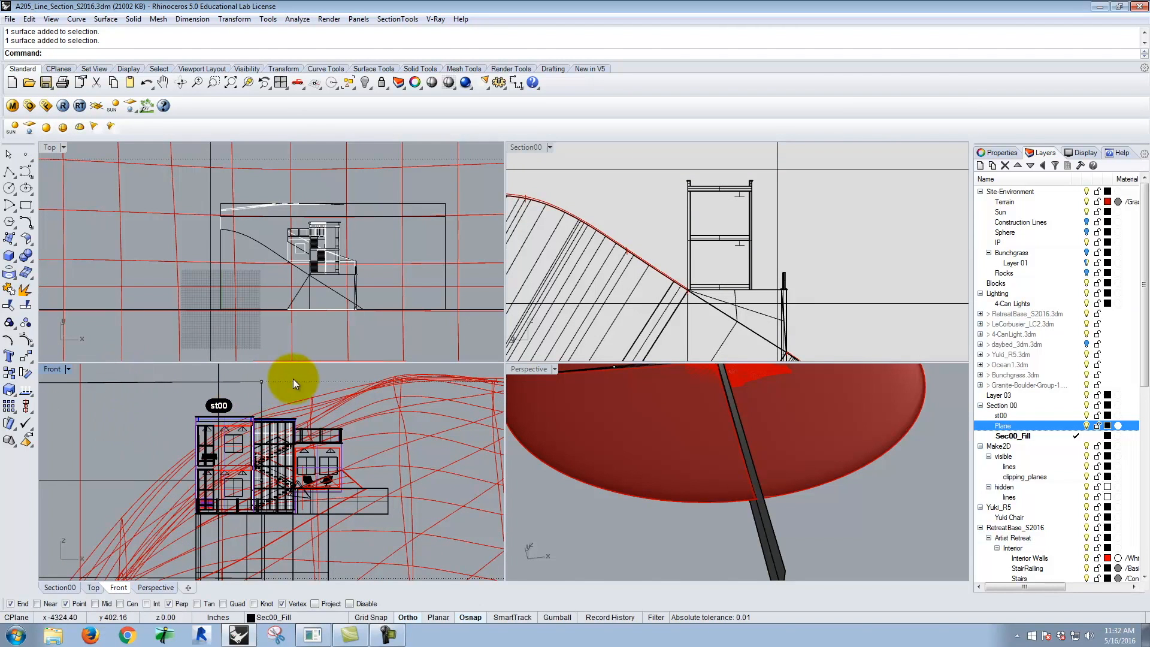
drag(311, 372, 243, 549)
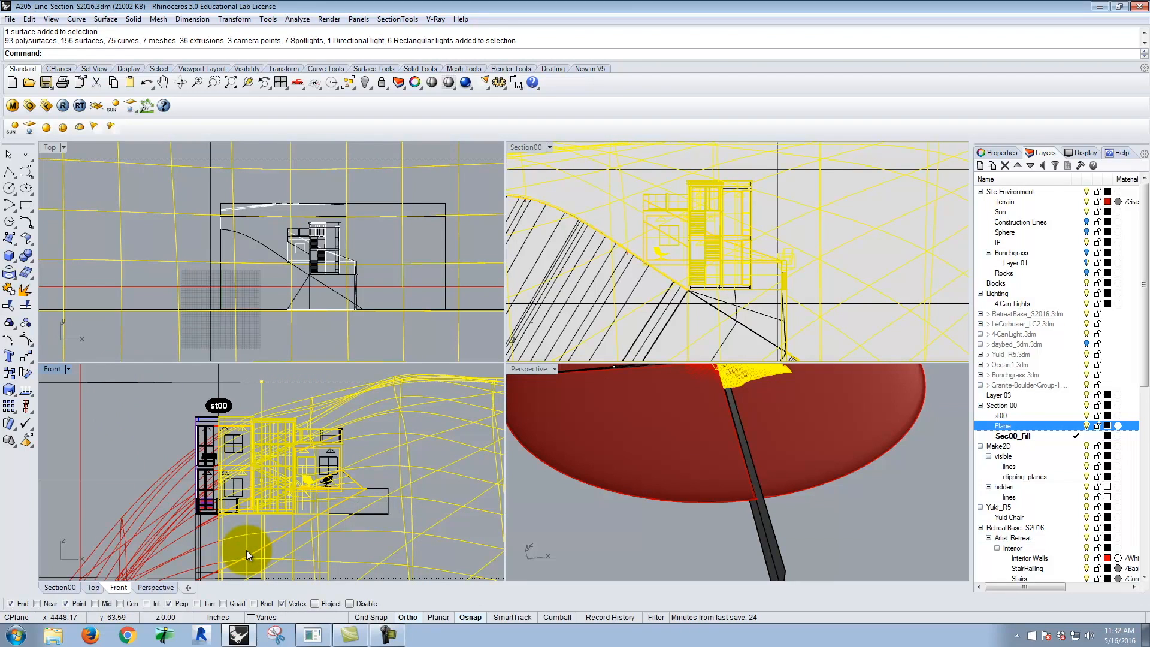
key(Escape)
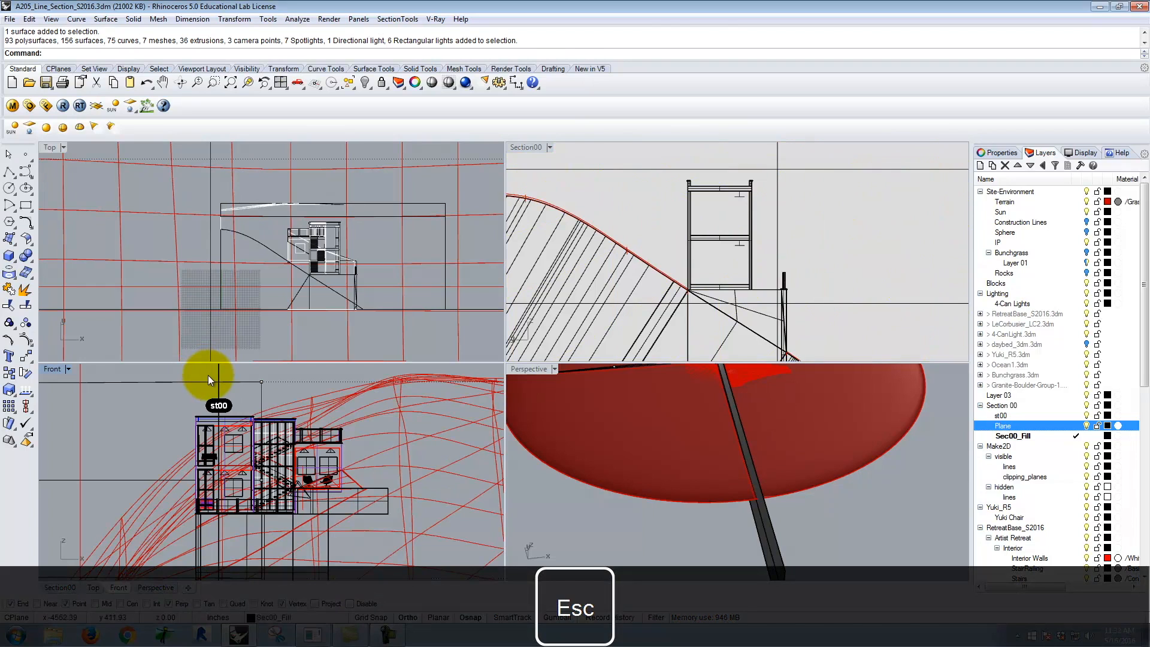
Change the Front viewport to the Back view.
scroll(444, 469, down, 2)
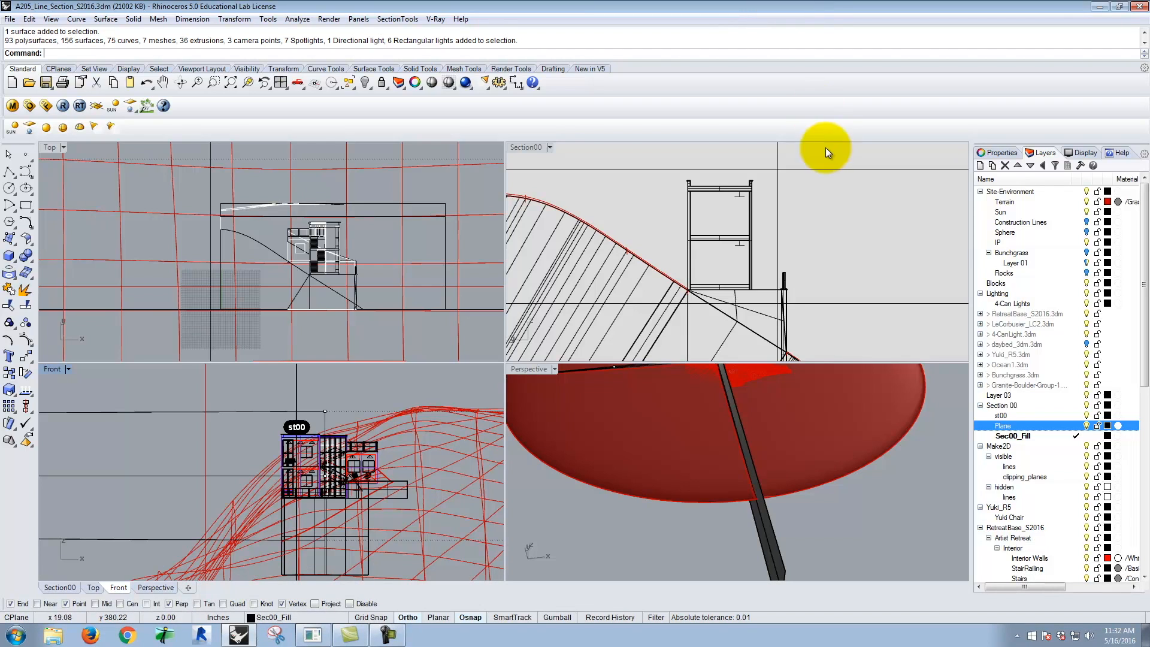
click(70, 371)
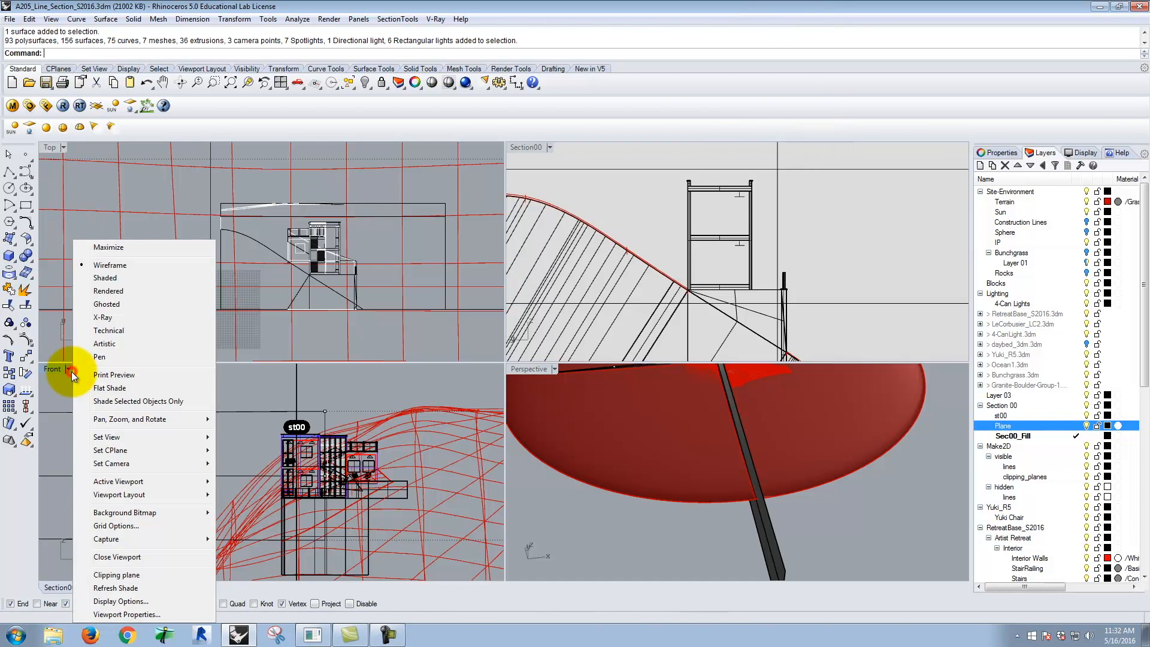
mouse_move(113, 439)
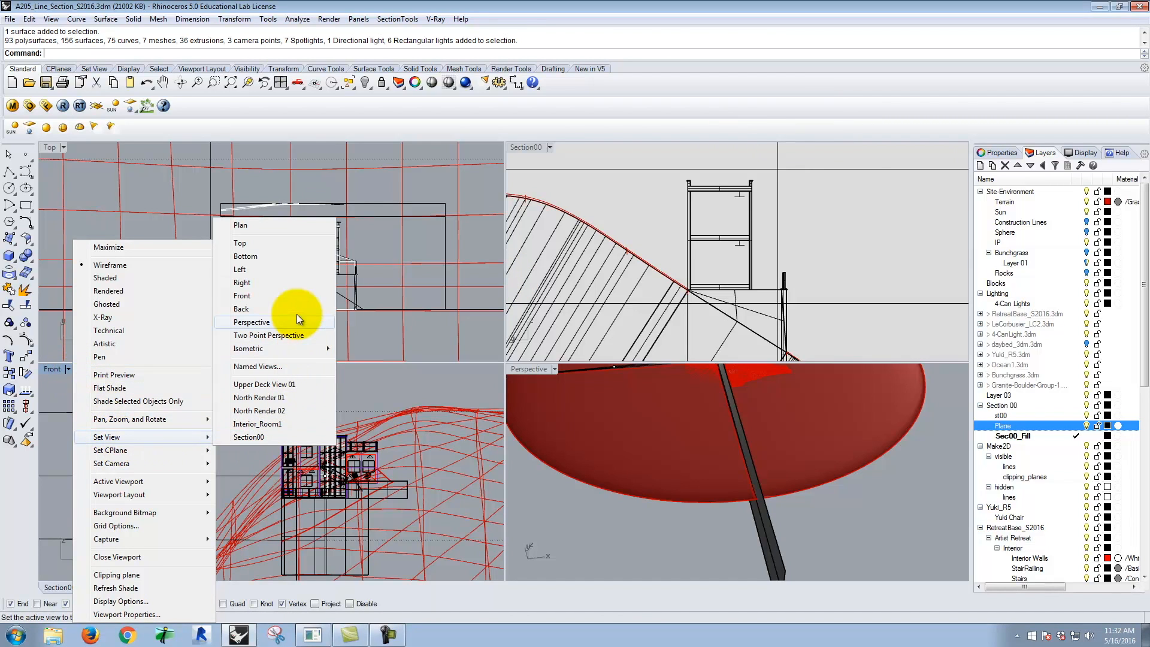
click(246, 309)
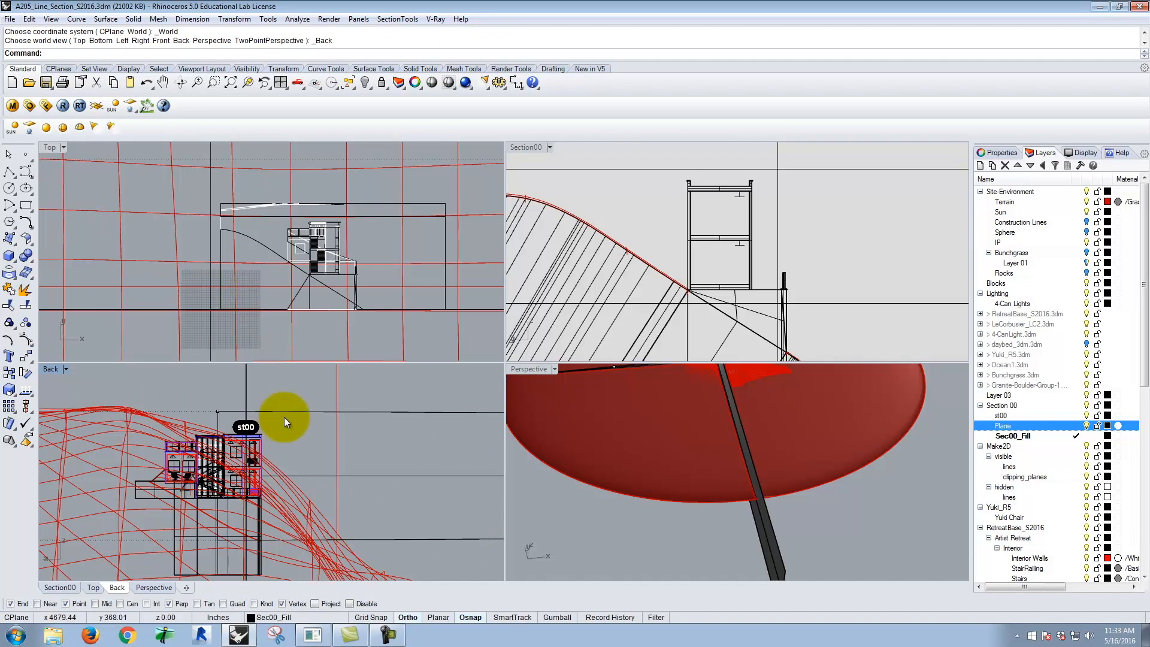
Select all split geometry on the daybed side of the st00 section line in the Back view, and maximize that viewport.
drag(303, 390, 251, 517)
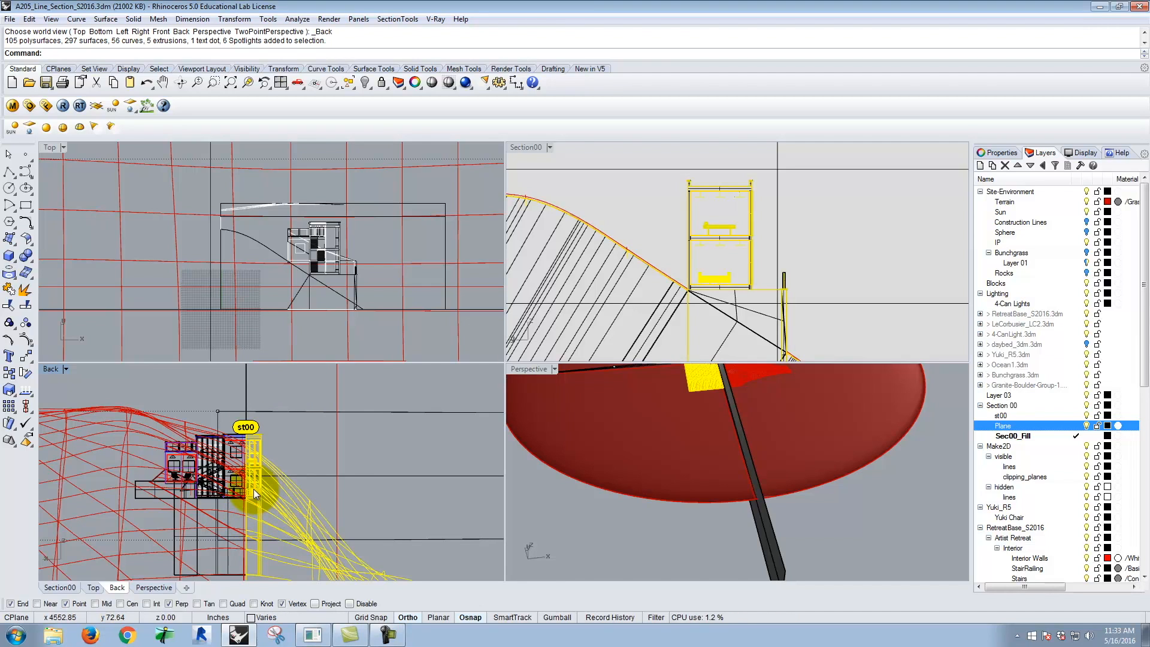
scroll(246, 488, up, 5)
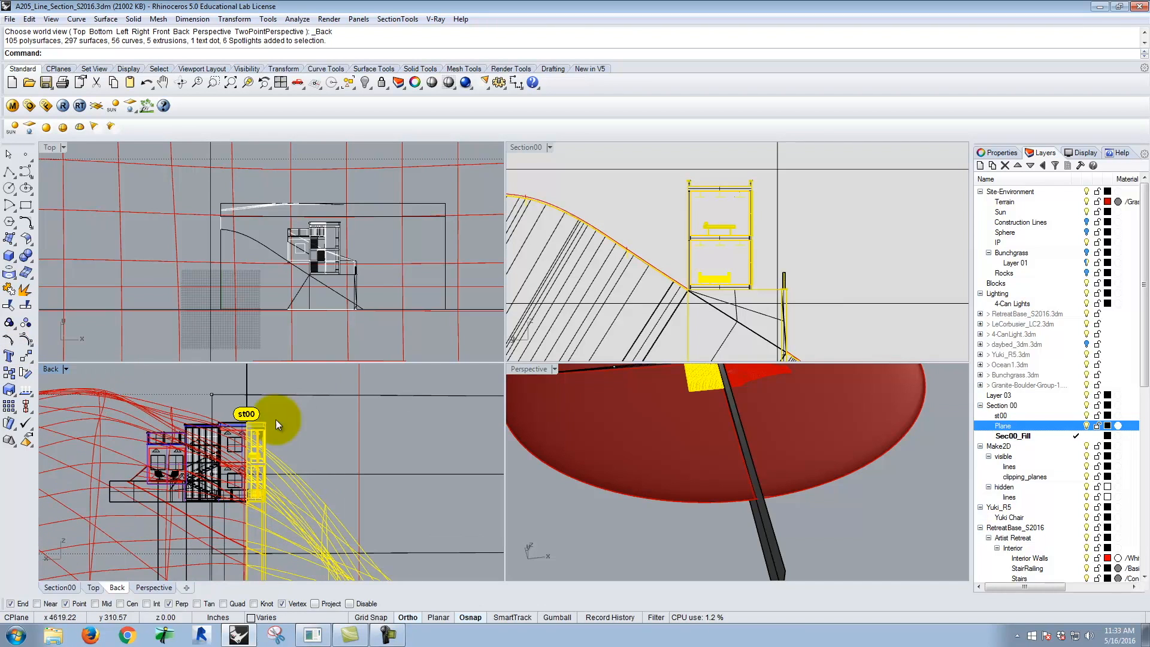
scroll(243, 494, up, 2)
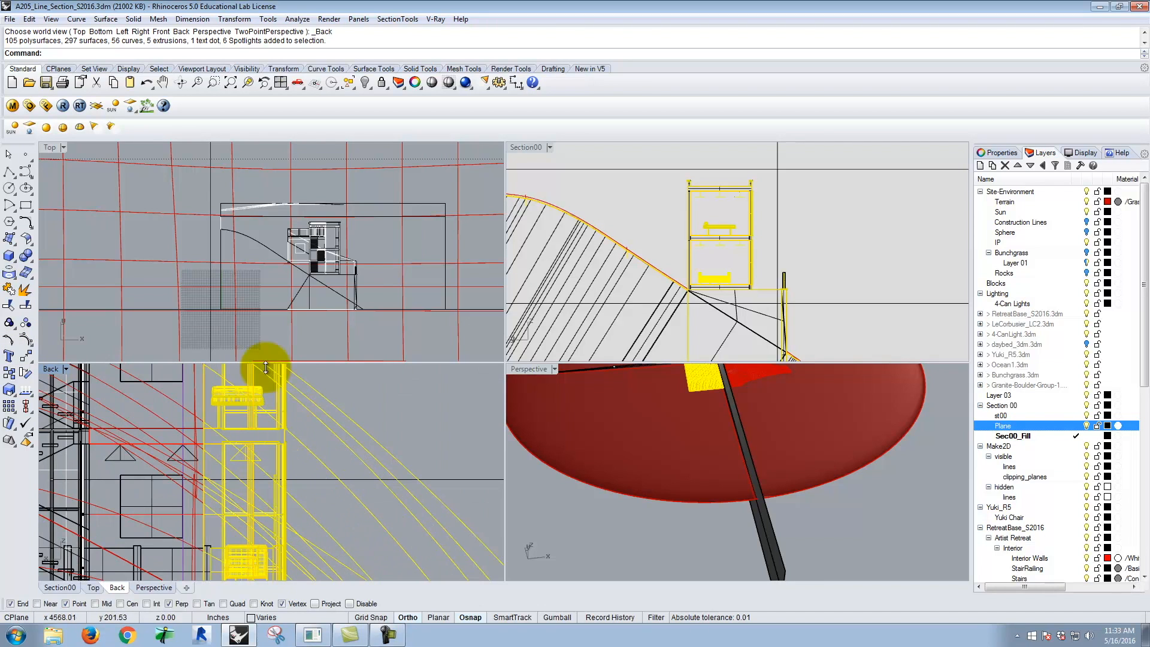
scroll(266, 357, down, 2)
double_click(52, 368)
scroll(562, 262, down, 2)
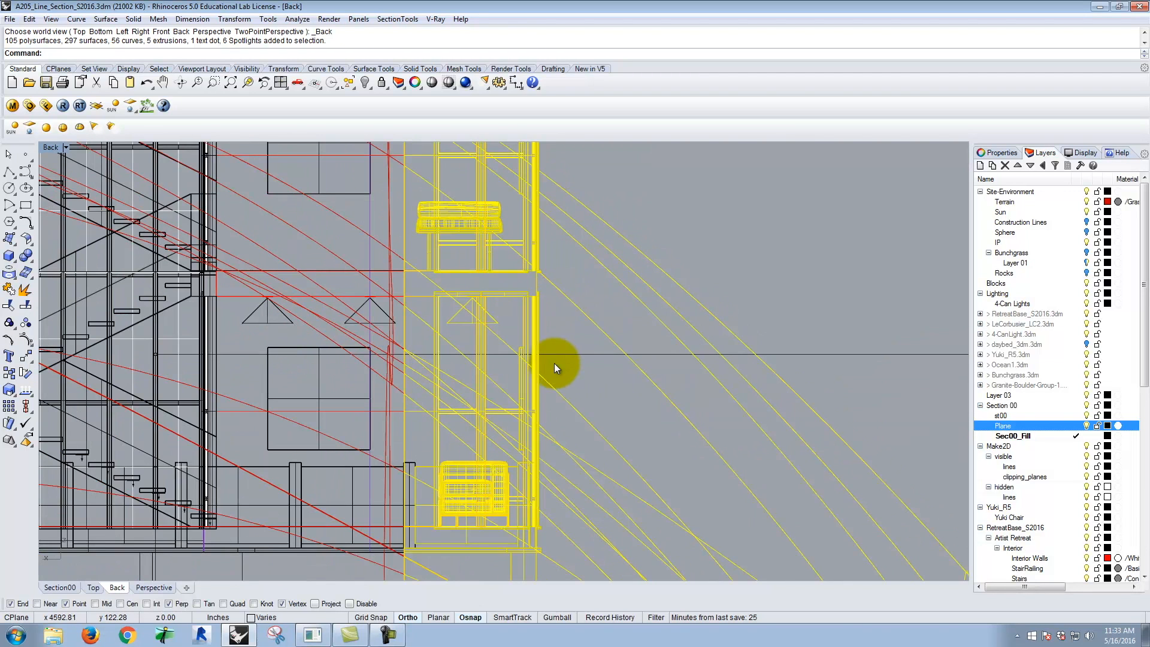
Add the remaining polysurface on the daybed side of the st00 section line to the selection in the Back view.
drag(562, 328, 447, 513)
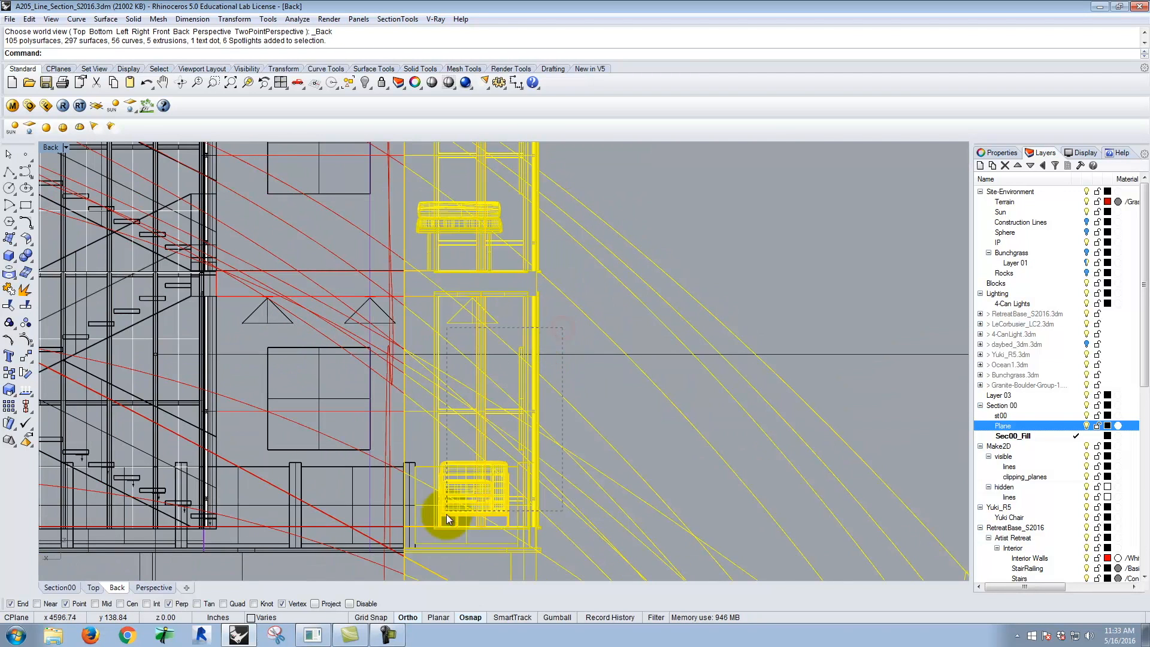
drag(407, 553, 407, 555)
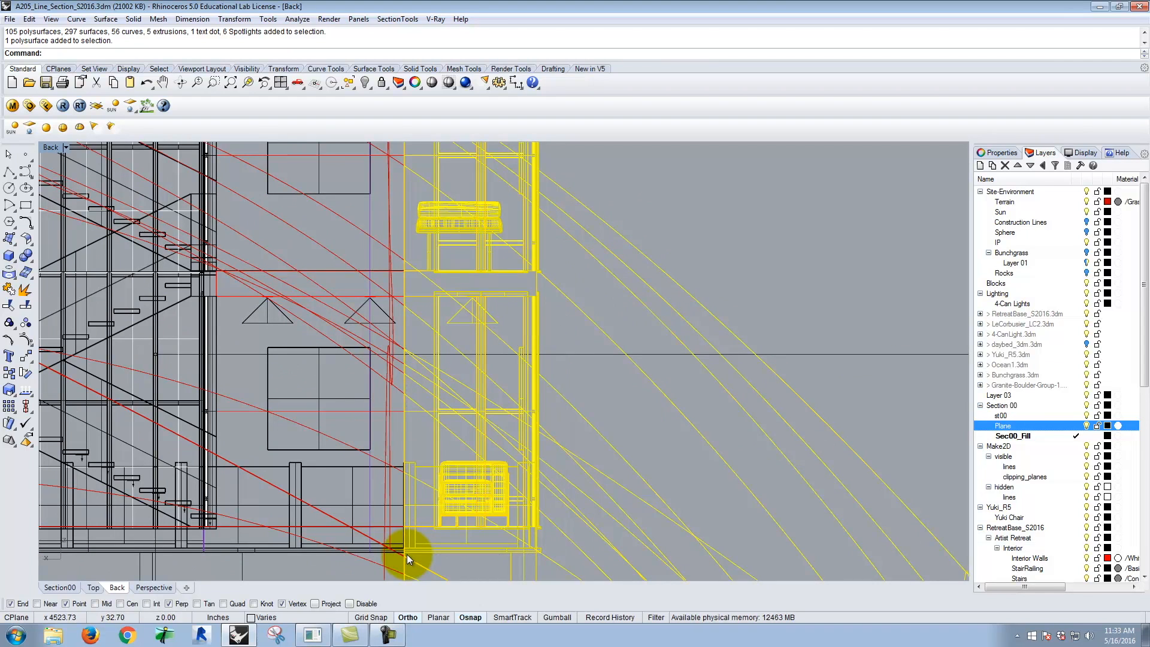
scroll(428, 437, down, 1)
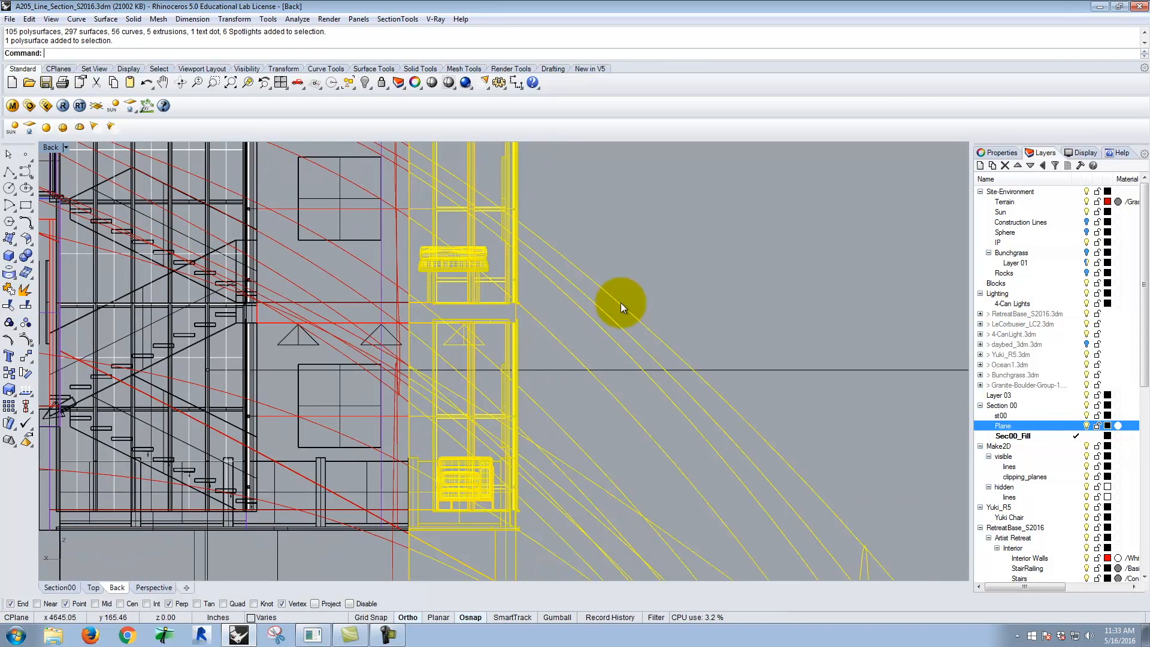
scroll(709, 228, down, 1)
scroll(436, 344, down, 2)
scroll(386, 369, down, 3)
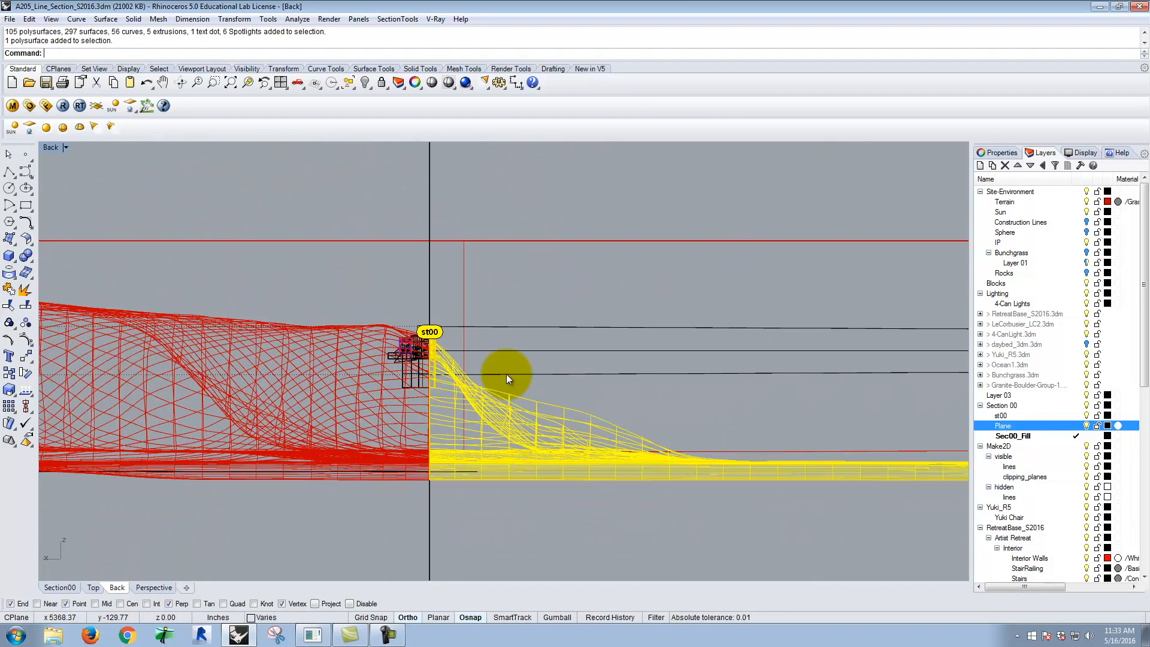
Open the V-Ray material editor and start loading a material file into the scene materials.
click(12, 106)
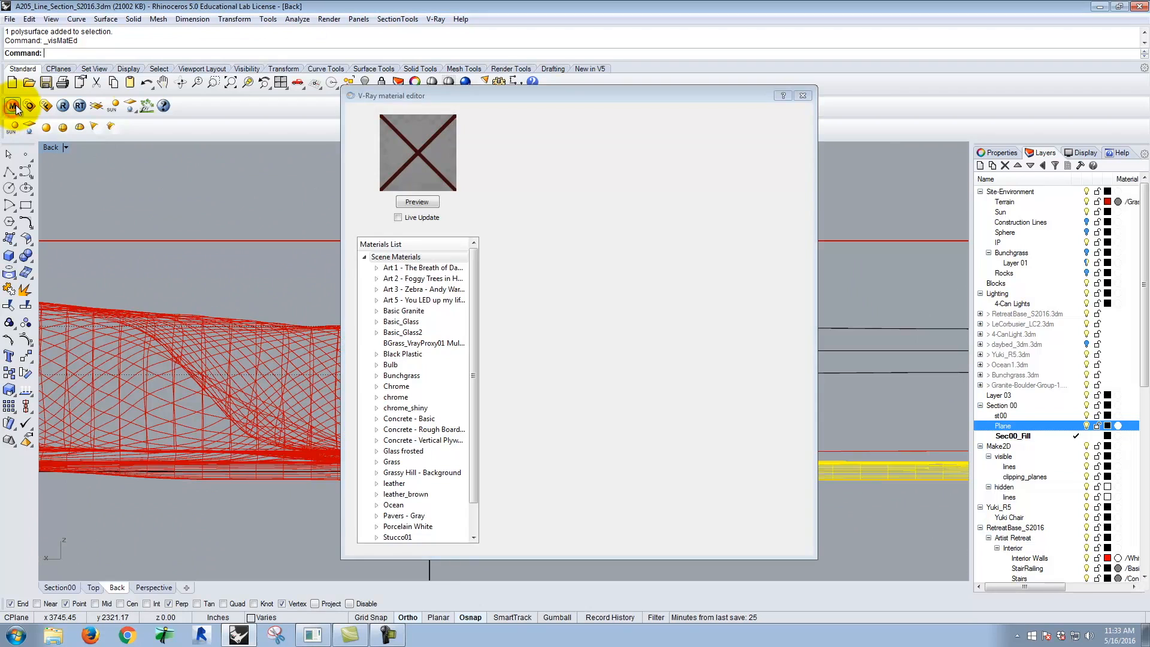
drag(474, 328, 479, 374)
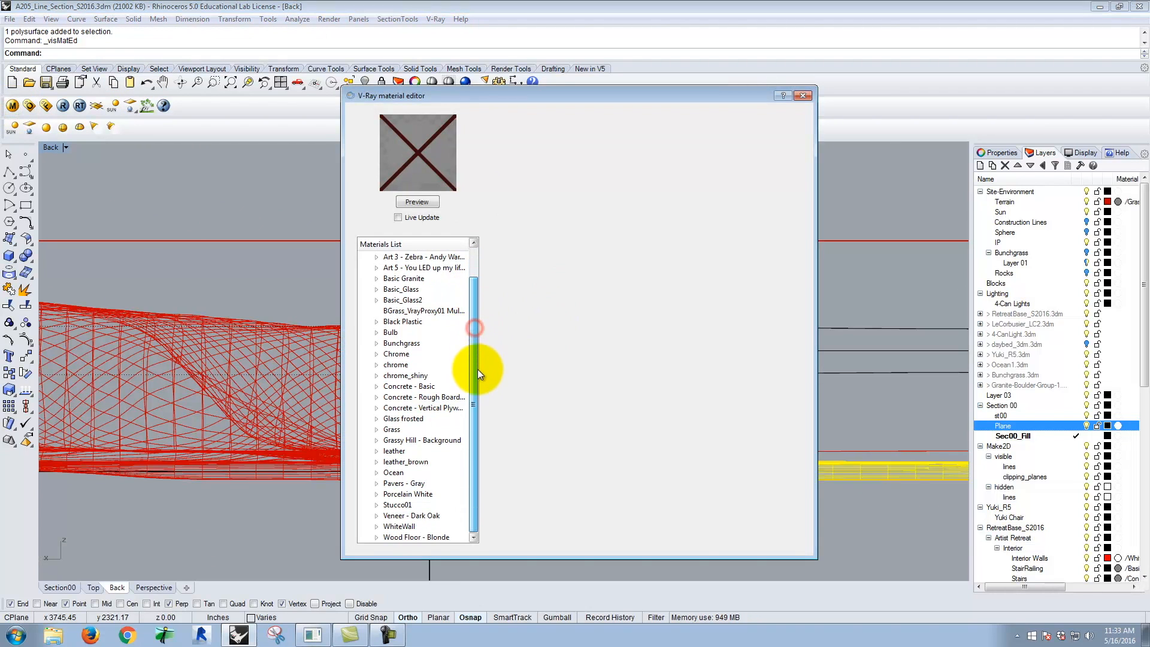
drag(472, 318, 489, 218)
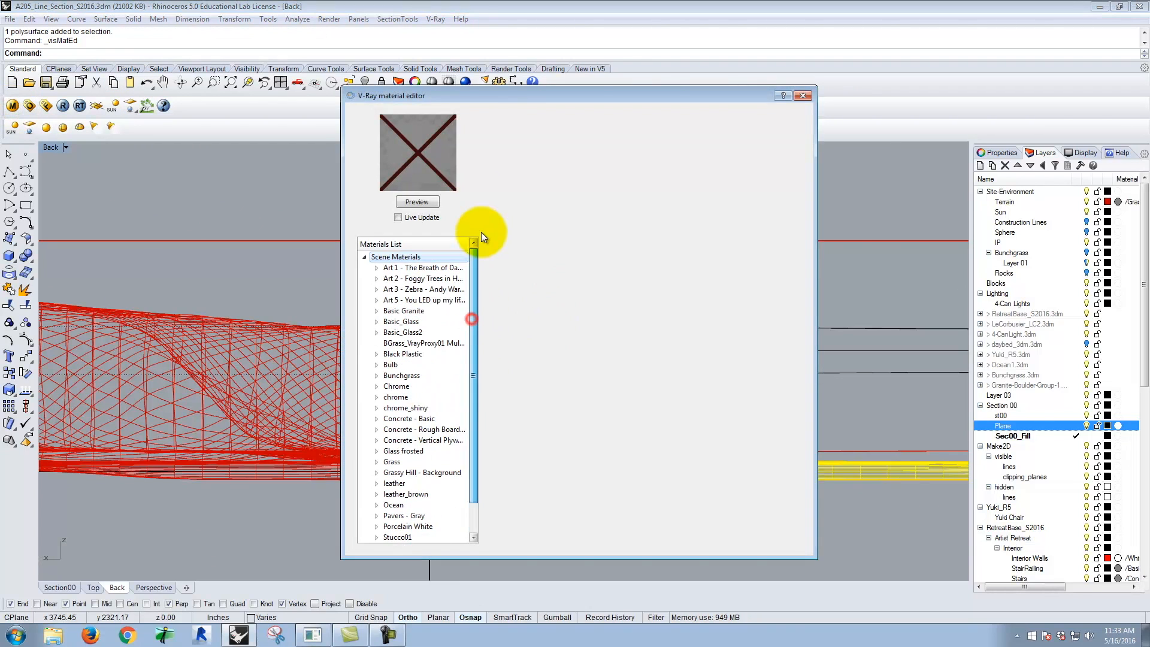
right_click(406, 256)
click(446, 281)
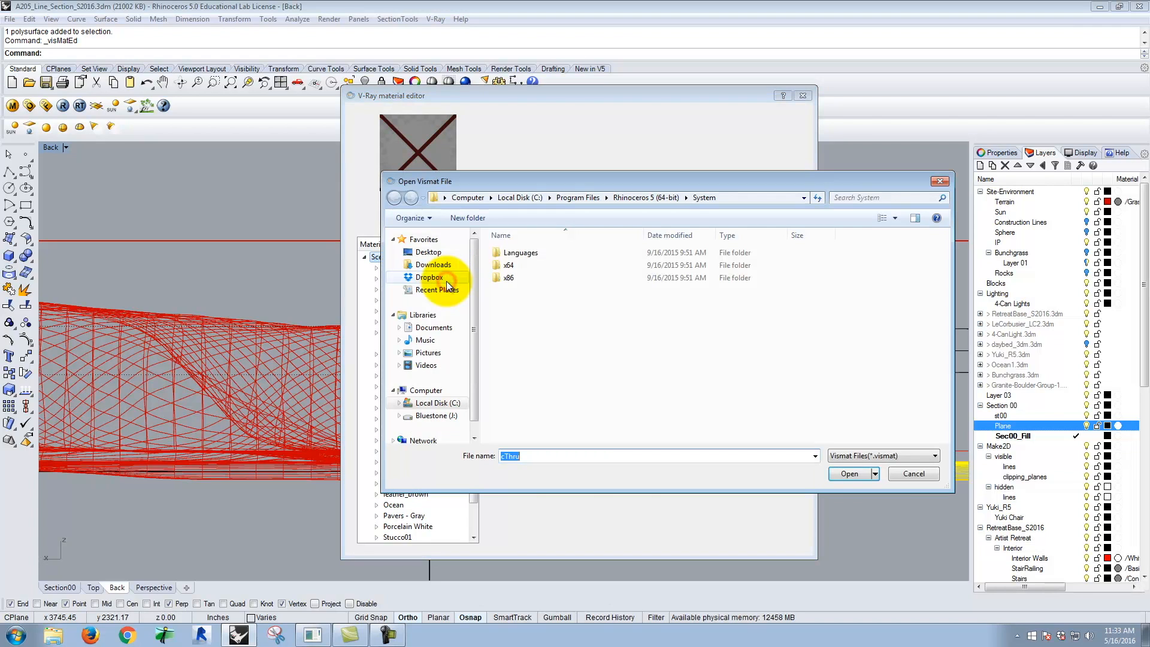
Load the cThru material from Resources > V-Ray > V-Ray Materials > Special Materials on the Bluestone (J:) drive, and close the material editor.
click(433, 418)
double_click(527, 388)
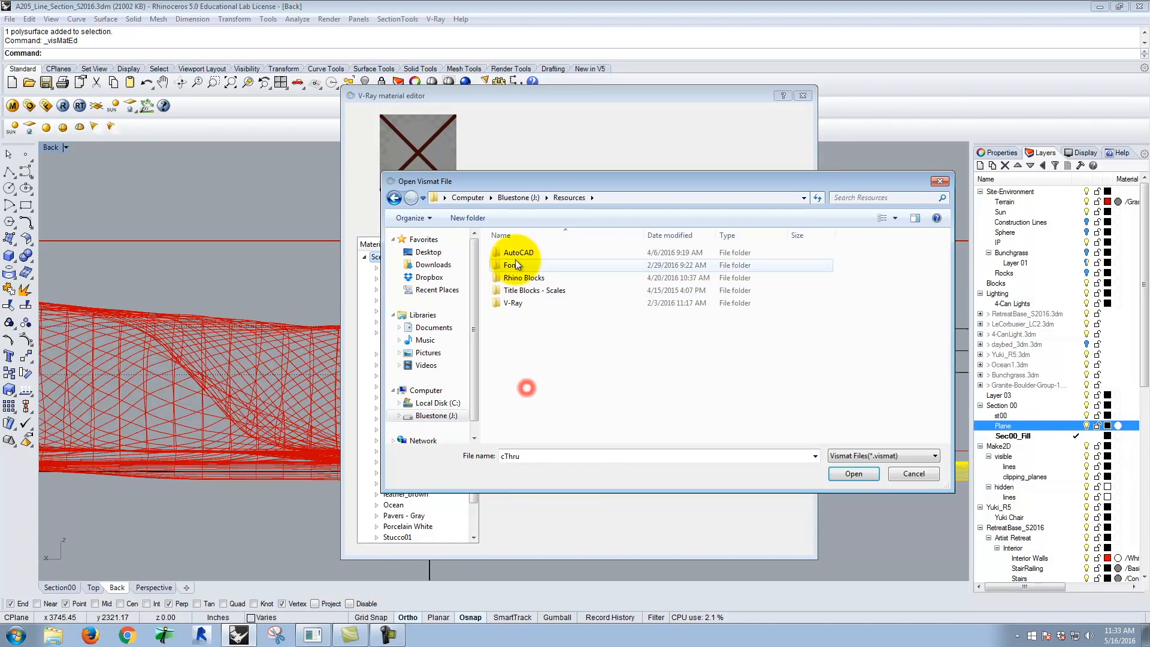
double_click(513, 303)
click(527, 279)
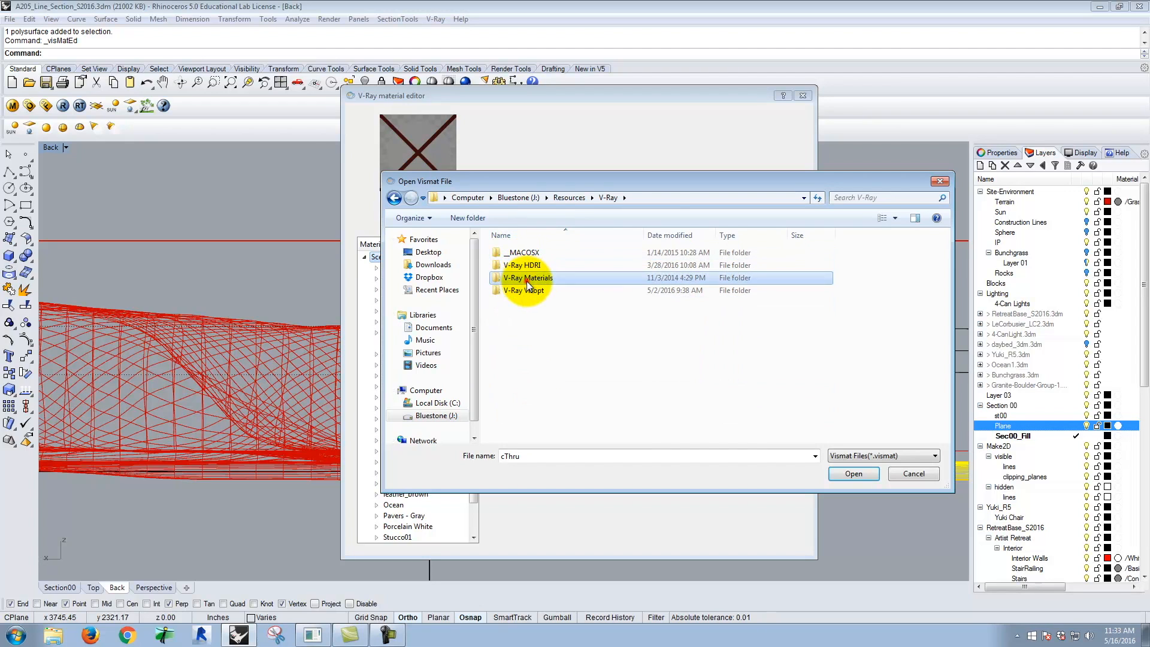
double_click(527, 279)
scroll(533, 425, down, 2)
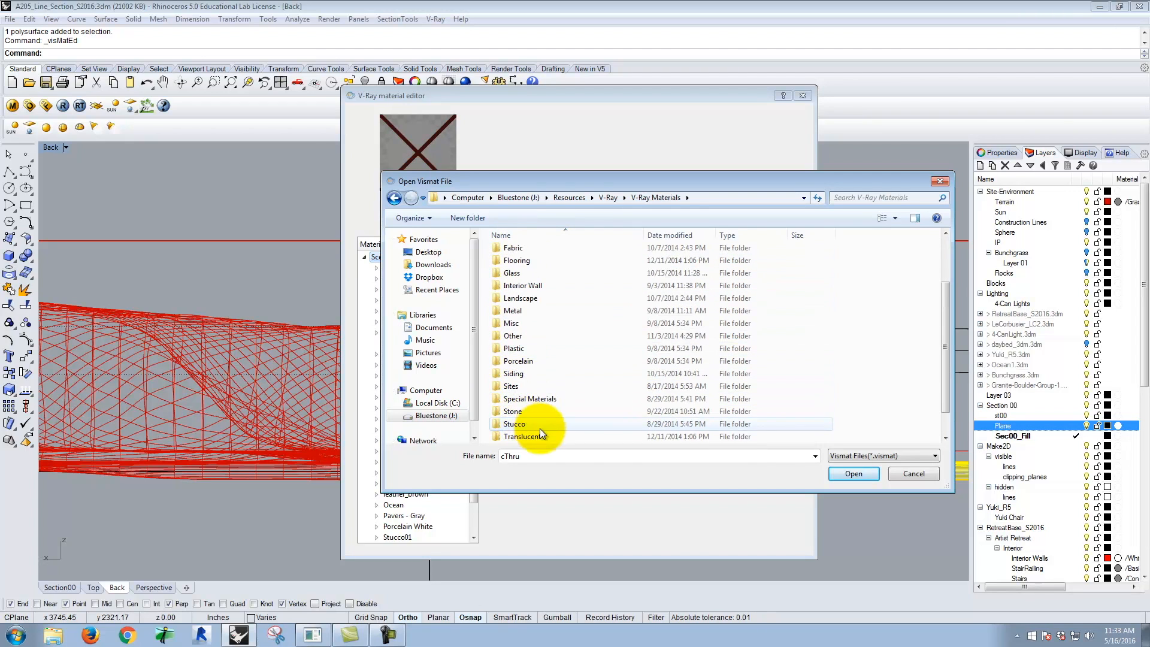
double_click(530, 398)
click(515, 252)
double_click(512, 253)
double_click(512, 256)
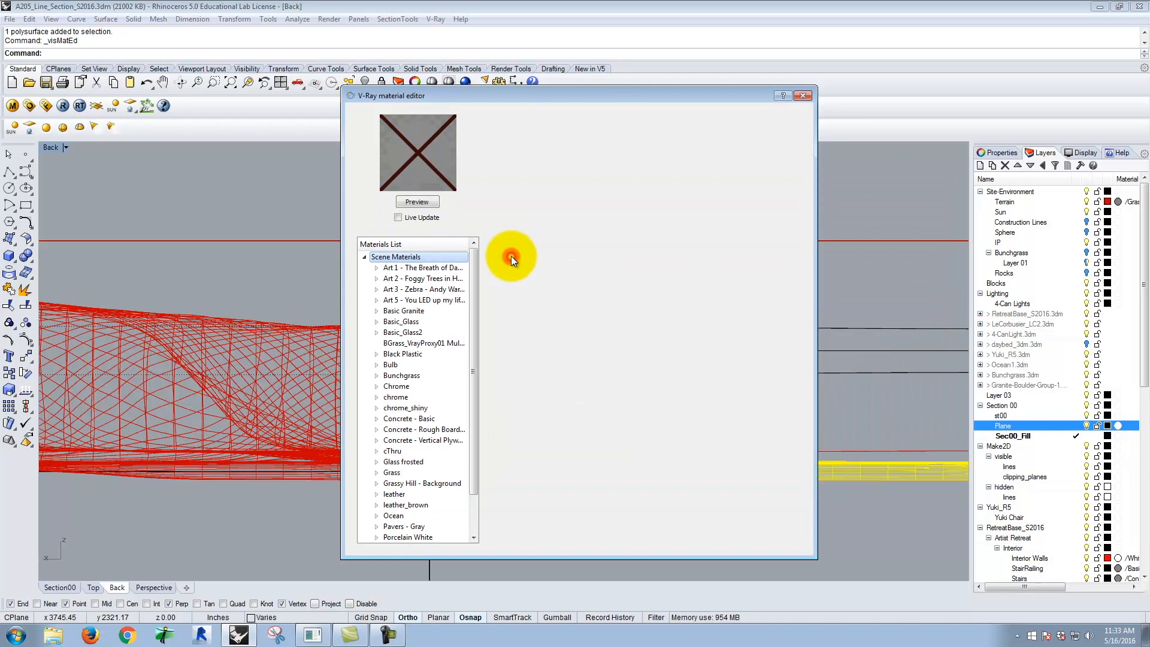
click(803, 96)
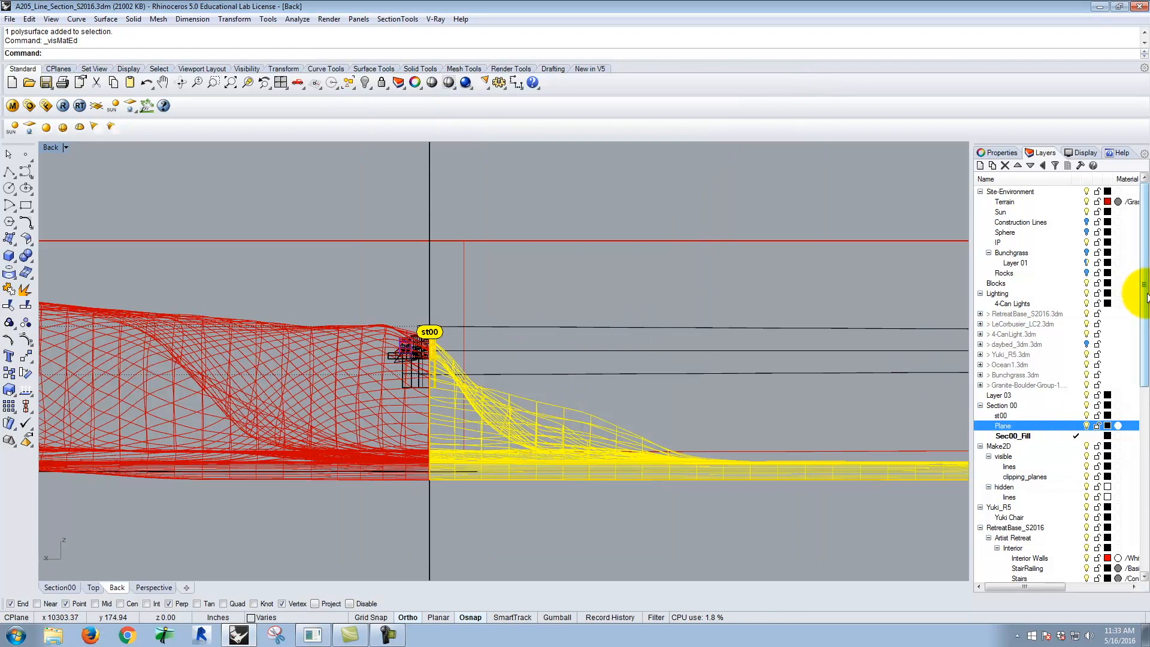
Turn off the Glass Railing layer and both Window Glass layers to exclude the glass from the selection.
drag(1144, 292, 1143, 403)
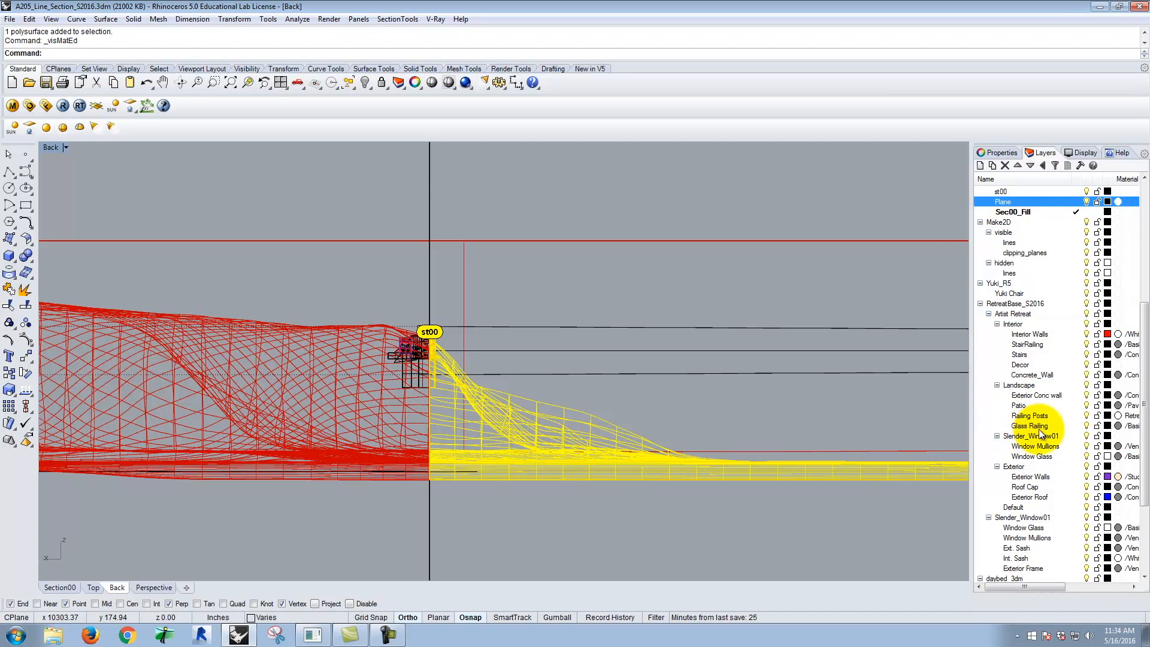
click(1088, 425)
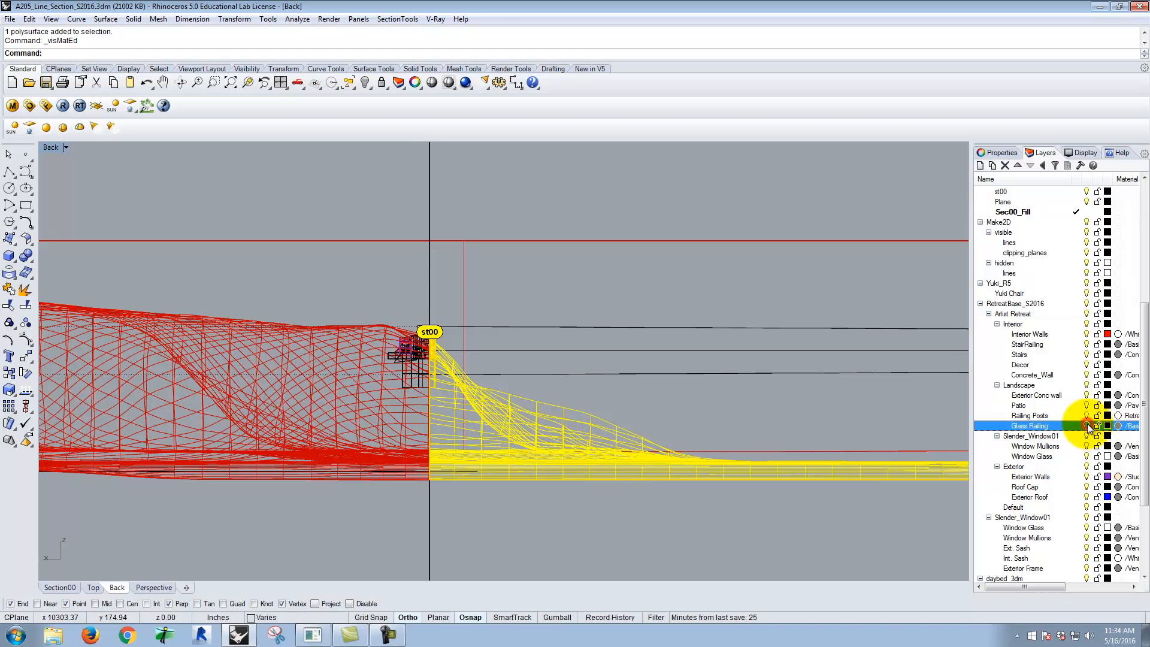
click(1089, 457)
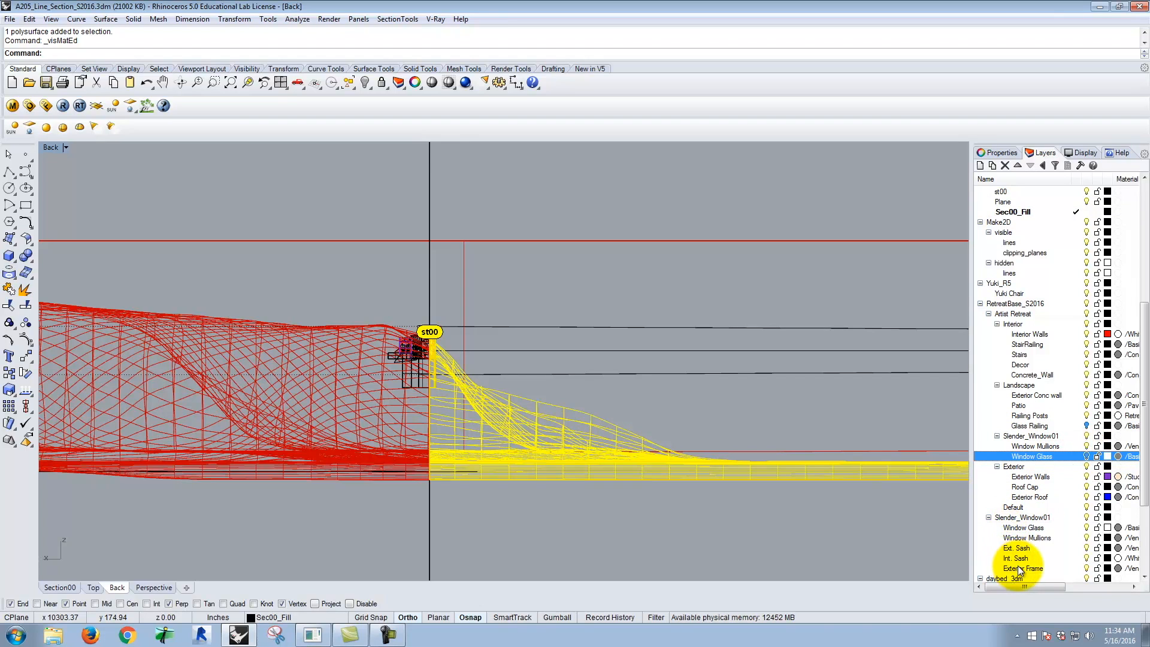
click(1087, 527)
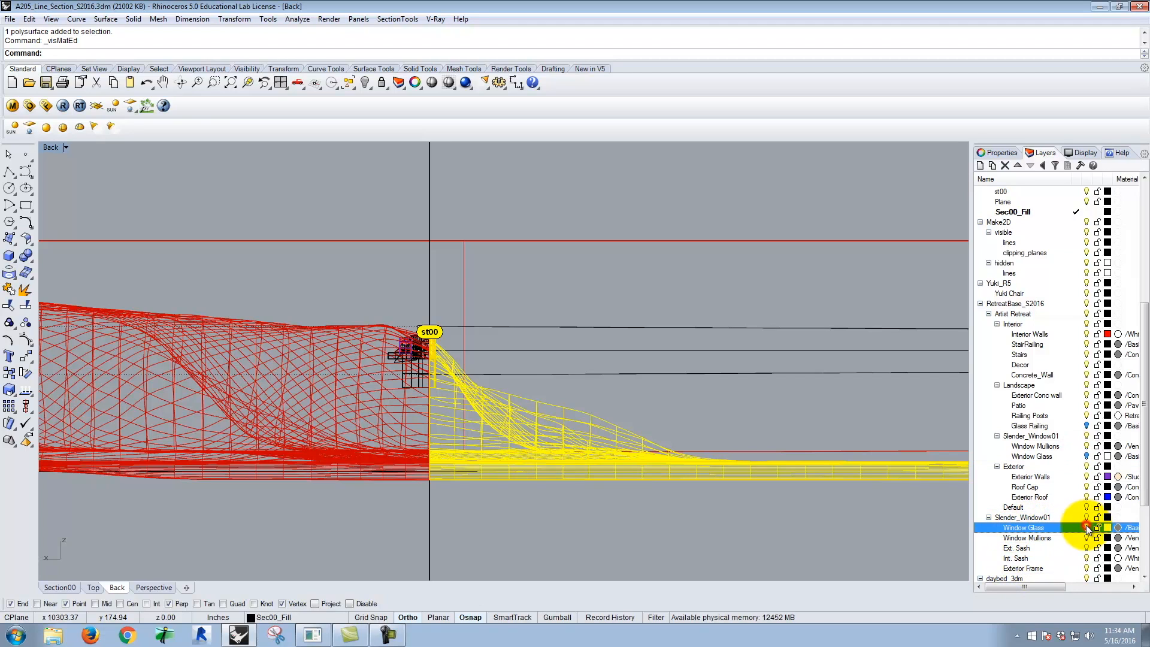
Apply the cThru material to the selected geometry on the daybed side of st00, and clear the selection.
click(13, 106)
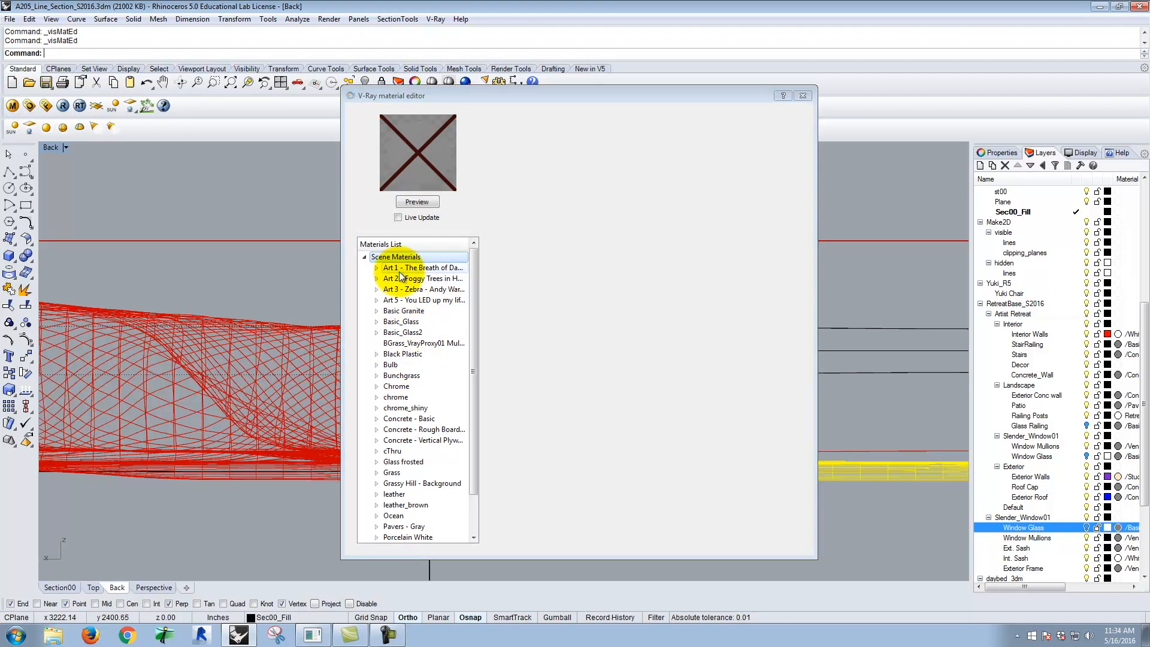
drag(473, 348, 472, 444)
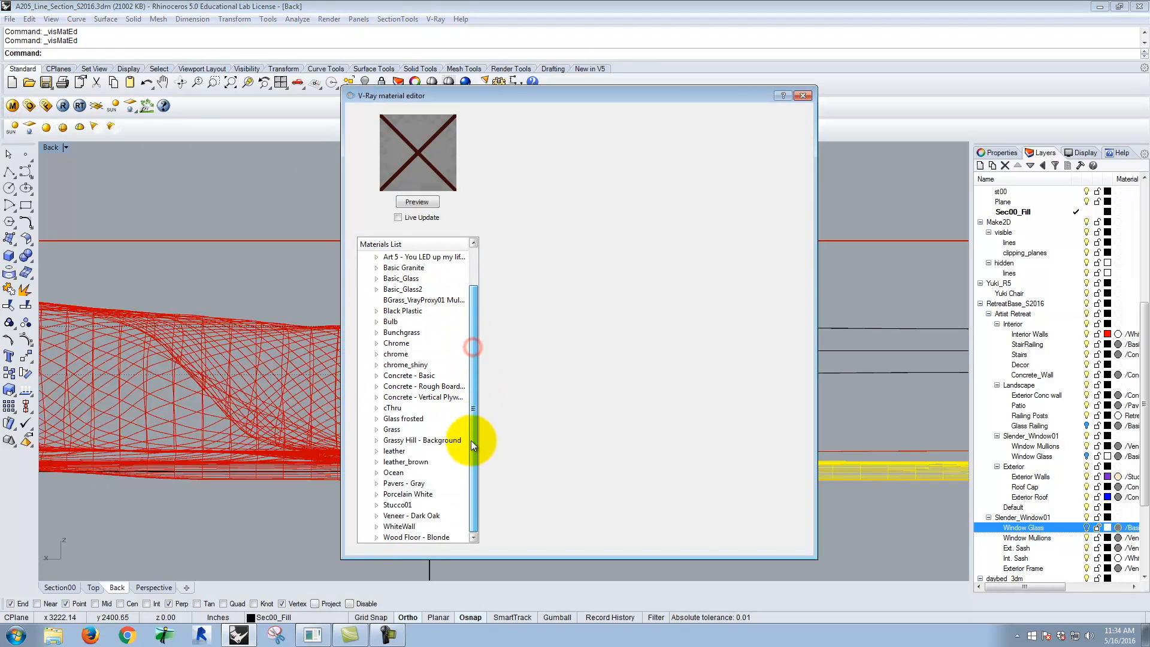
click(390, 408)
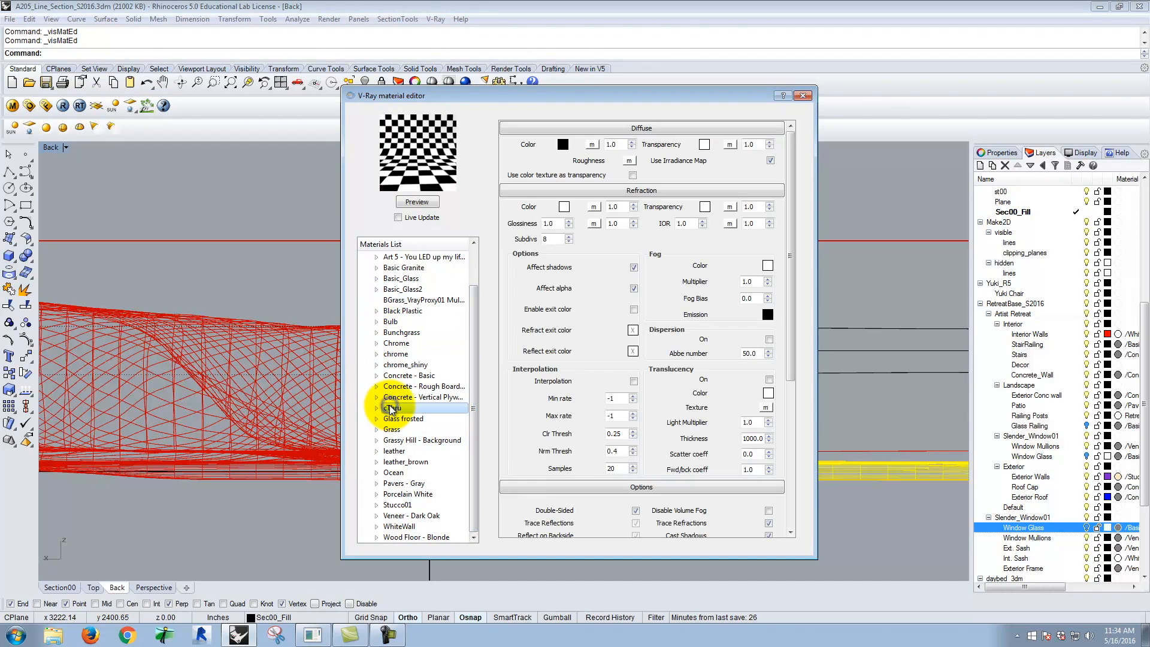
right_click(392, 409)
click(467, 507)
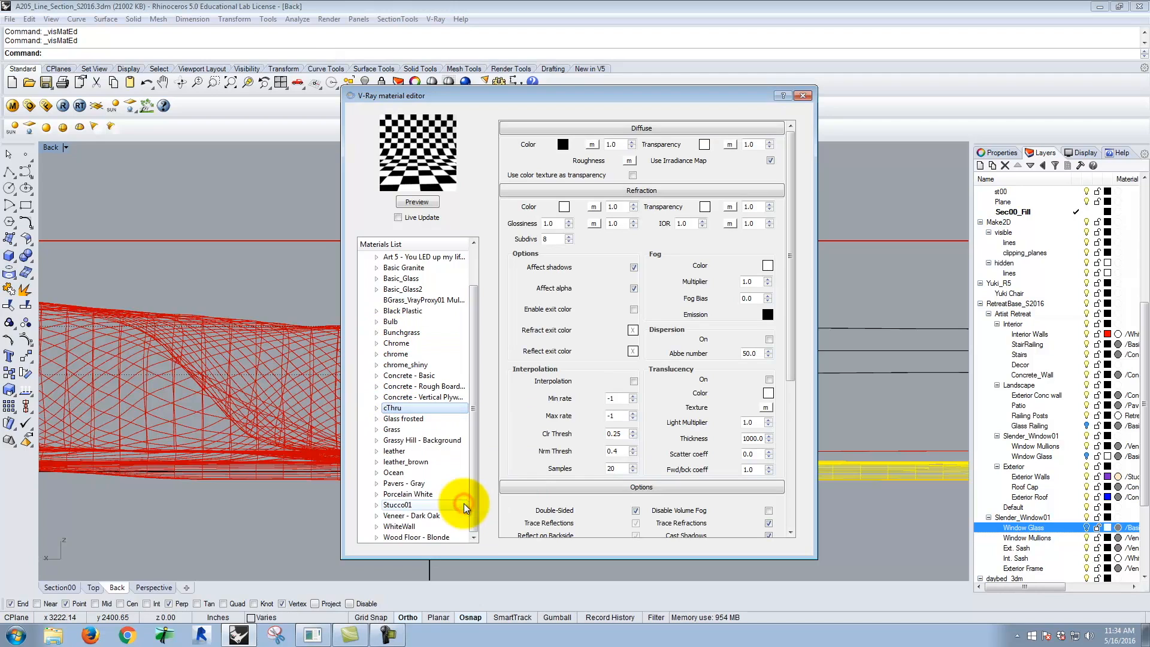
click(803, 97)
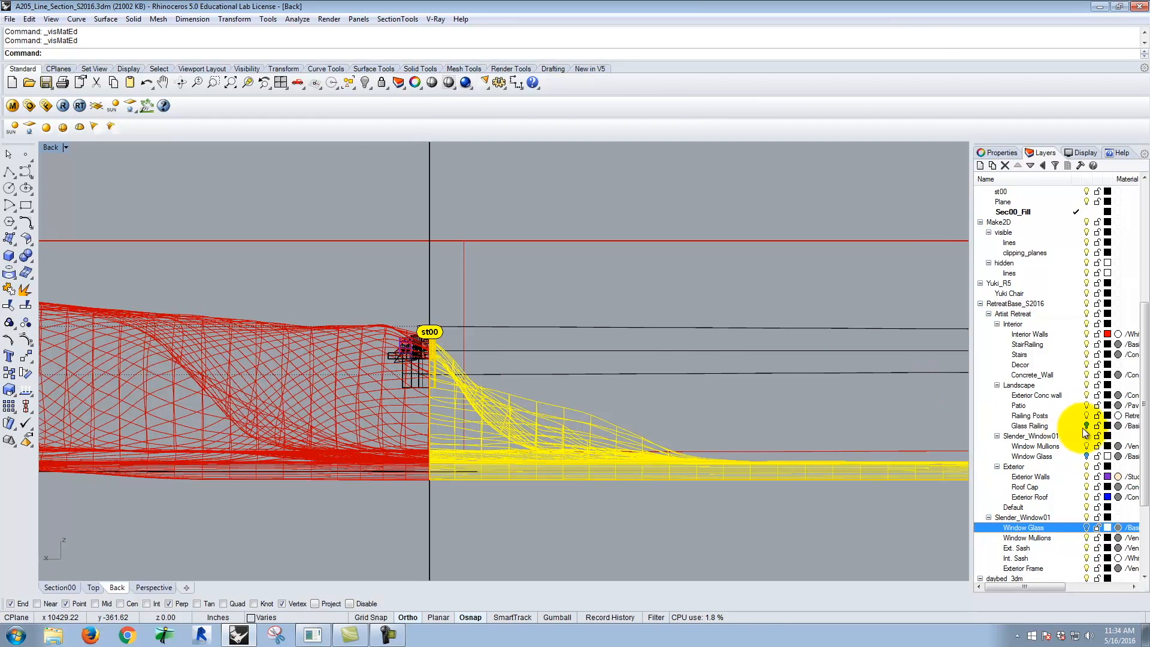
click(662, 299)
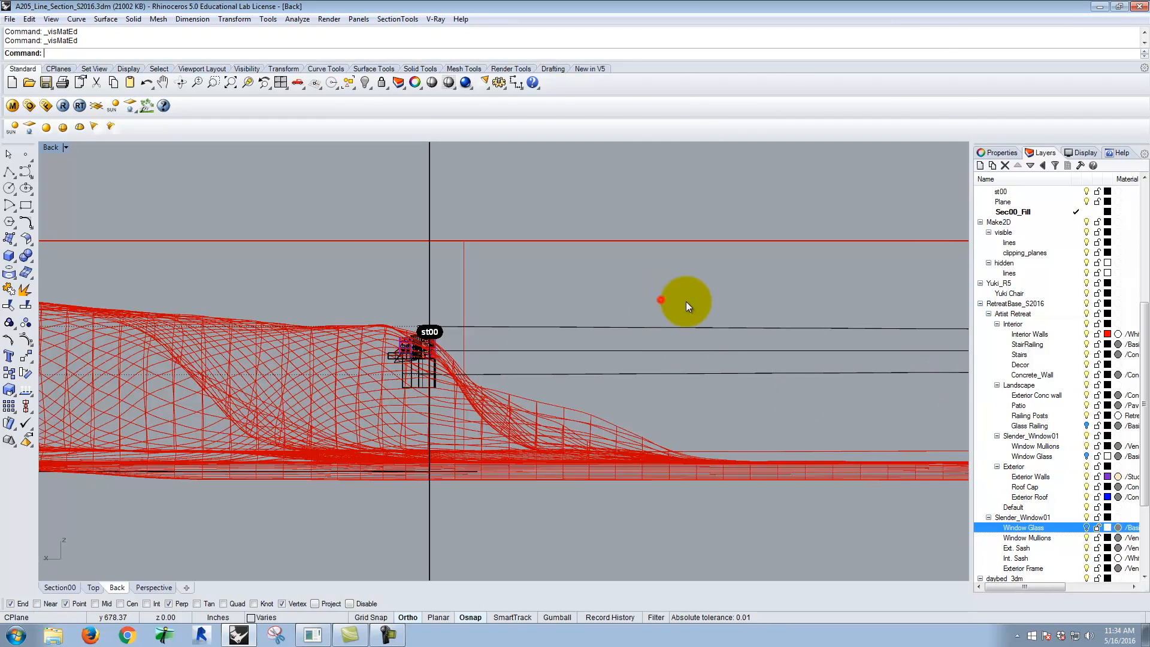
Turn the Glass Railing layer and both Window Glass layers back on and select all objects on them.
click(1040, 426)
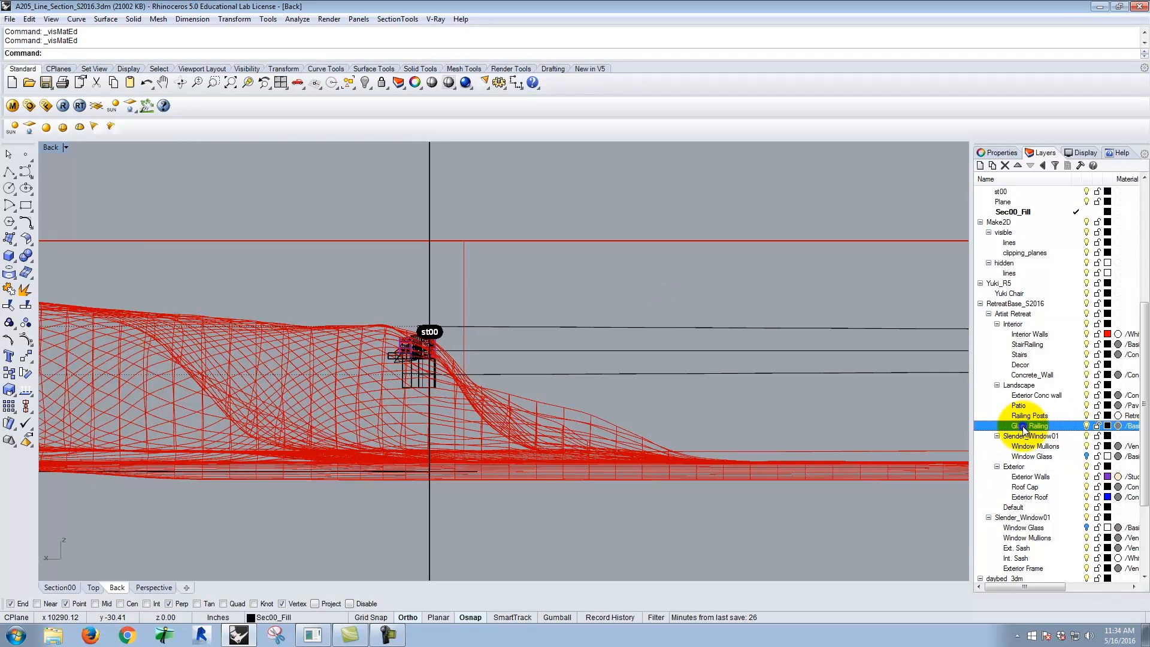
right_click(1022, 426)
click(1043, 351)
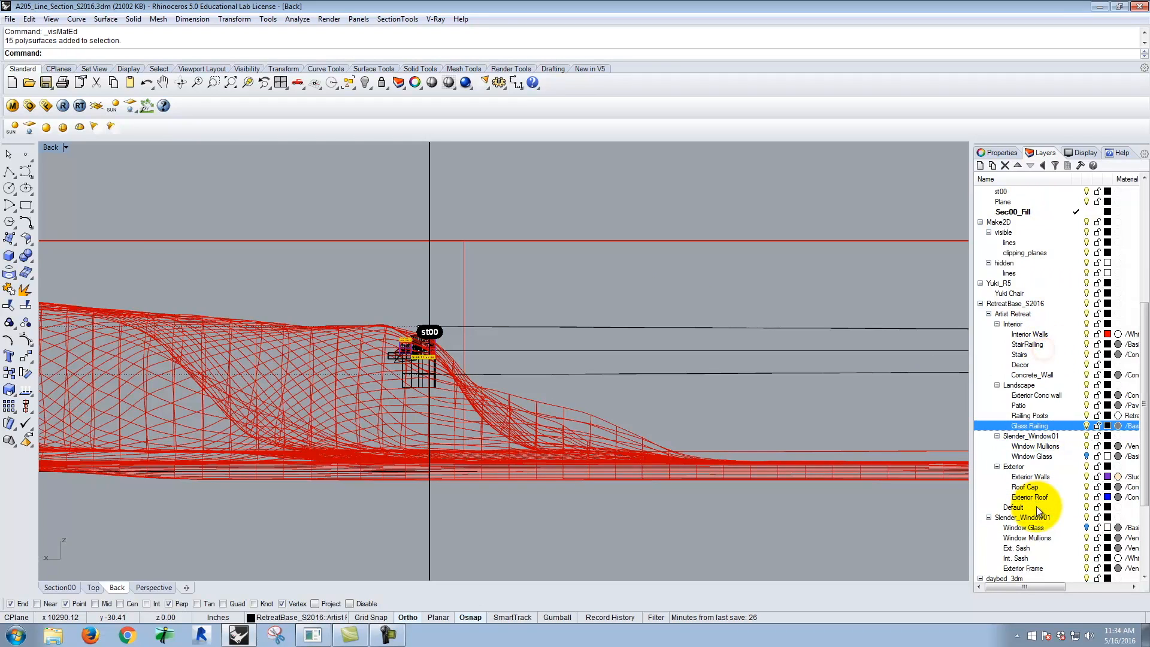
click(1087, 457)
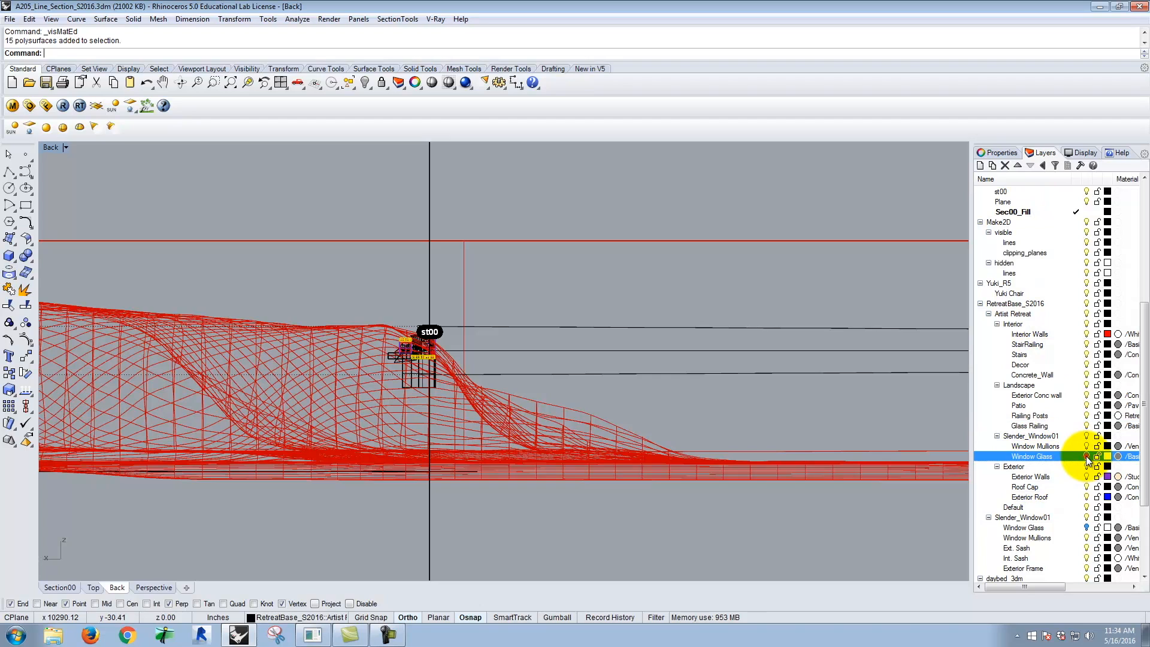
right_click(1036, 456)
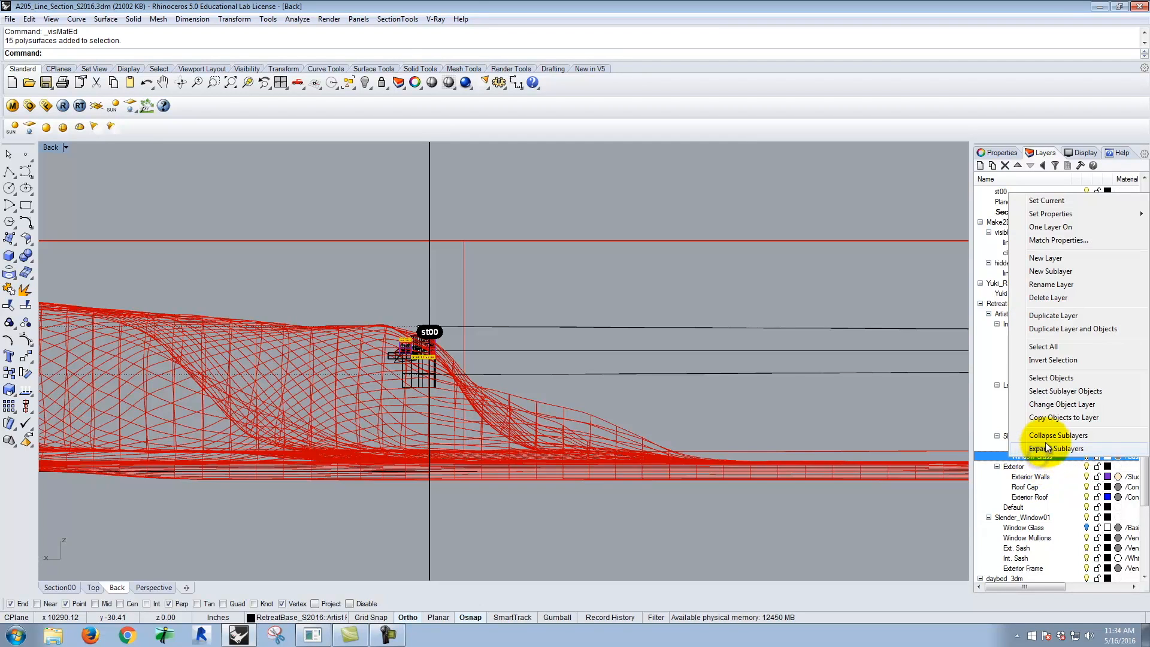
click(1044, 377)
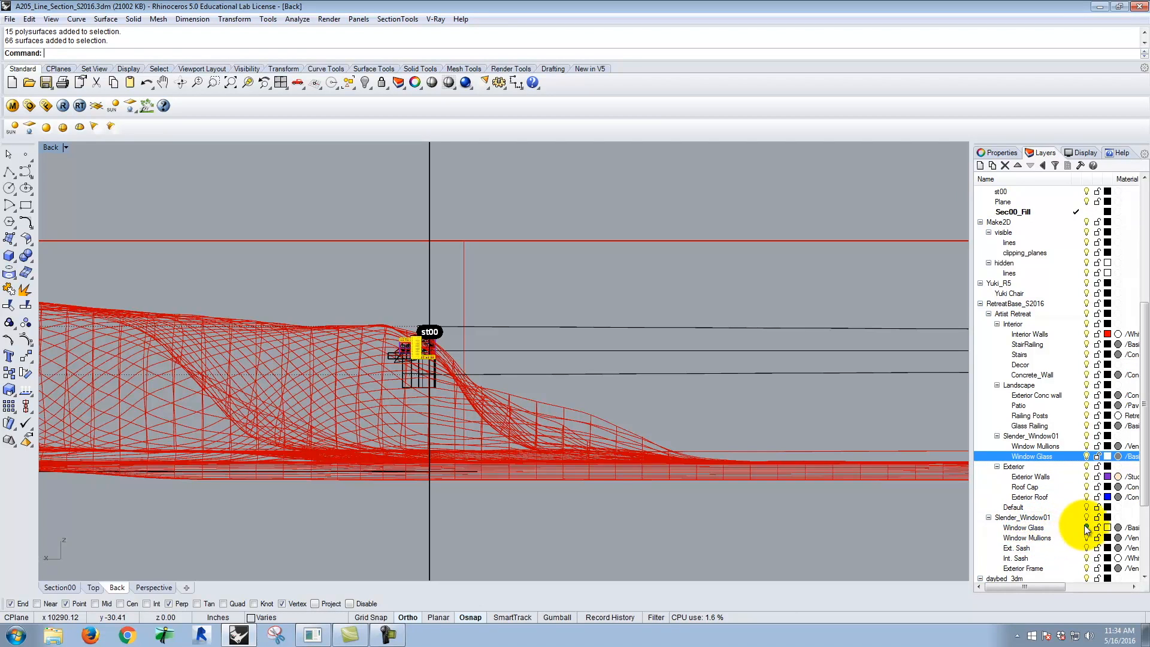
click(1027, 527)
right_click(1028, 528)
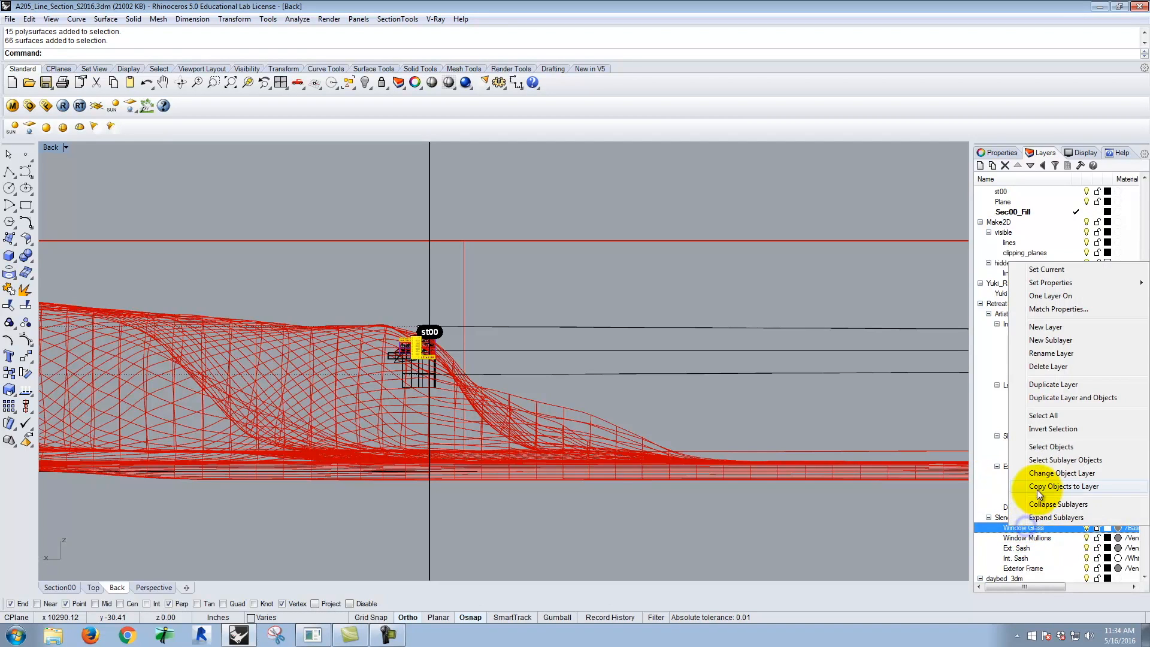
click(1038, 443)
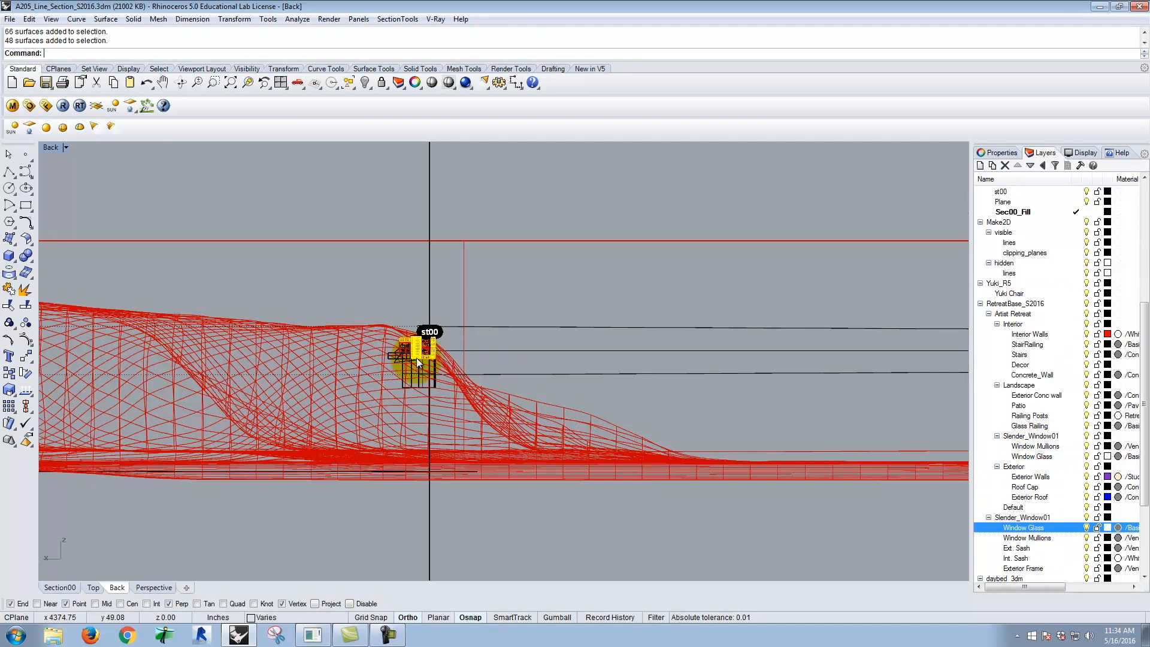
Deselect the glass on the stair side of the st00 section line, keeping only the daybed-side glass selected.
scroll(416, 358, up, 5)
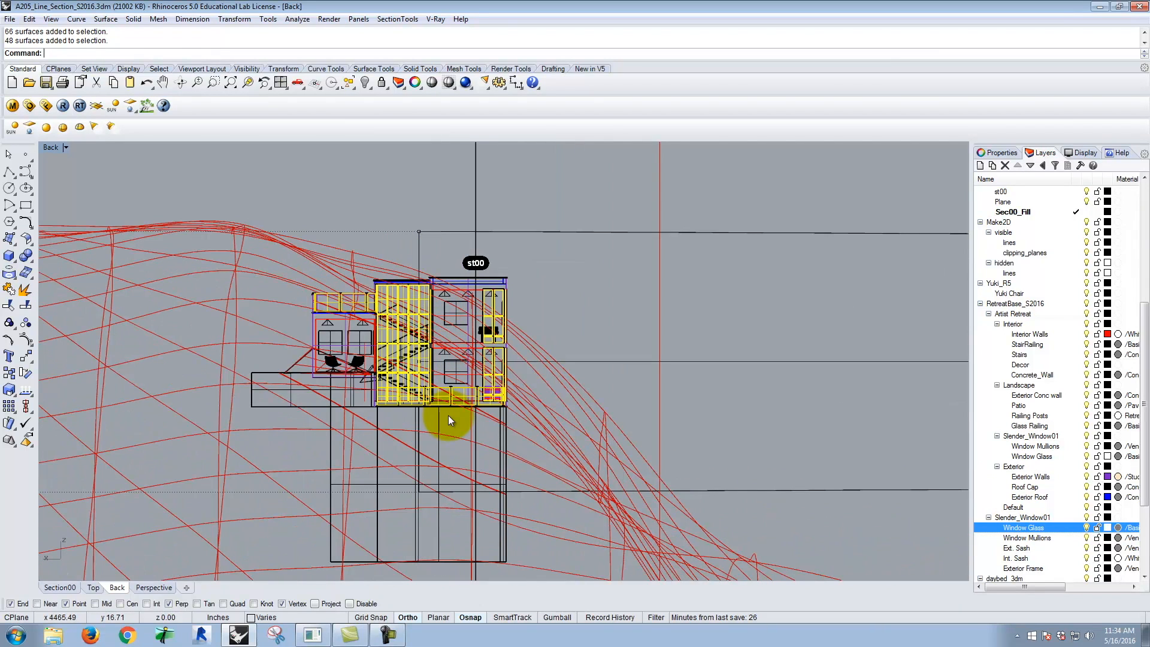
drag(274, 185, 469, 448)
ctrl+click(461, 394)
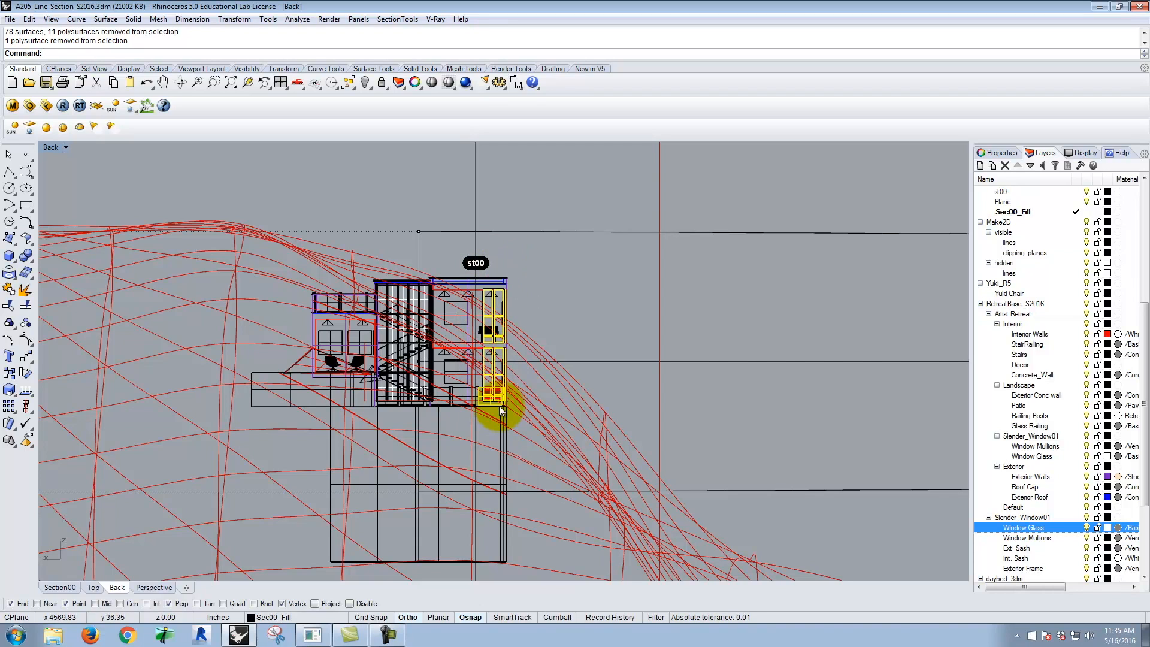
Create a new Standard V-Ray scene material and name it Transparent.
click(29, 106)
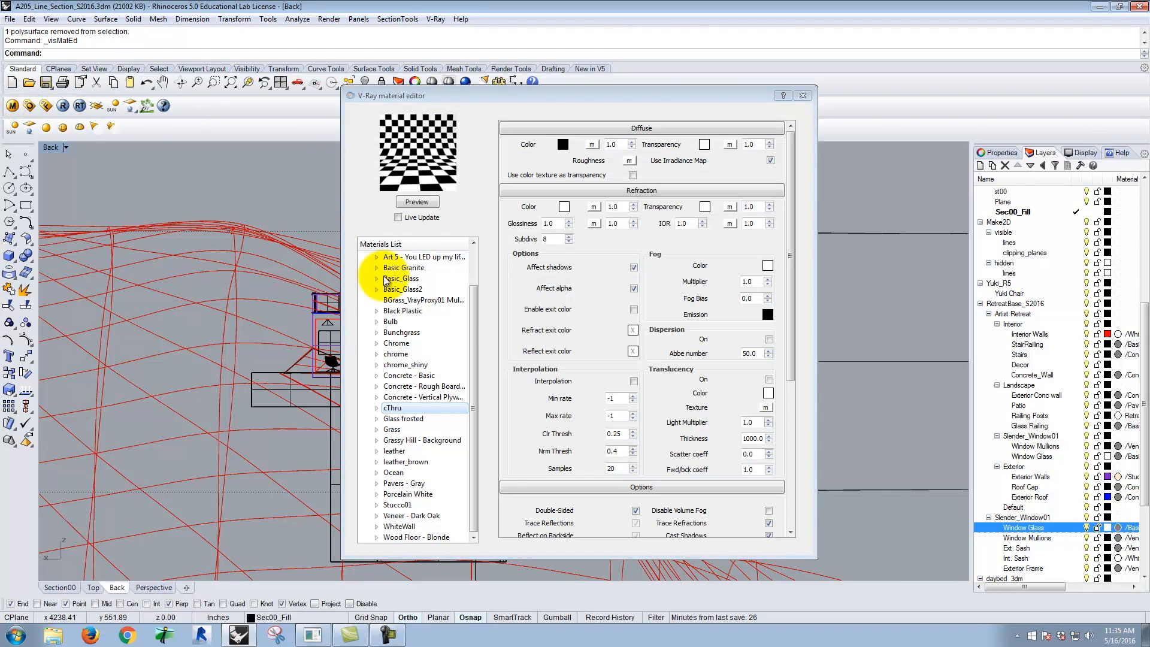
drag(473, 313, 436, 249)
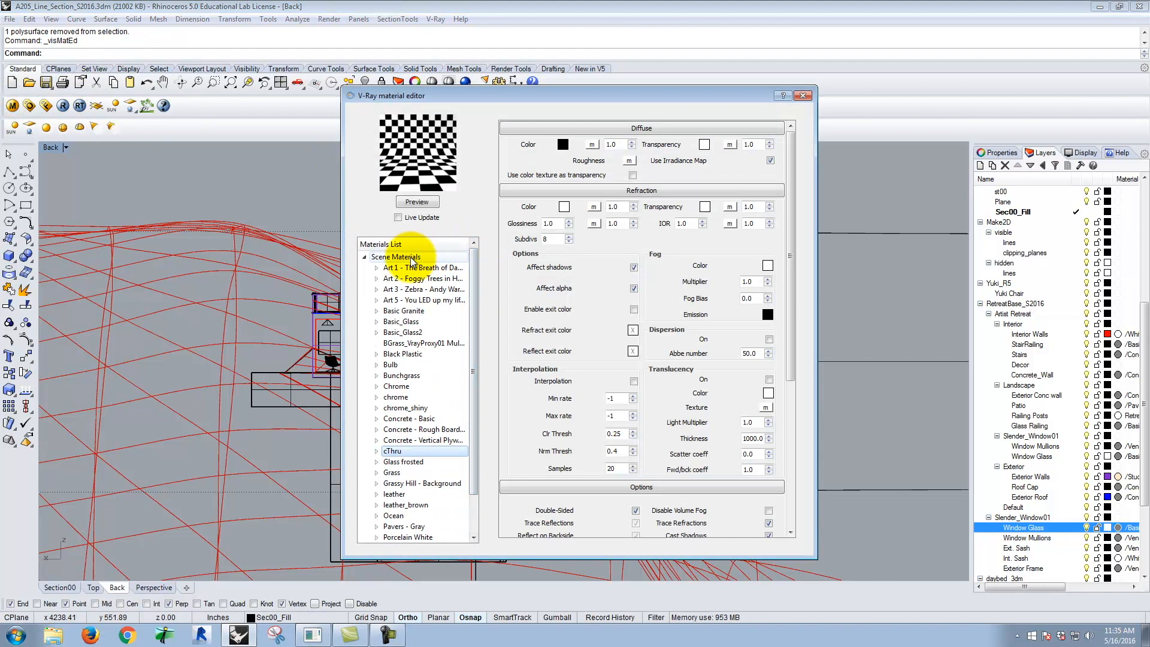
right_click(413, 257)
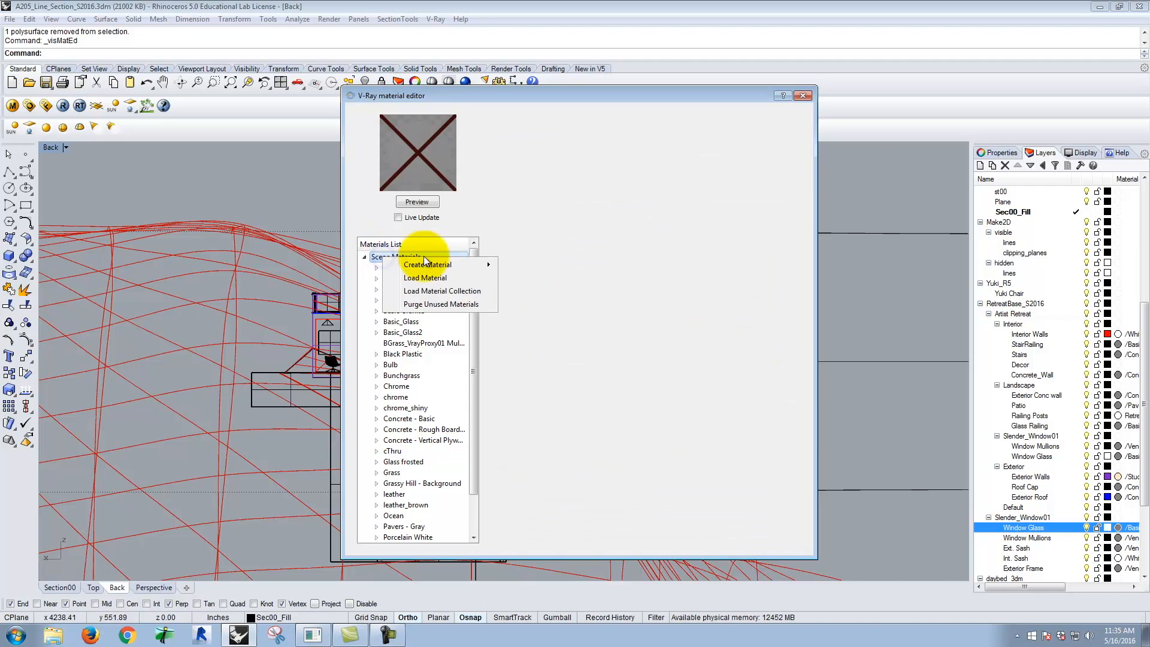
mouse_move(425, 265)
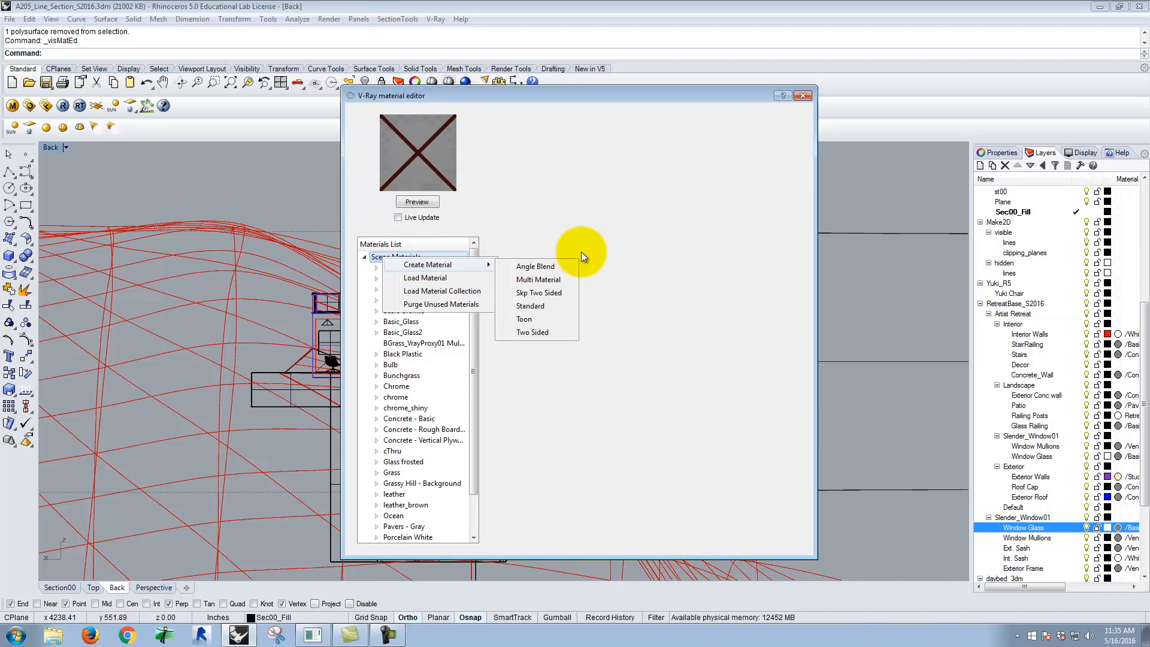
click(543, 305)
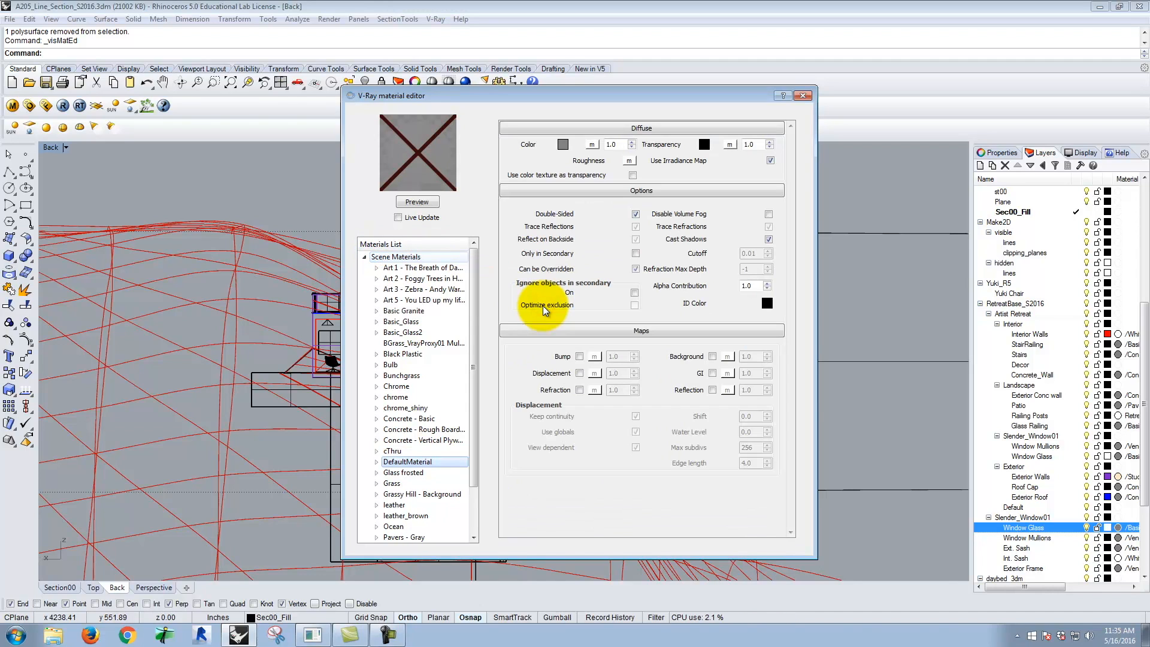
double_click(399, 464)
text(Transparent)
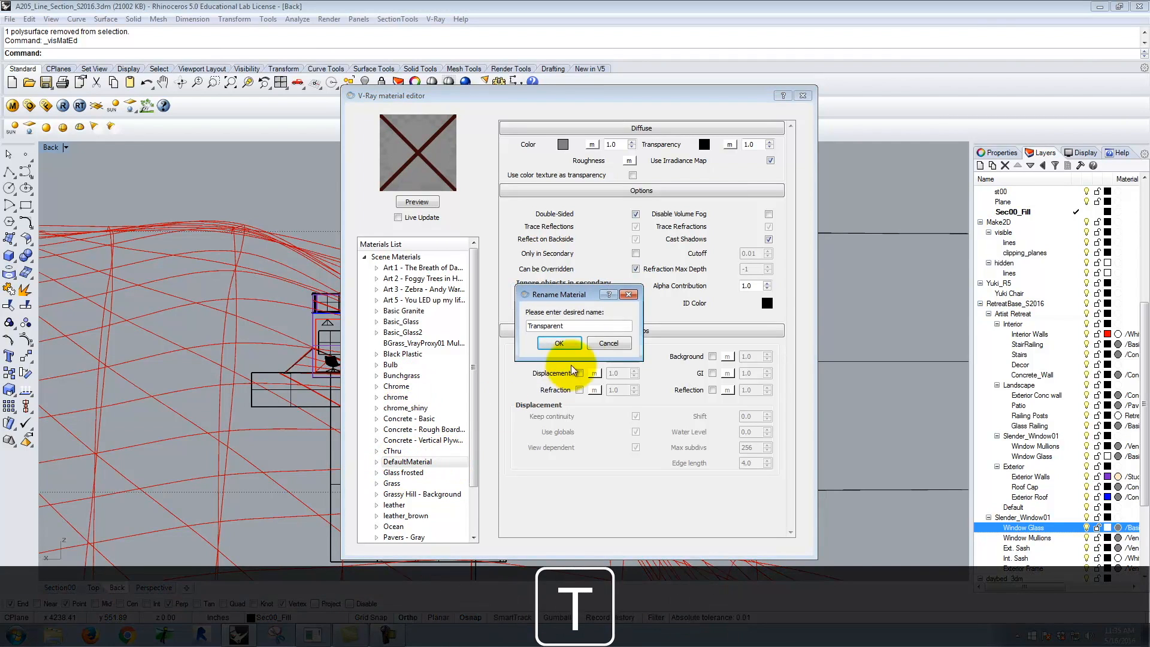
click(558, 343)
Set the Transparent material's diffuse transparency color to White and refresh its preview.
click(419, 200)
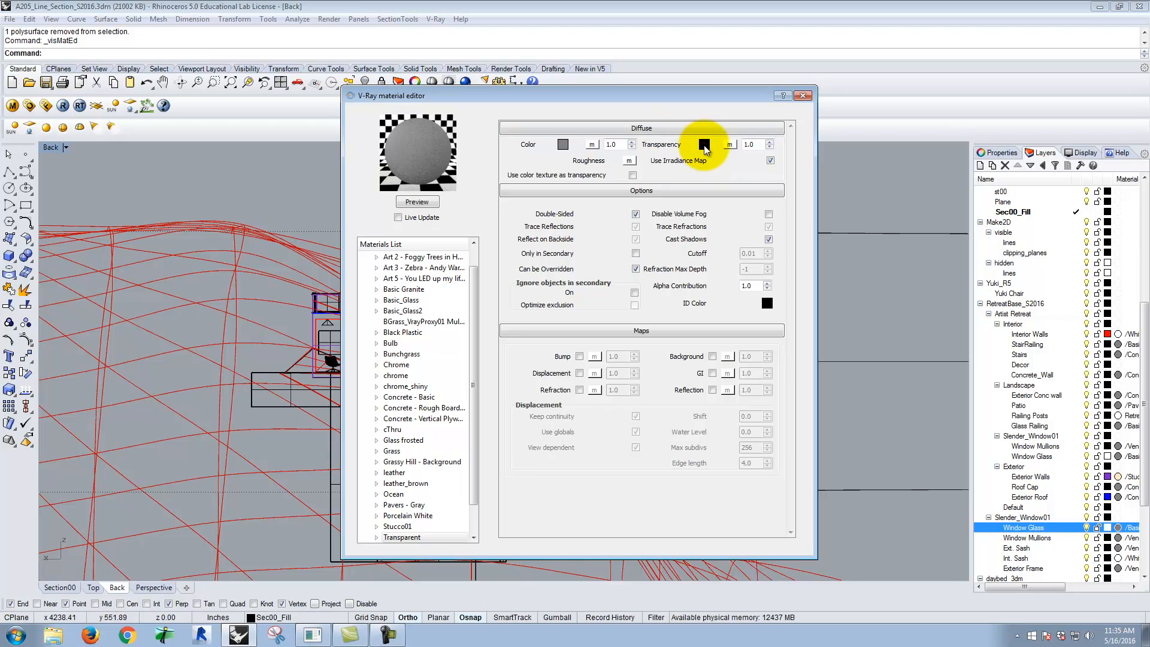
click(704, 146)
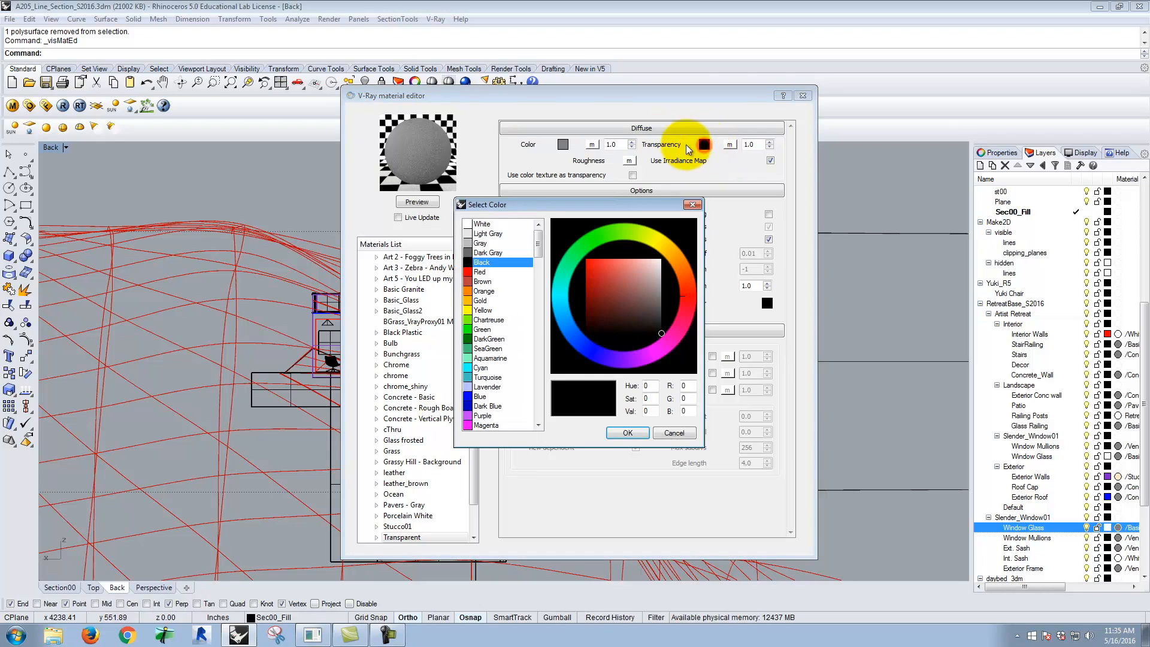
click(490, 225)
click(626, 432)
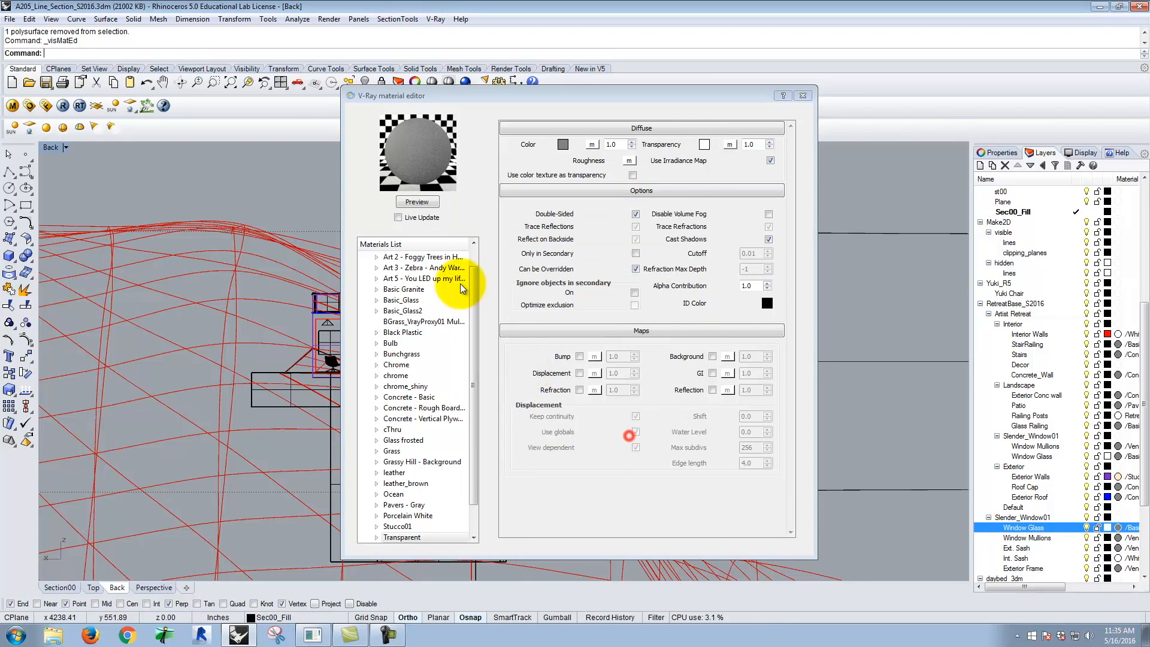
click(416, 201)
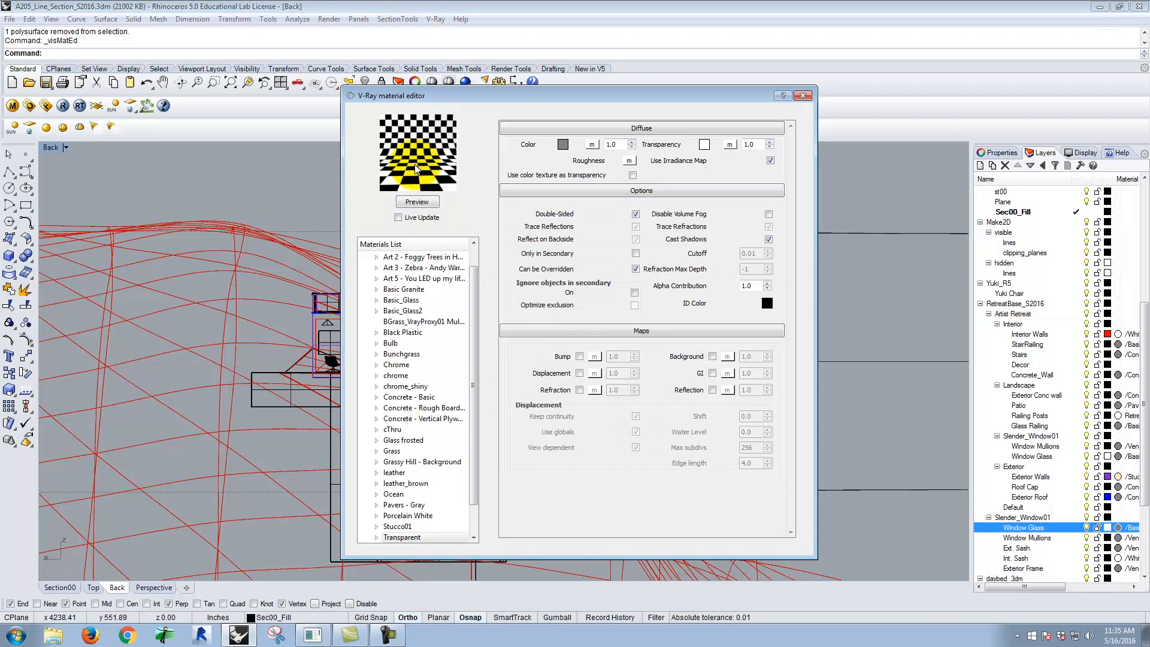
Apply the Transparent material to the selected daybed-side glass, close the material editor and clear the selection.
right_click(414, 538)
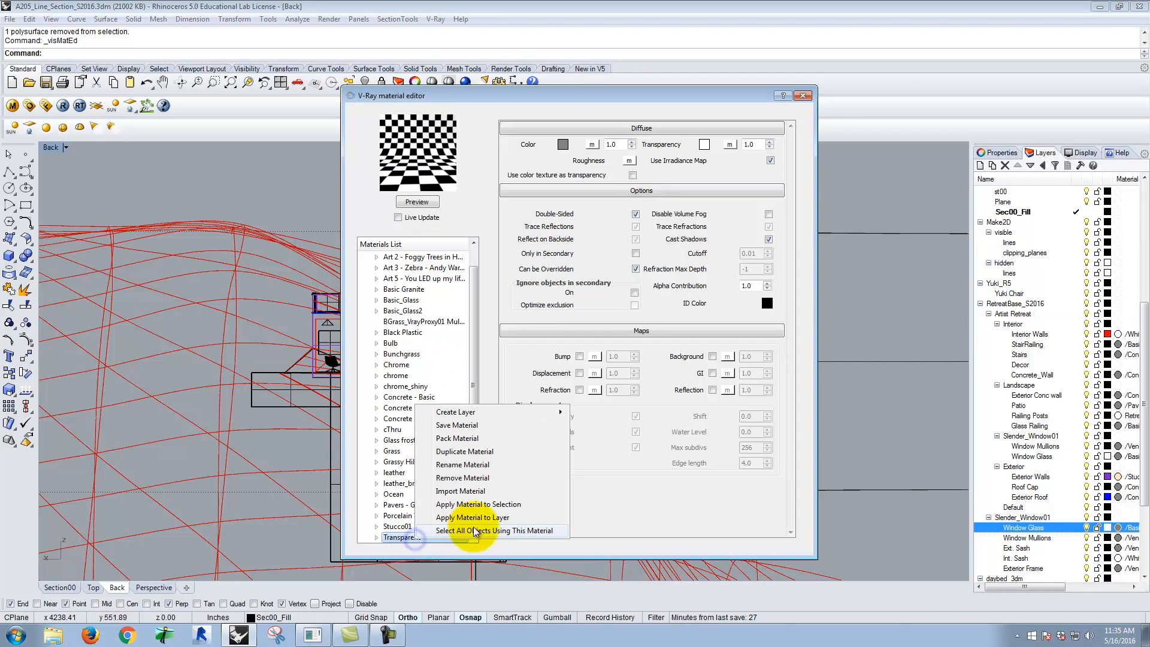
click(511, 505)
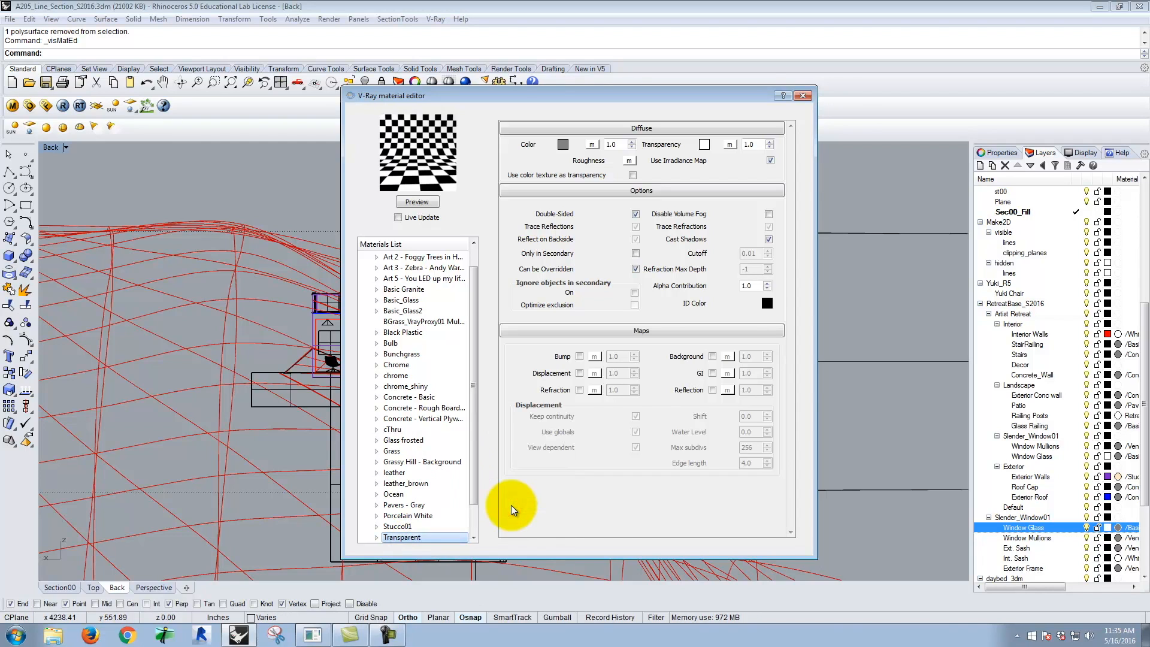
click(802, 96)
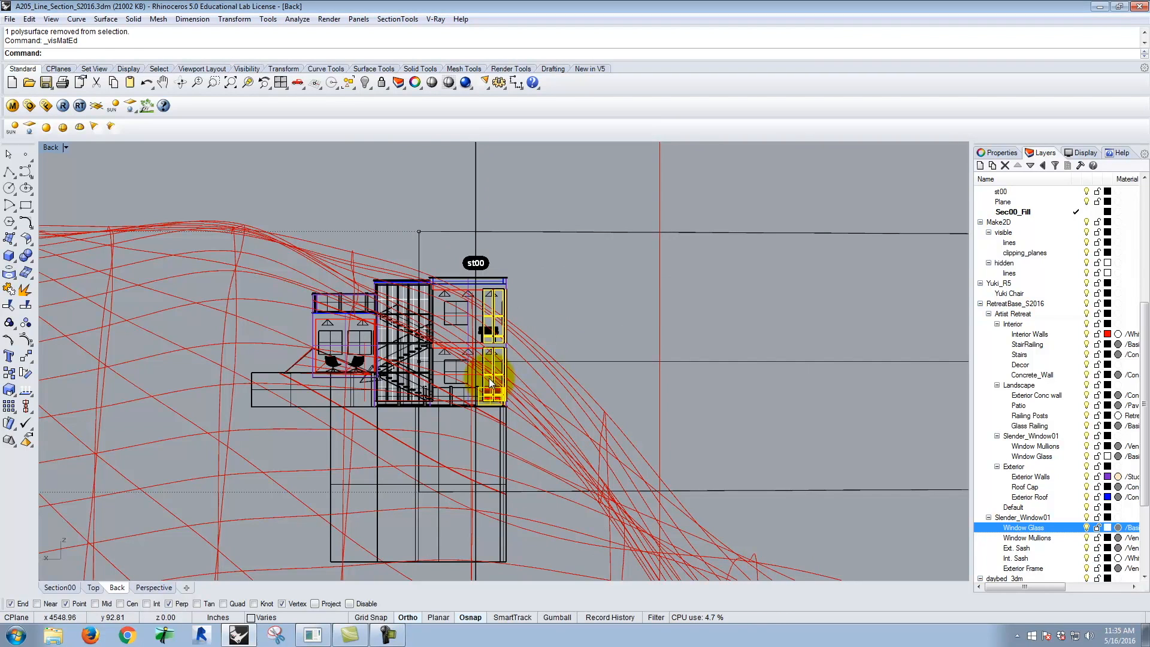
click(563, 297)
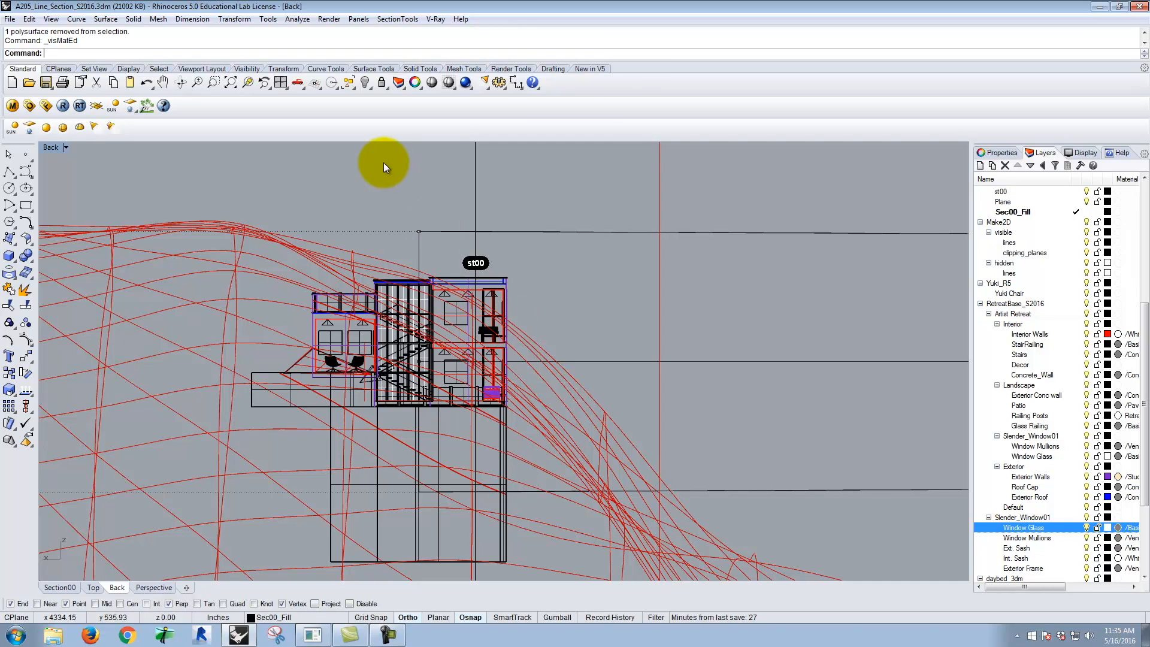
click(511, 196)
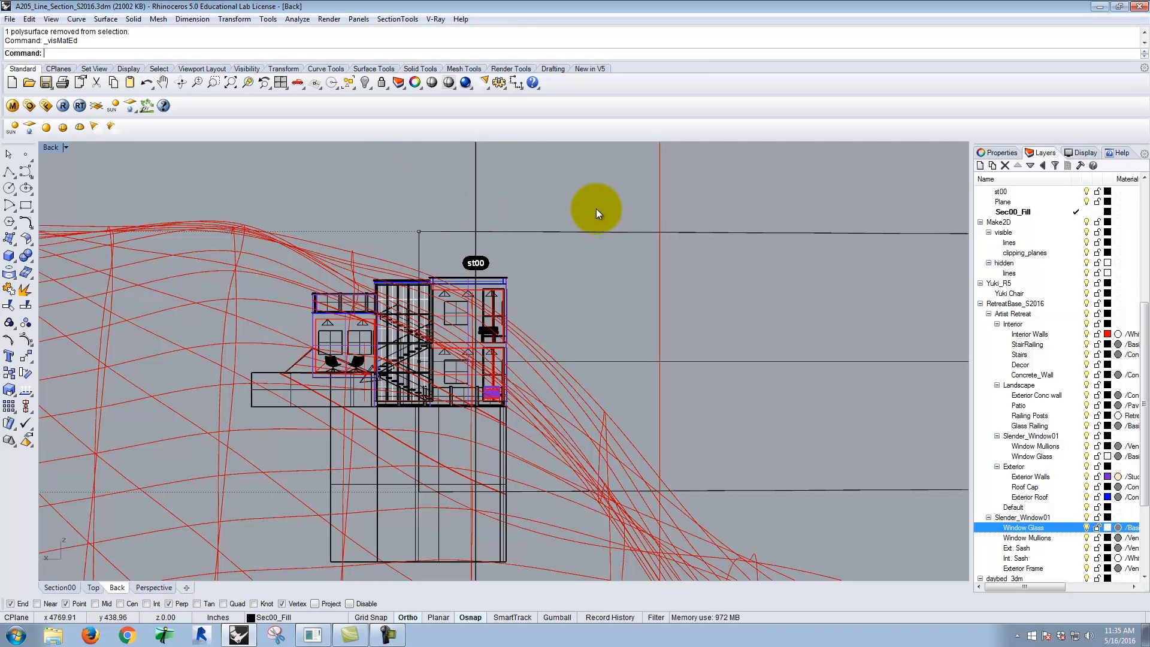
Load the render settings file "DTFA - Day - Clay Render - IRBF.visopt" from Resources > V-Ray > V-Ray Visopt on Bluestone (J:) into the V-Ray options.
click(29, 106)
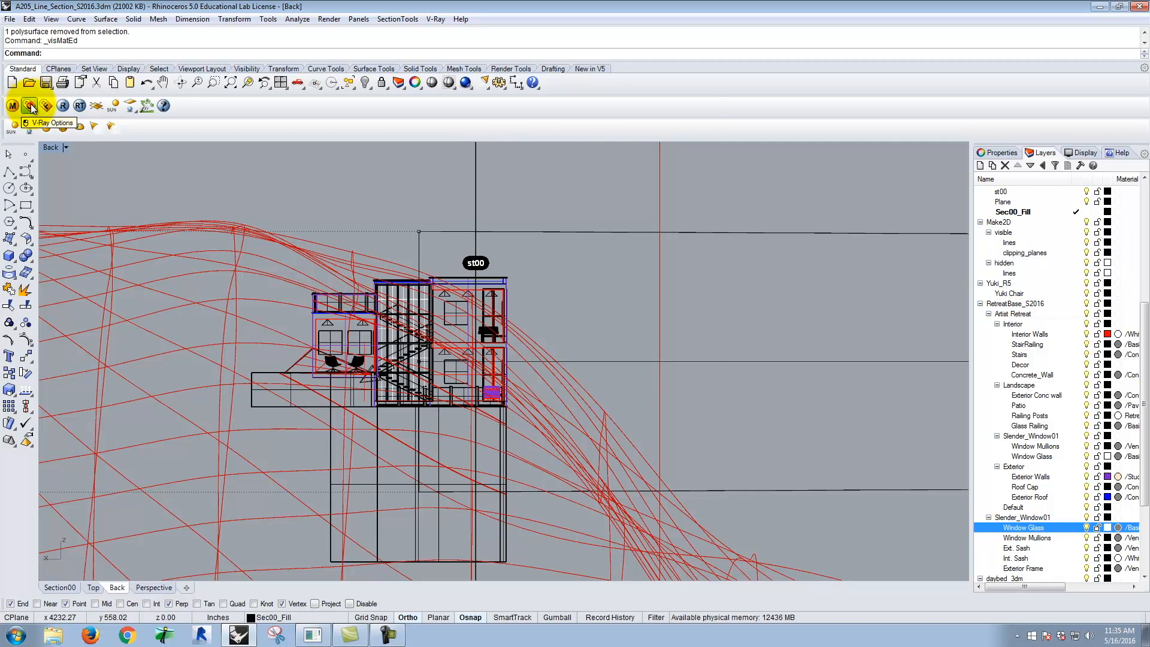
click(545, 144)
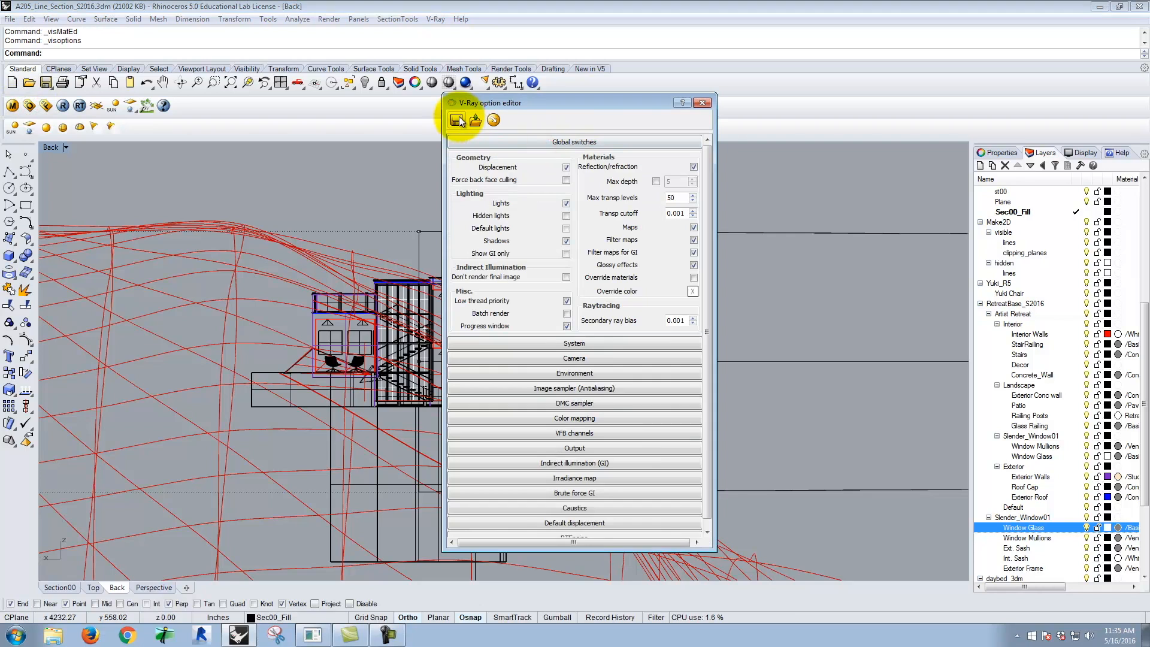
click(476, 120)
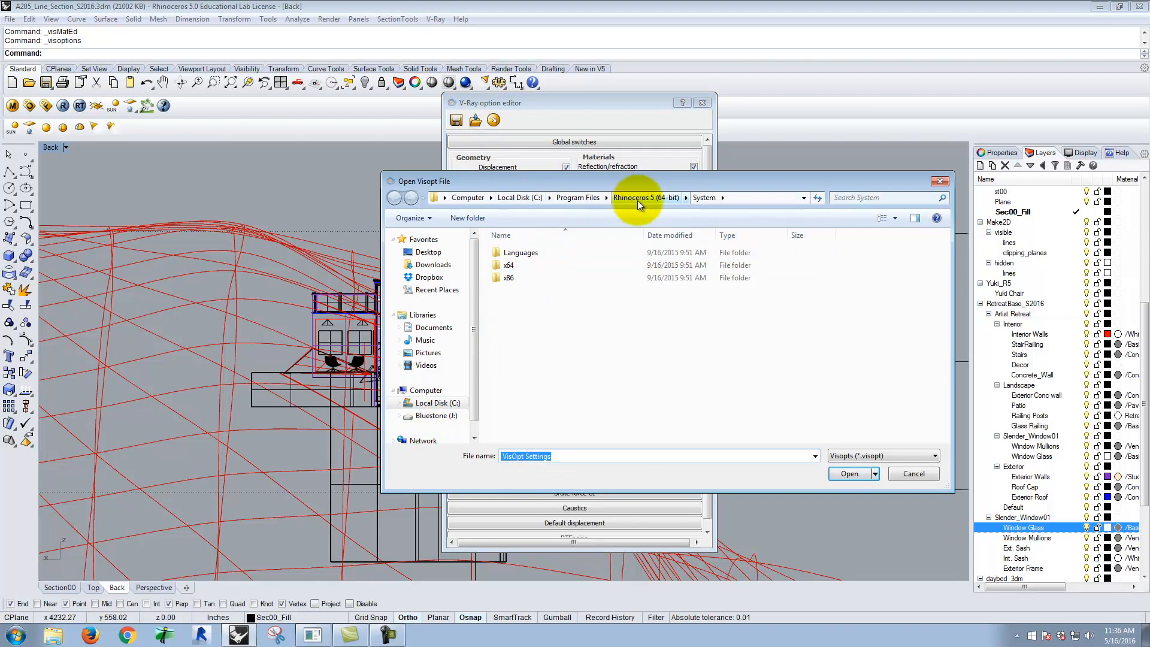
click(437, 414)
double_click(530, 392)
double_click(517, 304)
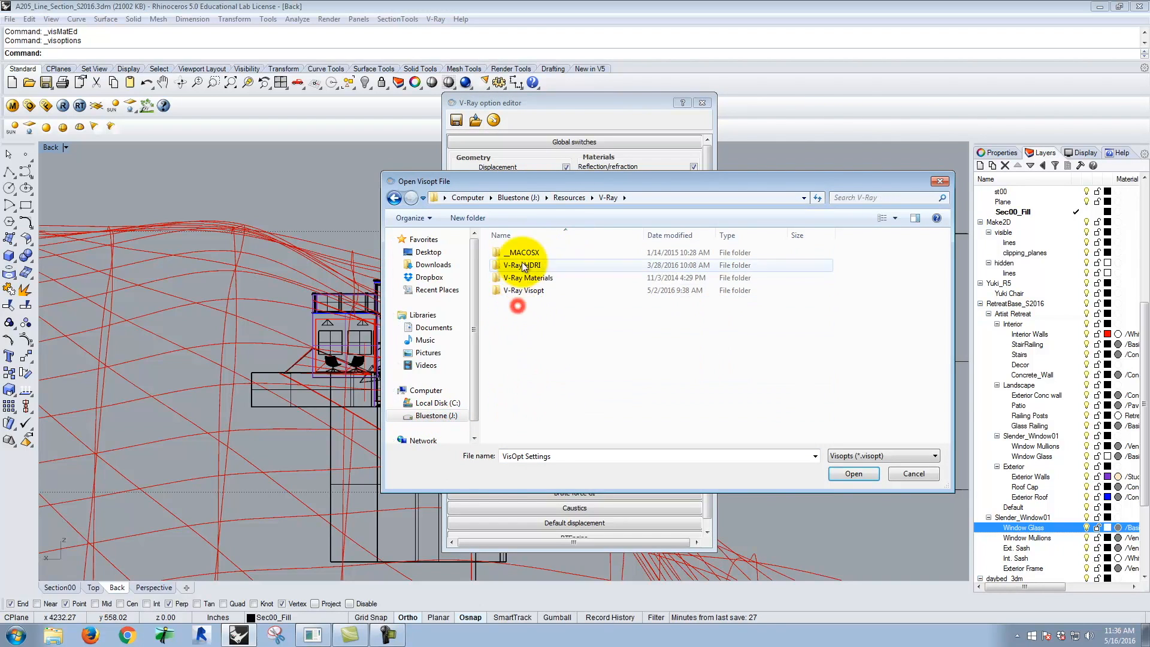
double_click(530, 290)
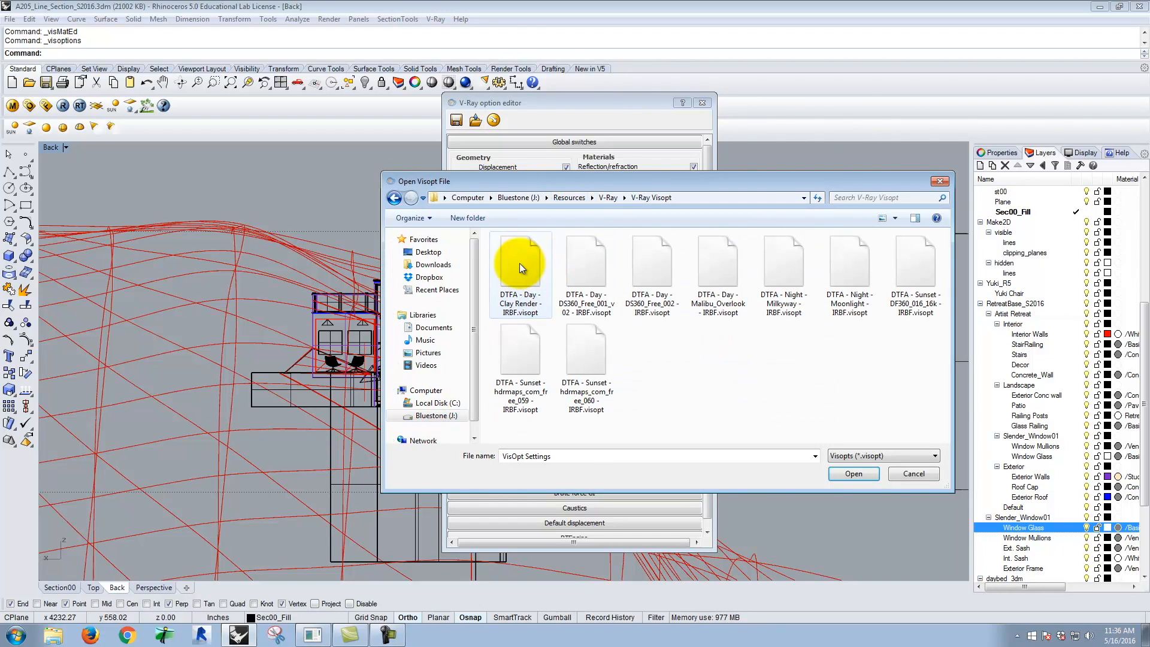
click(519, 264)
click(845, 473)
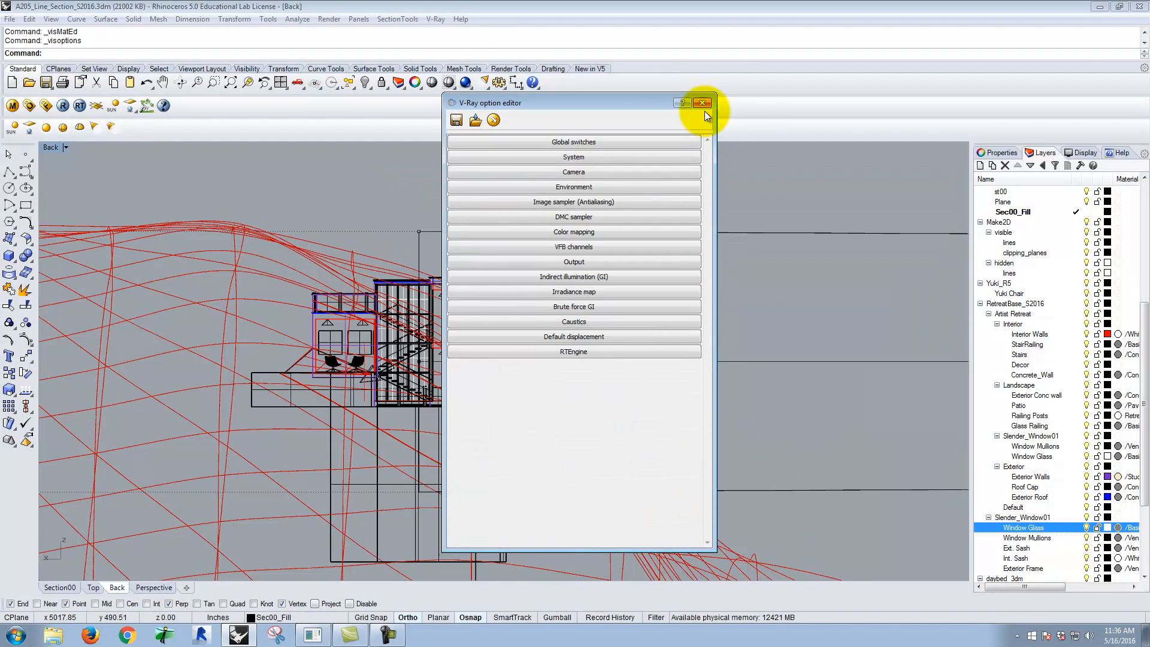
Turn off Override materials in the V-Ray global switches and close the option editor.
click(587, 142)
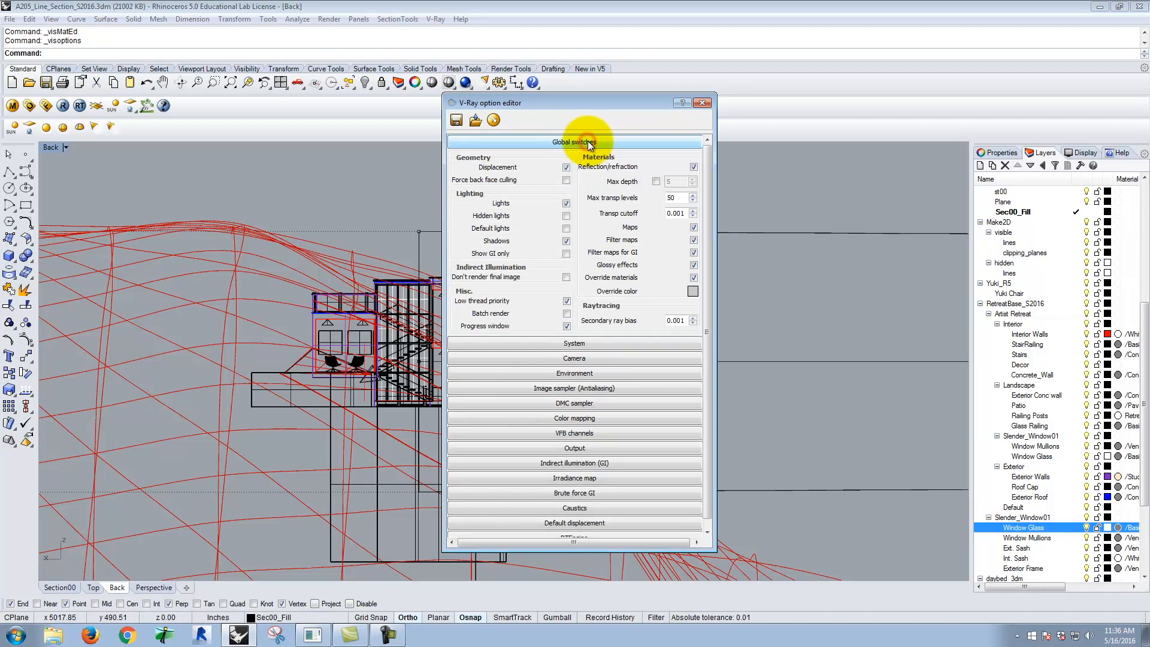
click(693, 278)
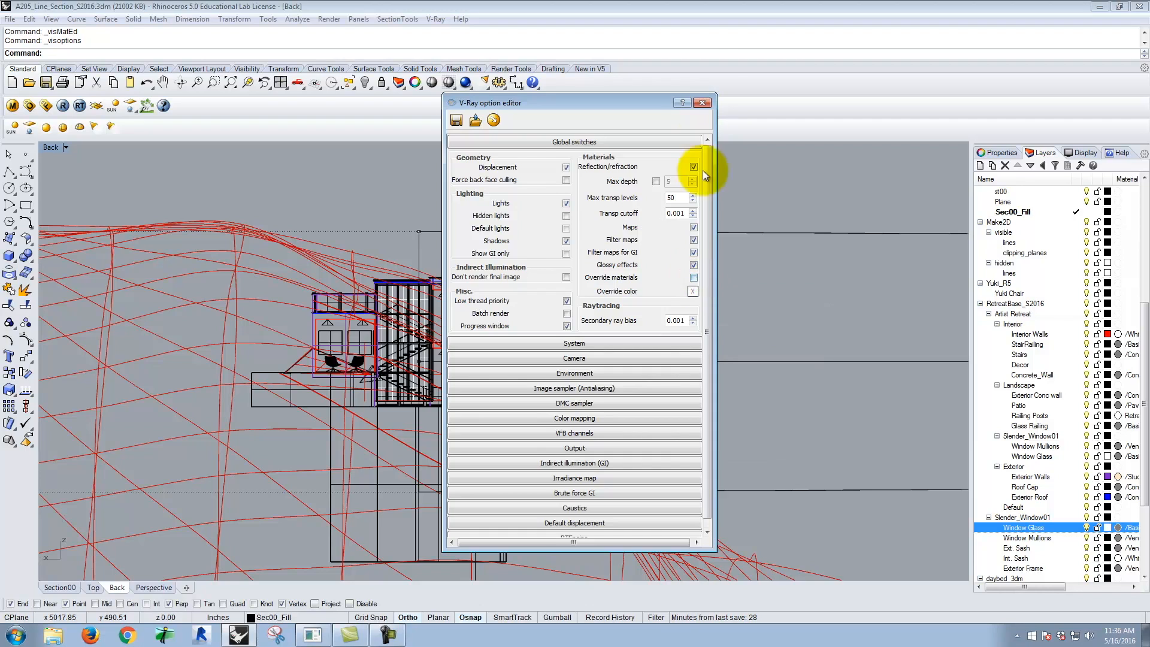
click(703, 103)
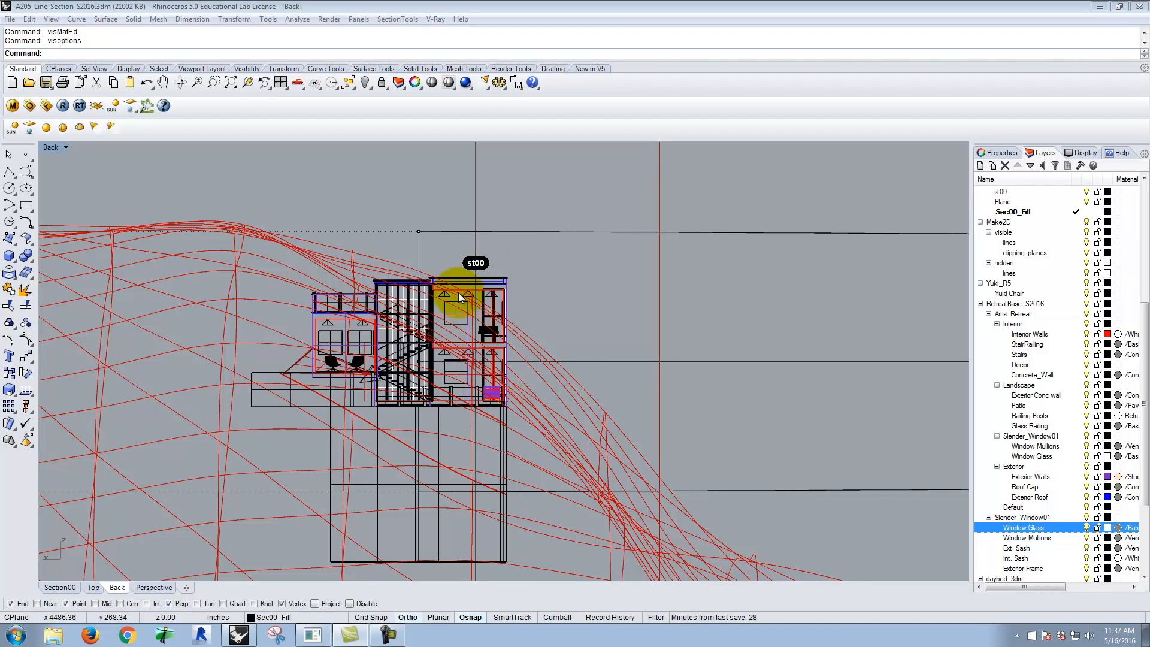
Switch the Back viewport to the Front view and select all geometry on the stair side of the st00 section line.
click(66, 148)
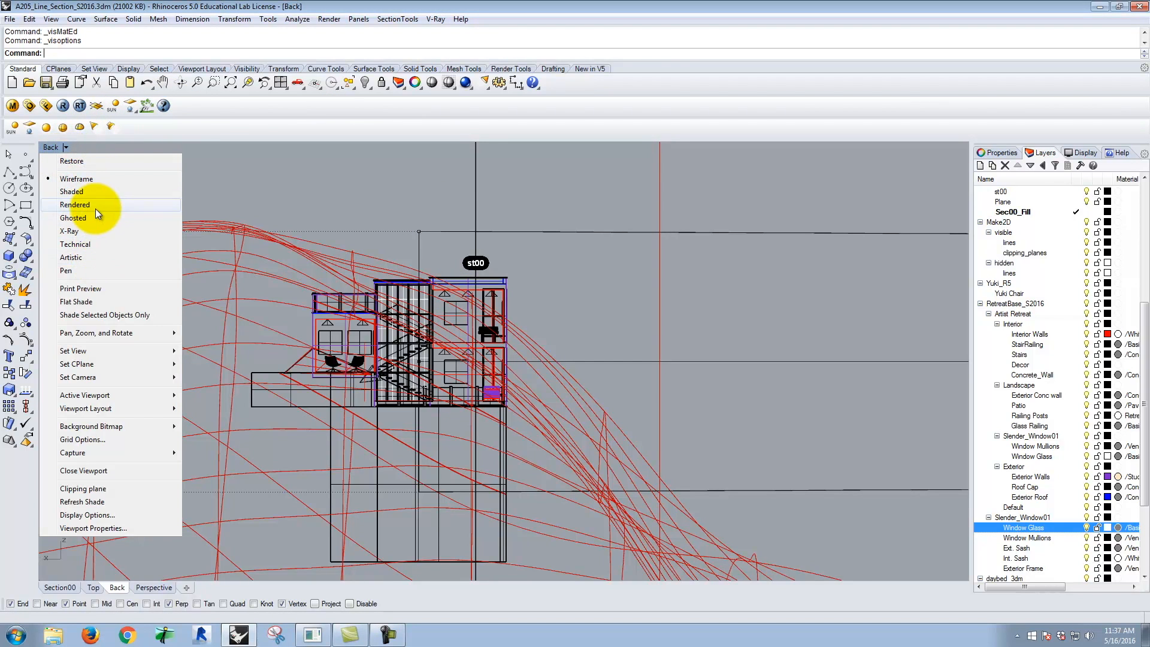
mouse_move(102, 351)
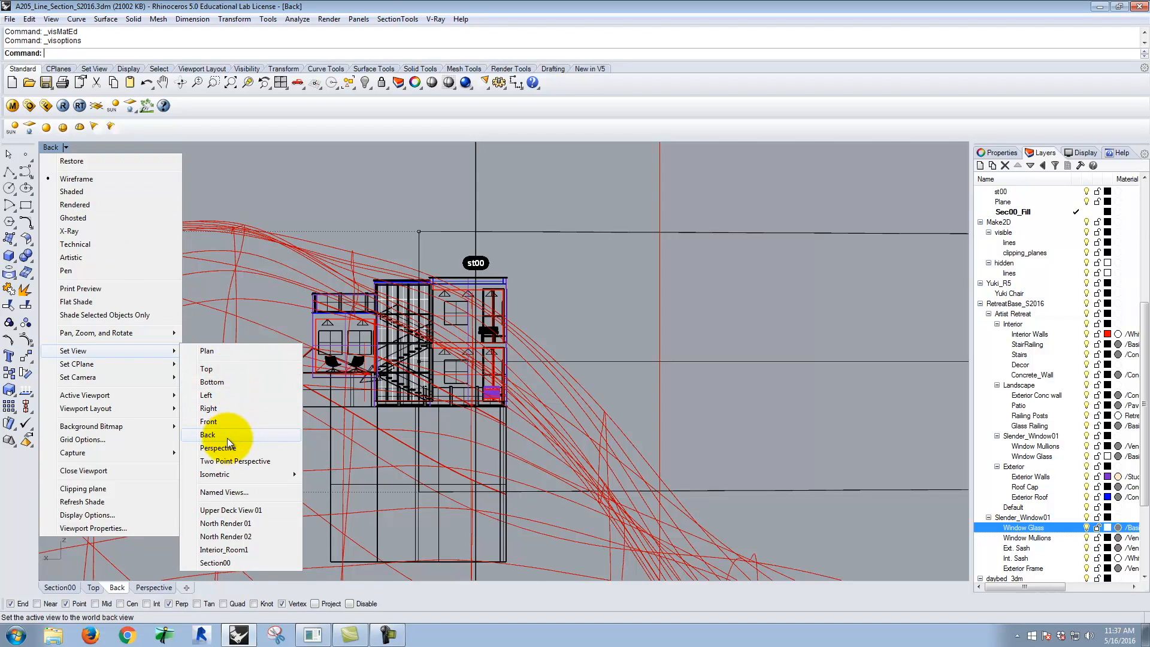
click(227, 422)
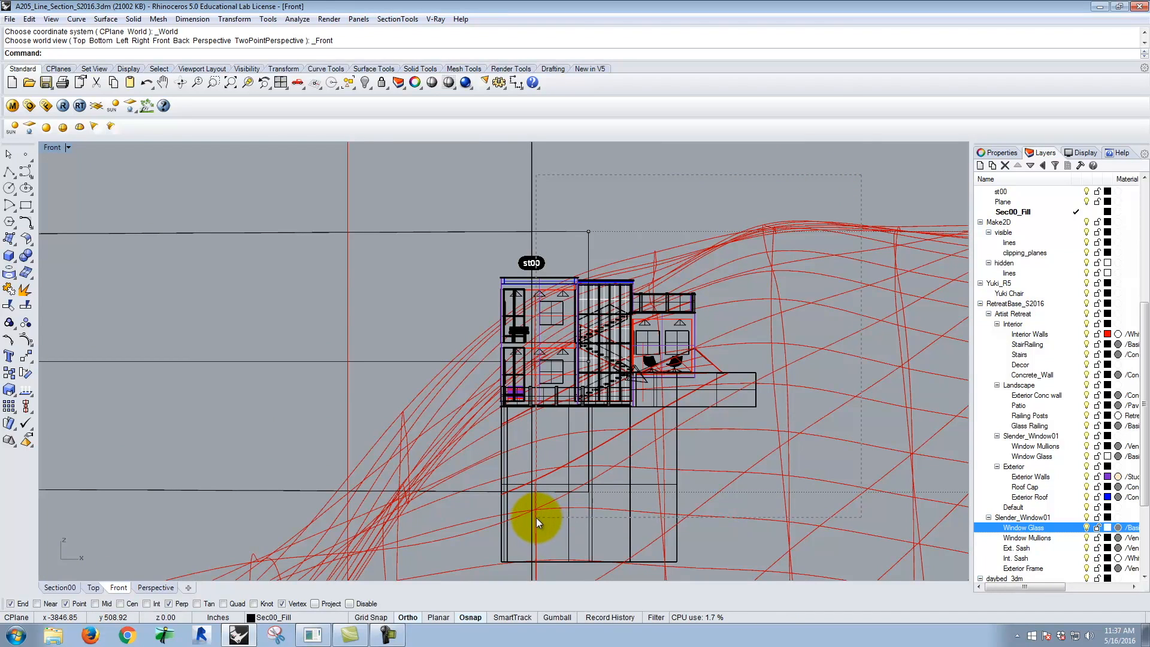
drag(533, 518, 533, 519)
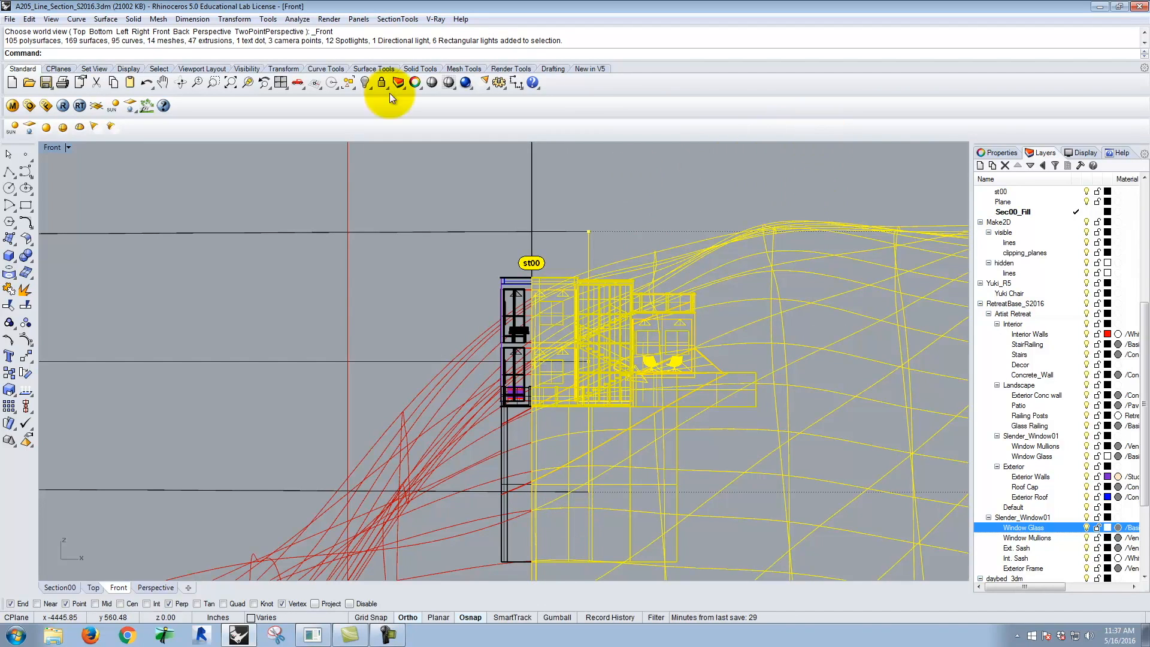
Create another Standard V-Ray scene material and name it Clay.
click(12, 106)
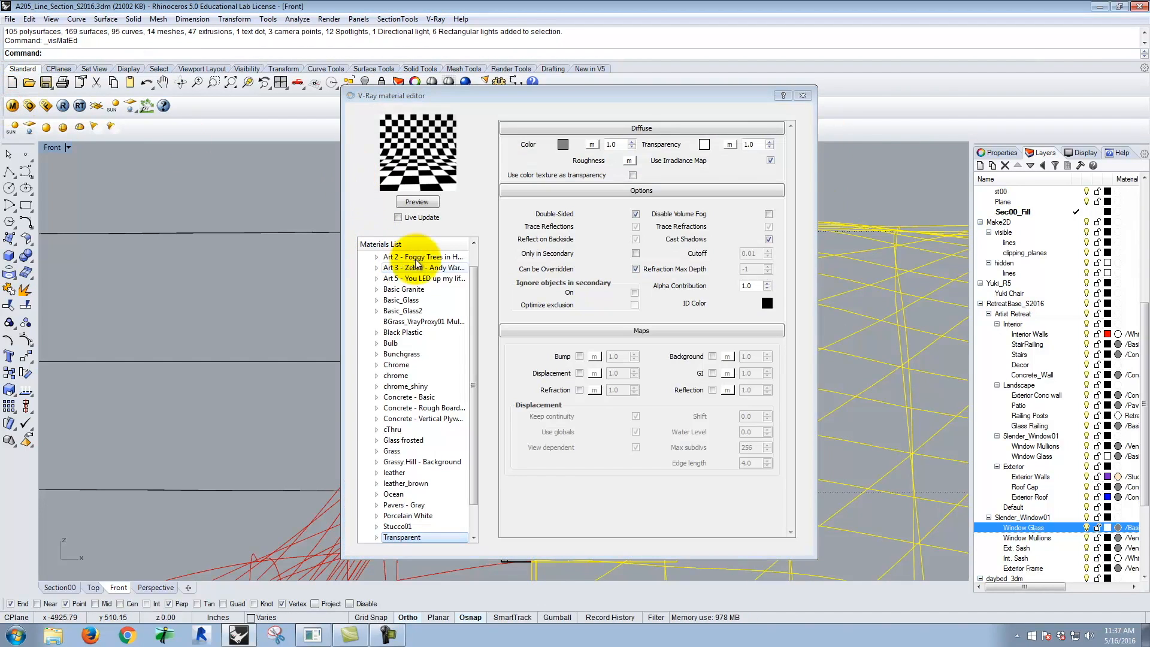
drag(476, 291, 481, 231)
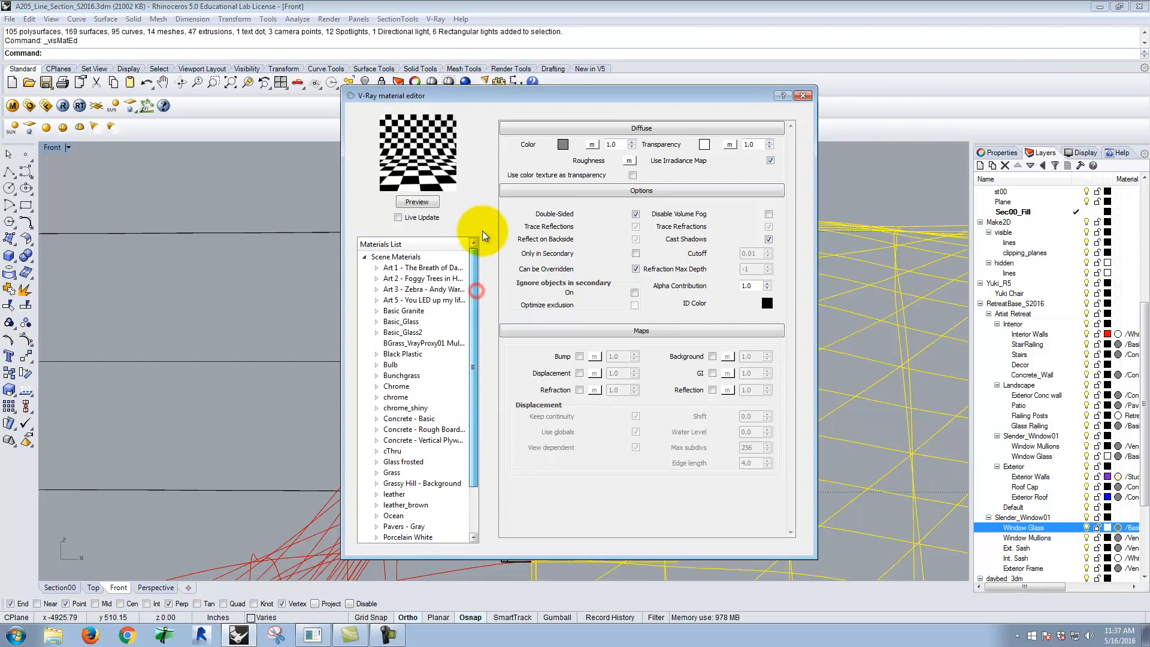
right_click(425, 257)
mouse_move(483, 264)
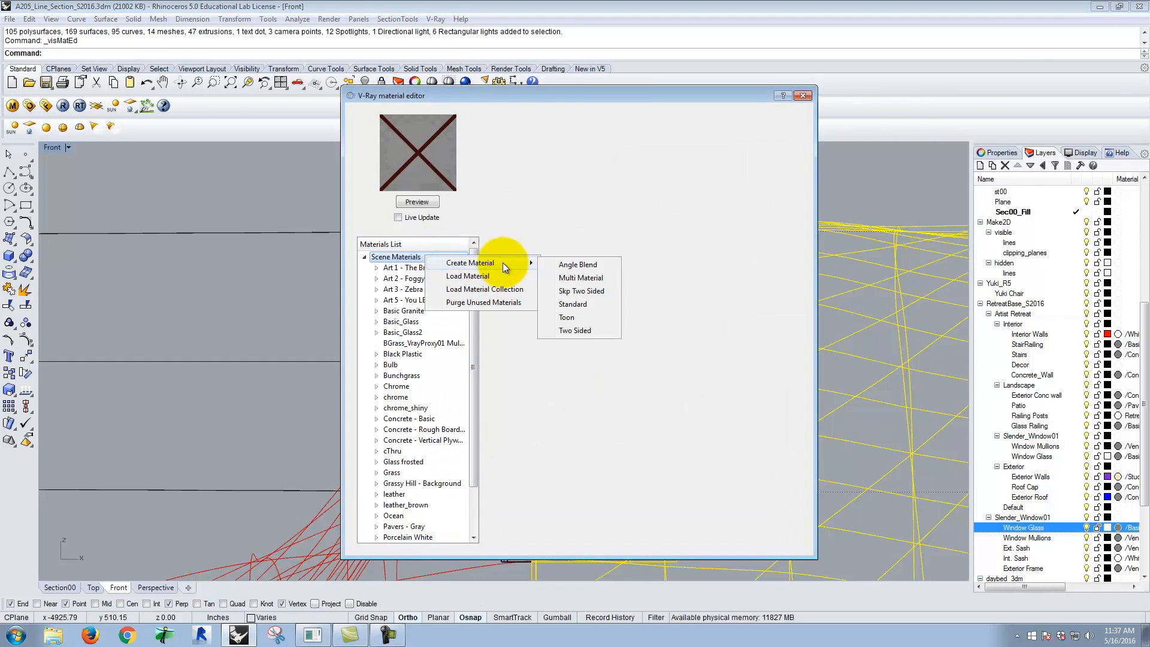
click(572, 305)
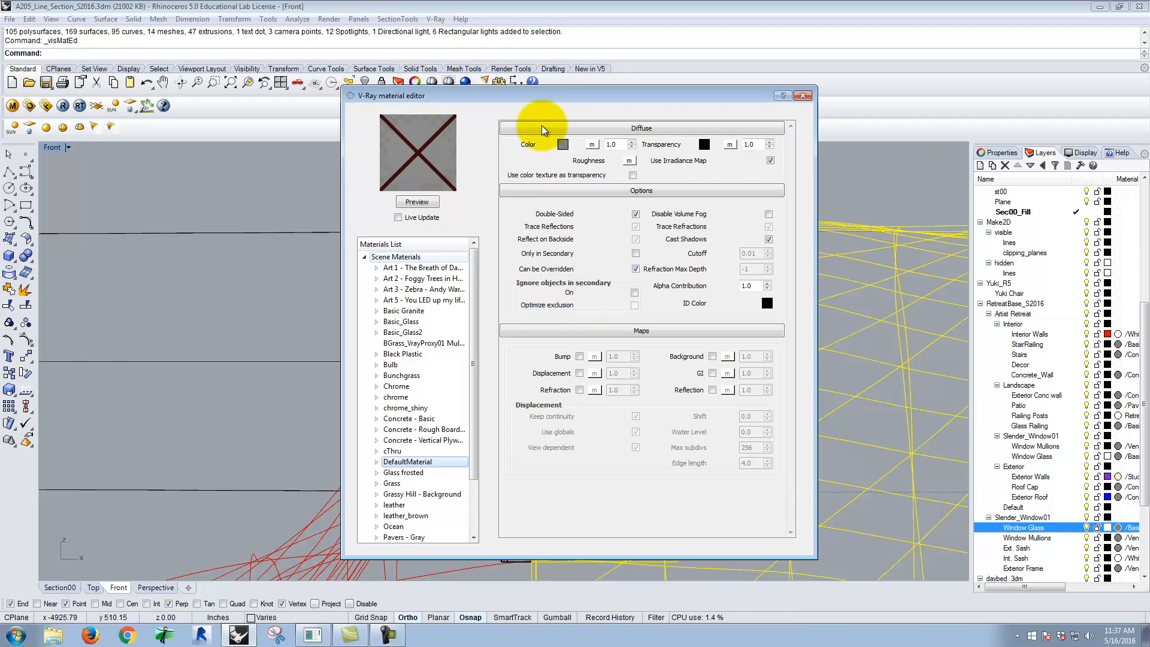
double_click(412, 462)
text(Clay)
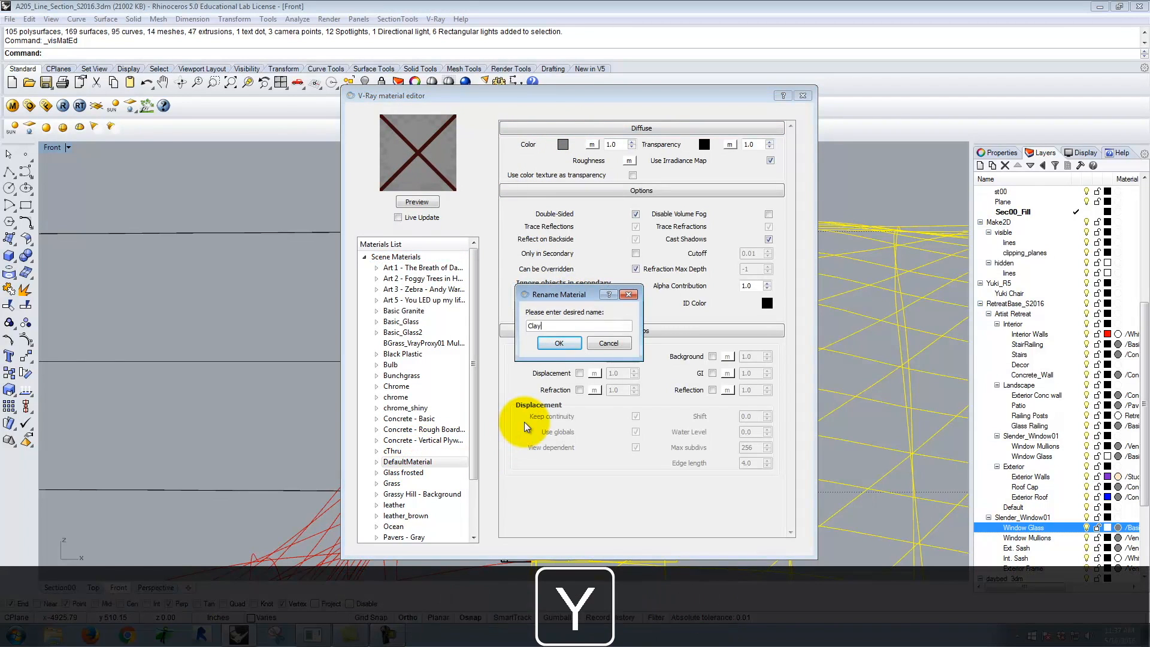
click(559, 342)
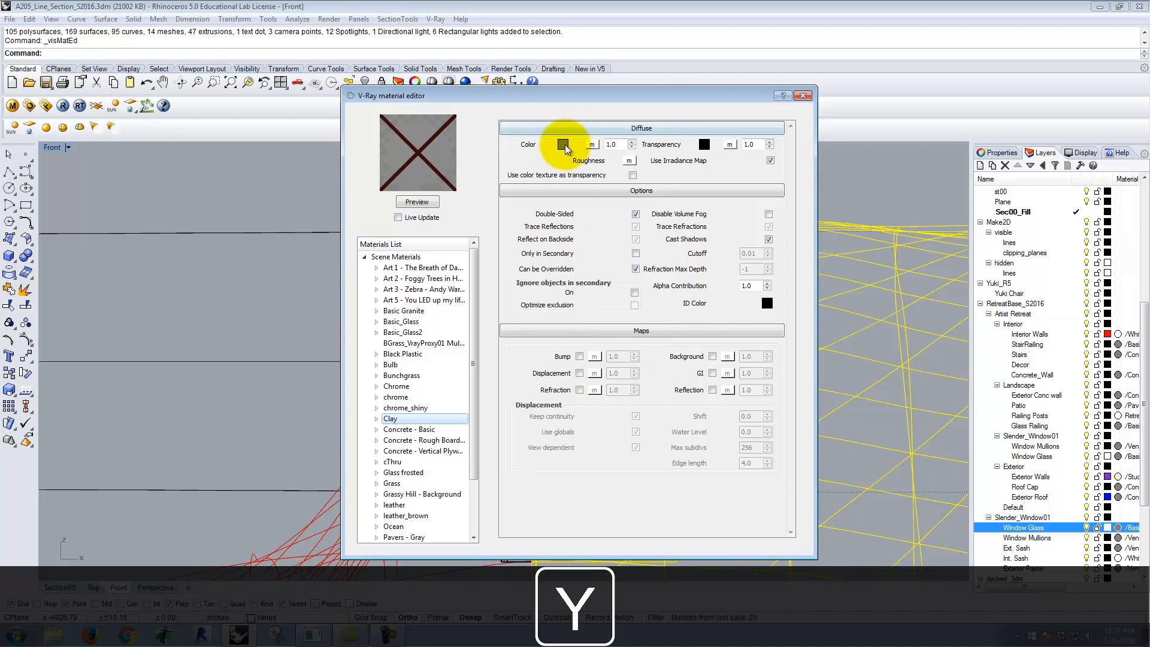
Set the Clay material's diffuse colour to a near-white grayscale of RGB 245, preview it, and close the material editor.
click(563, 145)
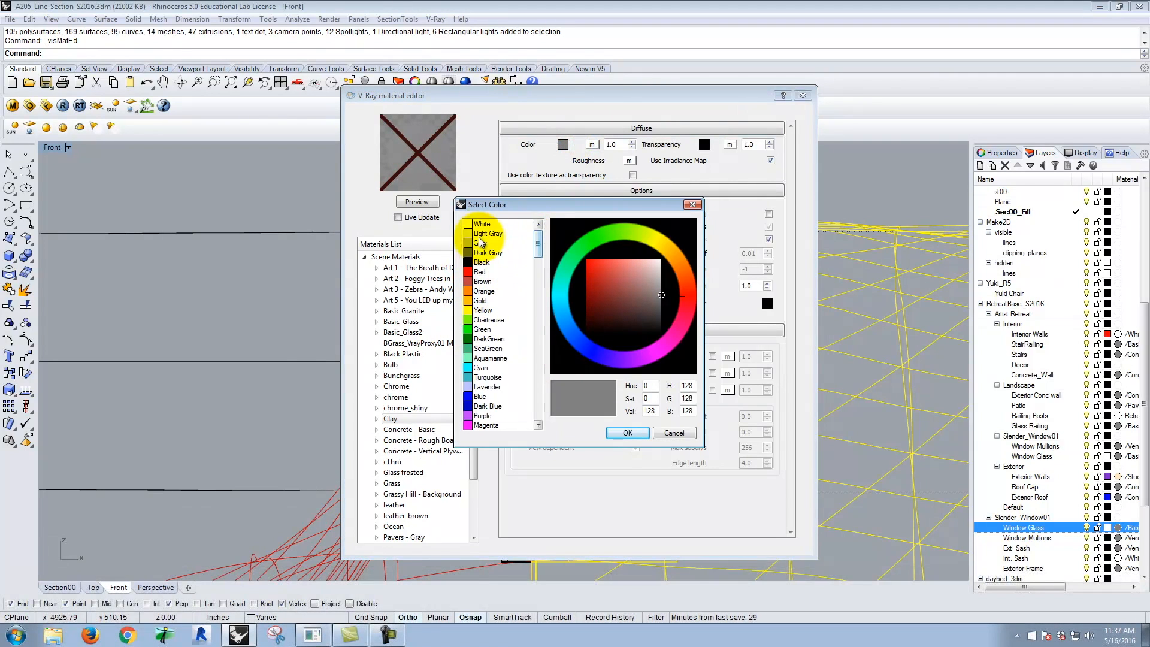
click(481, 235)
drag(537, 246, 537, 358)
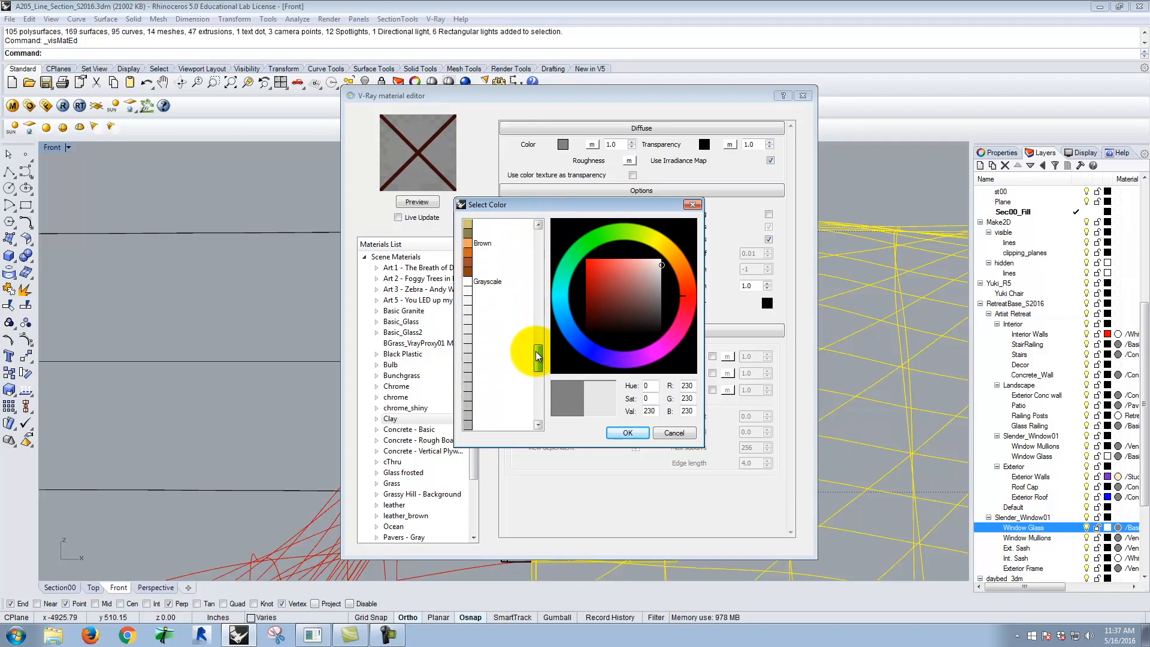
click(470, 301)
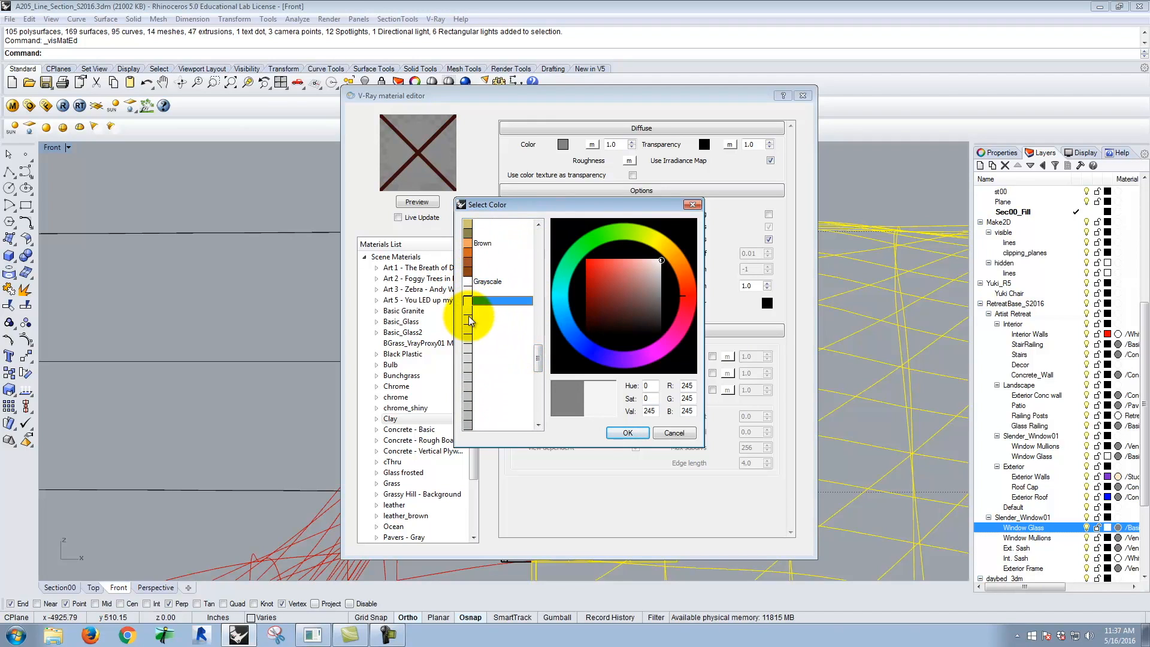
click(638, 432)
click(418, 202)
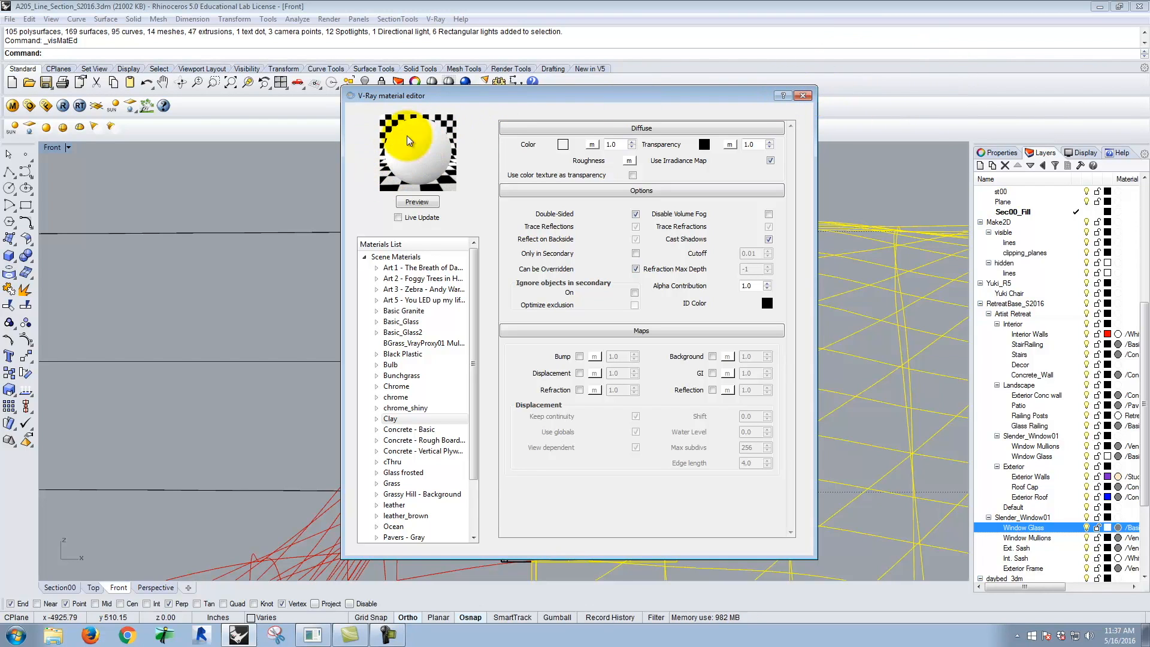
click(803, 96)
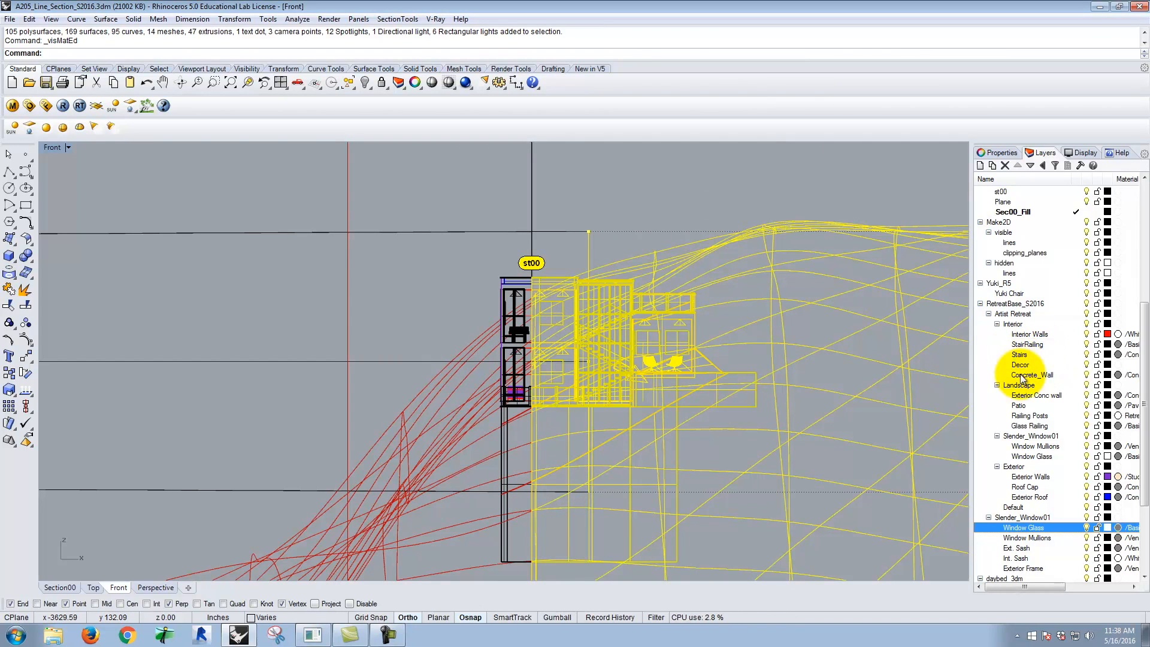
Turn off the Glass Railing layer and the Window Glass layers under both Slender_Window01 groups.
click(1081, 426)
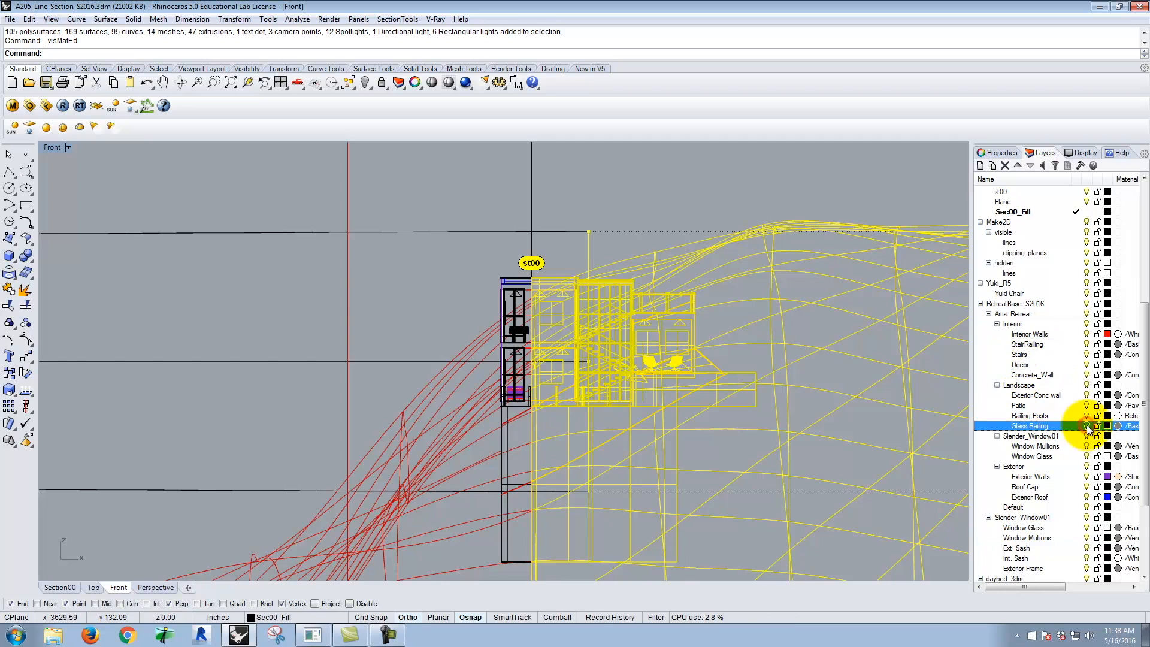
click(1082, 457)
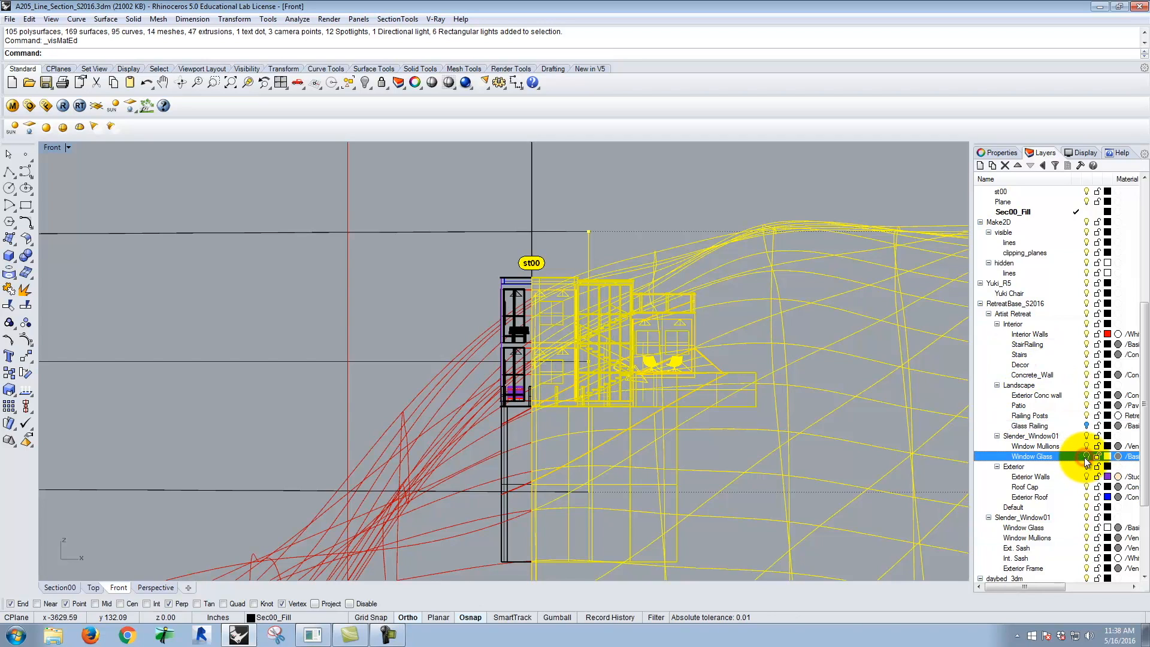
click(1082, 528)
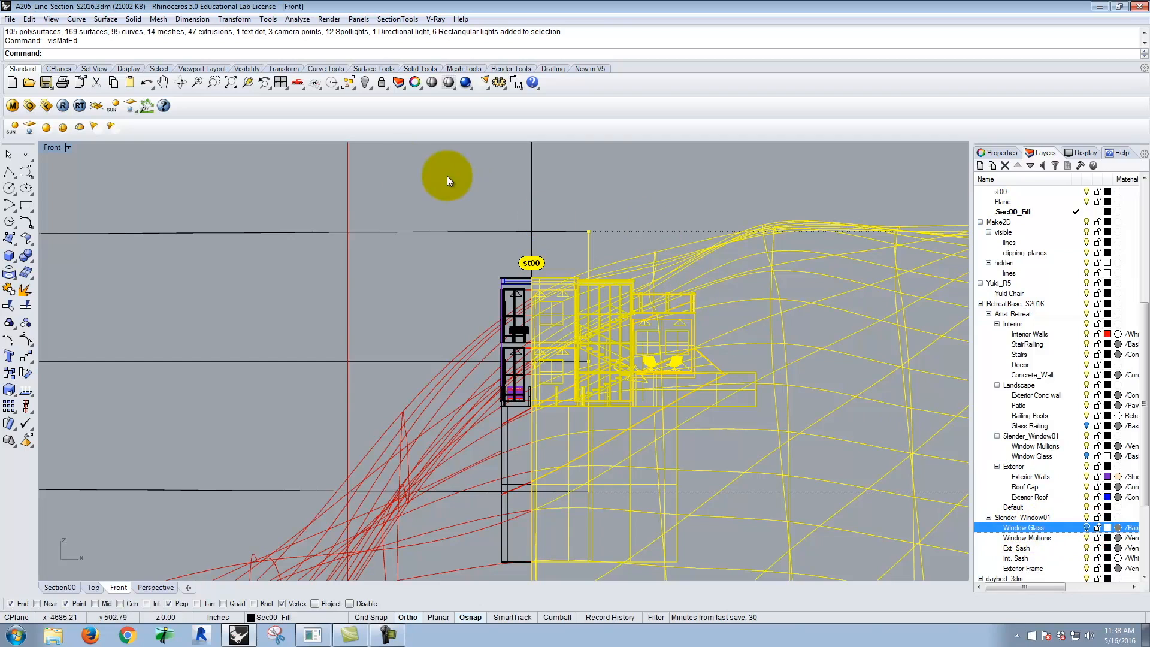
Apply the Clay material to the selected geometry, close the material editor, and clear the selection.
click(13, 108)
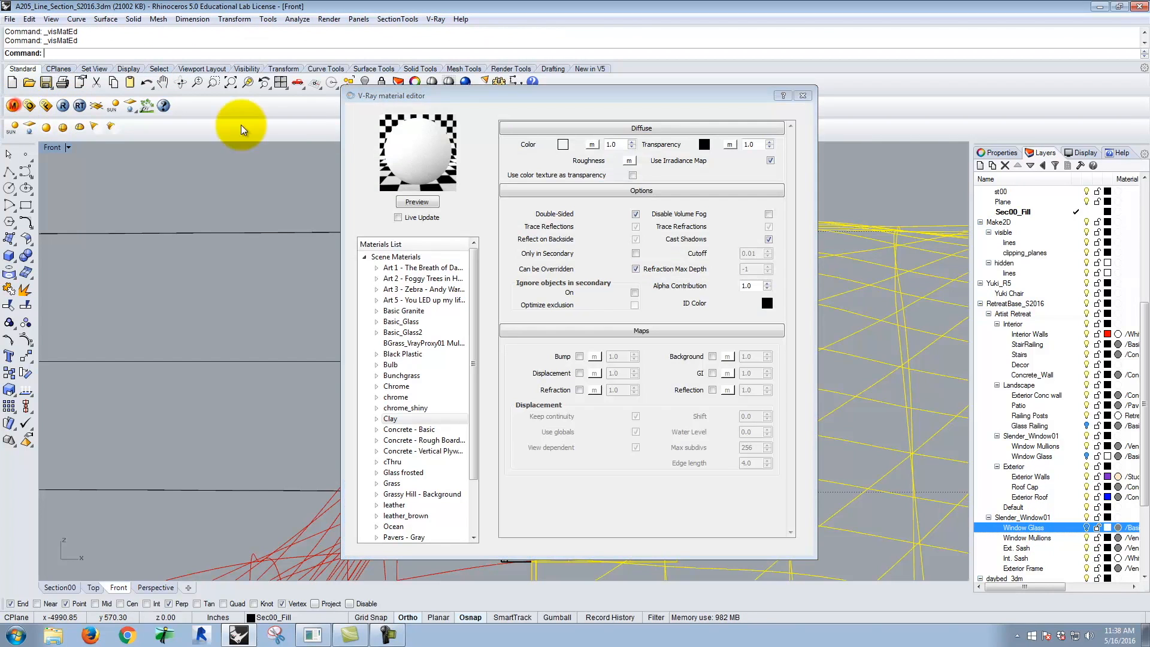
right_click(412, 419)
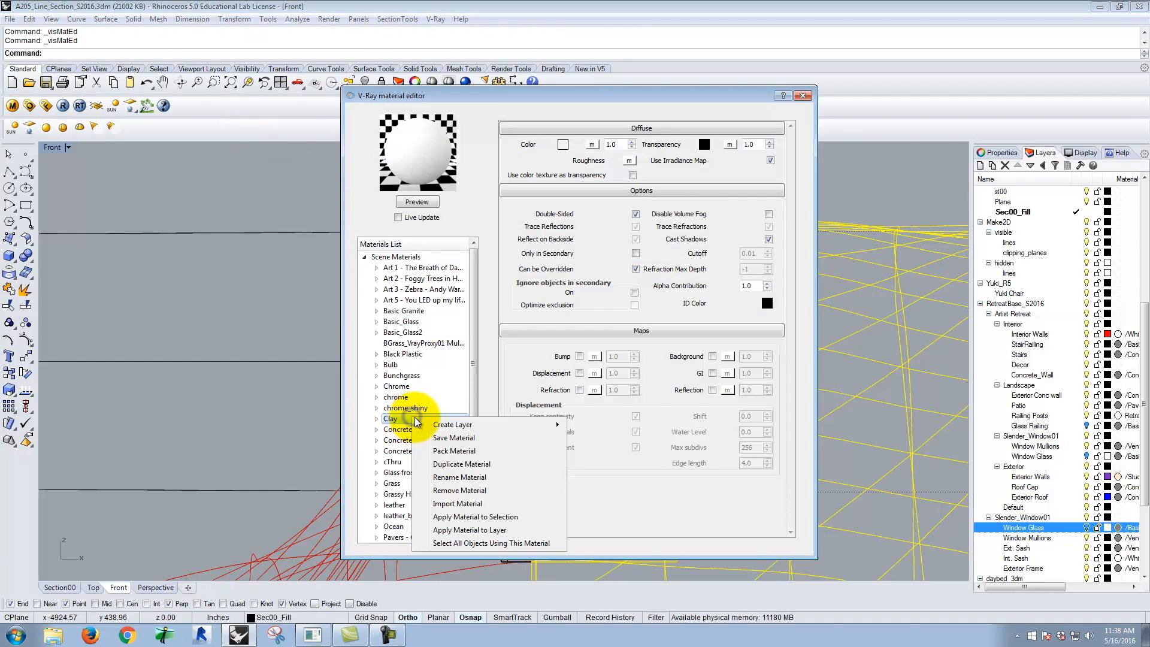
click(485, 517)
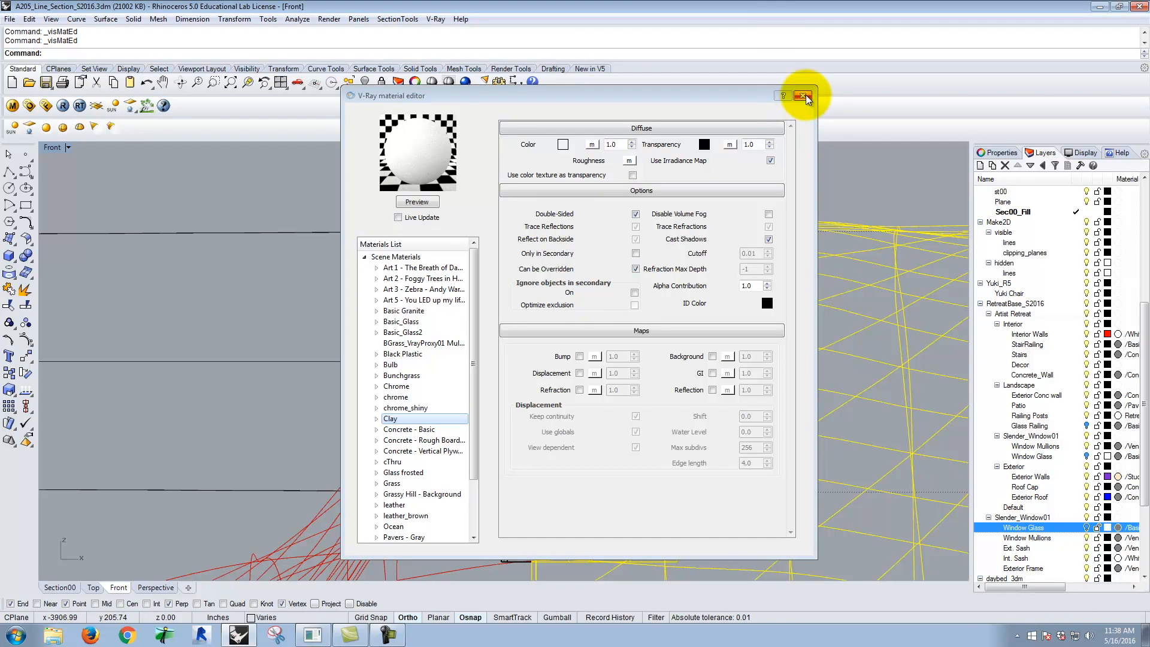
click(803, 96)
click(880, 180)
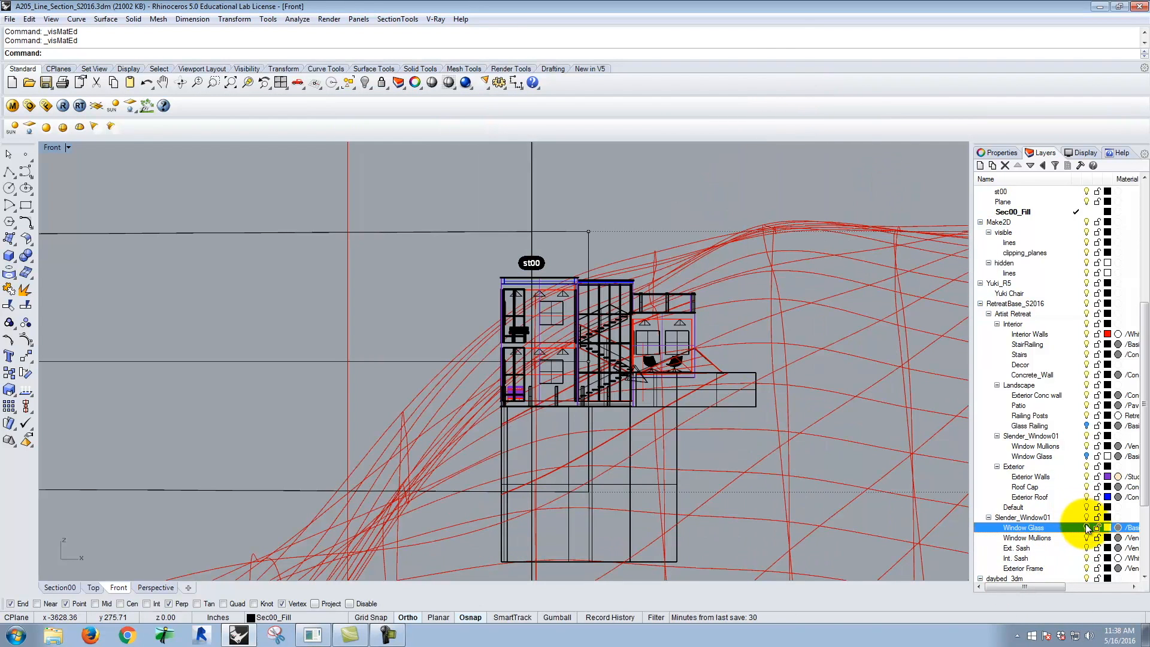
right_click(1050, 527)
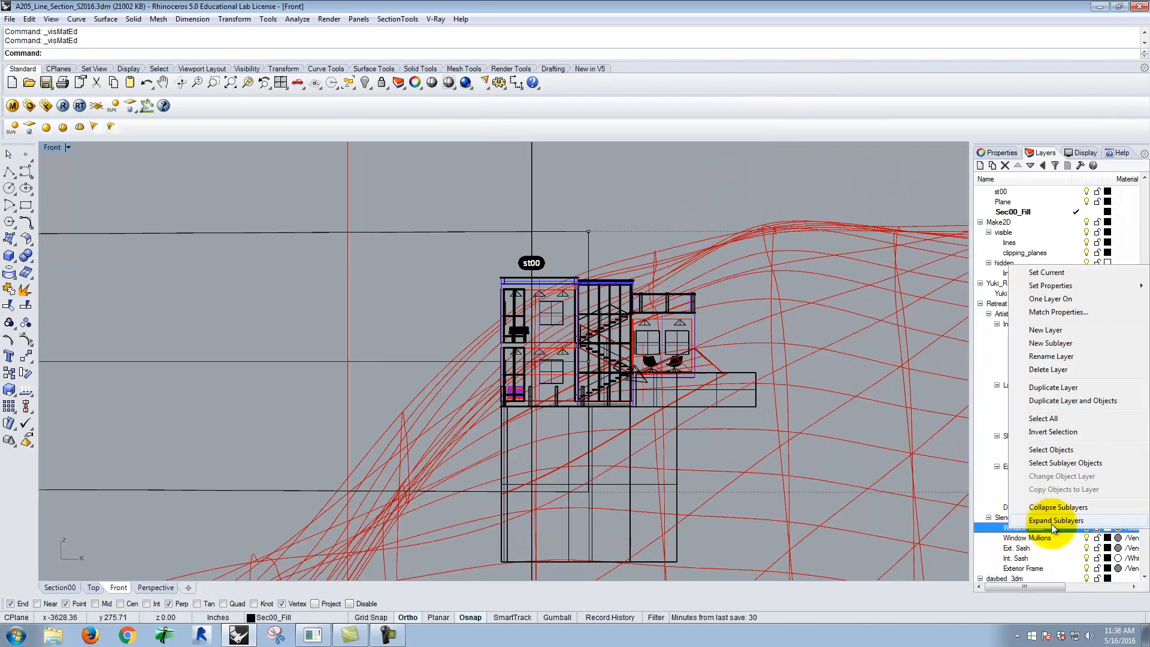
click(831, 157)
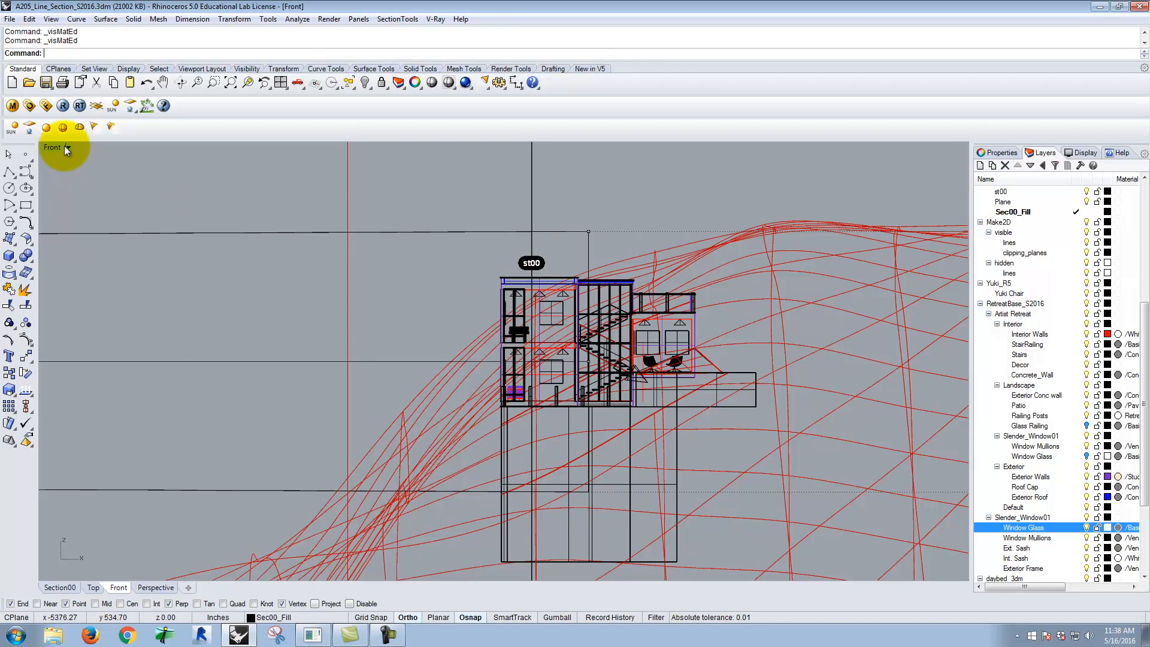
Set the Front viewport to the Perspective view and frame the building from its cut side.
click(67, 148)
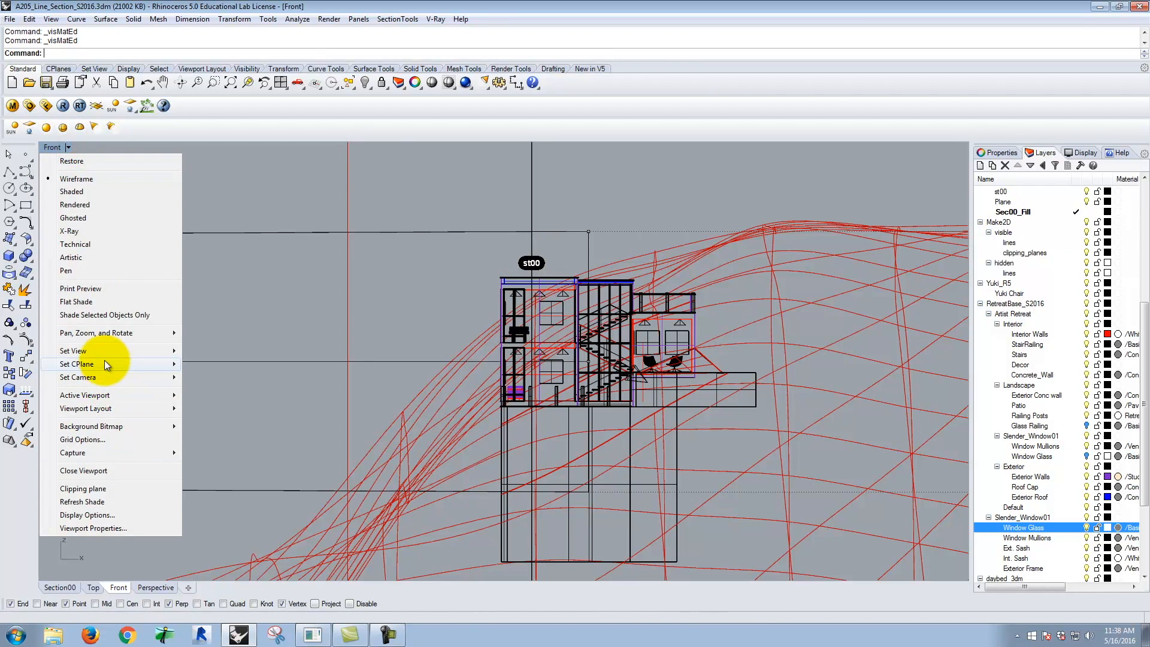
mouse_move(104, 351)
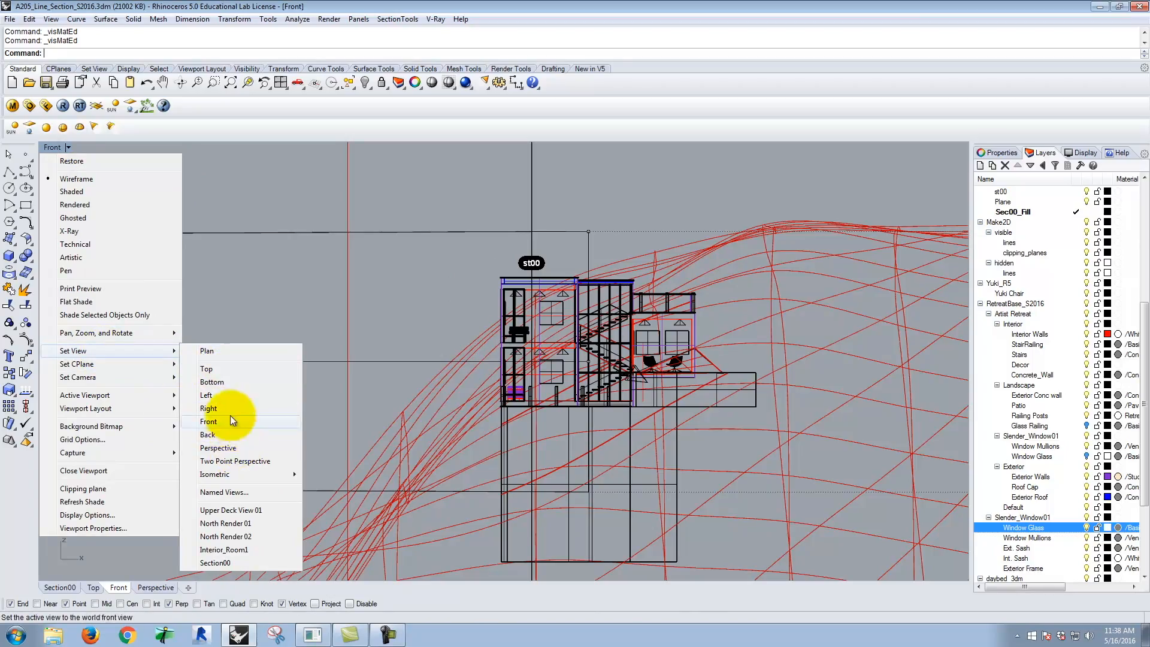
click(227, 447)
scroll(462, 380, up, 20)
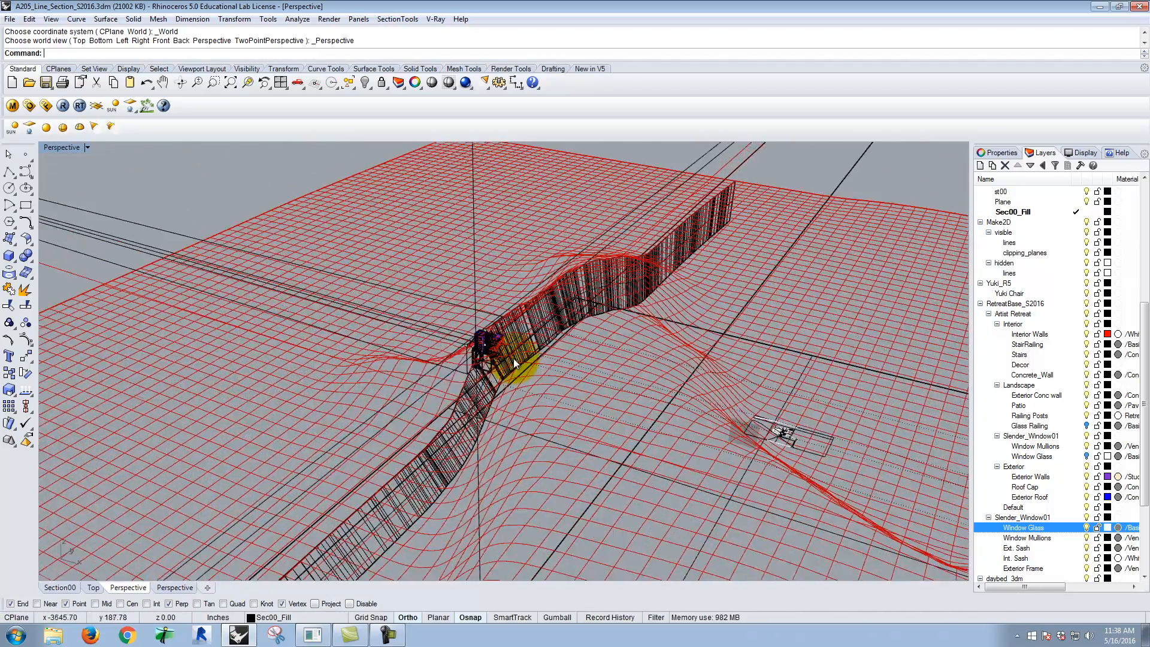
right_drag(429, 388, 562, 296)
scroll(562, 295, up, 10)
scroll(462, 306, down, 5)
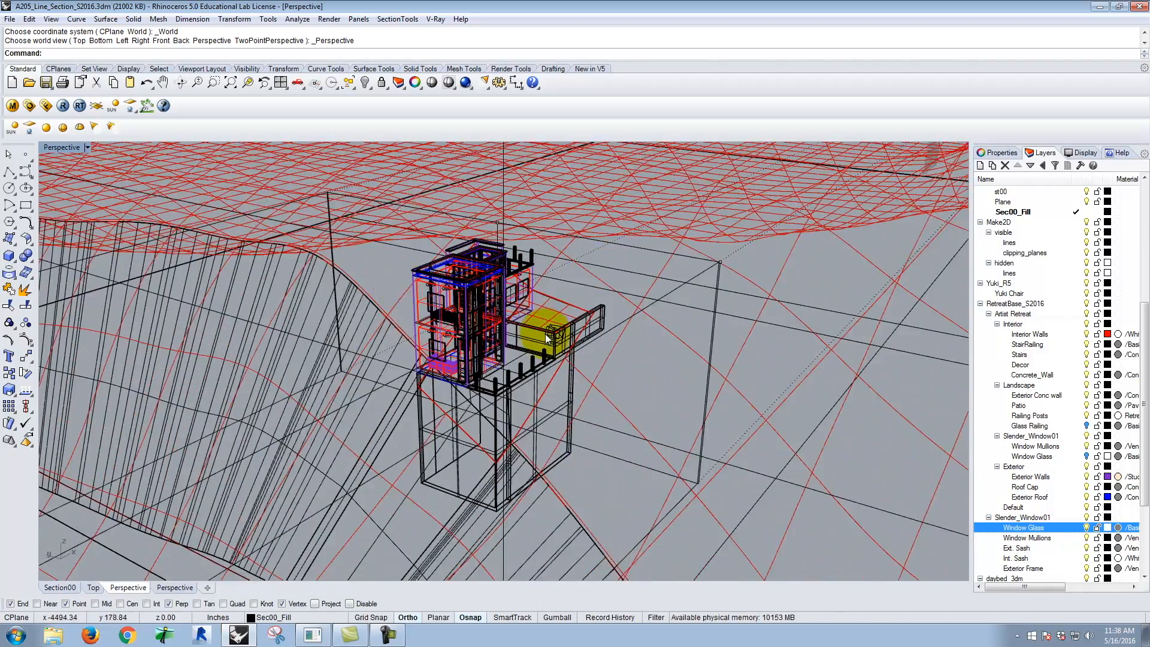
scroll(543, 335, up, 3)
right_drag(524, 369, 423, 306)
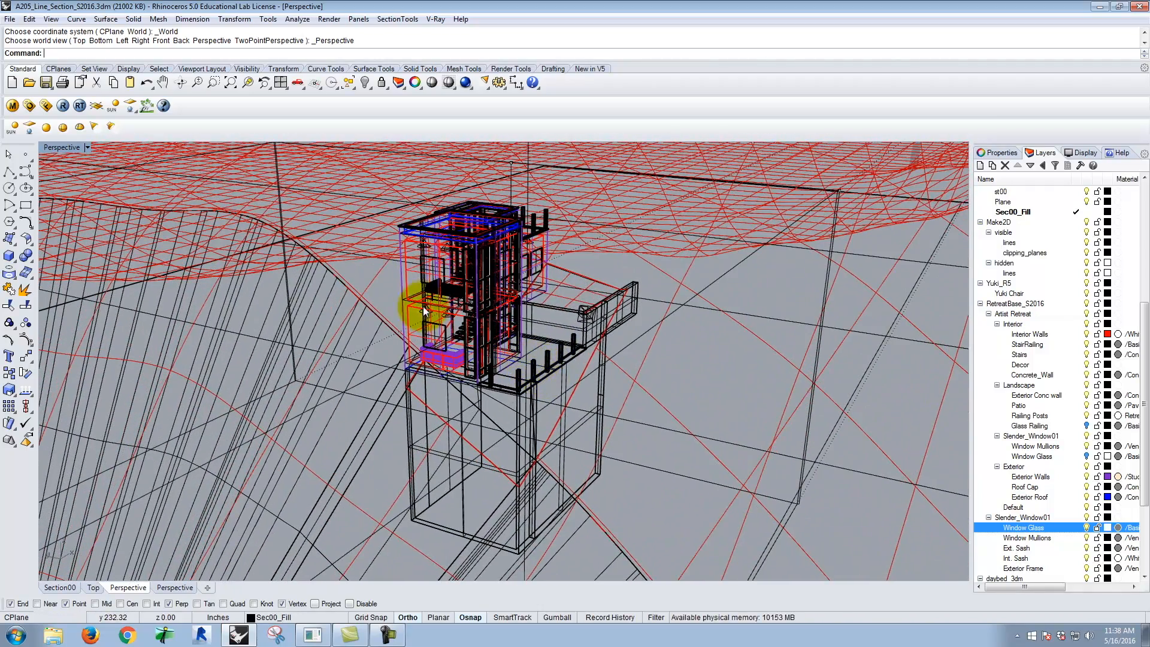
Set the V-Ray output width to 300 and close the option editor.
click(29, 107)
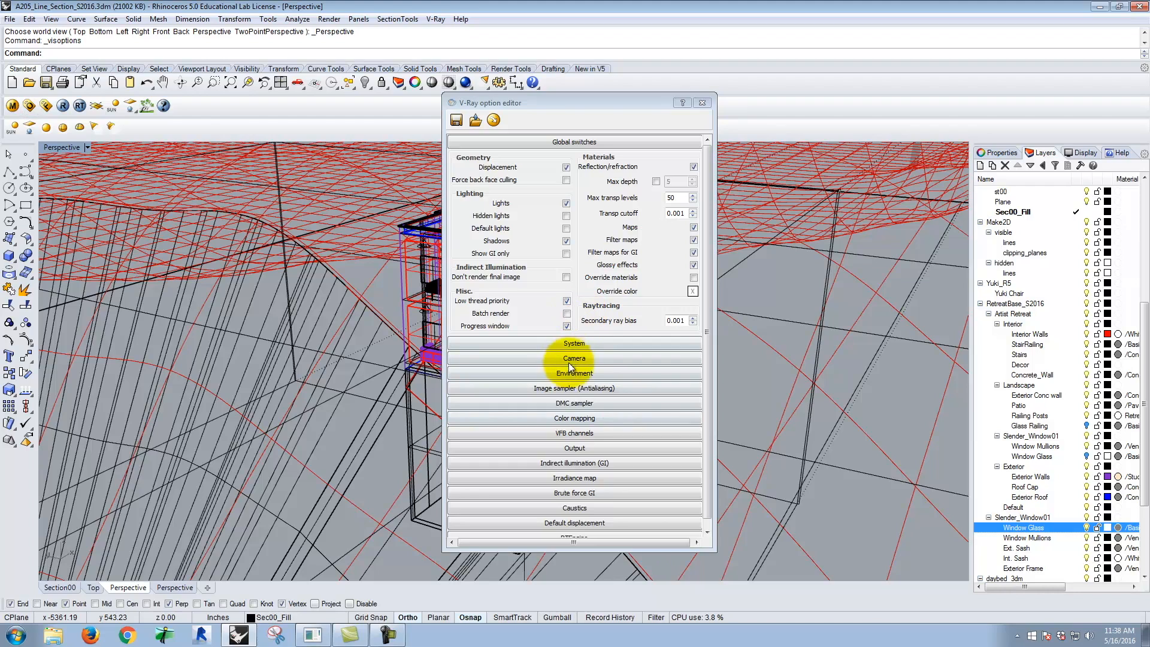
click(573, 448)
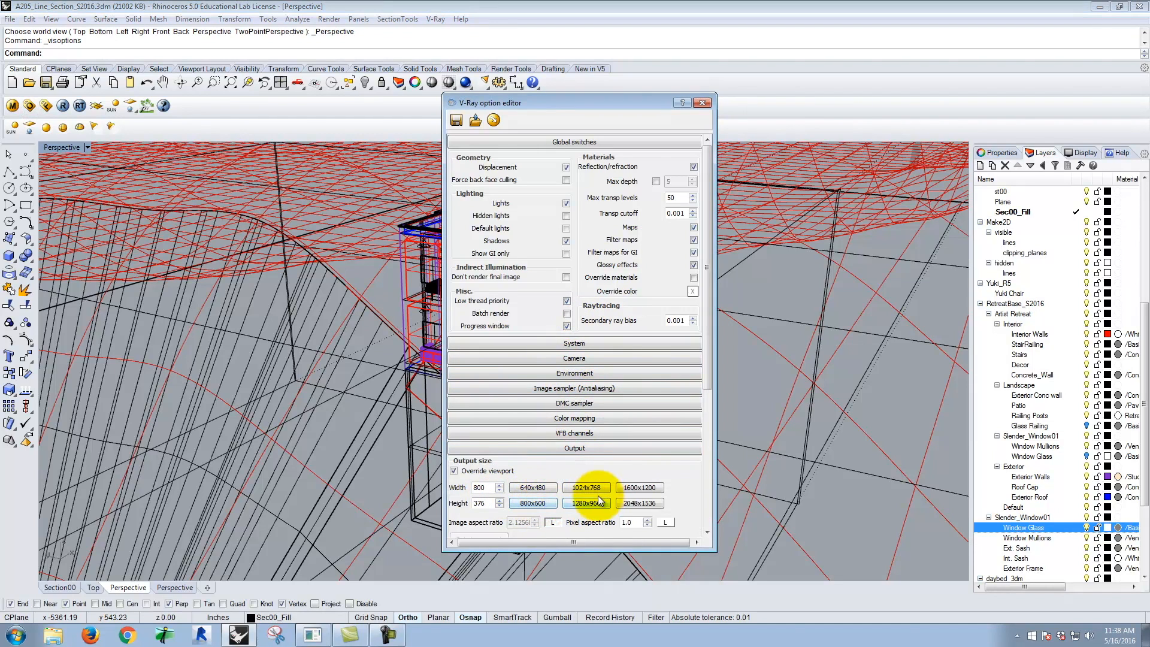
click(532, 487)
double_click(477, 487)
text(300)
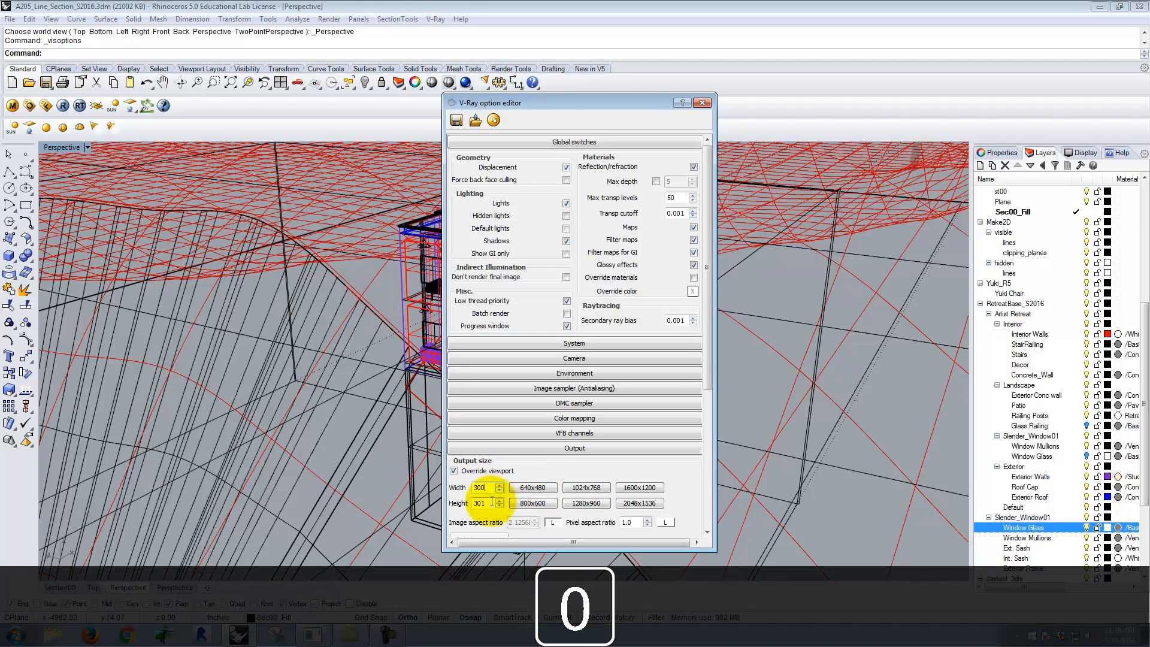
click(702, 102)
Run a small V-Ray test render of the Perspective view and close the frame buffer.
click(62, 106)
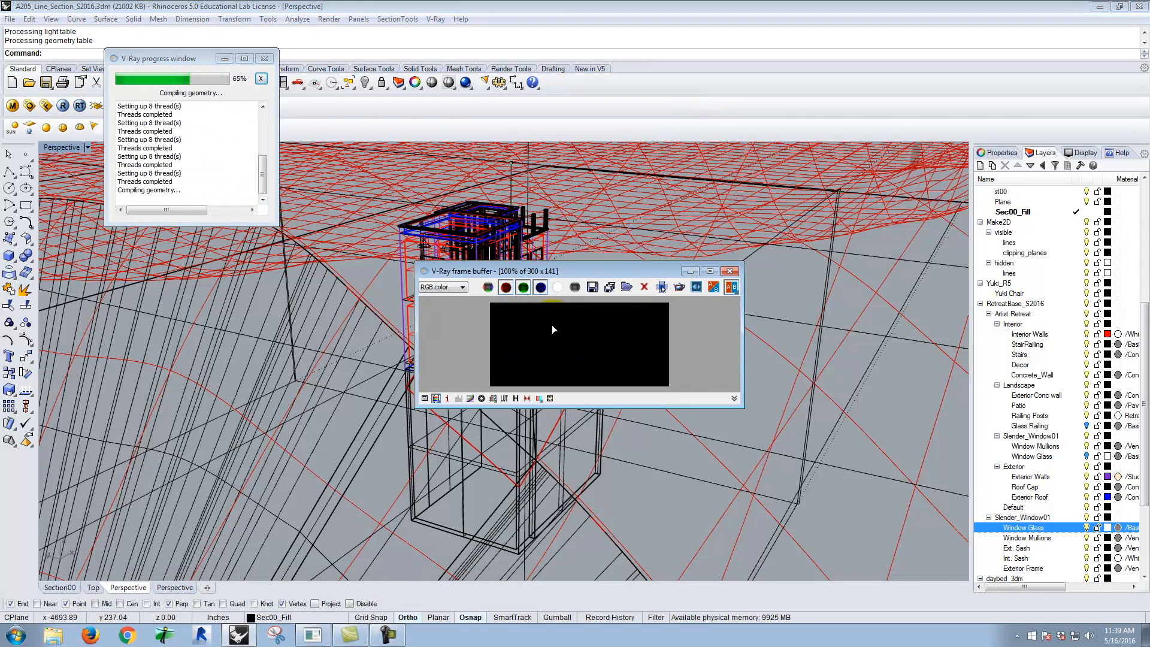
click(692, 494)
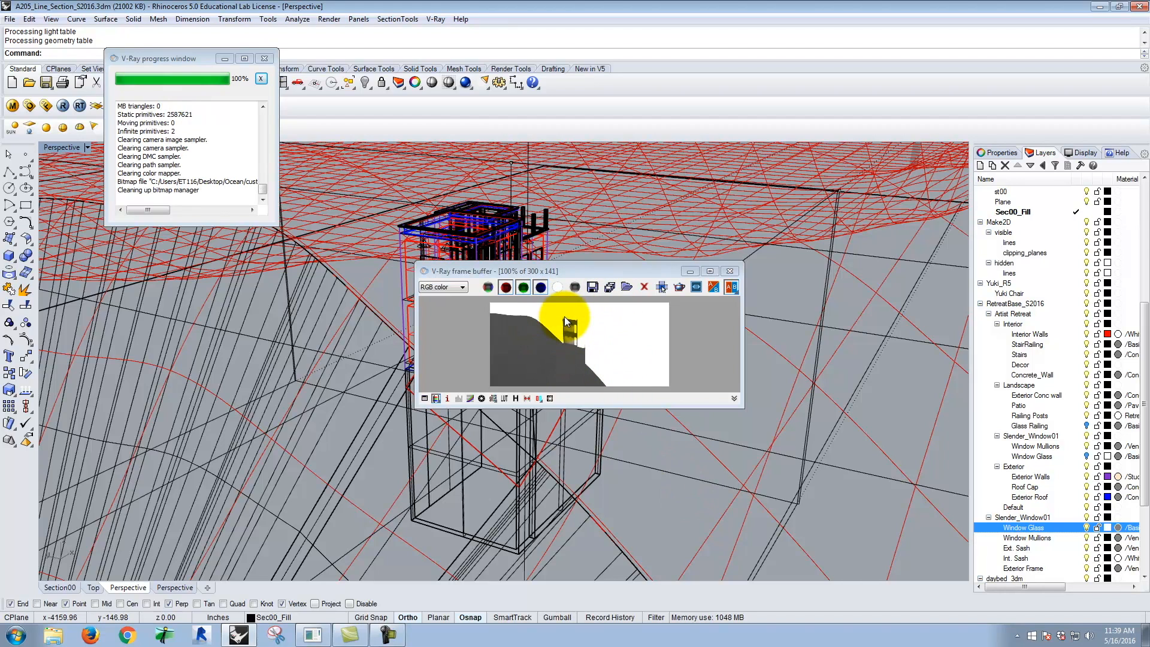
click(729, 273)
Frame the building more closely and apply the 1024x768 preset to the V-Ray output size.
scroll(463, 256, up, 8)
scroll(463, 256, down, 3)
right_drag(456, 362, 392, 387)
scroll(391, 387, down, 4)
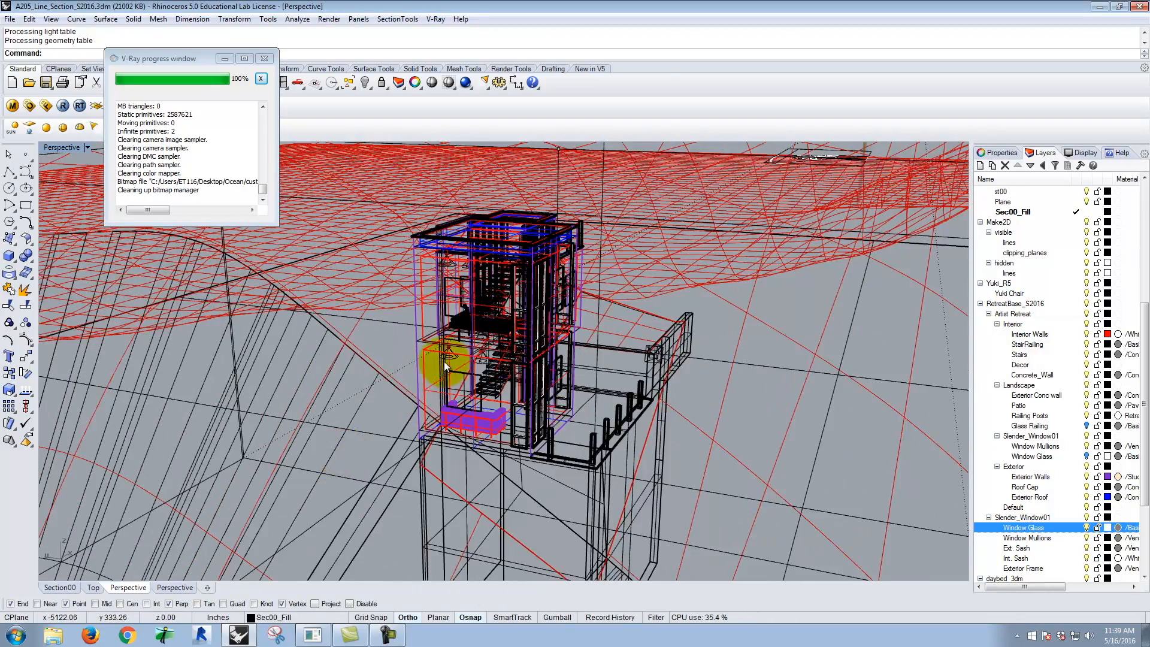
scroll(444, 361, up, 4)
click(29, 106)
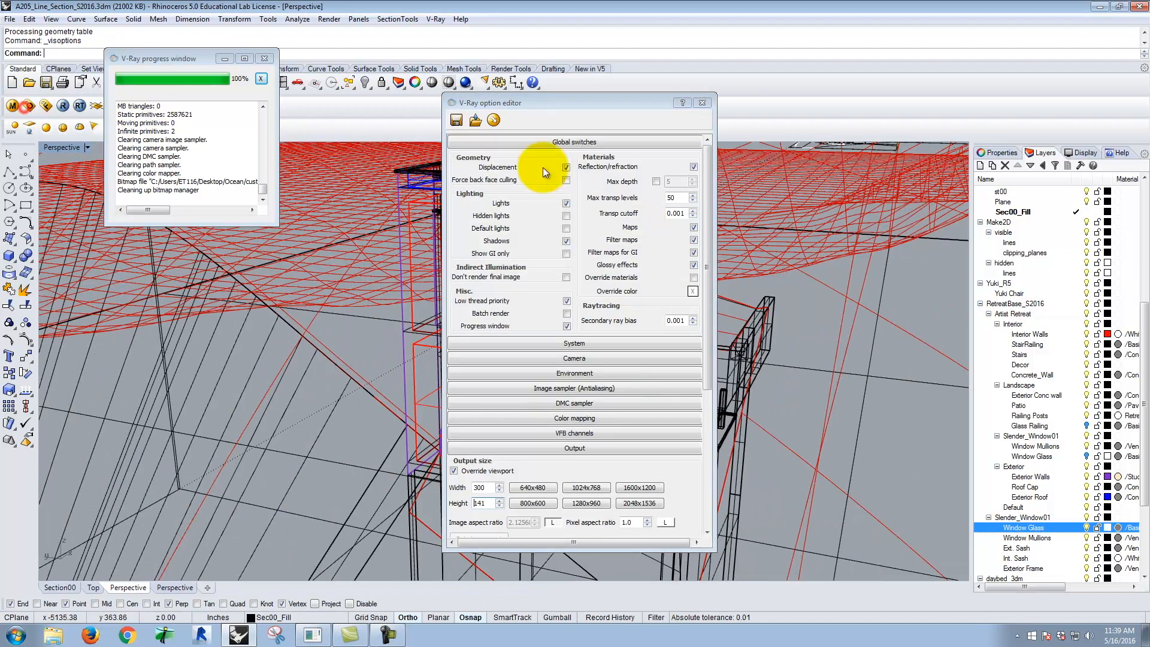
click(586, 486)
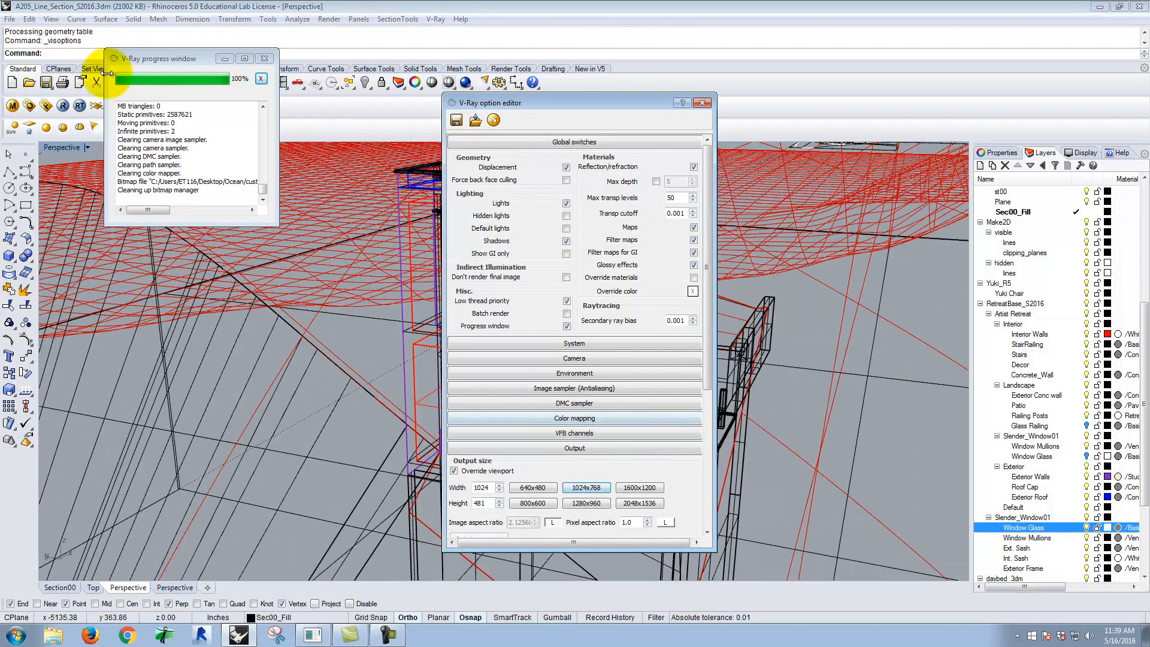
Render the close-up with V-Ray while enlarging the progress window, and close the frame buffer and option editor.
click(61, 108)
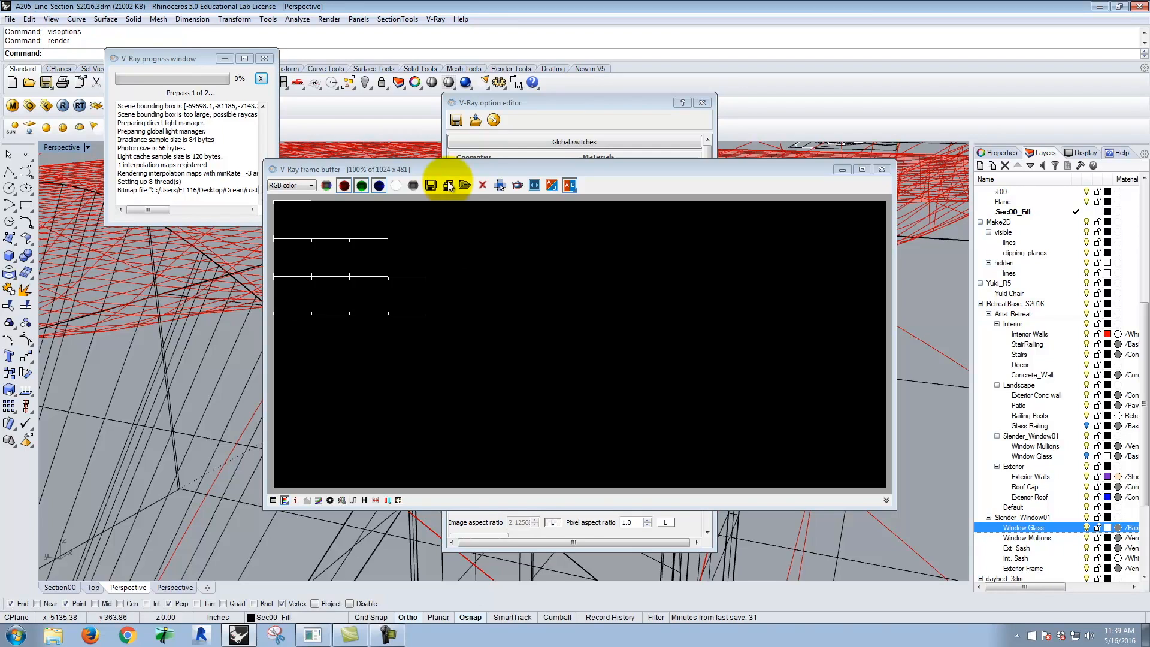
click(192, 60)
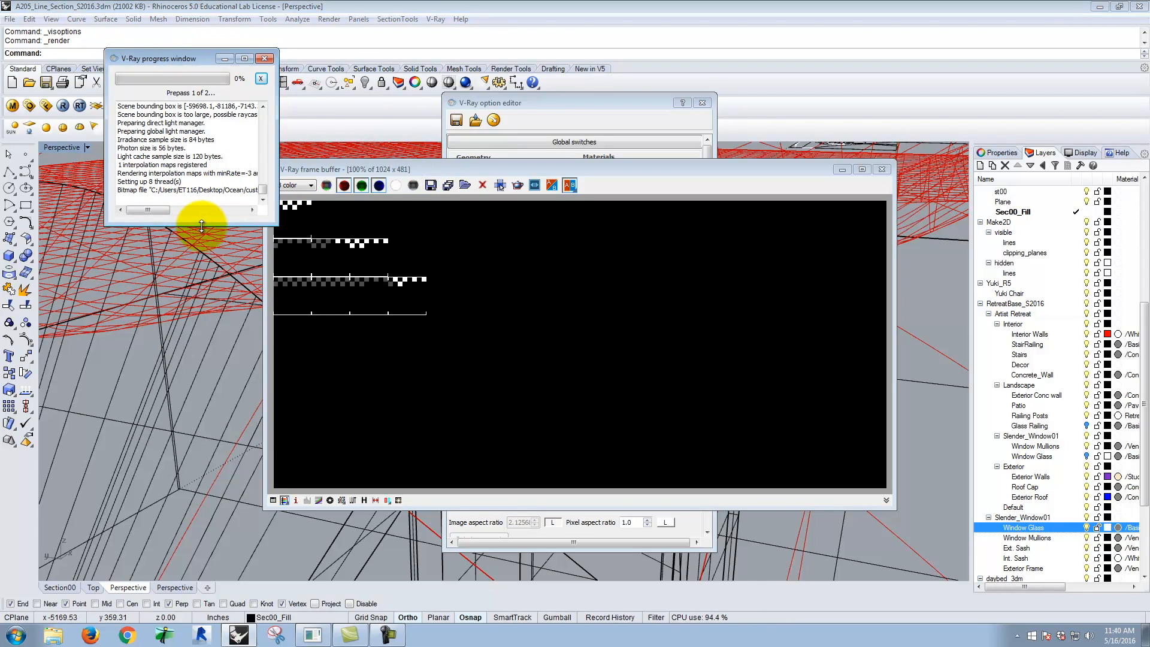
drag(201, 225, 206, 304)
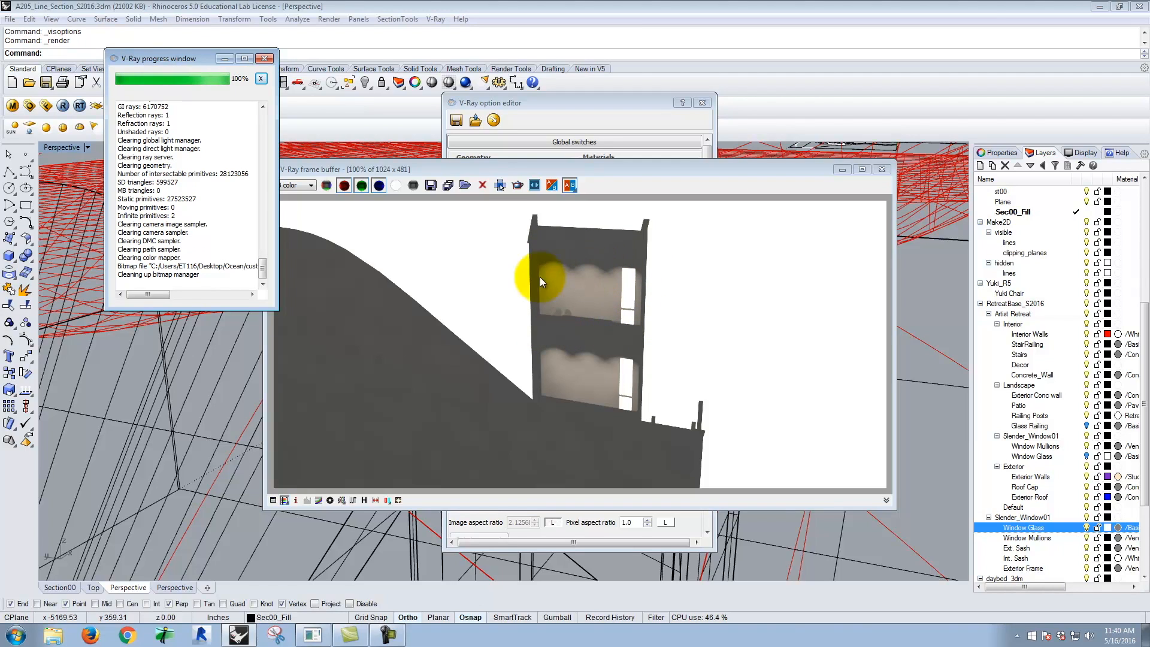
click(885, 170)
click(702, 104)
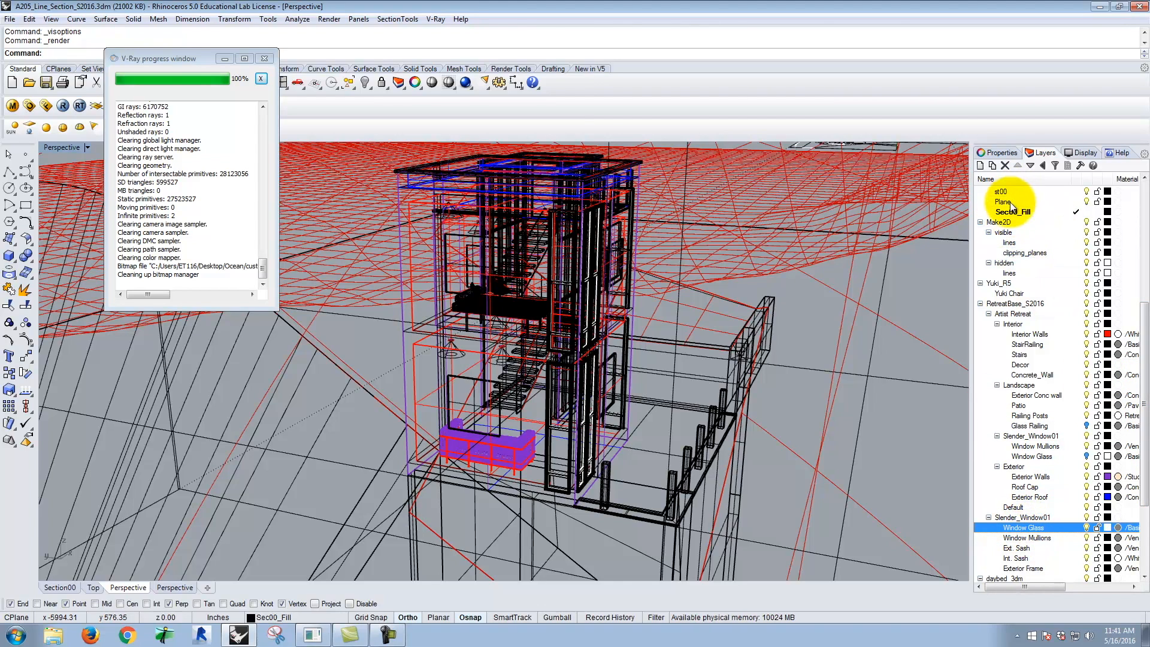
Turn off the Plane layer and close the V-Ray progress window.
click(1088, 202)
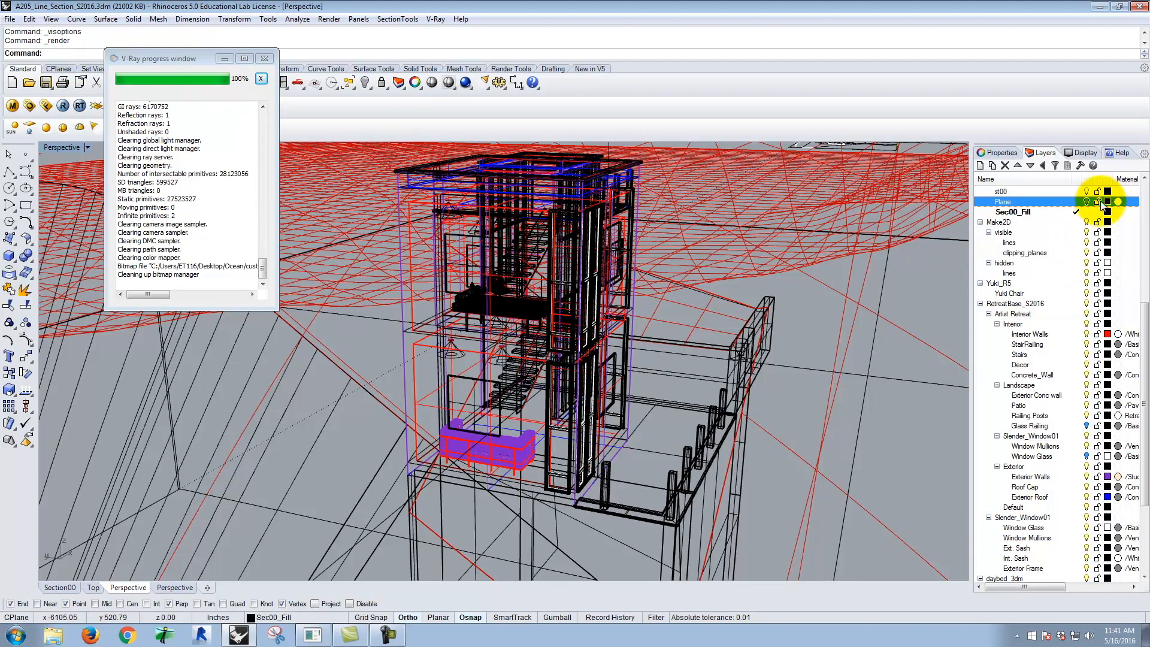
click(266, 59)
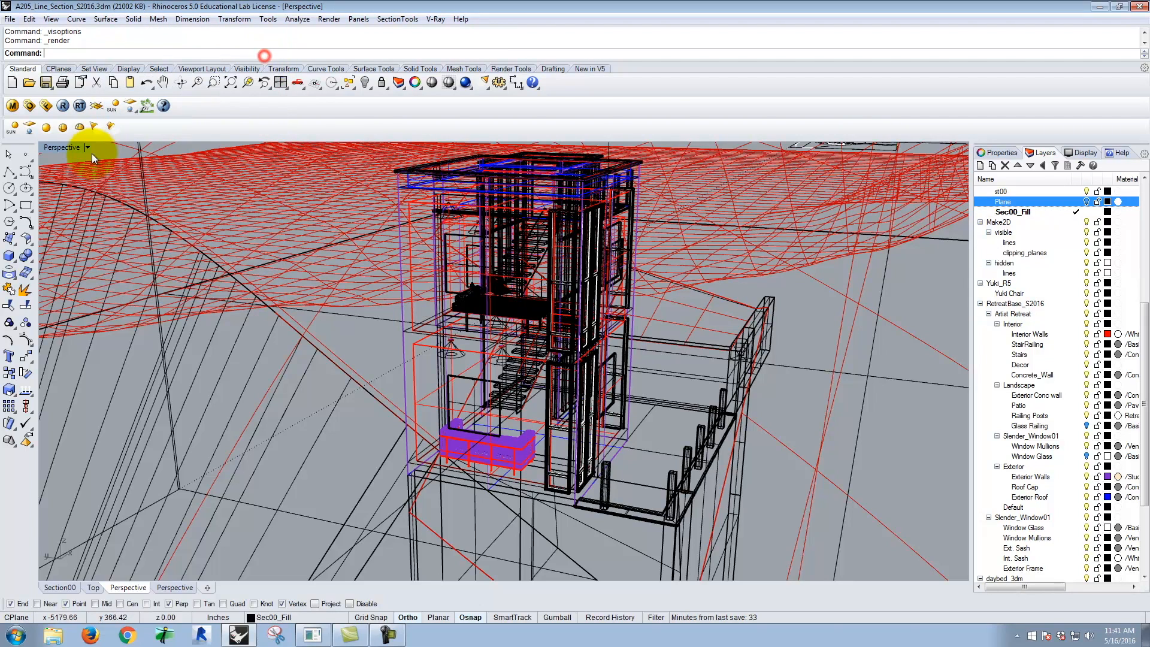
Restore the named view Section00, run a V-Ray test render of it, and close the frame buffer.
click(89, 147)
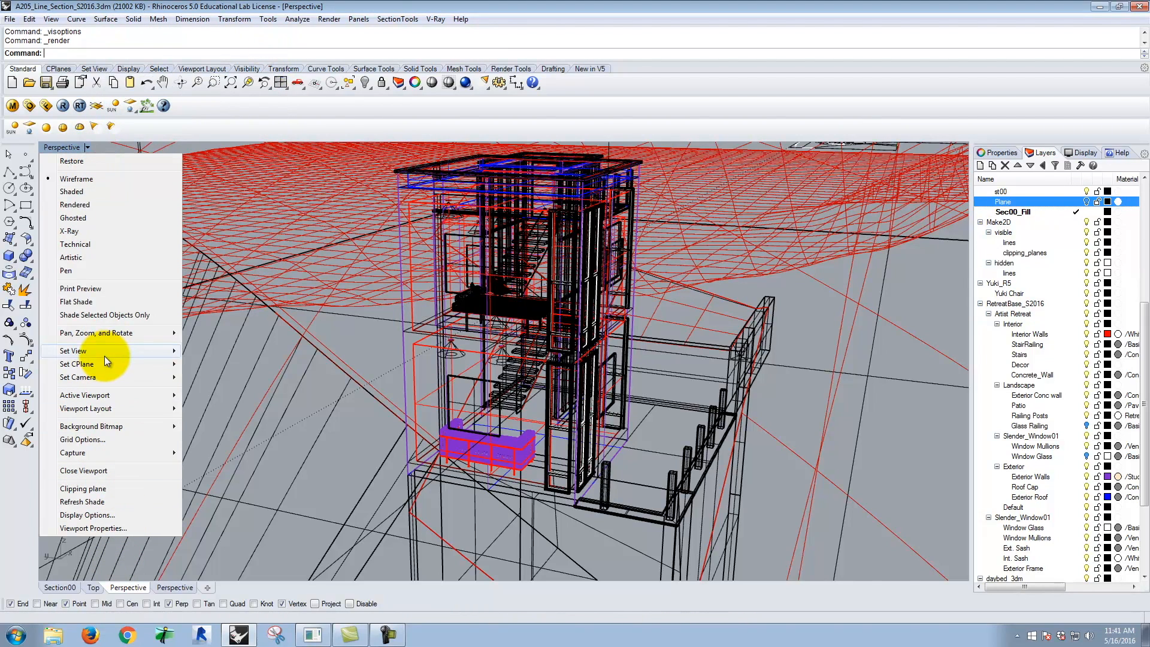
mouse_move(103, 350)
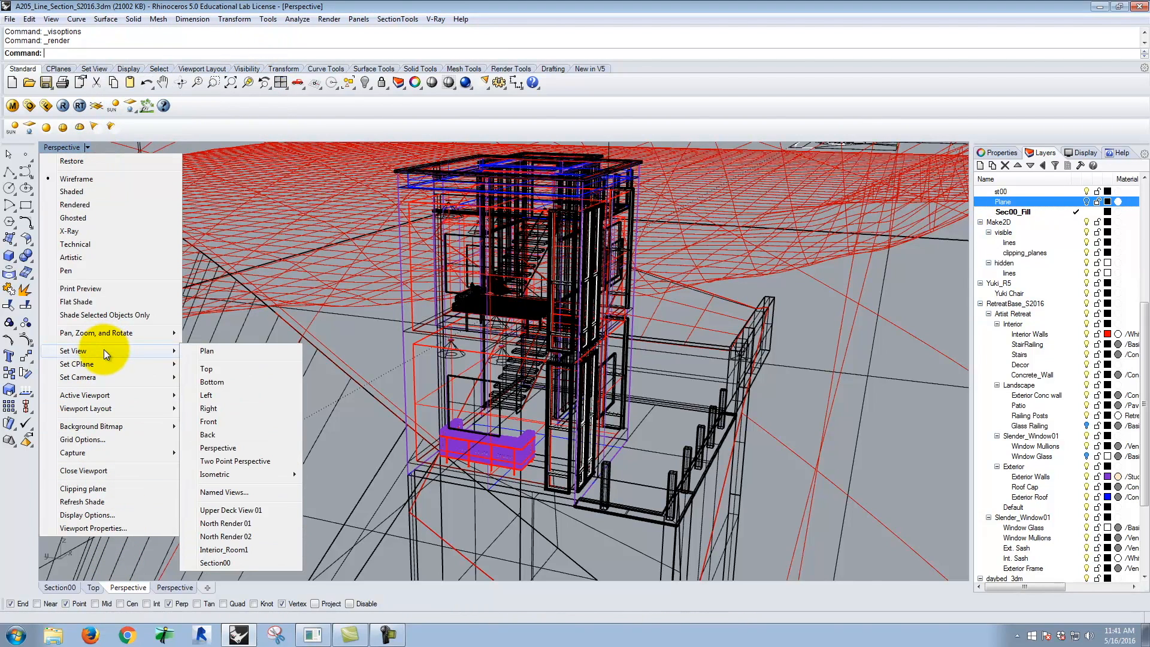
click(236, 562)
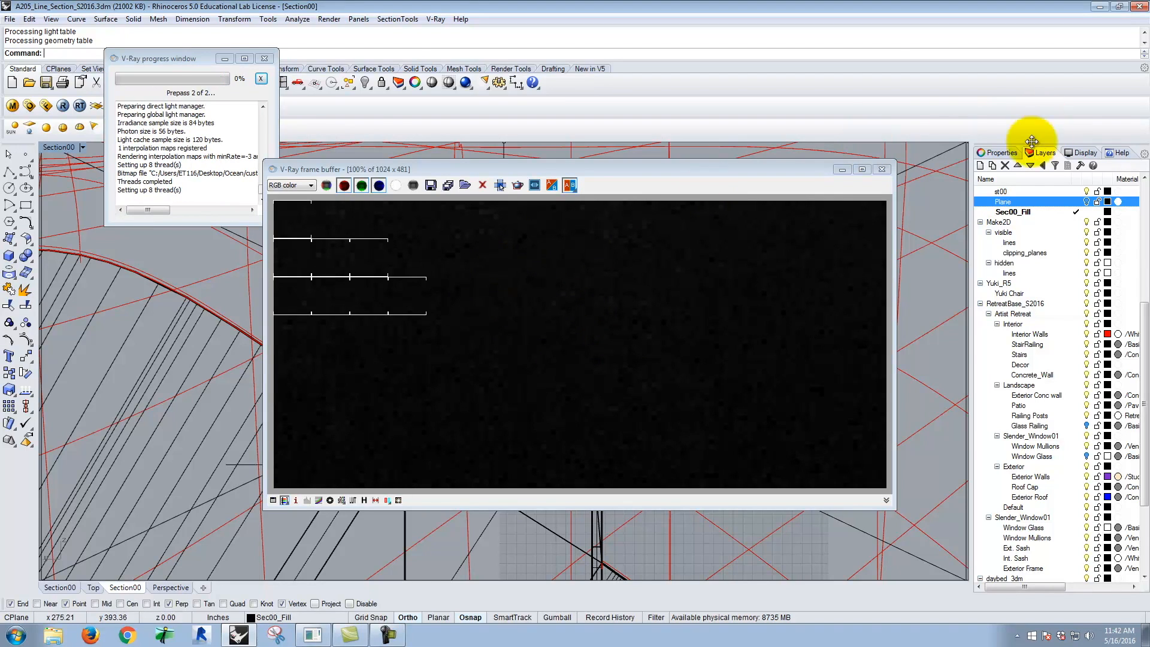
click(879, 171)
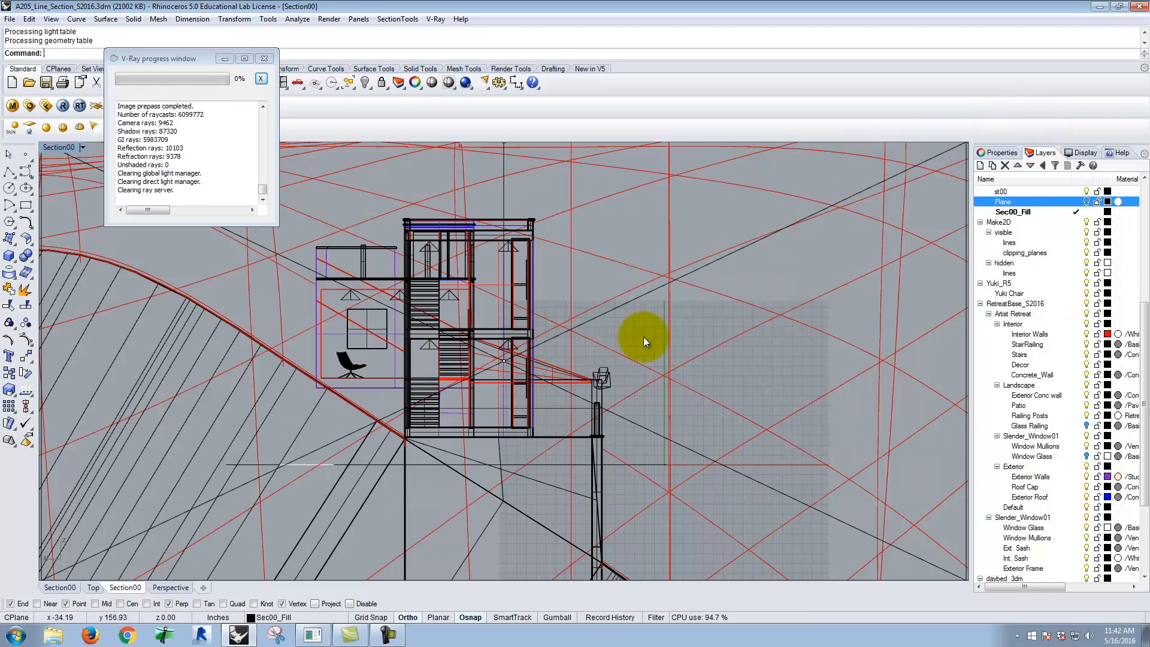
Turn off the Blocks layer and display the Section00 viewport in Shaded mode.
drag(1146, 327, 1145, 190)
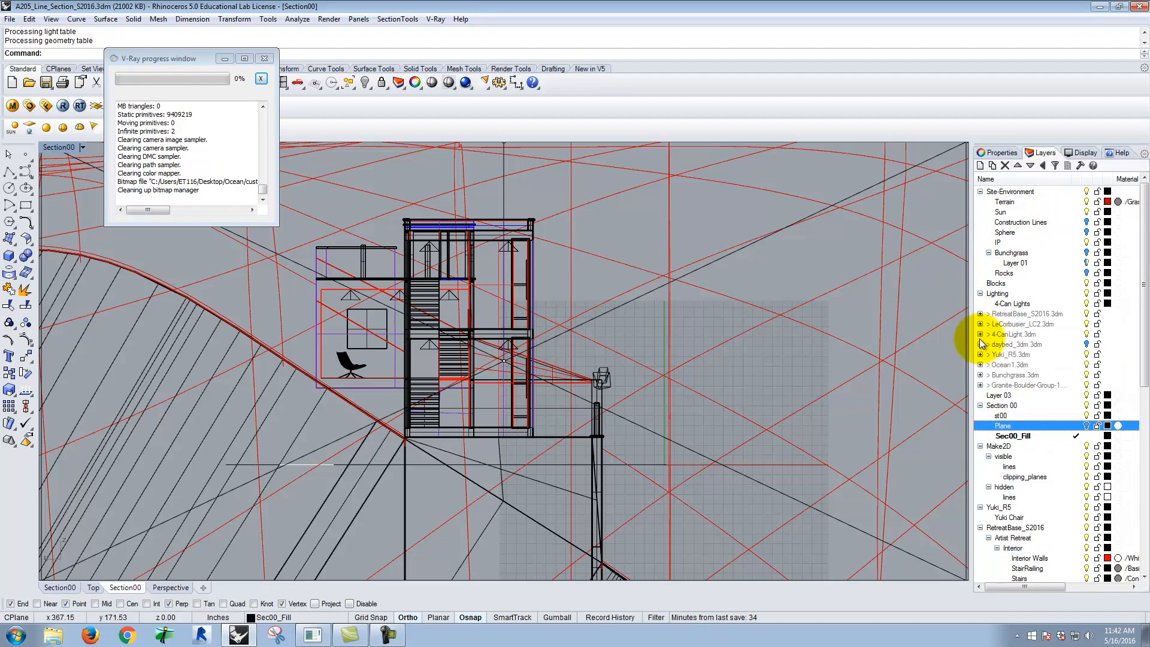
click(1086, 284)
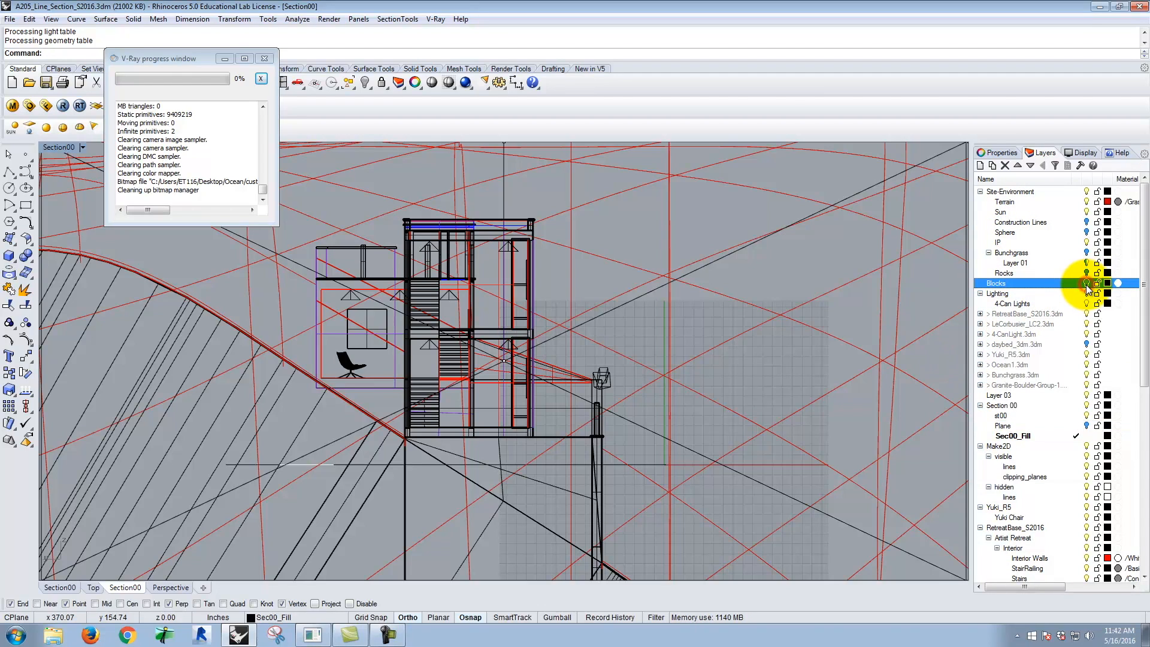
click(82, 148)
click(82, 196)
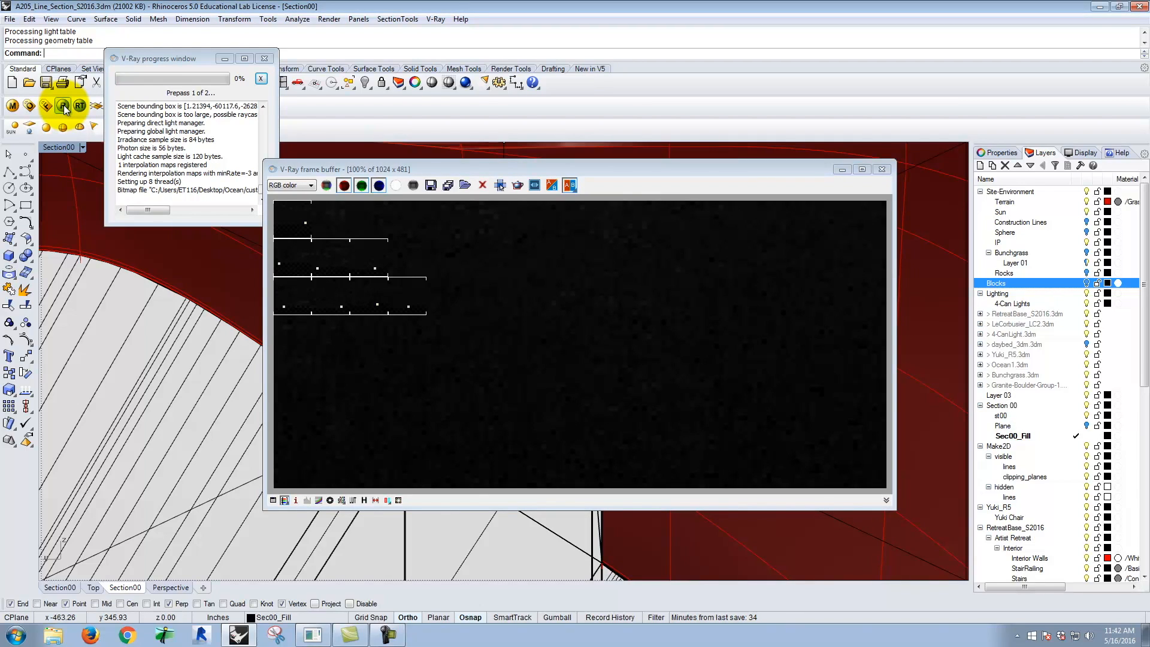
Close the V-Ray frame buffer and turn the Blocks layer back on.
click(879, 170)
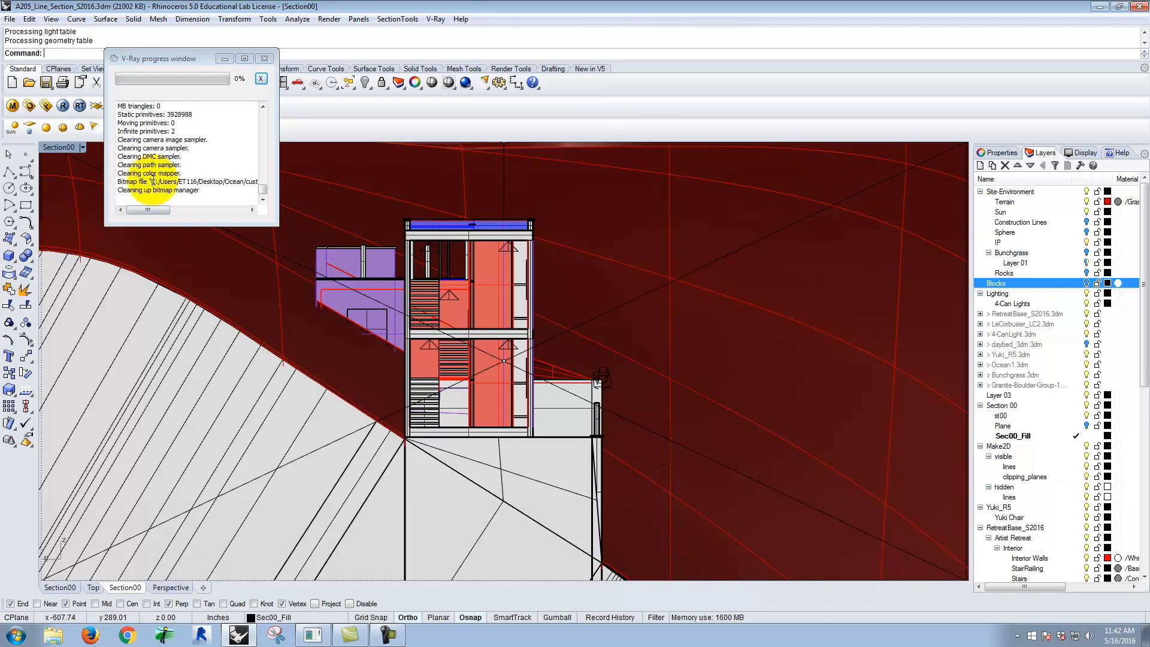
click(84, 148)
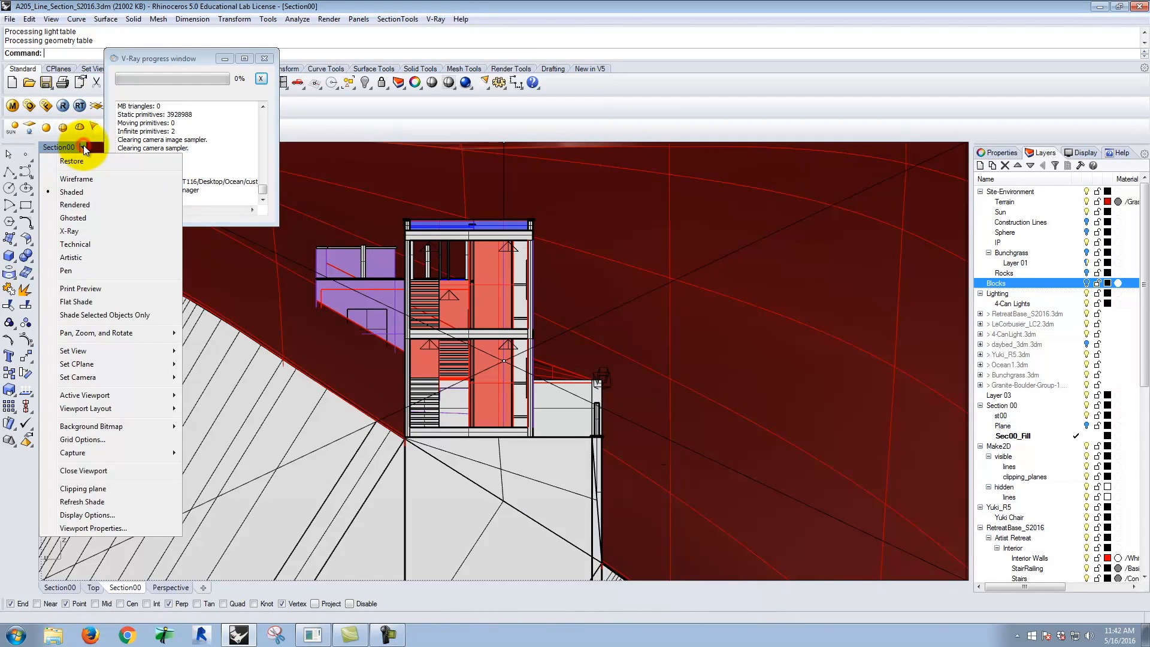
click(1088, 288)
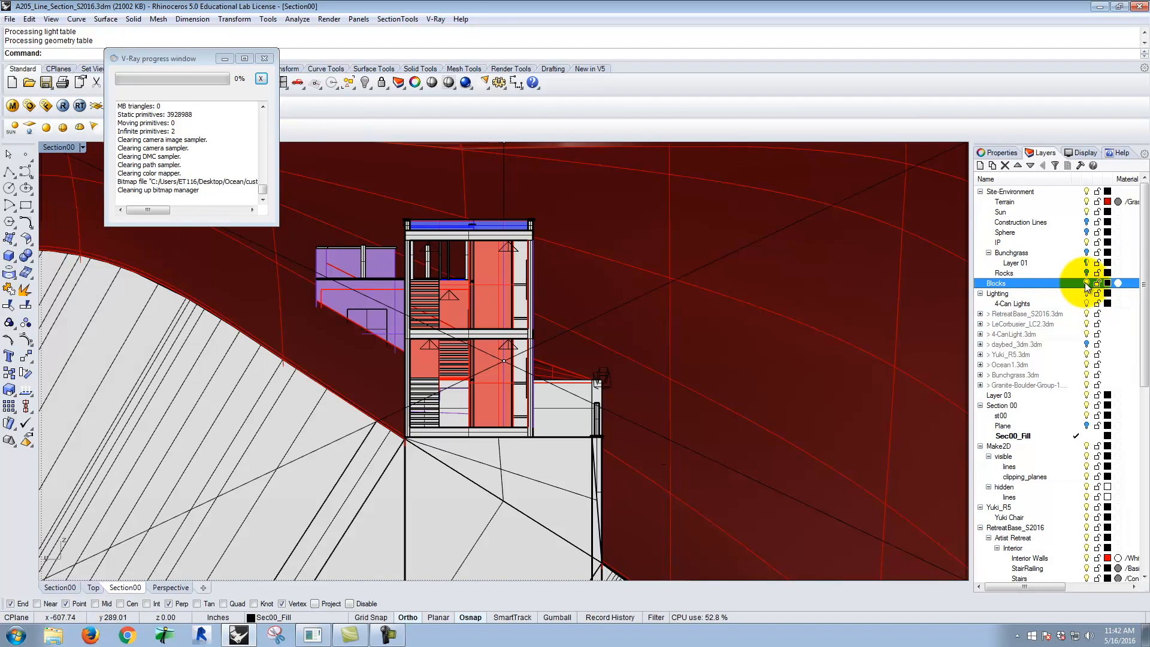
Return to the four-viewport layout and hide the large ocean surface in the Perspective view.
double_click(56, 145)
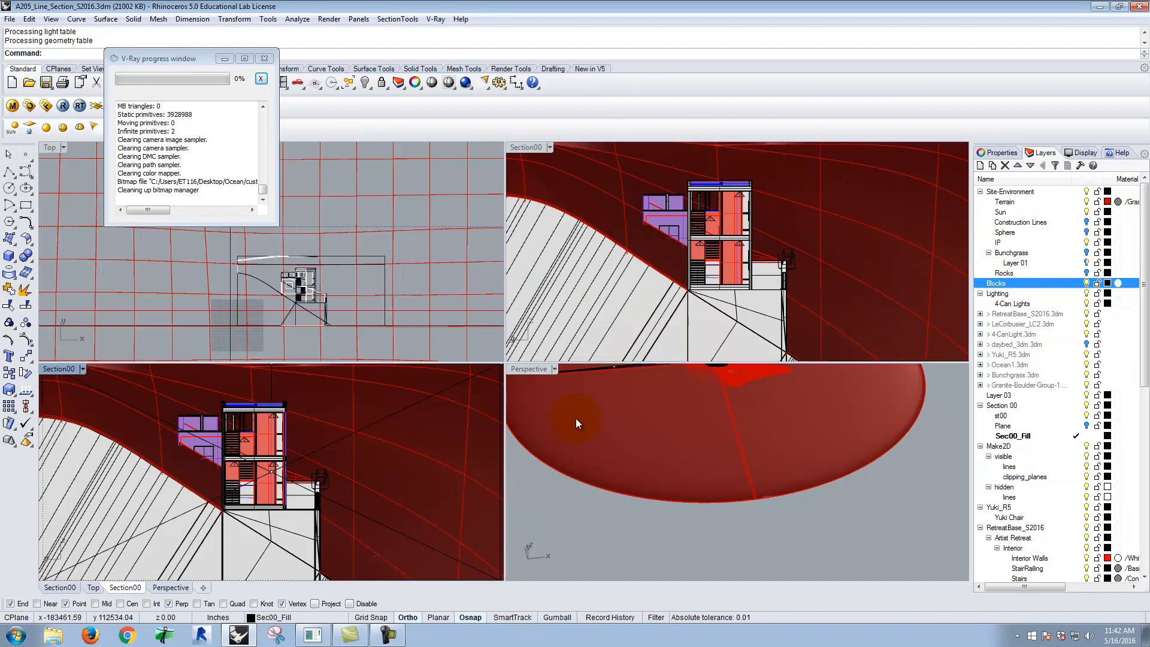
click(627, 456)
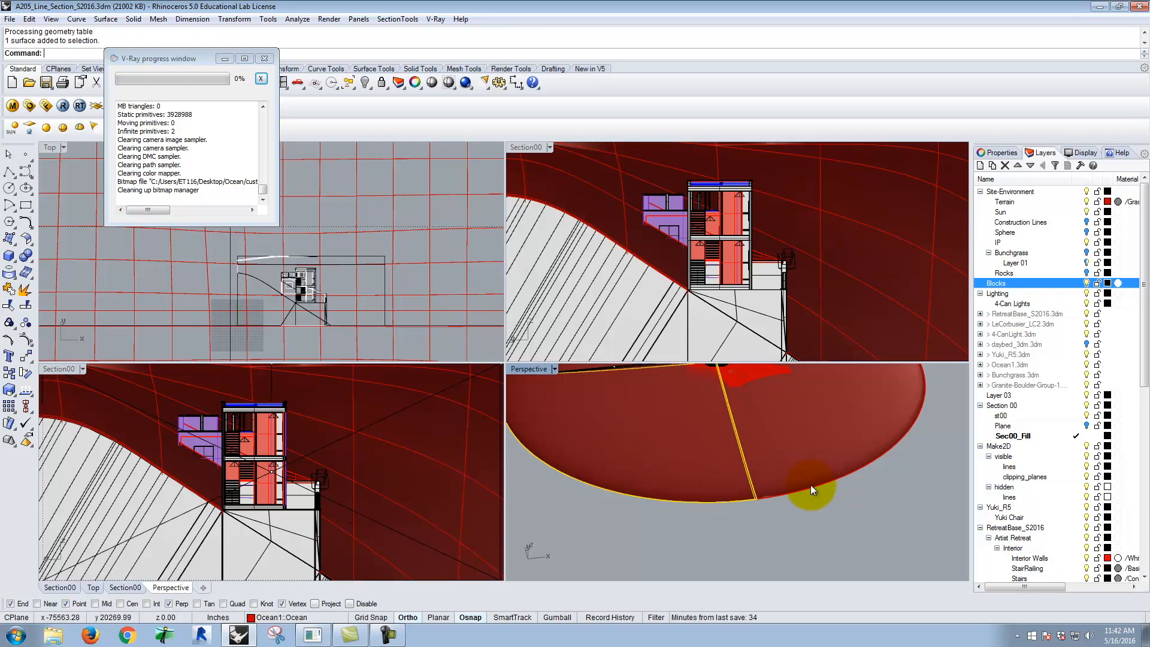
scroll(806, 486, down, 5)
scroll(769, 415, up, 8)
scroll(757, 459, up, 5)
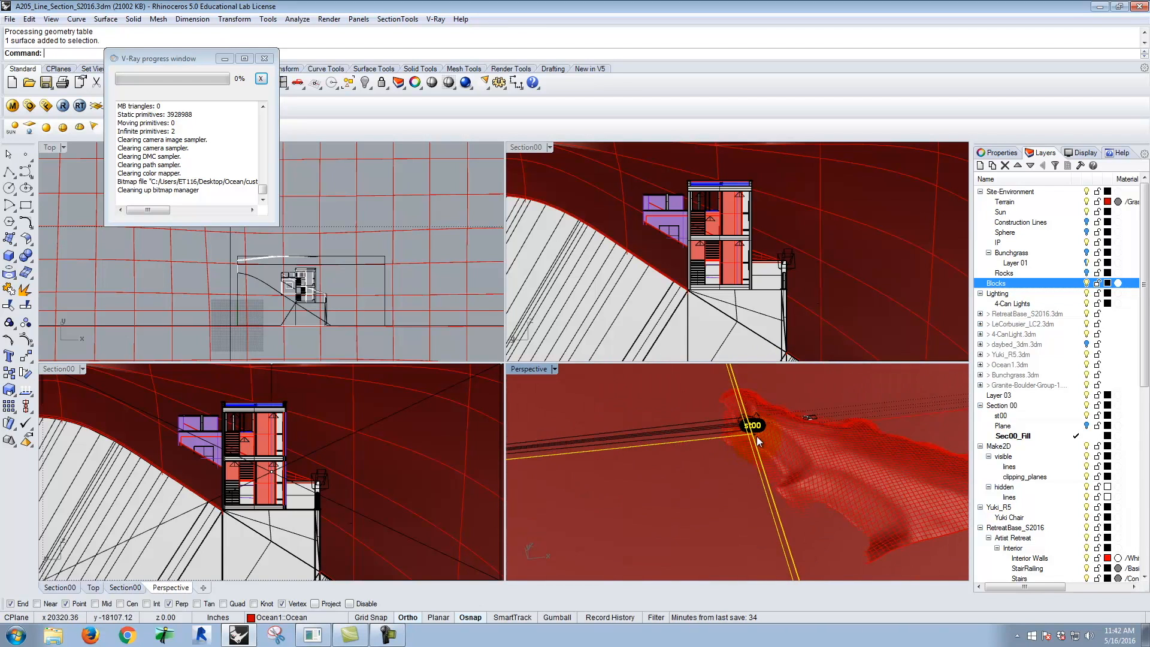
scroll(748, 429, up, 5)
scroll(745, 430, down, 5)
right_drag(703, 472, 747, 478)
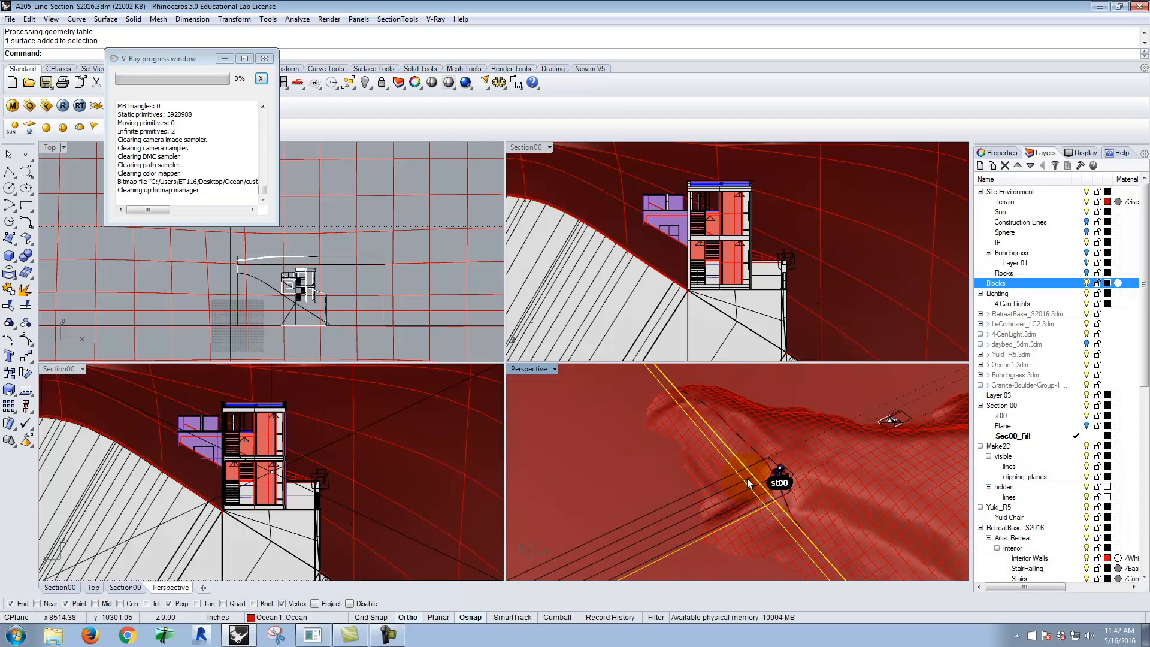
key(Return)
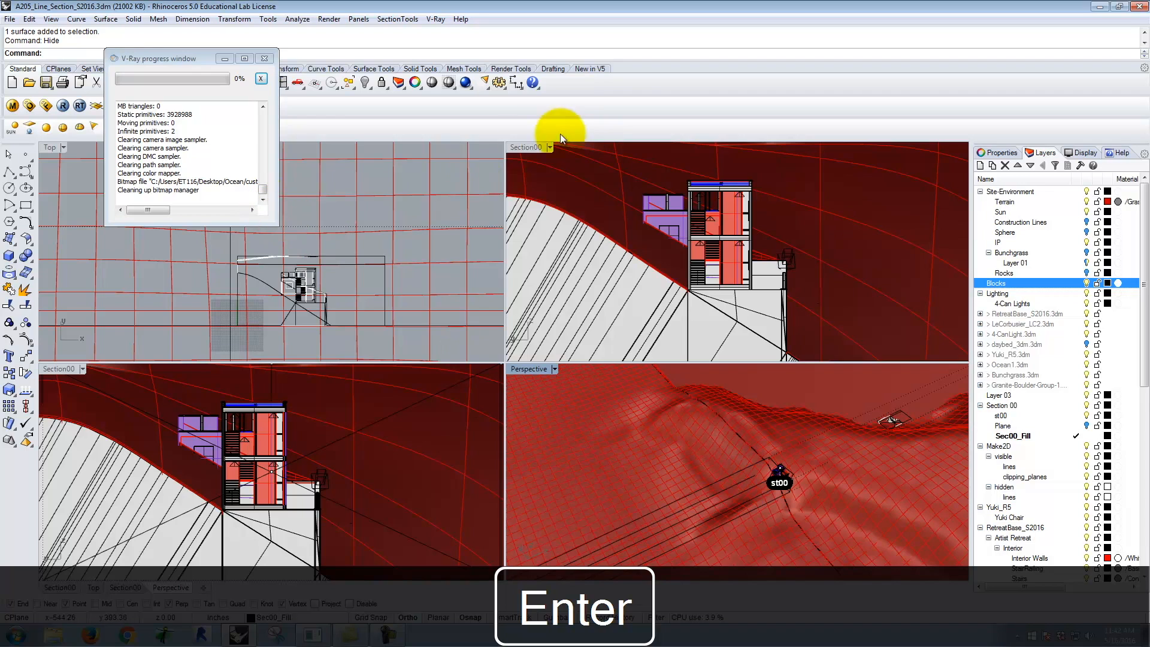
Maximize the Section00 viewport, restore its named view, and render it with V-Ray.
double_click(528, 148)
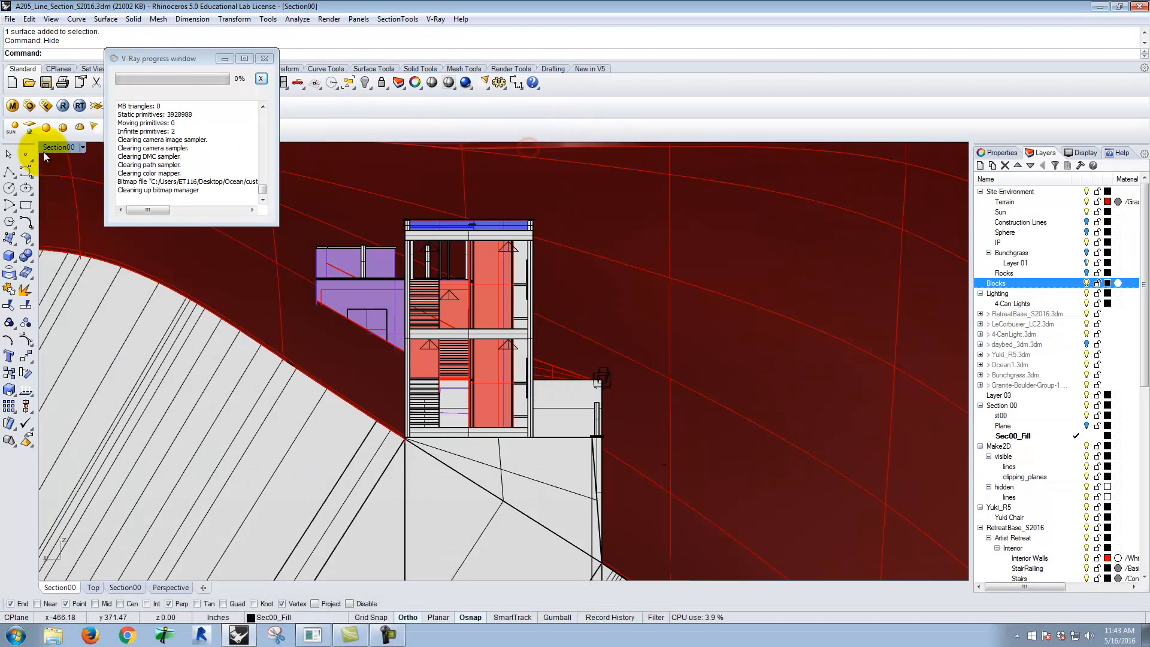
click(81, 147)
mouse_move(170, 353)
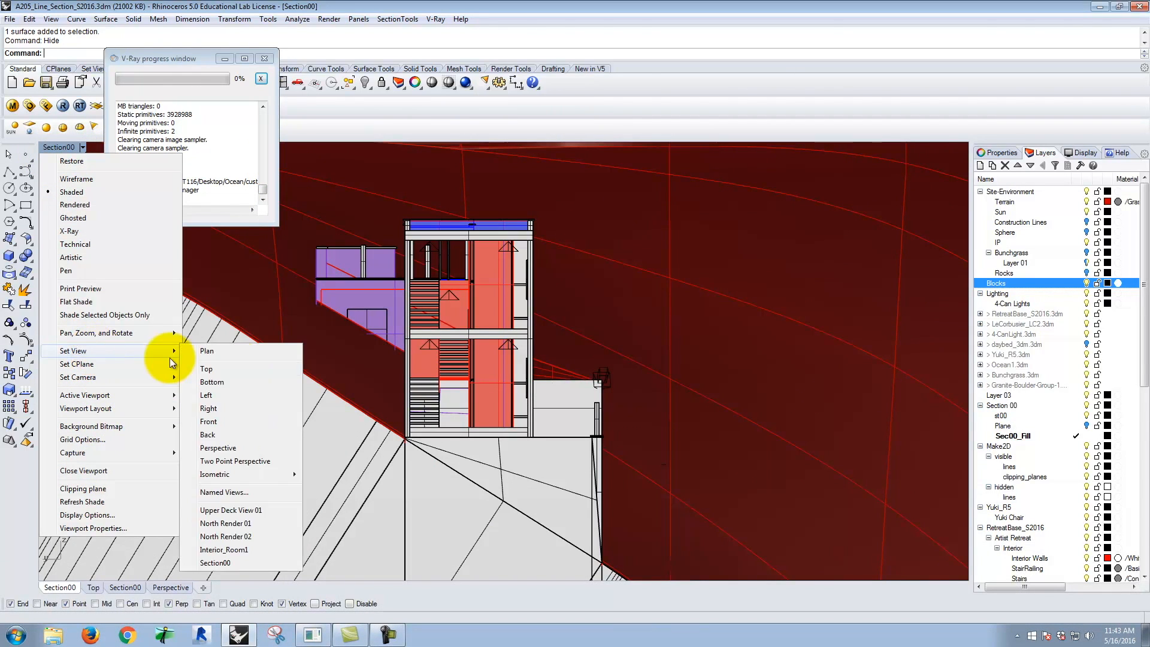
click(235, 563)
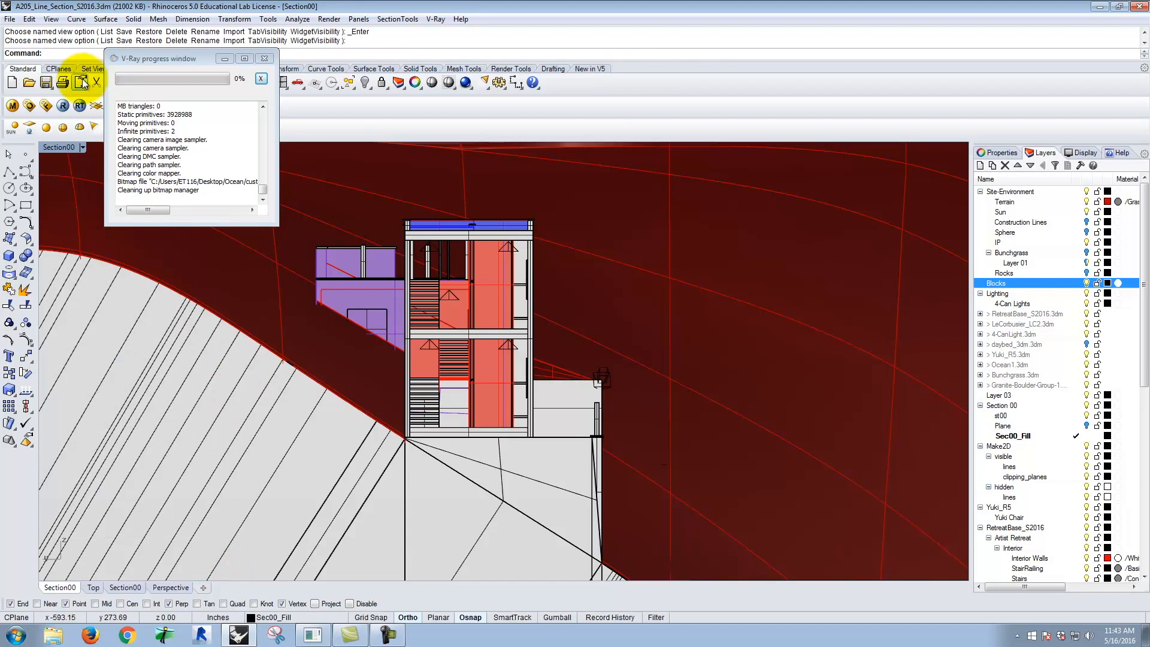
click(63, 107)
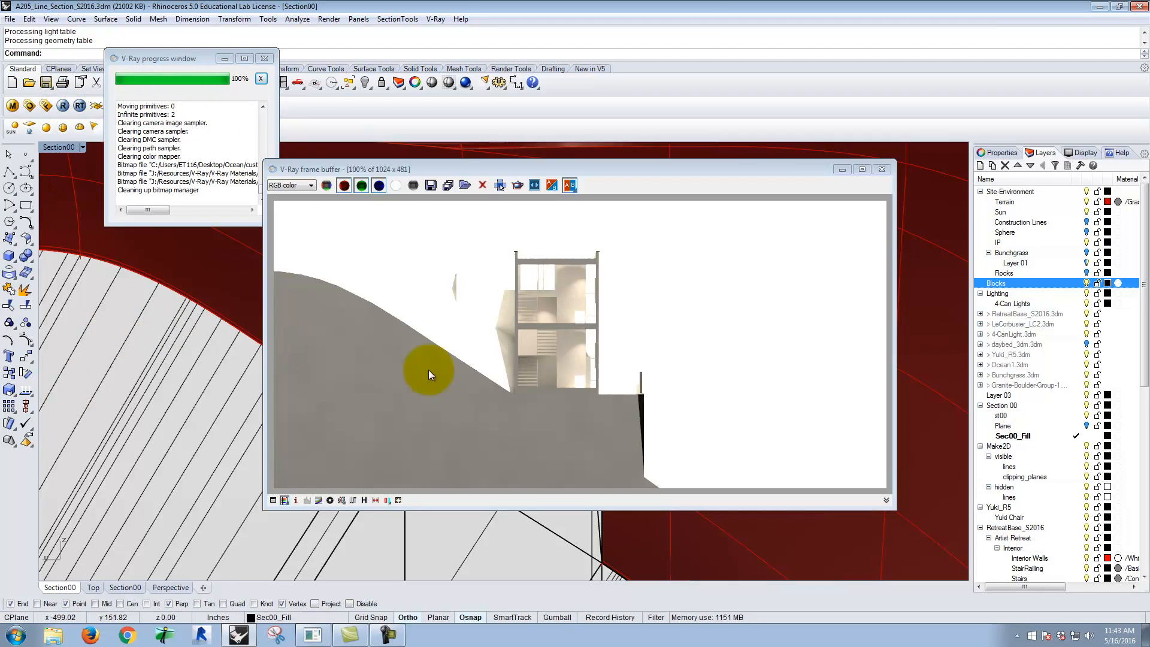
Examine the rendered section's stair interior and the deck's retaining wall edge up close, and close the frame buffer.
click(582, 394)
scroll(583, 389, up, 2)
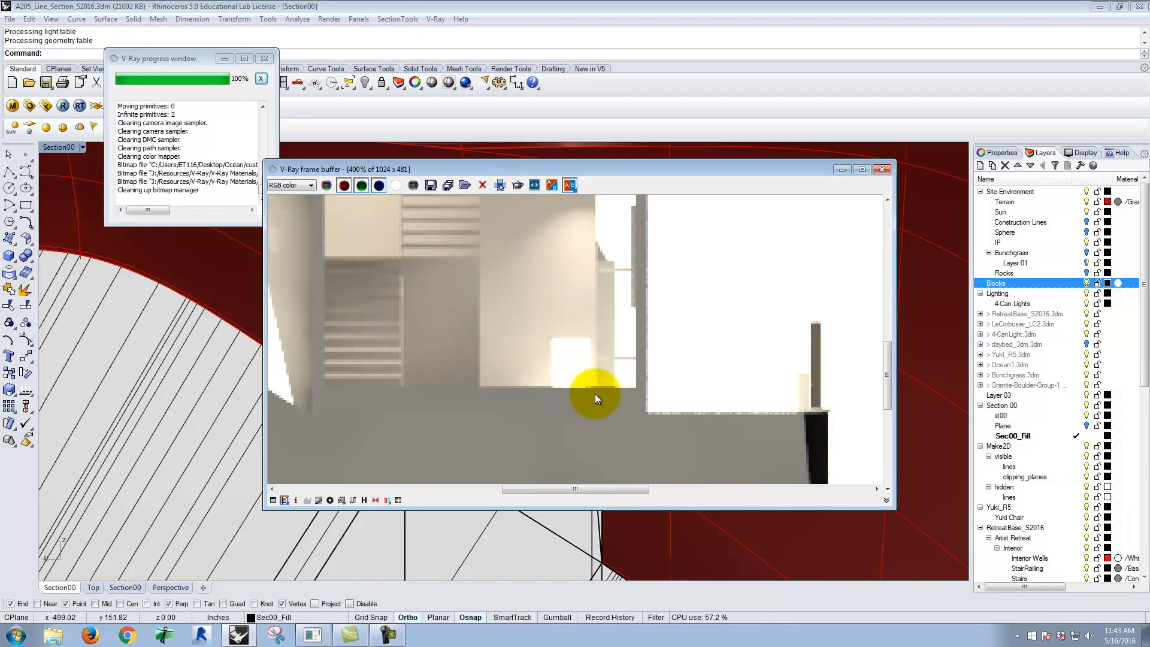
scroll(595, 393, down, 2)
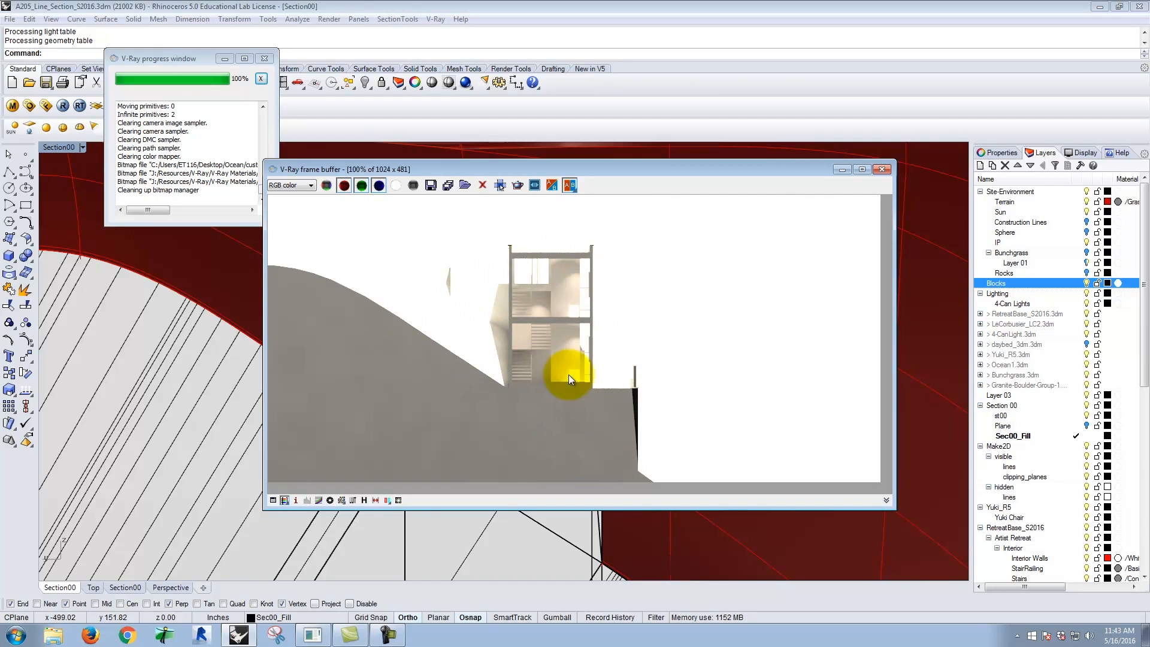
scroll(634, 402, up, 3)
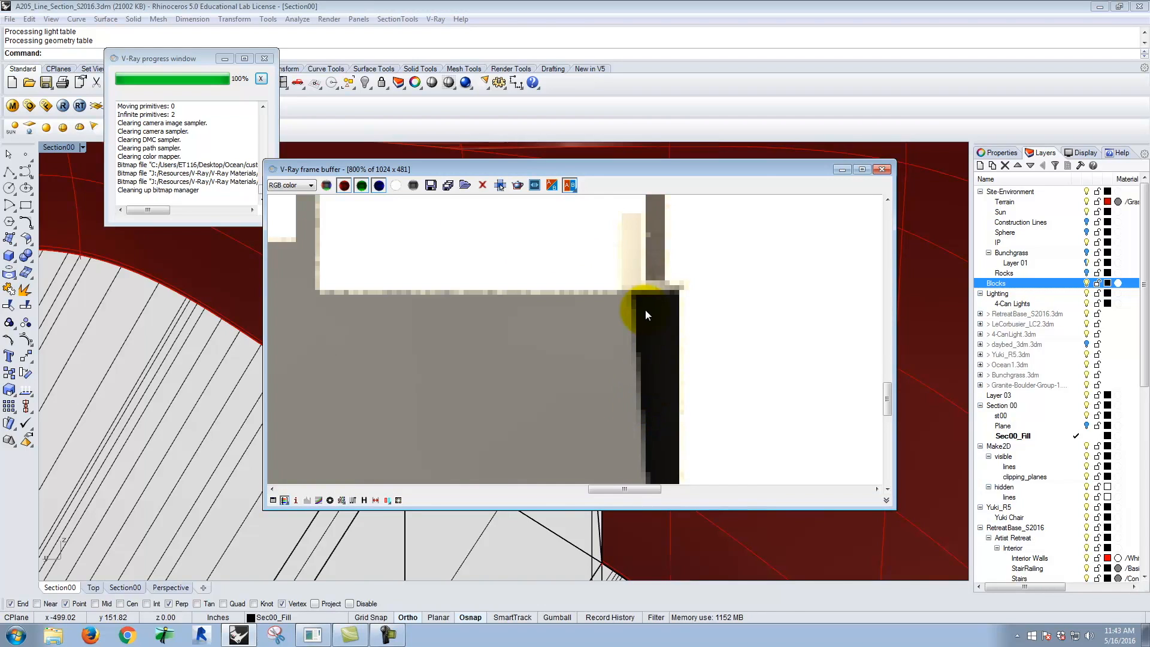
scroll(605, 347, down, 2)
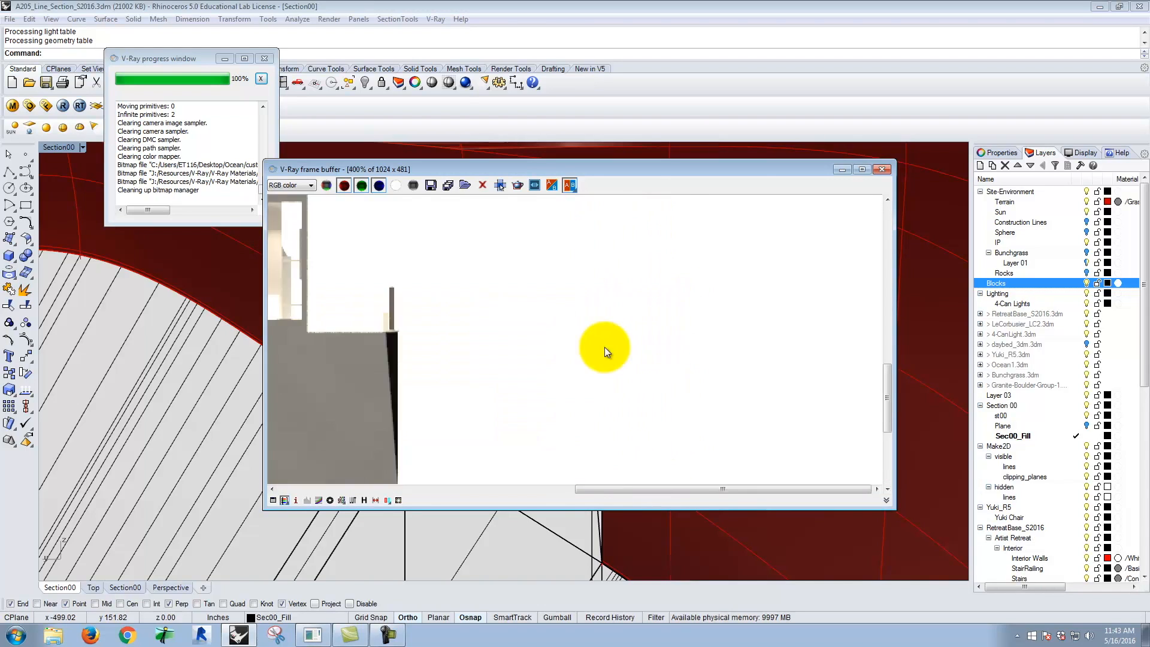
scroll(626, 412, down, 1)
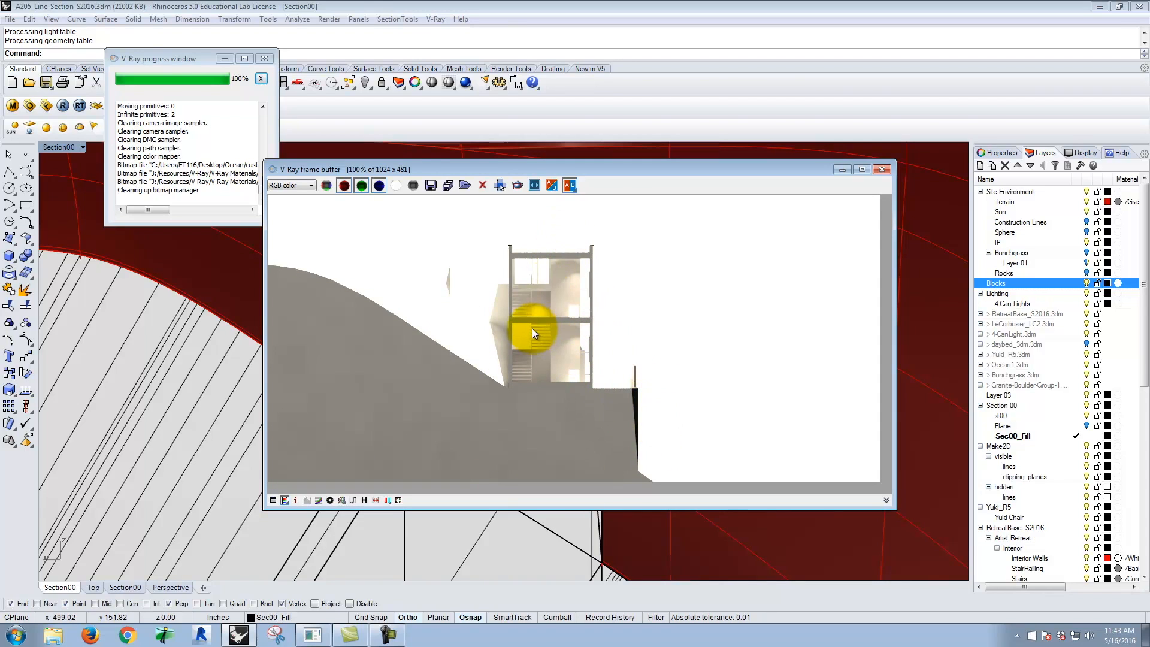
click(882, 170)
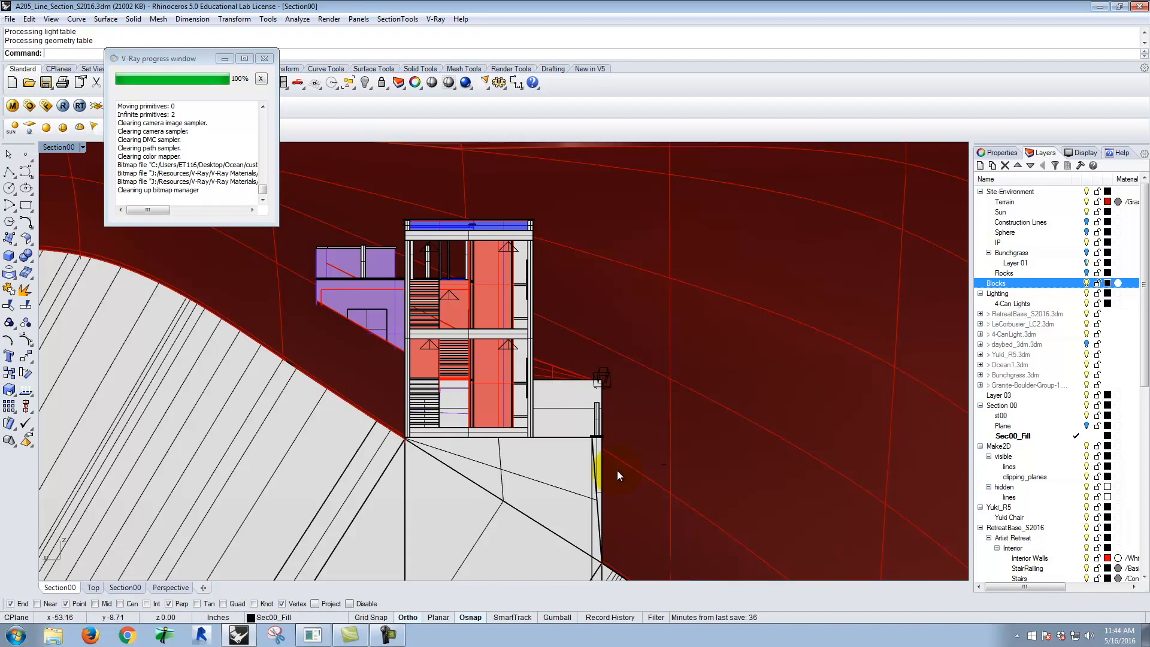
Select the section fill surface under the deck and turn on its control points.
click(597, 463)
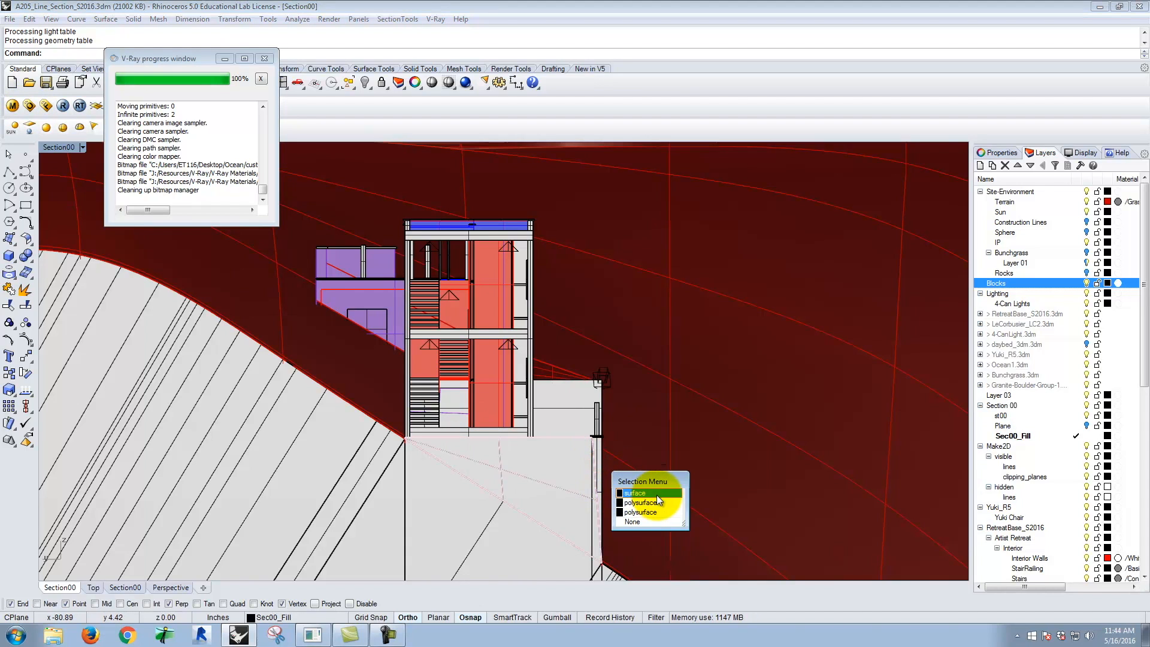
click(653, 493)
scroll(591, 440, up, 5)
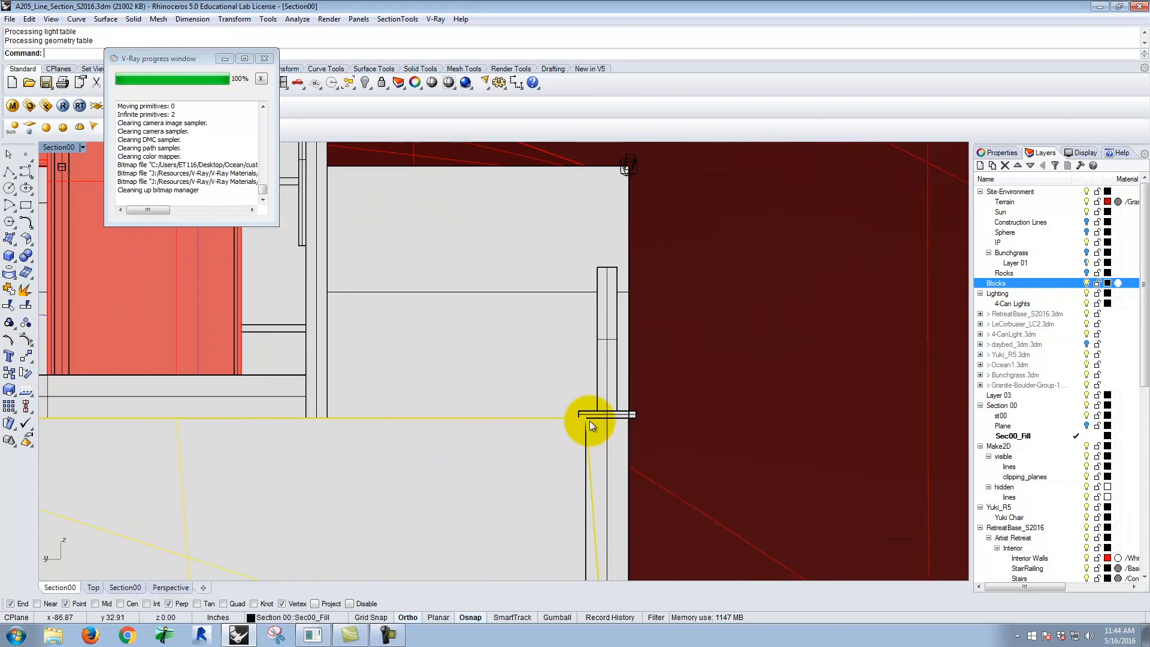
scroll(590, 423, up, 3)
text(PointsOn)
key(Return)
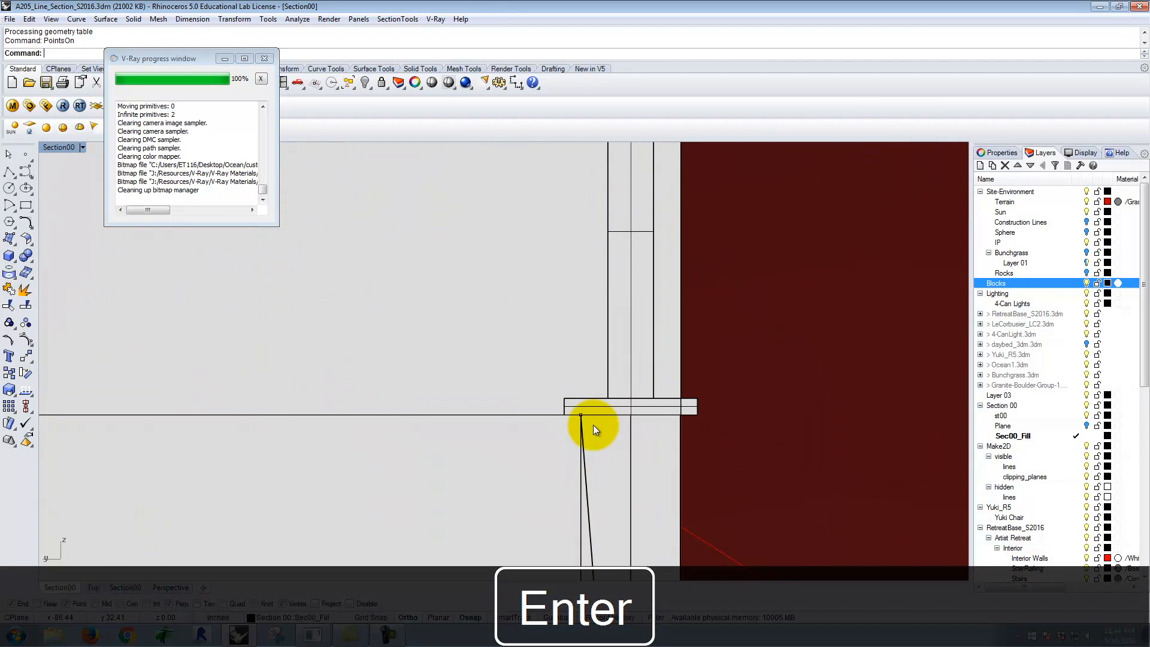
Move the fill surface's upper corner control point to the retaining wall's outer edge and turn the points off.
click(579, 416)
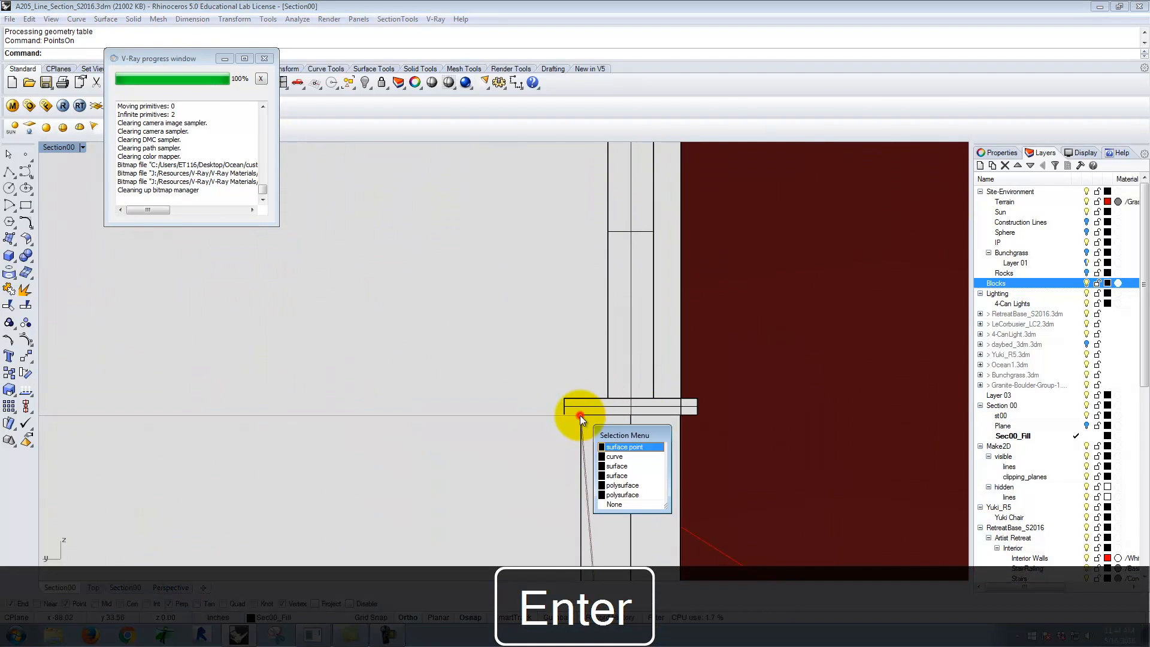
click(640, 446)
text(Move)
key(Return)
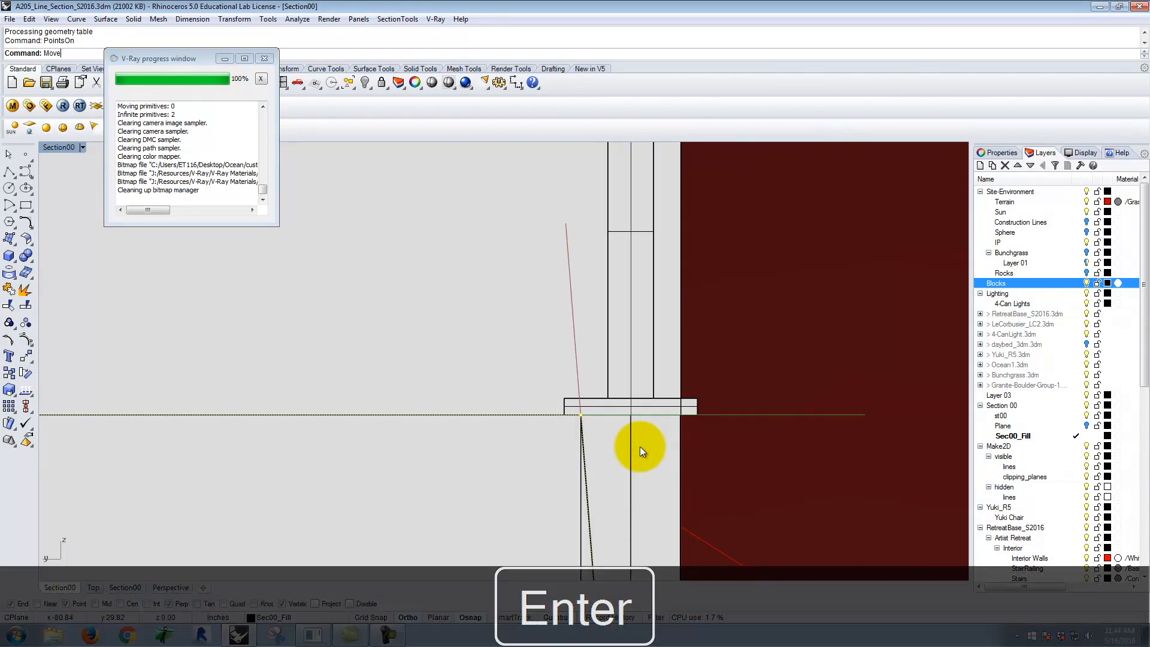
click(579, 414)
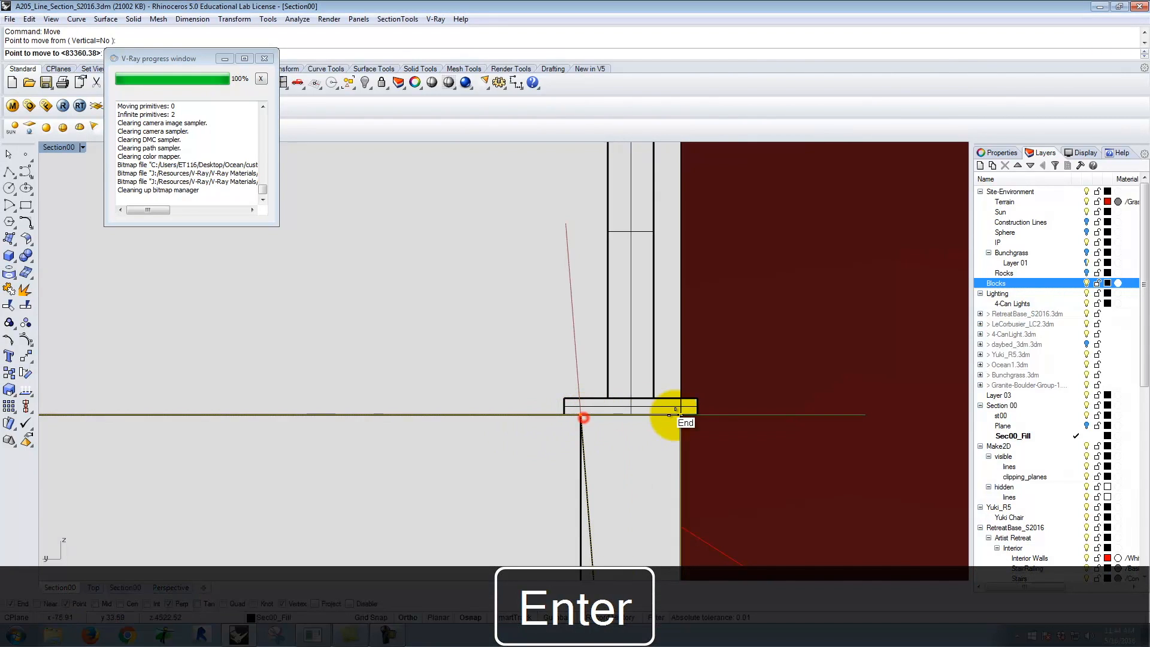
click(688, 415)
scroll(772, 440, down, 3)
scroll(772, 440, down, 12)
key(Escape)
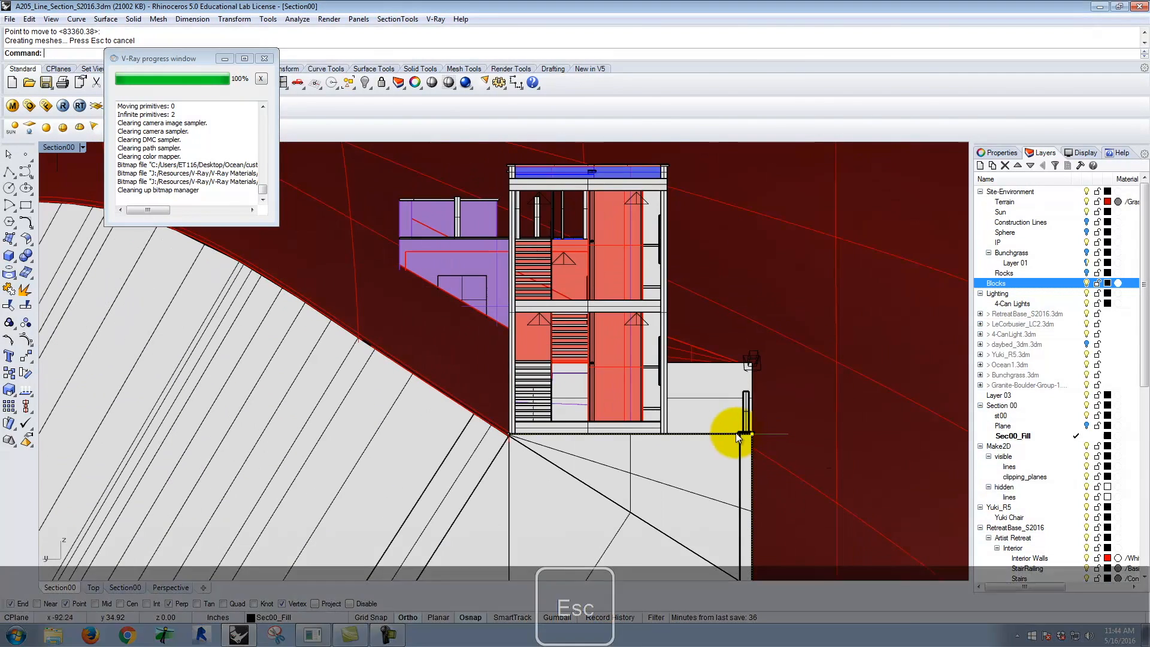
Restore the Section00 named view in the current viewport.
scroll(364, 439, down, 8)
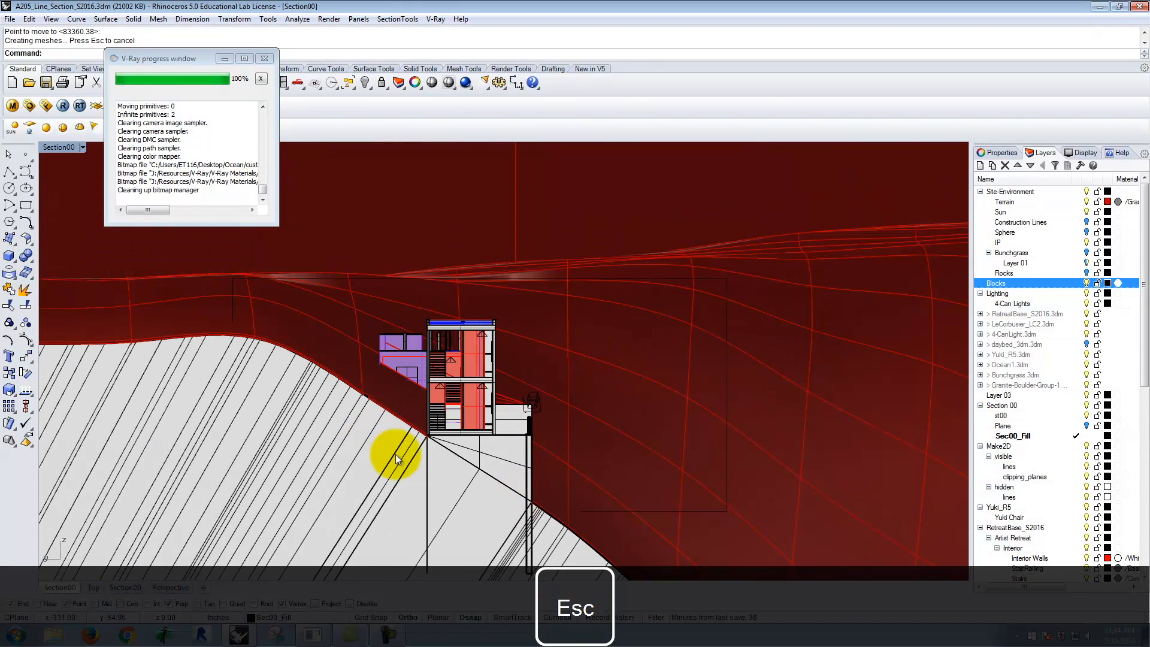
click(82, 147)
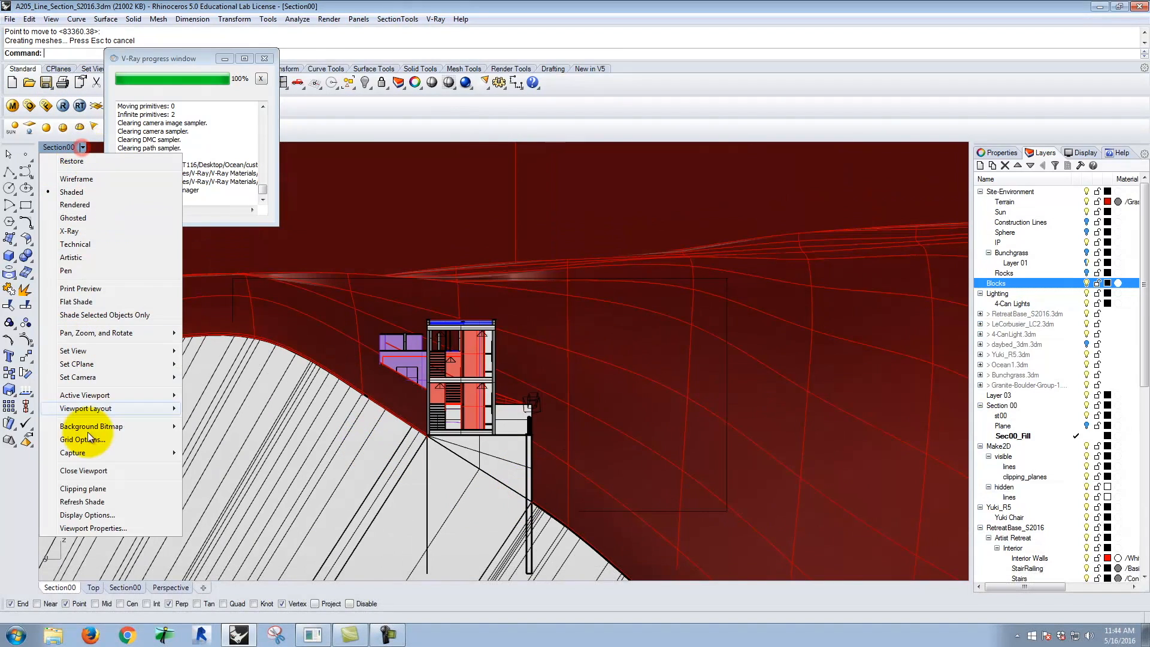
mouse_move(102, 353)
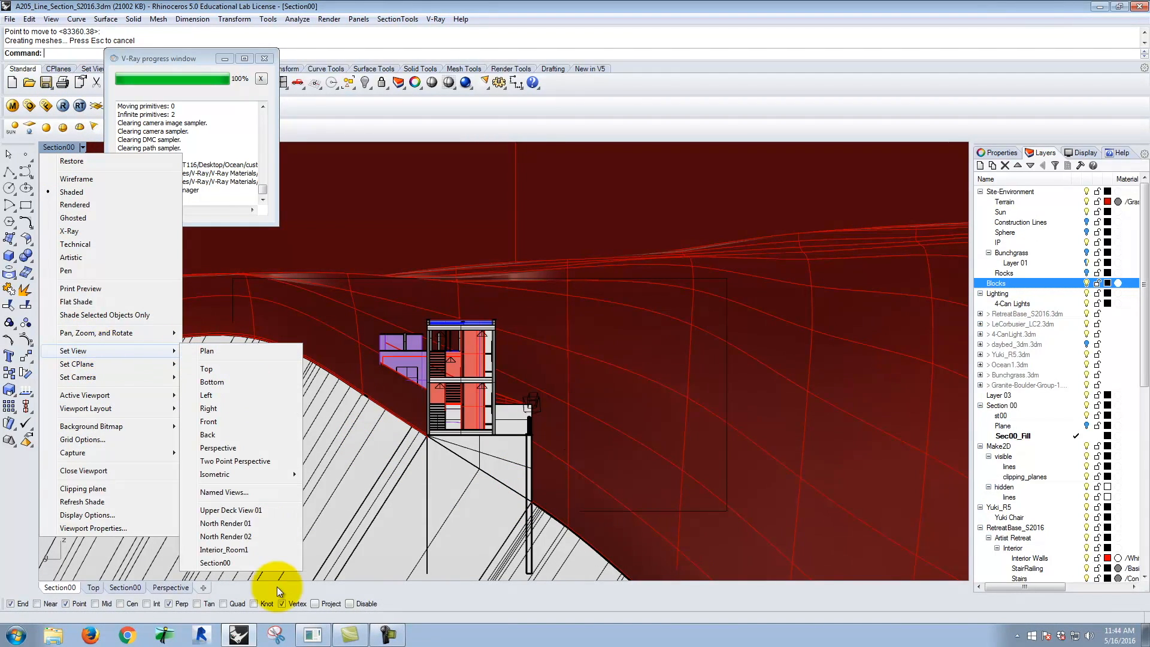
click(231, 562)
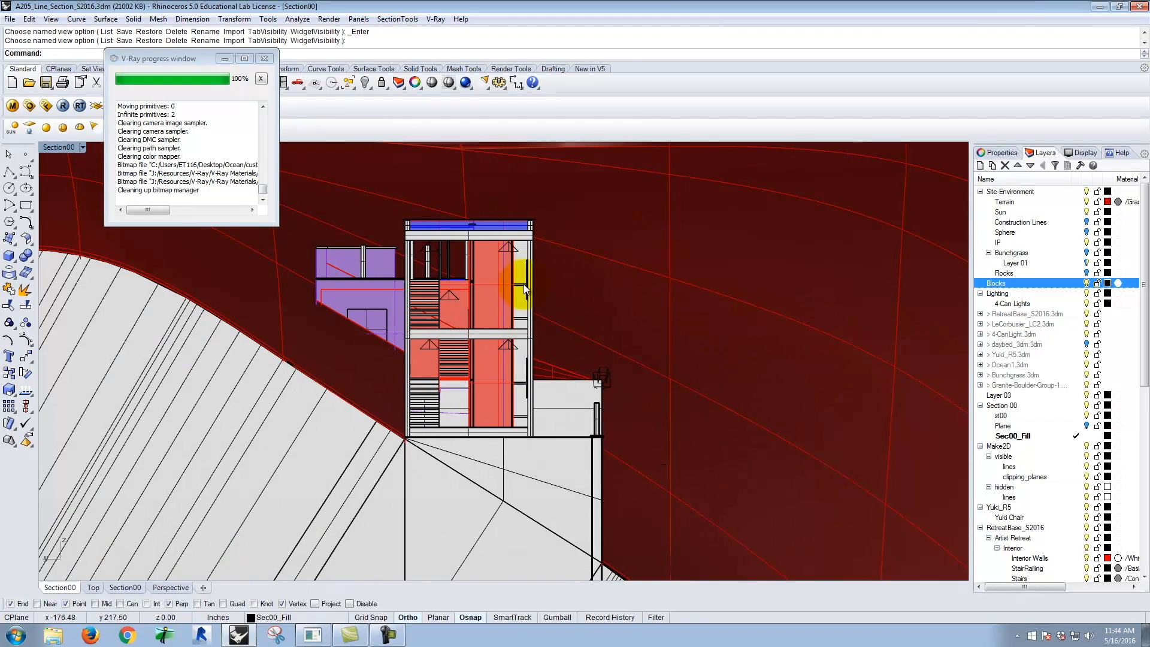
Set the V-Ray render output size to 2048 by 963 pixels using the 2048x1536 preset.
click(10, 19)
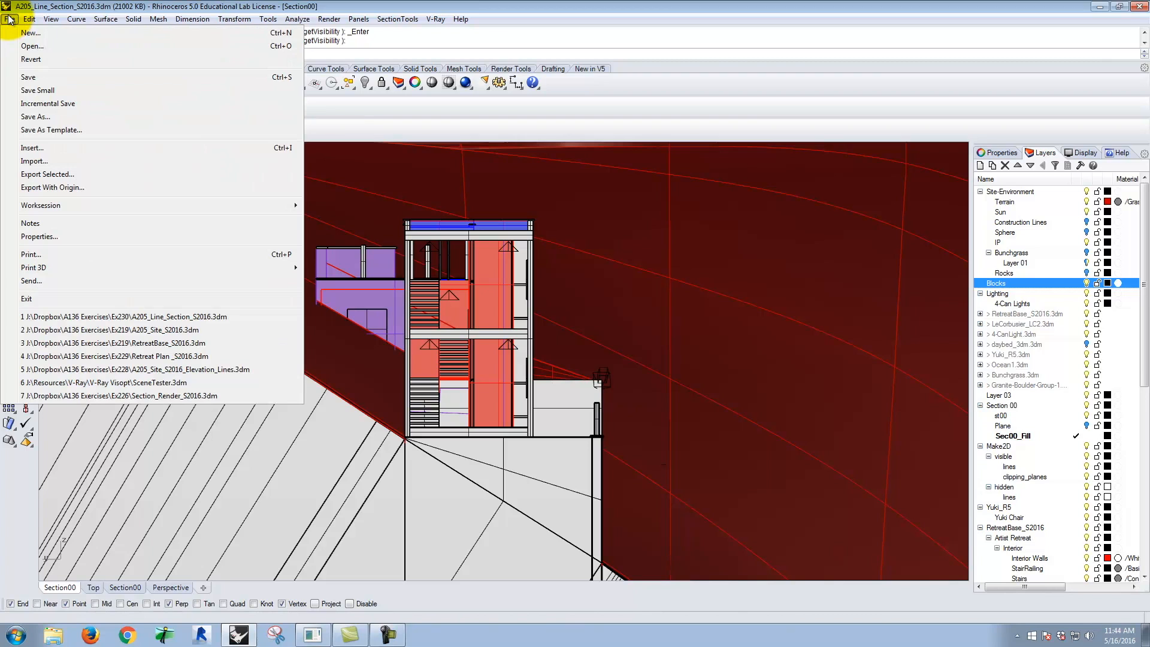
mouse_move(29, 20)
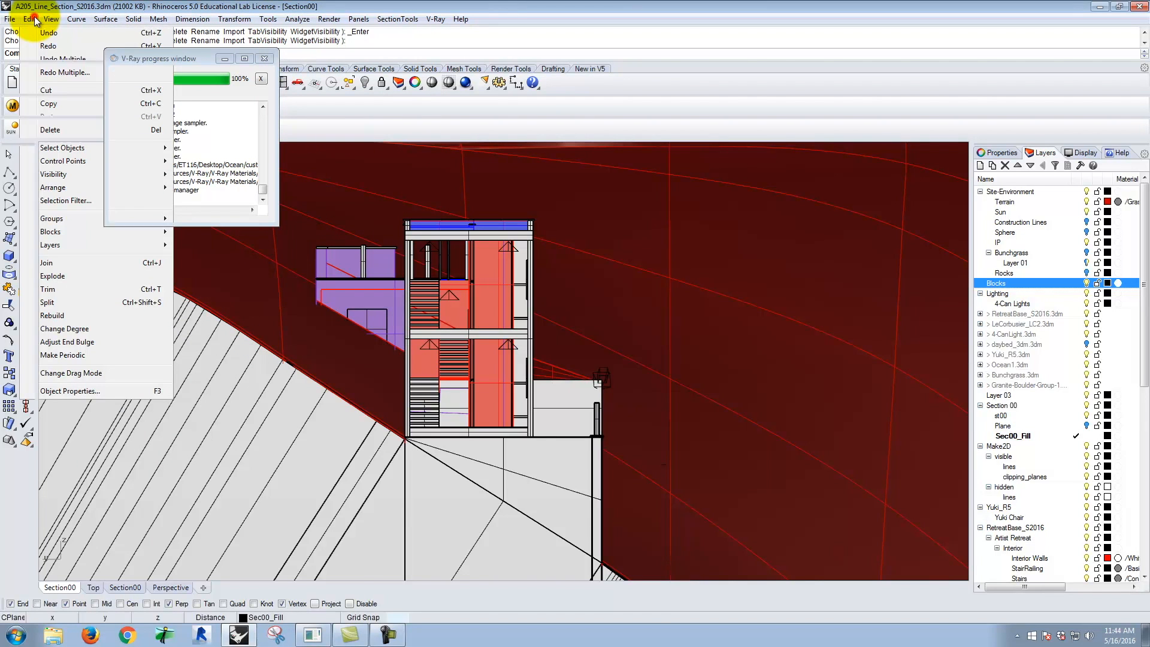
click(26, 102)
click(29, 105)
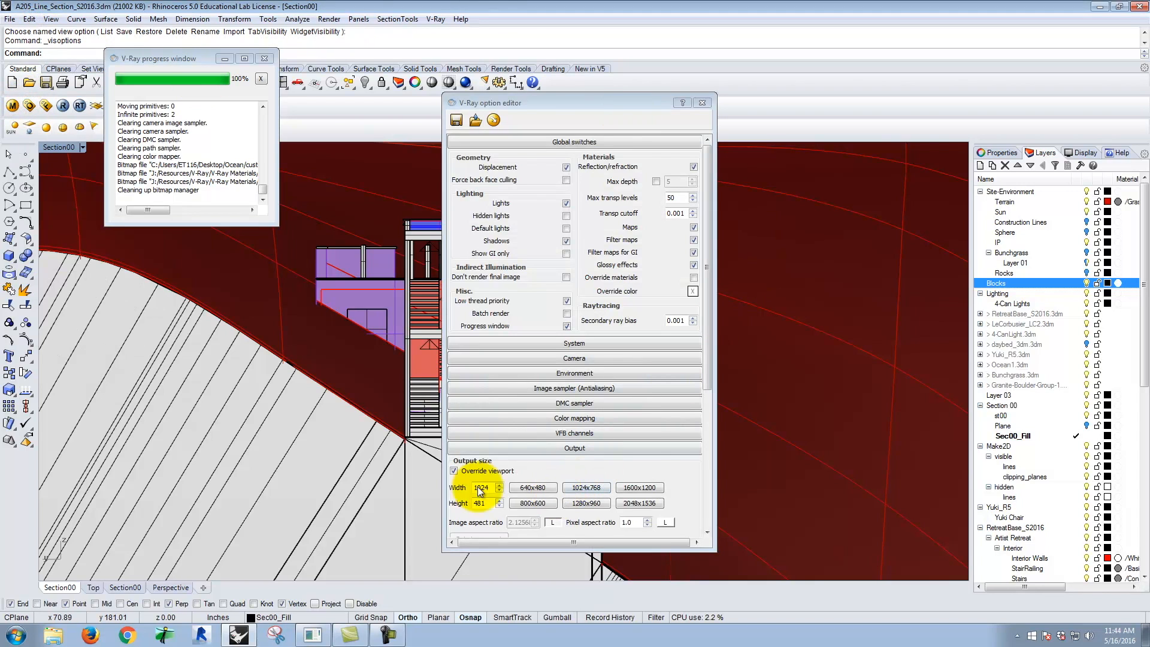
click(640, 503)
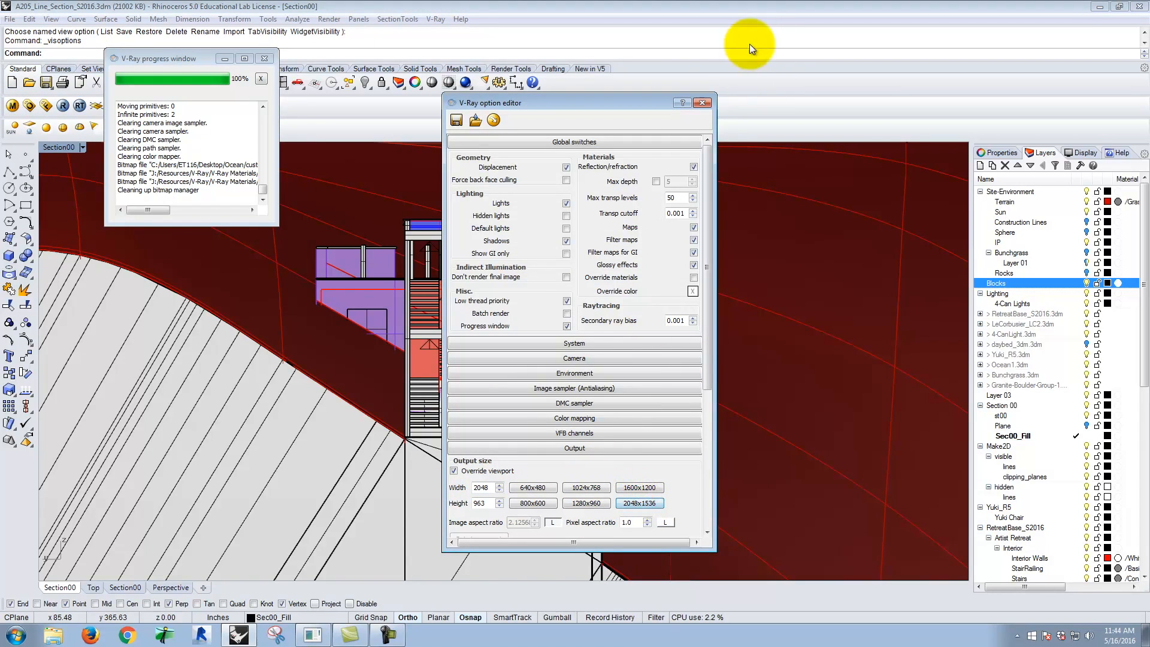
click(702, 103)
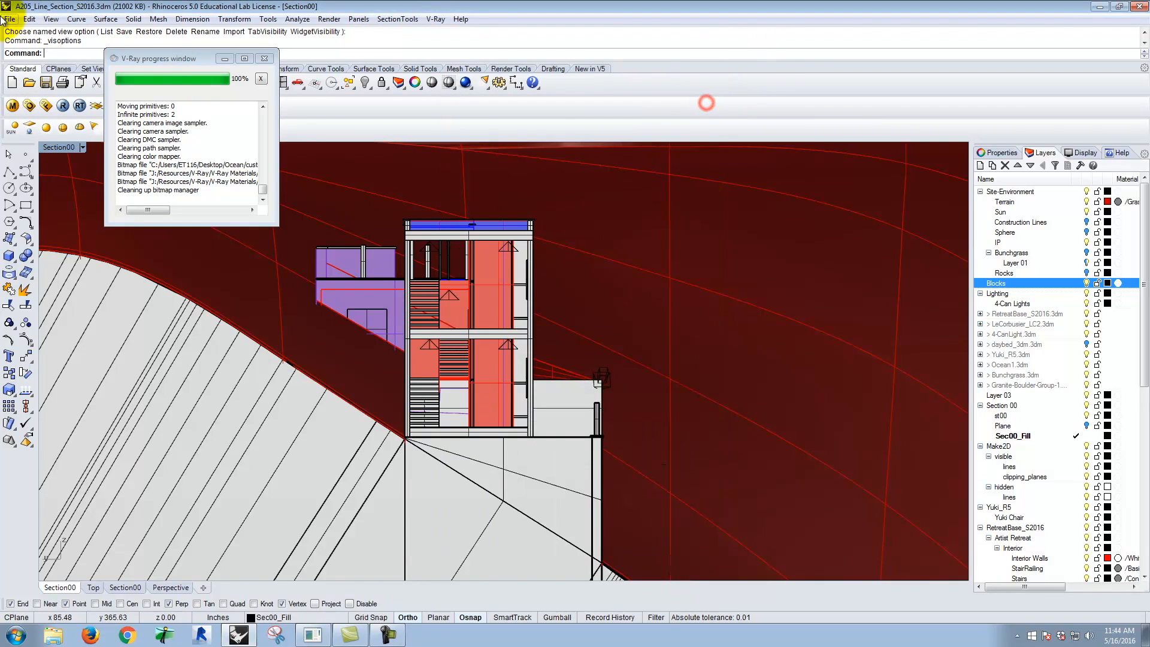
Start the V-Ray render of the Section00 view and launch Illustrator while it runs.
click(62, 107)
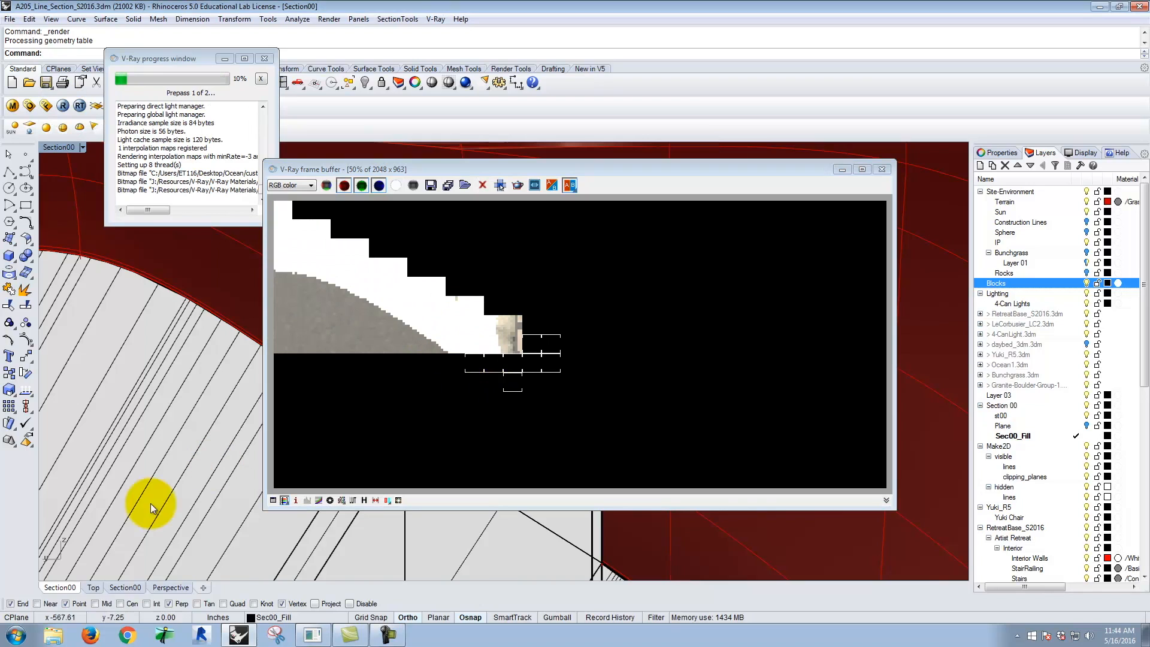
click(3, 634)
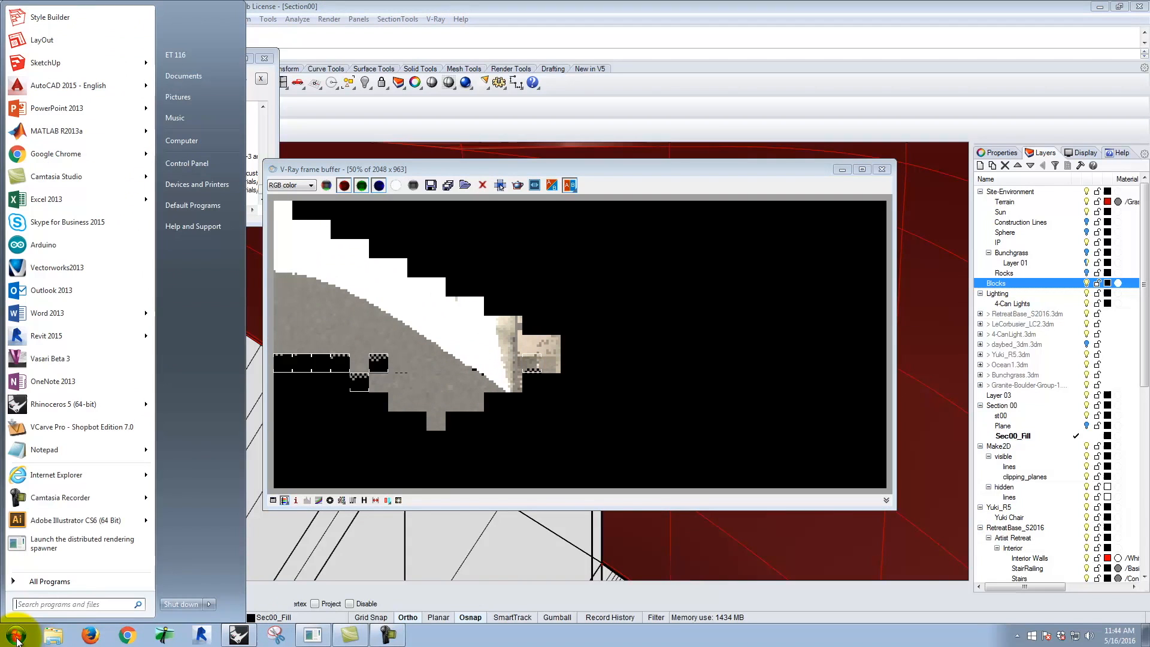
click(33, 531)
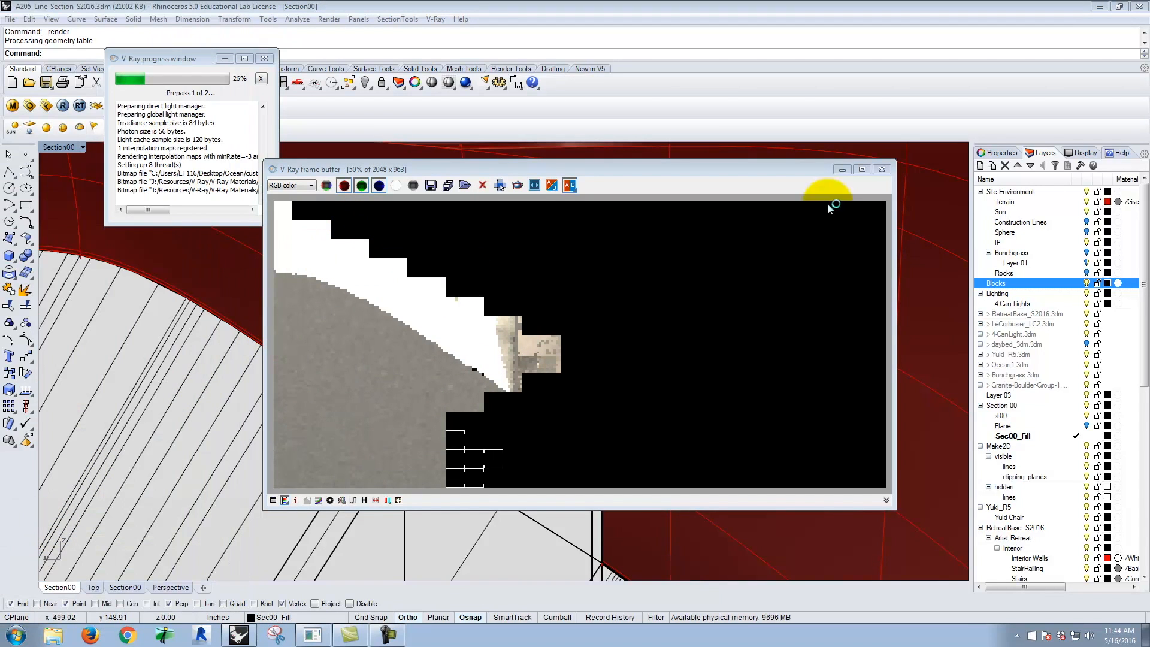
Stop the running render and restart it with the V-Ray physical camera's shutter speed set to 150.
click(882, 170)
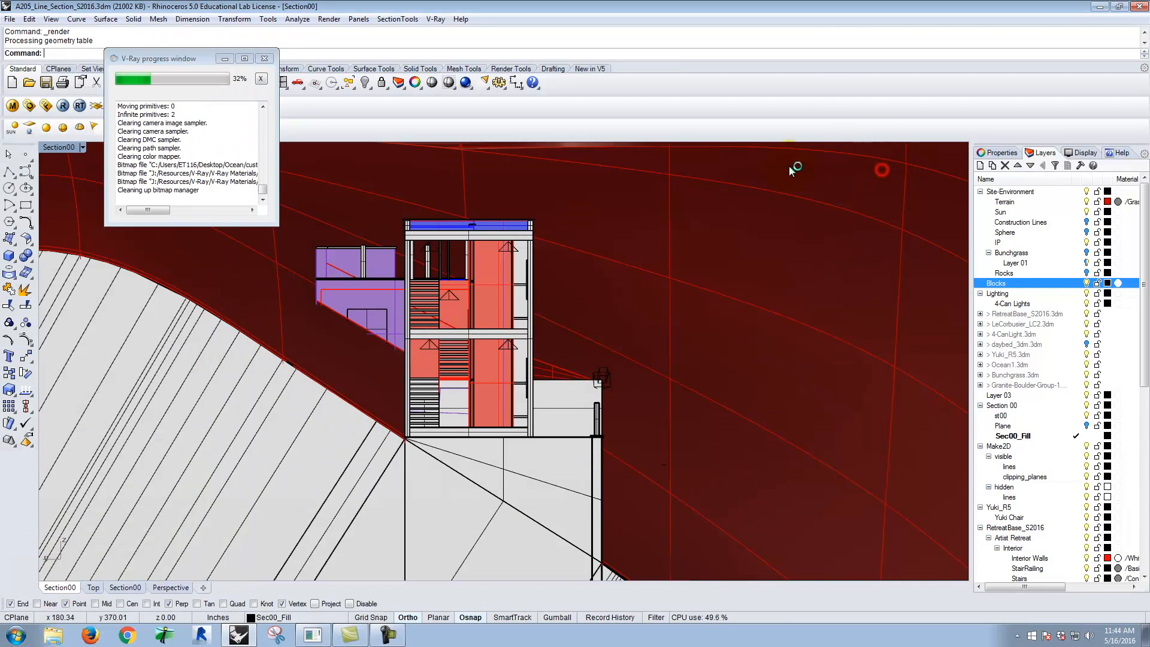
click(28, 107)
click(564, 147)
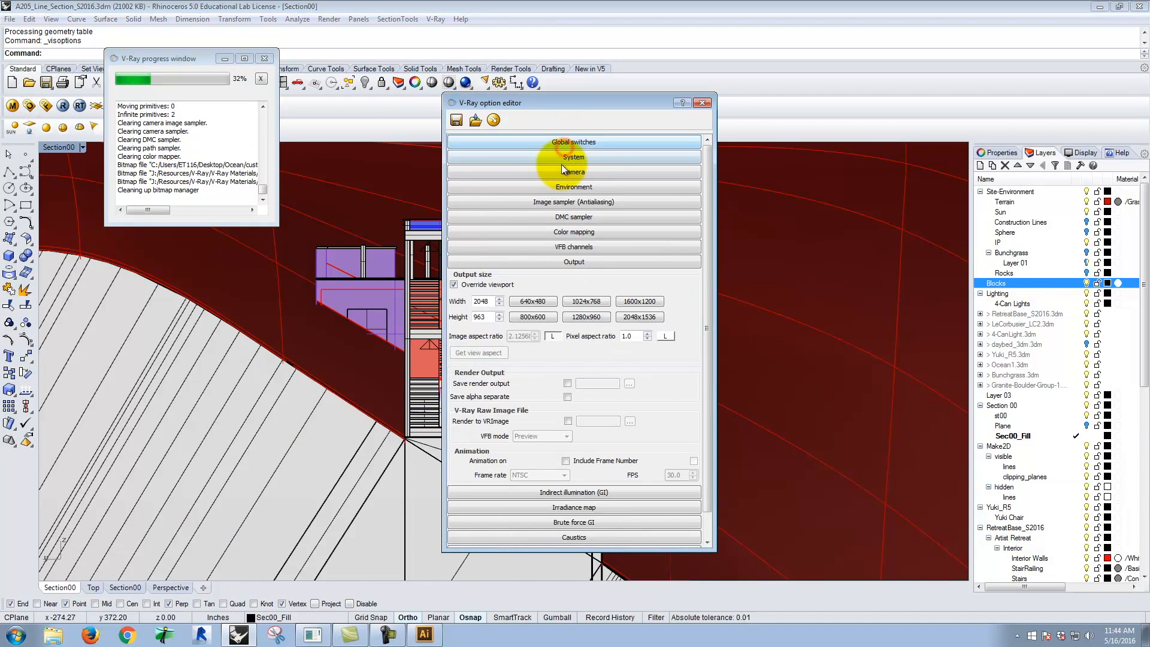
click(566, 173)
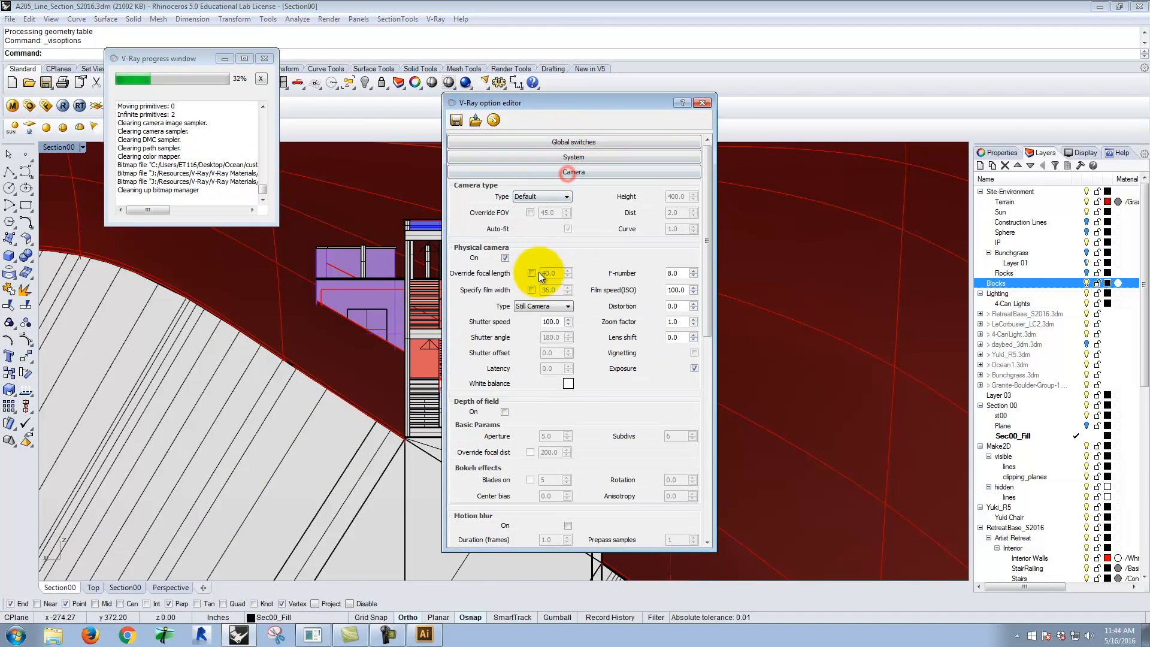
double_click(558, 322)
text(75)
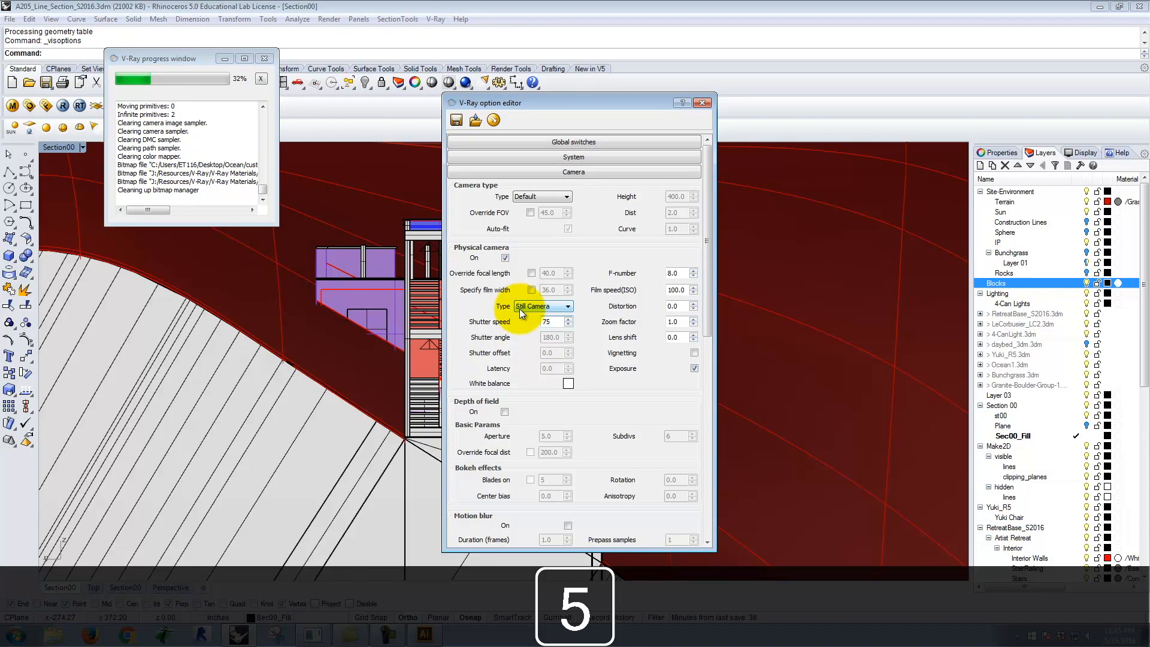
key(BackSpace)
text(150)
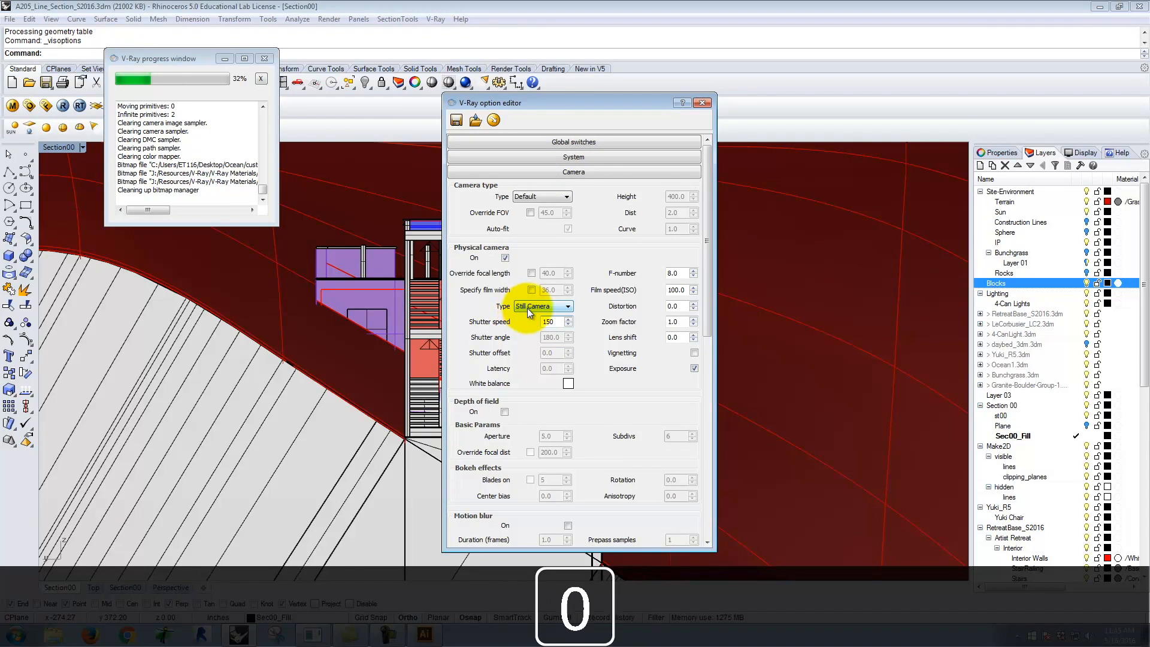
click(708, 102)
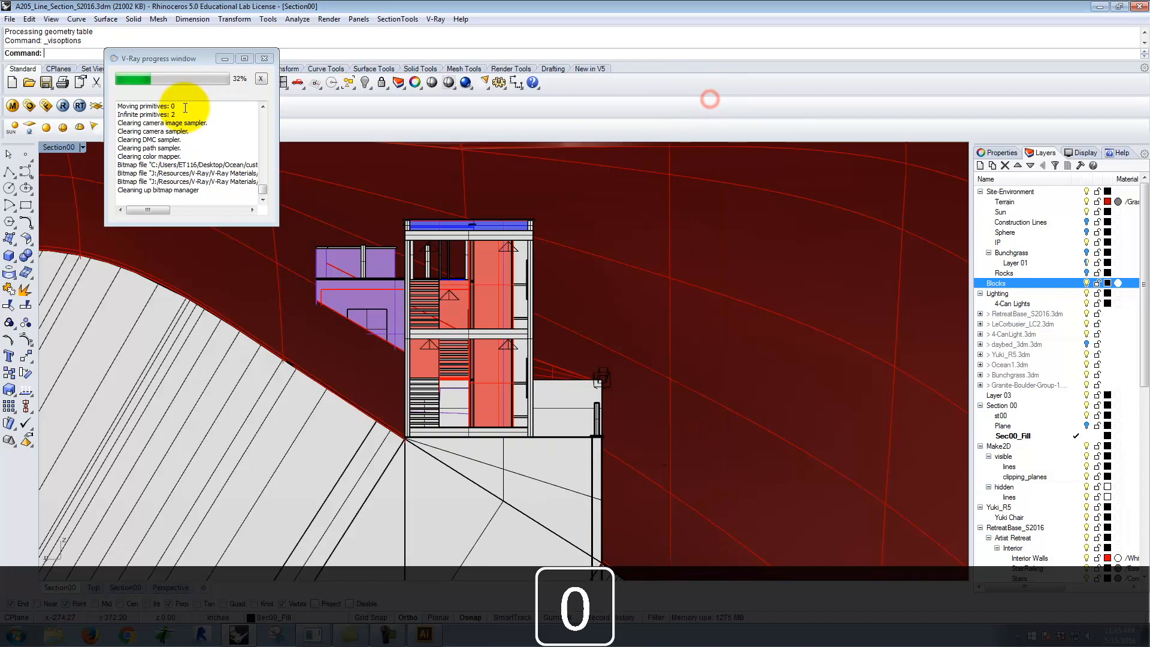
click(63, 105)
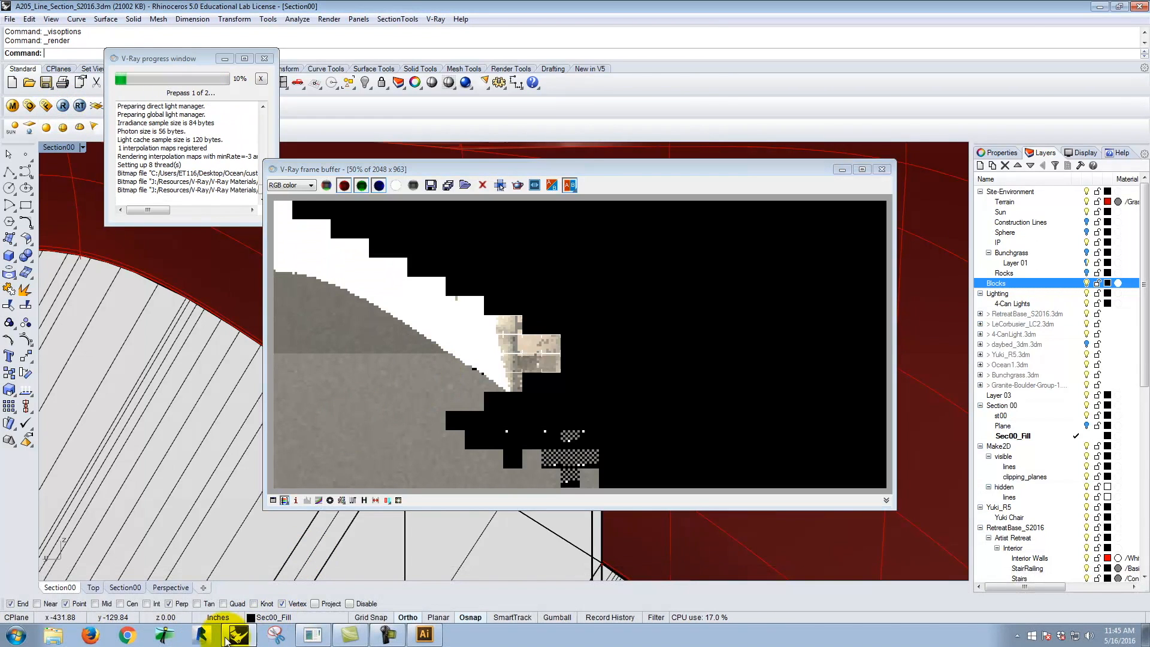
Switch to Illustrator and open the Section00 line drawing from the Ex230 folder.
click(424, 636)
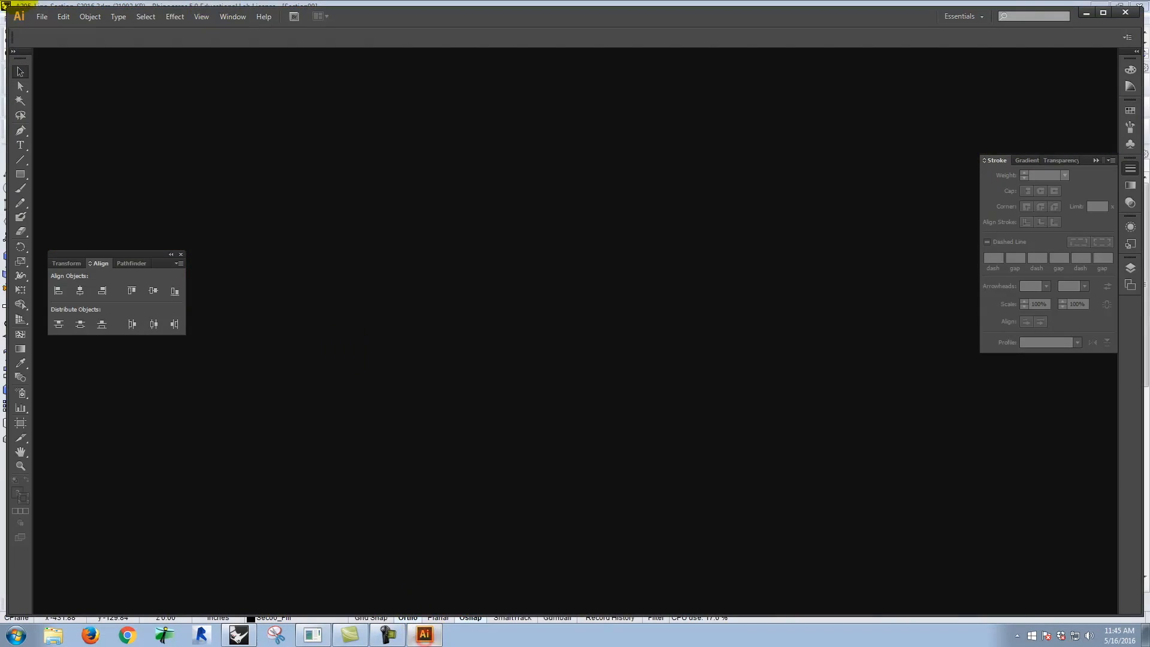
click(42, 16)
click(66, 57)
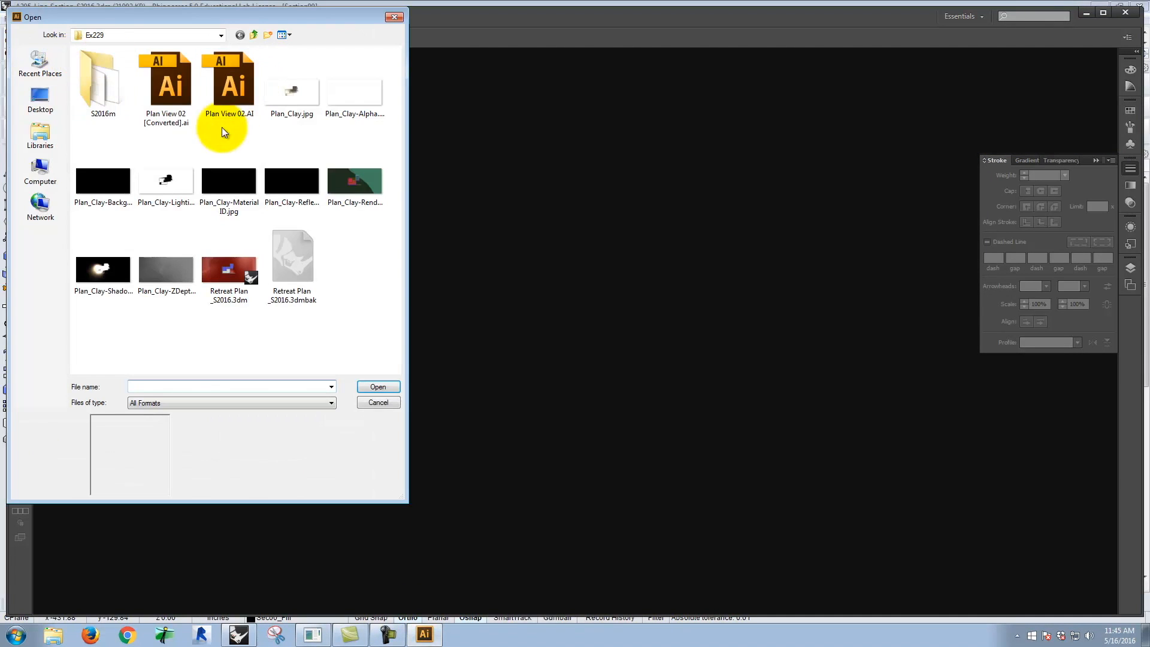
click(252, 37)
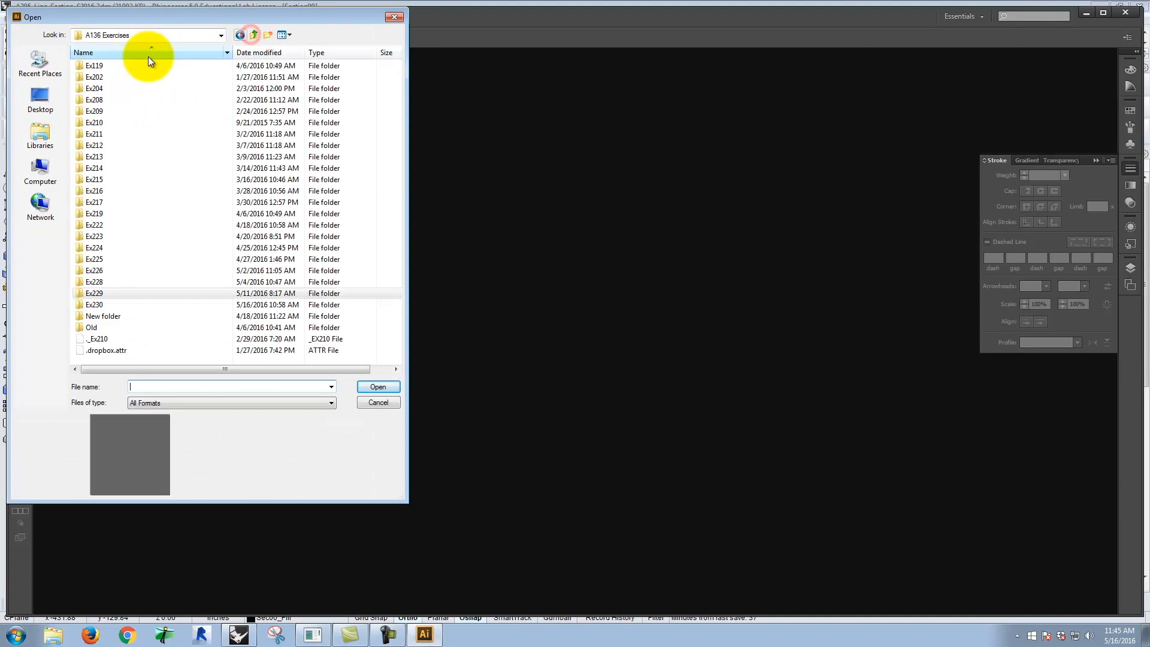
double_click(106, 306)
double_click(101, 100)
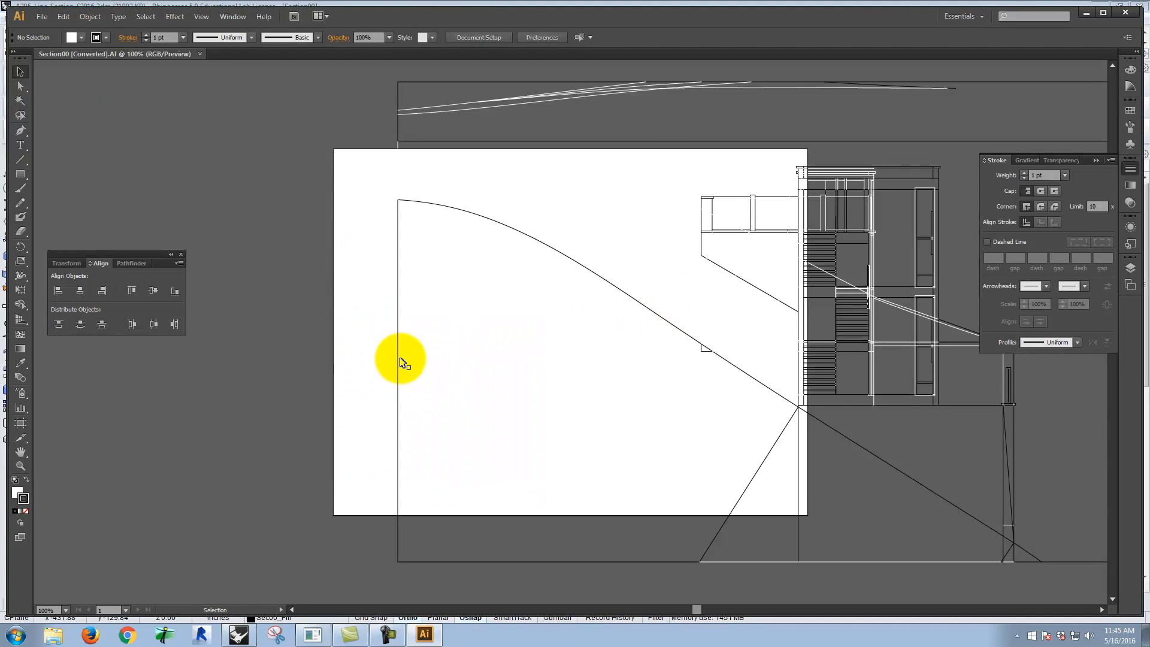
Resize the artboard to the drawing's outer rectangle, about 1699 by 801 px, and fit it in the window.
scroll(324, 383, down, 1)
key(ctrl+minus)
key(ctrl+minus)
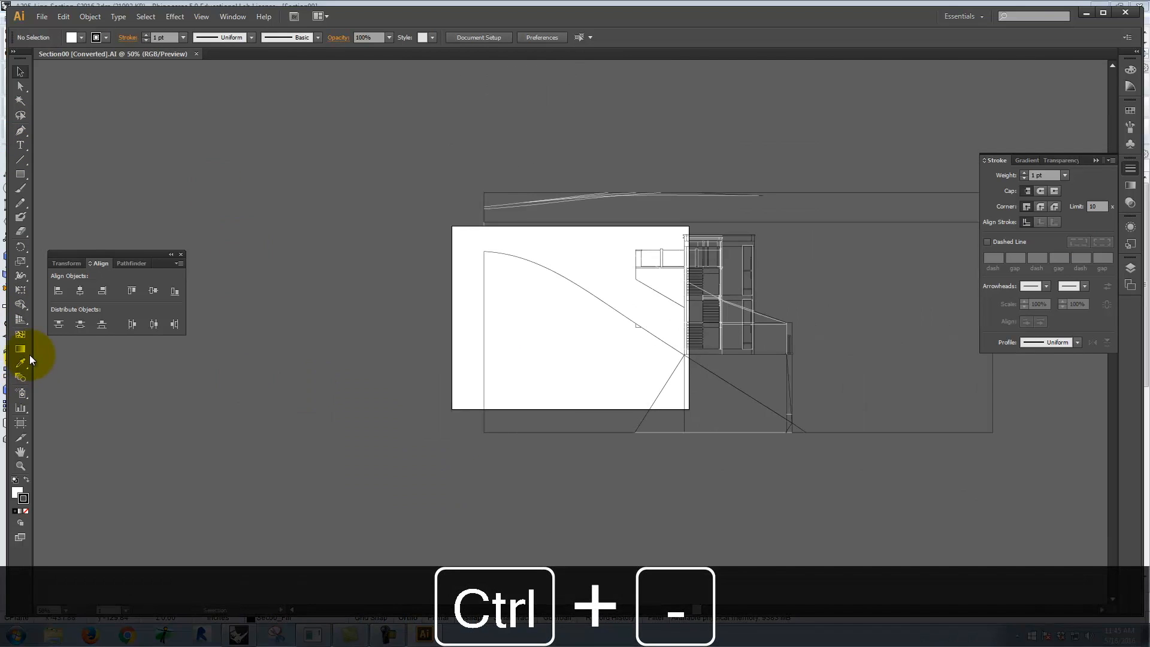
click(20, 425)
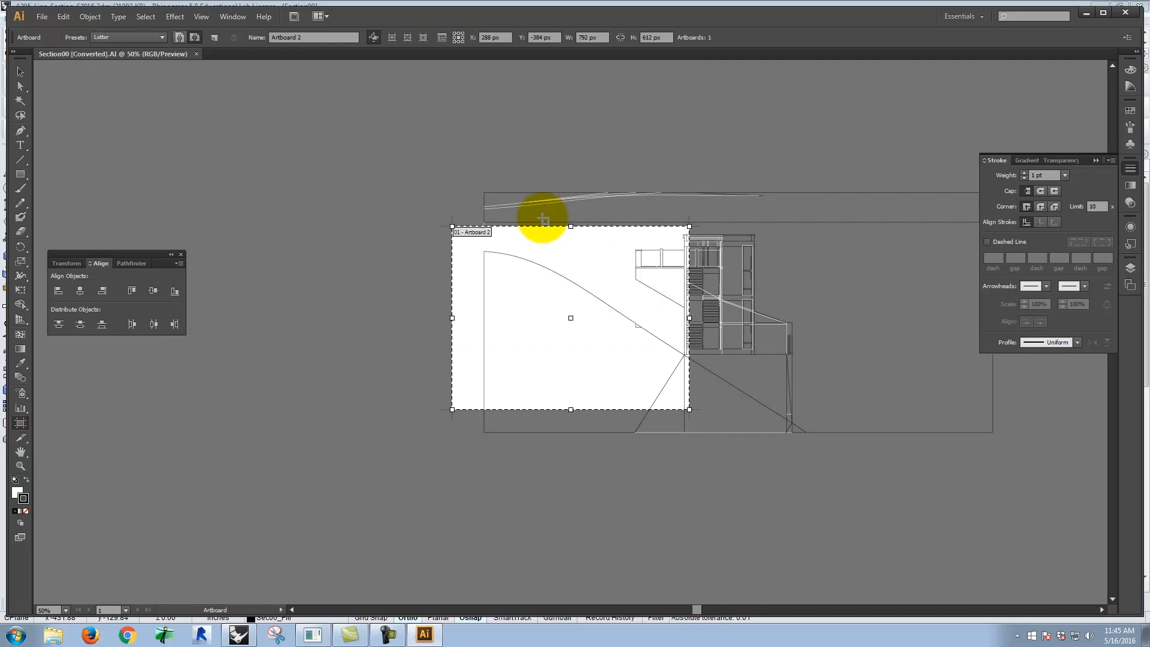
drag(452, 227, 484, 193)
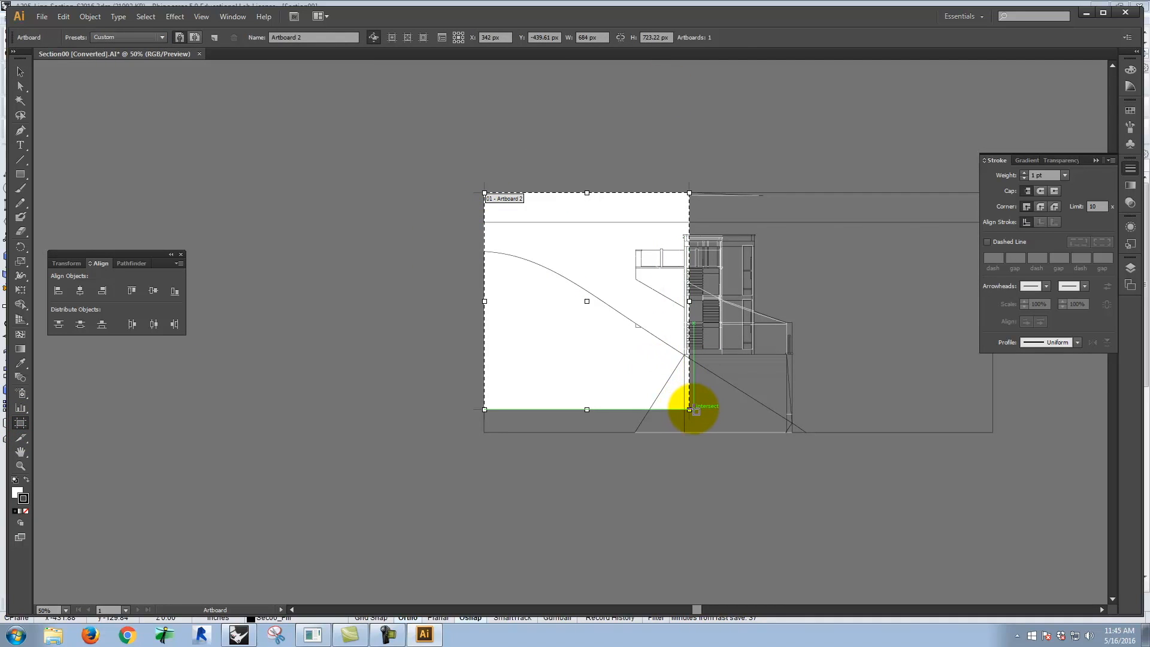
drag(689, 410, 992, 433)
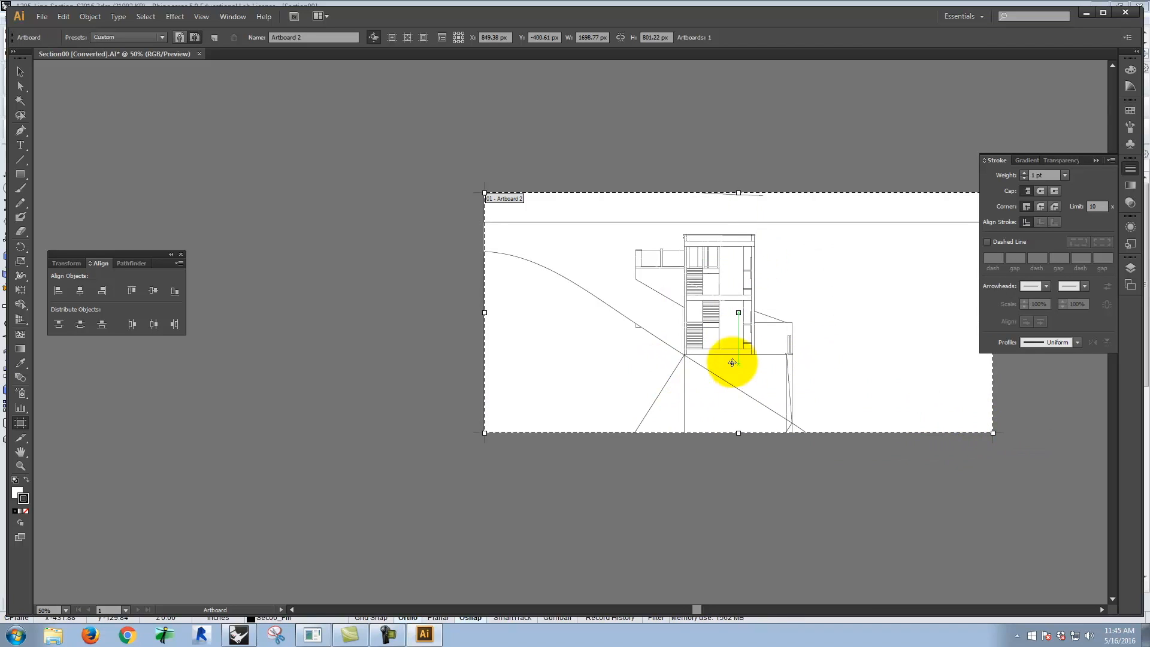
key(ctrl+0)
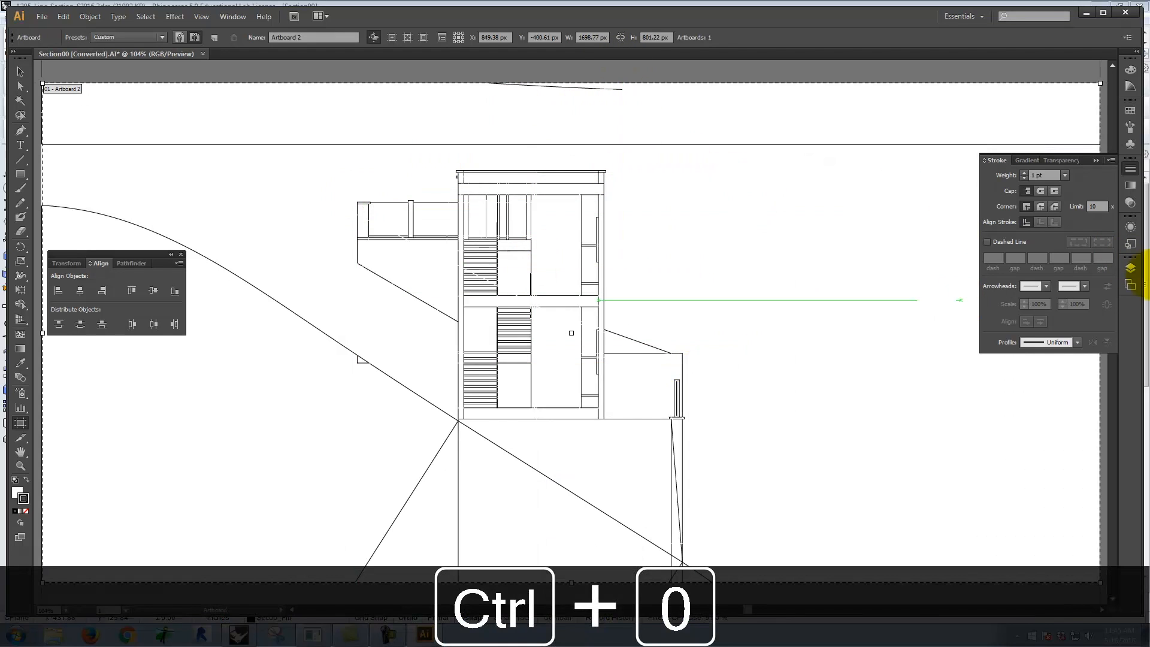
Select all paths on the Make2D hidden lines layer and set their stroke color to gray, RGB 130, 130, 130.
click(1132, 267)
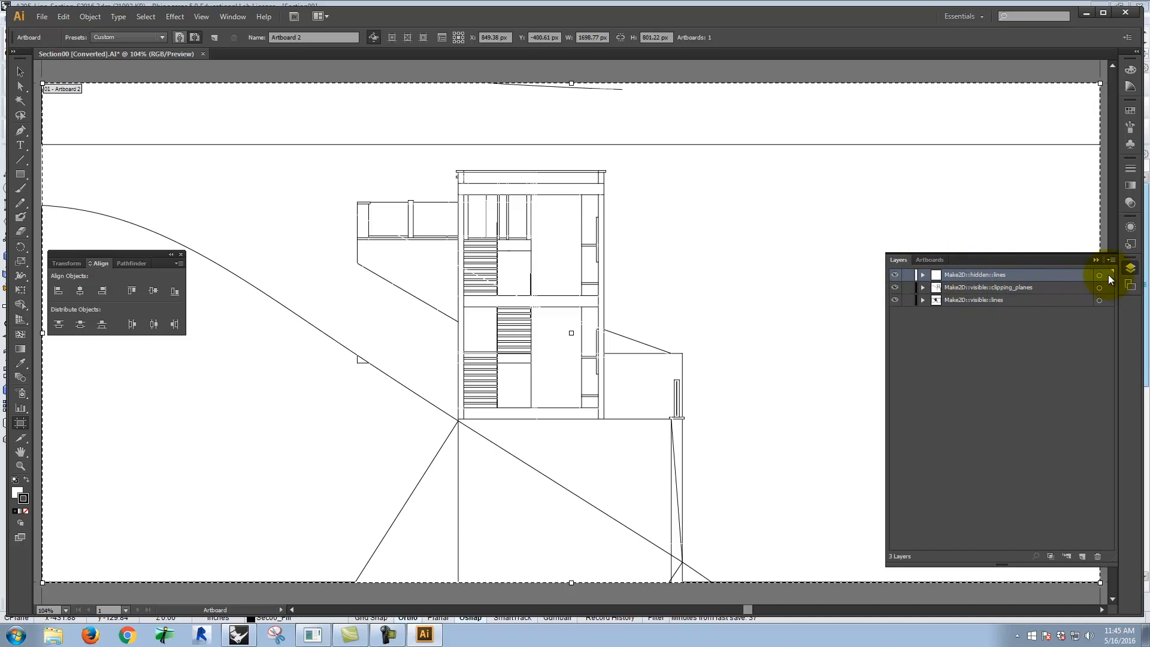
click(19, 71)
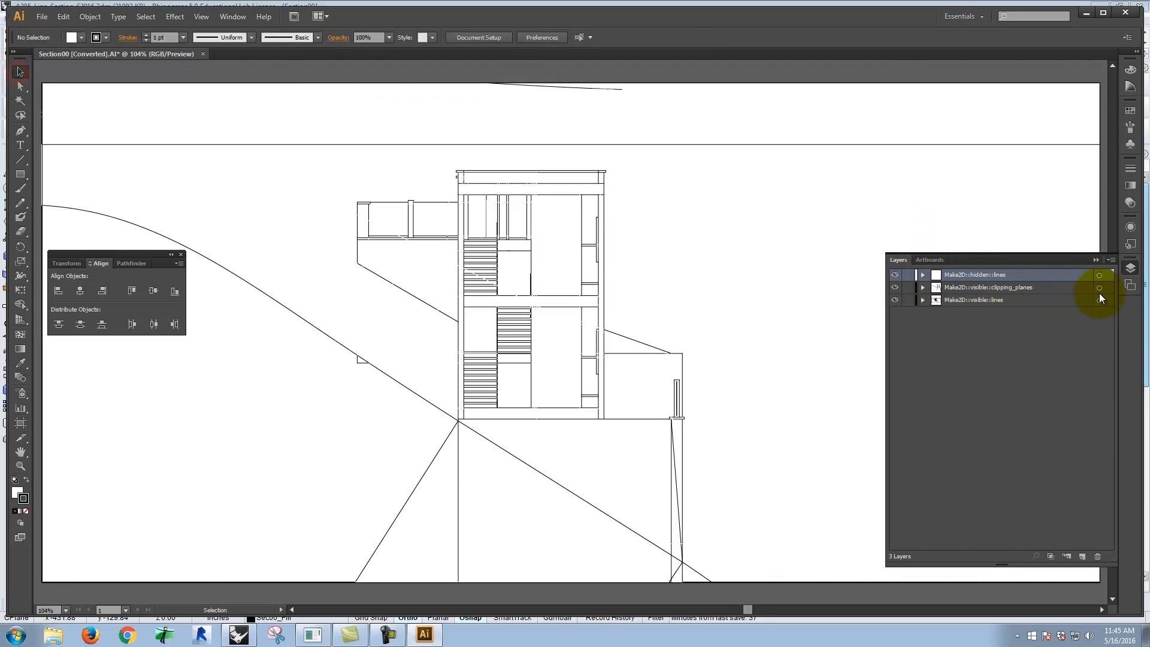
click(1108, 274)
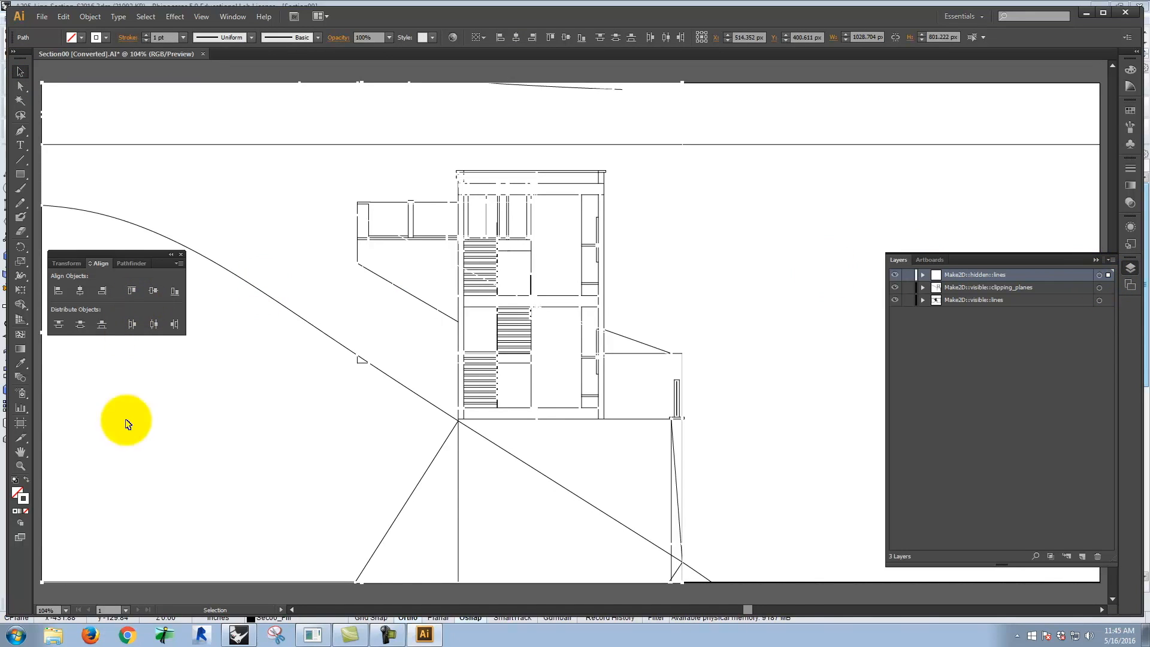
double_click(21, 499)
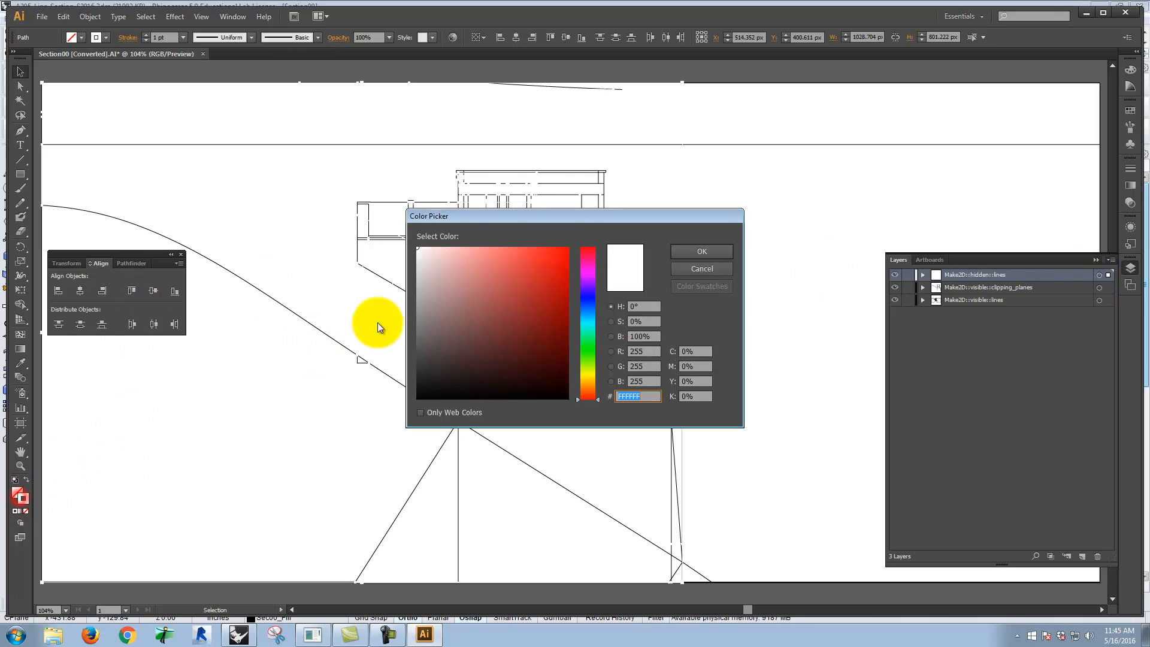
drag(431, 317, 416, 321)
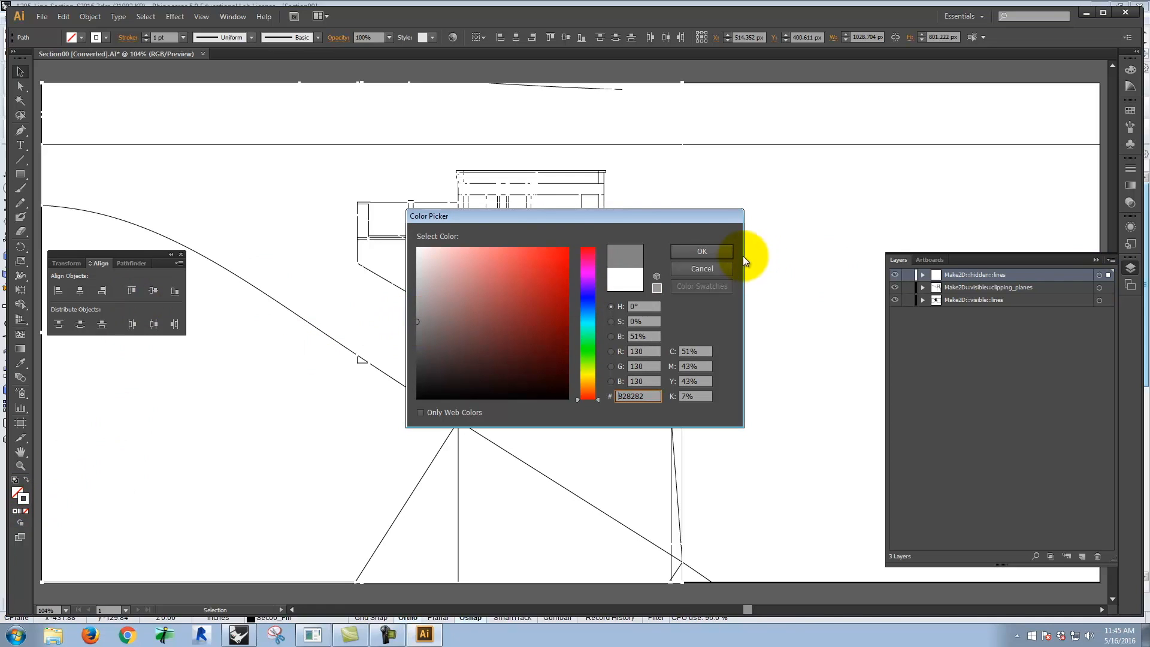
click(723, 252)
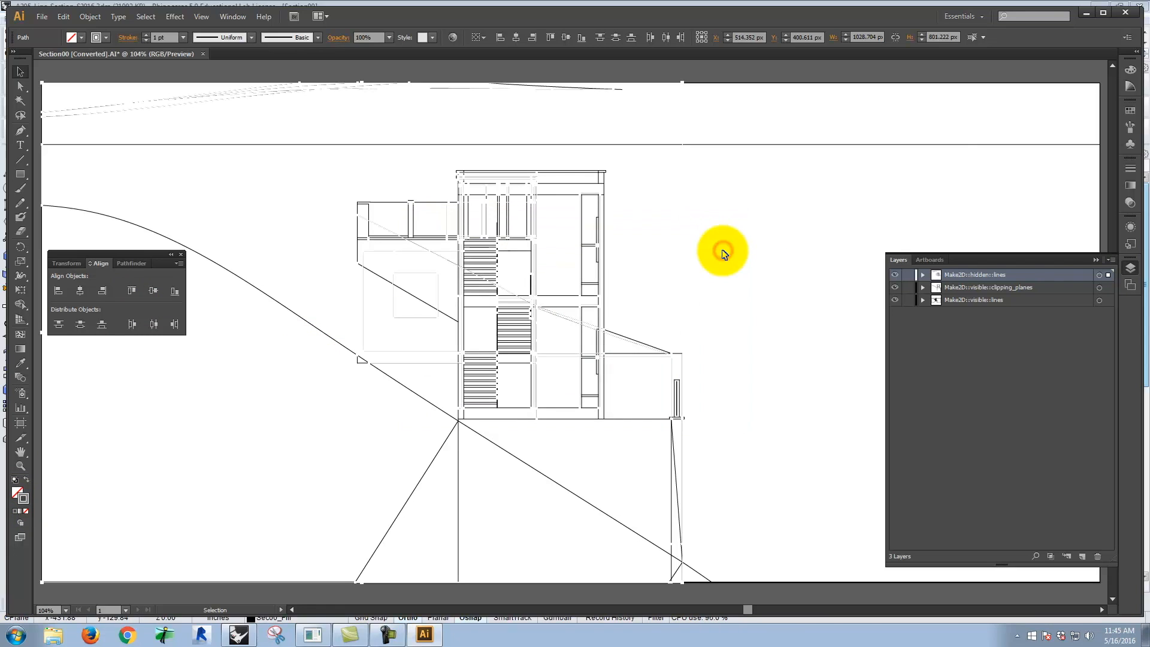
Set the stroke weight of the selected hidden lines to 0.5 pt.
click(1130, 168)
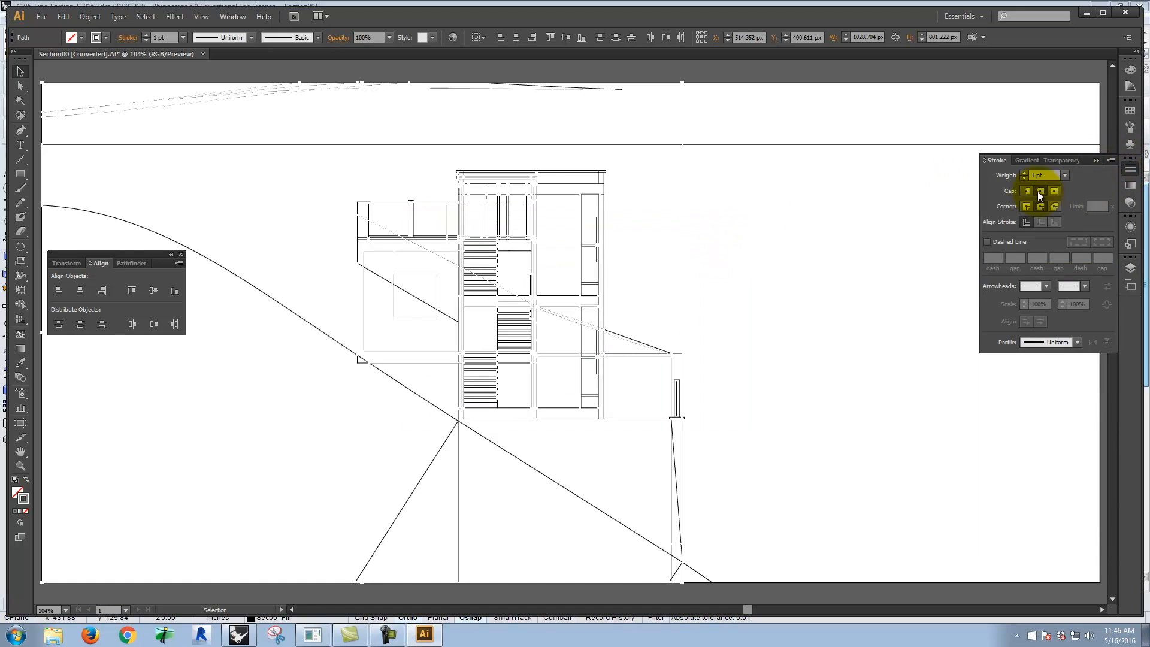
click(1051, 175)
key(Delete)
text(0.5)
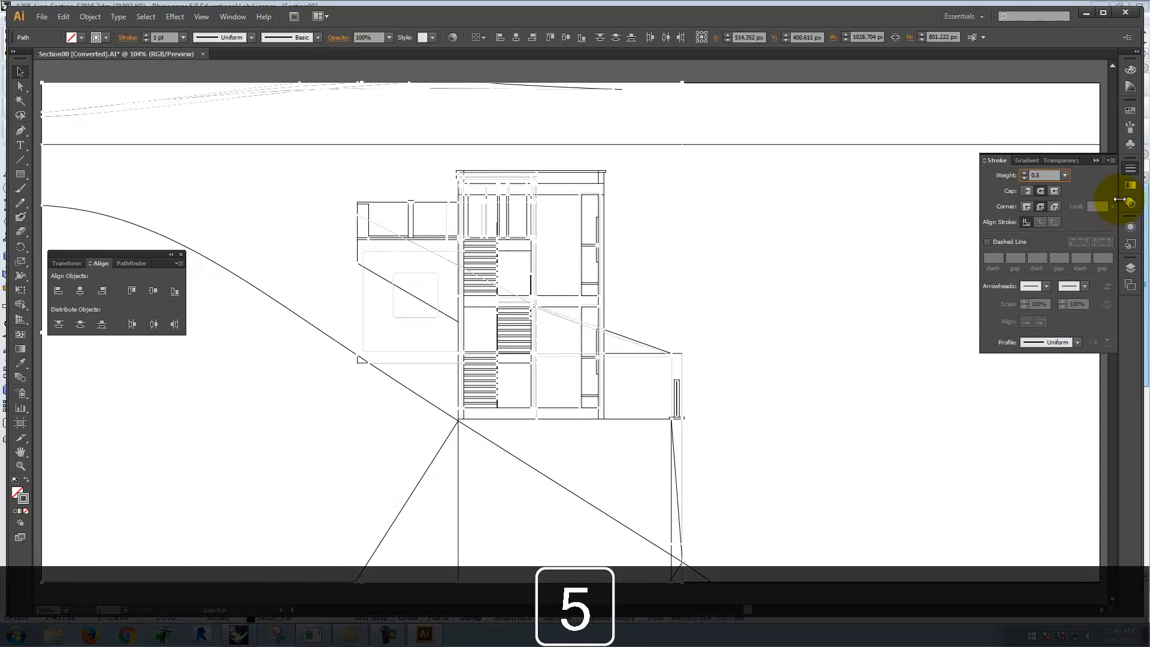
key(Tab)
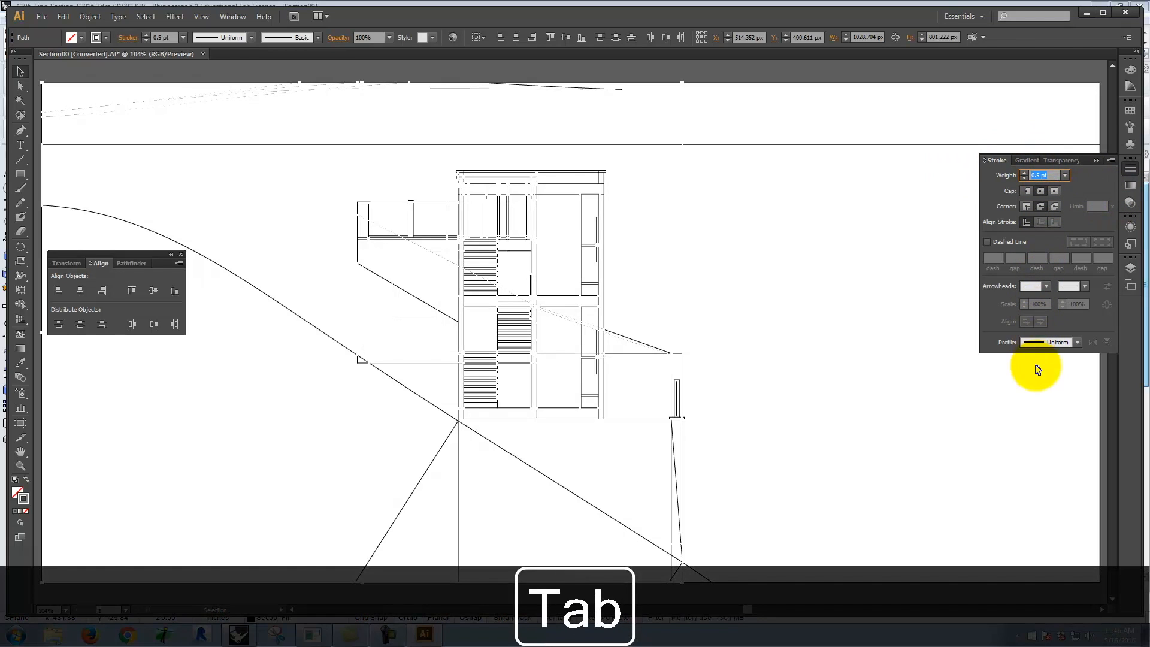
Make the selected hidden lines dashed, with a 2 pt dash and a 1 pt gap.
click(1109, 157)
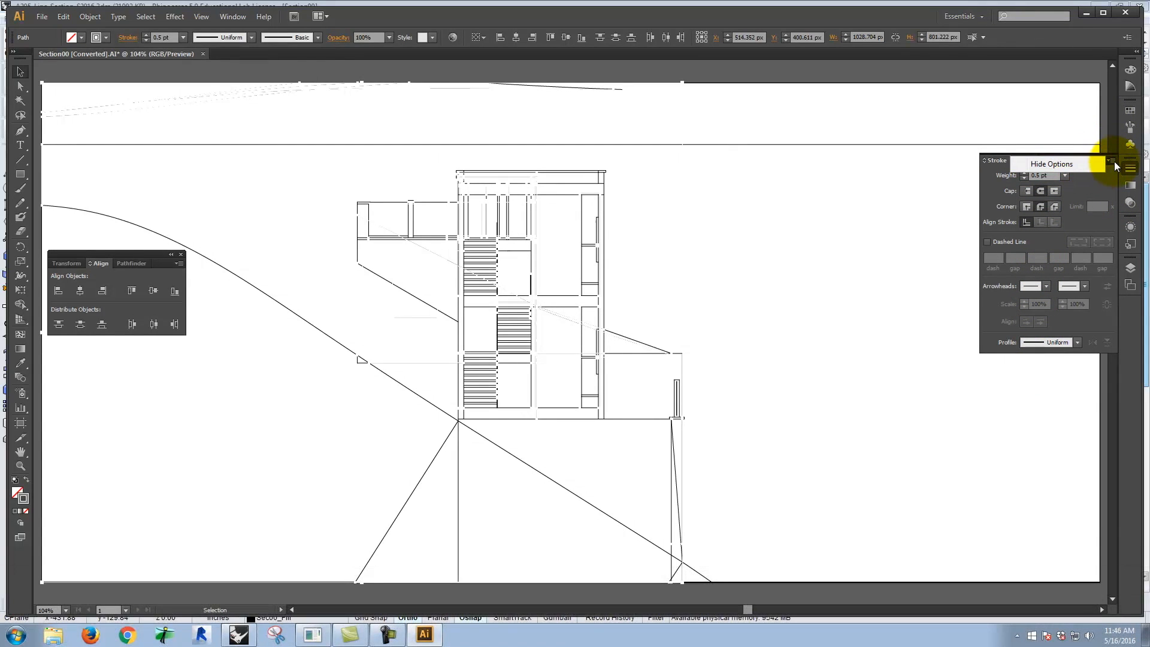
click(1112, 160)
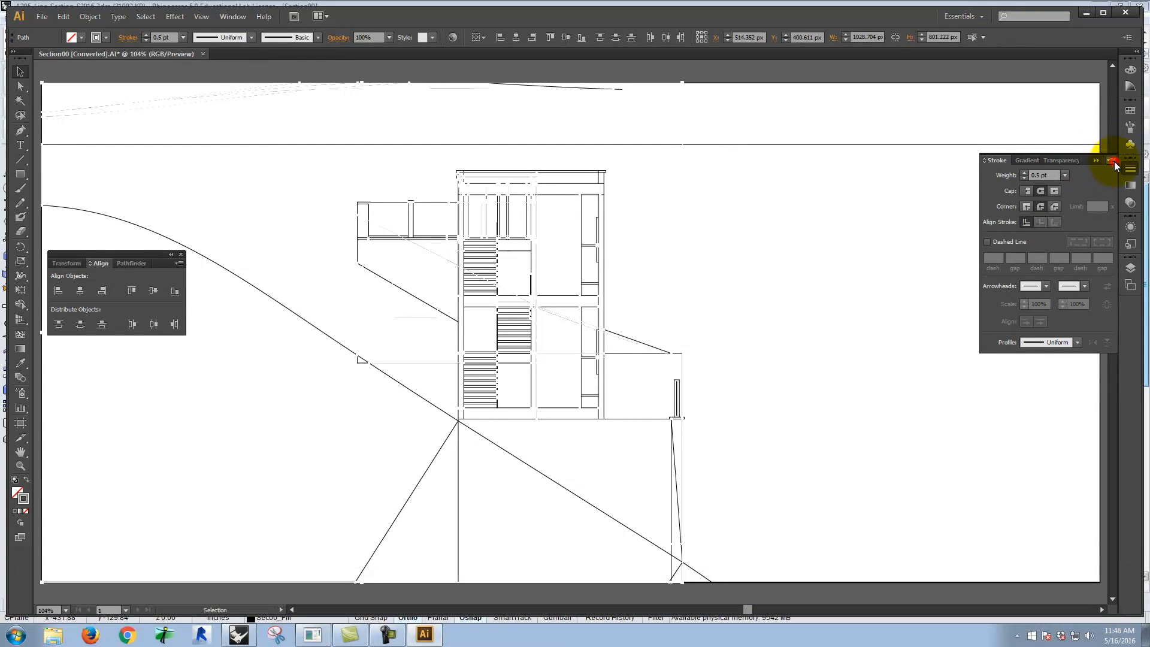
click(985, 242)
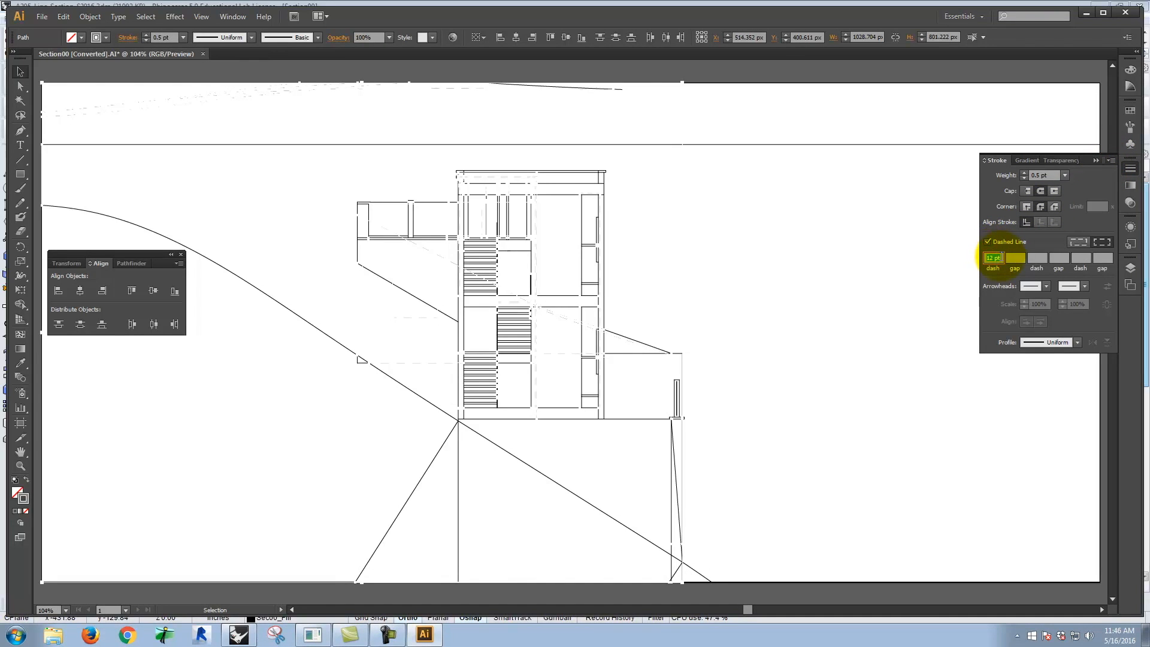
text(2)
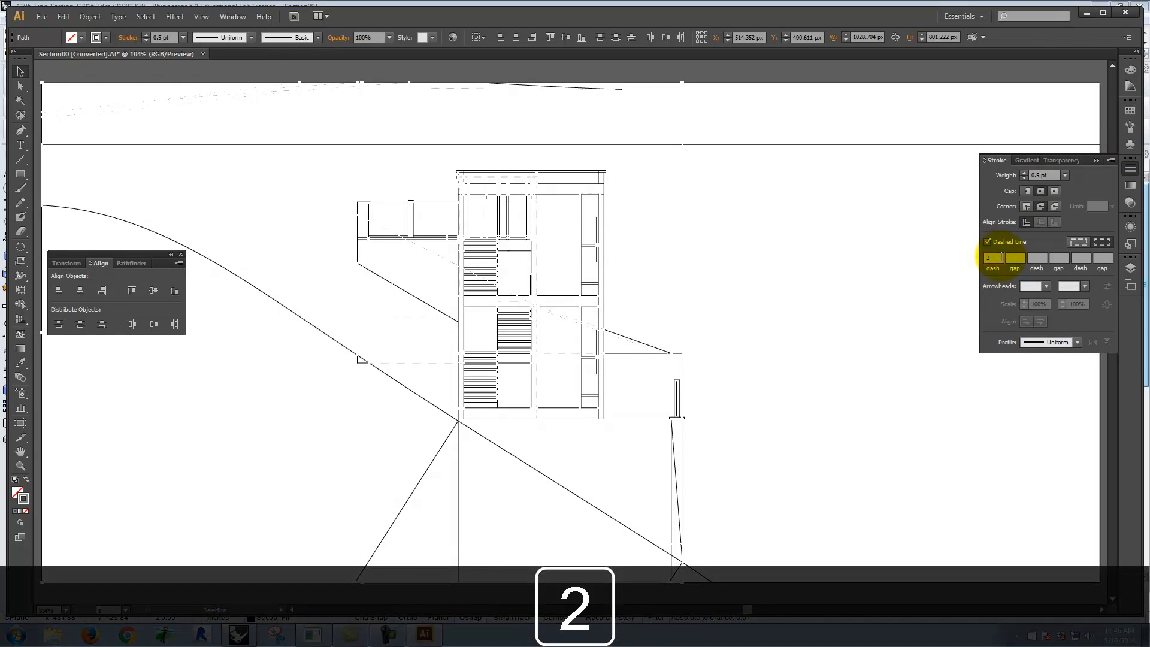
key(Tab)
text(1)
key(Tab)
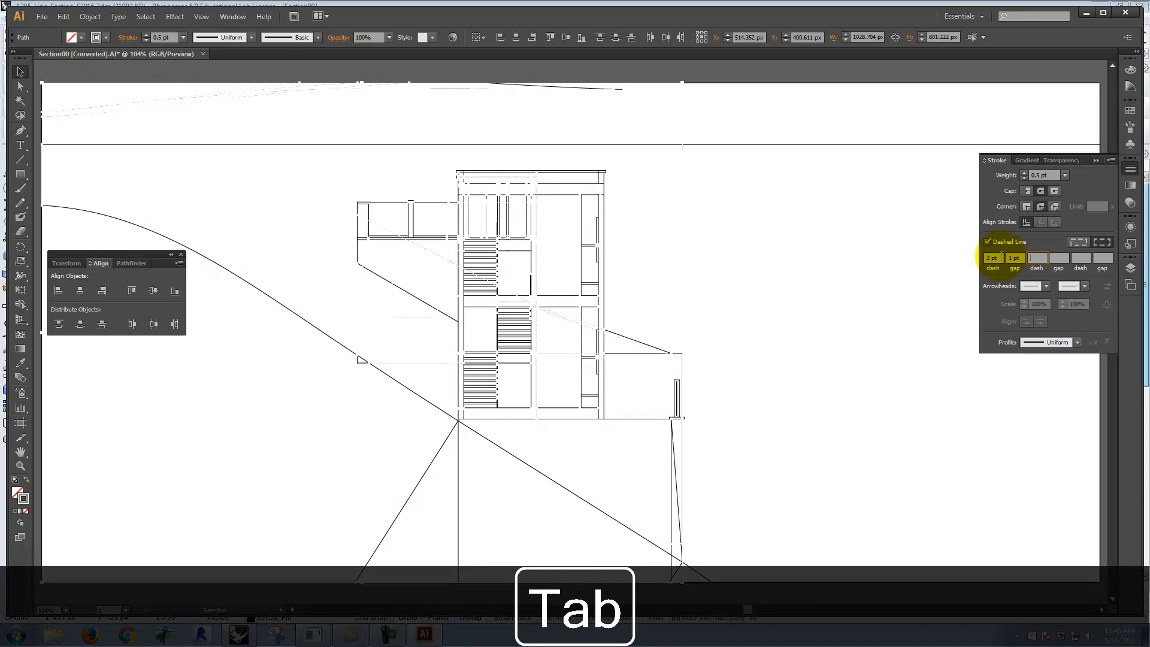
Darken the hidden lines' stroke color to gray 3A3A3A, RGB 58, 58, 58, and deselect them.
double_click(23, 498)
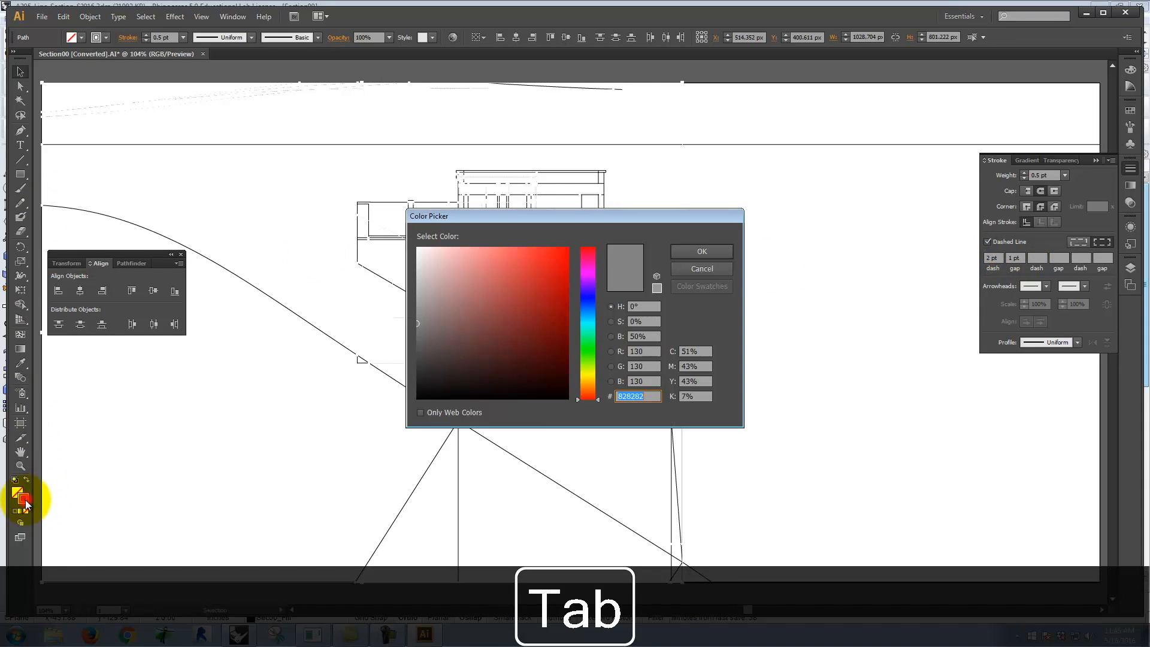
click(416, 363)
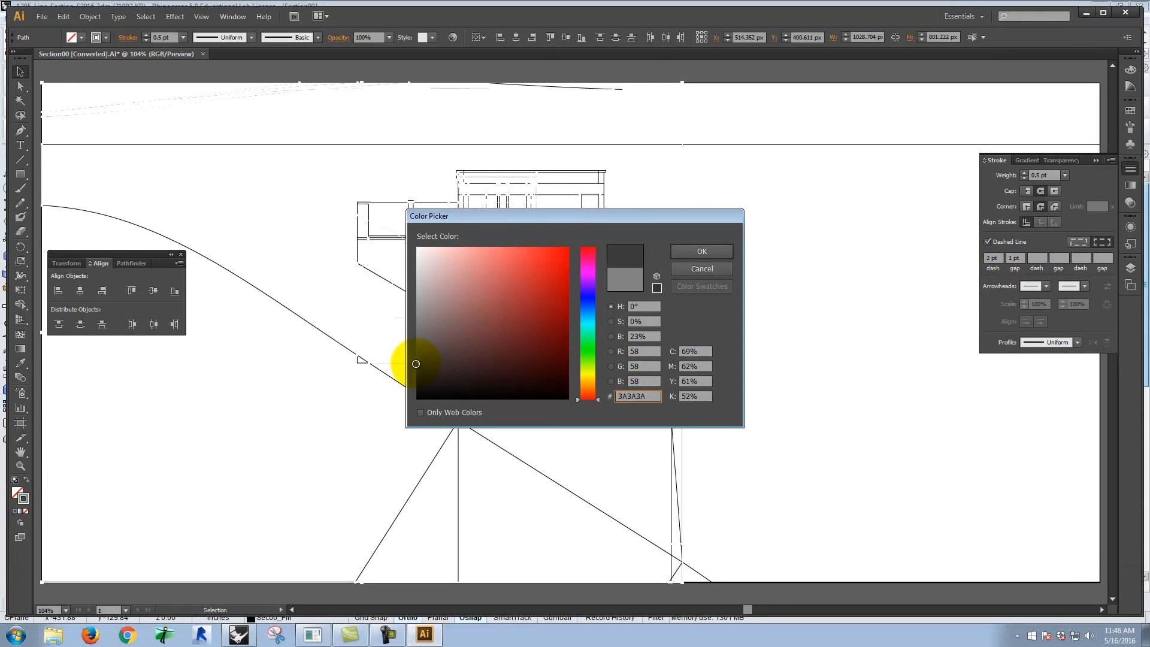
click(700, 251)
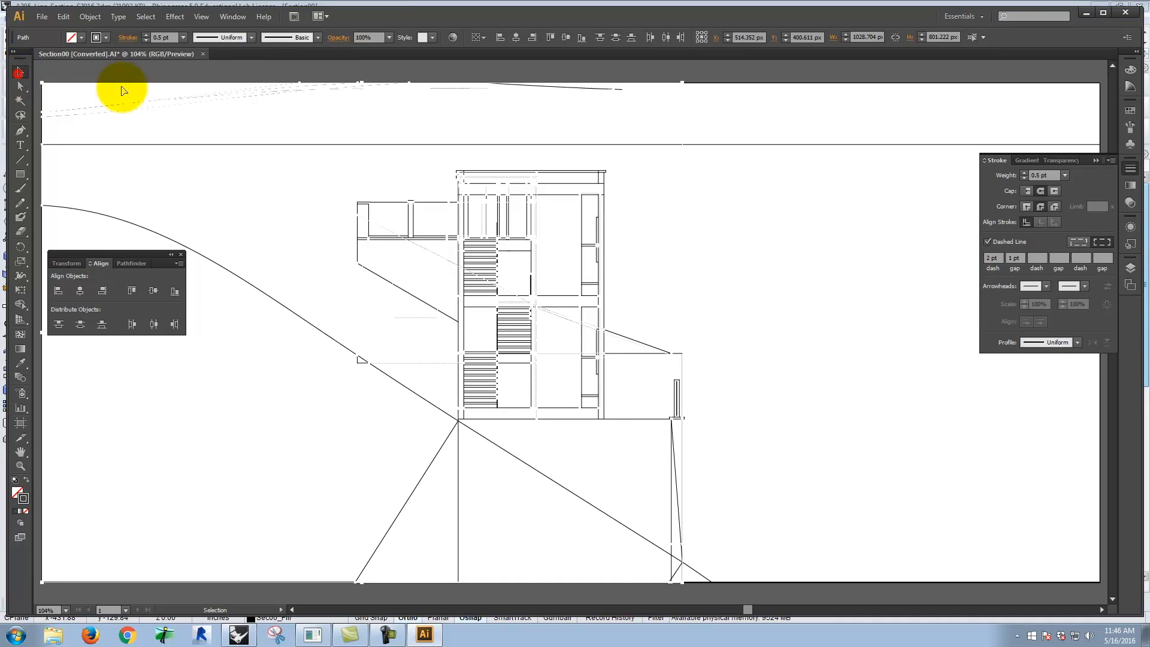
click(752, 247)
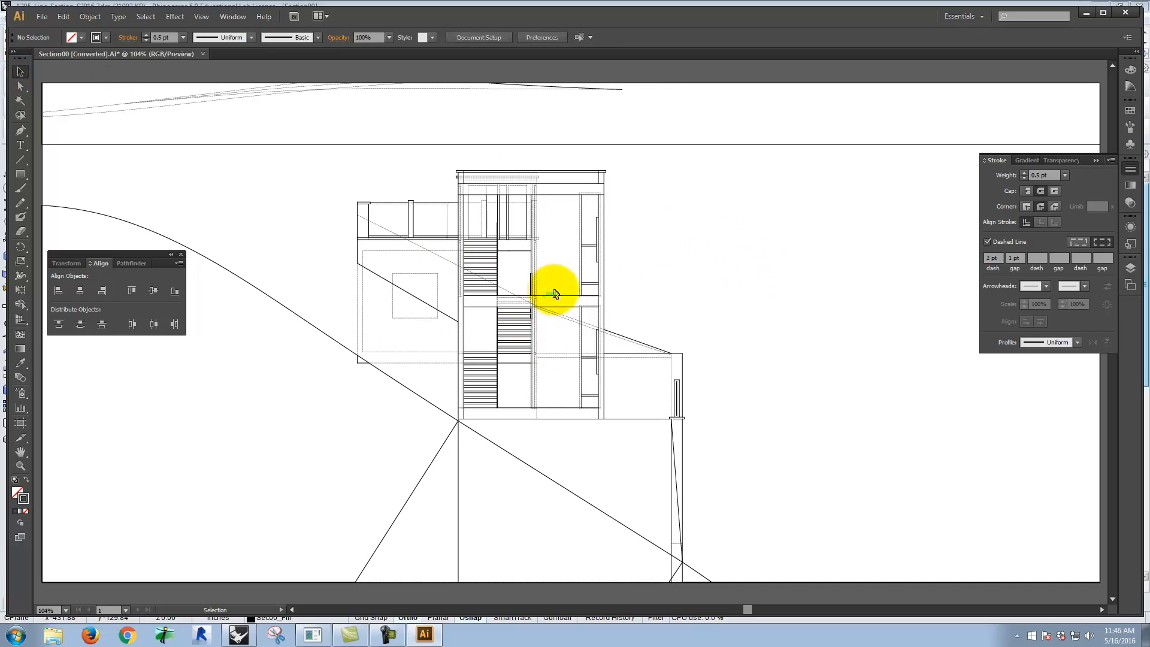
Select all paths on the Make2D visible lines layer, set their stroke weight to 1.5 pt, and deselect them.
click(1096, 161)
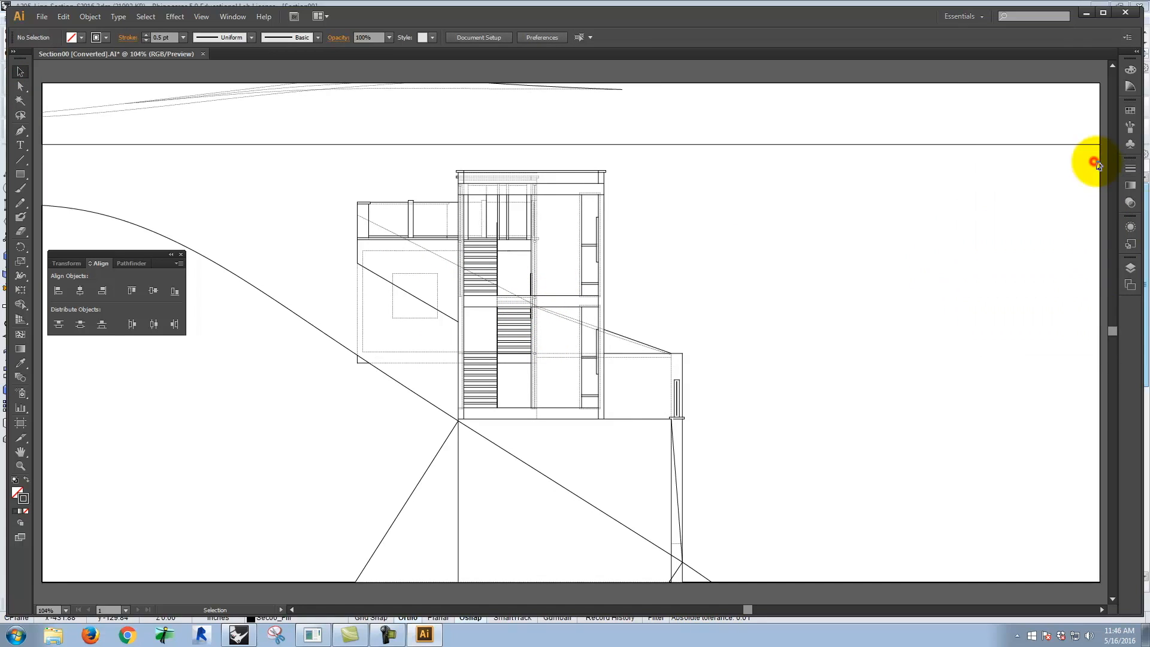
click(1130, 268)
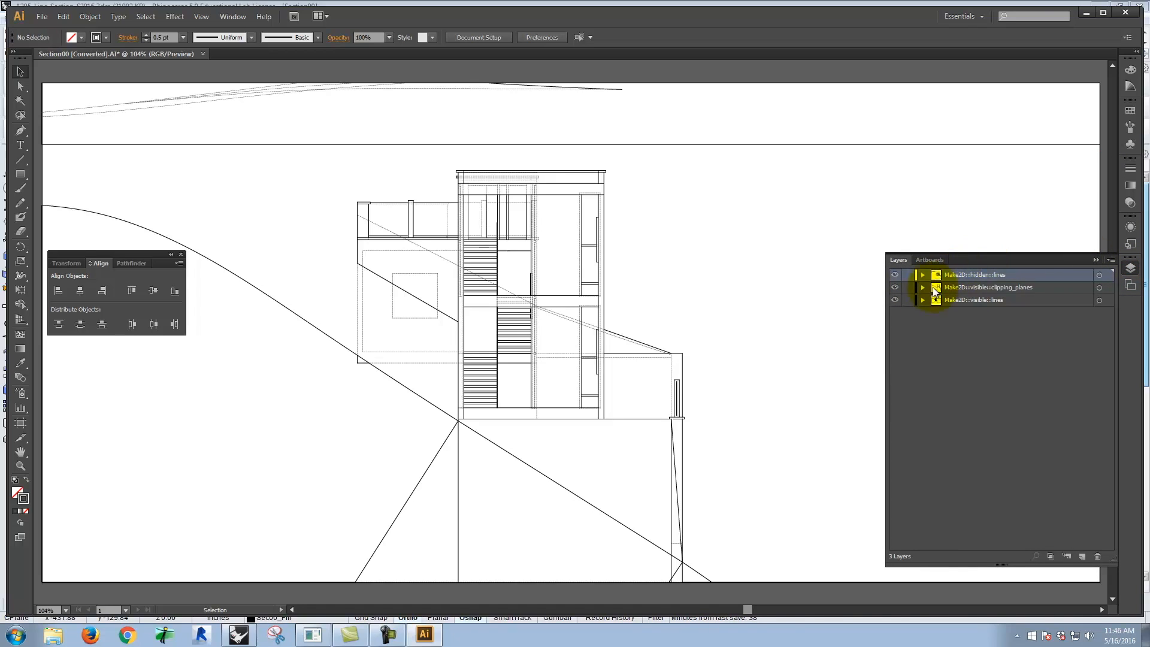
click(979, 287)
click(993, 299)
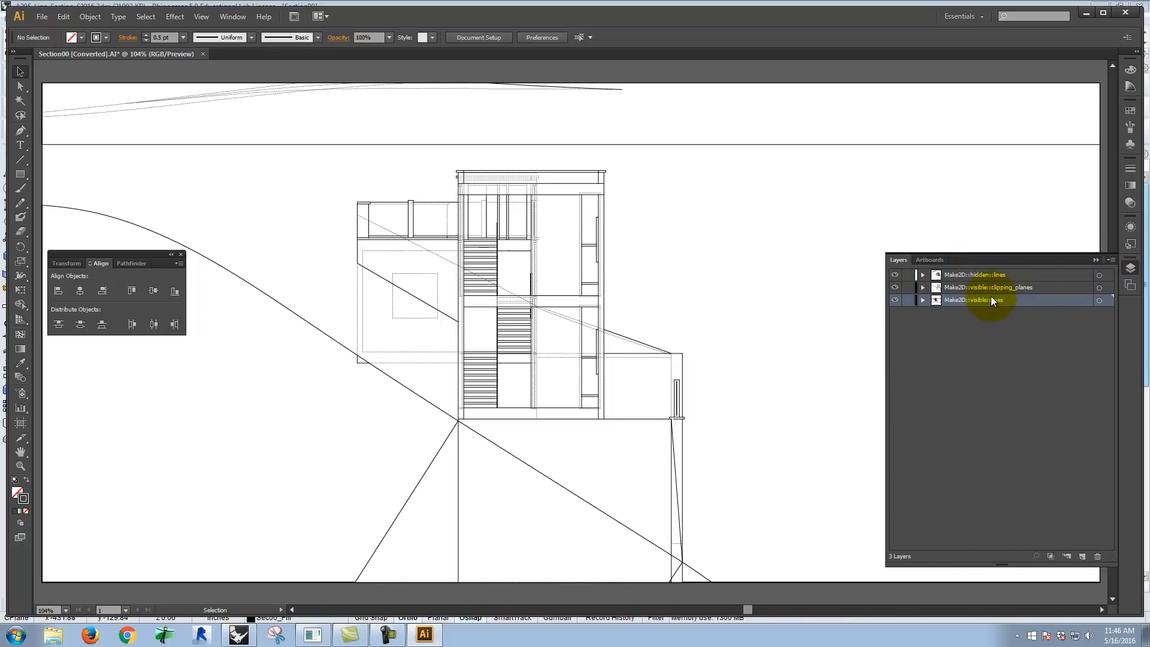
click(1108, 299)
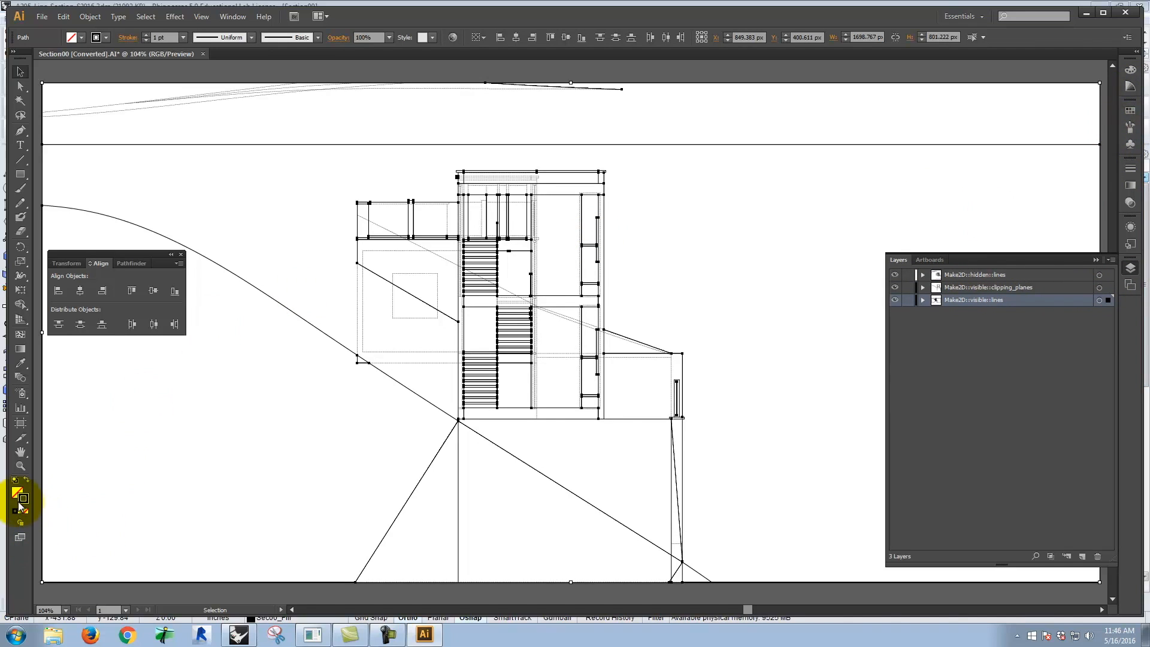
click(1130, 168)
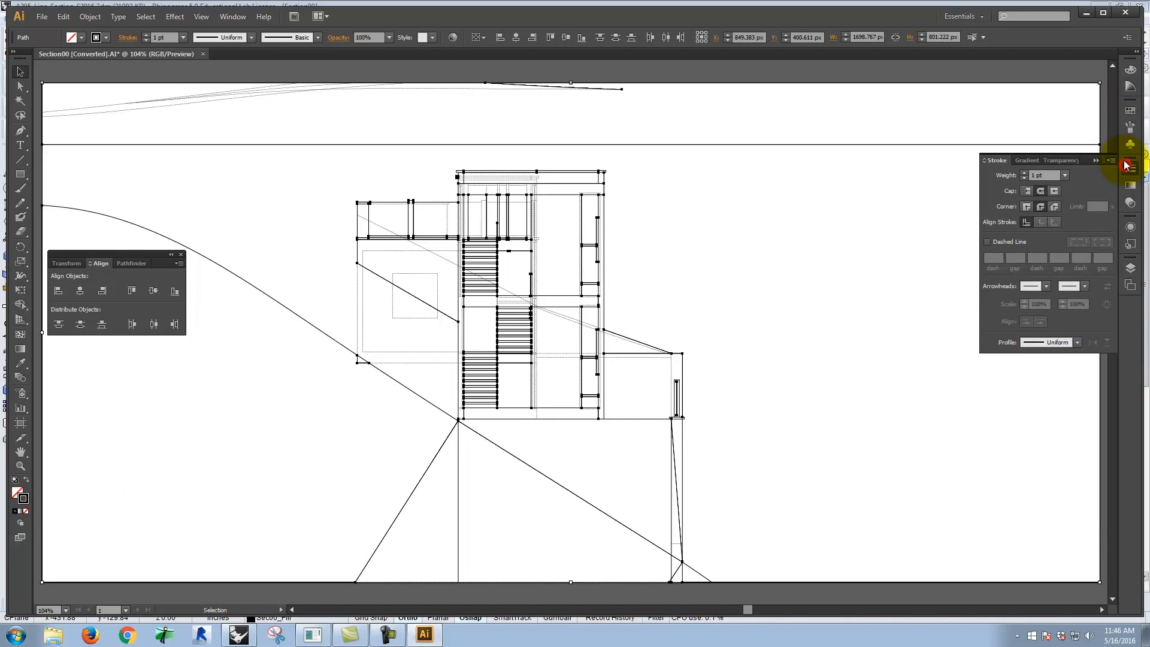
click(1051, 175)
text(0)
key(Delete)
key(BackSpace)
key(Delete)
text(10.5)
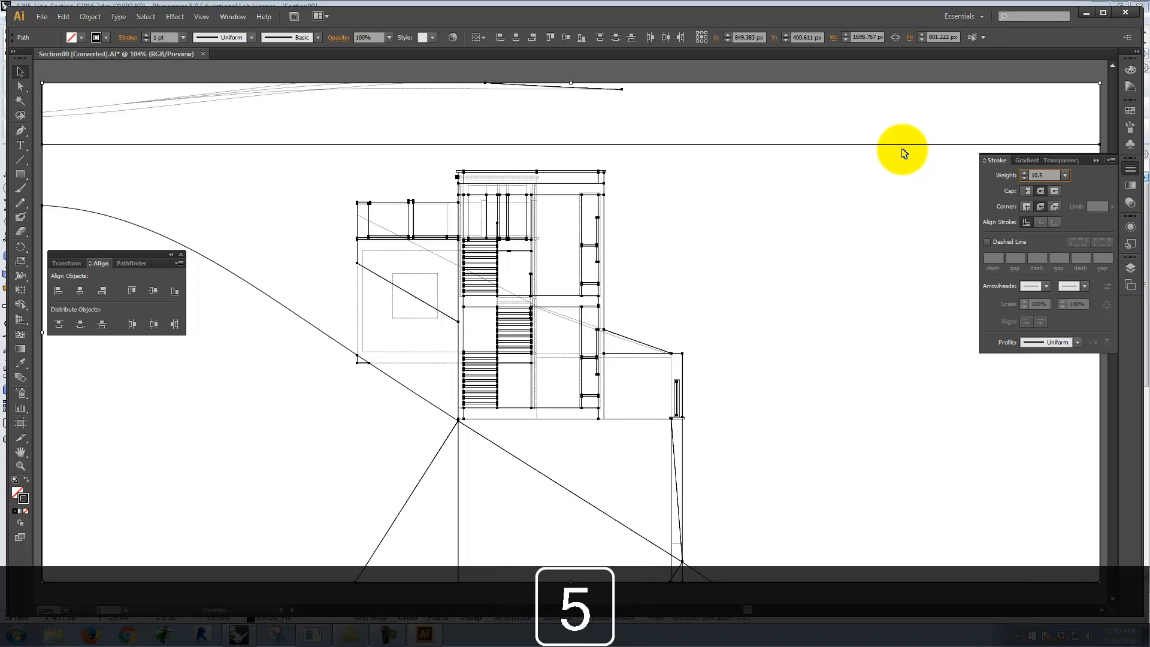
key(BackSpace)
key(BackSpace)
key(BackSpace)
key(Delete)
text(.5)
key(Tab)
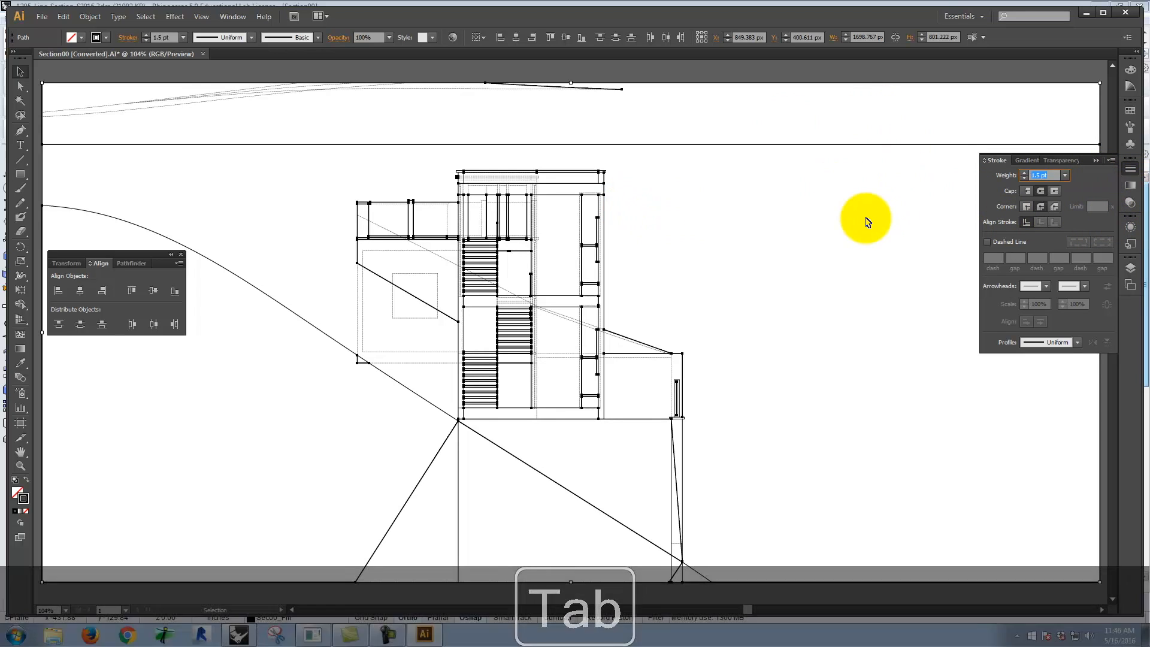
click(866, 222)
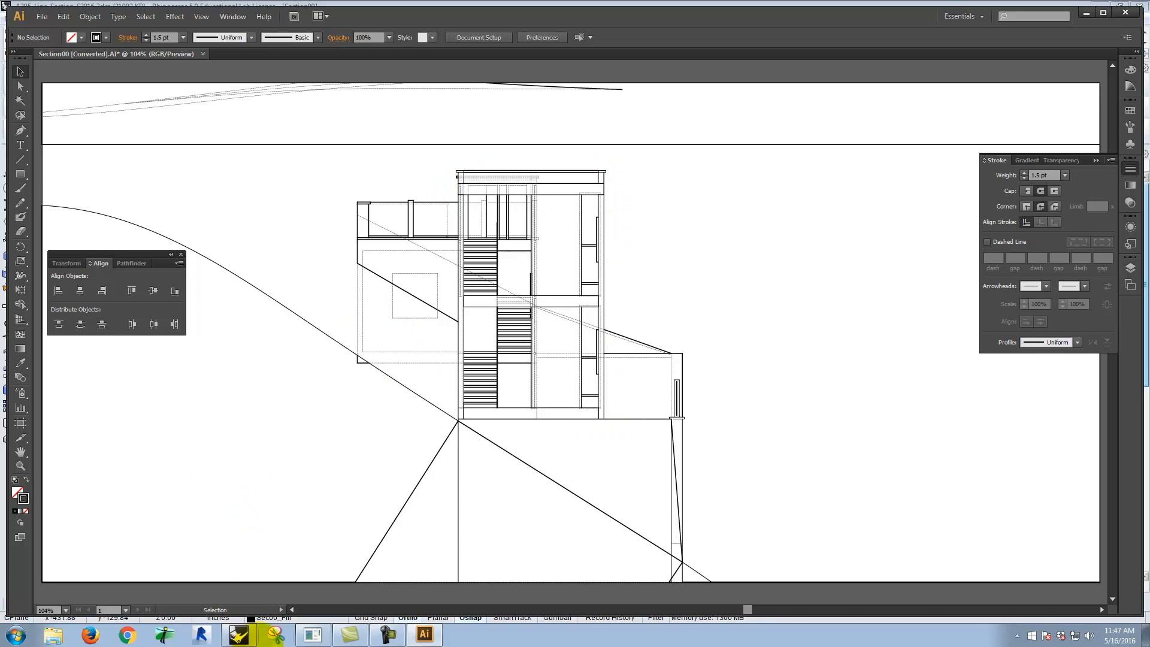
Switch to Rhino, start saving all image channels of the finished V-Ray render, and browse to Dropbox > A136 Exercises > Ex230 on Bluestone.
click(239, 636)
click(410, 303)
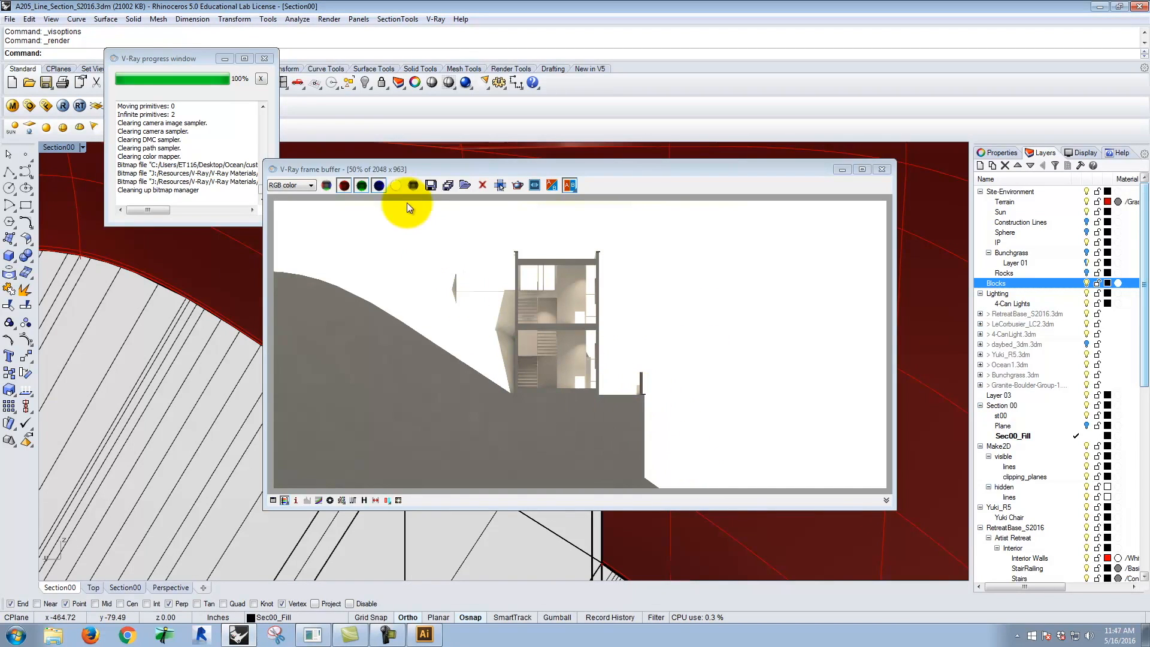
click(444, 182)
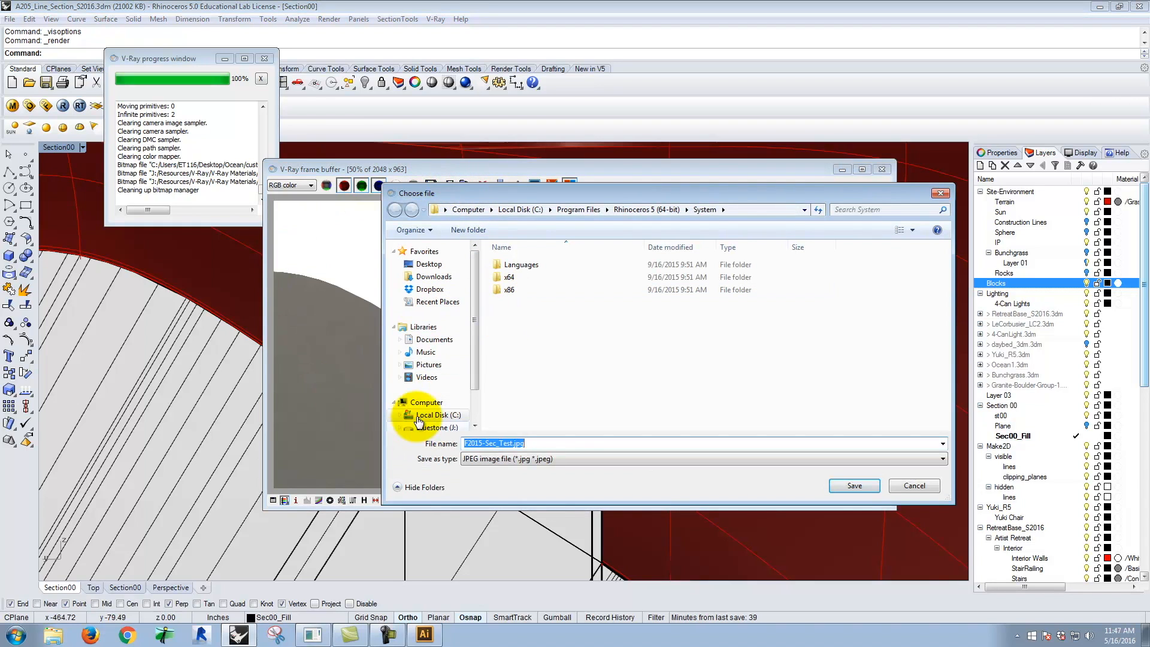
click(436, 427)
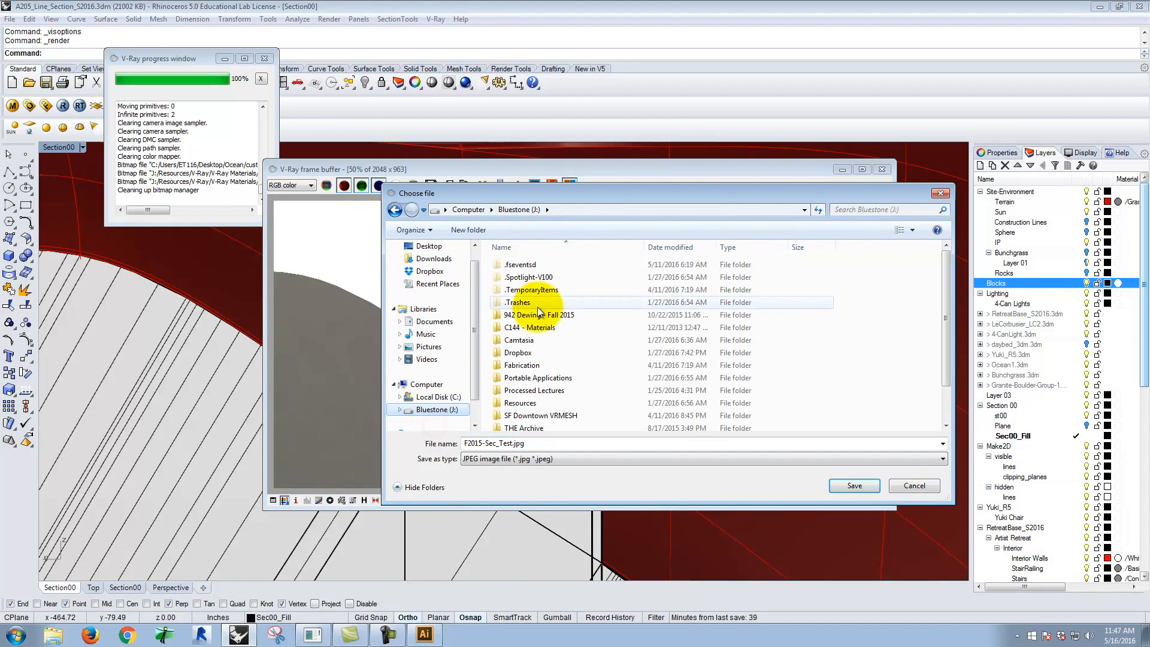
double_click(531, 402)
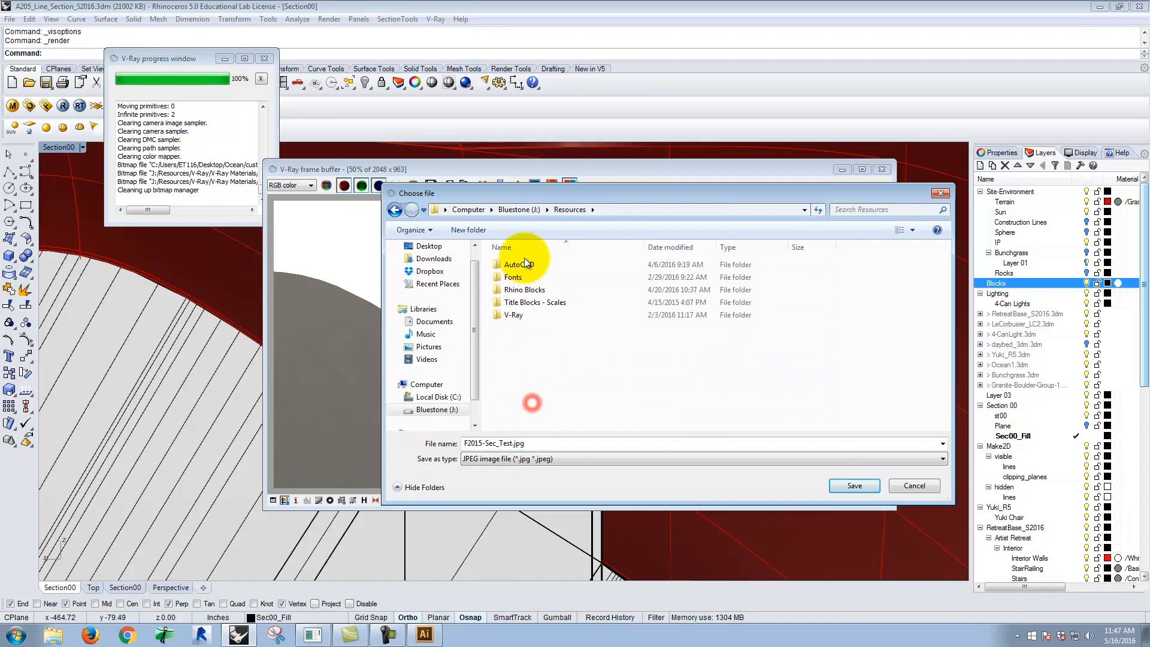
click(395, 209)
double_click(518, 354)
double_click(527, 288)
scroll(529, 300, down, 3)
double_click(512, 395)
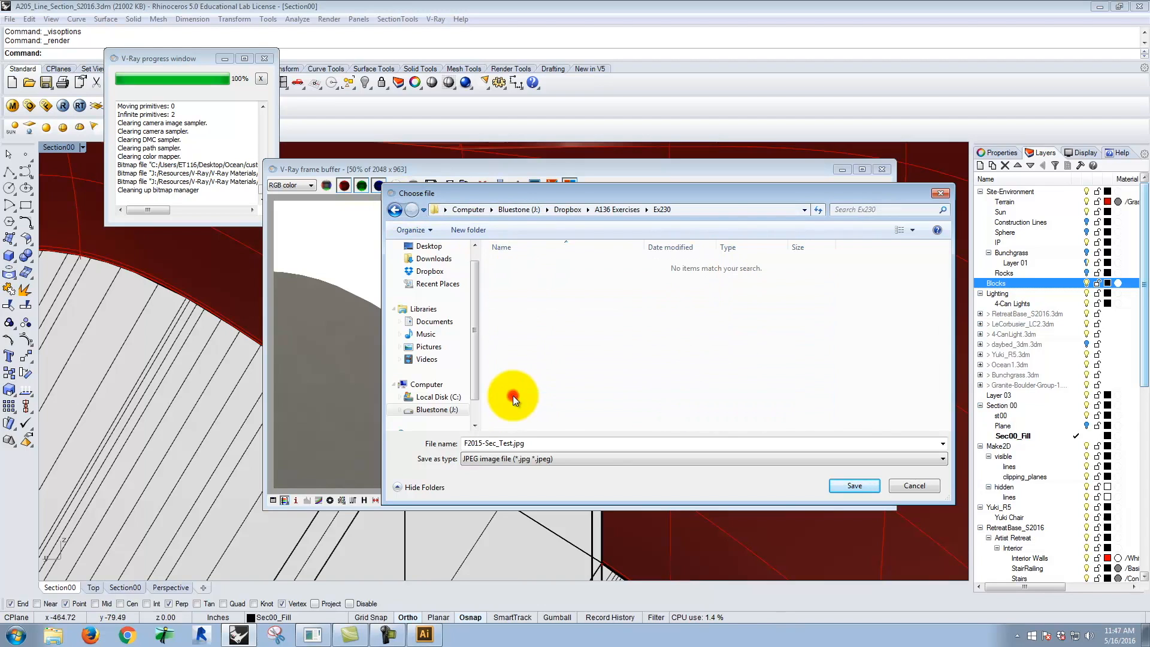
Name the render file Section00-S2016.jpg and save it as a JPEG.
double_click(512, 443)
drag(511, 443, 321, 402)
text(Section)
text(00-)
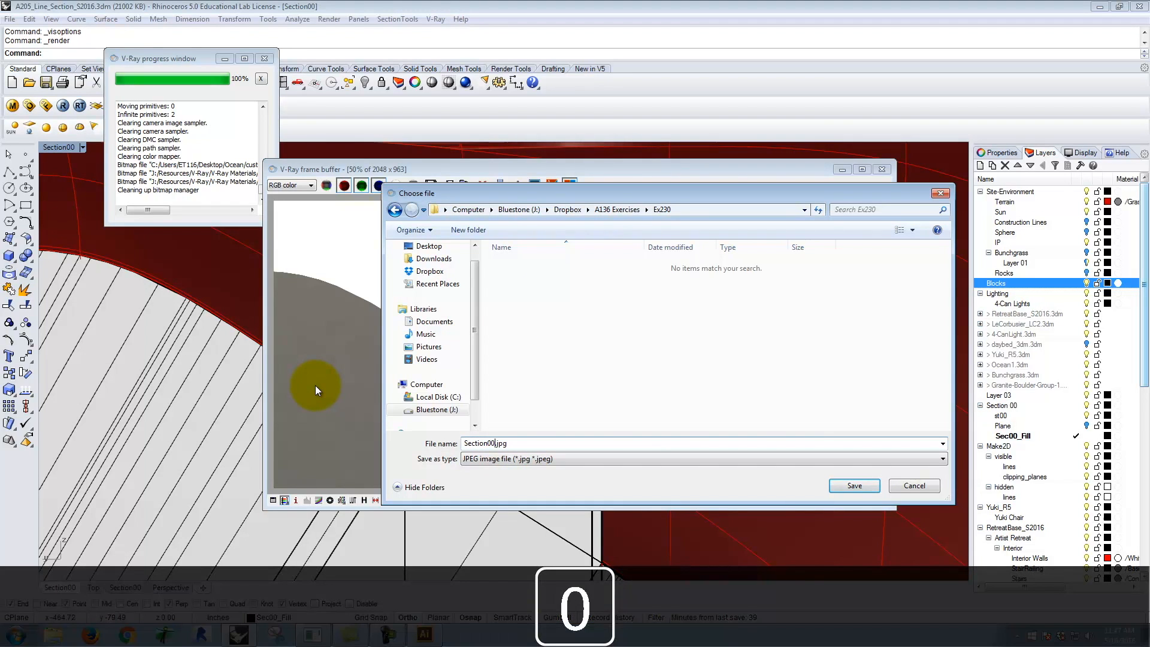
text(S2016)
click(856, 486)
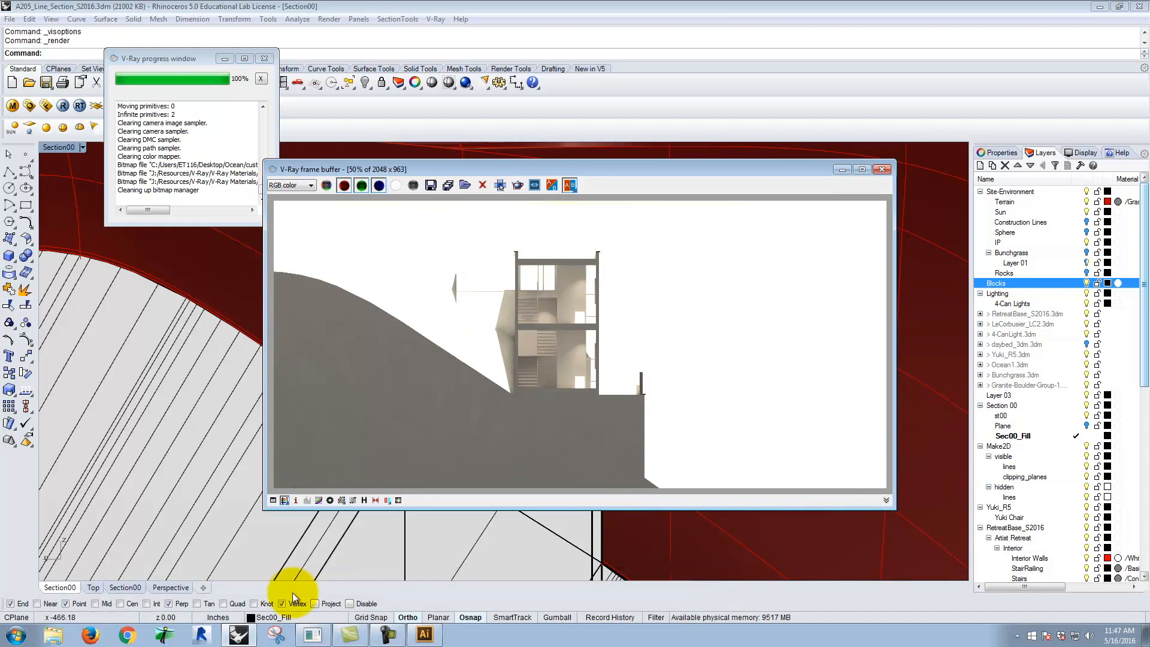
Switch to Illustrator and place Section00-S2016.jpg from the Ex230 folder into the line drawing.
click(424, 634)
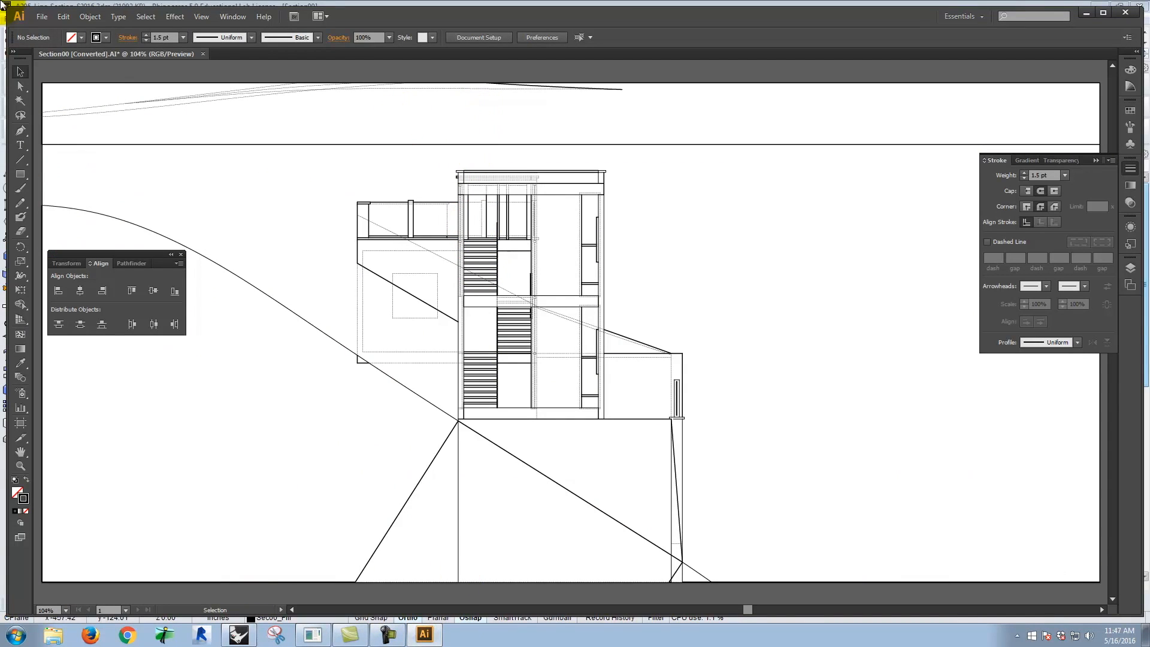
click(43, 16)
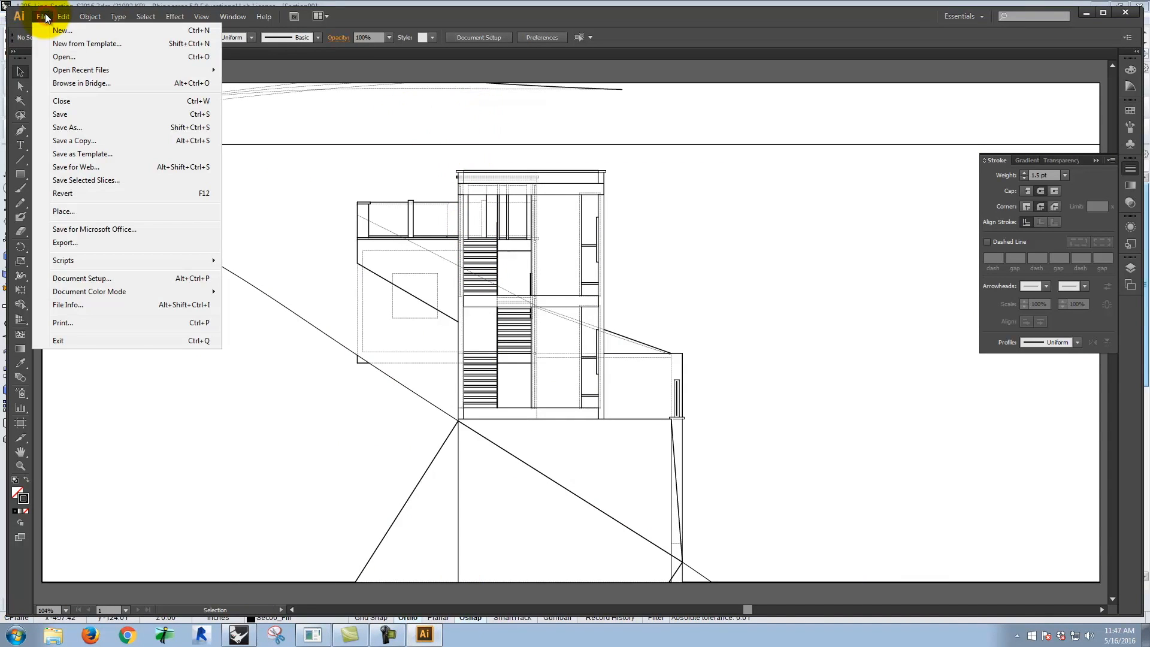
click(82, 212)
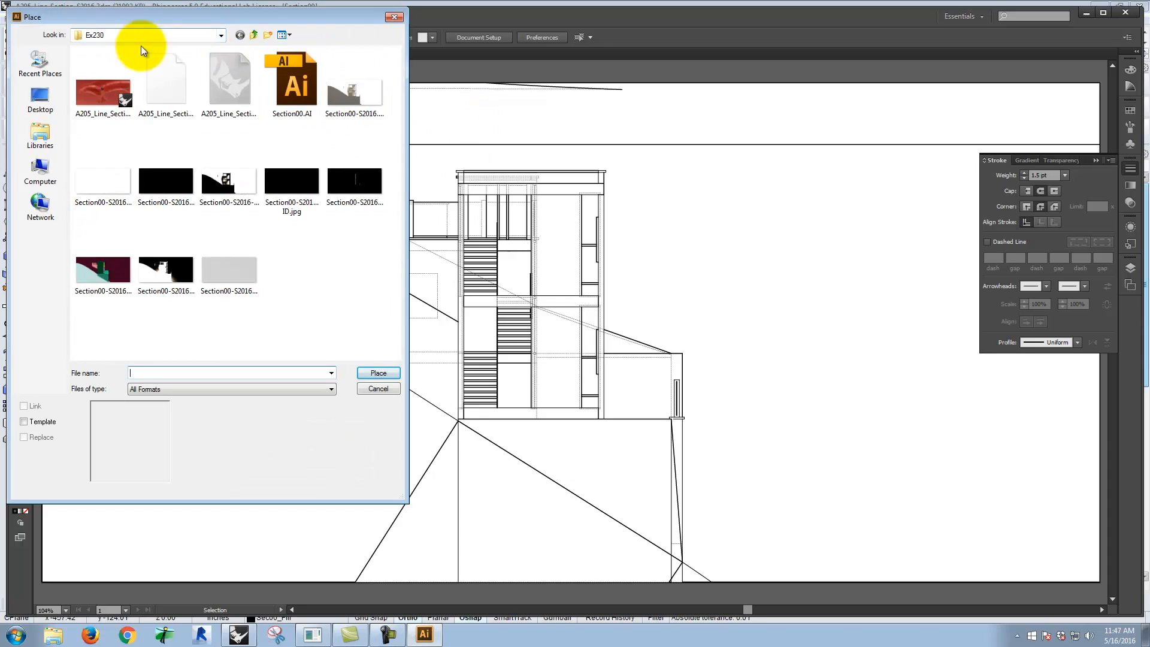
click(354, 90)
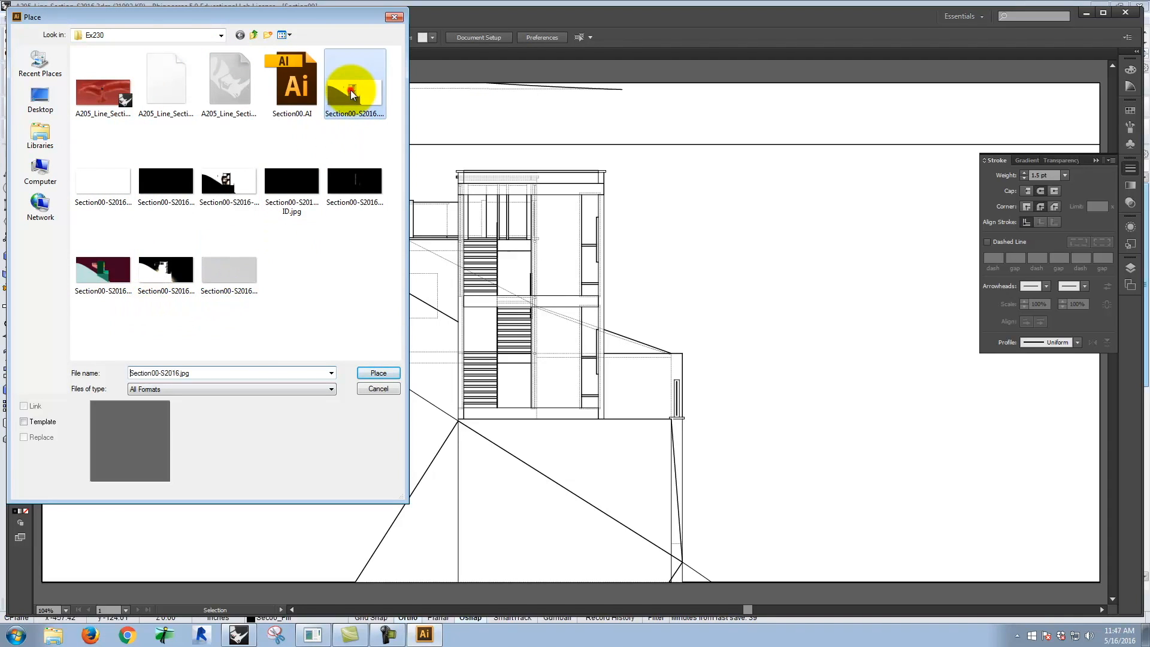
click(377, 374)
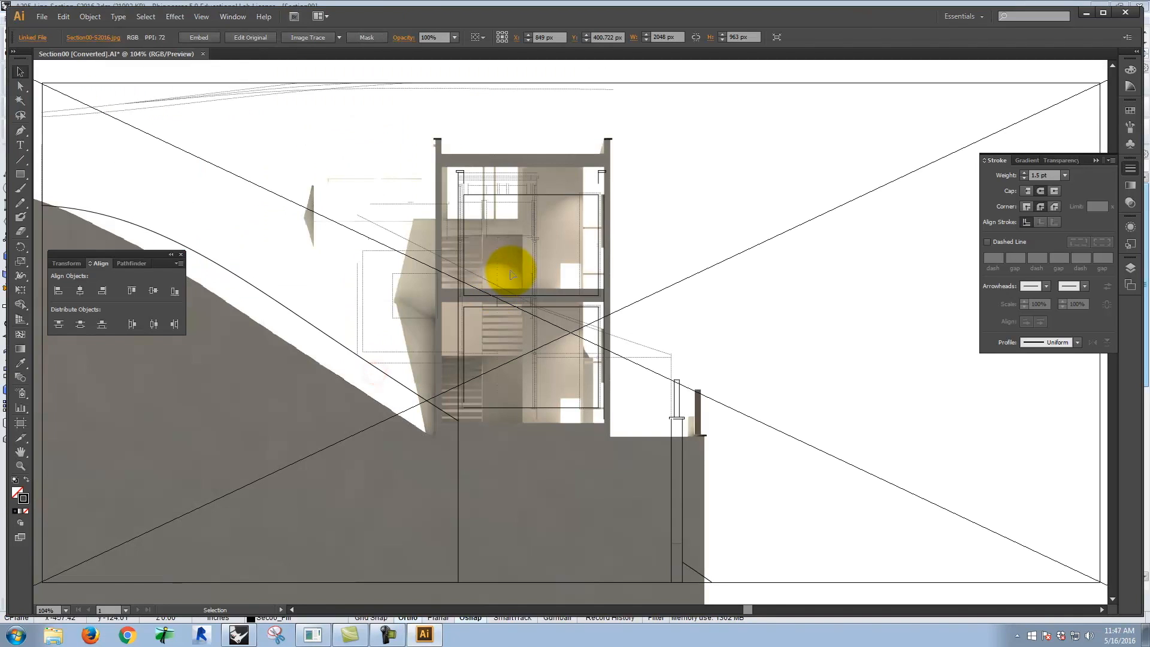
Scale the placed render with Free Transform to match the artboard rectangle, about 1700 by 799 px.
key(ctrl+minus)
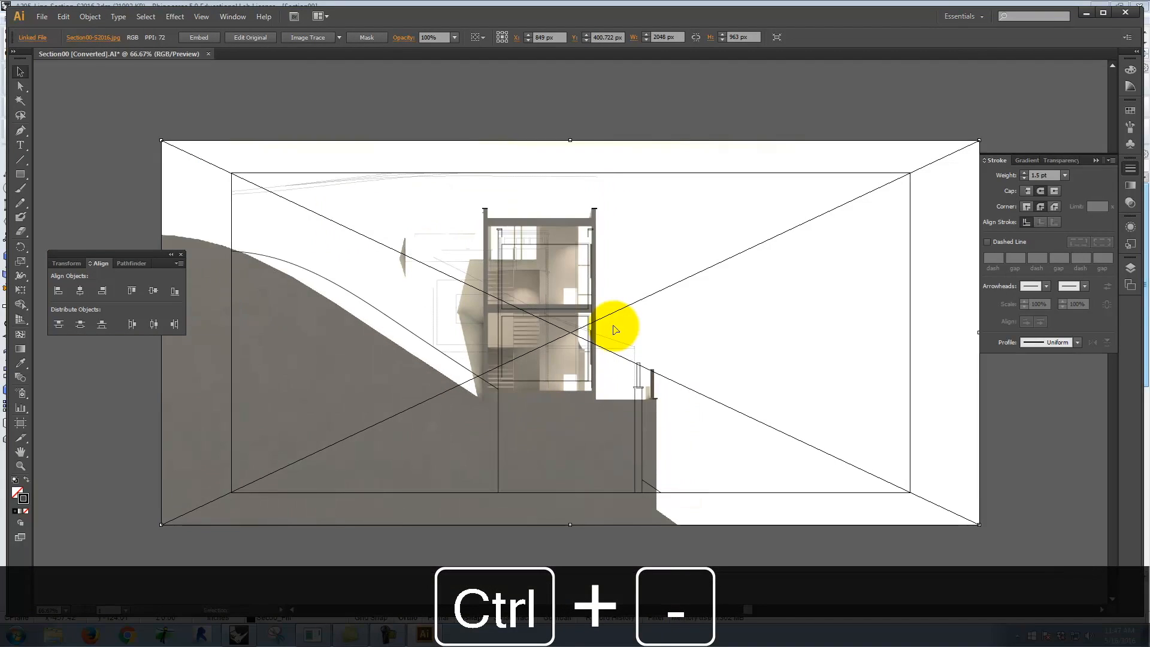
click(20, 289)
drag(163, 142, 231, 173)
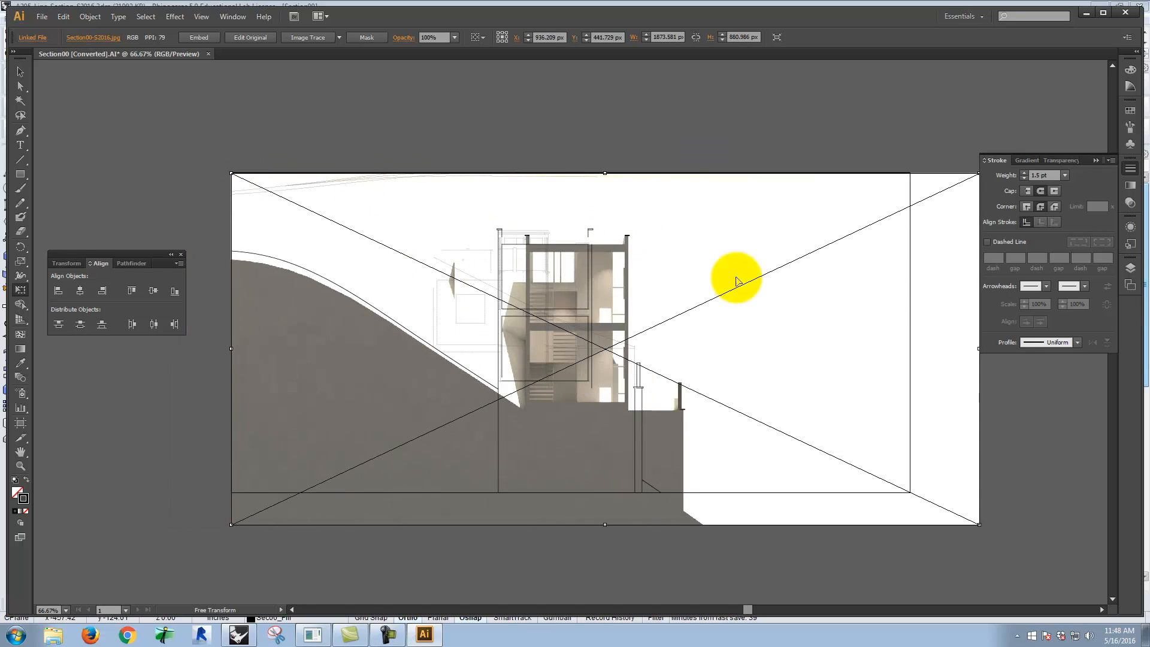
drag(978, 524, 910, 493)
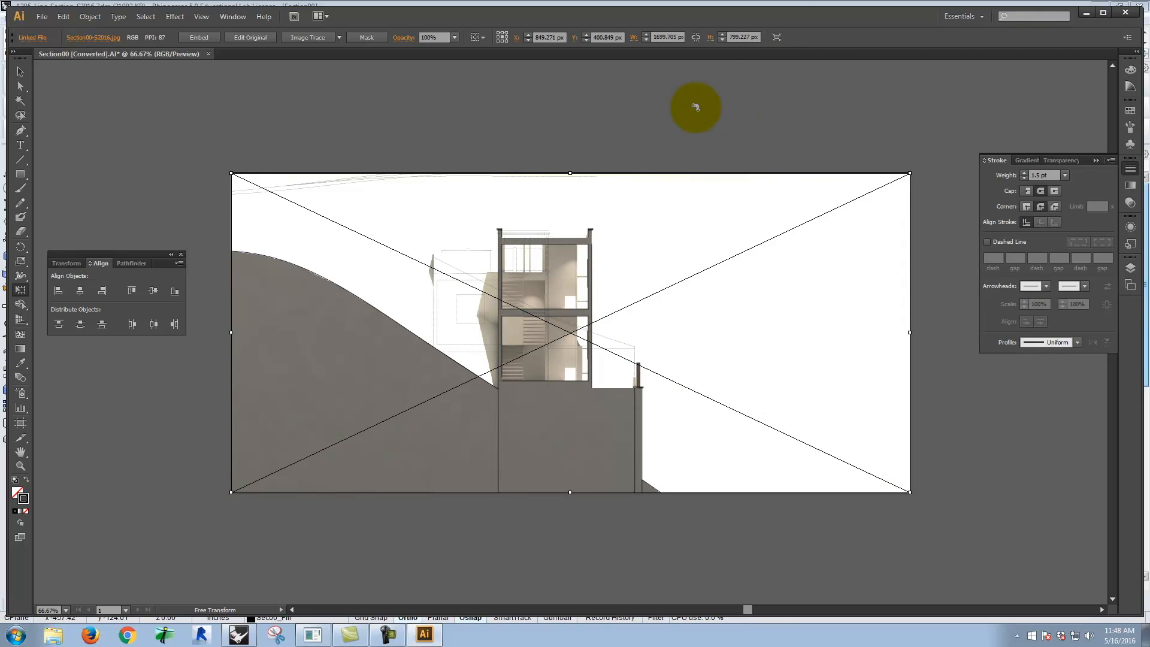
Deselect the placed render and move the Make2D::visible::lines layer to the top of the layer stack.
click(20, 83)
click(19, 71)
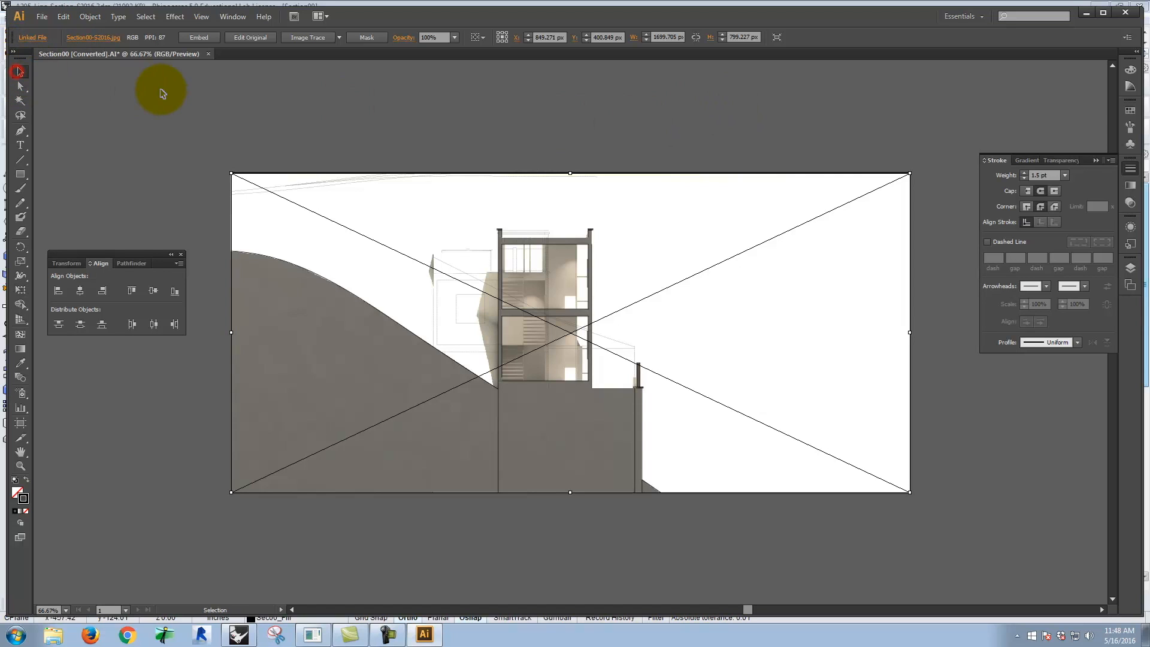
click(160, 90)
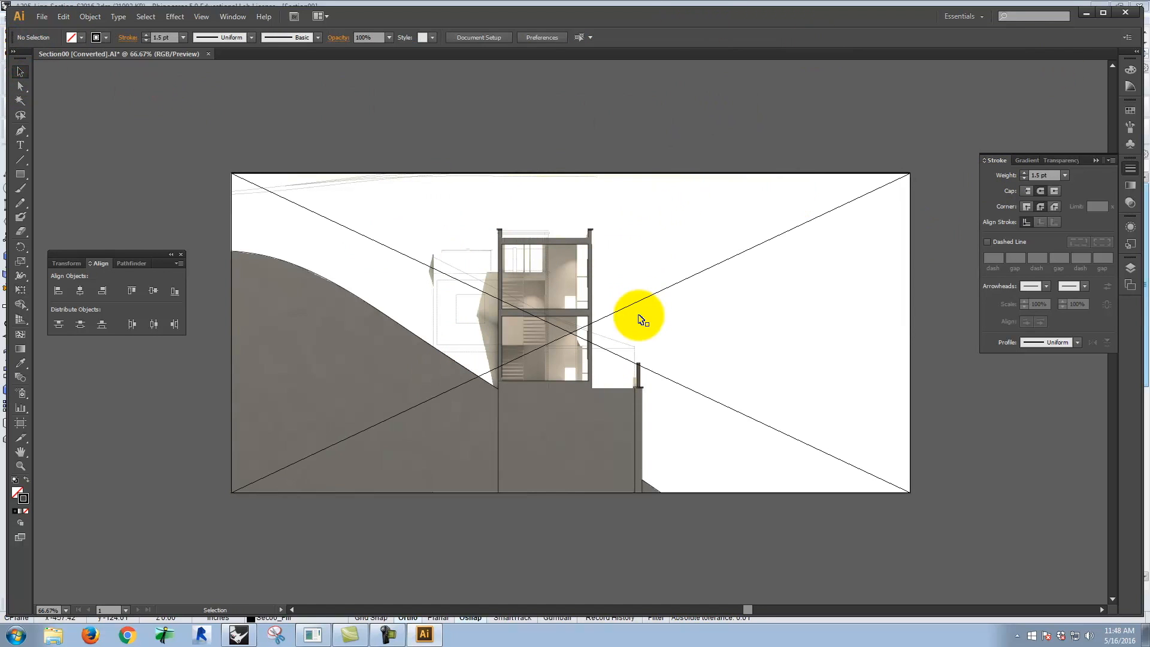
key(ctrl+0)
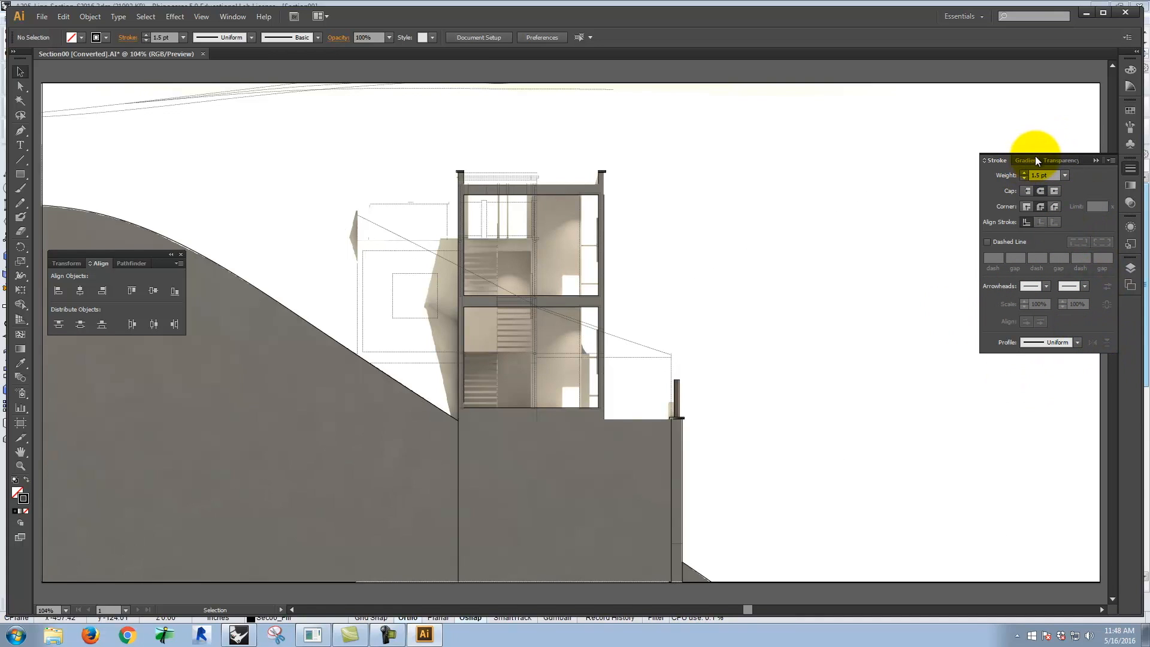
click(1131, 267)
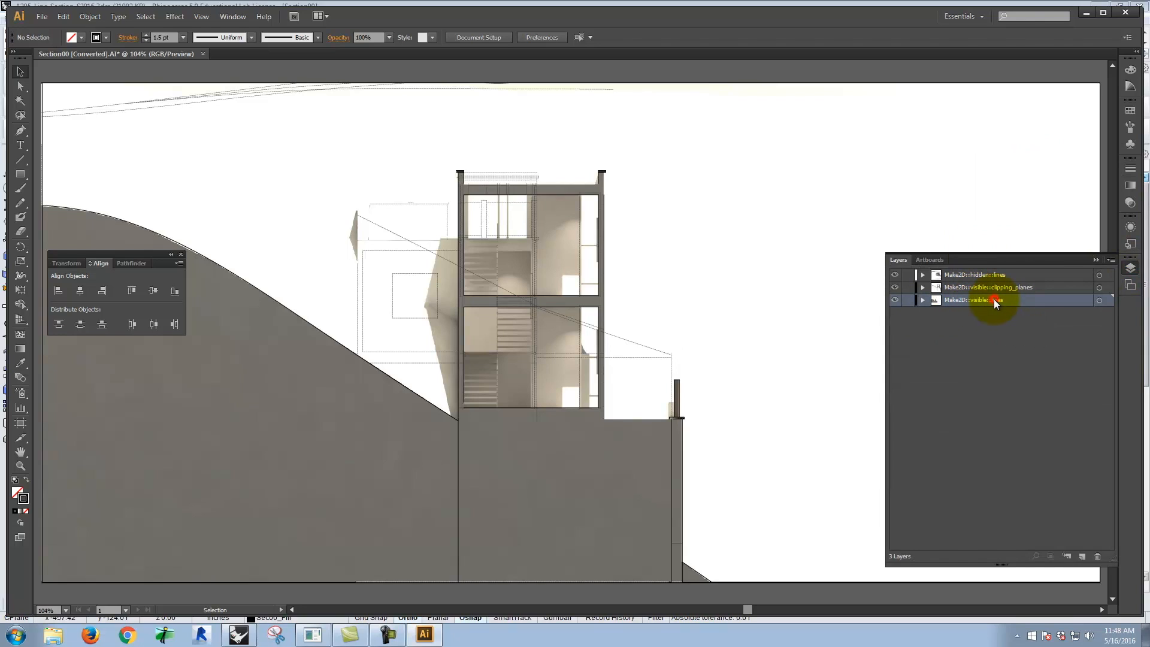
drag(1055, 297, 1054, 268)
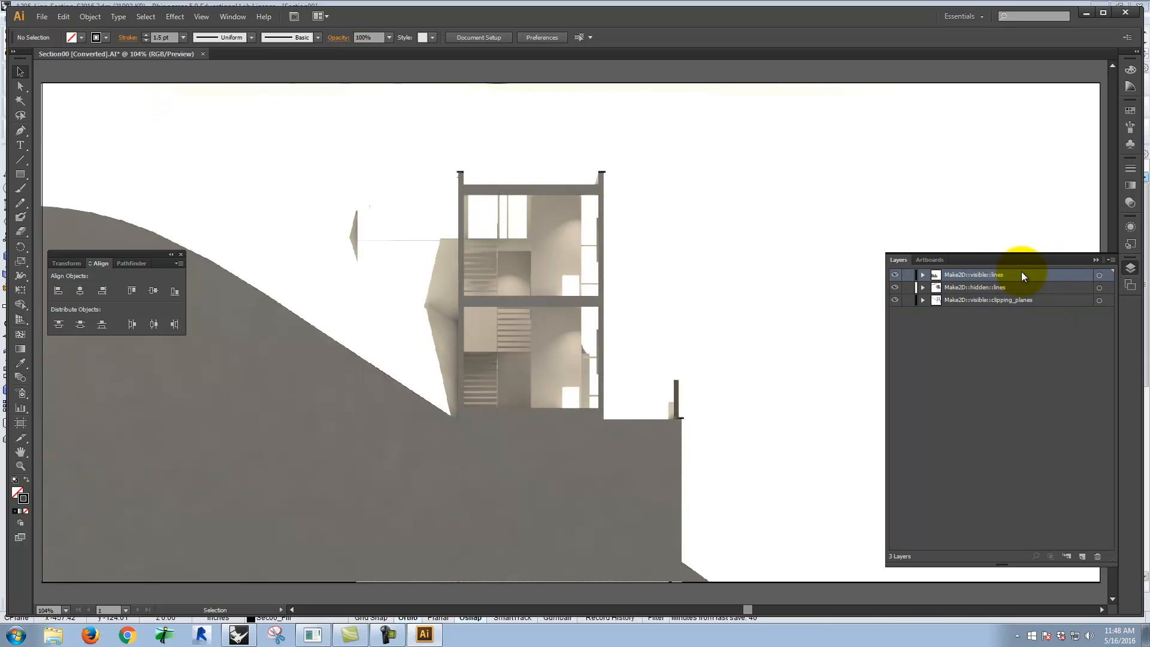
Move the placed render onto a new layer, place that layer beneath all the linework layers, and deselect it.
click(722, 276)
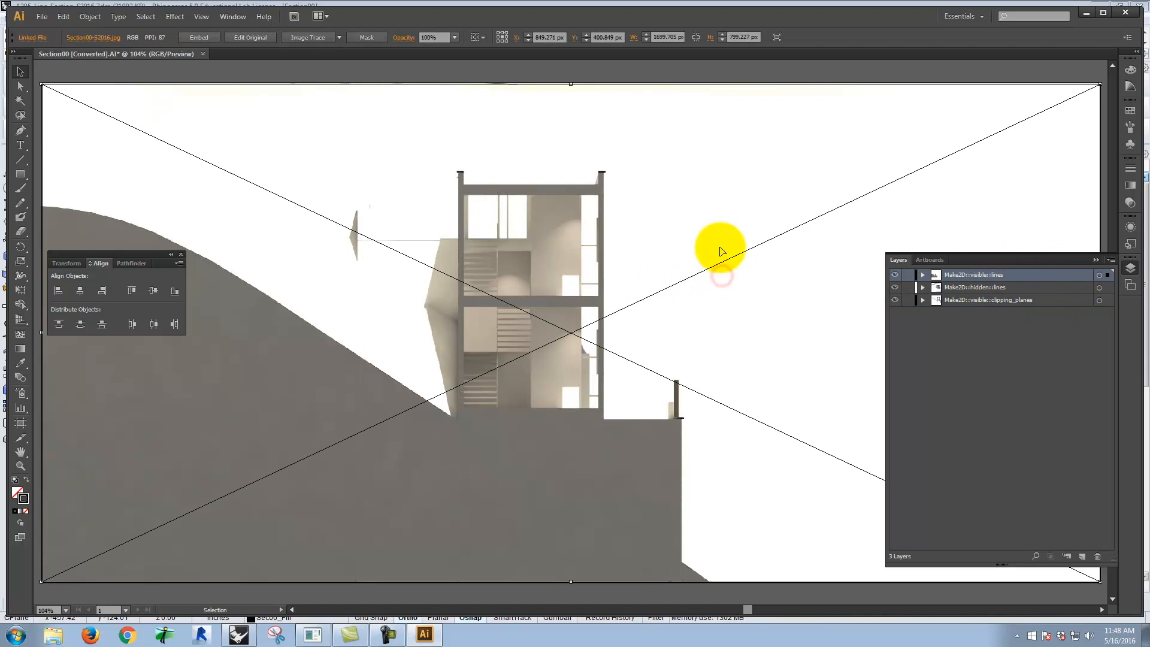
click(1082, 557)
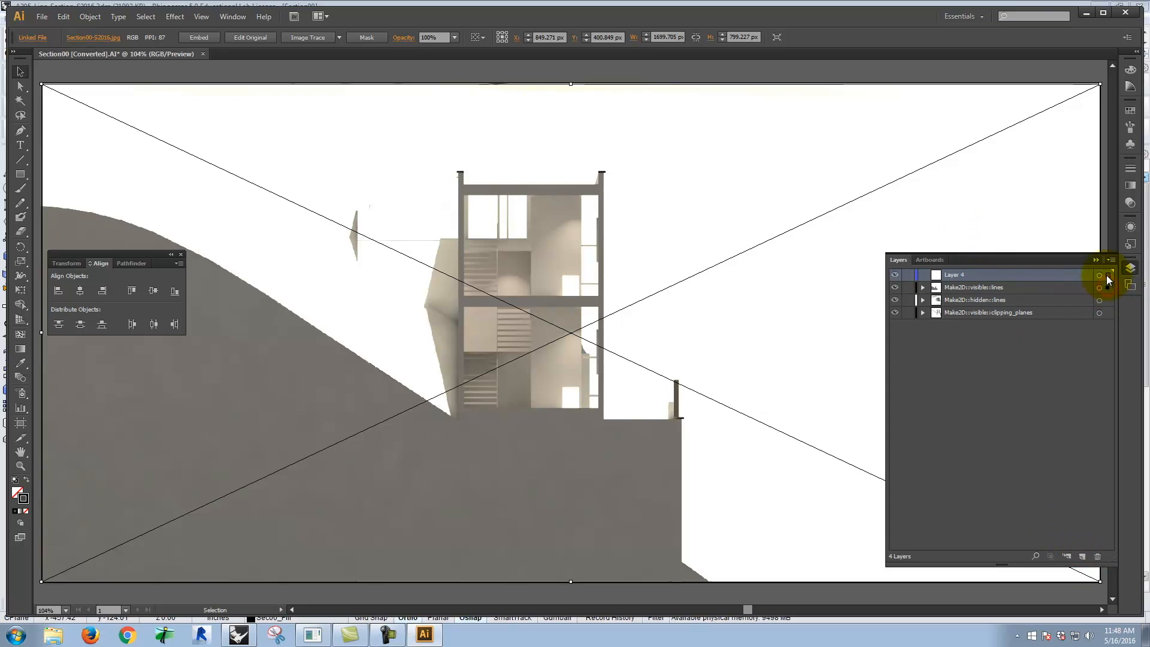
drag(1107, 274, 1107, 275)
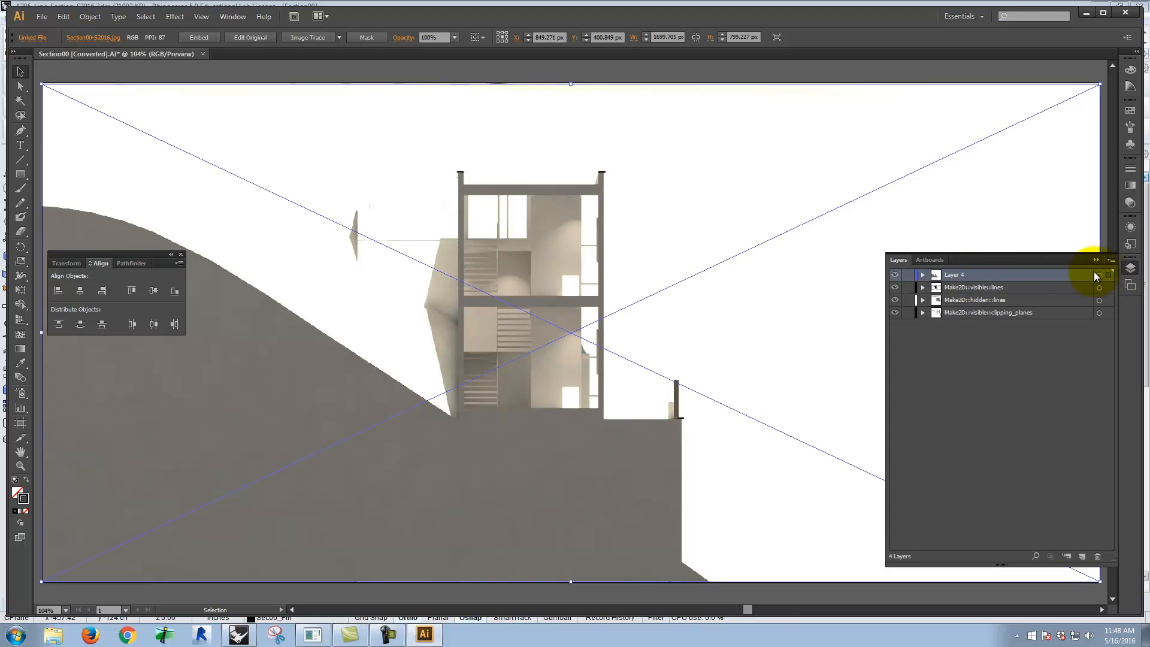
drag(976, 277, 980, 331)
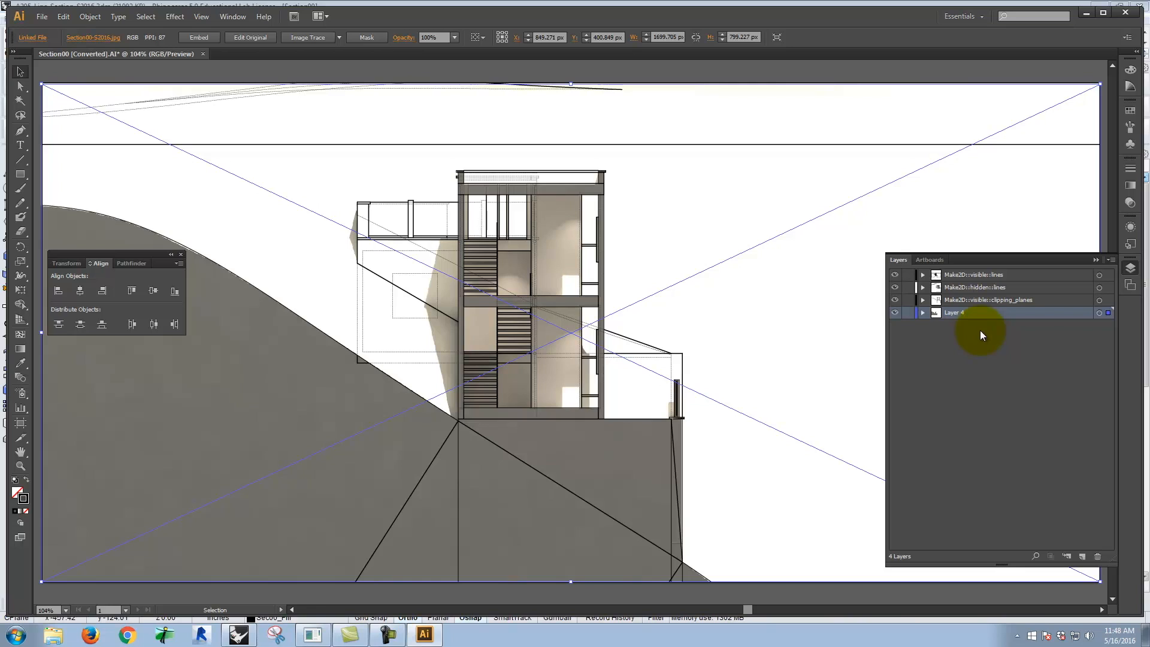
click(702, 209)
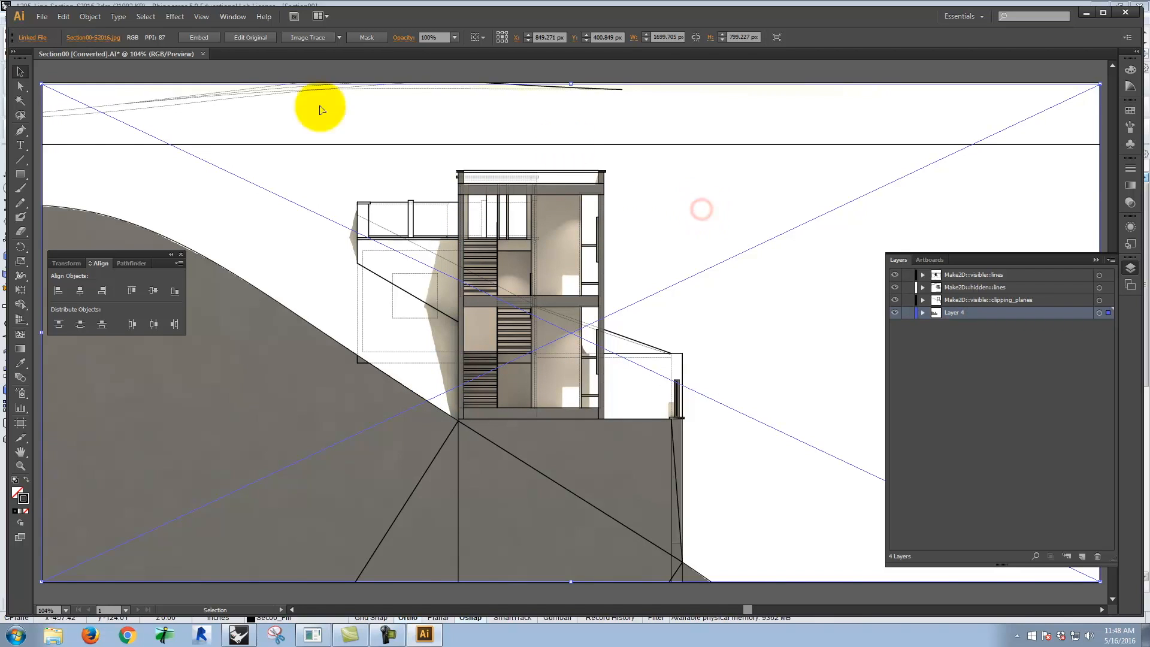
click(56, 69)
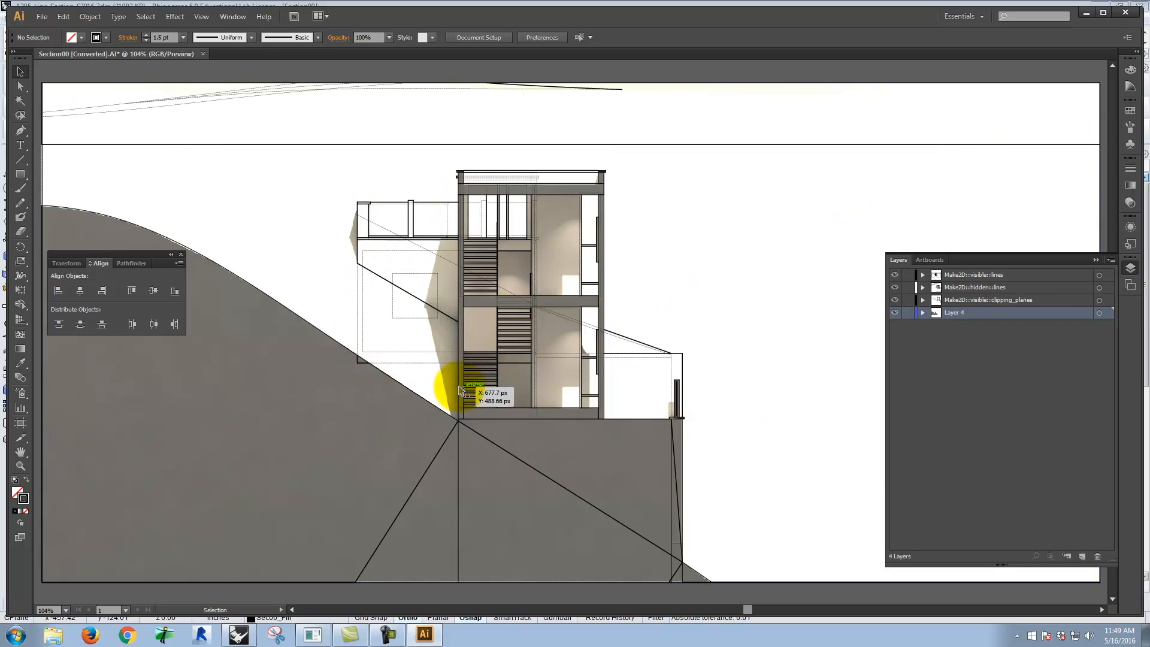
Delete the short line under the cantilever and the stray diagonal and vertical lines crossing the ground below the building.
click(362, 363)
key(Delete)
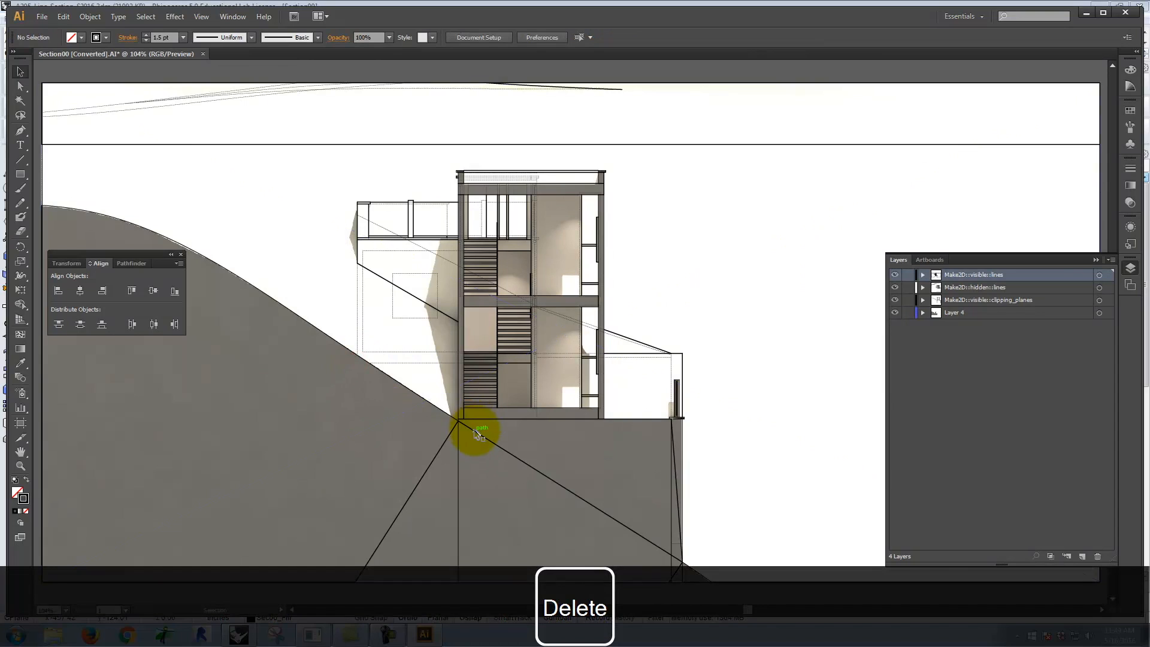
click(437, 457)
key(Delete)
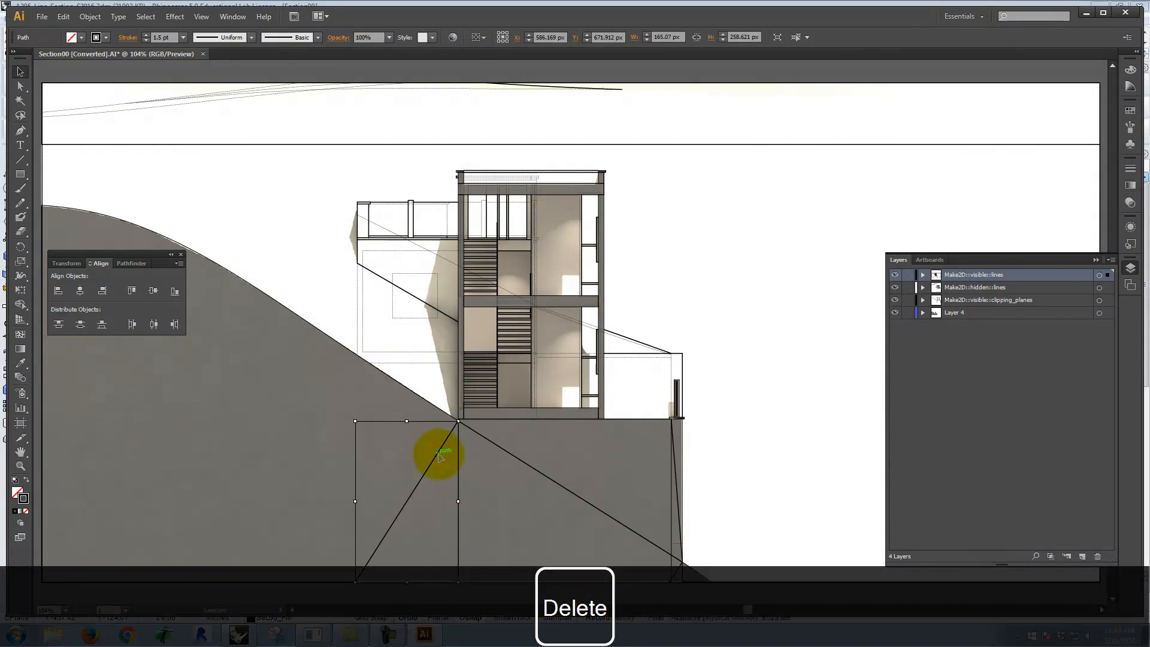
click(460, 442)
key(Delete)
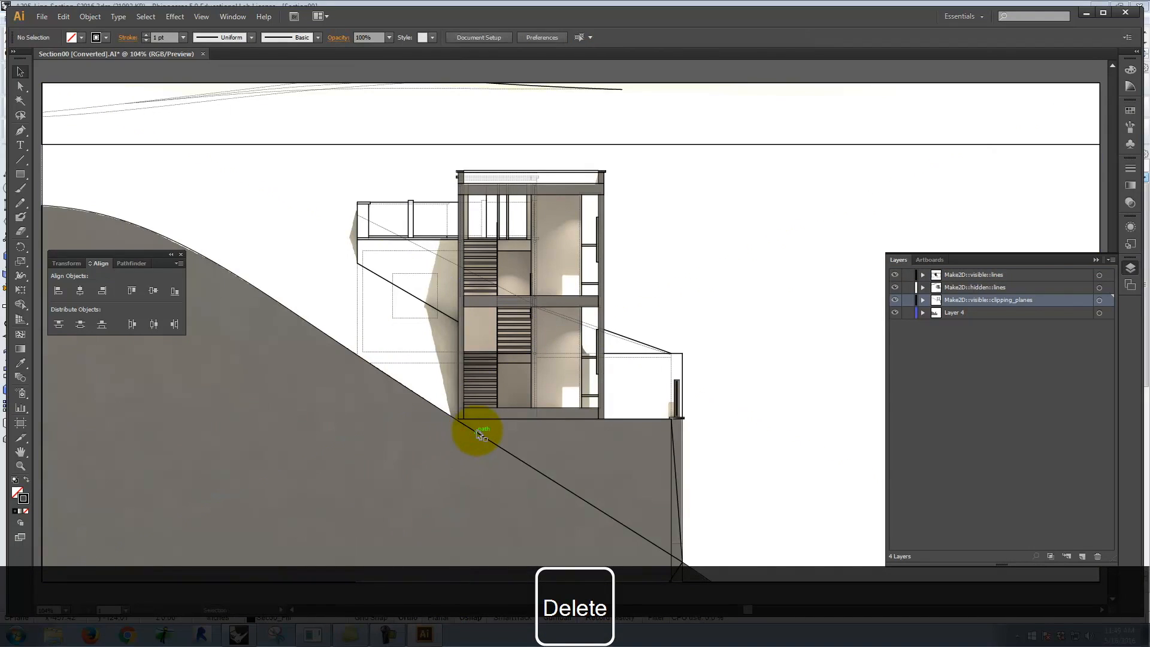
click(479, 433)
key(Delete)
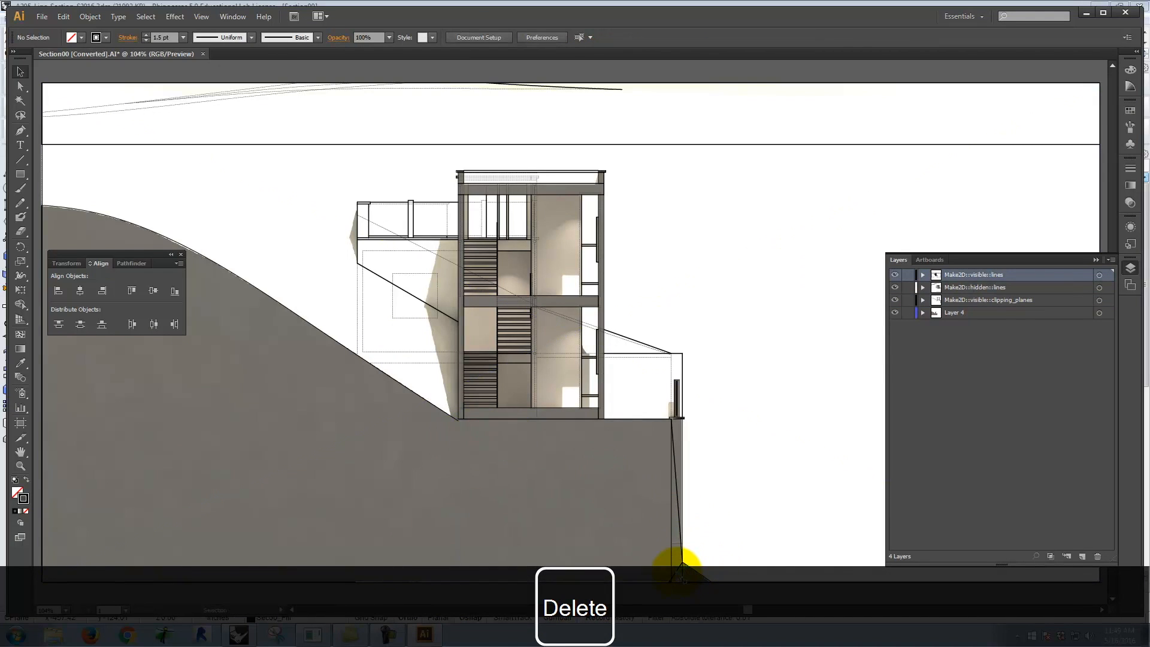
Delete the stray diagonal and vertical lines inside the ground along the retaining wall below the terrace railing.
click(683, 564)
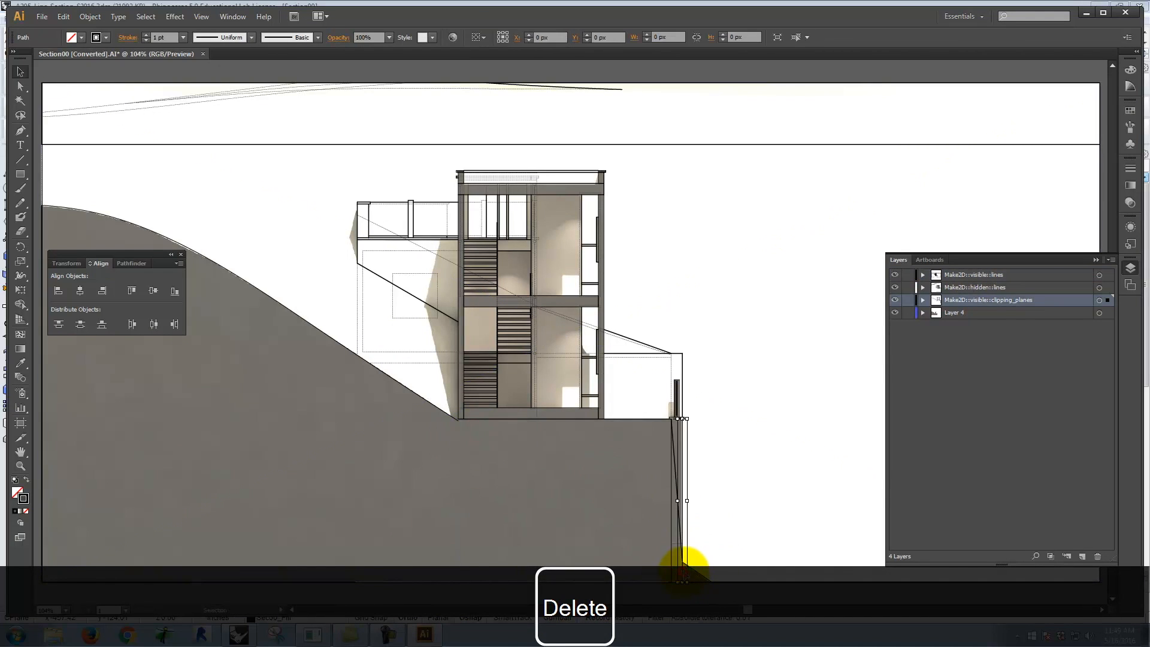
key(Delete)
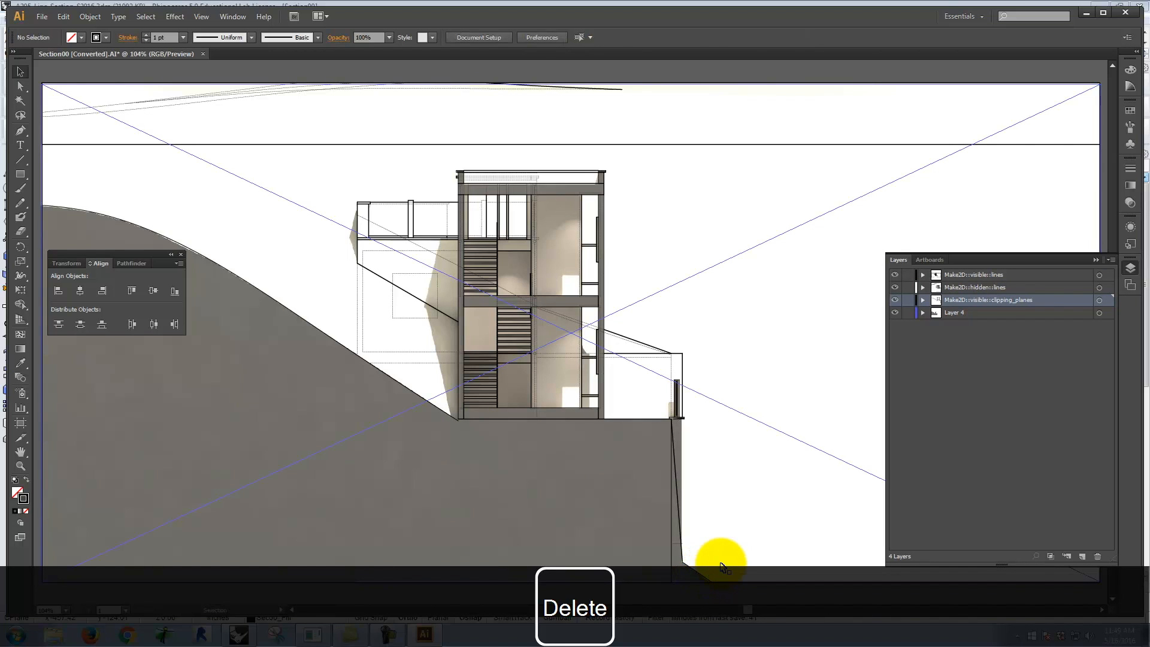
key(ctrl+z)
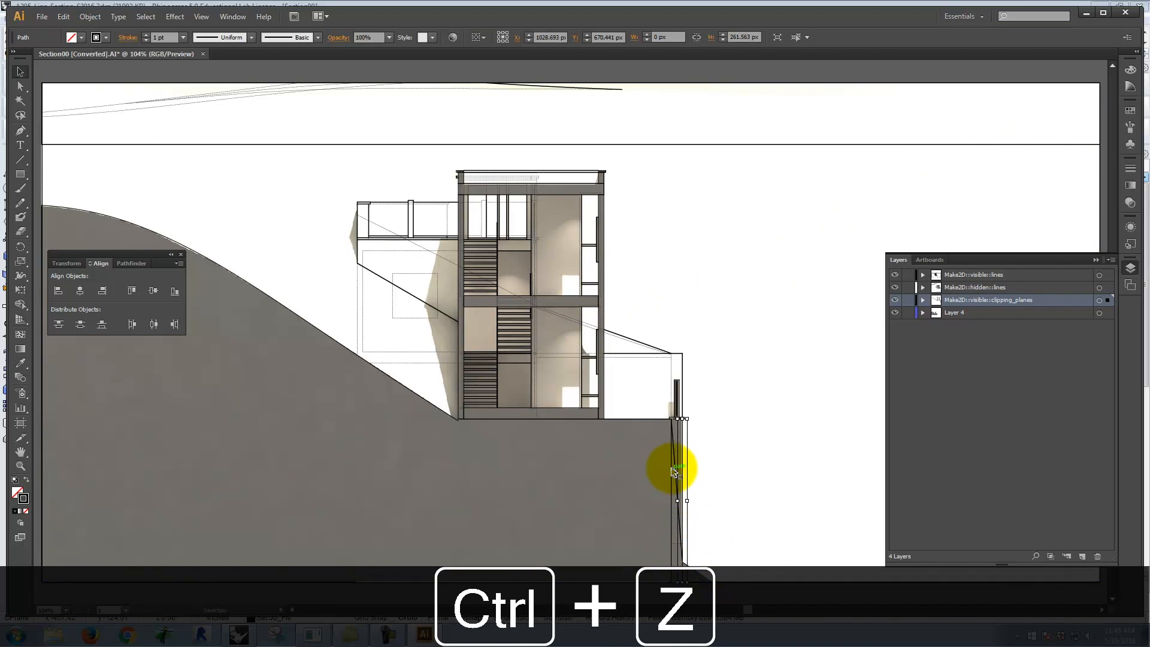
key(Delete)
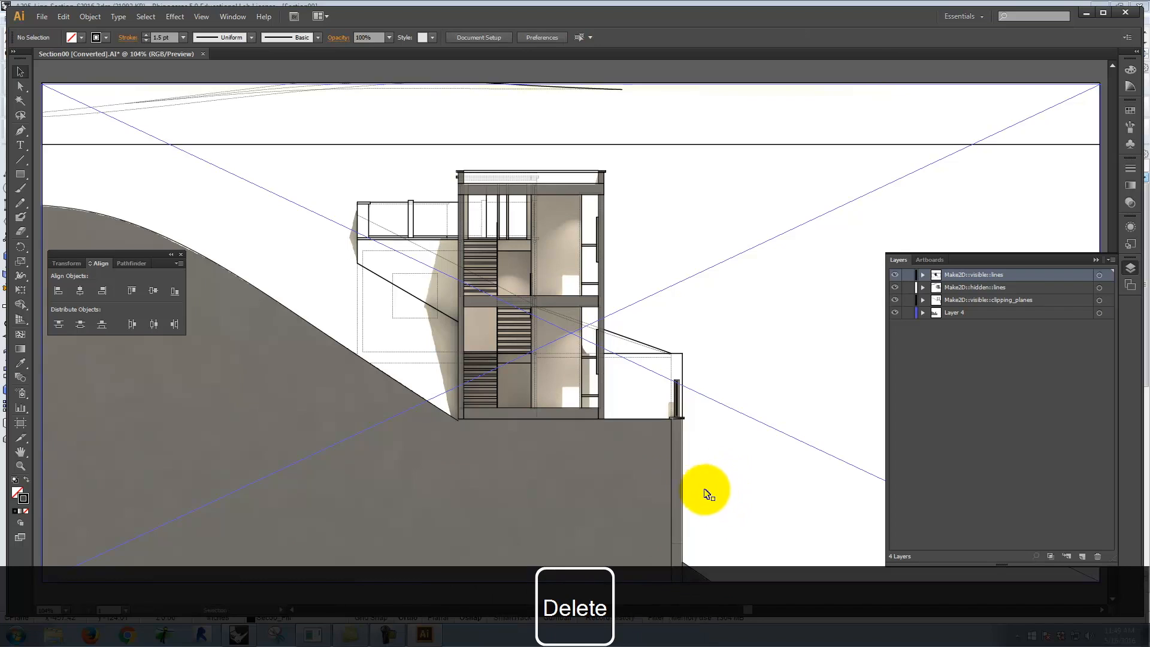
click(671, 467)
key(Delete)
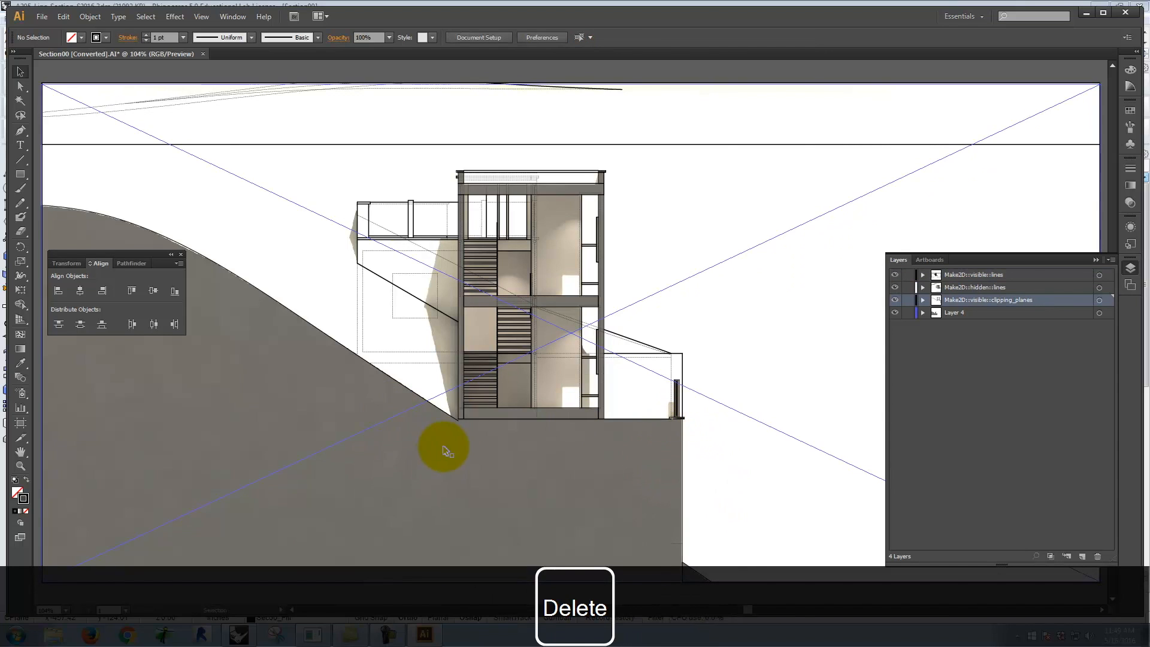
Delete the long horizontal line that crosses the sky above the building.
click(471, 419)
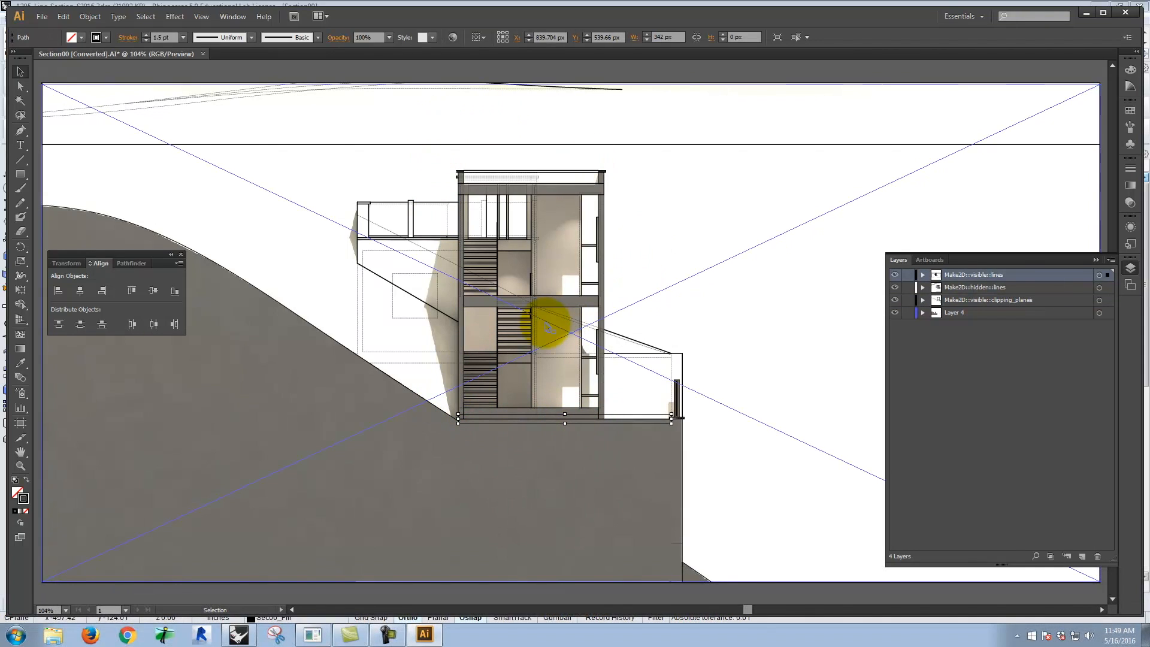
click(681, 206)
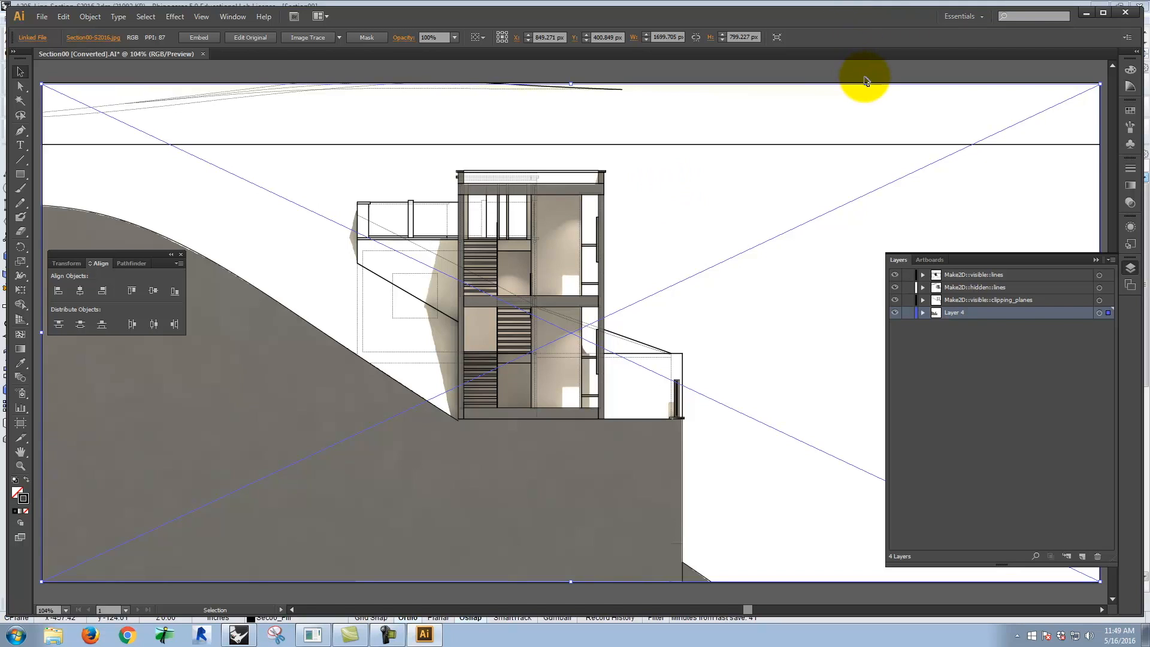
scroll(866, 79, up, 2)
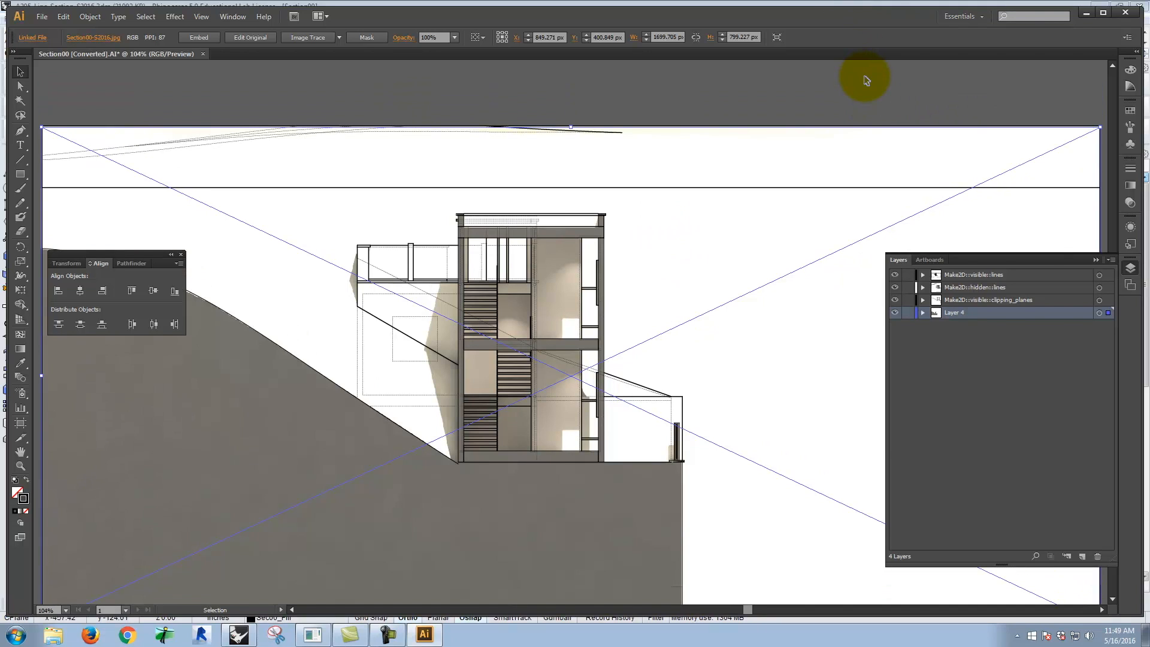
click(703, 114)
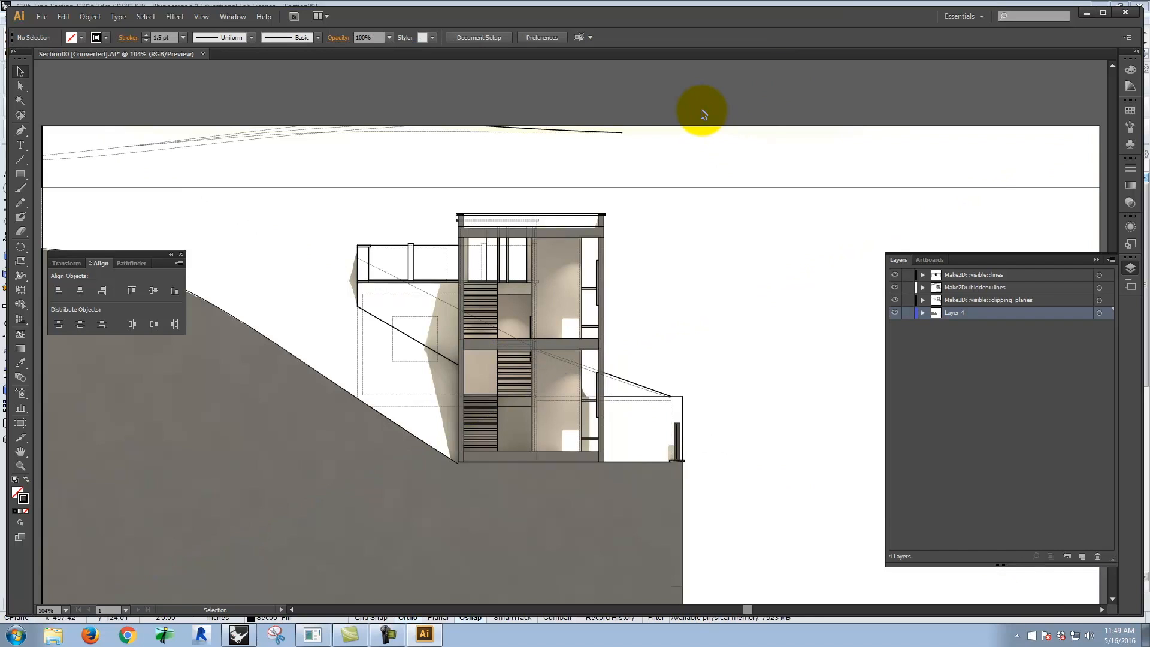
click(633, 188)
key(Delete)
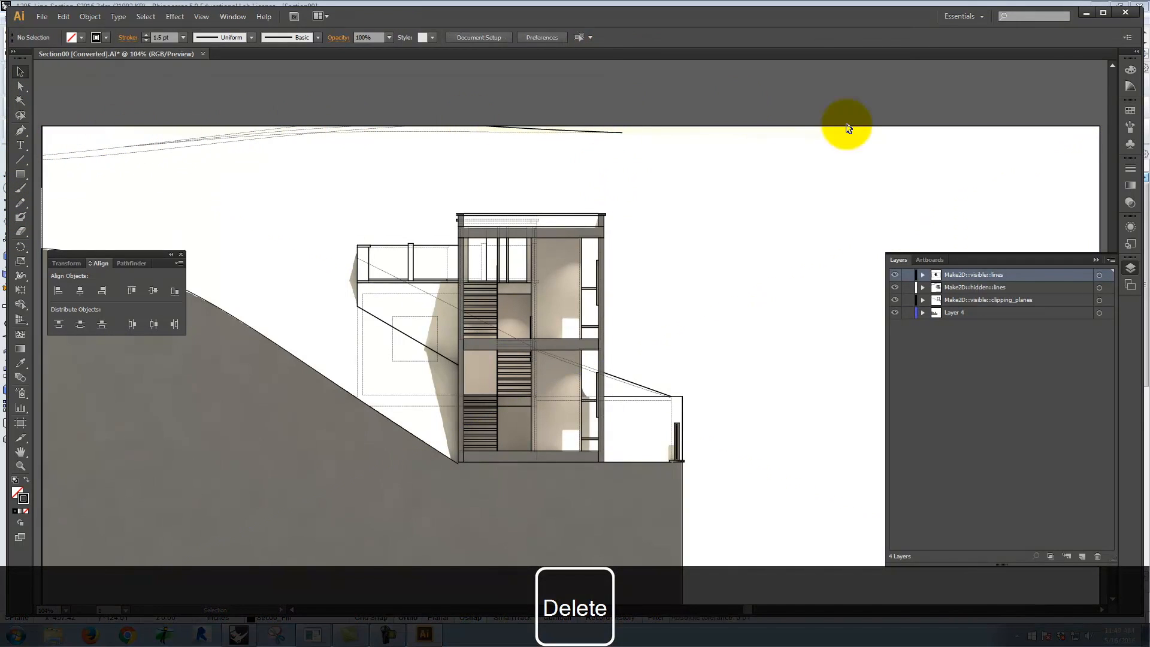
Fit the whole artboard in view and collapse the floating Layers and Align panels.
scroll(451, 144, down, 3)
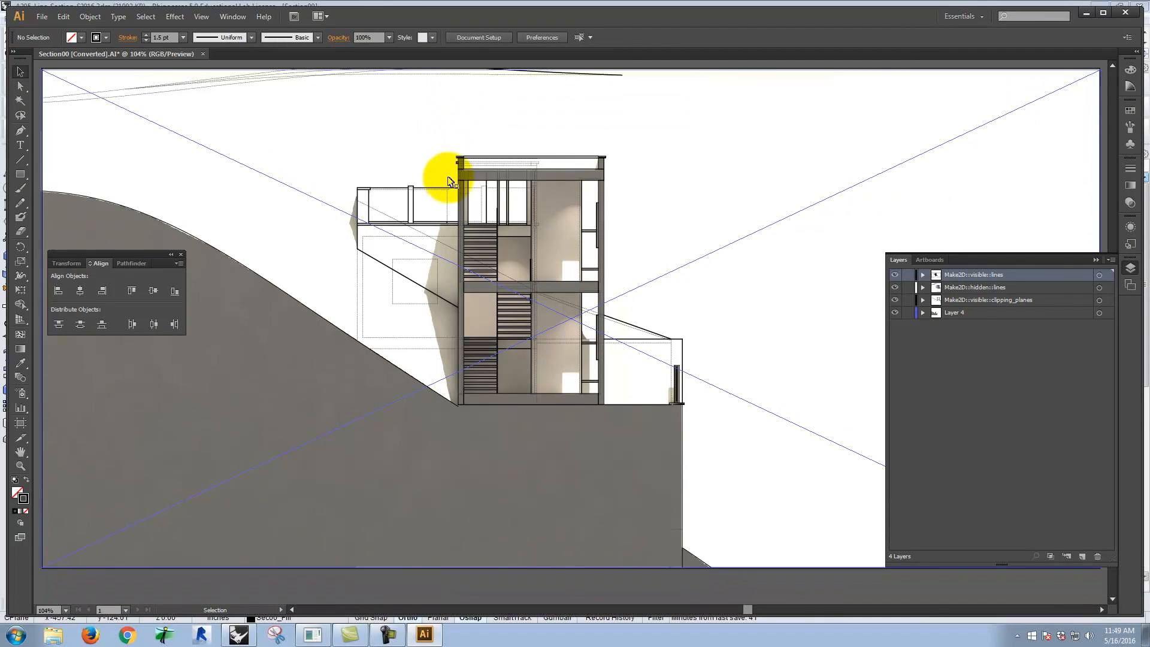
scroll(518, 258, up, 1)
key(ctrl+0)
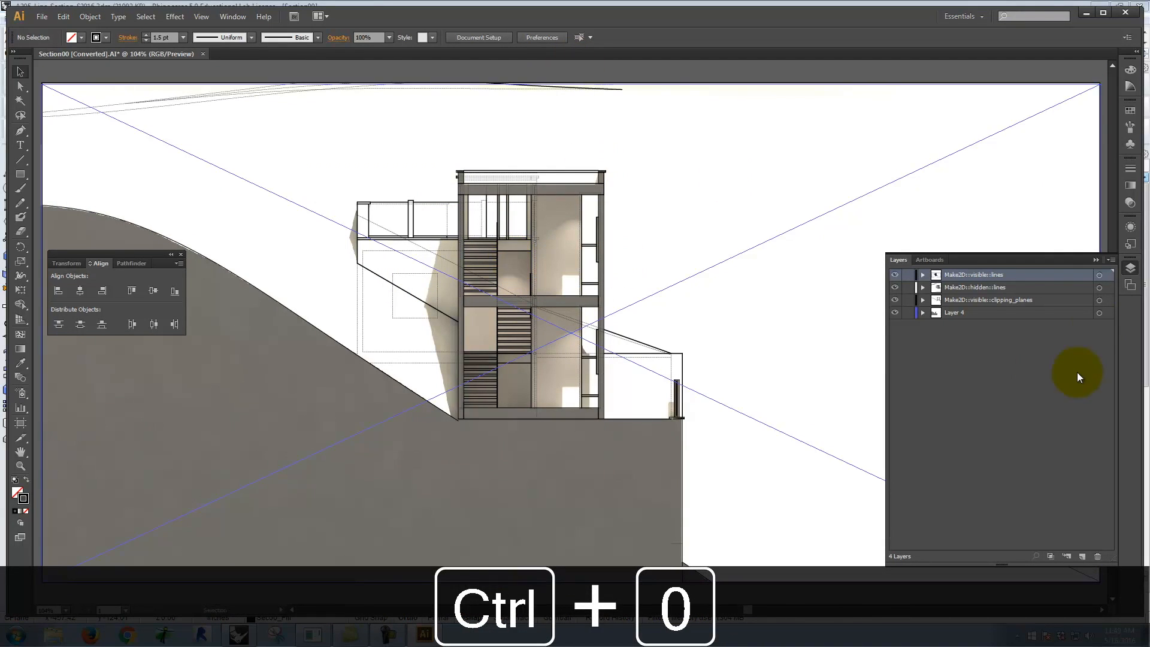
click(1097, 259)
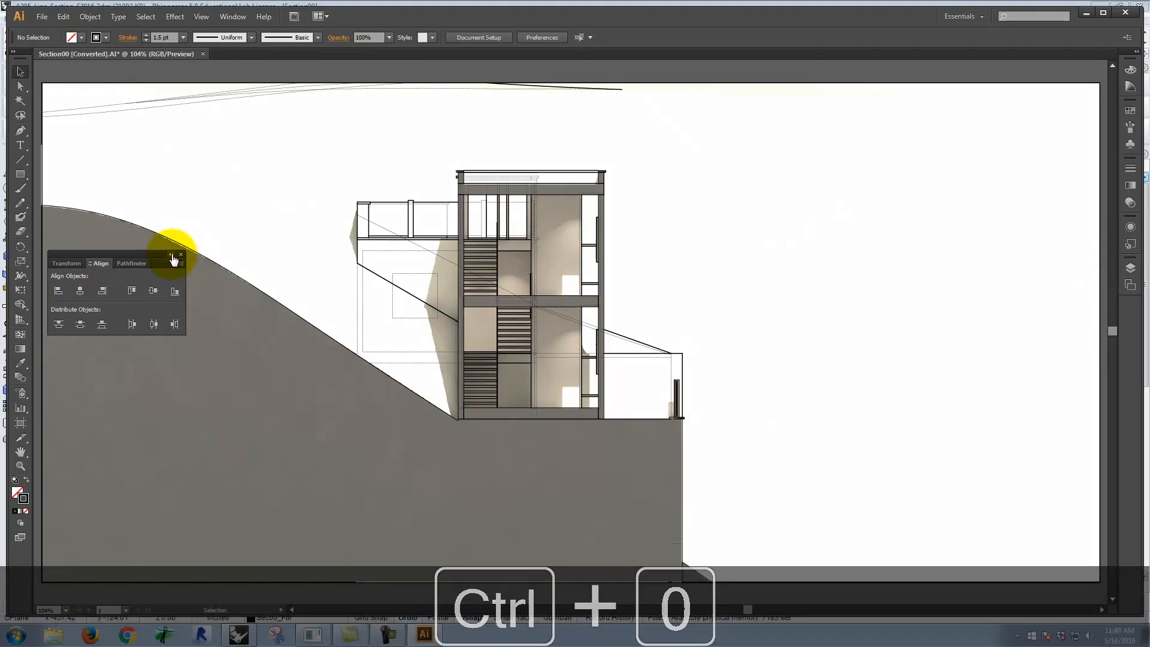
click(170, 256)
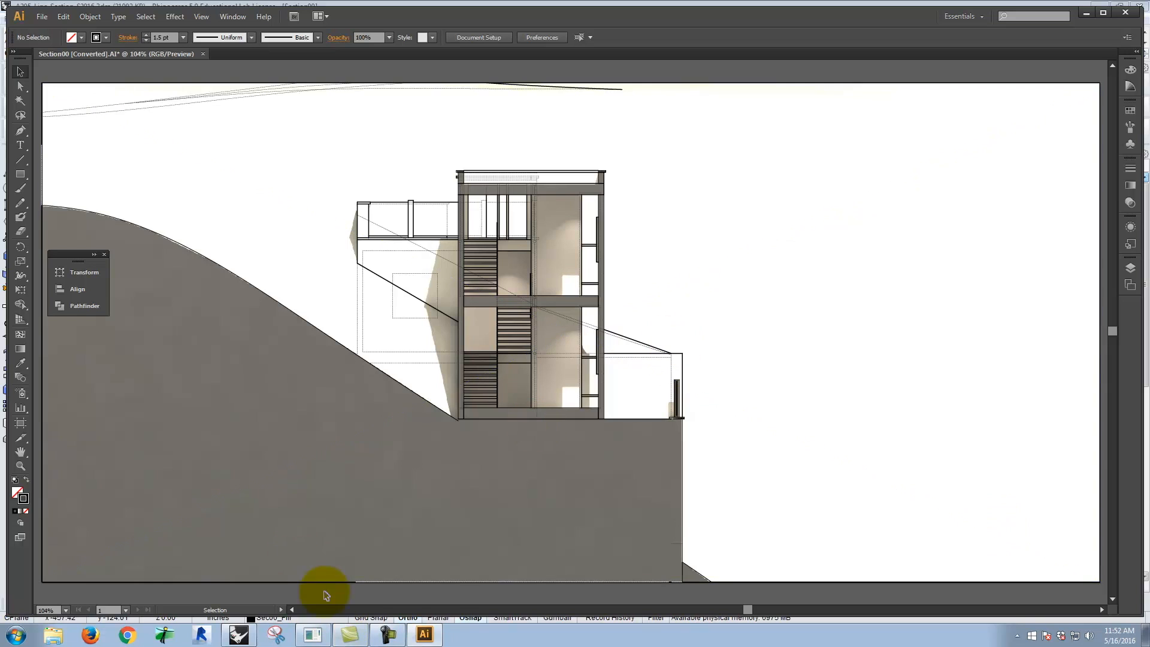
click(357, 636)
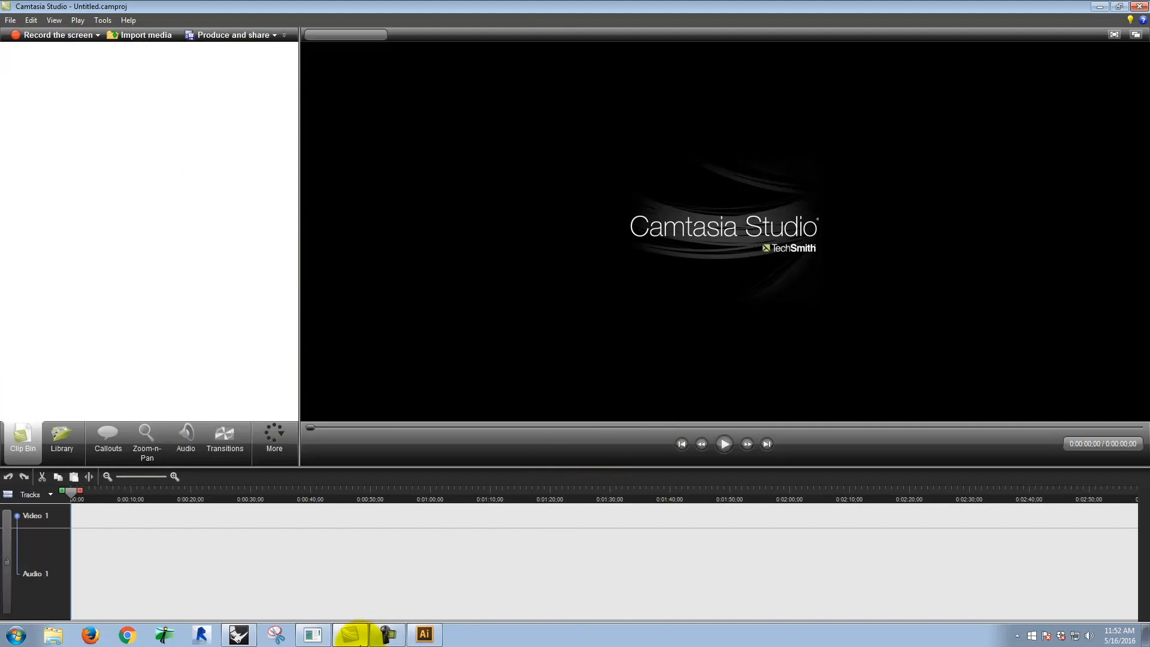